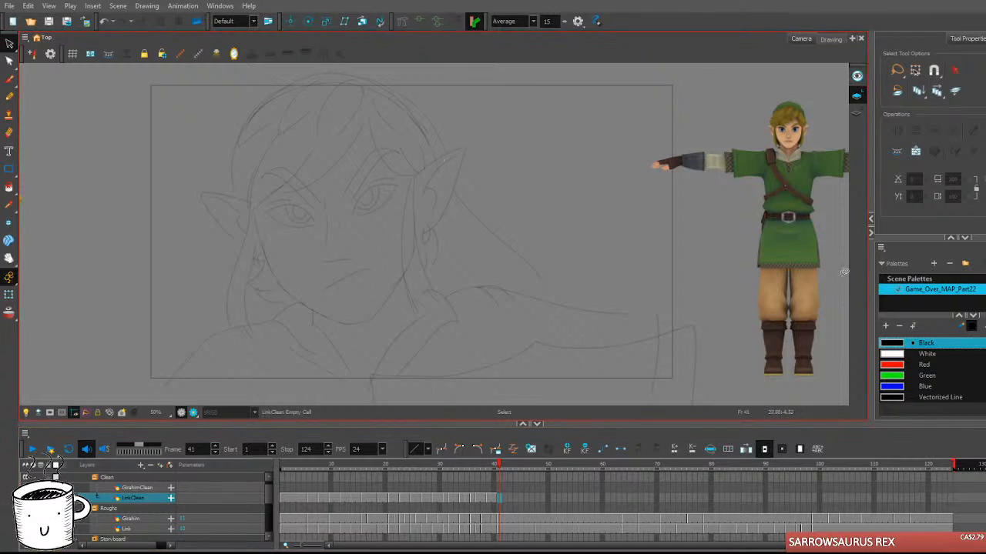
With the Solid Brush 3 preset (size 15), ink the right-hand fringe strand and the top edge of the right-hand ear.
{"action": "left_click", "coordinate": [8, 79]}
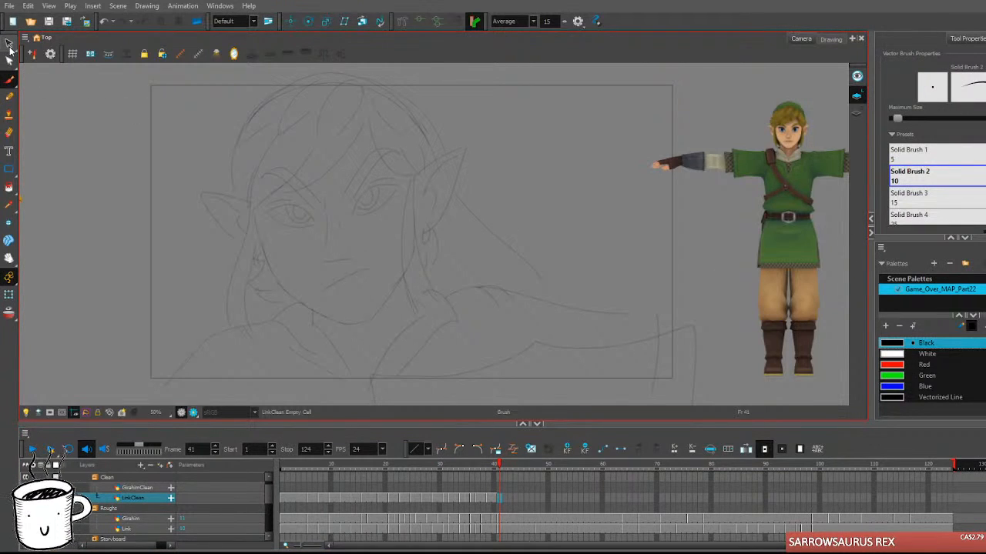
{"action": "left_click", "coordinate": [933, 197]}
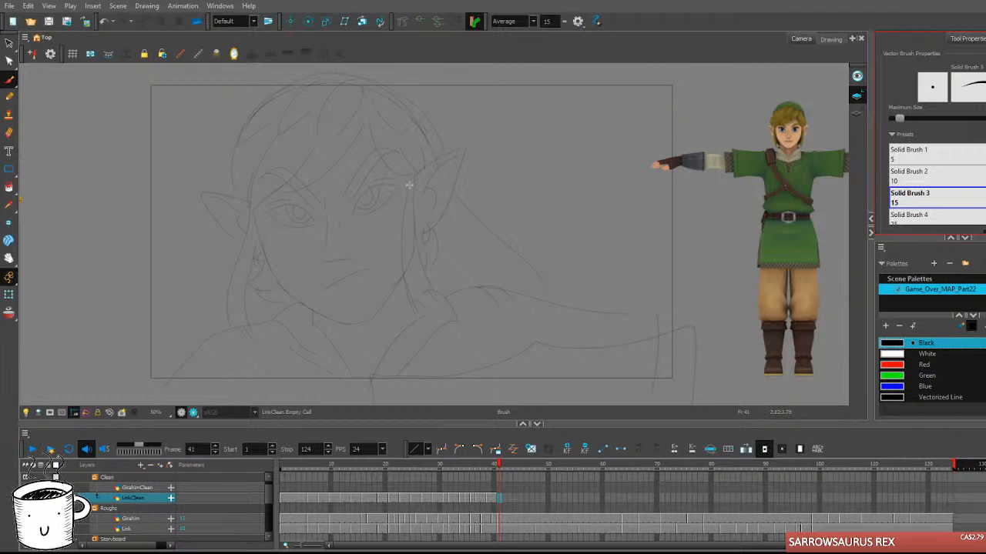
{"action": "left_click_drag", "start_coordinate": [369, 123], "coordinate": [410, 176]}
{"action": "key", "text": "ctrl+z"}
{"action": "mouse_move", "coordinate": [369, 118]}
{"action": "left_mouse_down"}
{"action": "mouse_move", "coordinate": [383, 160]}
{"action": "mouse_move", "coordinate": [416, 175]}
{"action": "mouse_move", "coordinate": [417, 140]}
{"action": "mouse_move", "coordinate": [467, 144]}
{"action": "left_mouse_up"}
{"action": "key", "text": "ctrl+z"}
{"action": "key", "text": "ctrl+z"}
{"action": "mouse_move", "coordinate": [417, 171]}
{"action": "left_mouse_down"}
{"action": "mouse_move", "coordinate": [471, 144]}
{"action": "mouse_move", "coordinate": [429, 225]}
{"action": "left_mouse_up"}
{"action": "key", "text": "ctrl+z"}
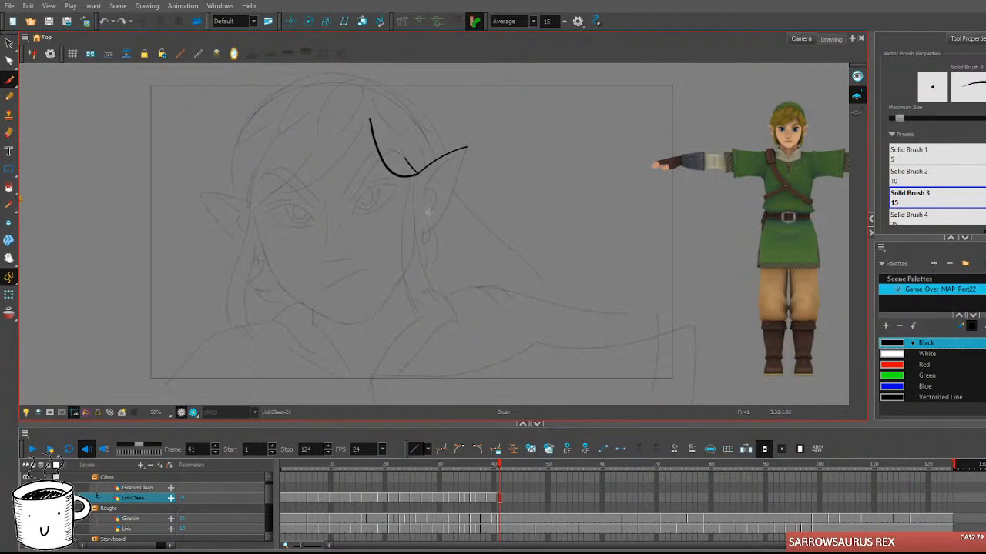
Ink the right-hand ear's earring, outer edge and inner folds over the rough sketch.
{"action": "left_click_drag", "start_coordinate": [540, 342], "coordinate": [537, 328]}
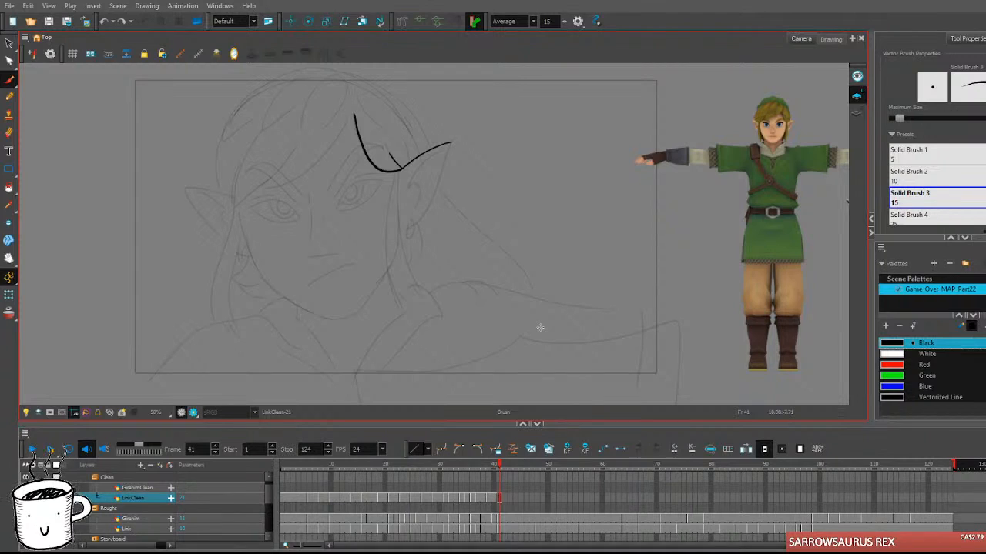
{"action": "left_click_drag", "start_coordinate": [406, 225], "coordinate": [433, 220]}
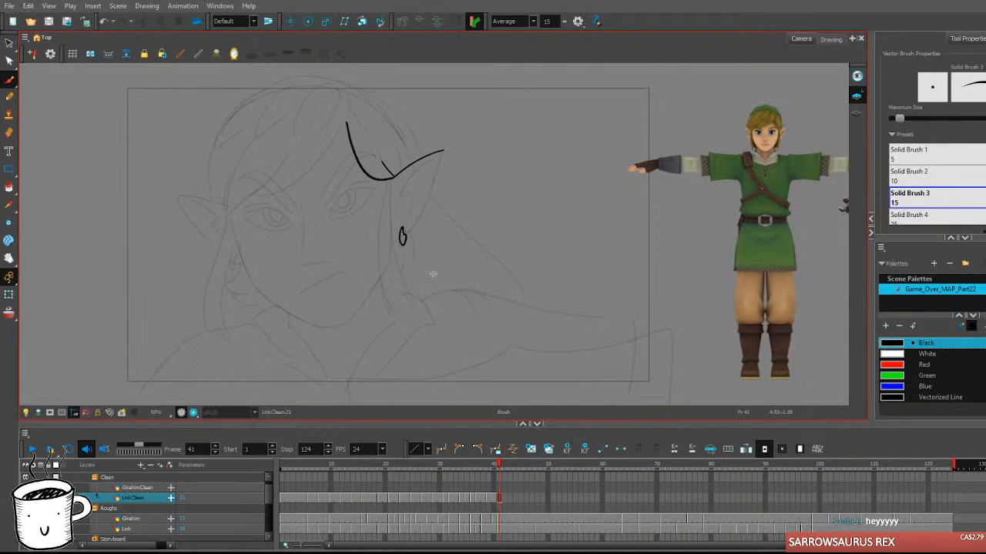
{"action": "mouse_move", "coordinate": [444, 151]}
{"action": "left_mouse_down"}
{"action": "mouse_move", "coordinate": [423, 214]}
{"action": "mouse_move", "coordinate": [401, 235]}
{"action": "left_mouse_up"}
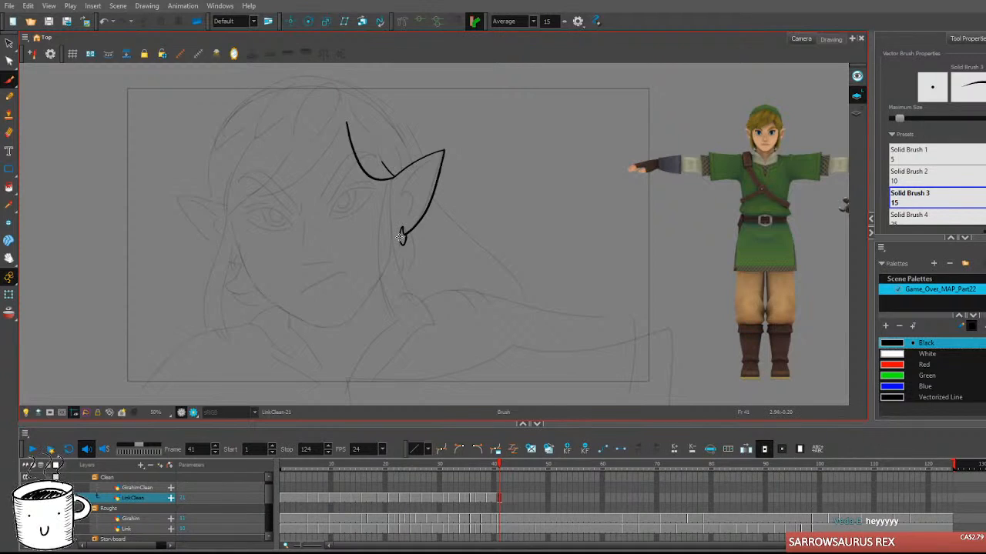
{"action": "left_click_drag", "start_coordinate": [435, 158], "coordinate": [394, 196]}
{"action": "key", "text": "ctrl+z"}
{"action": "mouse_move", "coordinate": [436, 157]}
{"action": "left_mouse_down"}
{"action": "mouse_move", "coordinate": [398, 198]}
{"action": "mouse_move", "coordinate": [408, 214]}
{"action": "left_mouse_up"}
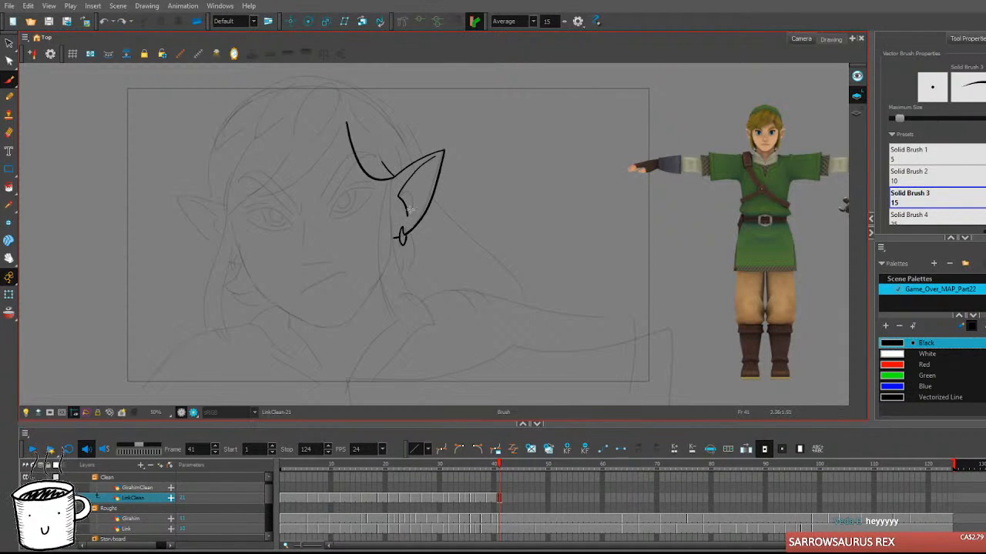
{"action": "key", "text": "ctrl+z"}
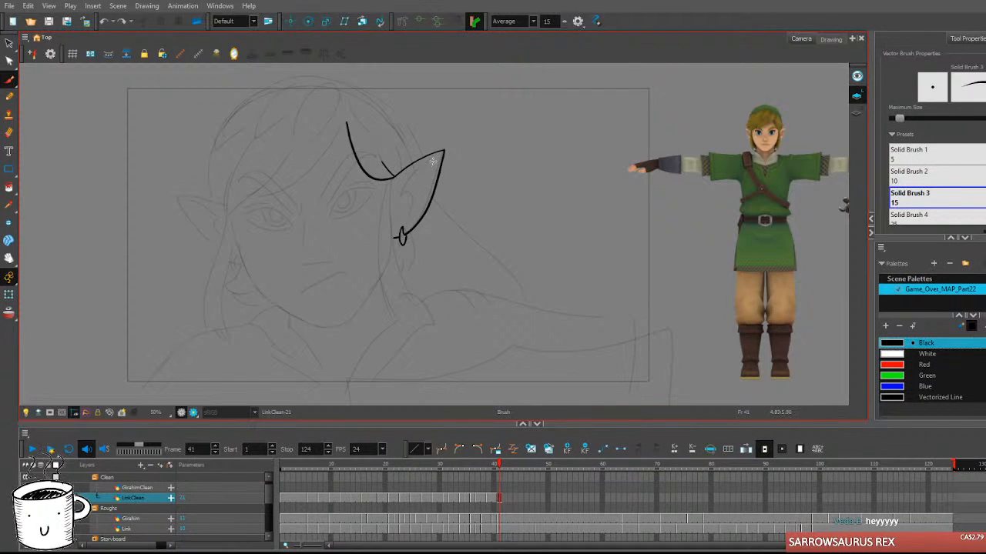
{"action": "mouse_move", "coordinate": [434, 159]}
{"action": "left_mouse_down"}
{"action": "mouse_move", "coordinate": [397, 195]}
{"action": "mouse_move", "coordinate": [400, 215]}
{"action": "left_mouse_up"}
{"action": "key", "text": "ctrl+z"}
{"action": "mouse_move", "coordinate": [431, 161]}
{"action": "left_mouse_down"}
{"action": "mouse_move", "coordinate": [395, 197]}
{"action": "mouse_move", "coordinate": [399, 221]}
{"action": "mouse_move", "coordinate": [412, 199]}
{"action": "left_mouse_up"}
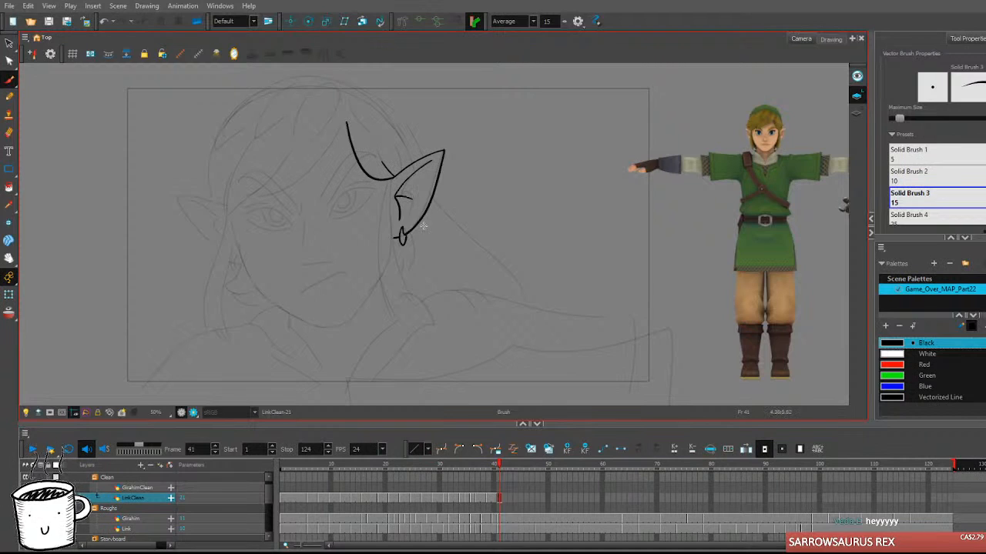
Ink the main fringe sweep from the parting down across the forehead, with a short strand line branching up from its tip.
{"action": "left_click_drag", "start_coordinate": [590, 341], "coordinate": [637, 346]}
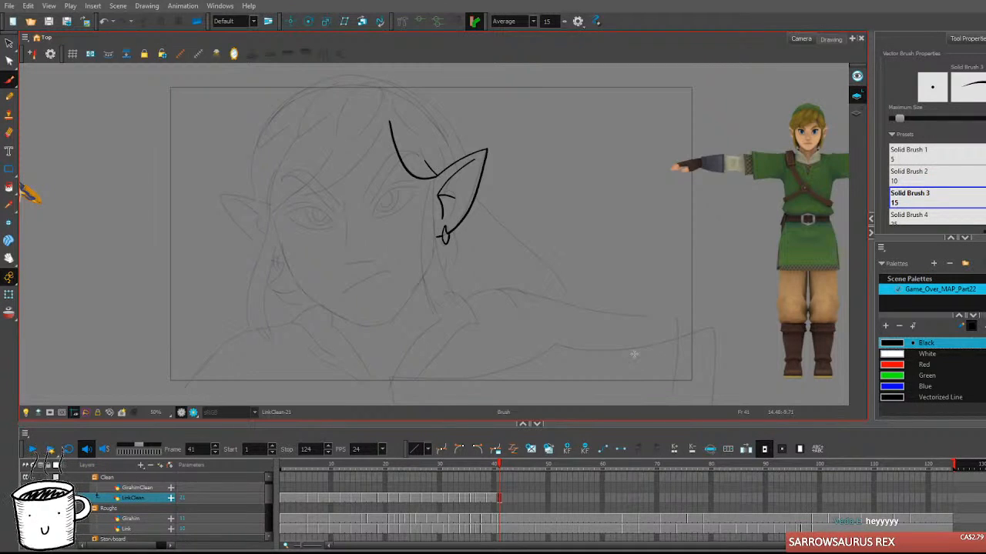
{"action": "mouse_move", "coordinate": [390, 121]}
{"action": "left_mouse_down"}
{"action": "mouse_move", "coordinate": [377, 142]}
{"action": "mouse_move", "coordinate": [295, 192]}
{"action": "left_mouse_up"}
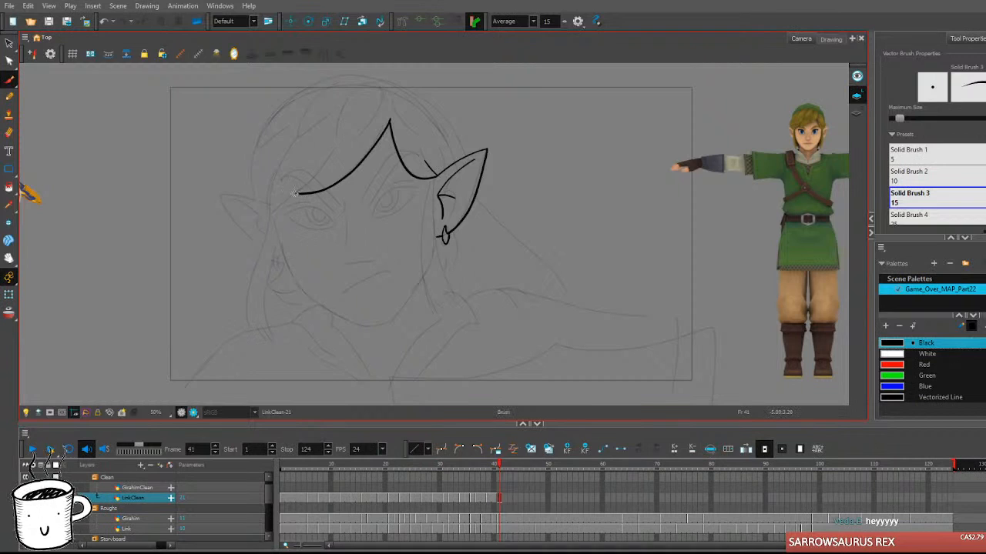
{"action": "left_click_drag", "start_coordinate": [313, 178], "coordinate": [331, 153]}
{"action": "key", "text": "comma"}
{"action": "key", "text": "period"}
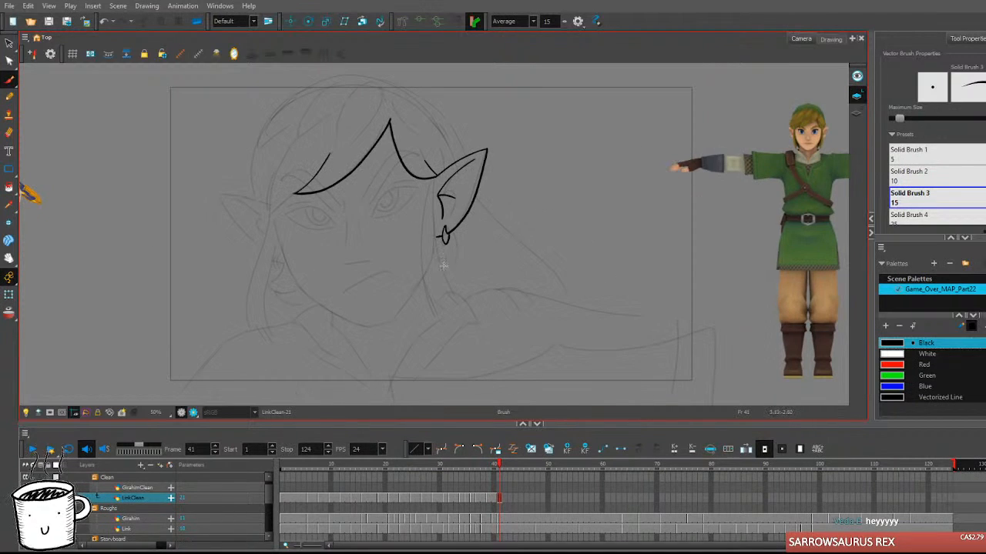
Ink the upper layer of fringe strands on both sides of the parting.
{"action": "left_click_drag", "start_coordinate": [393, 234], "coordinate": [387, 246]}
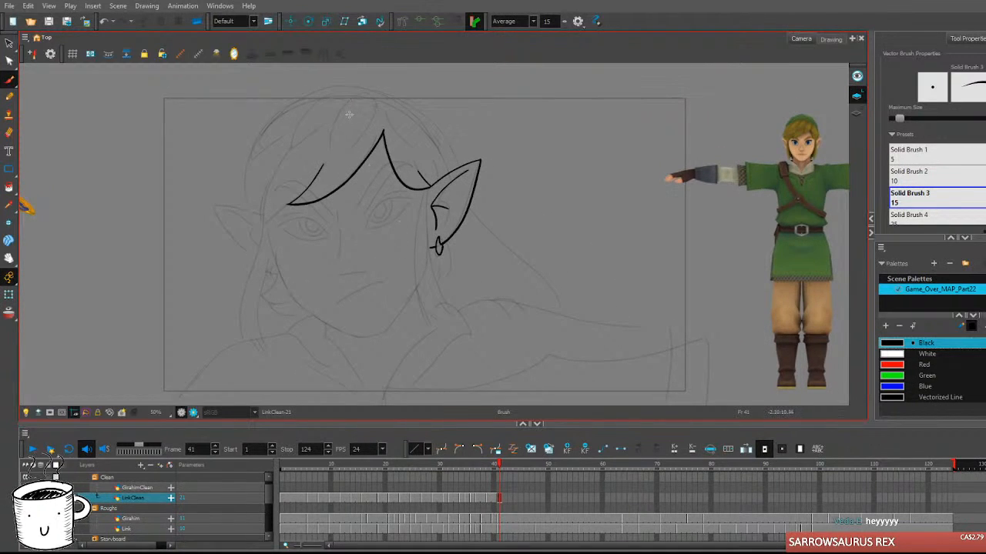
{"action": "mouse_move", "coordinate": [375, 106]}
{"action": "left_mouse_down"}
{"action": "mouse_move", "coordinate": [336, 126]}
{"action": "mouse_move", "coordinate": [323, 154]}
{"action": "left_mouse_up"}
{"action": "key", "text": "ctrl+z"}
{"action": "left_click_drag", "start_coordinate": [375, 106], "coordinate": [326, 148]}
{"action": "key", "text": "comma"}
{"action": "key", "text": "period"}
{"action": "key", "text": "ctrl+z"}
{"action": "left_click_drag", "start_coordinate": [377, 106], "coordinate": [323, 157]}
{"action": "key", "text": "ctrl+z"}
{"action": "mouse_move", "coordinate": [379, 105]}
{"action": "left_mouse_down"}
{"action": "mouse_move", "coordinate": [321, 160]}
{"action": "mouse_move", "coordinate": [333, 121]}
{"action": "mouse_move", "coordinate": [426, 151]}
{"action": "mouse_move", "coordinate": [424, 135]}
{"action": "left_mouse_up"}
{"action": "key", "text": "ctrl+z"}
{"action": "key", "text": "ctrl+z"}
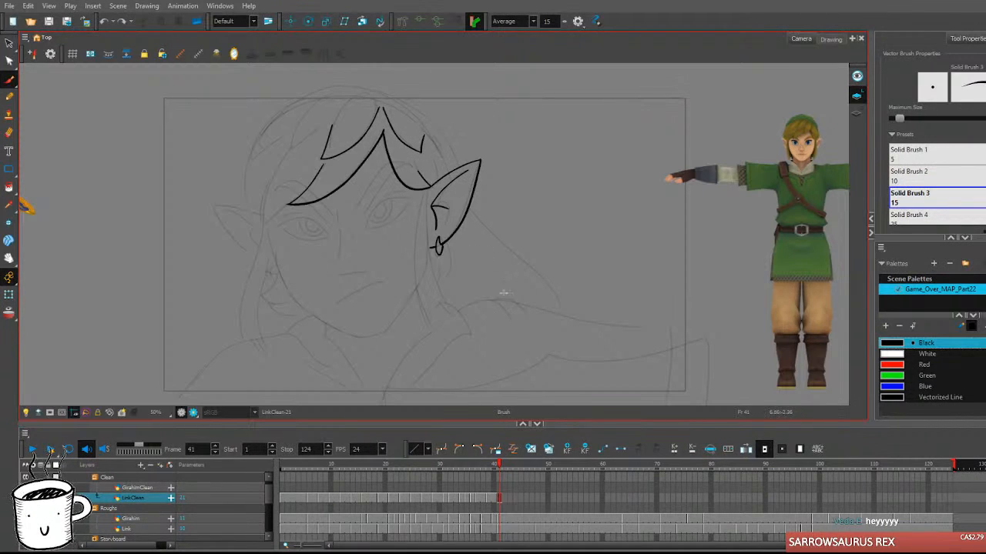
Ink the outer fringe lock on the left side of the forehead, joining its pointed tip to the main sweep.
{"action": "mouse_move", "coordinate": [526, 325]}
{"action": "left_mouse_down"}
{"action": "mouse_move", "coordinate": [537, 323]}
{"action": "mouse_move", "coordinate": [526, 329]}
{"action": "left_mouse_up"}
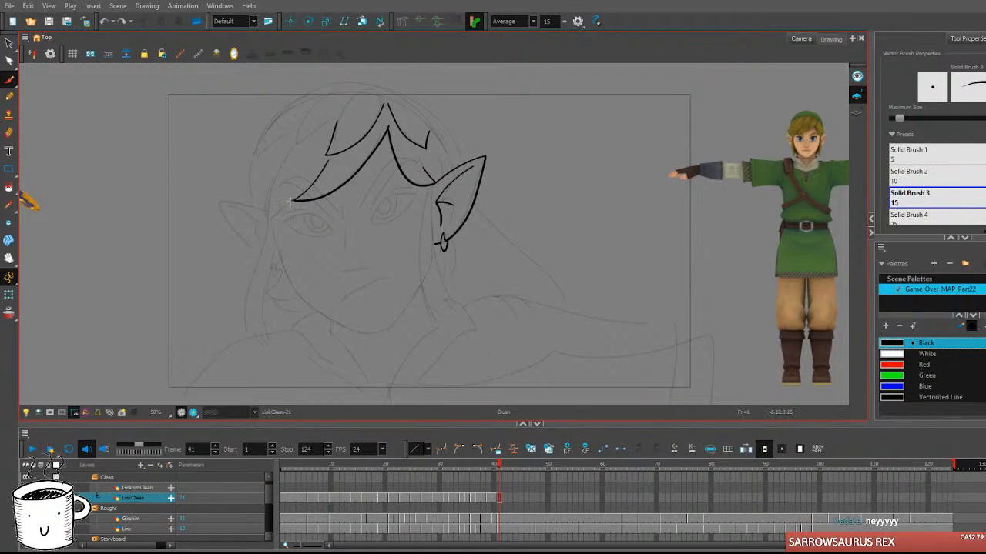
{"action": "left_click_drag", "start_coordinate": [291, 201], "coordinate": [267, 240]}
{"action": "key", "text": "ctrl+z"}
{"action": "left_click_drag", "start_coordinate": [291, 201], "coordinate": [267, 237]}
{"action": "key", "text": "ctrl+z"}
{"action": "left_click_drag", "start_coordinate": [291, 201], "coordinate": [265, 230]}
{"action": "left_click_drag", "start_coordinate": [264, 189], "coordinate": [277, 164]}
{"action": "key", "text": "ctrl+z"}
{"action": "mouse_move", "coordinate": [293, 201]}
{"action": "left_mouse_down"}
{"action": "mouse_move", "coordinate": [267, 227]}
{"action": "mouse_move", "coordinate": [286, 158]}
{"action": "mouse_move", "coordinate": [272, 218]}
{"action": "mouse_move", "coordinate": [293, 202]}
{"action": "left_mouse_up"}
{"action": "key", "text": "ctrl+z"}
{"action": "key", "text": "ctrl+z"}
{"action": "mouse_move", "coordinate": [295, 147]}
{"action": "left_mouse_down"}
{"action": "mouse_move", "coordinate": [267, 190]}
{"action": "mouse_move", "coordinate": [265, 225]}
{"action": "mouse_move", "coordinate": [294, 201]}
{"action": "left_mouse_up"}
{"action": "key", "text": "ctrl+z"}
{"action": "mouse_move", "coordinate": [295, 145]}
{"action": "left_mouse_down"}
{"action": "mouse_move", "coordinate": [266, 222]}
{"action": "mouse_move", "coordinate": [302, 202]}
{"action": "mouse_move", "coordinate": [311, 182]}
{"action": "left_mouse_up"}
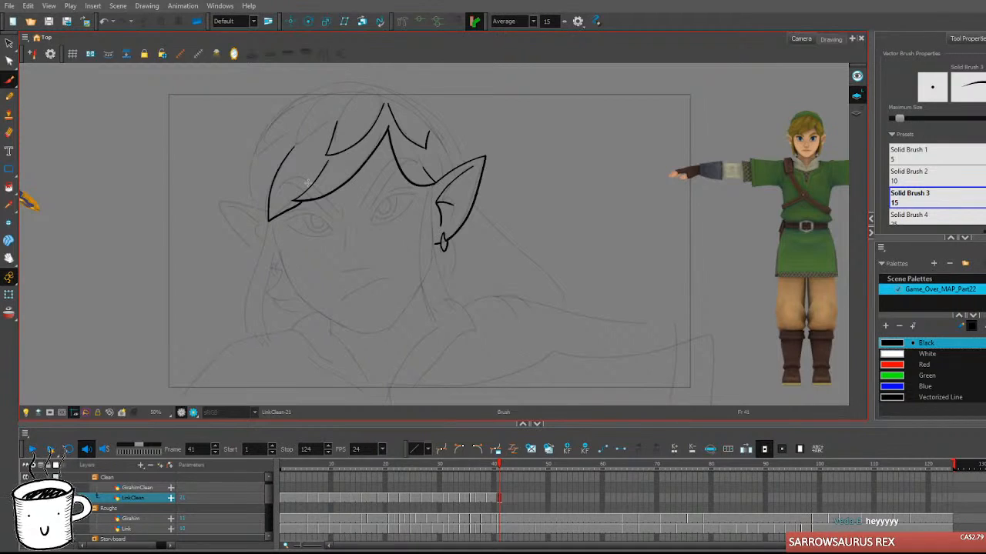
{"action": "left_click", "coordinate": [208, 259]}
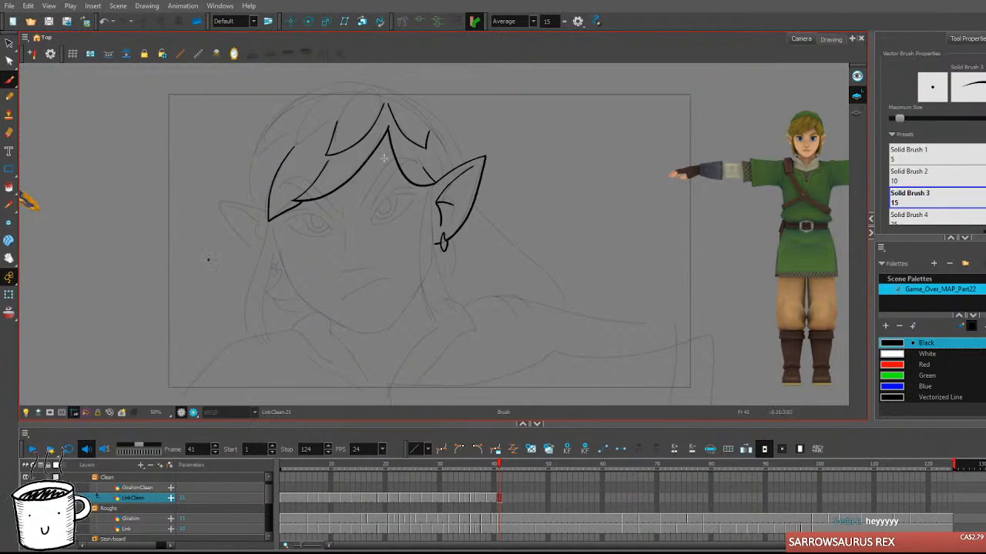
{"action": "key", "text": "ctrl+z"}
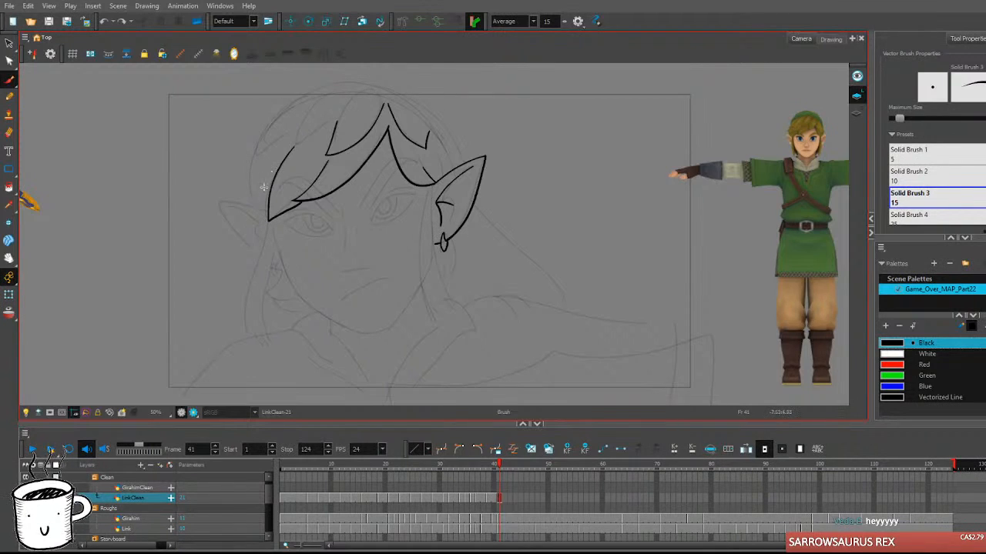
Ink the long left-hand sidelock in front of the ear, ending in split tips.
{"action": "mouse_move", "coordinate": [266, 211]}
{"action": "left_mouse_down"}
{"action": "mouse_move", "coordinate": [236, 202]}
{"action": "mouse_move", "coordinate": [245, 315]}
{"action": "mouse_move", "coordinate": [260, 308]}
{"action": "left_mouse_up"}
{"action": "key", "text": "ctrl+z"}
{"action": "key", "text": "ctrl+z"}
{"action": "mouse_move", "coordinate": [271, 218]}
{"action": "left_mouse_down"}
{"action": "mouse_move", "coordinate": [254, 267]}
{"action": "mouse_move", "coordinate": [268, 331]}
{"action": "left_mouse_up"}
{"action": "mouse_move", "coordinate": [275, 239]}
{"action": "left_mouse_down"}
{"action": "mouse_move", "coordinate": [264, 306]}
{"action": "mouse_move", "coordinate": [273, 322]}
{"action": "left_mouse_up"}
{"action": "key", "text": "ctrl+z"}
{"action": "left_click_drag", "start_coordinate": [276, 244], "coordinate": [274, 329]}
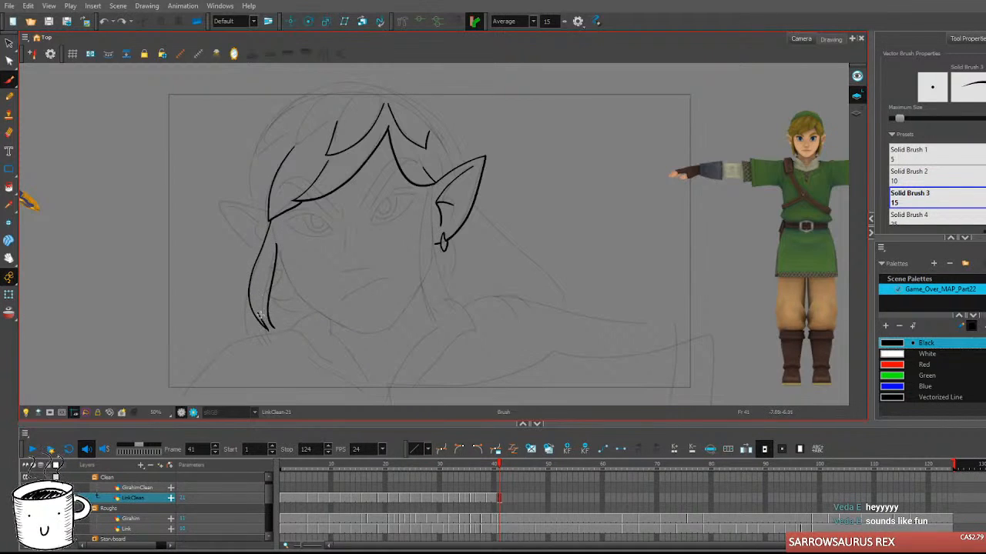
{"action": "left_click_drag", "start_coordinate": [261, 315], "coordinate": [276, 331]}
{"action": "key", "text": "ctrl+z"}
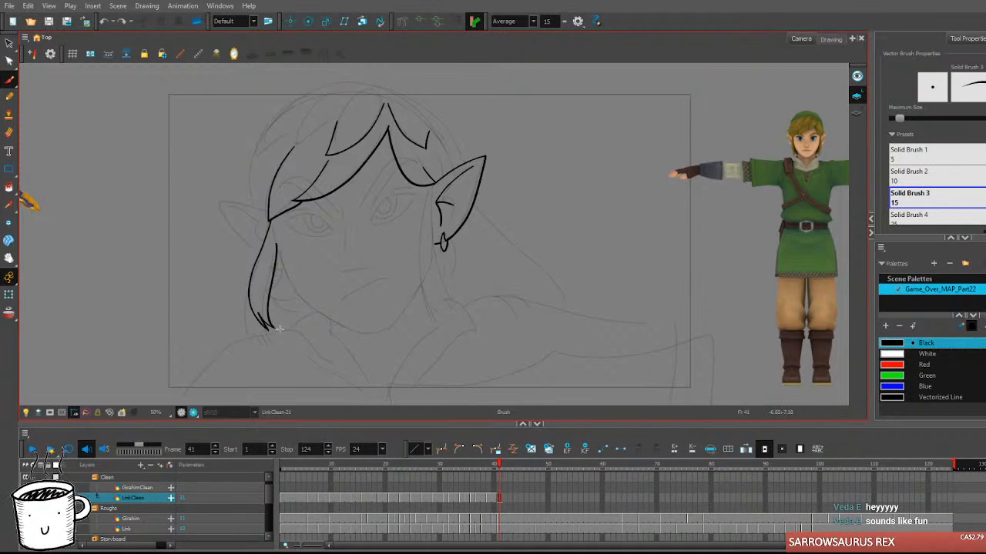
Ink the long right-hand sidelock from the fringe down past the earring, ending in jagged tips.
{"action": "left_click_drag", "start_coordinate": [529, 301], "coordinate": [510, 310]}
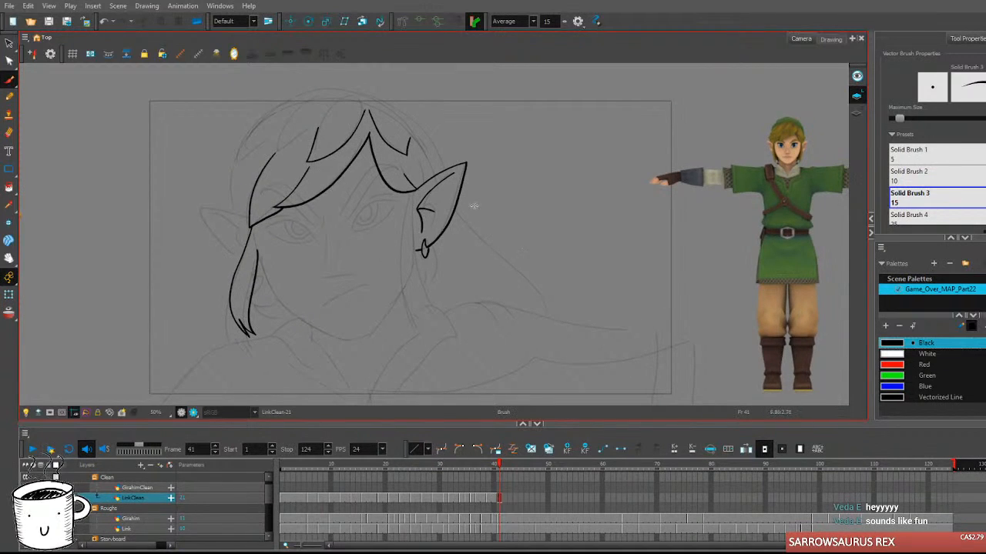
{"action": "left_click_drag", "start_coordinate": [417, 191], "coordinate": [396, 250]}
{"action": "key", "text": "ctrl+z"}
{"action": "left_click_drag", "start_coordinate": [412, 193], "coordinate": [399, 307]}
{"action": "key", "text": "ctrl+z"}
{"action": "mouse_move", "coordinate": [415, 187]}
{"action": "left_mouse_down"}
{"action": "mouse_move", "coordinate": [418, 286]}
{"action": "mouse_move", "coordinate": [435, 308]}
{"action": "left_mouse_up"}
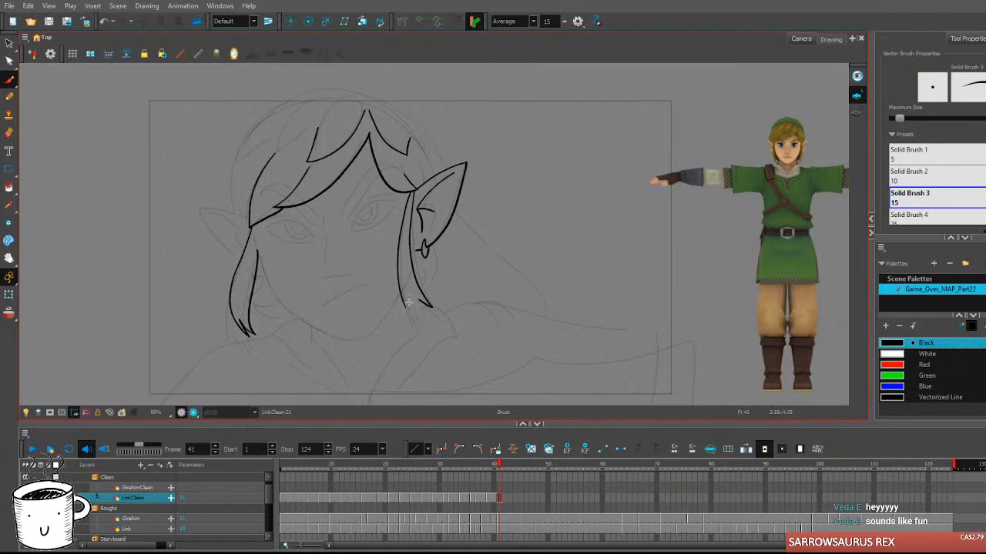
{"action": "key", "text": "ctrl+z"}
{"action": "mouse_move", "coordinate": [412, 197]}
{"action": "left_mouse_down"}
{"action": "mouse_move", "coordinate": [435, 308]}
{"action": "mouse_move", "coordinate": [416, 323]}
{"action": "mouse_move", "coordinate": [437, 316]}
{"action": "left_mouse_up"}
{"action": "key", "text": "ctrl+z"}
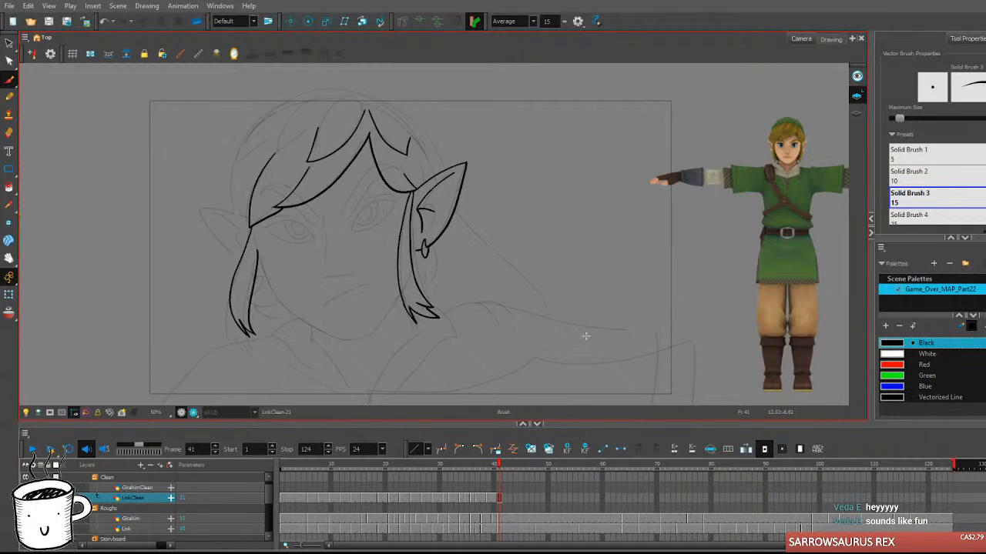
Ink the outline of the left-hand ear and the earring detail behind the sidelock.
{"action": "key", "text": "space"}
{"action": "left_click_drag", "start_coordinate": [595, 305], "coordinate": [624, 341]}
{"action": "mouse_move", "coordinate": [285, 246]}
{"action": "left_mouse_down"}
{"action": "mouse_move", "coordinate": [236, 240]}
{"action": "mouse_move", "coordinate": [269, 286]}
{"action": "left_mouse_up"}
{"action": "key", "text": "ctrl+z"}
{"action": "mouse_move", "coordinate": [279, 246]}
{"action": "left_mouse_down"}
{"action": "mouse_move", "coordinate": [234, 240]}
{"action": "mouse_move", "coordinate": [275, 293]}
{"action": "left_mouse_up"}
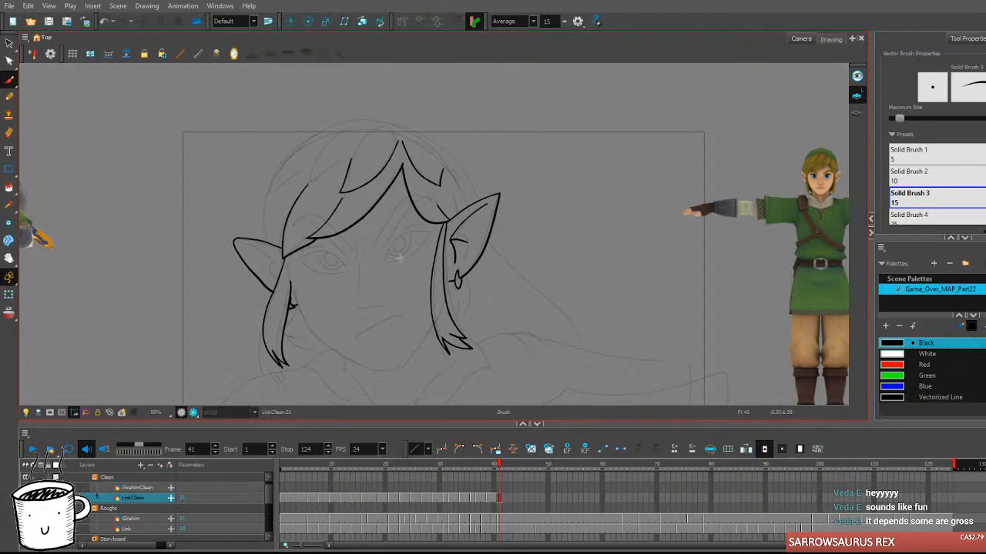
Ink the face outline as one curve from the left-hand sidelock around the chin to the right-hand sidelock.
{"action": "mouse_move", "coordinate": [291, 285]}
{"action": "left_mouse_down"}
{"action": "mouse_move", "coordinate": [329, 352]}
{"action": "mouse_move", "coordinate": [363, 366]}
{"action": "mouse_move", "coordinate": [390, 370]}
{"action": "mouse_move", "coordinate": [433, 338]}
{"action": "left_mouse_up"}
{"action": "key", "text": "ctrl+z"}
{"action": "left_click_drag", "start_coordinate": [438, 298], "coordinate": [376, 239]}
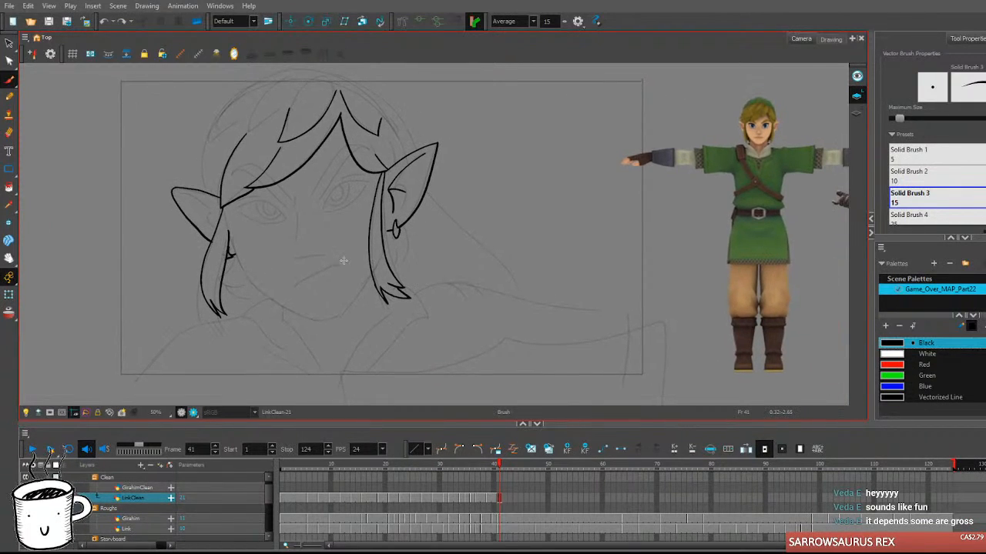
{"action": "mouse_move", "coordinate": [227, 234]}
{"action": "left_mouse_down"}
{"action": "mouse_move", "coordinate": [254, 290]}
{"action": "mouse_move", "coordinate": [292, 314]}
{"action": "mouse_move", "coordinate": [332, 320]}
{"action": "mouse_move", "coordinate": [370, 282]}
{"action": "left_mouse_up"}
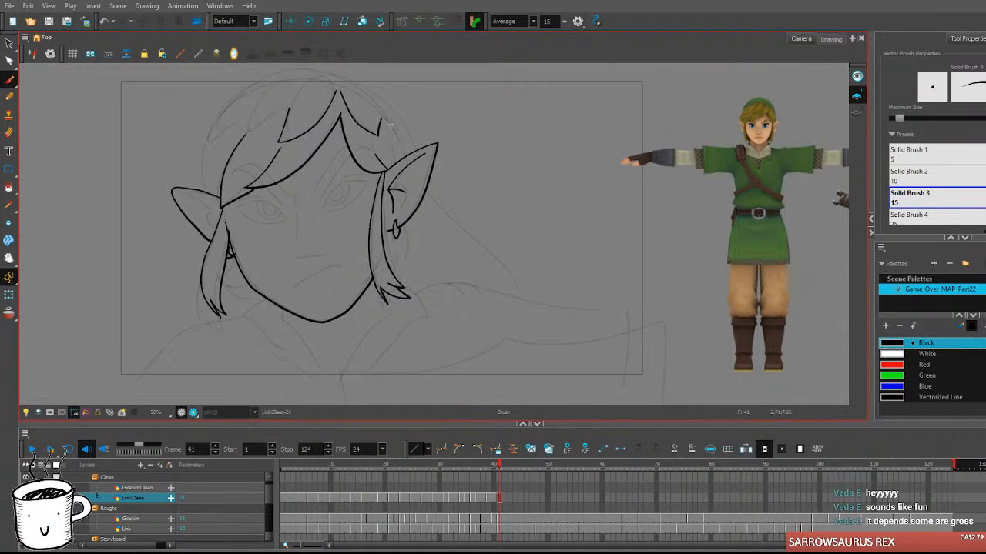
{"action": "key", "text": "ctrl+z"}
{"action": "left_click_drag", "start_coordinate": [226, 229], "coordinate": [263, 296]}
{"action": "key", "text": "ctrl+z"}
{"action": "mouse_move", "coordinate": [224, 213]}
{"action": "left_mouse_down"}
{"action": "mouse_move", "coordinate": [241, 267]}
{"action": "mouse_move", "coordinate": [270, 302]}
{"action": "mouse_move", "coordinate": [318, 318]}
{"action": "mouse_move", "coordinate": [355, 300]}
{"action": "left_mouse_up"}
{"action": "key", "text": "ctrl+z"}
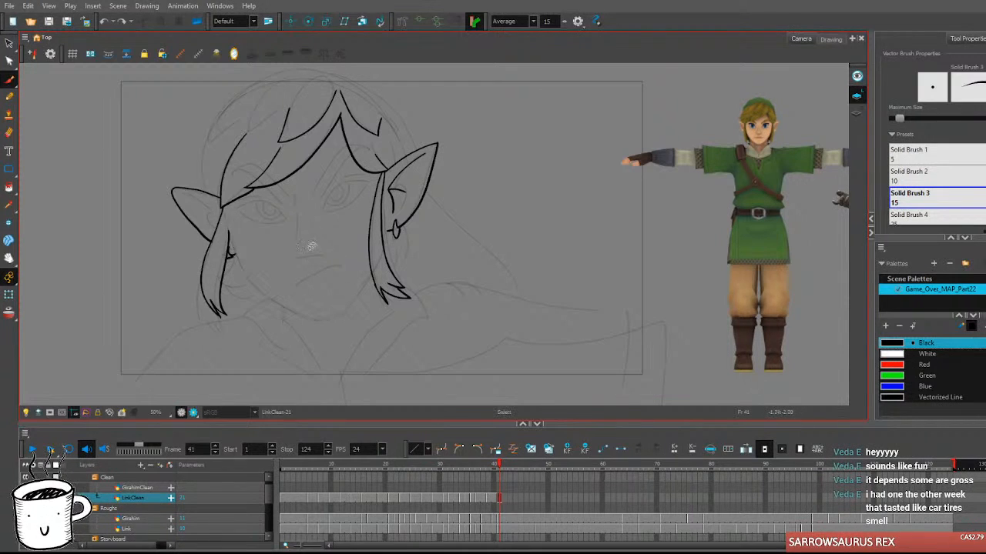
{"action": "mouse_move", "coordinate": [223, 212]}
{"action": "left_mouse_down"}
{"action": "mouse_move", "coordinate": [235, 254]}
{"action": "mouse_move", "coordinate": [279, 308]}
{"action": "mouse_move", "coordinate": [319, 320]}
{"action": "mouse_move", "coordinate": [347, 311]}
{"action": "mouse_move", "coordinate": [377, 271]}
{"action": "left_mouse_up"}
{"action": "key", "text": "ctrl+z"}
{"action": "mouse_move", "coordinate": [224, 212]}
{"action": "left_mouse_down"}
{"action": "mouse_move", "coordinate": [244, 277]}
{"action": "mouse_move", "coordinate": [300, 311]}
{"action": "left_mouse_up"}
{"action": "key", "text": "ctrl+z"}
{"action": "mouse_move", "coordinate": [222, 209]}
{"action": "left_mouse_down"}
{"action": "mouse_move", "coordinate": [255, 289]}
{"action": "mouse_move", "coordinate": [318, 323]}
{"action": "mouse_move", "coordinate": [340, 318]}
{"action": "mouse_move", "coordinate": [372, 276]}
{"action": "left_mouse_up"}
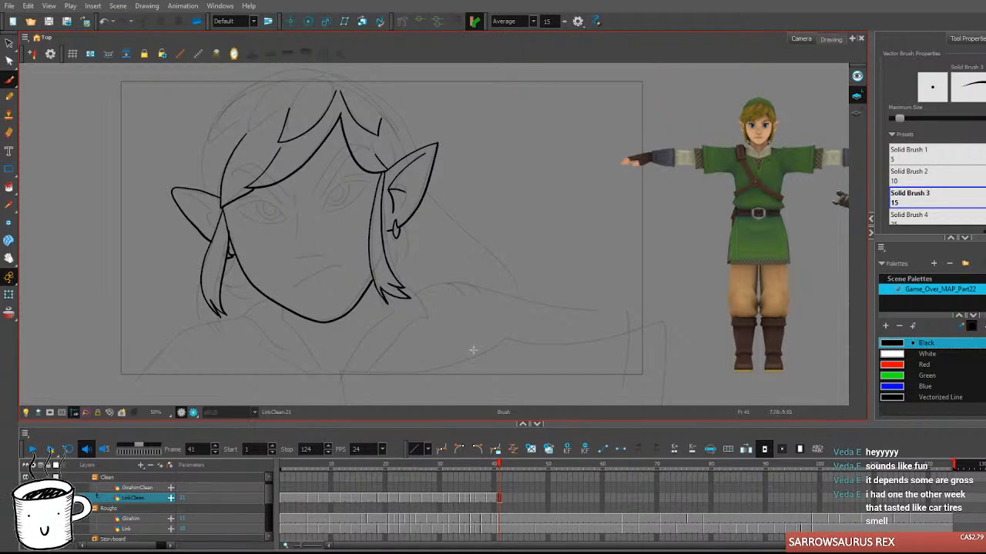
Ink the inner fold lines of the left-hand ear.
{"action": "left_click_drag", "start_coordinate": [477, 340], "coordinate": [493, 338]}
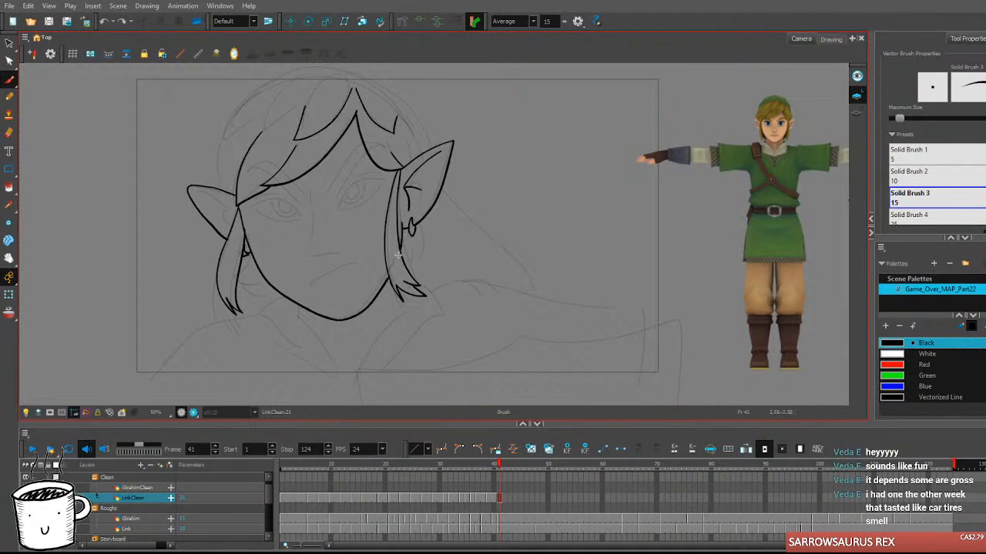
{"action": "mouse_move", "coordinate": [517, 335]}
{"action": "left_mouse_down"}
{"action": "mouse_move", "coordinate": [529, 341]}
{"action": "mouse_move", "coordinate": [517, 342]}
{"action": "left_mouse_up"}
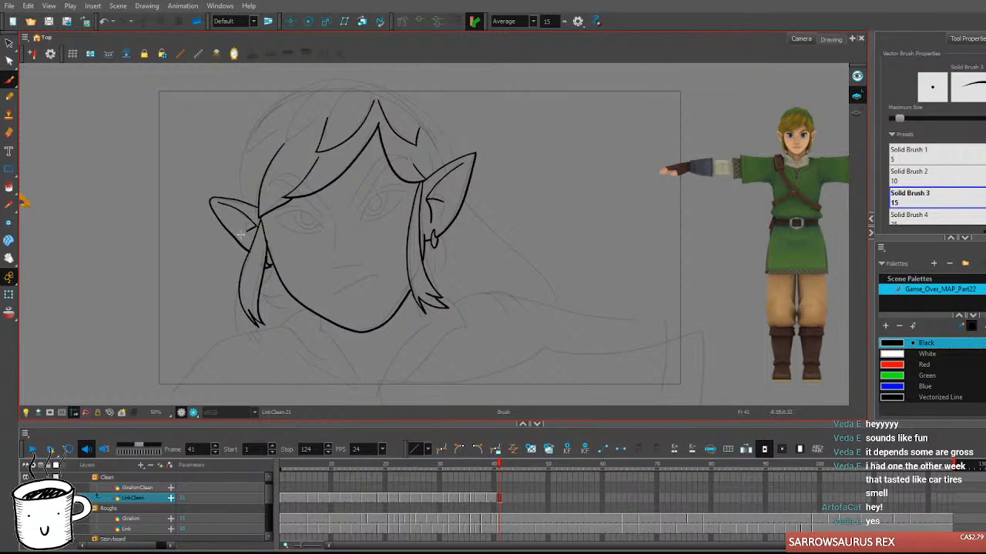
{"action": "left_click_drag", "start_coordinate": [487, 295], "coordinate": [484, 318]}
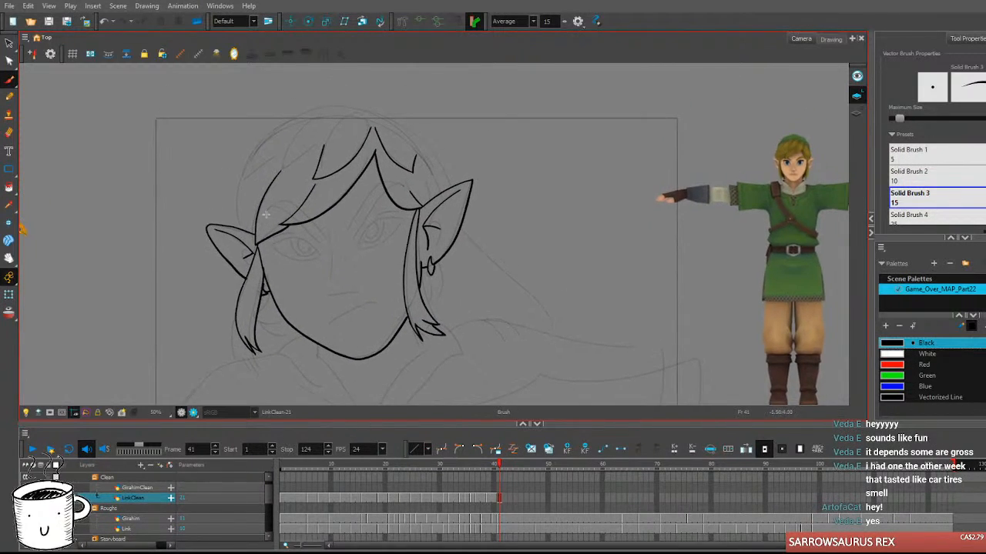
Ink the outer hair contour above the left-hand ear and the pointed strands joining it to the fringe.
{"action": "left_click_drag", "start_coordinate": [238, 227], "coordinate": [247, 162]}
{"action": "key", "text": "ctrl+z"}
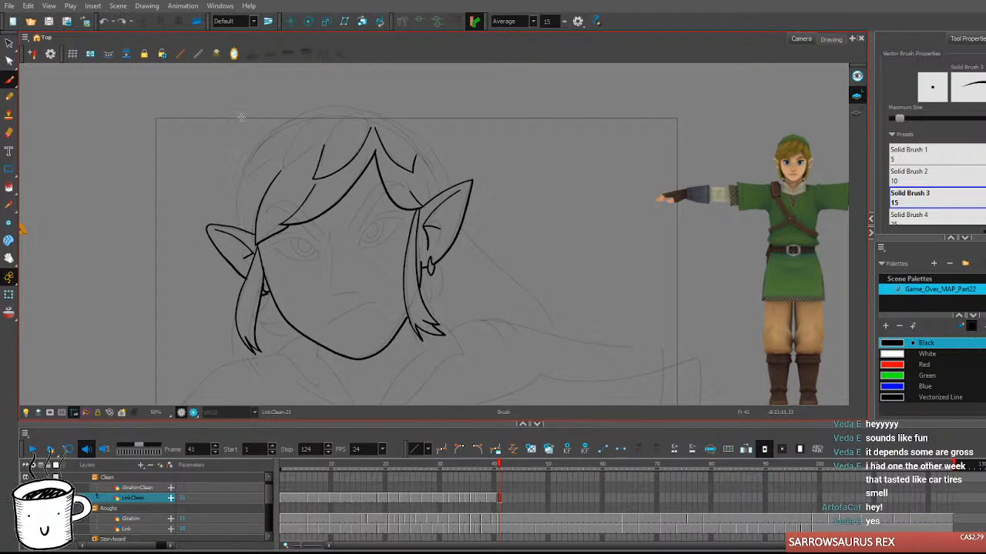
{"action": "left_click_drag", "start_coordinate": [238, 230], "coordinate": [248, 160]}
{"action": "key", "text": "ctrl+z"}
{"action": "left_click_drag", "start_coordinate": [240, 229], "coordinate": [261, 144]}
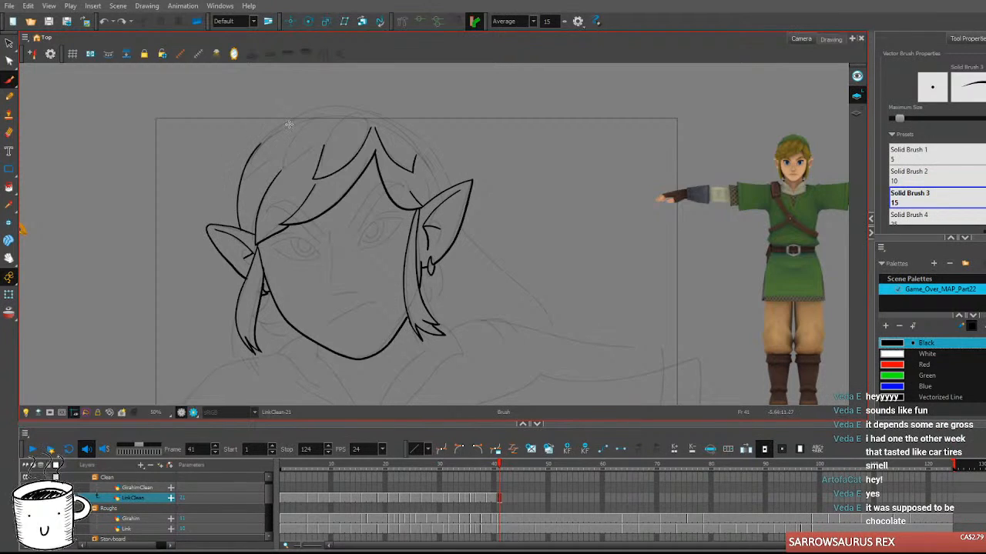
{"action": "mouse_move", "coordinate": [241, 183]}
{"action": "left_mouse_down"}
{"action": "mouse_move", "coordinate": [307, 136]}
{"action": "mouse_move", "coordinate": [291, 154]}
{"action": "mouse_move", "coordinate": [294, 134]}
{"action": "mouse_move", "coordinate": [281, 165]}
{"action": "mouse_move", "coordinate": [323, 145]}
{"action": "left_mouse_up"}
Ink the frowning mouth and the short line under the nose.
{"action": "left_click_drag", "start_coordinate": [585, 313], "coordinate": [611, 282]}
{"action": "left_click_drag", "start_coordinate": [360, 282], "coordinate": [407, 267]}
{"action": "key", "text": "ctrl+z"}
{"action": "key", "text": "ctrl+z"}
{"action": "left_click_drag", "start_coordinate": [512, 303], "coordinate": [503, 318]}
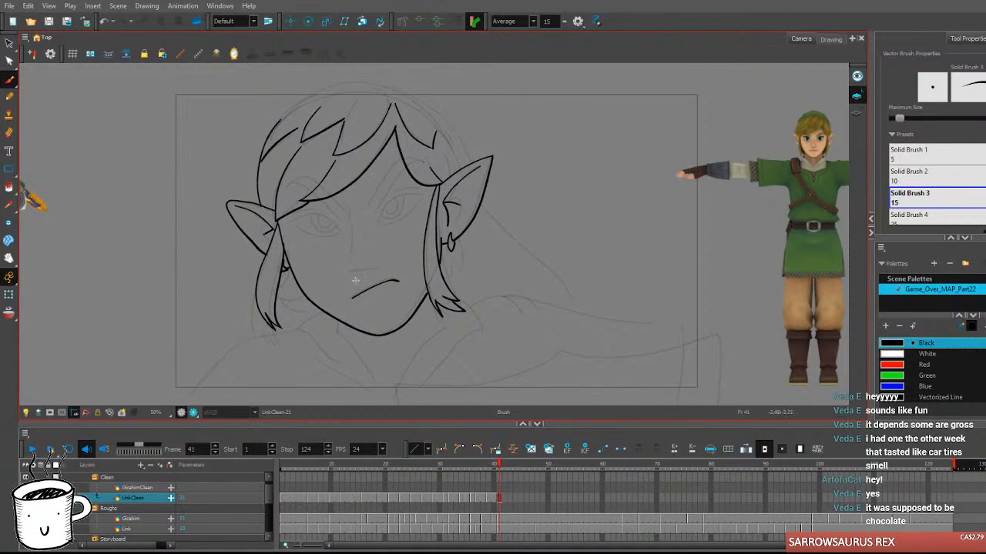
{"action": "left_click_drag", "start_coordinate": [350, 269], "coordinate": [378, 266]}
{"action": "key", "text": "ctrl+z"}
{"action": "key", "text": "ctrl+z"}
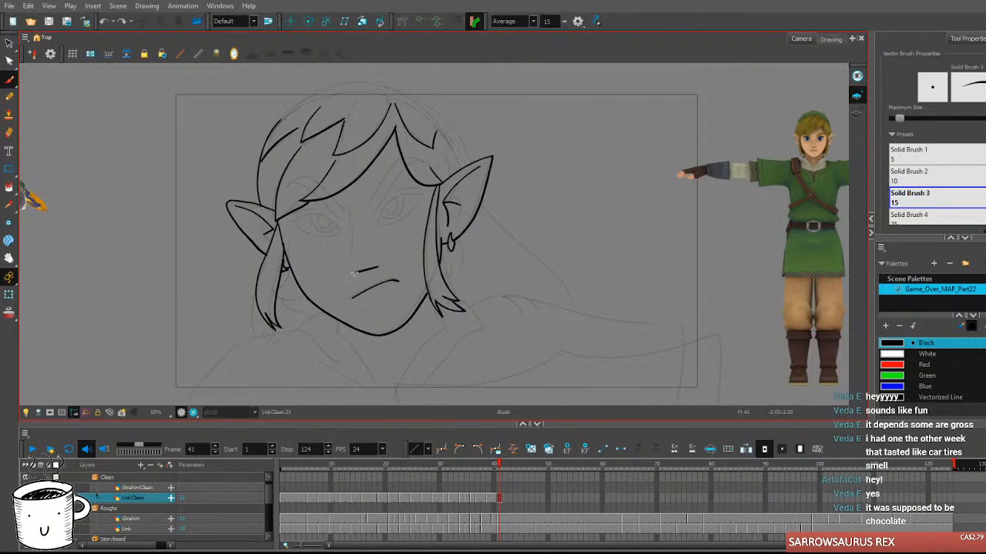
Ink the almond-shaped outline of the right-hand eye over the rough sketch.
{"action": "left_click_drag", "start_coordinate": [535, 294], "coordinate": [531, 309]}
{"action": "mouse_move", "coordinate": [372, 239]}
{"action": "left_mouse_down"}
{"action": "mouse_move", "coordinate": [384, 219]}
{"action": "mouse_move", "coordinate": [420, 204]}
{"action": "left_mouse_up"}
{"action": "key", "text": "ctrl+z"}
{"action": "mouse_move", "coordinate": [373, 240]}
{"action": "left_mouse_down"}
{"action": "mouse_move", "coordinate": [411, 208]}
{"action": "mouse_move", "coordinate": [425, 209]}
{"action": "left_mouse_up"}
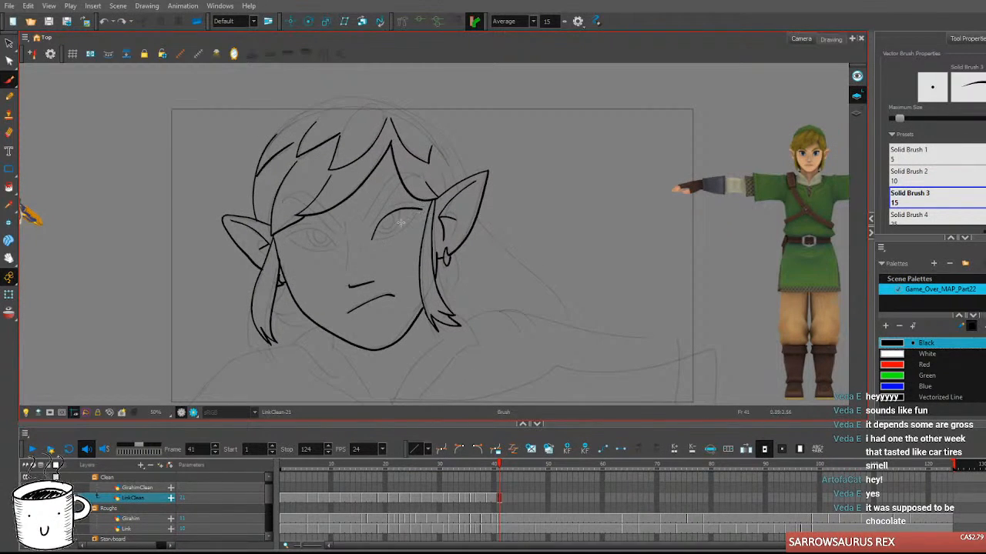
{"action": "key", "text": "ctrl+z"}
{"action": "left_click_drag", "start_coordinate": [371, 241], "coordinate": [424, 208]}
{"action": "key", "text": "ctrl+z"}
{"action": "mouse_move", "coordinate": [371, 241]}
{"action": "left_mouse_down"}
{"action": "mouse_move", "coordinate": [386, 216]}
{"action": "mouse_move", "coordinate": [425, 208]}
{"action": "left_mouse_up"}
{"action": "key", "text": "ctrl+z"}
{"action": "mouse_move", "coordinate": [372, 240]}
{"action": "left_mouse_down"}
{"action": "mouse_move", "coordinate": [383, 219]}
{"action": "mouse_move", "coordinate": [424, 208]}
{"action": "left_mouse_up"}
{"action": "left_click_drag", "start_coordinate": [372, 241], "coordinate": [417, 212]}
{"action": "key", "text": "ctrl+z"}
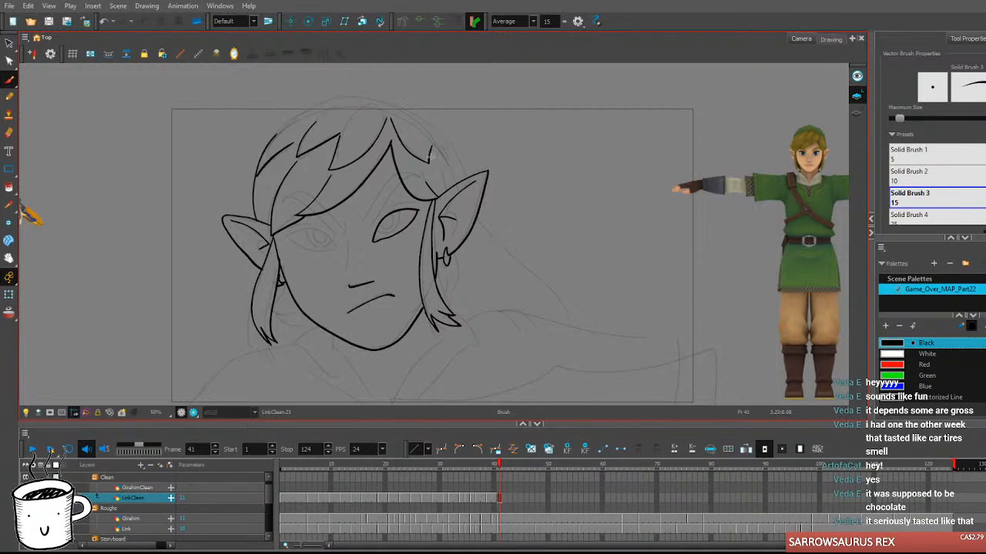
Reinforce the upper lid line of the right-hand eye.
{"action": "left_click_drag", "start_coordinate": [478, 225], "coordinate": [512, 227]}
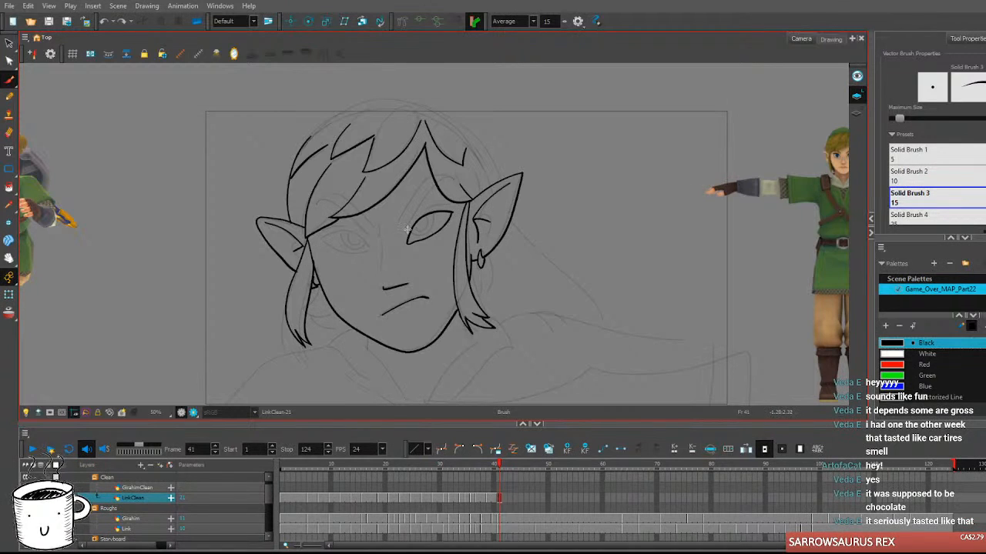
{"action": "mouse_move", "coordinate": [485, 254]}
{"action": "left_mouse_down"}
{"action": "mouse_move", "coordinate": [489, 240]}
{"action": "mouse_move", "coordinate": [471, 243]}
{"action": "left_mouse_up"}
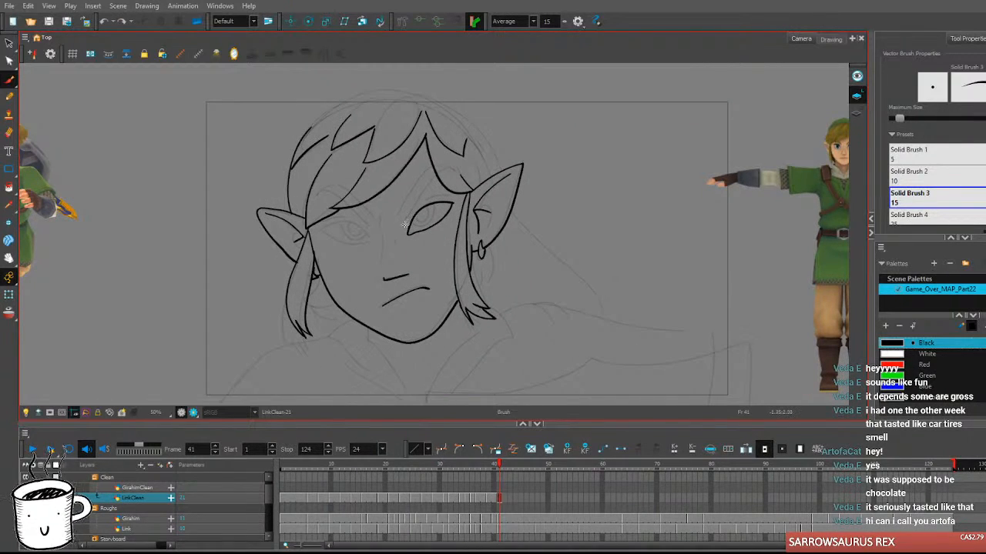
{"action": "left_click_drag", "start_coordinate": [408, 220], "coordinate": [445, 197]}
{"action": "left_click_drag", "start_coordinate": [467, 246], "coordinate": [473, 248]}
{"action": "key", "text": "ctrl+z"}
{"action": "left_click_drag", "start_coordinate": [415, 221], "coordinate": [452, 199]}
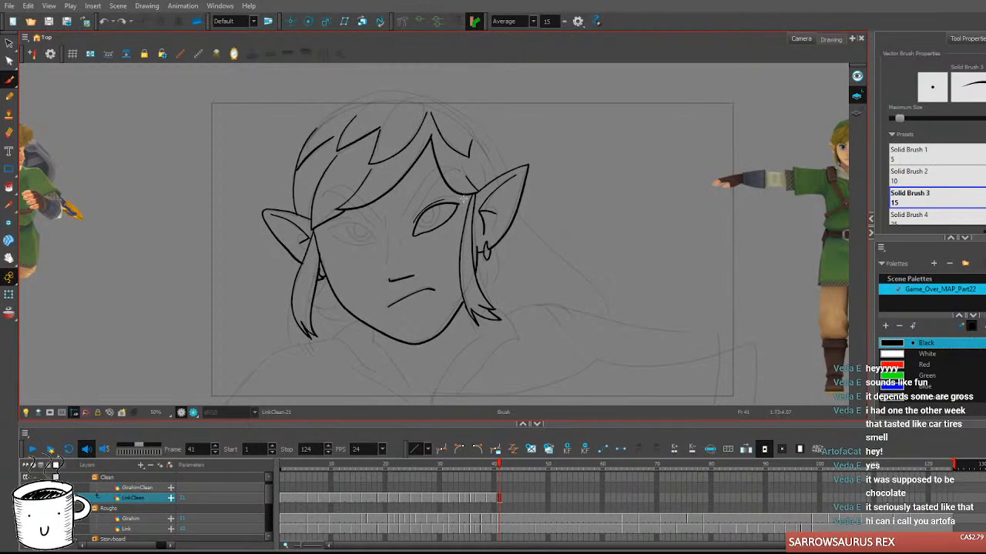
{"action": "left_click_drag", "start_coordinate": [483, 255], "coordinate": [486, 268]}
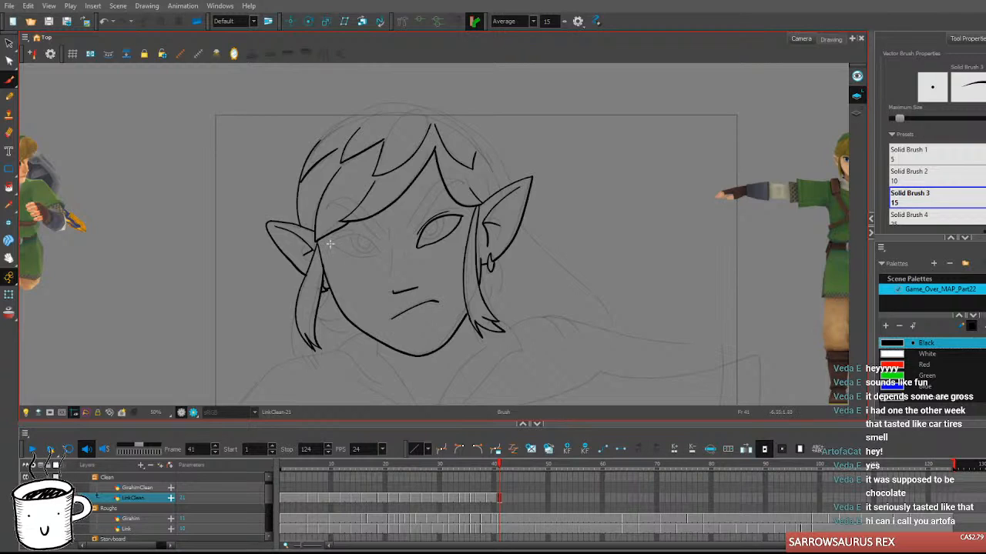
Ink the upper and lower lid lines of the left-hand eye beneath the fringe.
{"action": "mouse_move", "coordinate": [328, 243]}
{"action": "left_mouse_down"}
{"action": "mouse_move", "coordinate": [374, 235]}
{"action": "mouse_move", "coordinate": [376, 278]}
{"action": "left_mouse_up"}
{"action": "key", "text": "ctrl+z"}
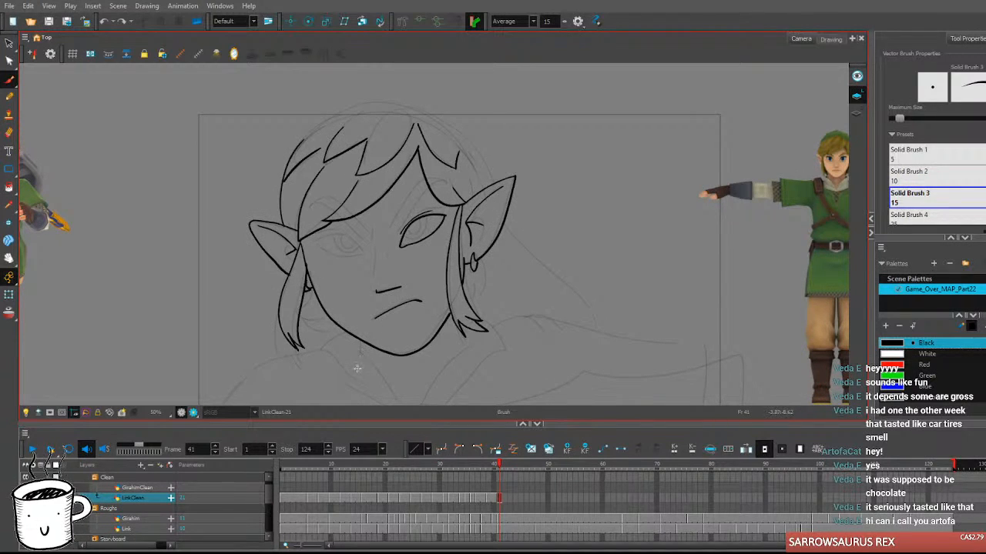
{"action": "mouse_move", "coordinate": [314, 242]}
{"action": "left_mouse_down"}
{"action": "mouse_move", "coordinate": [346, 237]}
{"action": "mouse_move", "coordinate": [313, 242]}
{"action": "mouse_move", "coordinate": [349, 240]}
{"action": "mouse_move", "coordinate": [364, 256]}
{"action": "mouse_move", "coordinate": [333, 228]}
{"action": "mouse_move", "coordinate": [312, 244]}
{"action": "mouse_move", "coordinate": [334, 235]}
{"action": "mouse_move", "coordinate": [350, 239]}
{"action": "mouse_move", "coordinate": [366, 264]}
{"action": "mouse_move", "coordinate": [352, 248]}
{"action": "mouse_move", "coordinate": [319, 245]}
{"action": "mouse_move", "coordinate": [361, 254]}
{"action": "mouse_move", "coordinate": [326, 238]}
{"action": "mouse_move", "coordinate": [332, 255]}
{"action": "mouse_move", "coordinate": [355, 260]}
{"action": "mouse_move", "coordinate": [314, 243]}
{"action": "mouse_move", "coordinate": [367, 254]}
{"action": "left_mouse_up"}
{"action": "key", "text": "ctrl+z"}
{"action": "key", "text": "ctrl+z"}
{"action": "key", "text": "ctrl+z"}
{"action": "key", "text": "ctrl+z"}
{"action": "key", "text": "ctrl+z"}
{"action": "left_click_drag", "start_coordinate": [500, 327], "coordinate": [509, 335]}
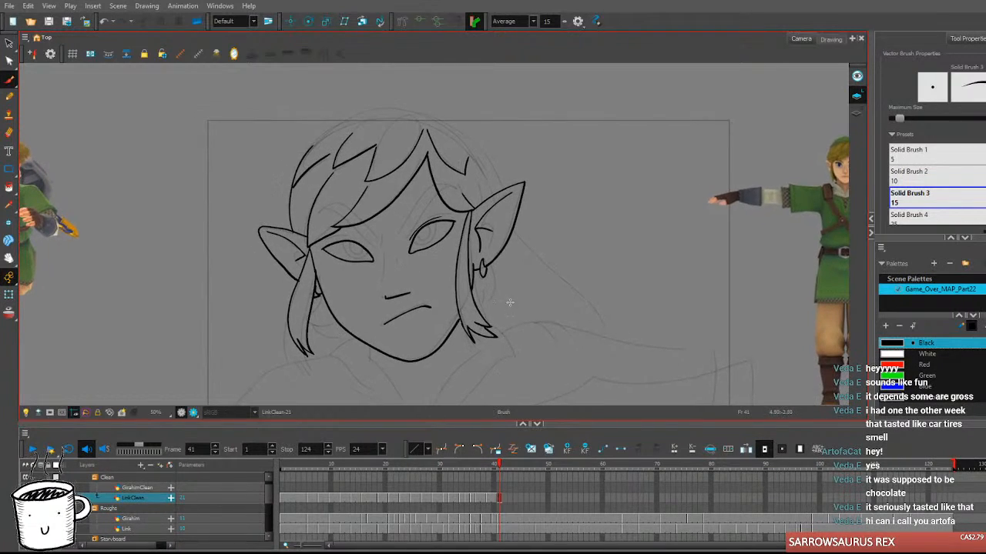
Ink the irises and pupils inside both eyes.
{"action": "left_click_drag", "start_coordinate": [341, 243], "coordinate": [368, 249]}
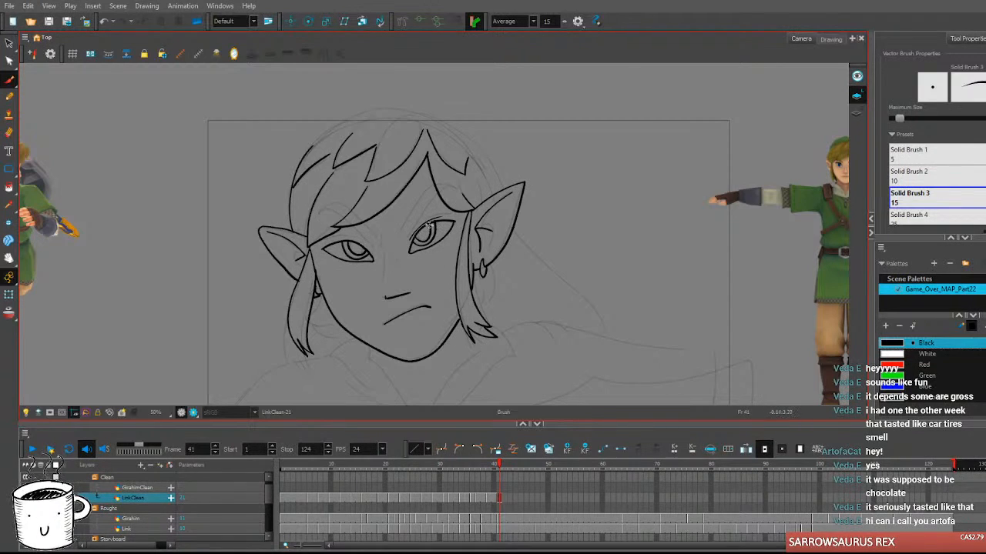
{"action": "mouse_move", "coordinate": [554, 328]}
{"action": "left_mouse_down"}
{"action": "mouse_move", "coordinate": [580, 305]}
{"action": "mouse_move", "coordinate": [552, 299]}
{"action": "left_mouse_up"}
{"action": "left_click_drag", "start_coordinate": [330, 218], "coordinate": [376, 230]}
{"action": "key", "text": "ctrl+z"}
{"action": "key", "text": "ctrl+z"}
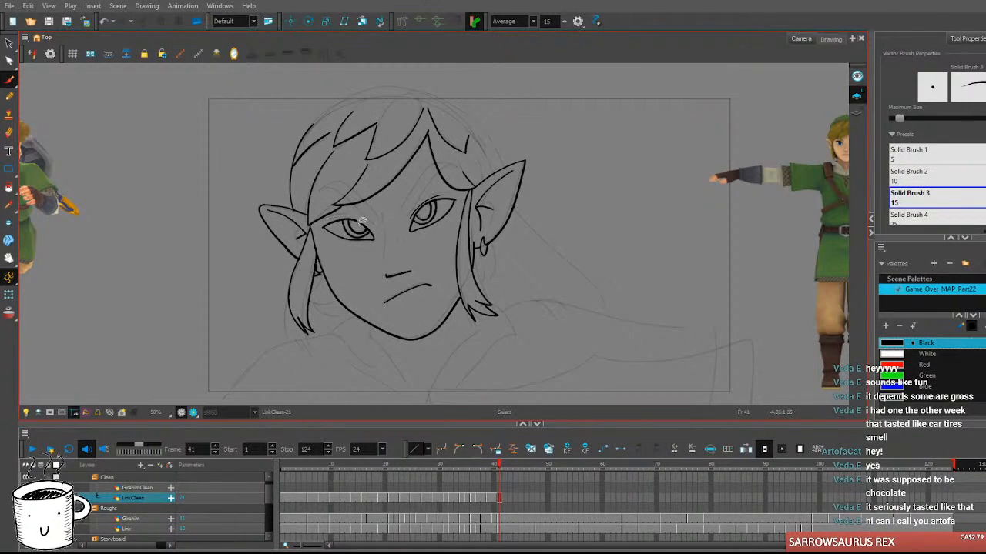
Ink the right-hand eyebrow as an arched shape running up across the fringe strand.
{"action": "left_click_drag", "start_coordinate": [499, 336], "coordinate": [459, 318]}
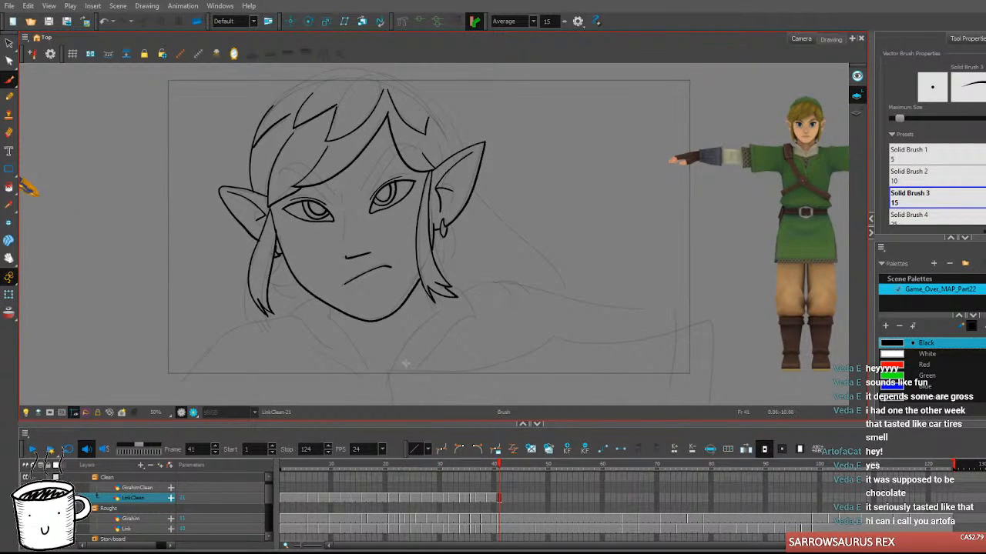
{"action": "left_click_drag", "start_coordinate": [418, 359], "coordinate": [409, 373]}
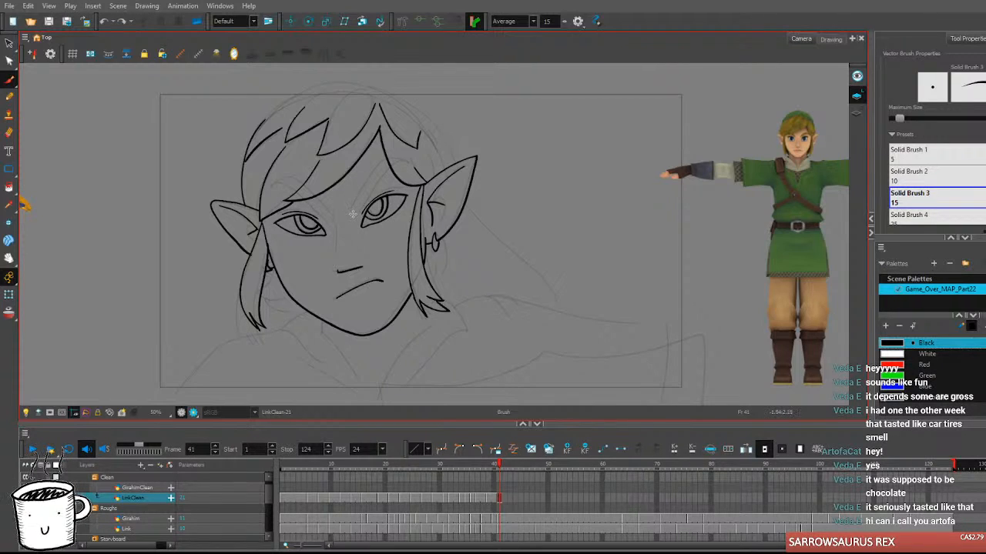
{"action": "left_click_drag", "start_coordinate": [382, 155], "coordinate": [413, 162]}
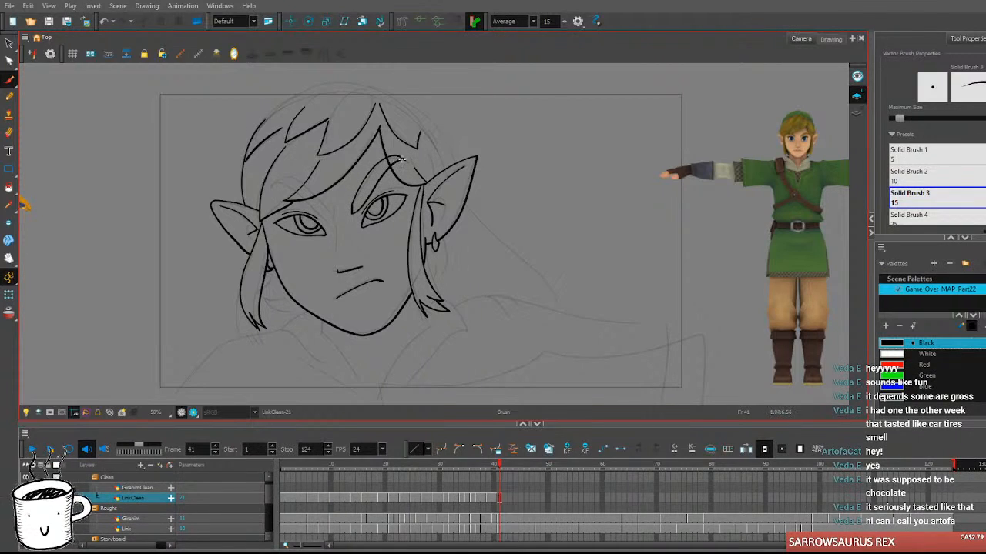
Ink the angry left-hand eyebrow across the fringe with an upper and a lower curve meeting near the nose bridge.
{"action": "left_click_drag", "start_coordinate": [442, 248], "coordinate": [478, 254]}
{"action": "mouse_move", "coordinate": [307, 190]}
{"action": "left_mouse_down"}
{"action": "mouse_move", "coordinate": [323, 185]}
{"action": "mouse_move", "coordinate": [361, 215]}
{"action": "left_mouse_up"}
{"action": "key", "text": "ctrl+z"}
{"action": "mouse_move", "coordinate": [307, 192]}
{"action": "left_mouse_down"}
{"action": "mouse_move", "coordinate": [330, 183]}
{"action": "mouse_move", "coordinate": [370, 219]}
{"action": "left_mouse_up"}
{"action": "left_click_drag", "start_coordinate": [309, 192], "coordinate": [368, 221]}
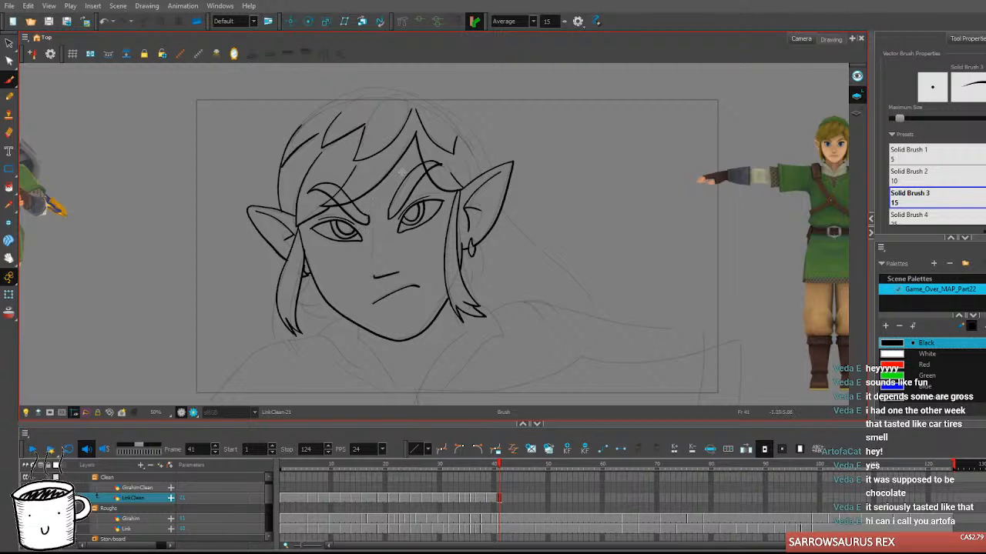
{"action": "mouse_move", "coordinate": [609, 331]}
{"action": "left_mouse_down"}
{"action": "mouse_move", "coordinate": [515, 293]}
{"action": "mouse_move", "coordinate": [488, 306]}
{"action": "mouse_move", "coordinate": [604, 348]}
{"action": "mouse_move", "coordinate": [682, 358]}
{"action": "left_mouse_up"}
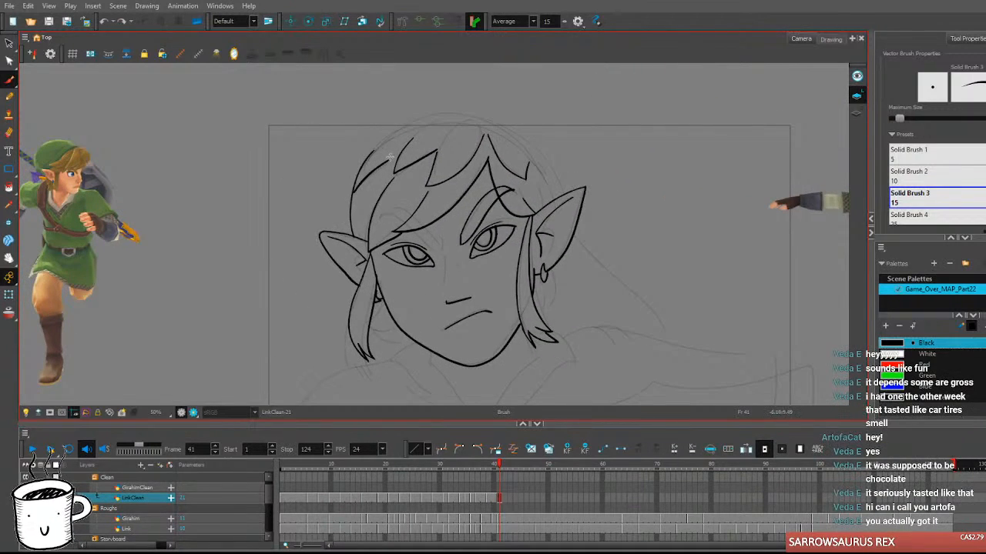
{"action": "mouse_move", "coordinate": [378, 218]}
{"action": "left_mouse_down"}
{"action": "mouse_move", "coordinate": [400, 206]}
{"action": "mouse_move", "coordinate": [442, 246]}
{"action": "left_mouse_up"}
{"action": "key", "text": "ctrl+z"}
{"action": "mouse_move", "coordinate": [380, 215]}
{"action": "left_mouse_down"}
{"action": "mouse_move", "coordinate": [412, 215]}
{"action": "mouse_move", "coordinate": [428, 236]}
{"action": "left_mouse_up"}
{"action": "key", "text": "ctrl+z"}
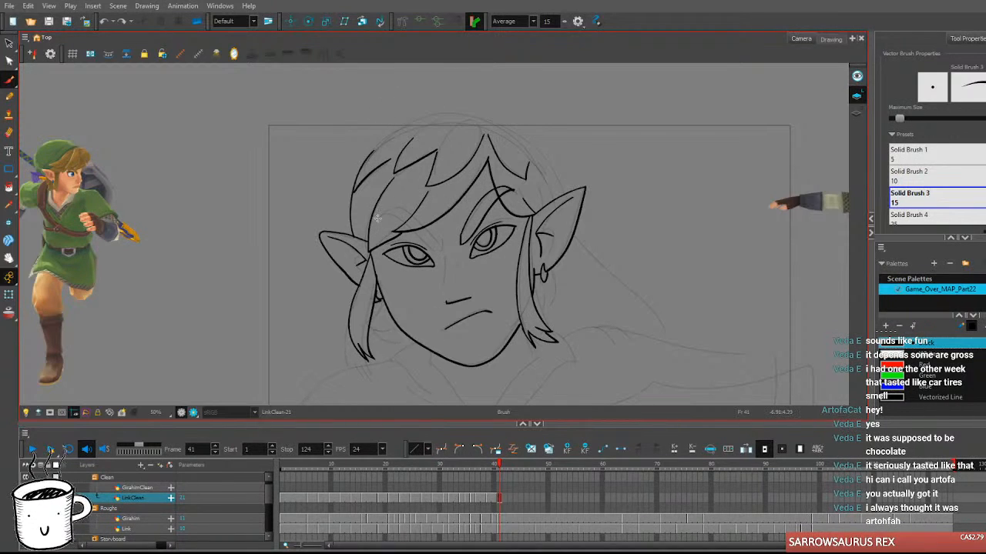
{"action": "mouse_move", "coordinate": [380, 215]}
{"action": "left_mouse_down"}
{"action": "mouse_move", "coordinate": [412, 215]}
{"action": "mouse_move", "coordinate": [434, 239]}
{"action": "left_mouse_up"}
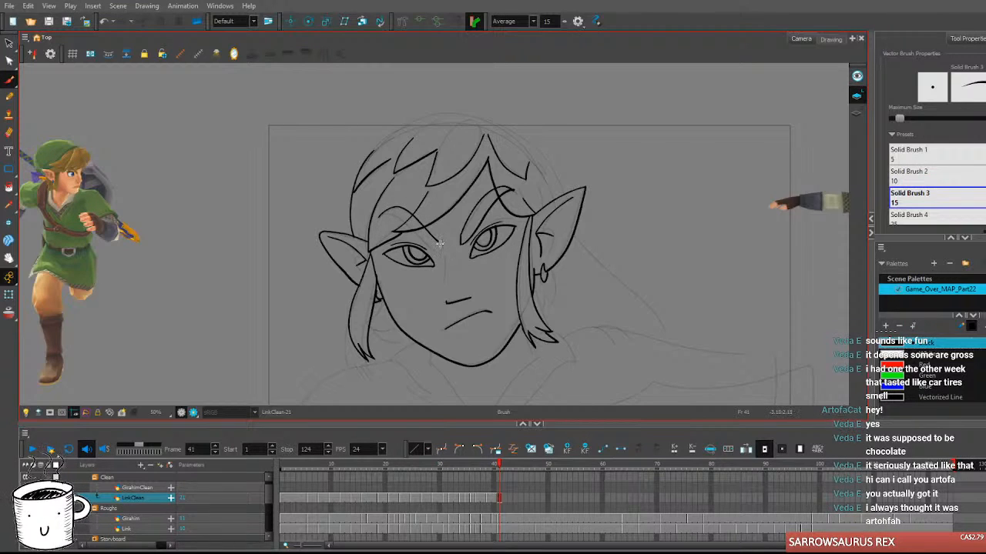
{"action": "left_click_drag", "start_coordinate": [379, 218], "coordinate": [444, 255]}
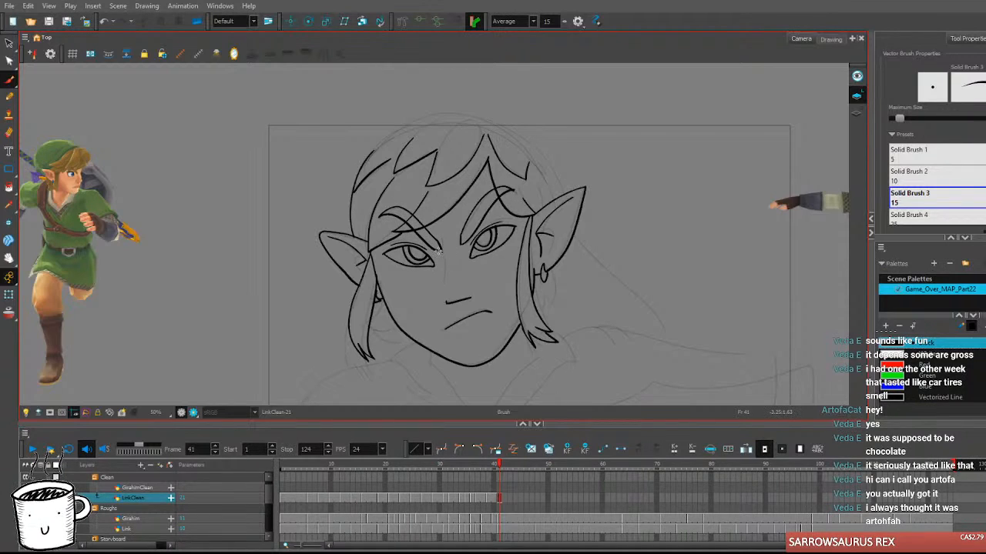
Ink the top of the head as one arc from the left-hand hair contour over to the right-hand ear.
{"action": "left_click_drag", "start_coordinate": [574, 299], "coordinate": [545, 308]}
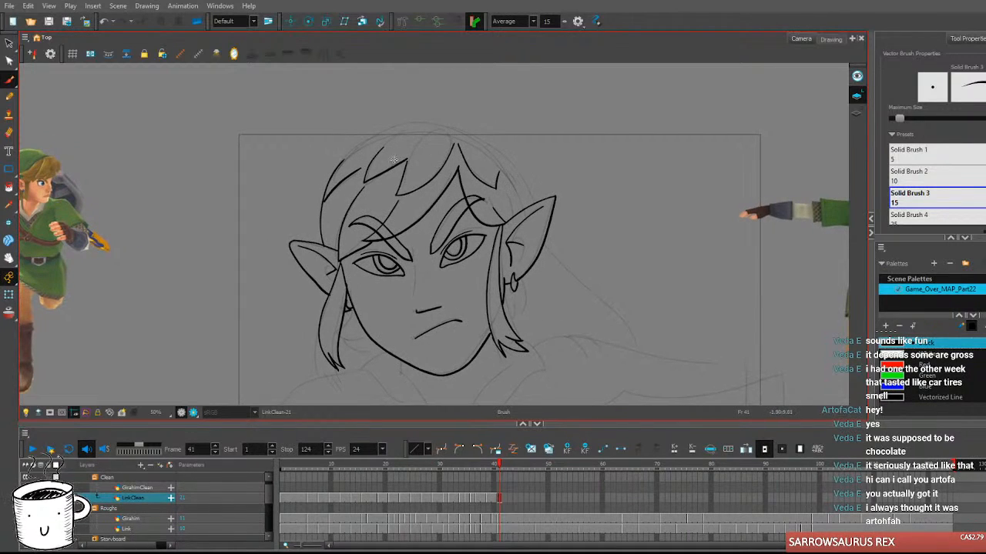
{"action": "mouse_move", "coordinate": [342, 160]}
{"action": "left_mouse_down"}
{"action": "mouse_move", "coordinate": [420, 136]}
{"action": "mouse_move", "coordinate": [500, 169]}
{"action": "left_mouse_up"}
{"action": "key", "text": "ctrl+z"}
{"action": "mouse_move", "coordinate": [340, 164]}
{"action": "left_mouse_down"}
{"action": "mouse_move", "coordinate": [367, 142]}
{"action": "mouse_move", "coordinate": [475, 135]}
{"action": "left_mouse_up"}
{"action": "key", "text": "ctrl+z"}
{"action": "mouse_move", "coordinate": [338, 165]}
{"action": "left_mouse_down"}
{"action": "mouse_move", "coordinate": [358, 147]}
{"action": "mouse_move", "coordinate": [477, 139]}
{"action": "mouse_move", "coordinate": [528, 211]}
{"action": "left_mouse_up"}
{"action": "key", "text": "ctrl+z"}
{"action": "mouse_move", "coordinate": [338, 163]}
{"action": "left_mouse_down"}
{"action": "mouse_move", "coordinate": [393, 134]}
{"action": "mouse_move", "coordinate": [507, 164]}
{"action": "mouse_move", "coordinate": [535, 211]}
{"action": "left_mouse_up"}
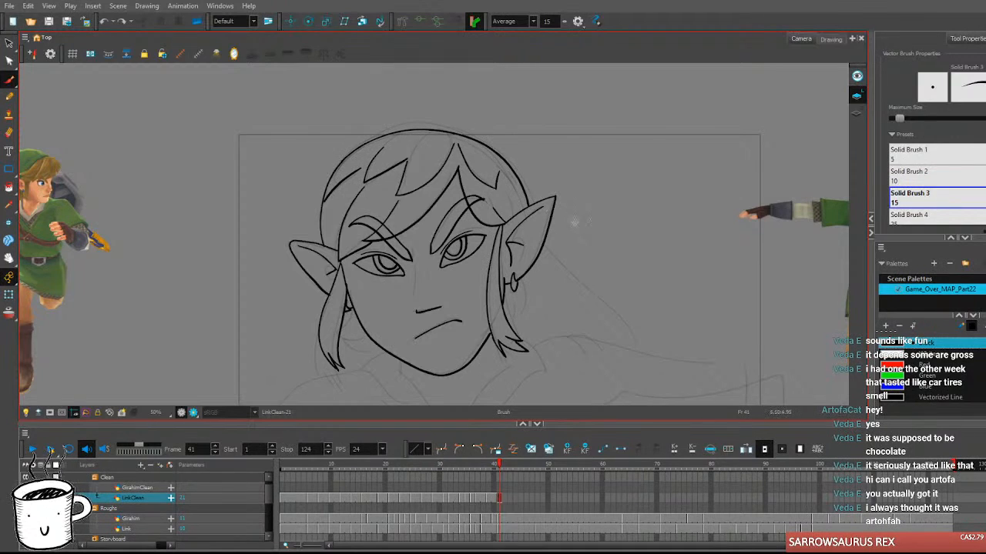
Ink a second contour line along the head arc, ending at the right-hand ear.
{"action": "scroll", "coordinate": [598, 214], "scroll_direction": "down", "scroll_amount": 2}
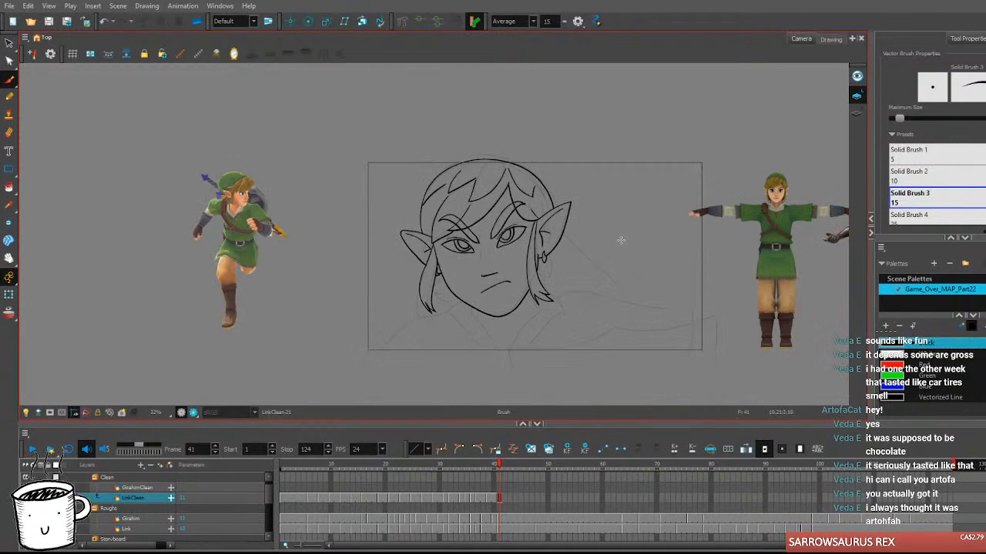
{"action": "scroll", "coordinate": [516, 316], "scroll_direction": "up", "scroll_amount": 2}
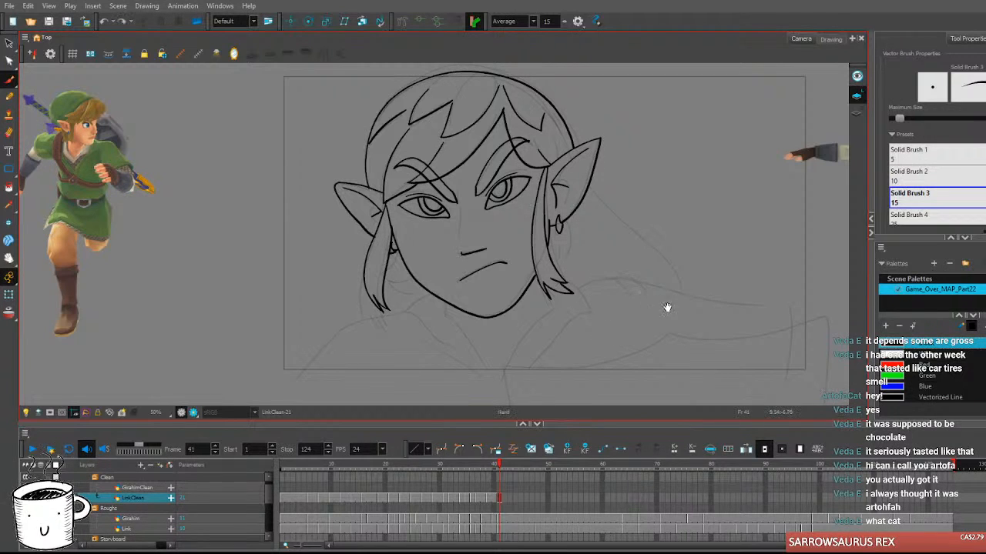
{"action": "left_click_drag", "start_coordinate": [666, 308], "coordinate": [562, 342]}
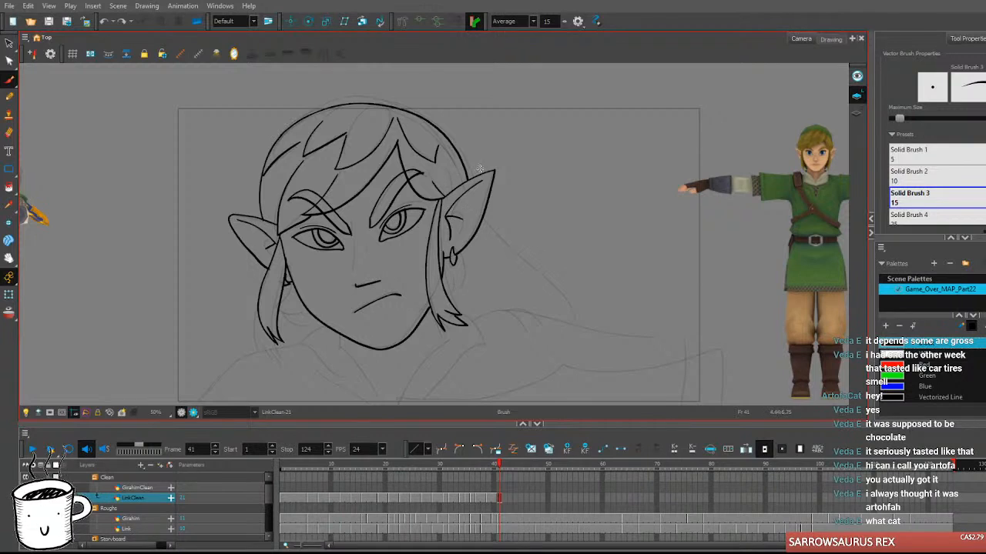
{"action": "mouse_move", "coordinate": [283, 132]}
{"action": "left_mouse_down"}
{"action": "mouse_move", "coordinate": [338, 109]}
{"action": "mouse_move", "coordinate": [397, 113]}
{"action": "mouse_move", "coordinate": [445, 144]}
{"action": "mouse_move", "coordinate": [466, 185]}
{"action": "left_mouse_up"}
Ink the small pointed hair strands below the left-hand ear and behind the right-hand earring.
{"action": "mouse_move", "coordinate": [543, 332]}
{"action": "left_mouse_down"}
{"action": "mouse_move", "coordinate": [546, 277]}
{"action": "mouse_move", "coordinate": [541, 310]}
{"action": "mouse_move", "coordinate": [547, 303]}
{"action": "left_mouse_up"}
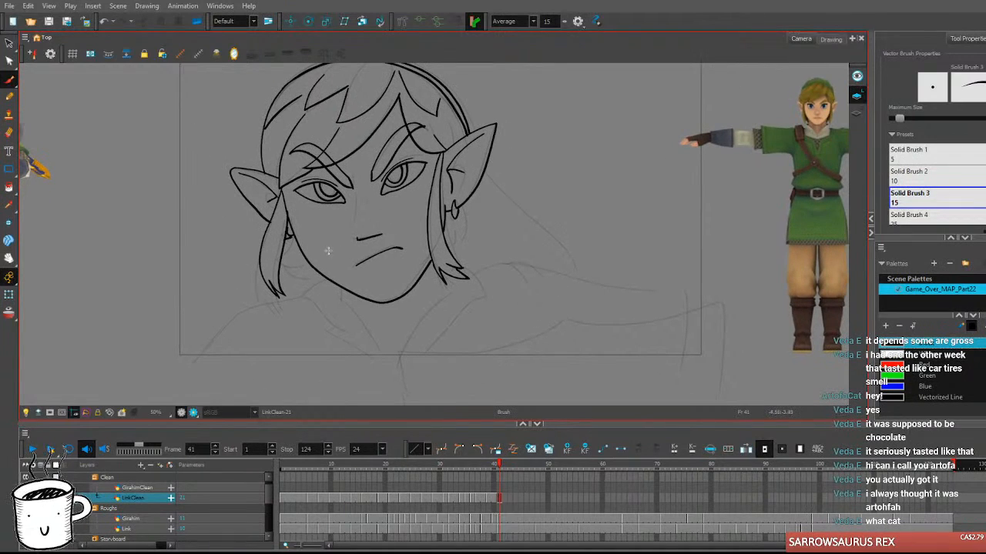
{"action": "mouse_move", "coordinate": [292, 237]}
{"action": "left_mouse_down"}
{"action": "mouse_move", "coordinate": [283, 255]}
{"action": "mouse_move", "coordinate": [304, 264]}
{"action": "left_mouse_up"}
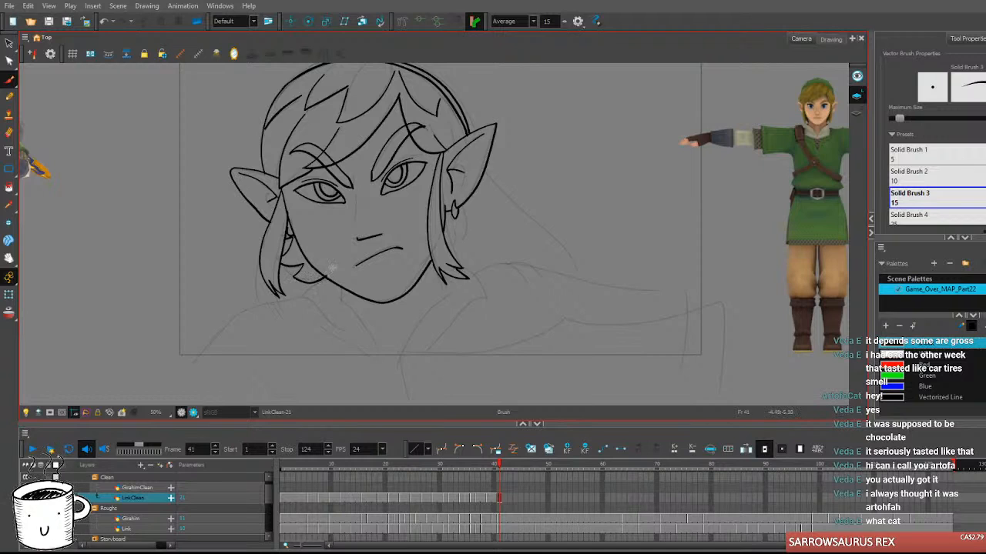
{"action": "key", "text": "ctrl+z"}
{"action": "mouse_move", "coordinate": [303, 266]}
{"action": "left_mouse_down"}
{"action": "mouse_move", "coordinate": [295, 278]}
{"action": "mouse_move", "coordinate": [325, 276]}
{"action": "left_mouse_up"}
{"action": "left_click_drag", "start_coordinate": [502, 235], "coordinate": [484, 232]}
{"action": "left_click_drag", "start_coordinate": [442, 202], "coordinate": [439, 245]}
{"action": "key", "text": "ctrl+z"}
{"action": "left_click_drag", "start_coordinate": [442, 202], "coordinate": [437, 230]}
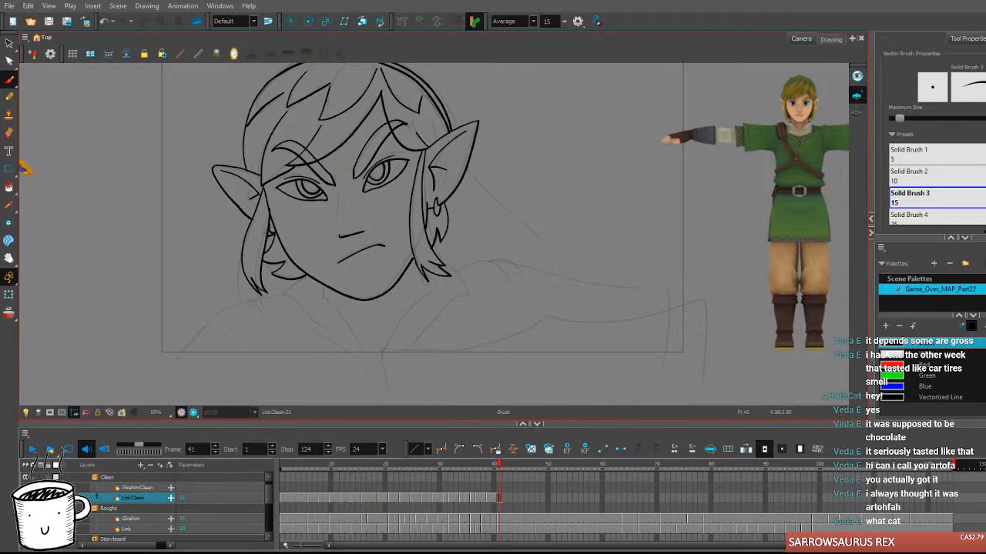
Ink the long curve from behind the right-hand ear down to the shoulder.
{"action": "left_click_drag", "start_coordinate": [467, 169], "coordinate": [557, 271]}
{"action": "key", "text": "ctrl+z"}
{"action": "mouse_move", "coordinate": [467, 168]}
{"action": "left_mouse_down"}
{"action": "mouse_move", "coordinate": [530, 228]}
{"action": "mouse_move", "coordinate": [559, 273]}
{"action": "left_mouse_up"}
{"action": "key", "text": "ctrl+z"}
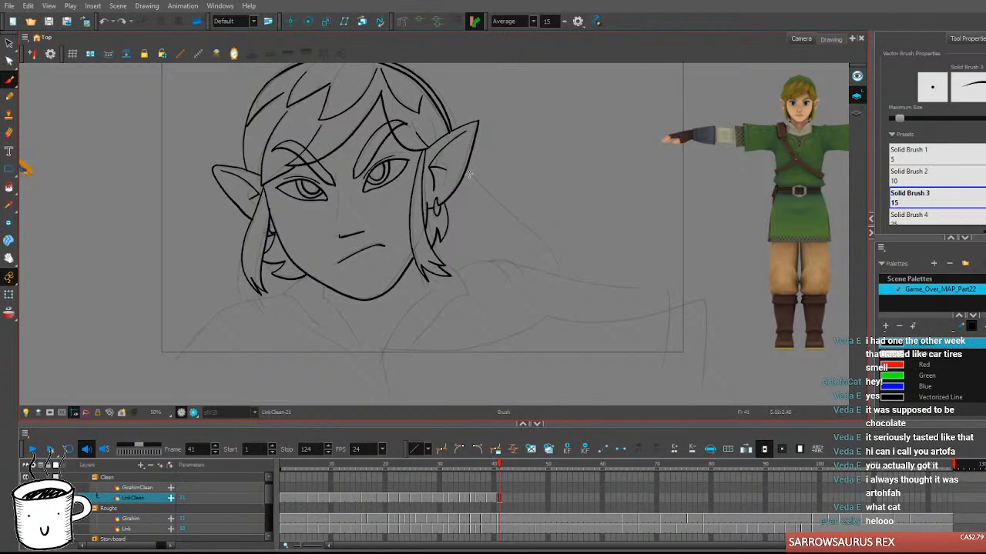
{"action": "left_click_drag", "start_coordinate": [467, 169], "coordinate": [562, 280]}
{"action": "mouse_move", "coordinate": [584, 328]}
{"action": "left_mouse_down"}
{"action": "mouse_move", "coordinate": [596, 311]}
{"action": "mouse_move", "coordinate": [593, 326]}
{"action": "mouse_move", "coordinate": [555, 340]}
{"action": "mouse_move", "coordinate": [574, 326]}
{"action": "left_mouse_up"}
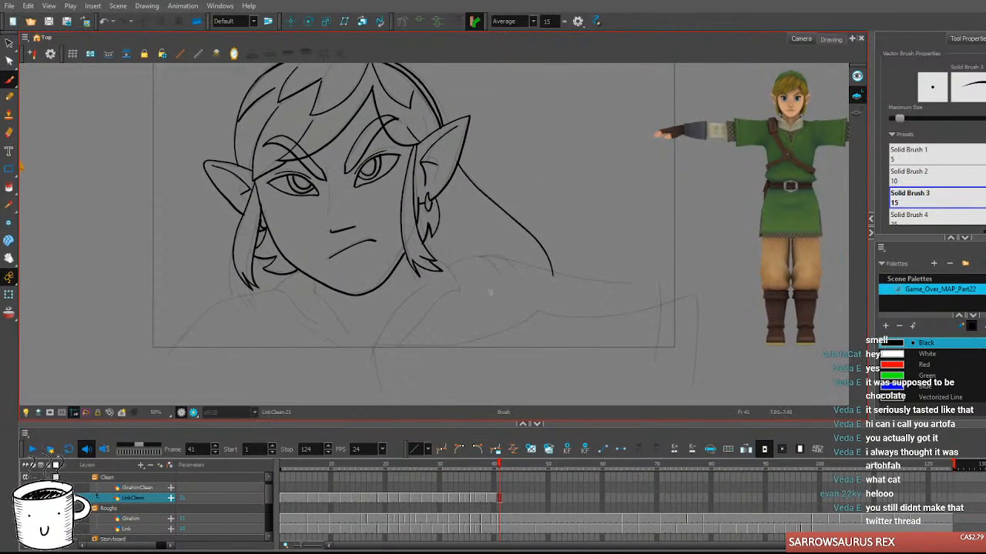
Ink the neck line and the left-hand collar flap below the jaw.
{"action": "left_click_drag", "start_coordinate": [317, 283], "coordinate": [323, 307]}
{"action": "left_click_drag", "start_coordinate": [283, 290], "coordinate": [339, 337]}
{"action": "mouse_move", "coordinate": [281, 287]}
{"action": "left_mouse_down"}
{"action": "mouse_move", "coordinate": [316, 295]}
{"action": "mouse_move", "coordinate": [344, 336]}
{"action": "left_mouse_up"}
{"action": "key", "text": "ctrl+z"}
{"action": "key", "text": "ctrl+z"}
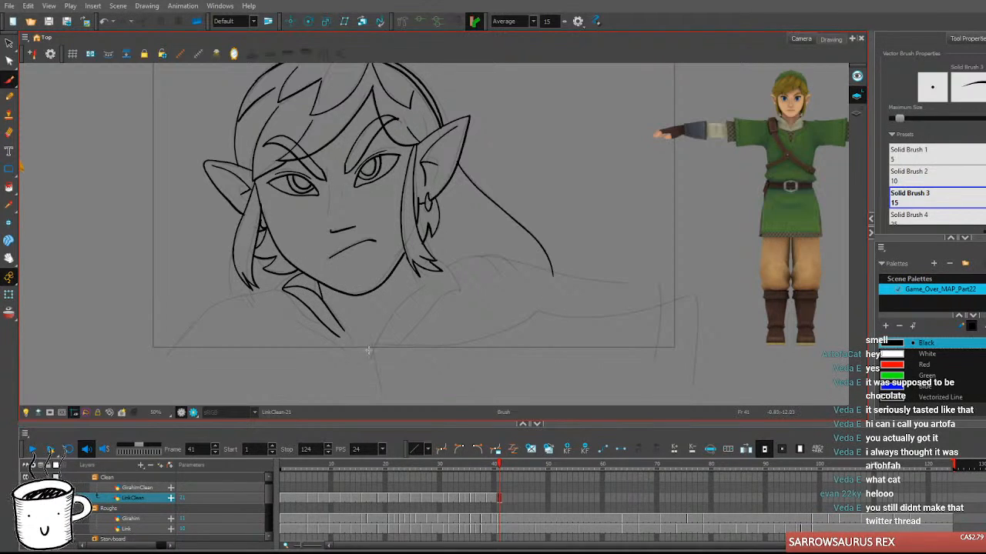
Ink the right-hand collar flap with its inner edge and join both flaps in a point below the chin.
{"action": "mouse_move", "coordinate": [426, 214]}
{"action": "left_mouse_down"}
{"action": "mouse_move", "coordinate": [442, 269]}
{"action": "mouse_move", "coordinate": [436, 291]}
{"action": "mouse_move", "coordinate": [370, 356]}
{"action": "left_mouse_up"}
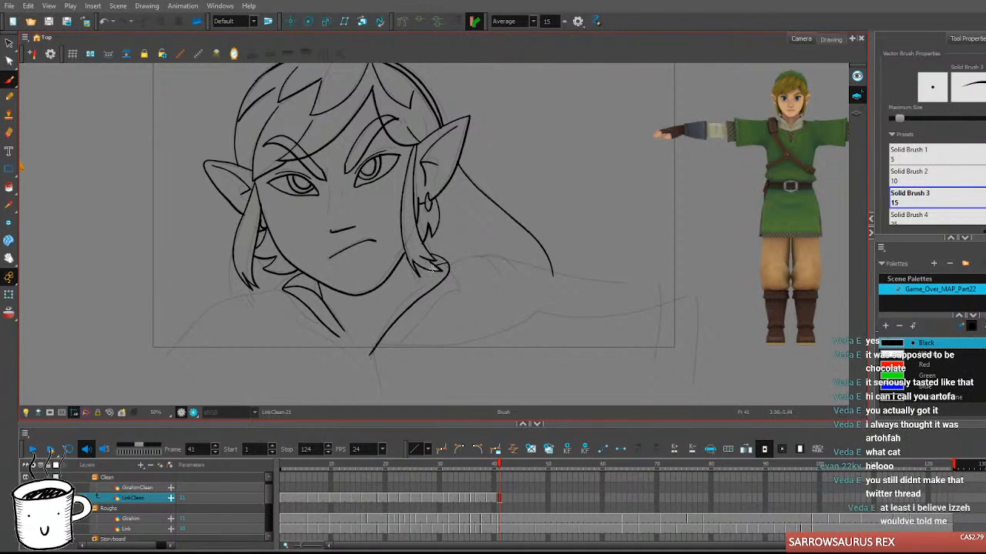
{"action": "mouse_move", "coordinate": [430, 268]}
{"action": "left_mouse_down"}
{"action": "mouse_move", "coordinate": [399, 293]}
{"action": "mouse_move", "coordinate": [361, 359]}
{"action": "left_mouse_up"}
{"action": "key", "text": "ctrl+z"}
{"action": "left_click_drag", "start_coordinate": [430, 267], "coordinate": [362, 361]}
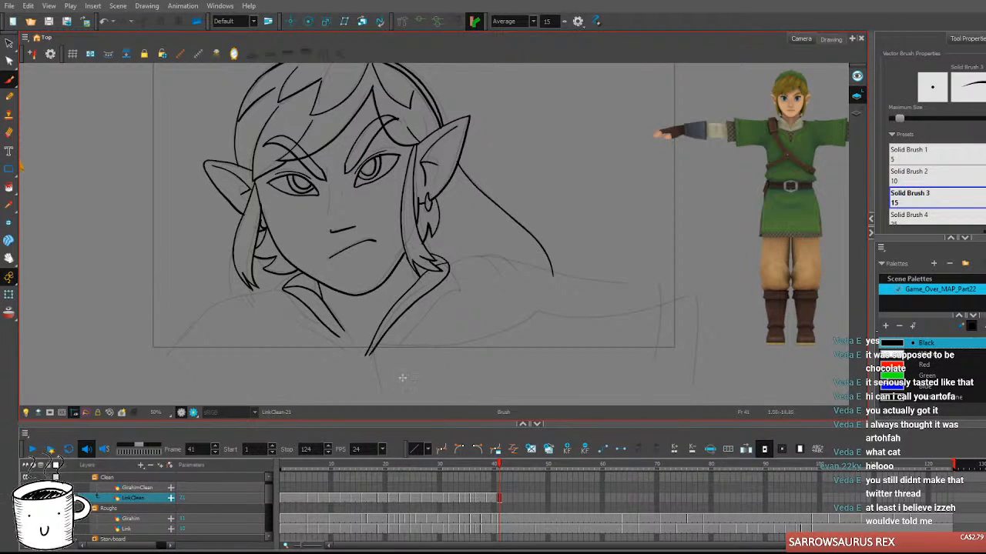
{"action": "left_click_drag", "start_coordinate": [517, 342], "coordinate": [493, 356]}
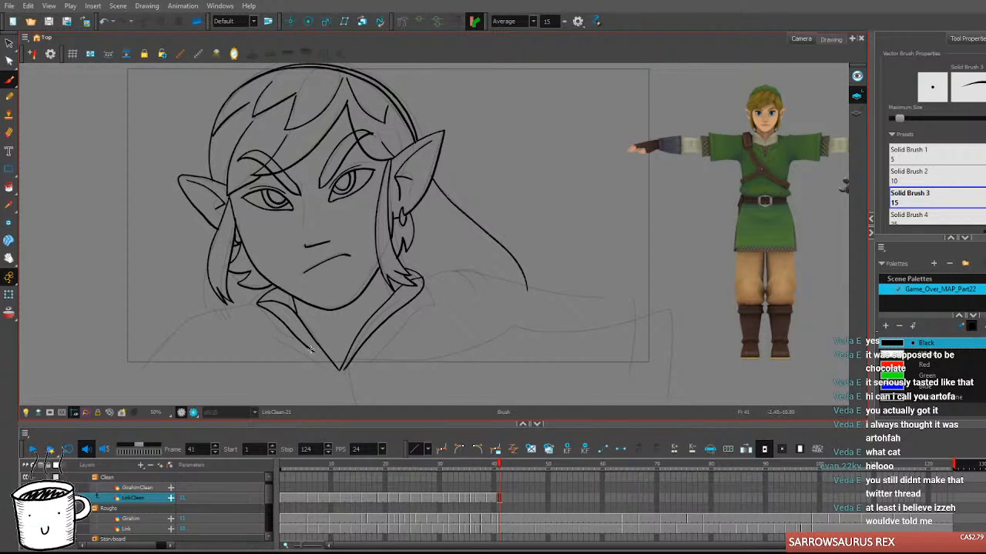
{"action": "mouse_move", "coordinate": [311, 351]}
{"action": "left_mouse_down"}
{"action": "mouse_move", "coordinate": [345, 375]}
{"action": "mouse_move", "coordinate": [344, 366]}
{"action": "mouse_move", "coordinate": [311, 349]}
{"action": "mouse_move", "coordinate": [334, 375]}
{"action": "mouse_move", "coordinate": [351, 355]}
{"action": "left_mouse_up"}
{"action": "key", "text": "ctrl+z"}
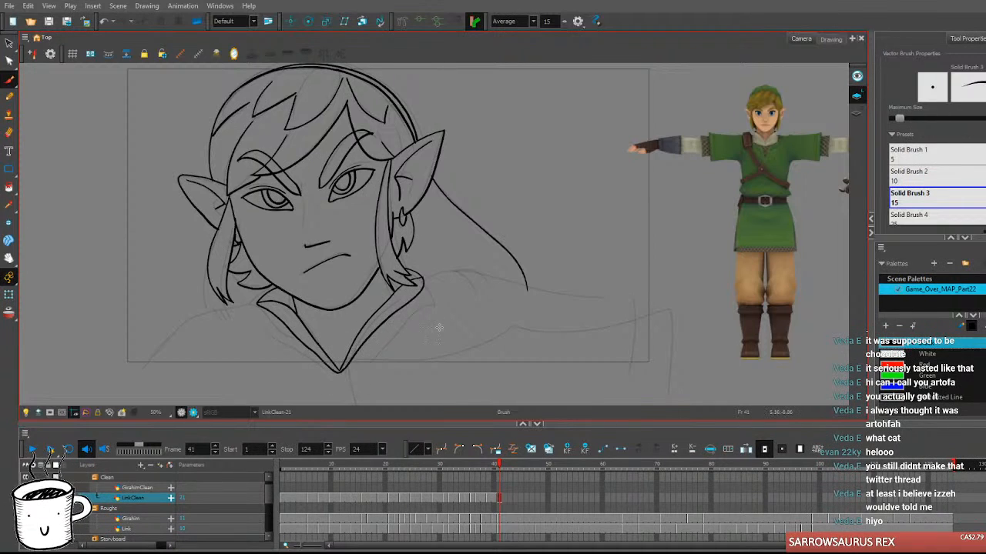
Ink the outer fold of the right-hand collar, curving down and back toward the collar point.
{"action": "key", "text": "space"}
{"action": "mouse_move", "coordinate": [433, 348]}
{"action": "left_mouse_down"}
{"action": "mouse_move", "coordinate": [460, 339]}
{"action": "mouse_move", "coordinate": [448, 343]}
{"action": "left_mouse_up"}
{"action": "key", "text": "space"}
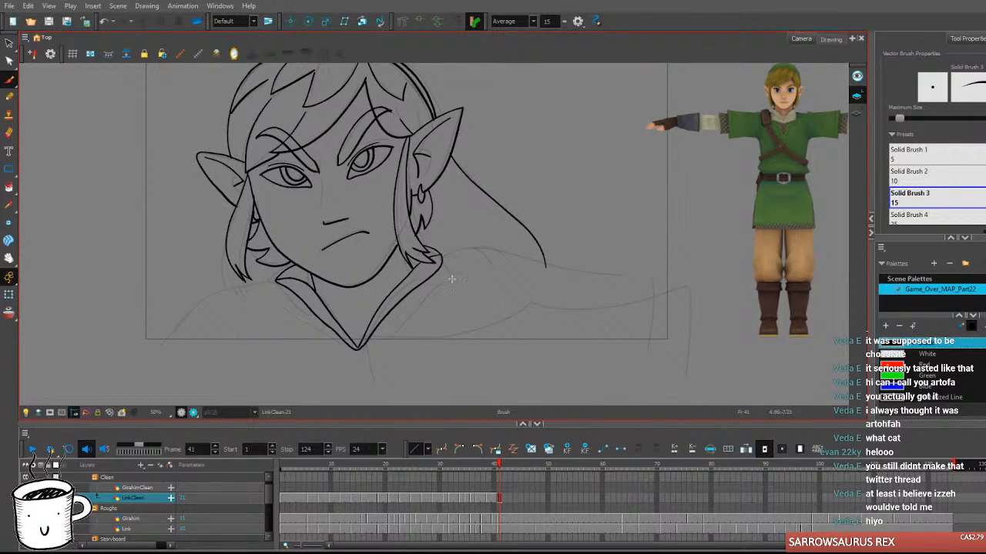
{"action": "mouse_move", "coordinate": [443, 266]}
{"action": "left_mouse_down"}
{"action": "mouse_move", "coordinate": [450, 300]}
{"action": "mouse_move", "coordinate": [400, 325]}
{"action": "mouse_move", "coordinate": [371, 355]}
{"action": "left_mouse_up"}
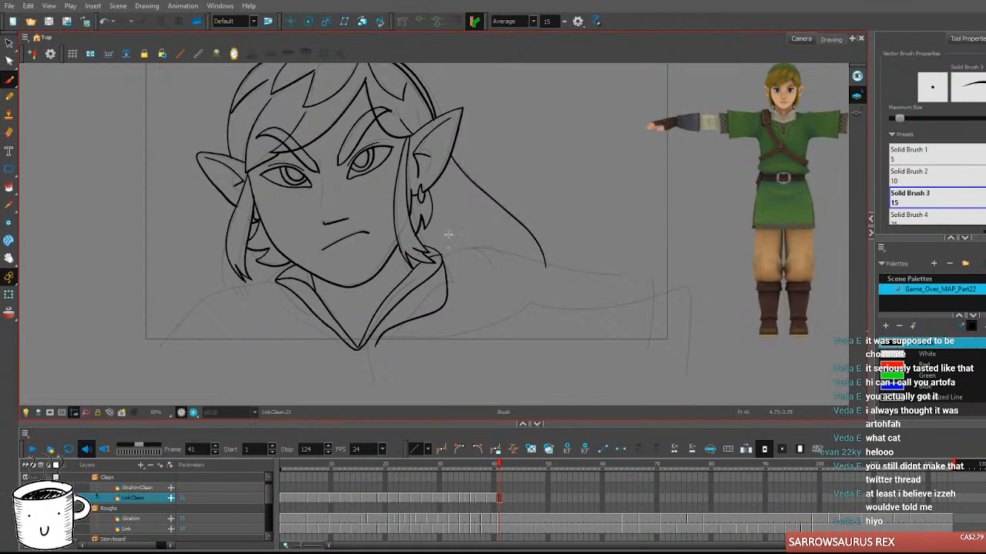
Redraw the outer fold of the right-hand collar and ink a wider second edge parallel to it.
{"action": "key", "text": "ctrl+z"}
{"action": "mouse_move", "coordinate": [443, 258]}
{"action": "left_mouse_down"}
{"action": "mouse_move", "coordinate": [438, 308]}
{"action": "mouse_move", "coordinate": [399, 325]}
{"action": "mouse_move", "coordinate": [370, 359]}
{"action": "left_mouse_up"}
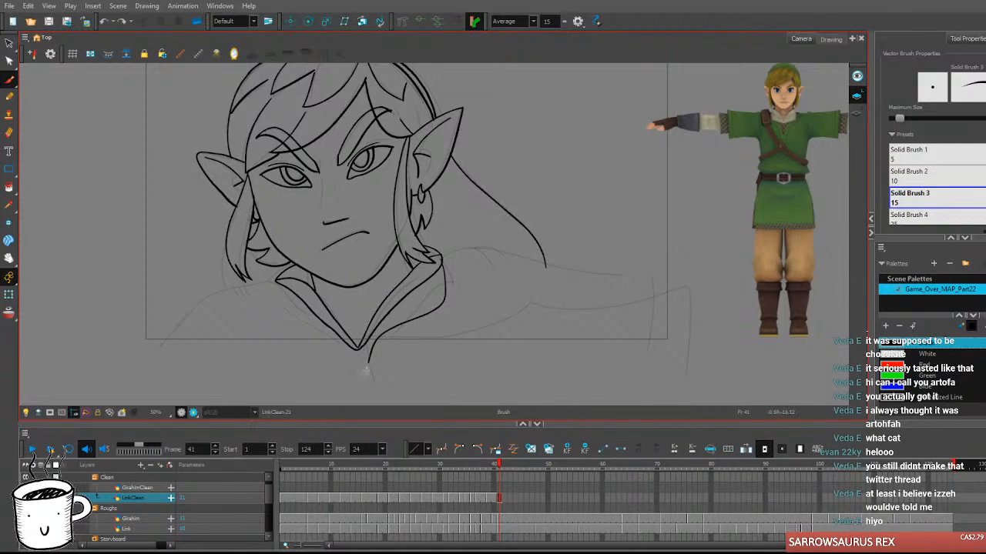
{"action": "mouse_move", "coordinate": [443, 254]}
{"action": "left_mouse_down"}
{"action": "mouse_move", "coordinate": [465, 291]}
{"action": "mouse_move", "coordinate": [446, 322]}
{"action": "mouse_move", "coordinate": [385, 350]}
{"action": "mouse_move", "coordinate": [368, 387]}
{"action": "left_mouse_up"}
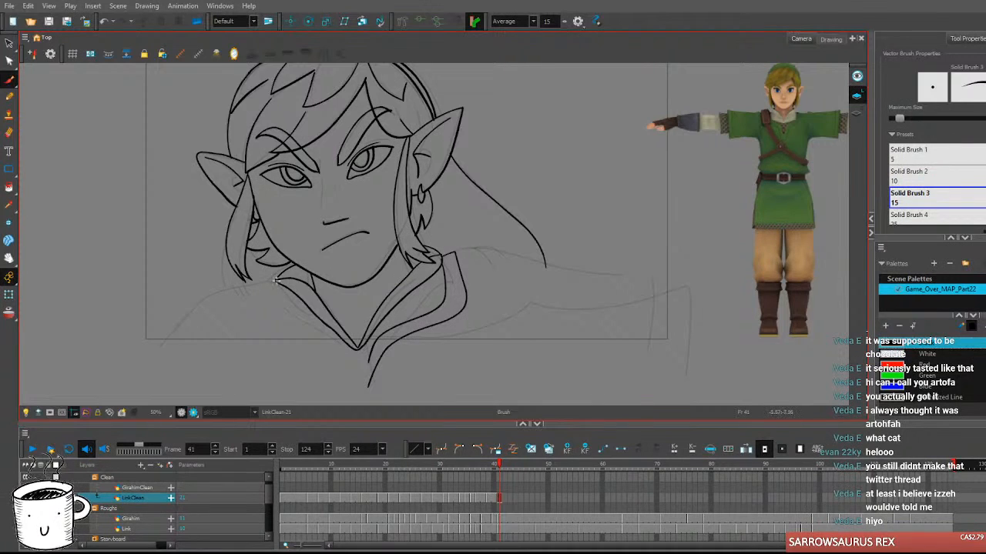
Ink the outer and inner edges of the left-hand collar band, meeting the right-hand lines in points below the chin.
{"action": "mouse_move", "coordinate": [255, 282]}
{"action": "left_mouse_down"}
{"action": "mouse_move", "coordinate": [298, 351]}
{"action": "mouse_move", "coordinate": [251, 291]}
{"action": "mouse_move", "coordinate": [245, 326]}
{"action": "mouse_move", "coordinate": [254, 352]}
{"action": "mouse_move", "coordinate": [357, 393]}
{"action": "left_mouse_up"}
{"action": "key", "text": "ctrl+z"}
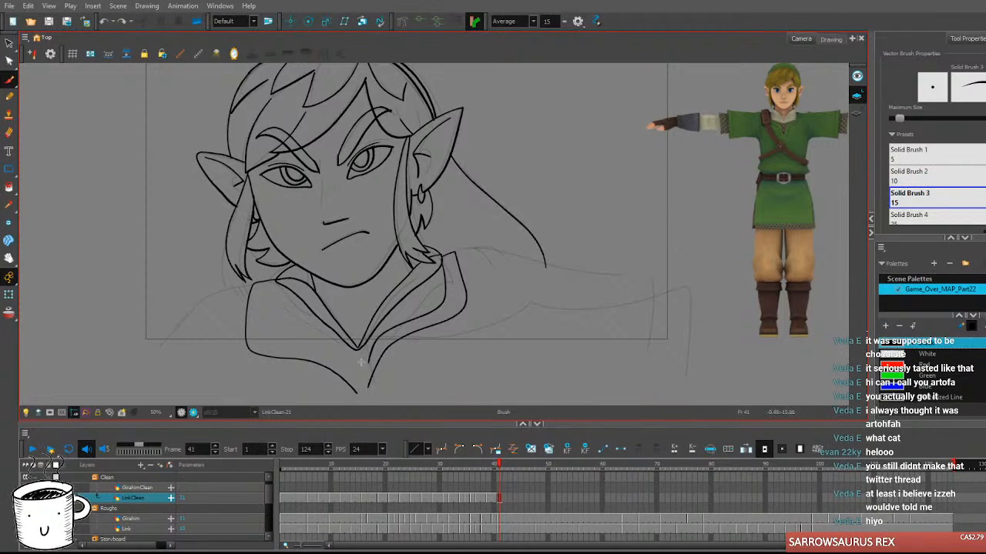
{"action": "mouse_move", "coordinate": [269, 341]}
{"action": "left_mouse_down"}
{"action": "mouse_move", "coordinate": [326, 351]}
{"action": "mouse_move", "coordinate": [359, 377]}
{"action": "left_mouse_up"}
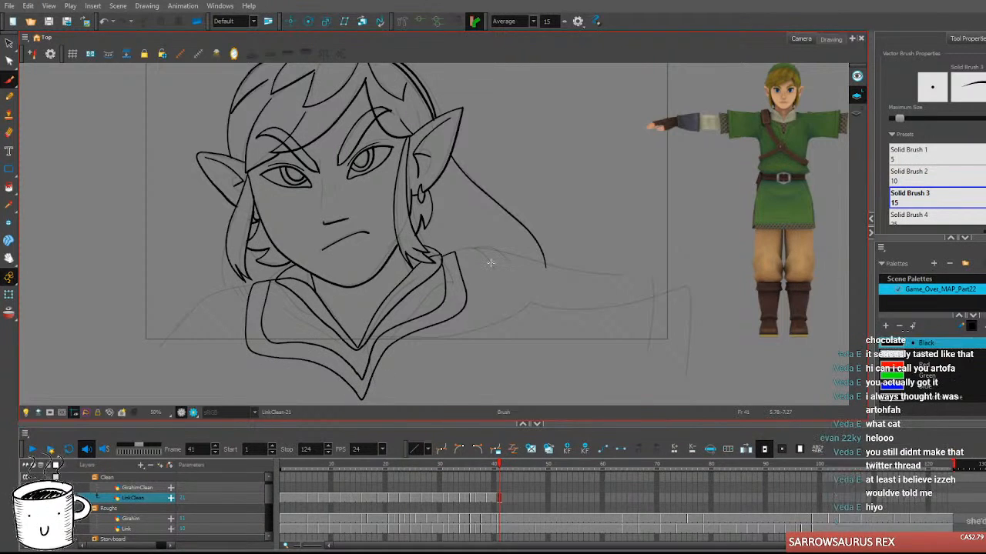
{"action": "scroll", "coordinate": [469, 263], "scroll_direction": "down", "scroll_amount": 1}
{"action": "scroll", "coordinate": [470, 264], "scroll_direction": "down", "scroll_amount": 3}
{"action": "scroll", "coordinate": [493, 258], "scroll_direction": "up", "scroll_amount": 3}
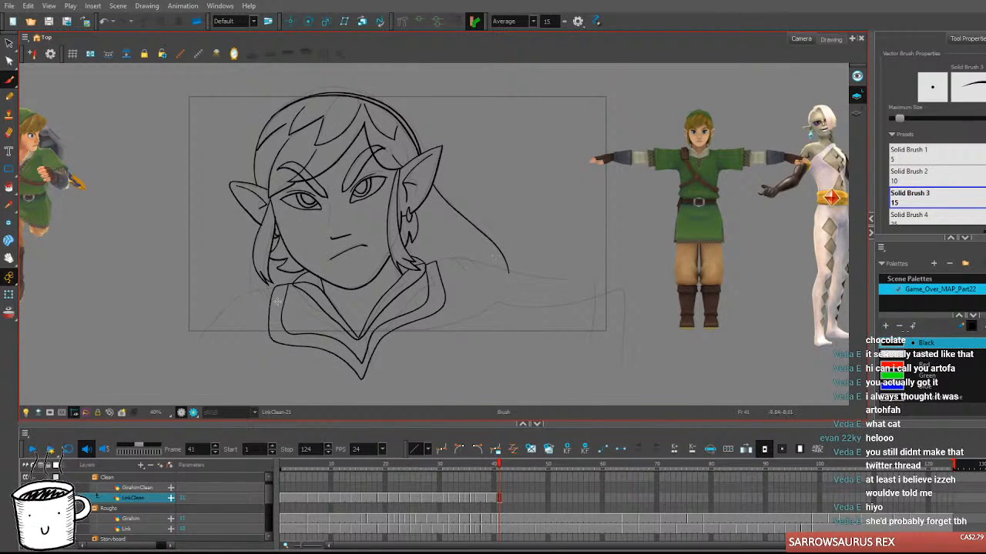
{"action": "mouse_move", "coordinate": [435, 261]}
{"action": "left_mouse_down"}
{"action": "mouse_move", "coordinate": [473, 261]}
{"action": "mouse_move", "coordinate": [471, 336]}
{"action": "left_mouse_up"}
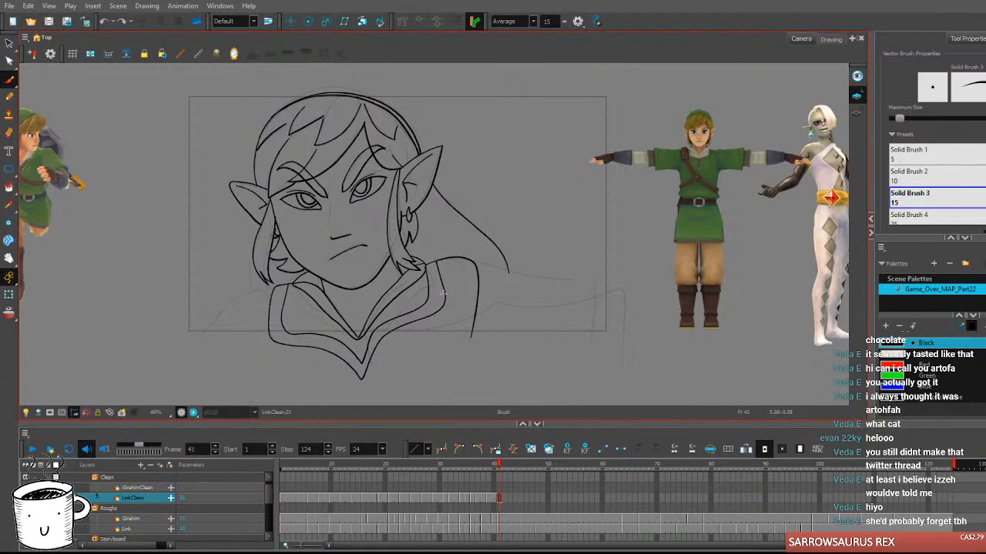
{"action": "left_click_drag", "start_coordinate": [448, 292], "coordinate": [411, 369]}
{"action": "key", "text": "ctrl+z"}
{"action": "left_click_drag", "start_coordinate": [444, 286], "coordinate": [429, 356]}
{"action": "mouse_move", "coordinate": [514, 322]}
{"action": "left_mouse_down"}
{"action": "mouse_move", "coordinate": [522, 307]}
{"action": "mouse_move", "coordinate": [518, 315]}
{"action": "left_mouse_up"}
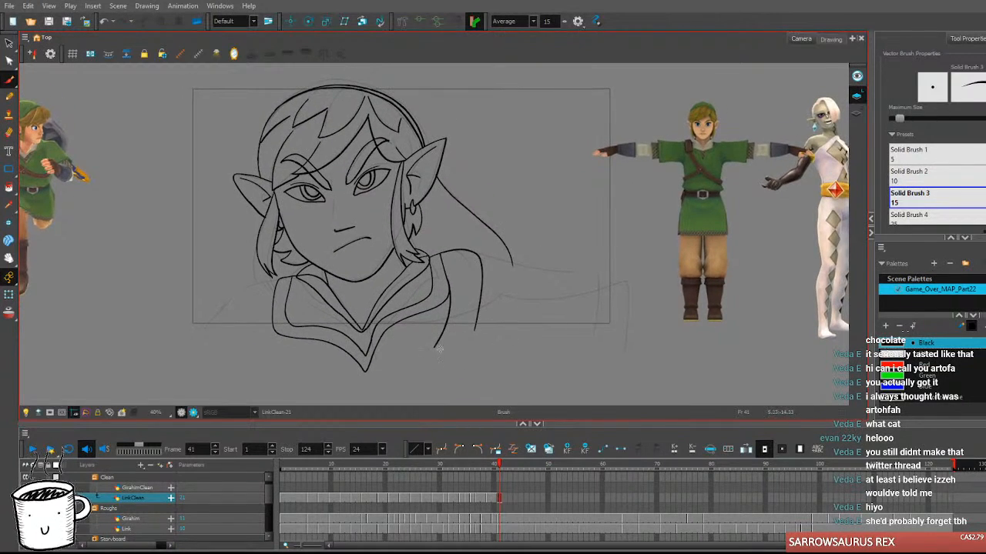
{"action": "left_click_drag", "start_coordinate": [432, 349], "coordinate": [393, 399]}
{"action": "key", "text": "ctrl+z"}
{"action": "left_click_drag", "start_coordinate": [475, 326], "coordinate": [436, 399]}
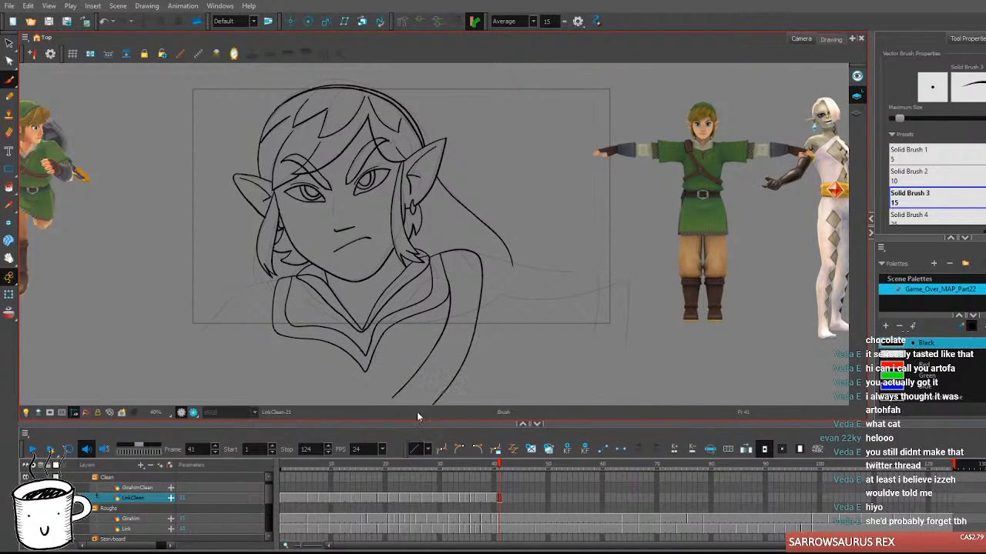
{"action": "key", "text": "ctrl+z"}
{"action": "key", "text": "ctrl+z"}
{"action": "key", "text": "ctrl+z"}
{"action": "key", "text": "ctrl+z"}
{"action": "mouse_move", "coordinate": [369, 322]}
{"action": "left_mouse_down"}
{"action": "mouse_move", "coordinate": [419, 324]}
{"action": "mouse_move", "coordinate": [505, 296]}
{"action": "left_mouse_up"}
{"action": "key", "text": "ctrl+z"}
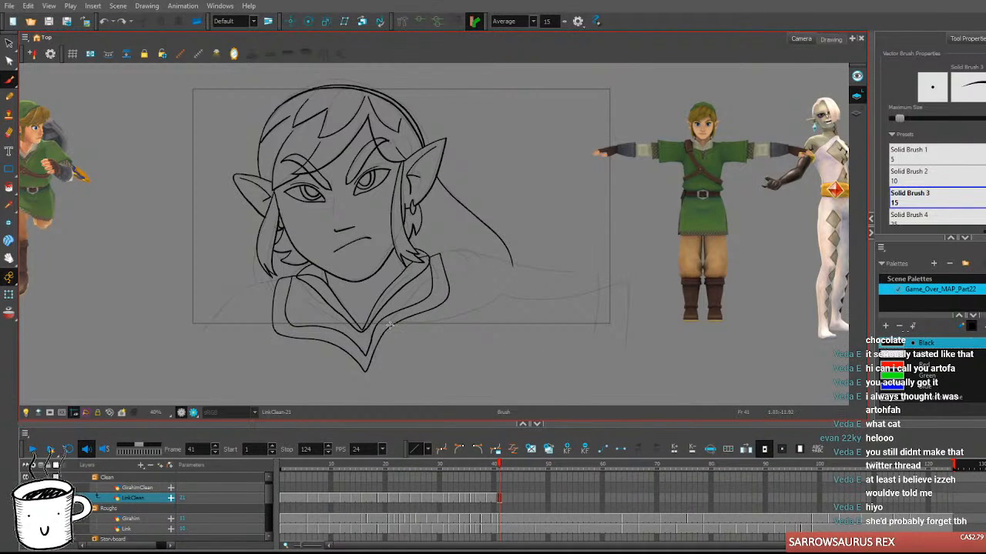
Ink the left-hand shoulder from the collar outwards, curving back in at the lower end.
{"action": "mouse_move", "coordinate": [402, 358]}
{"action": "left_mouse_down"}
{"action": "mouse_move", "coordinate": [388, 351]}
{"action": "mouse_move", "coordinate": [393, 374]}
{"action": "left_mouse_up"}
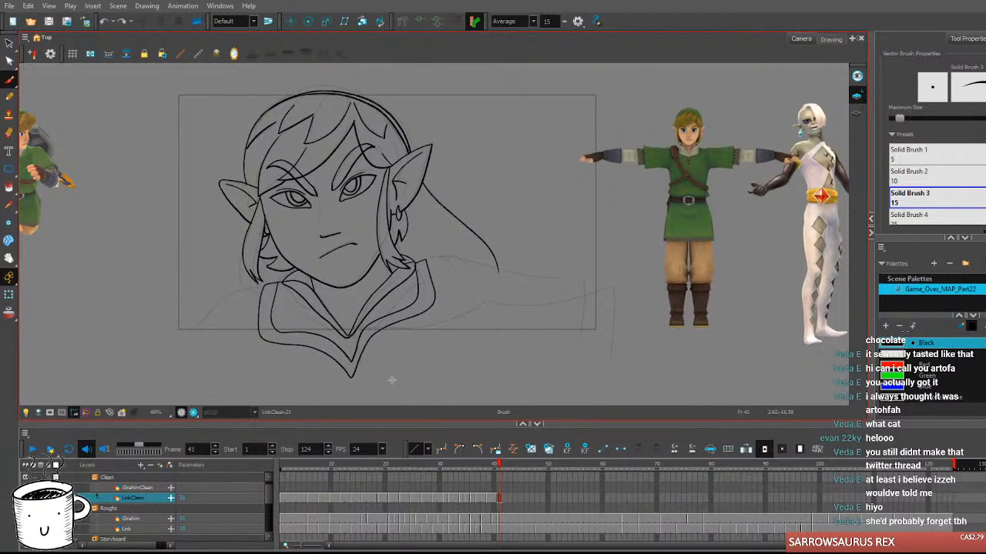
{"action": "left_click_drag", "start_coordinate": [391, 380], "coordinate": [409, 355]}
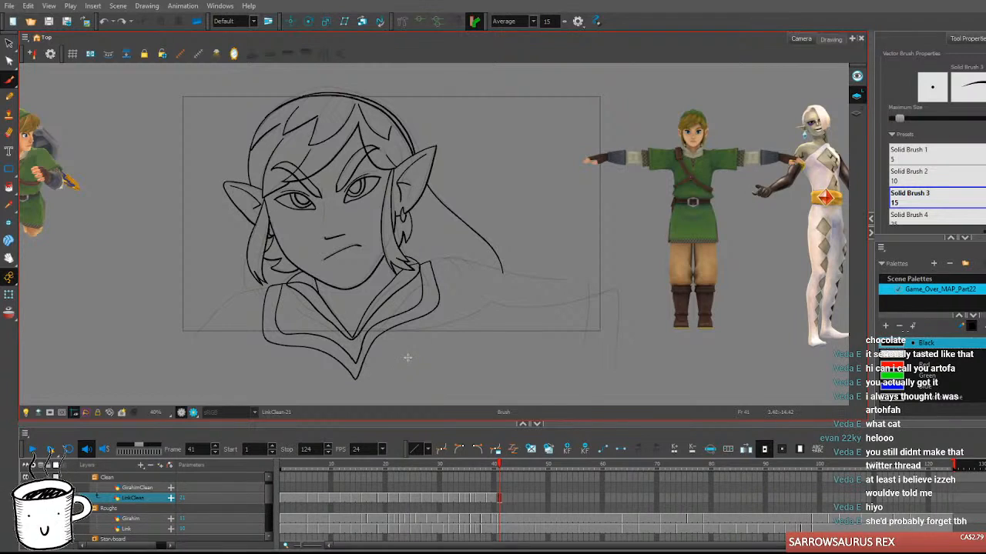
{"action": "mouse_move", "coordinate": [268, 287]}
{"action": "left_mouse_down"}
{"action": "mouse_move", "coordinate": [227, 294]}
{"action": "mouse_move", "coordinate": [194, 338]}
{"action": "left_mouse_up"}
{"action": "key", "text": "ctrl+z"}
{"action": "mouse_move", "coordinate": [268, 286]}
{"action": "left_mouse_down"}
{"action": "mouse_move", "coordinate": [225, 301]}
{"action": "mouse_move", "coordinate": [179, 352]}
{"action": "mouse_move", "coordinate": [206, 383]}
{"action": "left_mouse_up"}
Ink both edges of the strap running down from the right-hand shoulder across the chest.
{"action": "mouse_move", "coordinate": [429, 261]}
{"action": "left_mouse_down"}
{"action": "mouse_move", "coordinate": [472, 271]}
{"action": "mouse_move", "coordinate": [466, 383]}
{"action": "left_mouse_up"}
{"action": "left_click_drag", "start_coordinate": [439, 289], "coordinate": [422, 402]}
{"action": "key", "text": "ctrl+z"}
{"action": "mouse_move", "coordinate": [438, 288]}
{"action": "left_mouse_down"}
{"action": "mouse_move", "coordinate": [420, 394]}
{"action": "mouse_move", "coordinate": [401, 421]}
{"action": "left_mouse_up"}
{"action": "left_click_drag", "start_coordinate": [539, 322], "coordinate": [452, 330]}
{"action": "left_click_drag", "start_coordinate": [371, 266], "coordinate": [483, 300]}
{"action": "key", "text": "ctrl+z"}
{"action": "left_click_drag", "start_coordinate": [369, 265], "coordinate": [475, 297]}
{"action": "key", "text": "ctrl+z"}
{"action": "key", "text": "ctrl+z"}
{"action": "left_click_drag", "start_coordinate": [370, 266], "coordinate": [474, 304]}
{"action": "key", "text": "ctrl+z"}
{"action": "left_click_drag", "start_coordinate": [372, 266], "coordinate": [485, 315]}
{"action": "key", "text": "ctrl+z"}
{"action": "mouse_move", "coordinate": [371, 266]}
{"action": "left_mouse_down"}
{"action": "mouse_move", "coordinate": [456, 292]}
{"action": "mouse_move", "coordinate": [481, 309]}
{"action": "mouse_move", "coordinate": [491, 365]}
{"action": "left_mouse_up"}
{"action": "left_click_drag", "start_coordinate": [541, 336], "coordinate": [571, 327]}
{"action": "key", "text": "ctrl+z"}
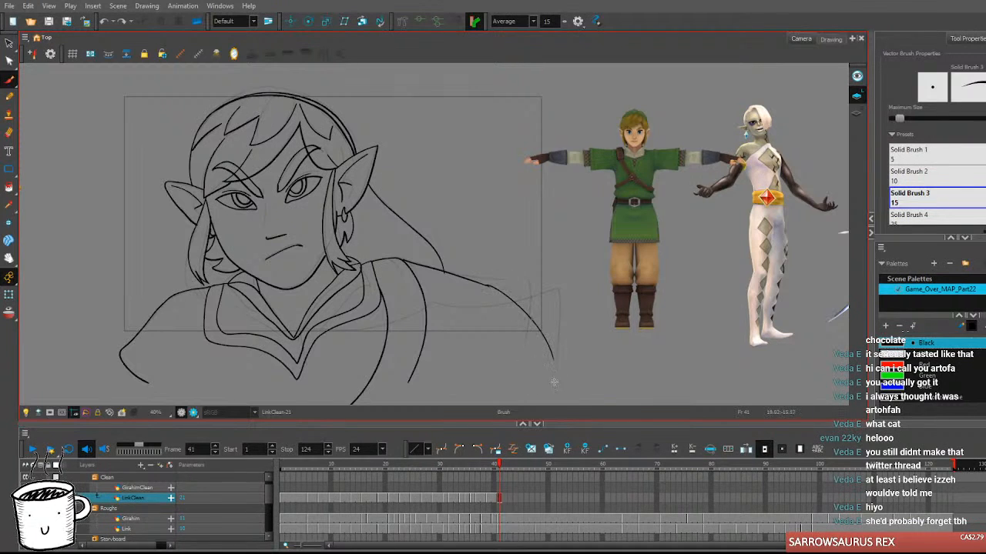
Ink the right-hand shoulder sloping down from the strap to a corner and back inward, and extend the hat's tip to meet it.
{"action": "left_click_drag", "start_coordinate": [573, 341], "coordinate": [609, 320]}
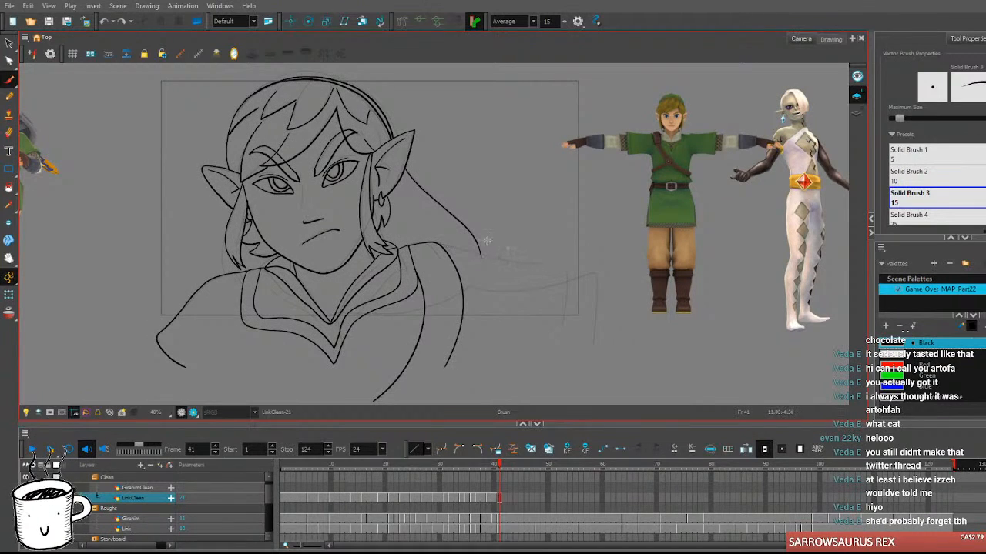
{"action": "left_click_drag", "start_coordinate": [438, 243], "coordinate": [538, 314]}
{"action": "key", "text": "ctrl+z"}
{"action": "mouse_move", "coordinate": [438, 243]}
{"action": "left_mouse_down"}
{"action": "mouse_move", "coordinate": [538, 316]}
{"action": "mouse_move", "coordinate": [489, 380]}
{"action": "left_mouse_up"}
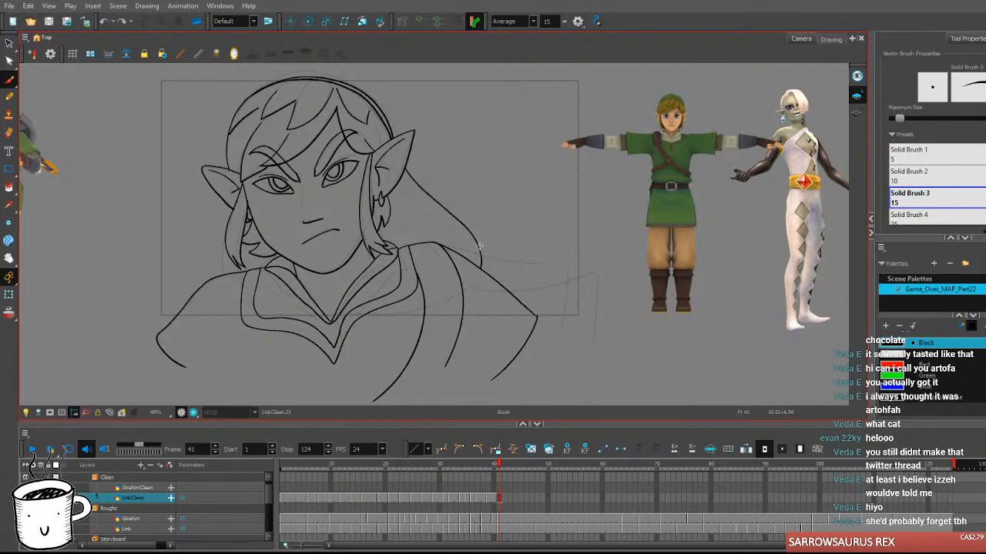
Ink the curved bottom edge of the torso joining both shoulders, plus a short line crossing the lower strap.
{"action": "scroll", "coordinate": [550, 339], "scroll_direction": "down", "scroll_amount": 2}
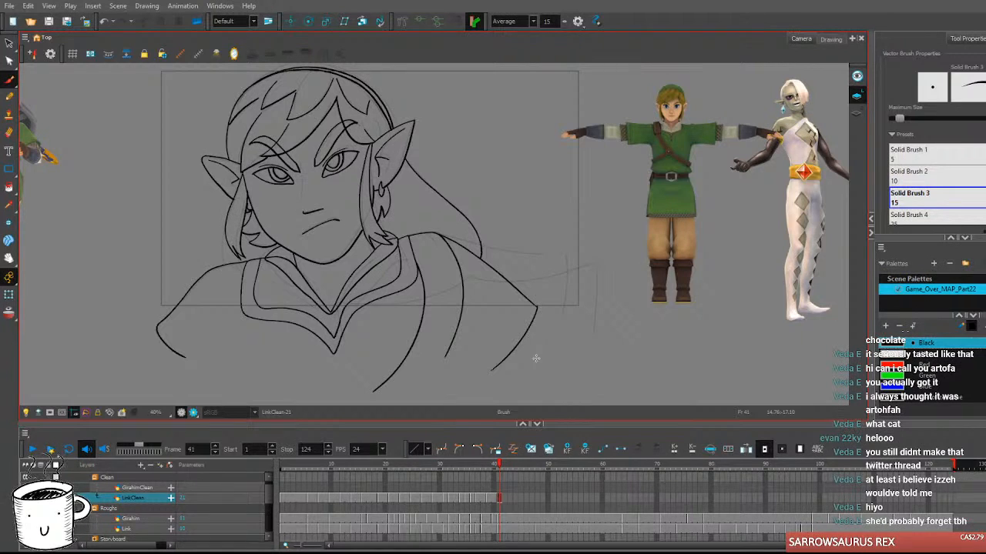
{"action": "mouse_move", "coordinate": [184, 358]}
{"action": "left_mouse_down"}
{"action": "mouse_move", "coordinate": [315, 403]}
{"action": "mouse_move", "coordinate": [518, 352]}
{"action": "left_mouse_up"}
{"action": "key", "text": "ctrl+z"}
{"action": "mouse_move", "coordinate": [184, 357]}
{"action": "left_mouse_down"}
{"action": "mouse_move", "coordinate": [338, 393]}
{"action": "mouse_move", "coordinate": [497, 349]}
{"action": "mouse_move", "coordinate": [510, 326]}
{"action": "left_mouse_up"}
{"action": "key", "text": "ctrl+z"}
{"action": "left_click_drag", "start_coordinate": [376, 376], "coordinate": [462, 344]}
{"action": "mouse_move", "coordinate": [189, 359]}
{"action": "left_mouse_down"}
{"action": "mouse_move", "coordinate": [306, 397]}
{"action": "mouse_move", "coordinate": [465, 375]}
{"action": "mouse_move", "coordinate": [510, 348]}
{"action": "left_mouse_up"}
{"action": "key", "text": "ctrl+z"}
{"action": "mouse_move", "coordinate": [204, 366]}
{"action": "left_mouse_down"}
{"action": "mouse_move", "coordinate": [366, 386]}
{"action": "mouse_move", "coordinate": [512, 356]}
{"action": "left_mouse_up"}
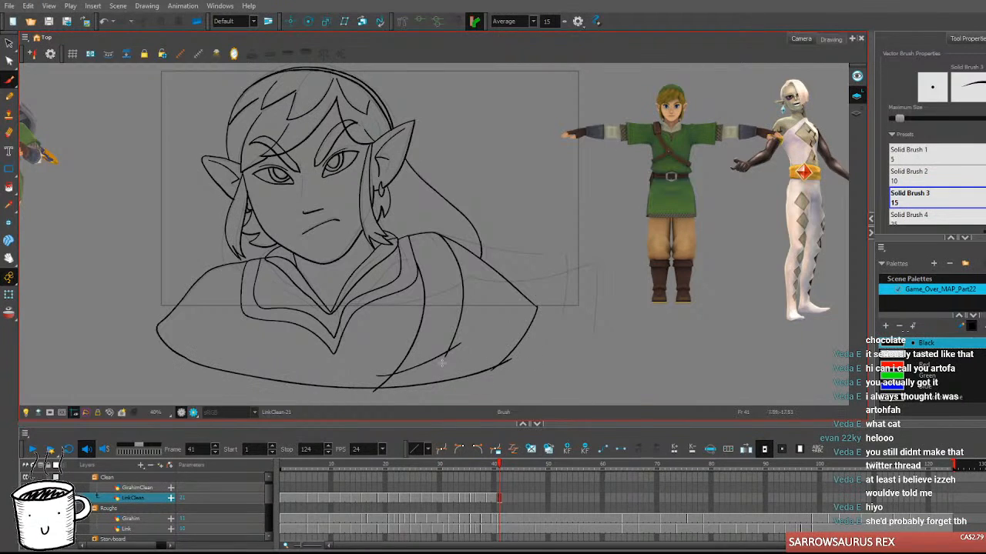
Ink the nose-bridge line running down from the inner end of the left-hand eyebrow.
{"action": "mouse_move", "coordinate": [585, 367]}
{"action": "left_mouse_down"}
{"action": "mouse_move", "coordinate": [553, 393]}
{"action": "mouse_move", "coordinate": [564, 384]}
{"action": "left_mouse_up"}
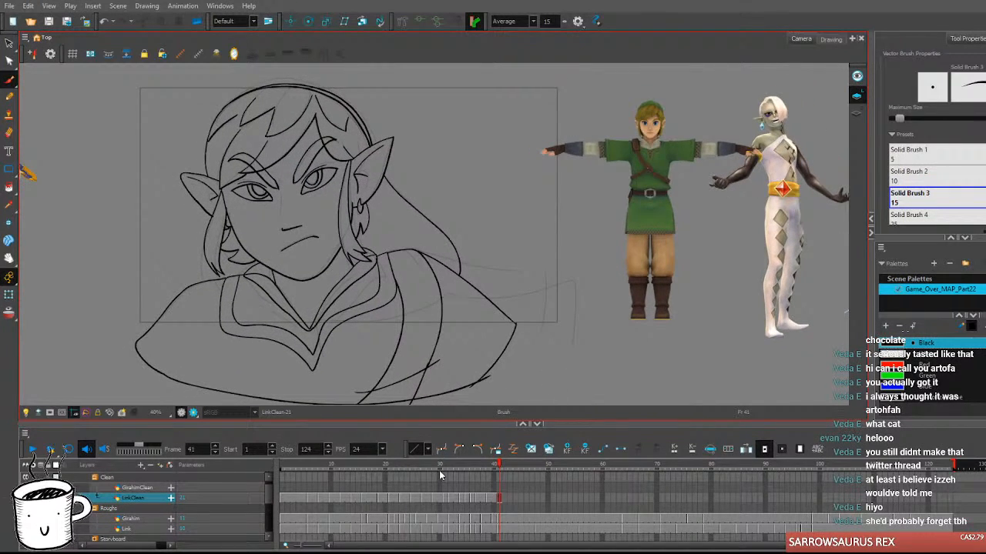
{"action": "left_click_drag", "start_coordinate": [564, 345], "coordinate": [578, 351]}
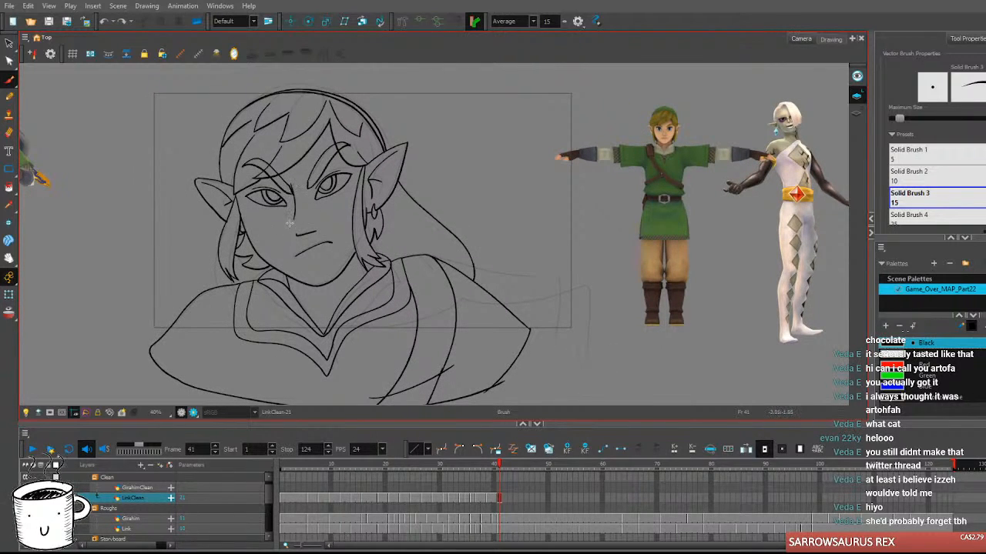
{"action": "key", "text": "ctrl+z"}
{"action": "left_click_drag", "start_coordinate": [291, 189], "coordinate": [294, 221]}
{"action": "left_click_drag", "start_coordinate": [442, 293], "coordinate": [458, 284]}
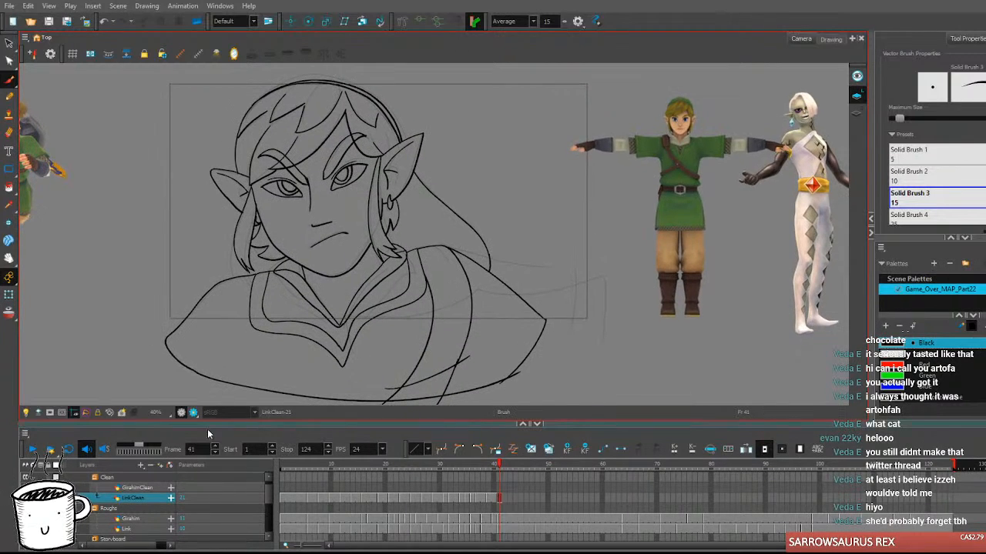
Extend the frame 41 drawing on the LinkClean layer through frame 47 and go to frame 48.
{"action": "left_click", "coordinate": [25, 528]}
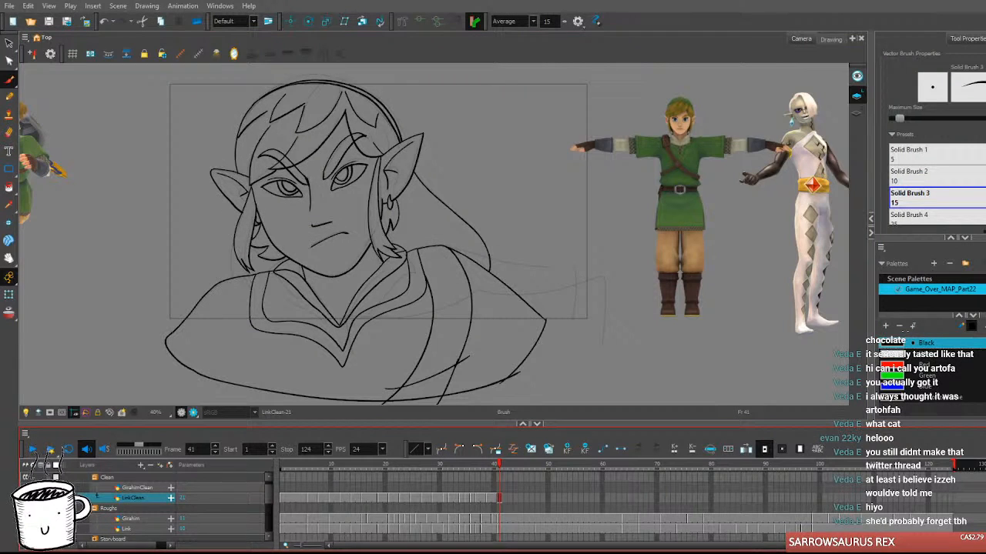
{"action": "left_click_drag", "start_coordinate": [505, 500], "coordinate": [533, 502]}
{"action": "left_click", "coordinate": [744, 451]}
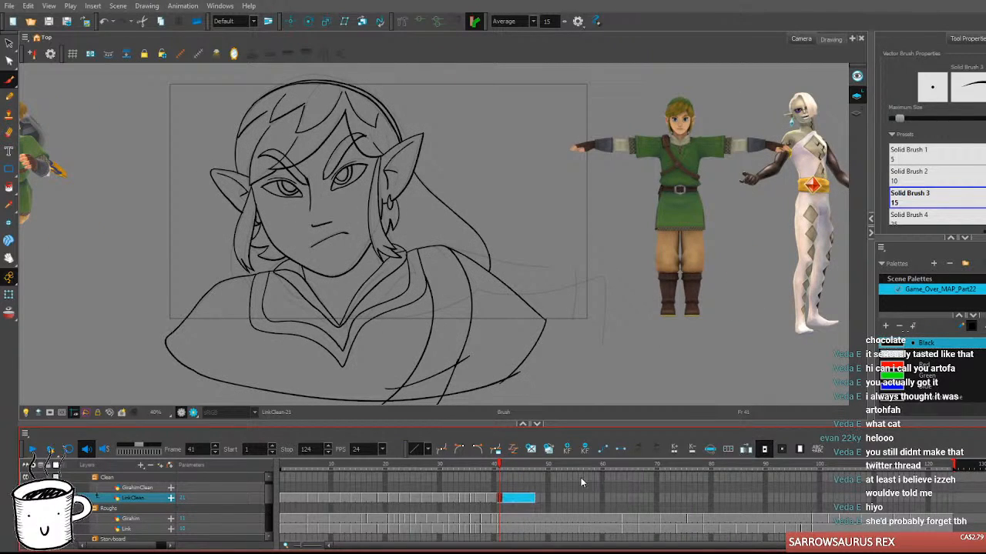
{"action": "left_click", "coordinate": [537, 501]}
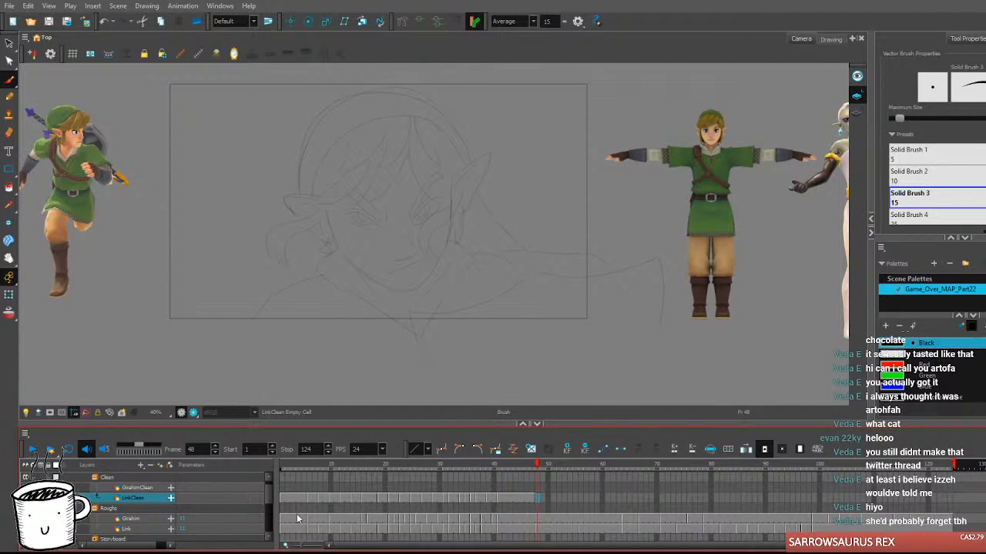
Flip between frame 48 and its neighbouring frames to compare the rough pose with the previous drawing.
{"action": "scroll", "coordinate": [267, 499], "scroll_direction": "down", "scroll_amount": 5}
{"action": "key", "text": "period"}
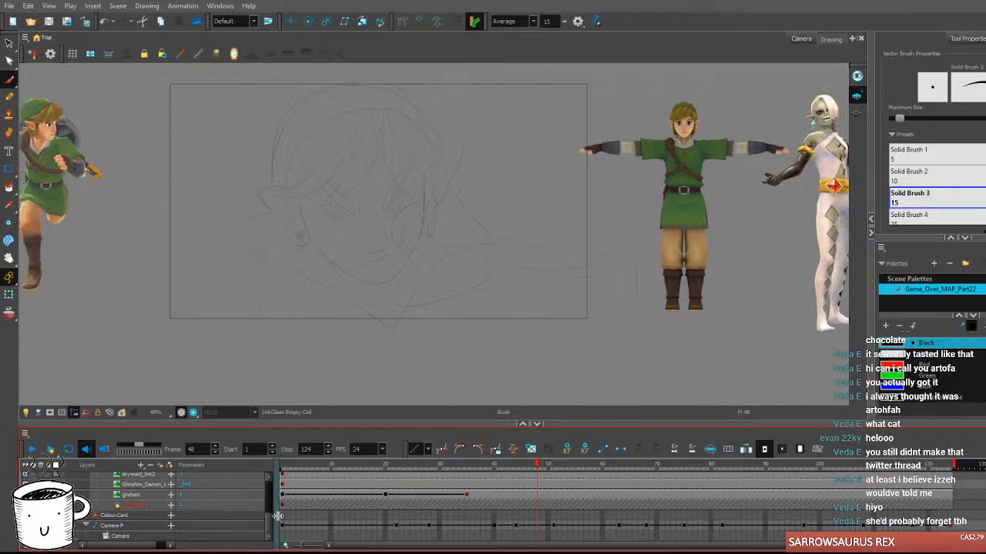
{"action": "left_click_drag", "start_coordinate": [270, 528], "coordinate": [269, 490]}
{"action": "key", "text": "comma"}
{"action": "key", "text": "comma"}
{"action": "key", "text": "period"}
{"action": "key", "text": "comma"}
{"action": "key", "text": "period"}
Turn on onion skin to show the previous clean drawing over the rough sketch on frame 48.
{"action": "left_click_drag", "start_coordinate": [519, 188], "coordinate": [552, 215]}
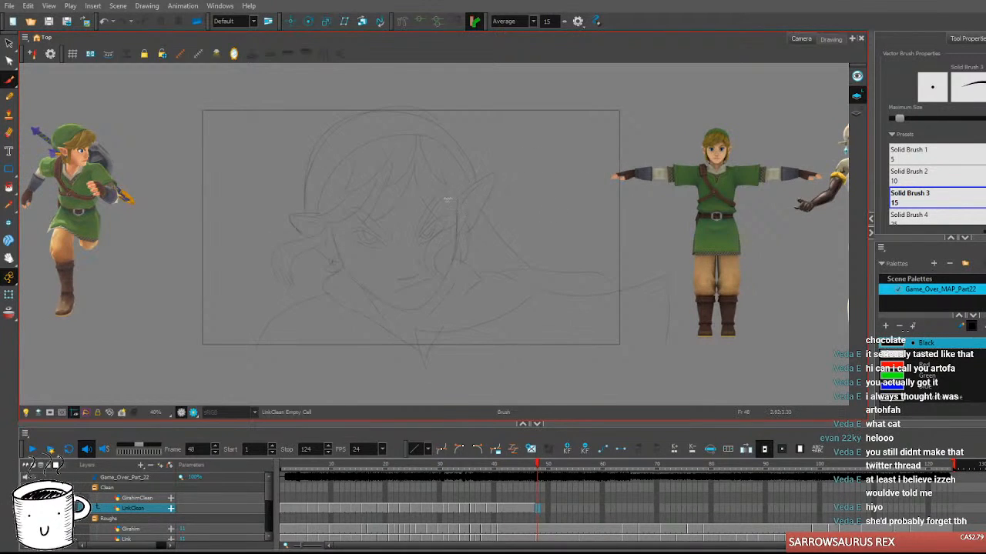
{"action": "scroll", "coordinate": [447, 201], "scroll_direction": "up", "scroll_amount": 2}
{"action": "left_click_drag", "start_coordinate": [570, 226], "coordinate": [511, 242]}
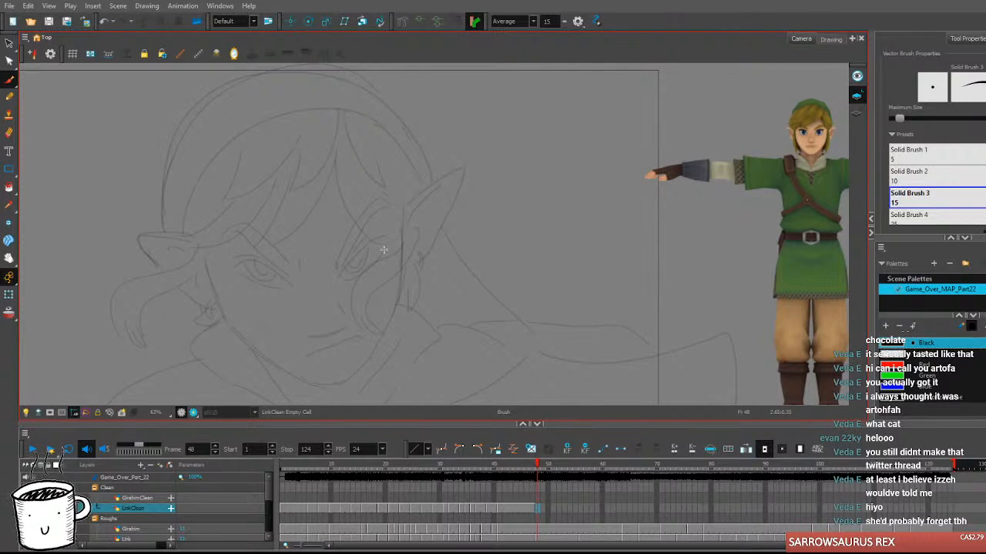
{"action": "left_click", "coordinate": [10, 314]}
{"action": "left_click_drag", "start_coordinate": [488, 308], "coordinate": [545, 294]}
{"action": "left_click_drag", "start_coordinate": [528, 468], "coordinate": [531, 468]}
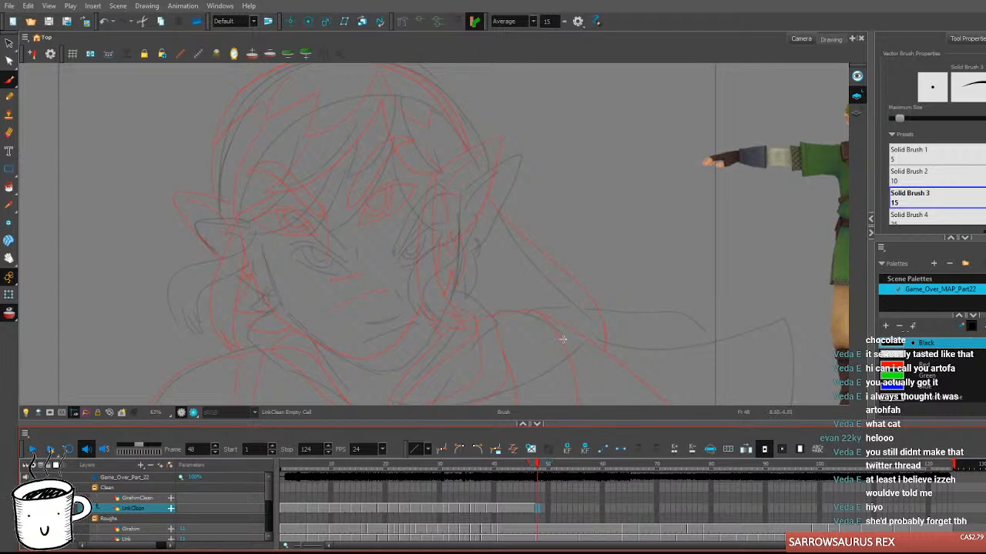
{"action": "left_click_drag", "start_coordinate": [558, 277], "coordinate": [567, 280]}
{"action": "mouse_move", "coordinate": [530, 358]}
{"action": "left_mouse_down"}
{"action": "mouse_move", "coordinate": [510, 270]}
{"action": "mouse_move", "coordinate": [483, 252]}
{"action": "left_mouse_up"}
{"action": "mouse_move", "coordinate": [423, 186]}
{"action": "left_mouse_down"}
{"action": "mouse_move", "coordinate": [480, 191]}
{"action": "mouse_move", "coordinate": [455, 151]}
{"action": "left_mouse_up"}
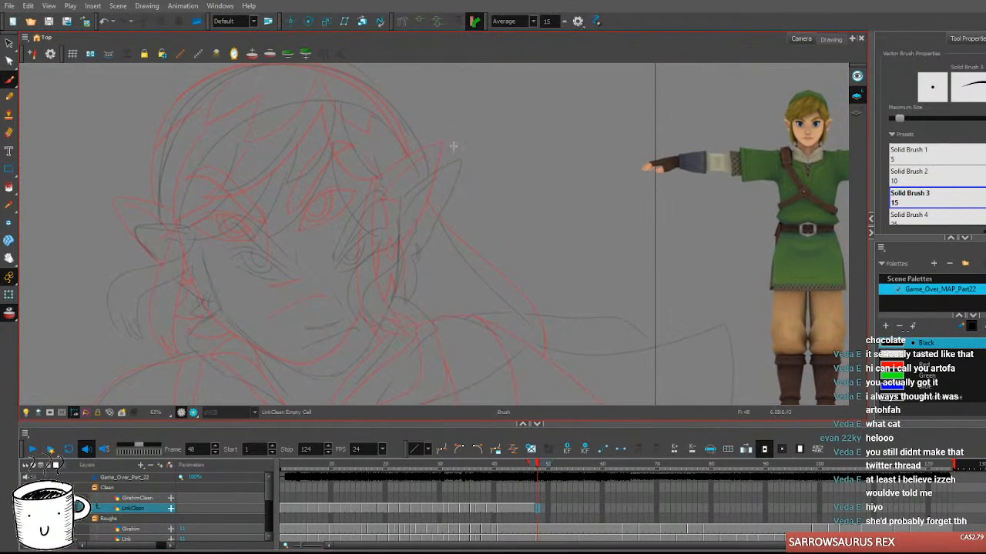
Ink the right-hand ear on frame 48 with its outline, inner folds and the small ring at the lobe.
{"action": "mouse_move", "coordinate": [403, 196]}
{"action": "left_mouse_down"}
{"action": "mouse_move", "coordinate": [446, 167]}
{"action": "mouse_move", "coordinate": [465, 168]}
{"action": "left_mouse_up"}
{"action": "key", "text": "ctrl+z"}
{"action": "mouse_move", "coordinate": [402, 195]}
{"action": "left_mouse_down"}
{"action": "mouse_move", "coordinate": [462, 160]}
{"action": "mouse_move", "coordinate": [439, 231]}
{"action": "mouse_move", "coordinate": [415, 254]}
{"action": "left_mouse_up"}
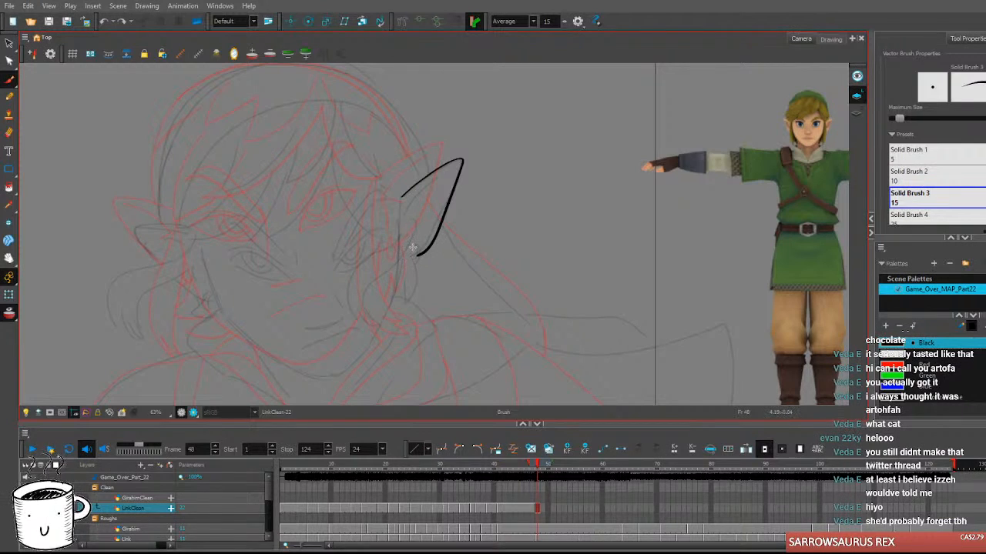
{"action": "left_click_drag", "start_coordinate": [412, 248], "coordinate": [411, 264]}
Flip repeatedly between frames 47 and 48 to check how the new ear moves from the previous drawing.
{"action": "key", "text": "period"}
{"action": "key", "text": "comma"}
{"action": "key", "text": "period"}
{"action": "key", "text": "comma"}
{"action": "key", "text": "period"}
{"action": "key", "text": "comma"}
{"action": "key", "text": "comma"}
{"action": "key", "text": "period"}
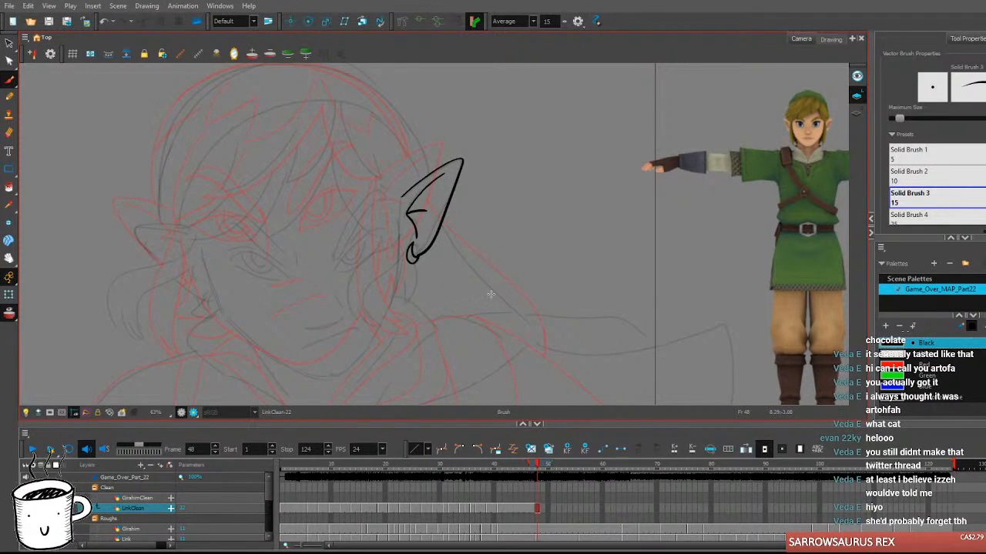
{"action": "key", "text": "comma"}
{"action": "key", "text": "period"}
{"action": "key", "text": "comma"}
{"action": "key", "text": "period"}
{"action": "key", "text": "comma"}
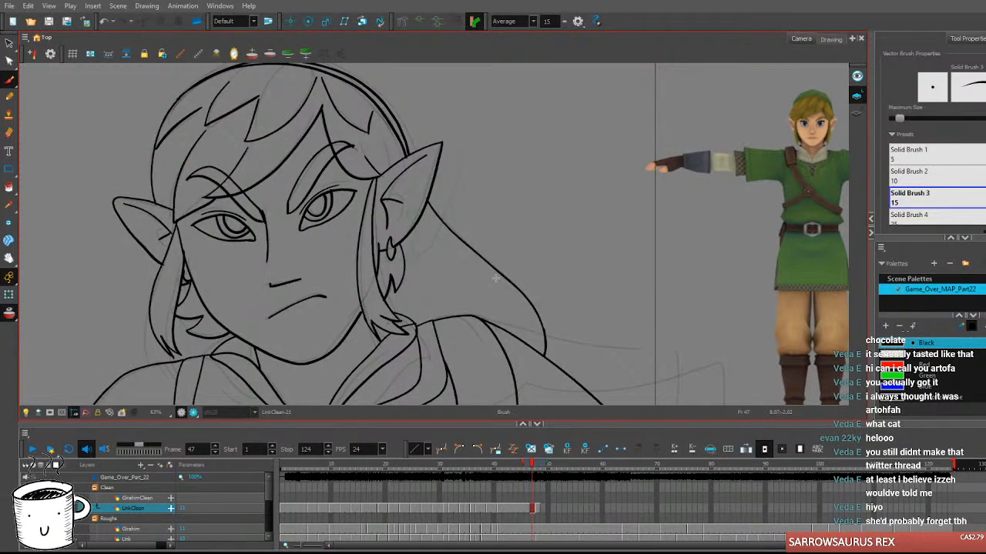
{"action": "key", "text": "period"}
{"action": "key", "text": "comma"}
{"action": "key", "text": "period"}
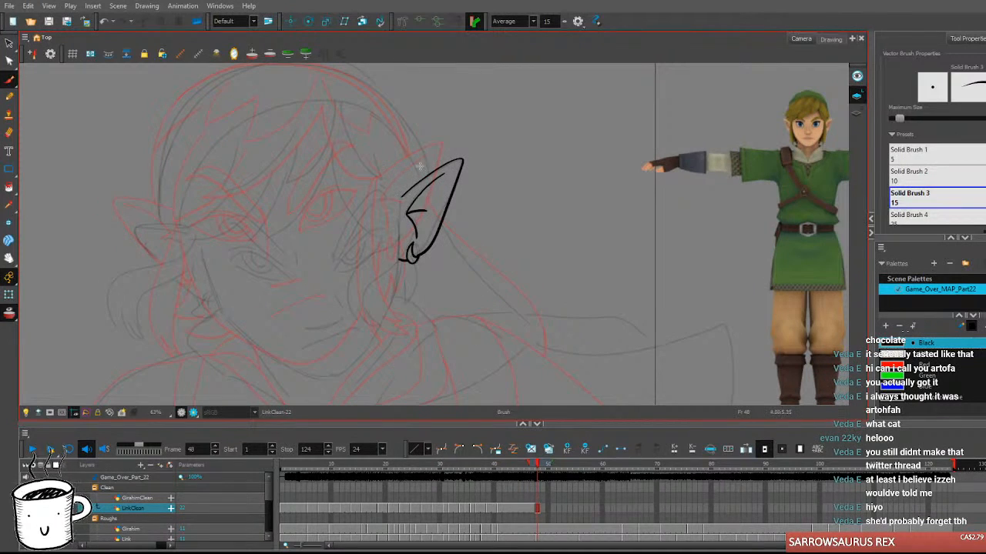
{"action": "key", "text": "comma"}
{"action": "key", "text": "period"}
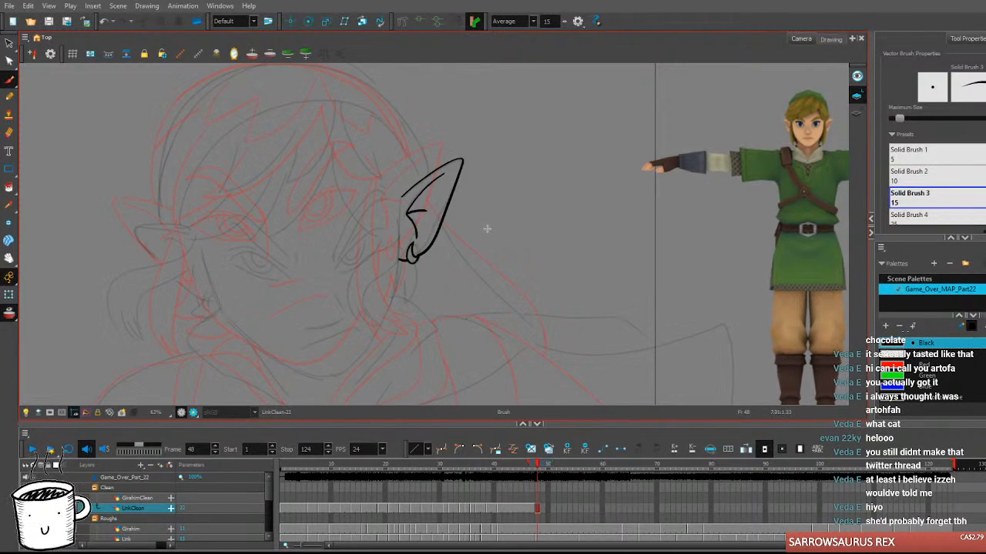
Ink the right-hand eyebrow on frame 48, arching from beside the nose bridge up toward the ear.
{"action": "left_click_drag", "start_coordinate": [393, 289], "coordinate": [415, 293]}
{"action": "mouse_move", "coordinate": [355, 267]}
{"action": "left_mouse_down"}
{"action": "mouse_move", "coordinate": [377, 213]}
{"action": "mouse_move", "coordinate": [406, 193]}
{"action": "left_mouse_up"}
{"action": "key", "text": "ctrl+z"}
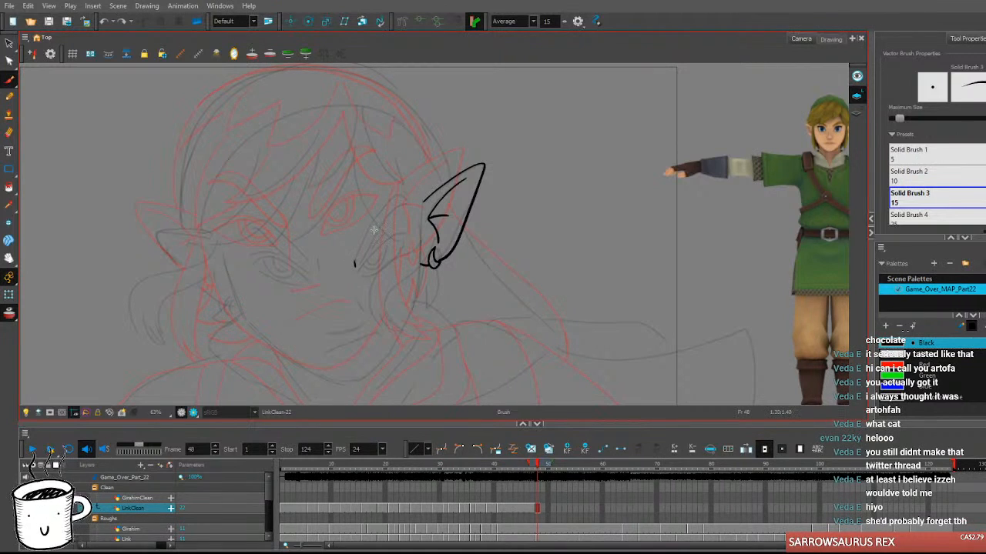
{"action": "mouse_move", "coordinate": [354, 264]}
{"action": "left_mouse_down"}
{"action": "mouse_move", "coordinate": [382, 221]}
{"action": "mouse_move", "coordinate": [416, 201]}
{"action": "left_mouse_up"}
{"action": "key", "text": "ctrl+z"}
{"action": "mouse_move", "coordinate": [354, 267]}
{"action": "left_mouse_down"}
{"action": "mouse_move", "coordinate": [386, 217]}
{"action": "mouse_move", "coordinate": [416, 202]}
{"action": "left_mouse_up"}
{"action": "key", "text": "ctrl+z"}
{"action": "mouse_move", "coordinate": [354, 266]}
{"action": "left_mouse_down"}
{"action": "mouse_move", "coordinate": [391, 198]}
{"action": "mouse_move", "coordinate": [411, 202]}
{"action": "left_mouse_up"}
{"action": "key", "text": "ctrl+z"}
{"action": "mouse_move", "coordinate": [355, 265]}
{"action": "left_mouse_down"}
{"action": "mouse_move", "coordinate": [392, 198]}
{"action": "mouse_move", "coordinate": [413, 204]}
{"action": "left_mouse_up"}
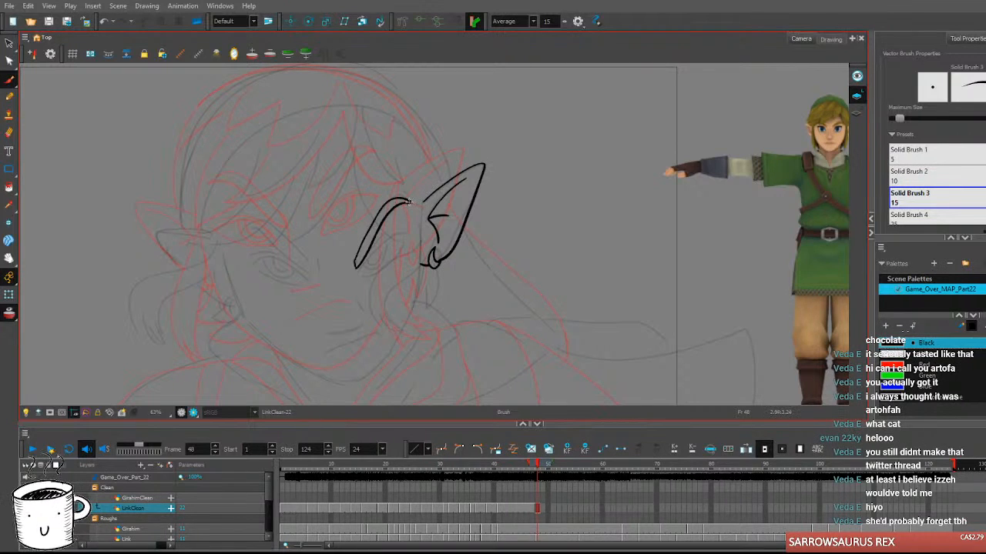
{"action": "left_click_drag", "start_coordinate": [503, 293], "coordinate": [482, 277]}
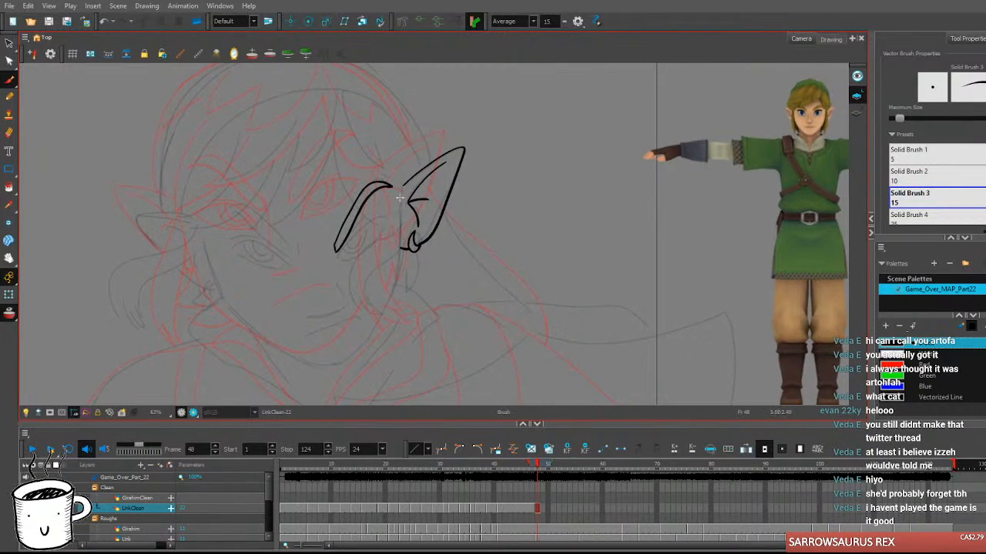
Ink the front edge of the side hair lock on frame 48, curving from the right-hand ear down beside the cheek.
{"action": "key", "text": "comma"}
{"action": "key", "text": "period"}
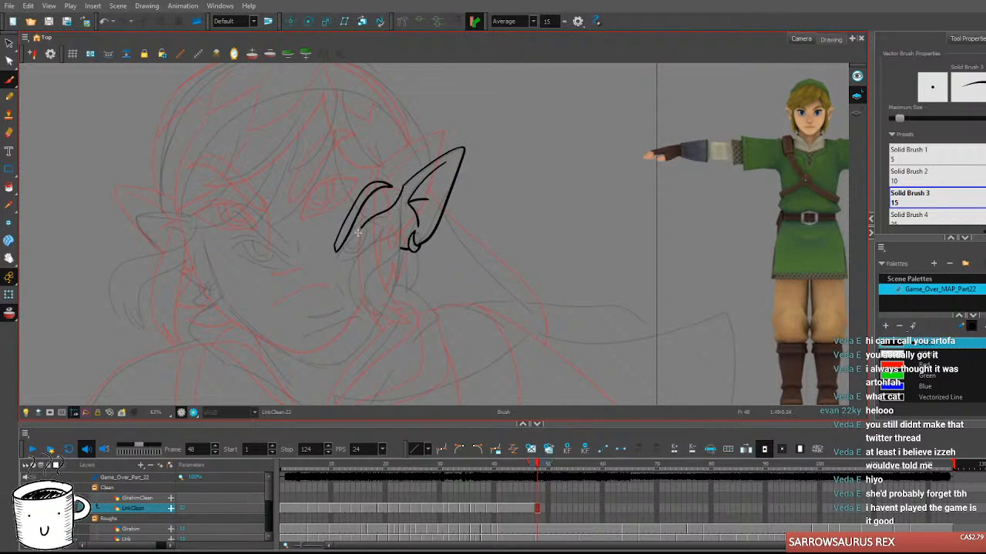
{"action": "mouse_move", "coordinate": [386, 232]}
{"action": "left_mouse_down"}
{"action": "mouse_move", "coordinate": [370, 307]}
{"action": "mouse_move", "coordinate": [381, 306]}
{"action": "left_mouse_up"}
{"action": "key", "text": "ctrl+z"}
{"action": "mouse_move", "coordinate": [402, 183]}
{"action": "left_mouse_down"}
{"action": "mouse_move", "coordinate": [354, 248]}
{"action": "mouse_move", "coordinate": [375, 308]}
{"action": "left_mouse_up"}
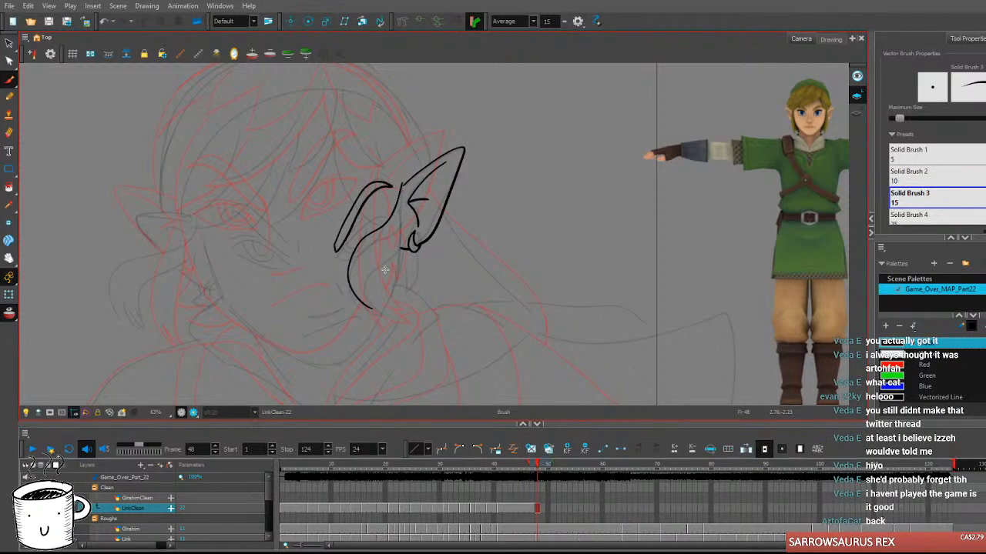
{"action": "key", "text": "ctrl+z"}
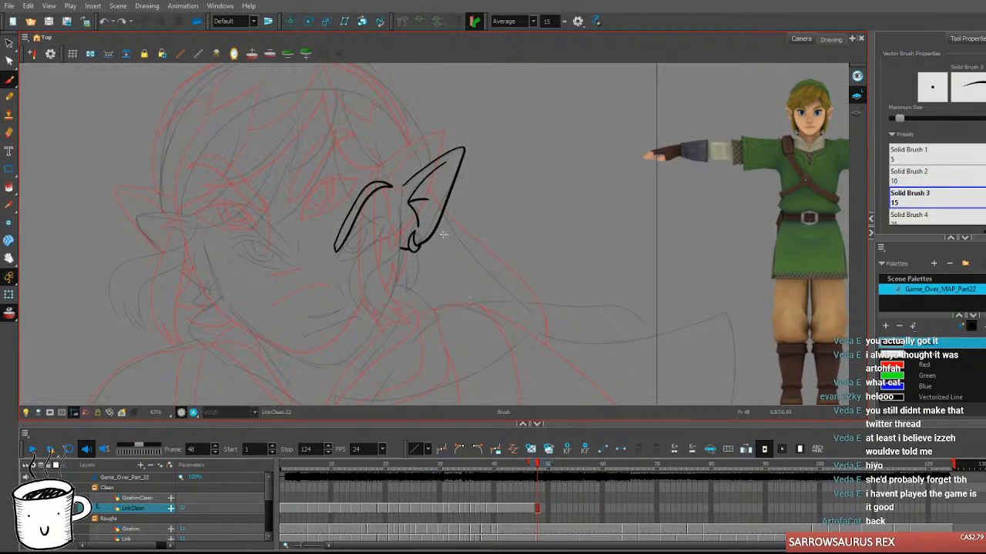
{"action": "left_click_drag", "start_coordinate": [393, 217], "coordinate": [373, 306]}
{"action": "key", "text": "ctrl+z"}
{"action": "left_click_drag", "start_coordinate": [404, 183], "coordinate": [365, 308]}
{"action": "key", "text": "ctrl+z"}
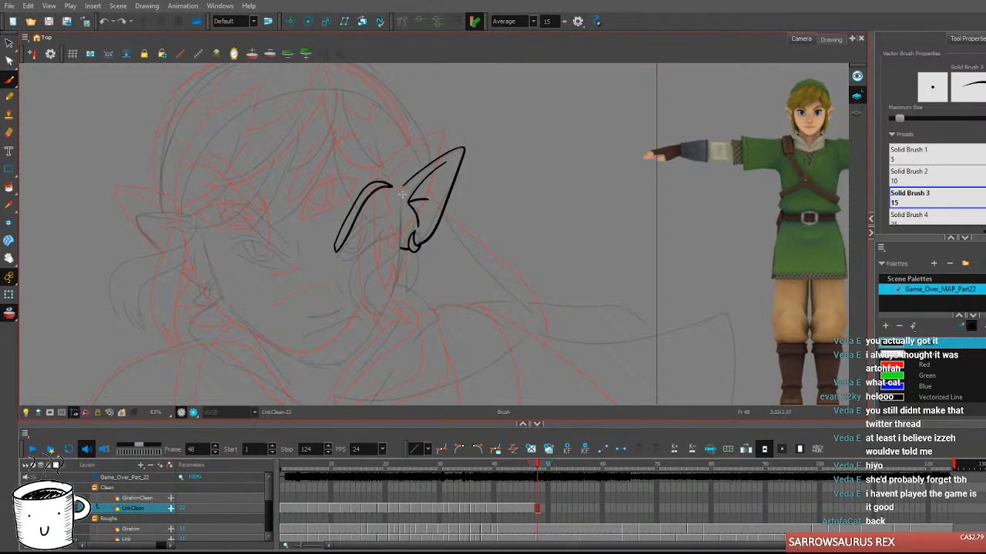
{"action": "mouse_move", "coordinate": [404, 194]}
{"action": "left_mouse_down"}
{"action": "mouse_move", "coordinate": [366, 251]}
{"action": "mouse_move", "coordinate": [381, 303]}
{"action": "left_mouse_up"}
{"action": "key", "text": "ctrl+z"}
{"action": "mouse_move", "coordinate": [404, 185]}
{"action": "left_mouse_down"}
{"action": "mouse_move", "coordinate": [399, 210]}
{"action": "mouse_move", "coordinate": [353, 275]}
{"action": "mouse_move", "coordinate": [359, 305]}
{"action": "left_mouse_up"}
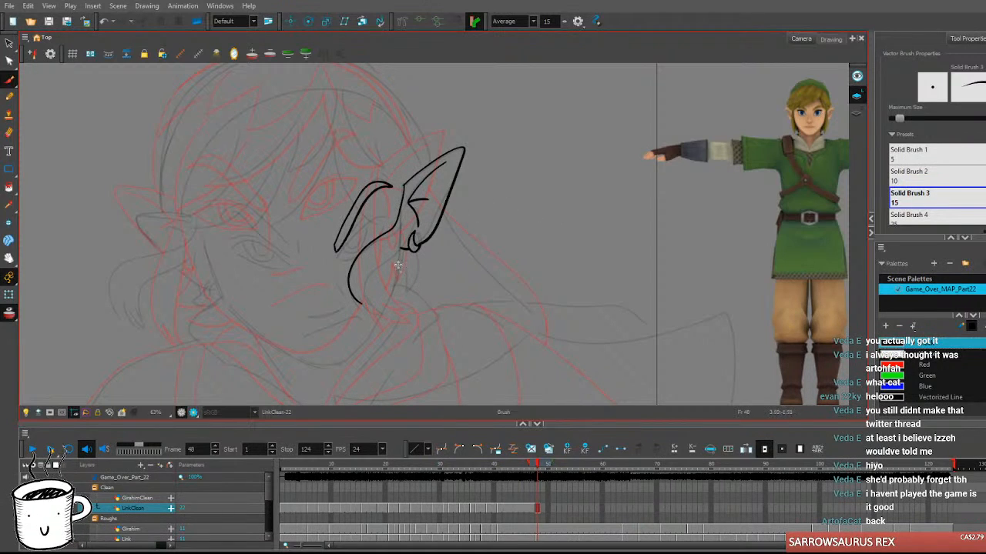
{"action": "key", "text": "ctrl+z"}
{"action": "mouse_move", "coordinate": [403, 190]}
{"action": "left_mouse_down"}
{"action": "mouse_move", "coordinate": [352, 269]}
{"action": "mouse_move", "coordinate": [361, 302]}
{"action": "left_mouse_up"}
{"action": "key", "text": "ctrl+z"}
{"action": "mouse_move", "coordinate": [403, 186]}
{"action": "left_mouse_down"}
{"action": "mouse_move", "coordinate": [374, 241]}
{"action": "mouse_move", "coordinate": [364, 311]}
{"action": "left_mouse_up"}
Ink the back edge and forked tip of the right-hand side lock, and compare it with frame 47.
{"action": "mouse_move", "coordinate": [405, 185]}
{"action": "left_mouse_down"}
{"action": "mouse_move", "coordinate": [404, 228]}
{"action": "mouse_move", "coordinate": [382, 255]}
{"action": "mouse_move", "coordinate": [390, 302]}
{"action": "left_mouse_up"}
{"action": "key", "text": "ctrl+z"}
{"action": "mouse_move", "coordinate": [404, 185]}
{"action": "left_mouse_down"}
{"action": "mouse_move", "coordinate": [404, 237]}
{"action": "mouse_move", "coordinate": [384, 257]}
{"action": "left_mouse_up"}
{"action": "key", "text": "ctrl+z"}
{"action": "mouse_move", "coordinate": [404, 185]}
{"action": "left_mouse_down"}
{"action": "mouse_move", "coordinate": [404, 225]}
{"action": "mouse_move", "coordinate": [383, 257]}
{"action": "mouse_move", "coordinate": [376, 301]}
{"action": "left_mouse_up"}
{"action": "key", "text": "ctrl+z"}
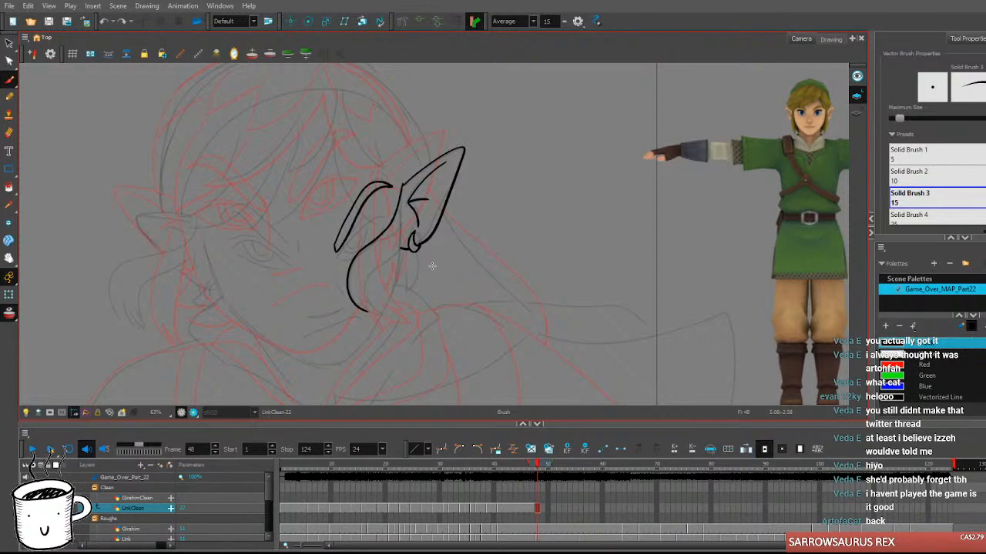
{"action": "mouse_move", "coordinate": [386, 252]}
{"action": "left_mouse_down"}
{"action": "mouse_move", "coordinate": [372, 293]}
{"action": "mouse_move", "coordinate": [401, 290]}
{"action": "mouse_move", "coordinate": [384, 300]}
{"action": "mouse_move", "coordinate": [347, 276]}
{"action": "mouse_move", "coordinate": [365, 291]}
{"action": "left_mouse_up"}
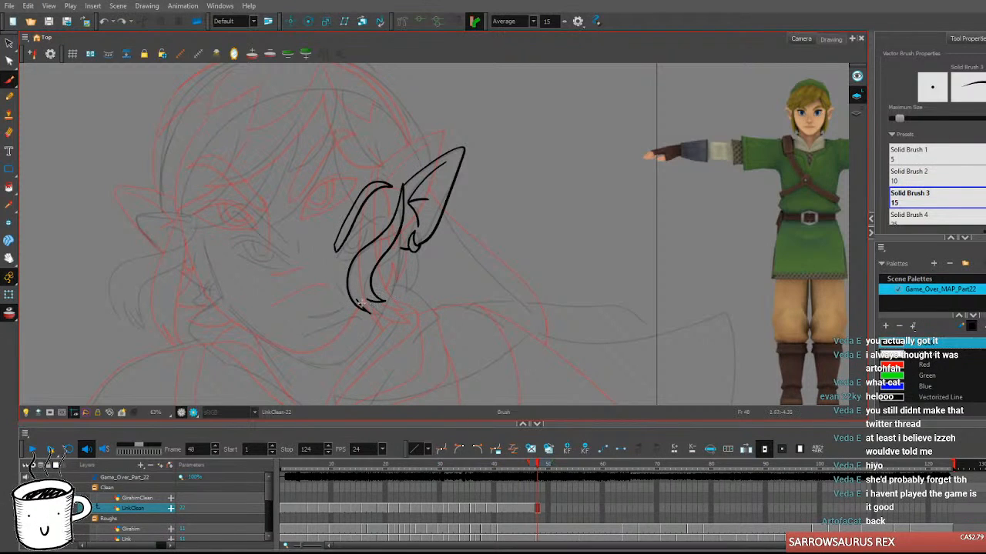
{"action": "key", "text": "comma"}
{"action": "key", "text": "period"}
{"action": "key", "text": "comma"}
{"action": "key", "text": "period"}
{"action": "key", "text": "comma"}
{"action": "key", "text": "period"}
Ink the upper and lower lid outline of the right-hand eye beneath its eyebrow on frame 48.
{"action": "left_click_drag", "start_coordinate": [412, 273], "coordinate": [419, 290]}
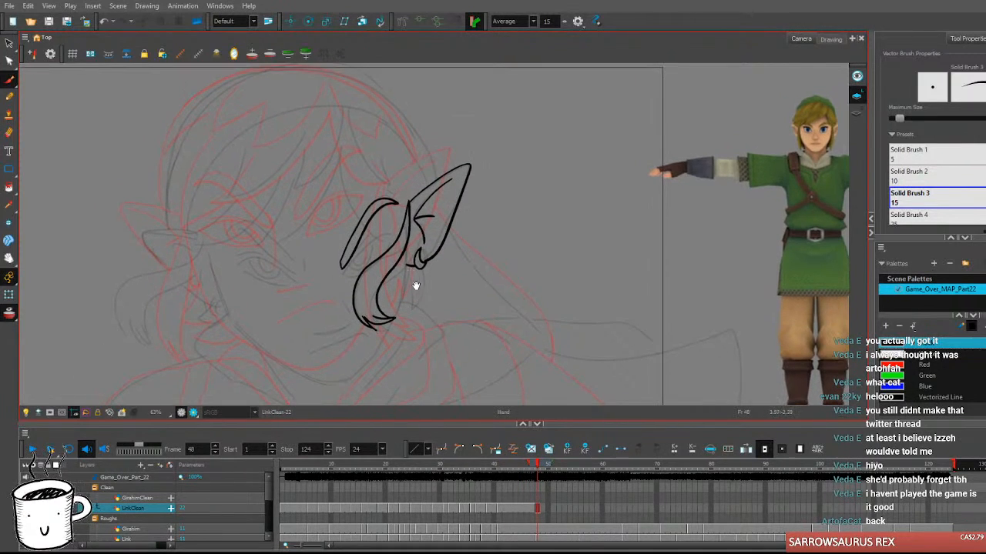
{"action": "left_click_drag", "start_coordinate": [342, 275], "coordinate": [373, 244]}
{"action": "key", "text": "ctrl+z"}
{"action": "left_click_drag", "start_coordinate": [342, 275], "coordinate": [399, 231]}
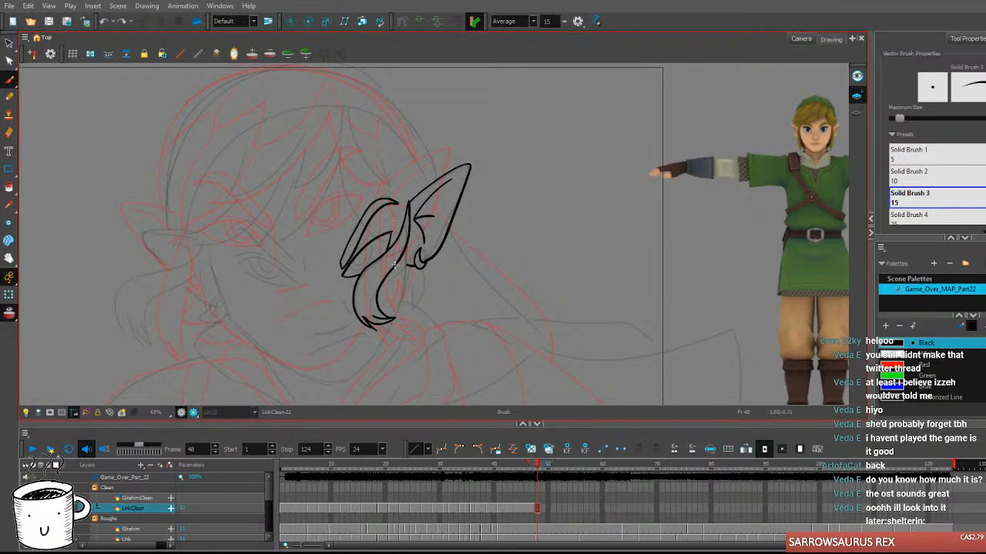
Ink the iris and pupil inside the right-hand eye and compare the drawing with frame 47.
{"action": "mouse_move", "coordinate": [351, 262]}
{"action": "left_mouse_down"}
{"action": "mouse_move", "coordinate": [360, 268]}
{"action": "mouse_move", "coordinate": [374, 238]}
{"action": "left_mouse_up"}
{"action": "key", "text": "ctrl+z"}
{"action": "key", "text": "comma"}
{"action": "key", "text": "period"}
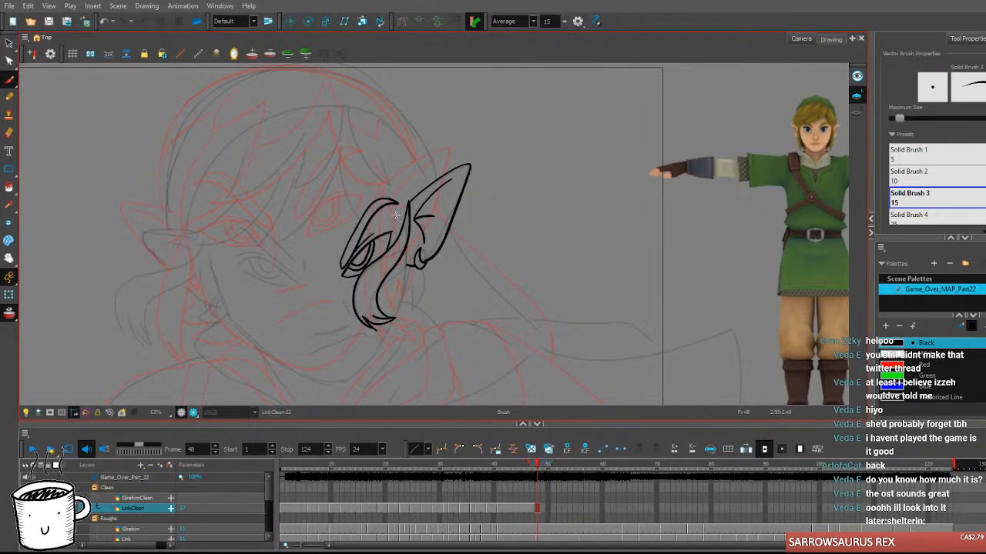
{"action": "left_click_drag", "start_coordinate": [348, 260], "coordinate": [382, 231]}
{"action": "key", "text": "ctrl+z"}
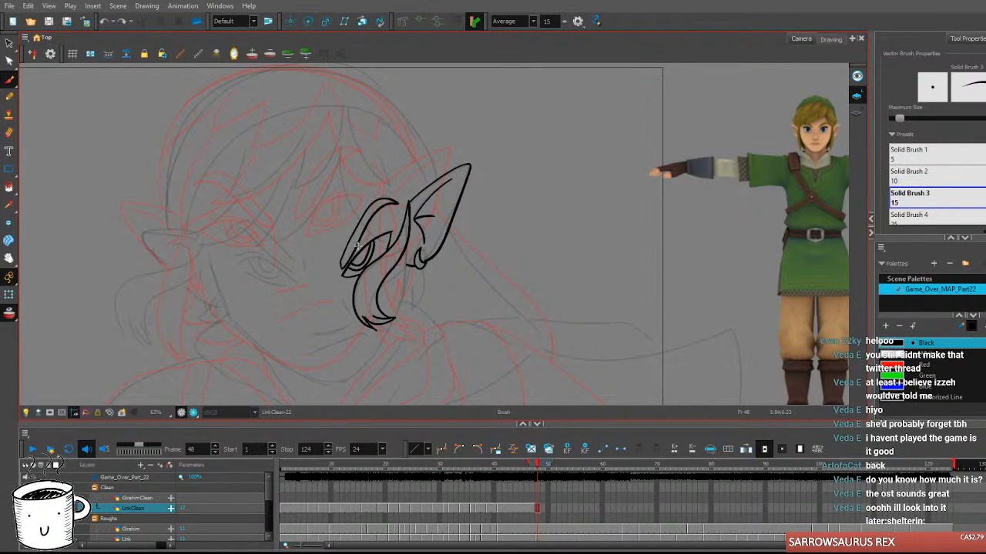
{"action": "key", "text": "comma"}
{"action": "key", "text": "period"}
{"action": "key", "text": "comma"}
{"action": "key", "text": "period"}
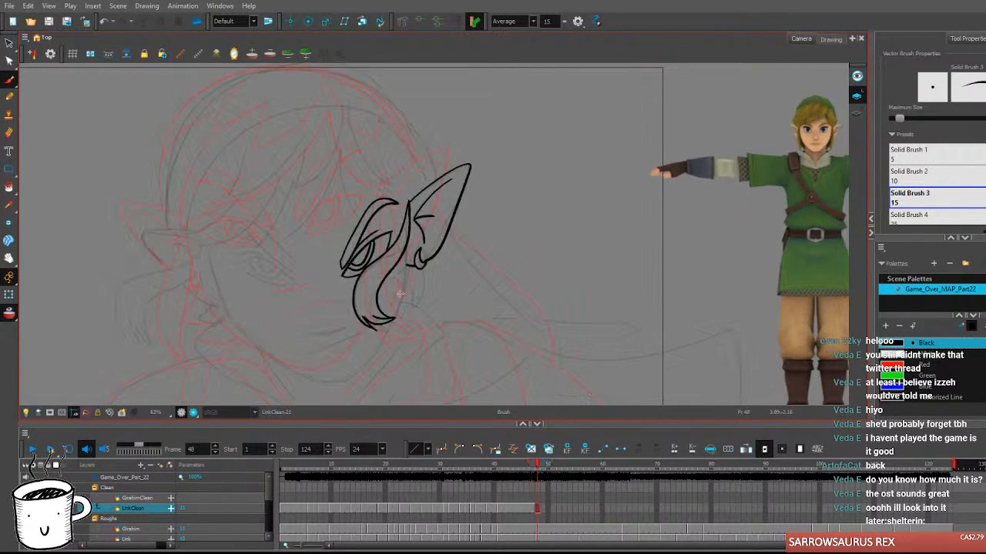
Ink the slanted frowning mouth line and the short nose line above it on frame 48.
{"action": "left_click_drag", "start_coordinate": [383, 352], "coordinate": [436, 282]}
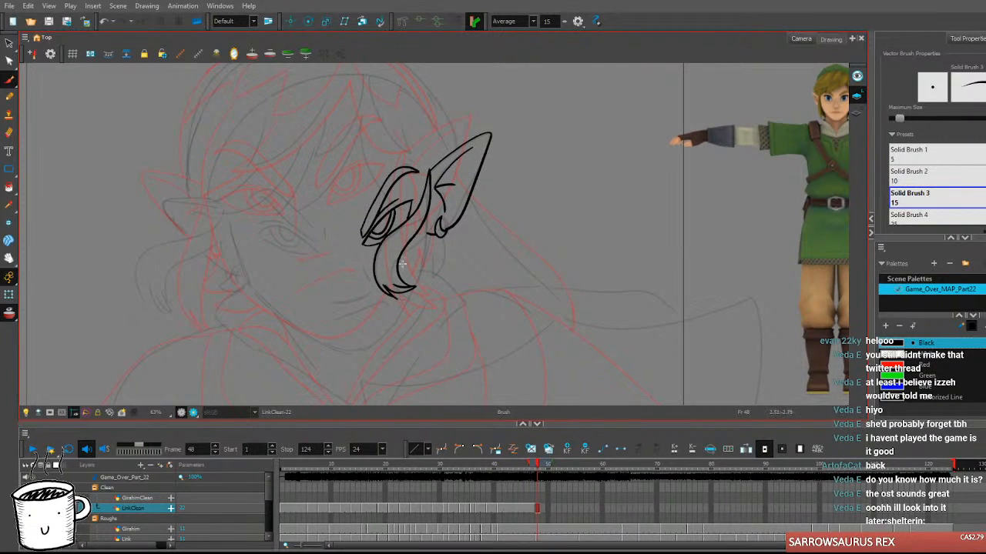
{"action": "left_click_drag", "start_coordinate": [386, 304], "coordinate": [312, 329]}
{"action": "key", "text": "ctrl+z"}
{"action": "left_click_drag", "start_coordinate": [387, 304], "coordinate": [310, 332]}
{"action": "key", "text": "ctrl+z"}
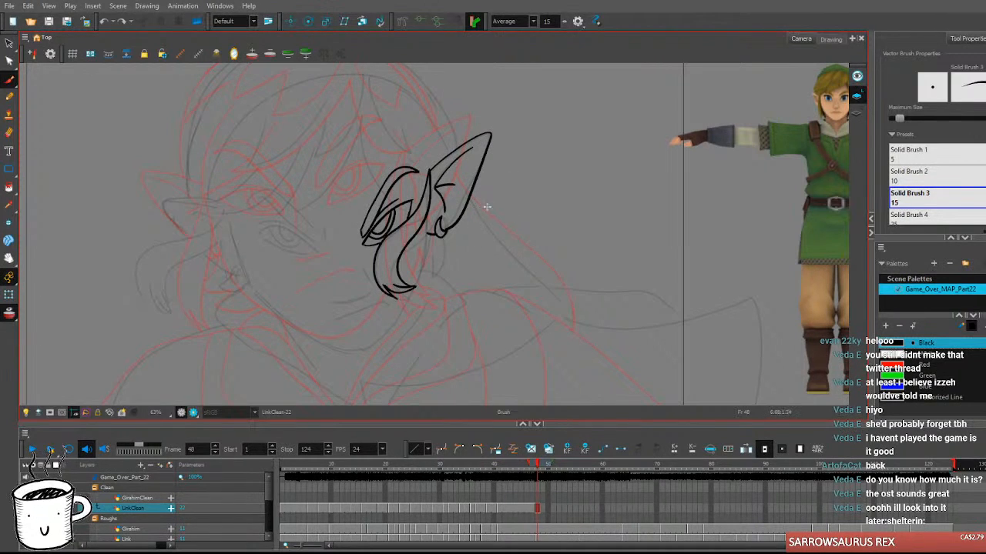
{"action": "mouse_move", "coordinate": [389, 303]}
{"action": "left_mouse_down"}
{"action": "mouse_move", "coordinate": [329, 321]}
{"action": "mouse_move", "coordinate": [390, 303]}
{"action": "left_mouse_up"}
{"action": "key", "text": "ctrl+z"}
{"action": "key", "text": "comma"}
{"action": "key", "text": "period"}
{"action": "left_click_drag", "start_coordinate": [336, 304], "coordinate": [371, 294]}
{"action": "key", "text": "ctrl+z"}
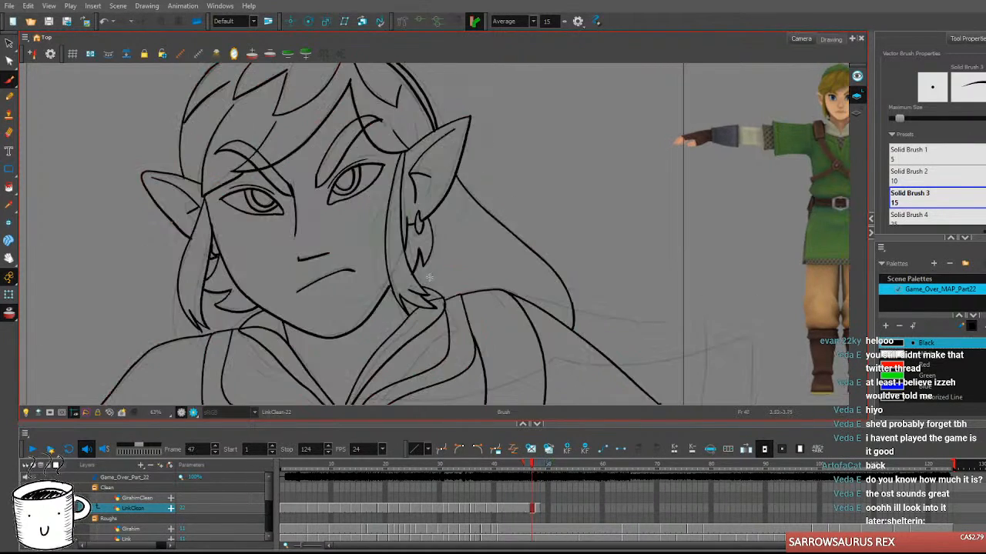
Ink the lower edge of the left-hand eyebrow, slanting down toward the nose, and close its inner end.
{"action": "left_click_drag", "start_coordinate": [453, 315], "coordinate": [478, 334]}
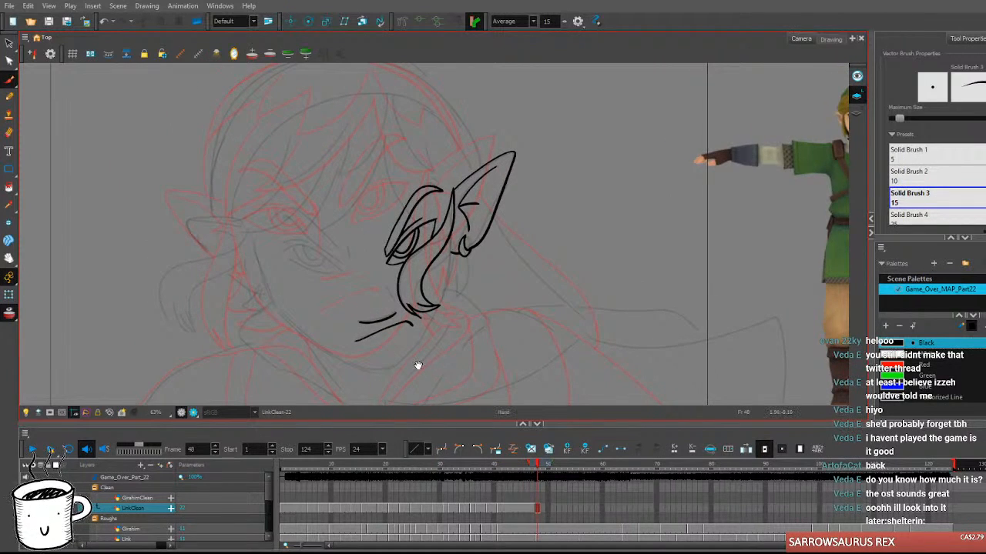
{"action": "left_click_drag", "start_coordinate": [420, 366], "coordinate": [439, 357]}
{"action": "left_click_drag", "start_coordinate": [288, 214], "coordinate": [353, 229]}
{"action": "key", "text": "ctrl+z"}
{"action": "left_click_drag", "start_coordinate": [289, 211], "coordinate": [355, 245]}
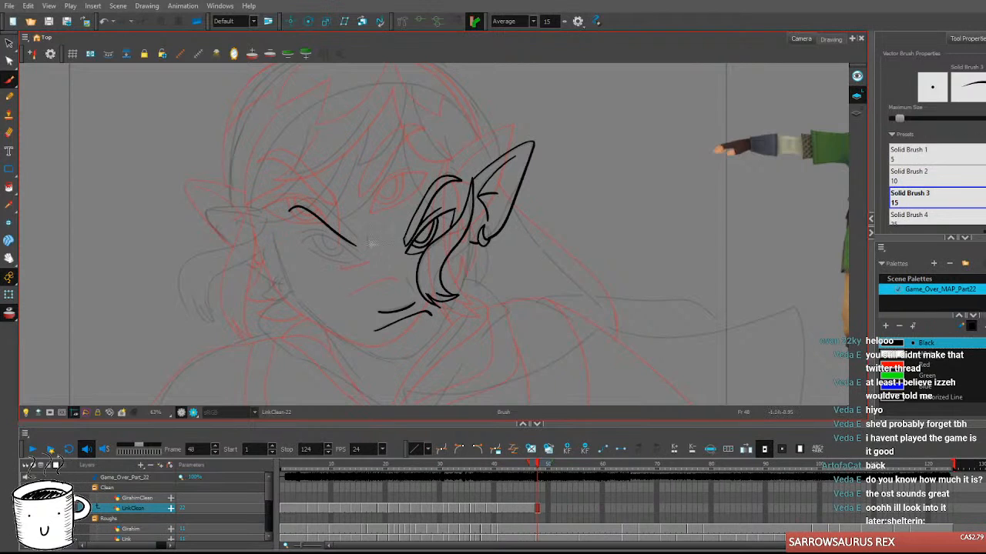
{"action": "key", "text": "ctrl+z"}
{"action": "key", "text": "ctrl+z"}
{"action": "left_click_drag", "start_coordinate": [291, 205], "coordinate": [363, 253]}
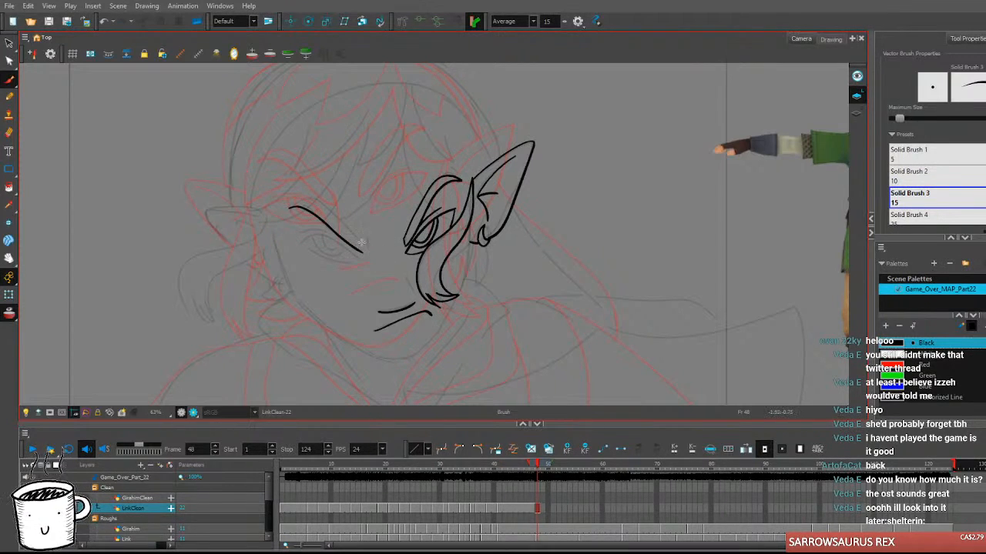
{"action": "left_click_drag", "start_coordinate": [362, 254], "coordinate": [365, 239]}
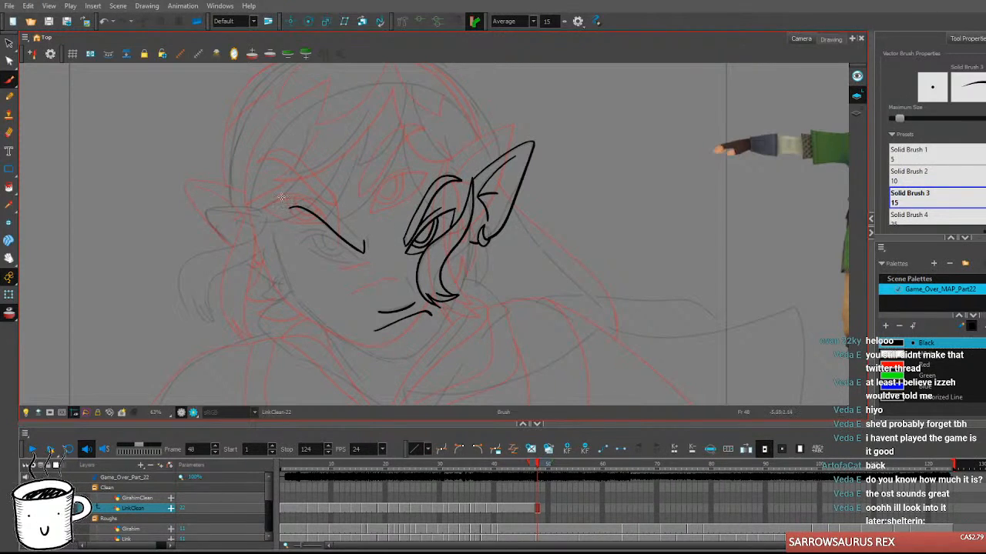
Ink the upper edge of the left-hand eyebrow to close its shape, and compare it with frame 47.
{"action": "mouse_move", "coordinate": [287, 208]}
{"action": "left_mouse_down"}
{"action": "mouse_move", "coordinate": [317, 202]}
{"action": "mouse_move", "coordinate": [360, 238]}
{"action": "left_mouse_up"}
{"action": "key", "text": "ctrl+z"}
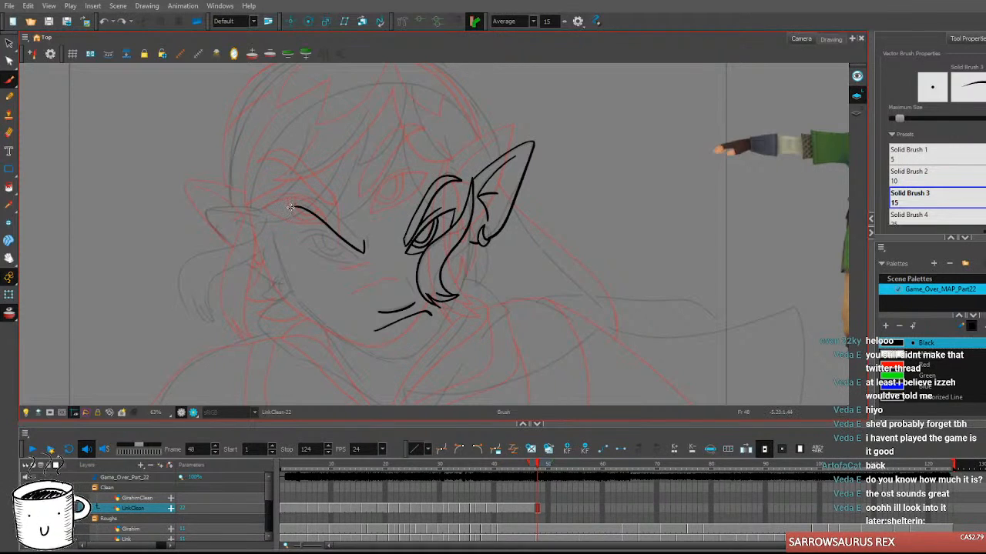
{"action": "mouse_move", "coordinate": [287, 209]}
{"action": "left_mouse_down"}
{"action": "mouse_move", "coordinate": [331, 208]}
{"action": "mouse_move", "coordinate": [341, 219]}
{"action": "mouse_move", "coordinate": [284, 210]}
{"action": "mouse_move", "coordinate": [317, 201]}
{"action": "mouse_move", "coordinate": [365, 242]}
{"action": "left_mouse_up"}
{"action": "key", "text": "ctrl+z"}
{"action": "key", "text": "comma"}
{"action": "key", "text": "period"}
Ink the upper and lower lid lines of the left-hand eye, meeting in a point toward the nose.
{"action": "left_click_drag", "start_coordinate": [557, 300], "coordinate": [531, 301]}
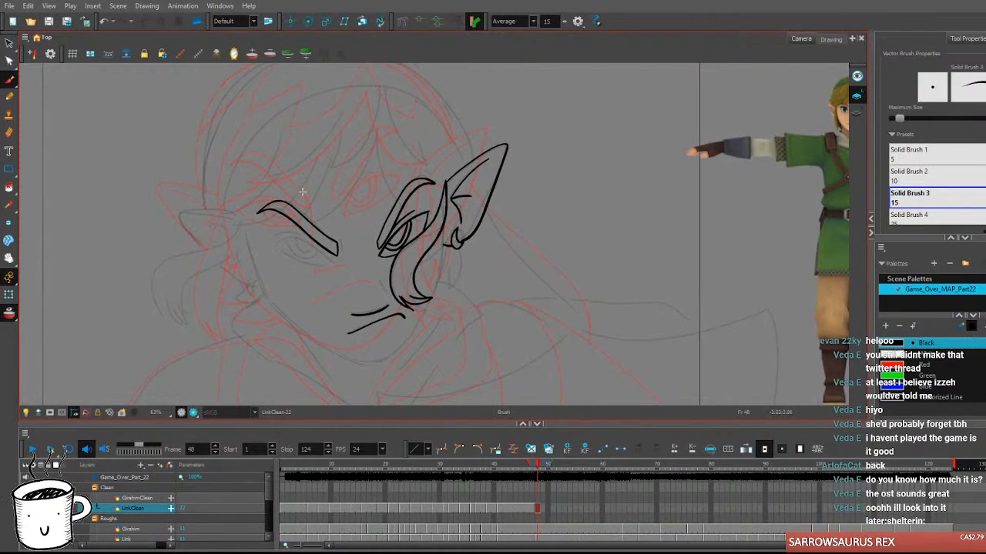
{"action": "mouse_move", "coordinate": [276, 247]}
{"action": "left_mouse_down"}
{"action": "mouse_move", "coordinate": [295, 238]}
{"action": "mouse_move", "coordinate": [334, 271]}
{"action": "left_mouse_up"}
{"action": "key", "text": "ctrl+z"}
{"action": "left_click_drag", "start_coordinate": [276, 247], "coordinate": [344, 266]}
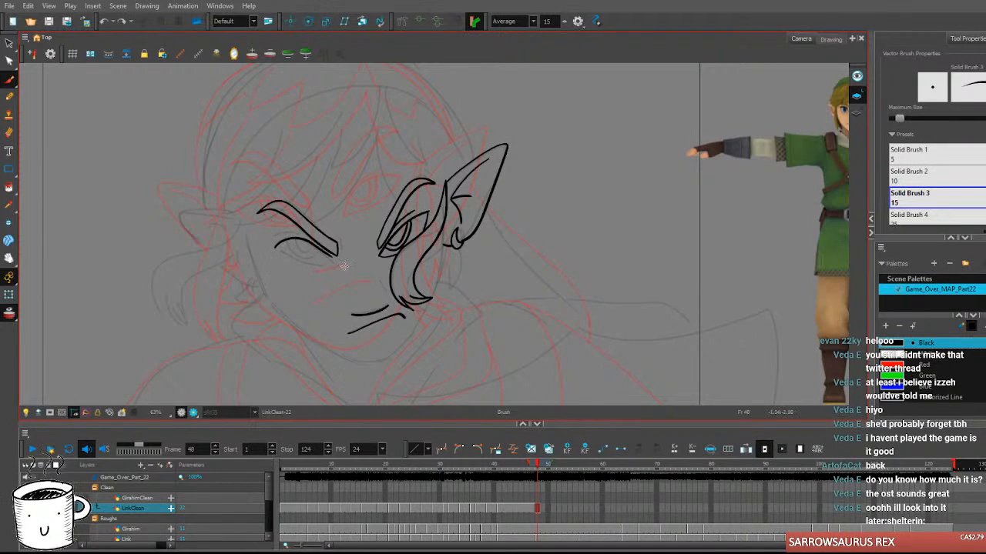
{"action": "key", "text": "ctrl+z"}
{"action": "mouse_move", "coordinate": [275, 246]}
{"action": "left_mouse_down"}
{"action": "mouse_move", "coordinate": [303, 240]}
{"action": "mouse_move", "coordinate": [339, 269]}
{"action": "left_mouse_up"}
{"action": "key", "text": "ctrl+z"}
{"action": "mouse_move", "coordinate": [274, 246]}
{"action": "left_mouse_down"}
{"action": "mouse_move", "coordinate": [300, 235]}
{"action": "mouse_move", "coordinate": [339, 267]}
{"action": "left_mouse_up"}
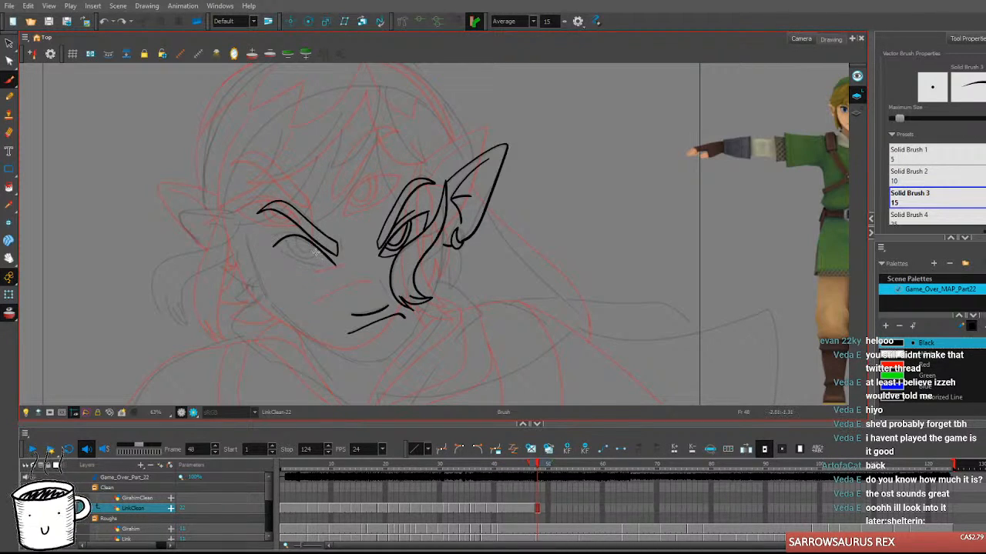
{"action": "mouse_move", "coordinate": [276, 248]}
{"action": "left_mouse_down"}
{"action": "mouse_move", "coordinate": [312, 267]}
{"action": "mouse_move", "coordinate": [333, 265]}
{"action": "left_mouse_up"}
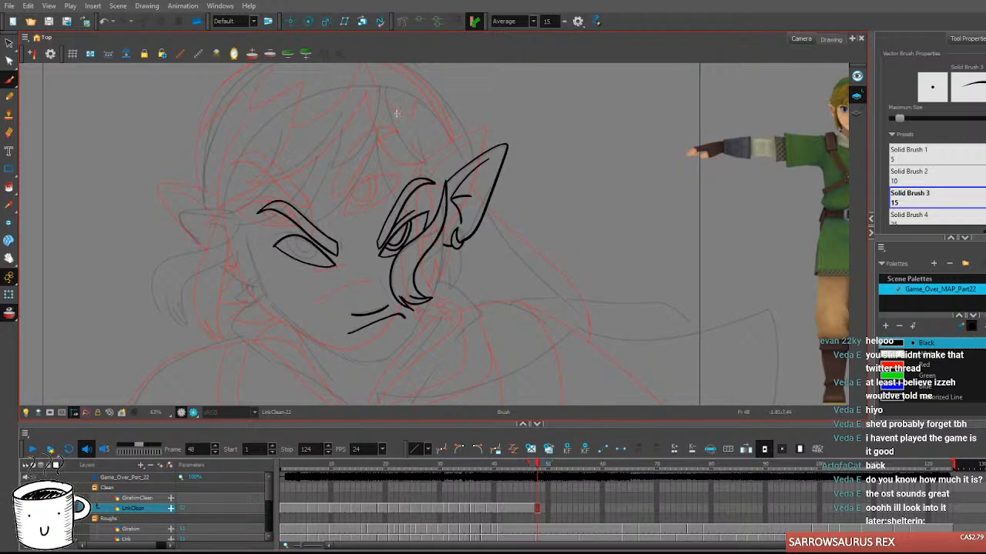
{"action": "key", "text": "ctrl+z"}
{"action": "left_click_drag", "start_coordinate": [275, 247], "coordinate": [339, 264]}
Ink the iris and pupil in the left-hand eye, dot both inner eye corners, and compare with frame 47.
{"action": "left_click_drag", "start_coordinate": [416, 327], "coordinate": [439, 346]}
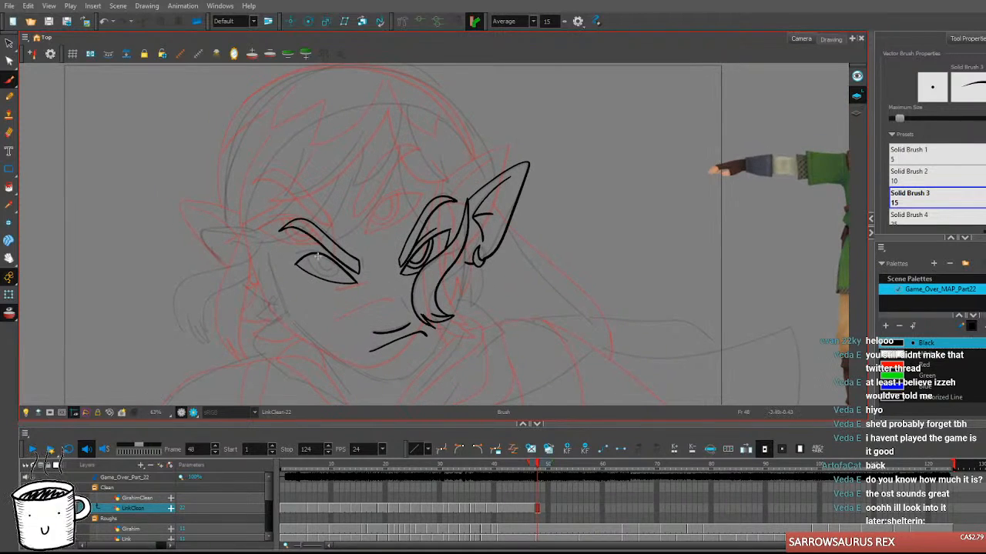
{"action": "mouse_move", "coordinate": [320, 252]}
{"action": "left_mouse_down"}
{"action": "mouse_move", "coordinate": [314, 264]}
{"action": "mouse_move", "coordinate": [332, 274]}
{"action": "mouse_move", "coordinate": [336, 254]}
{"action": "left_mouse_up"}
{"action": "key", "text": "comma"}
{"action": "key", "text": "period"}
{"action": "key", "text": "comma"}
{"action": "key", "text": "period"}
{"action": "key", "text": "comma"}
{"action": "key", "text": "period"}
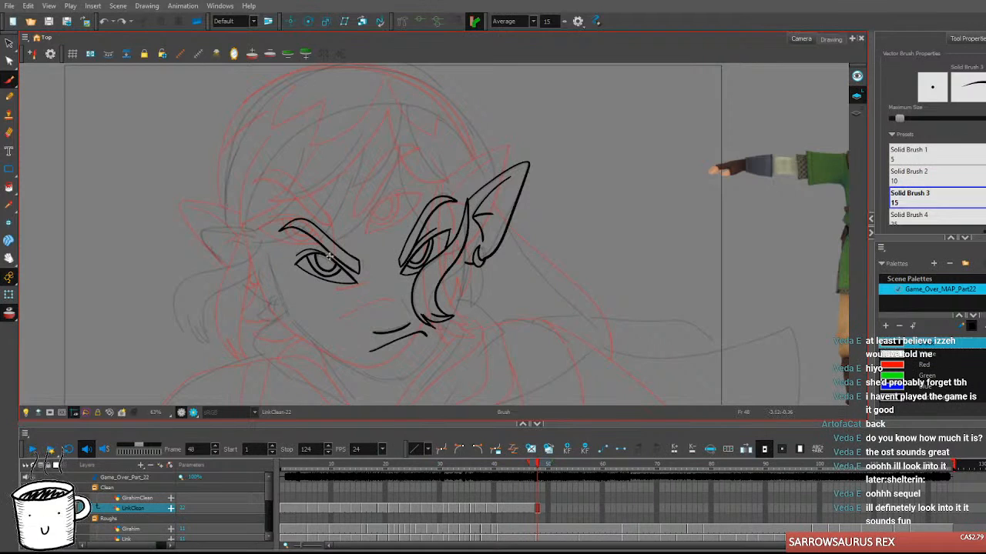
{"action": "key", "text": "comma"}
{"action": "key", "text": "period"}
Ink the face outline on frame 48 from the left-hand temple around the chin and up to the right-hand ear.
{"action": "left_click_drag", "start_coordinate": [434, 297], "coordinate": [399, 301]}
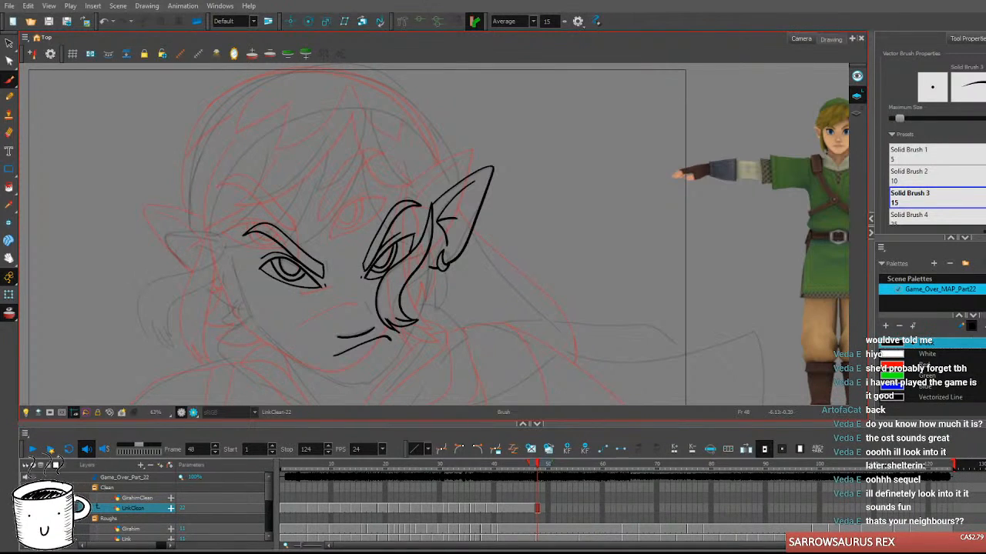
{"action": "left_click_drag", "start_coordinate": [228, 256], "coordinate": [297, 360]}
{"action": "key", "text": "ctrl+z"}
{"action": "mouse_move", "coordinate": [231, 258]}
{"action": "left_mouse_down"}
{"action": "mouse_move", "coordinate": [243, 302]}
{"action": "mouse_move", "coordinate": [319, 376]}
{"action": "mouse_move", "coordinate": [380, 385]}
{"action": "mouse_move", "coordinate": [418, 334]}
{"action": "mouse_move", "coordinate": [430, 281]}
{"action": "mouse_move", "coordinate": [396, 363]}
{"action": "mouse_move", "coordinate": [429, 299]}
{"action": "mouse_move", "coordinate": [433, 267]}
{"action": "left_mouse_up"}
{"action": "key", "text": "ctrl+z"}
{"action": "key", "text": "ctrl+z"}
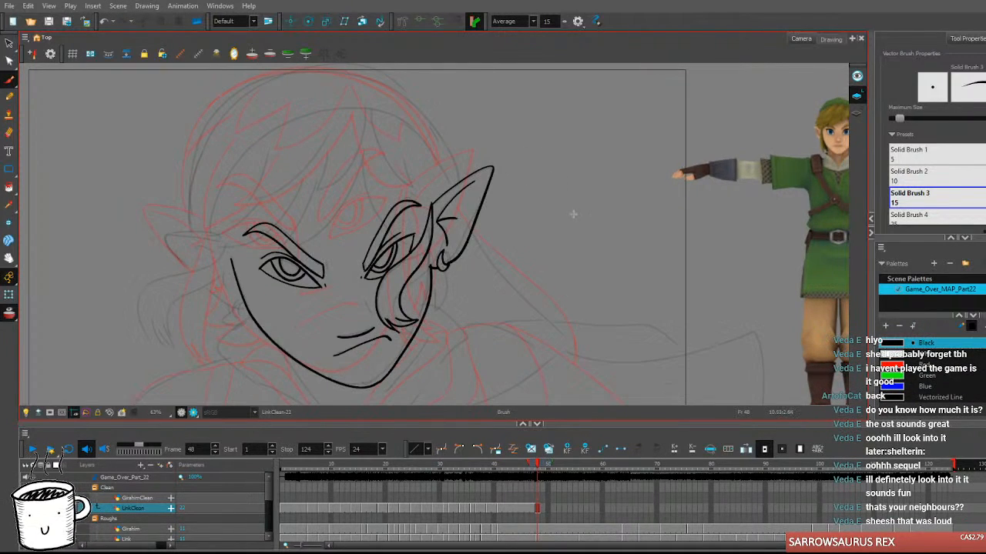
{"action": "key", "text": "ctrl+z"}
{"action": "key", "text": "ctrl+z"}
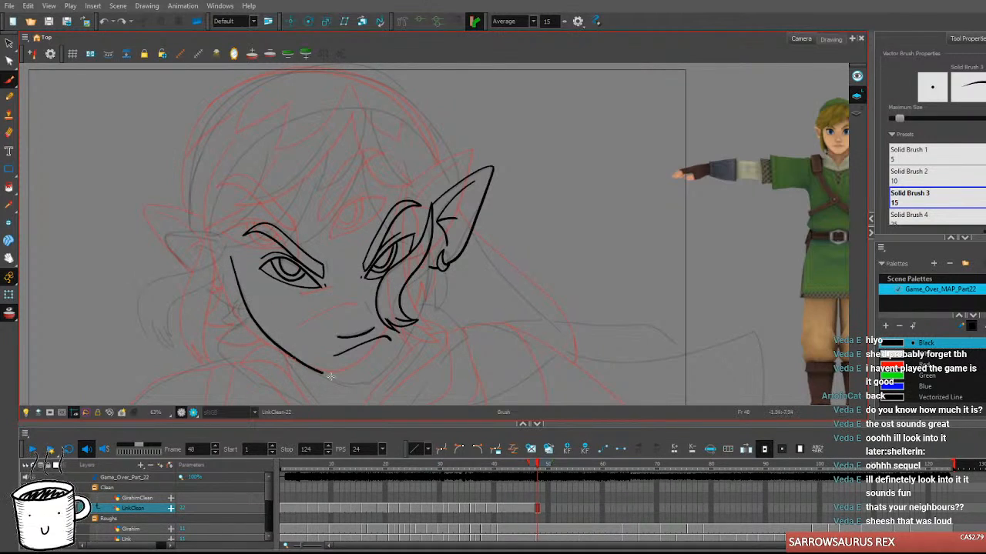
{"action": "mouse_move", "coordinate": [231, 258]}
{"action": "left_mouse_down"}
{"action": "mouse_move", "coordinate": [249, 313]}
{"action": "mouse_move", "coordinate": [286, 352]}
{"action": "mouse_move", "coordinate": [356, 383]}
{"action": "mouse_move", "coordinate": [402, 348]}
{"action": "mouse_move", "coordinate": [428, 249]}
{"action": "left_mouse_up"}
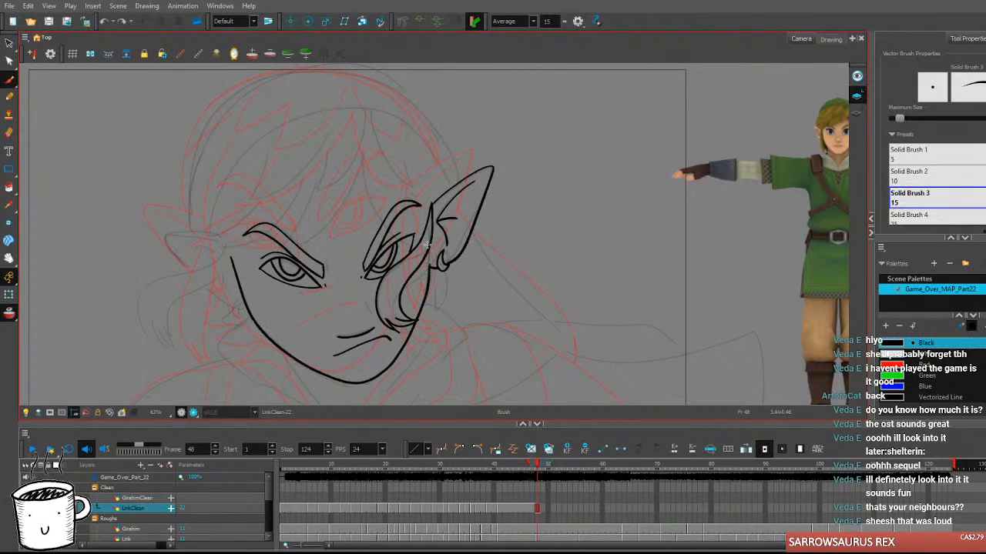
Ink the left-hand side lock sweeping outward from the temple to a forked tip, and compare it with frame 47.
{"action": "left_click_drag", "start_coordinate": [431, 307], "coordinate": [537, 312]}
{"action": "mouse_move", "coordinate": [331, 248]}
{"action": "left_mouse_down"}
{"action": "mouse_move", "coordinate": [312, 272]}
{"action": "mouse_move", "coordinate": [240, 301]}
{"action": "mouse_move", "coordinate": [281, 343]}
{"action": "mouse_move", "coordinate": [251, 336]}
{"action": "left_mouse_up"}
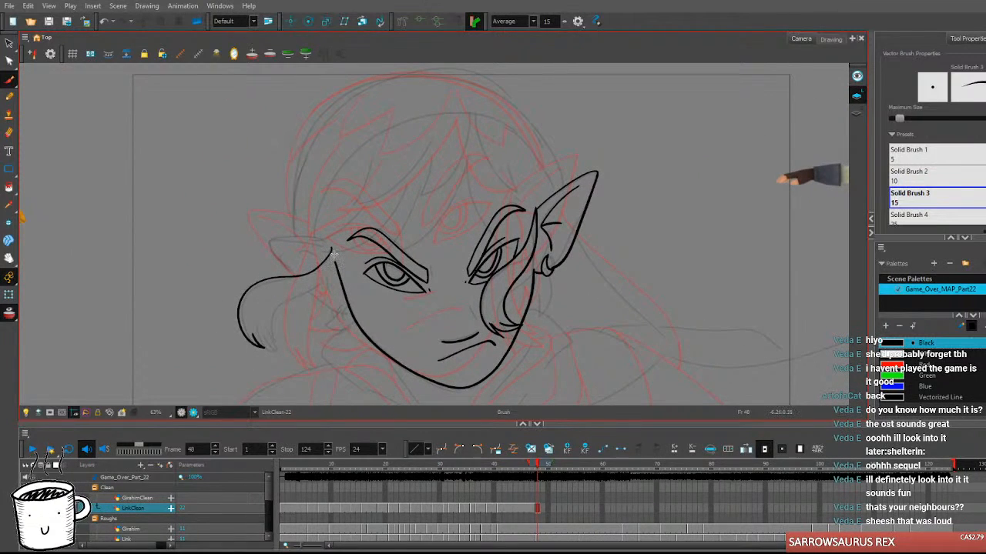
{"action": "mouse_move", "coordinate": [321, 285]}
{"action": "left_mouse_down"}
{"action": "mouse_move", "coordinate": [284, 298]}
{"action": "mouse_move", "coordinate": [277, 346]}
{"action": "left_mouse_up"}
{"action": "key", "text": "comma"}
{"action": "key", "text": "period"}
{"action": "key", "text": "comma"}
{"action": "key", "text": "period"}
Ink the left-hand fringe from the forehead's centre down to the temple, with strand lines rising above the eyebrow.
{"action": "left_click_drag", "start_coordinate": [617, 300], "coordinate": [556, 301]}
{"action": "mouse_move", "coordinate": [544, 338]}
{"action": "left_mouse_down"}
{"action": "mouse_move", "coordinate": [529, 276]}
{"action": "mouse_move", "coordinate": [508, 330]}
{"action": "left_mouse_up"}
{"action": "key", "text": "comma"}
{"action": "key", "text": "period"}
{"action": "key", "text": "comma"}
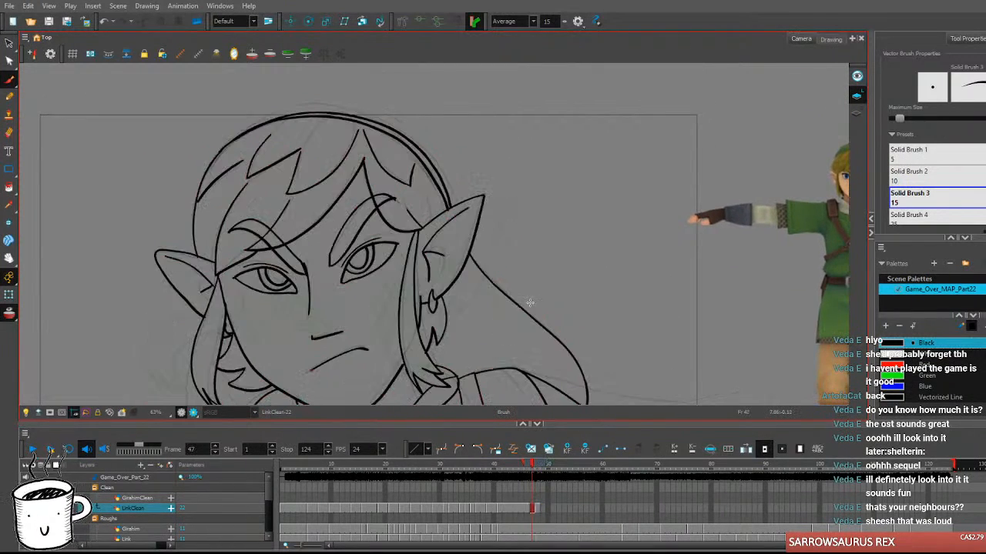
{"action": "key", "text": "period"}
{"action": "mouse_move", "coordinate": [375, 197]}
{"action": "left_mouse_down"}
{"action": "mouse_move", "coordinate": [360, 240]}
{"action": "mouse_move", "coordinate": [296, 285]}
{"action": "left_mouse_up"}
{"action": "key", "text": "ctrl+z"}
{"action": "mouse_move", "coordinate": [375, 197]}
{"action": "left_mouse_down"}
{"action": "mouse_move", "coordinate": [334, 263]}
{"action": "mouse_move", "coordinate": [259, 285]}
{"action": "mouse_move", "coordinate": [310, 224]}
{"action": "left_mouse_up"}
{"action": "key", "text": "comma"}
{"action": "key", "text": "period"}
{"action": "mouse_move", "coordinate": [268, 235]}
{"action": "left_mouse_down"}
{"action": "mouse_move", "coordinate": [234, 287]}
{"action": "mouse_move", "coordinate": [276, 293]}
{"action": "left_mouse_up"}
{"action": "key", "text": "comma"}
{"action": "key", "text": "period"}
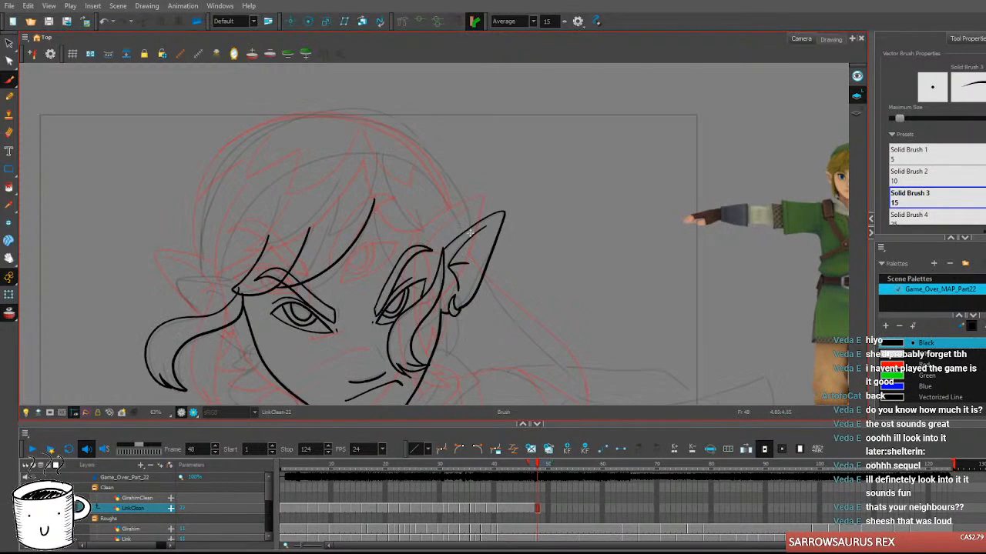
Ink the right-hand fringe from its central peak to the ear, add a short strand above the ear, and compare with frame 47.
{"action": "left_click_drag", "start_coordinate": [529, 262], "coordinate": [397, 259]}
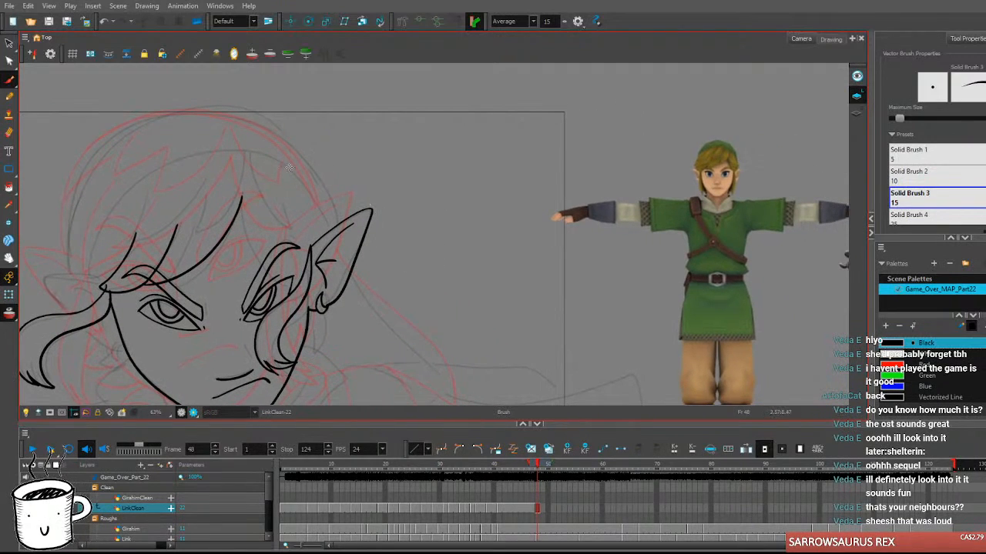
{"action": "left_click_drag", "start_coordinate": [243, 197], "coordinate": [295, 247]}
{"action": "key", "text": "ctrl+z"}
{"action": "mouse_move", "coordinate": [242, 197]}
{"action": "left_mouse_down"}
{"action": "mouse_move", "coordinate": [315, 243]}
{"action": "mouse_move", "coordinate": [281, 213]}
{"action": "left_mouse_up"}
{"action": "key", "text": "ctrl+z"}
{"action": "mouse_move", "coordinate": [311, 246]}
{"action": "left_mouse_down"}
{"action": "mouse_move", "coordinate": [293, 223]}
{"action": "mouse_move", "coordinate": [307, 206]}
{"action": "left_mouse_up"}
{"action": "key", "text": "comma"}
{"action": "key", "text": "period"}
{"action": "left_click_drag", "start_coordinate": [418, 344], "coordinate": [498, 284]}
{"action": "key", "text": "comma"}
{"action": "key", "text": "period"}
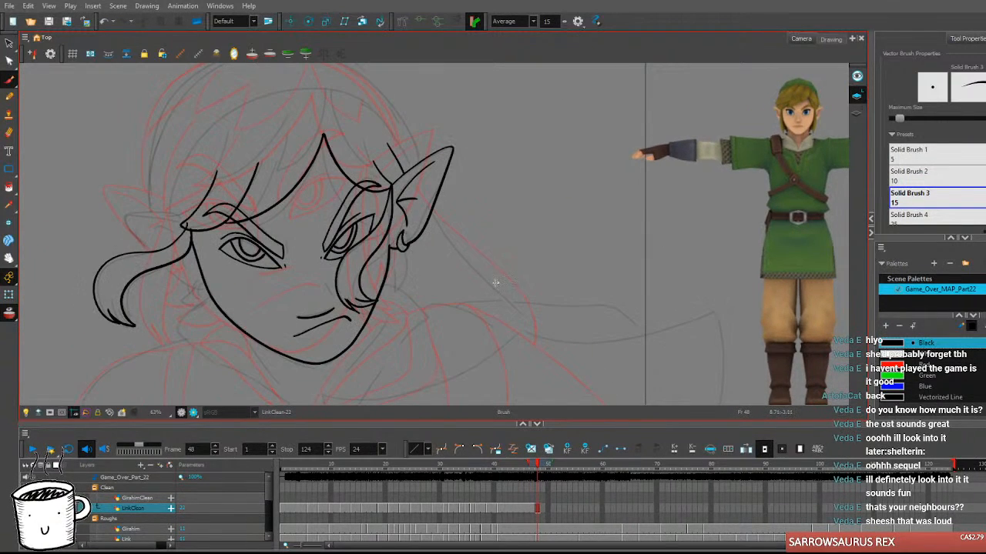
{"action": "left_click_drag", "start_coordinate": [485, 287], "coordinate": [530, 302]}
{"action": "key", "text": "comma"}
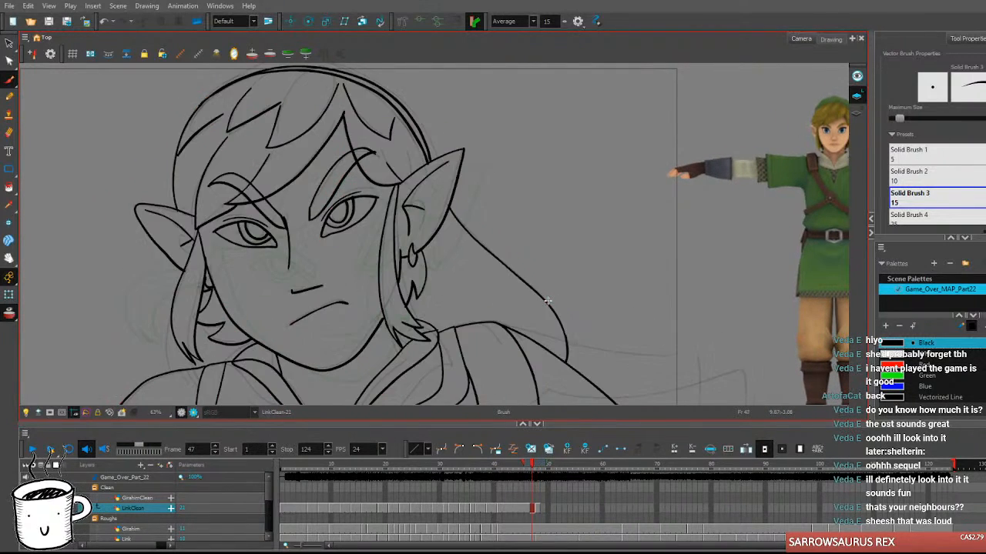
{"action": "key", "text": "period"}
{"action": "key", "text": "comma"}
{"action": "key", "text": "period"}
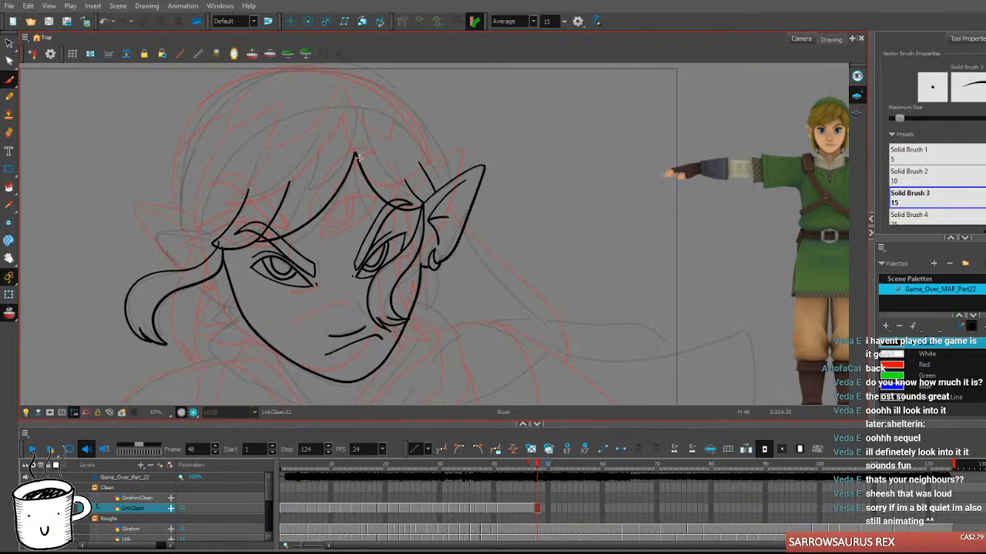
{"action": "mouse_move", "coordinate": [390, 121]}
{"action": "left_mouse_down"}
{"action": "mouse_move", "coordinate": [396, 140]}
{"action": "mouse_move", "coordinate": [297, 202]}
{"action": "left_mouse_up"}
{"action": "left_click_drag", "start_coordinate": [303, 157], "coordinate": [296, 198]}
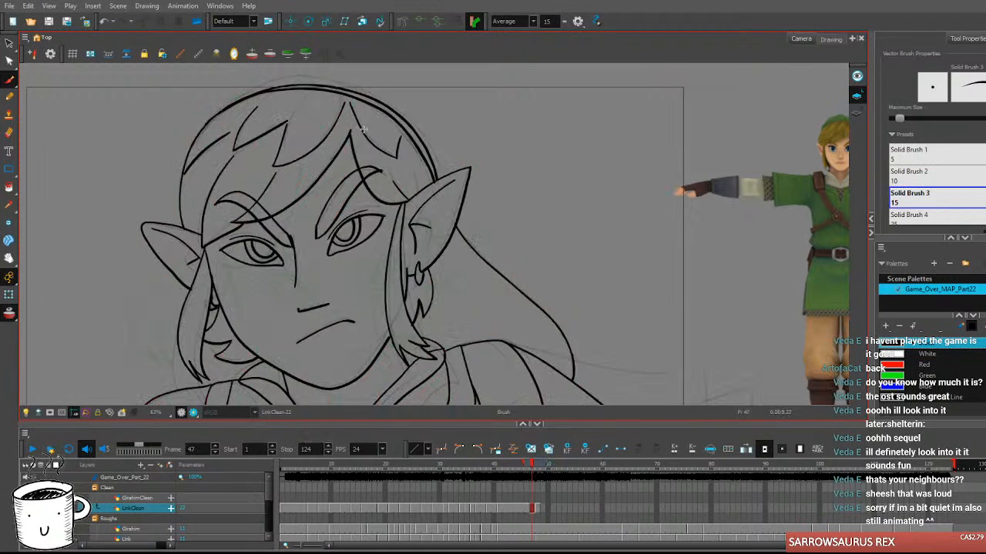
{"action": "key", "text": "ctrl+z"}
{"action": "key", "text": "ctrl+z"}
Ink the upper central hair strand on frame 48, sweeping from the parting's peak down toward the left-hand side to a forked tip.
{"action": "left_click_drag", "start_coordinate": [335, 165], "coordinate": [301, 149]}
{"action": "key", "text": "comma"}
{"action": "key", "text": "period"}
{"action": "key", "text": "ctrl+z"}
{"action": "mouse_move", "coordinate": [355, 129]}
{"action": "left_mouse_down"}
{"action": "mouse_move", "coordinate": [318, 181]}
{"action": "mouse_move", "coordinate": [283, 189]}
{"action": "left_mouse_up"}
{"action": "key", "text": "ctrl+z"}
{"action": "key", "text": "comma"}
{"action": "key", "text": "period"}
Ink the upper left-hand hair strand with a pointed tip beside the central strand, and compare it with frame 47.
{"action": "mouse_move", "coordinate": [247, 160]}
{"action": "left_mouse_down"}
{"action": "mouse_move", "coordinate": [213, 212]}
{"action": "mouse_move", "coordinate": [286, 178]}
{"action": "mouse_move", "coordinate": [302, 134]}
{"action": "left_mouse_up"}
{"action": "key", "text": "ctrl+z"}
{"action": "mouse_move", "coordinate": [254, 156]}
{"action": "left_mouse_down"}
{"action": "mouse_move", "coordinate": [226, 201]}
{"action": "mouse_move", "coordinate": [287, 185]}
{"action": "left_mouse_up"}
{"action": "key", "text": "comma"}
{"action": "key", "text": "period"}
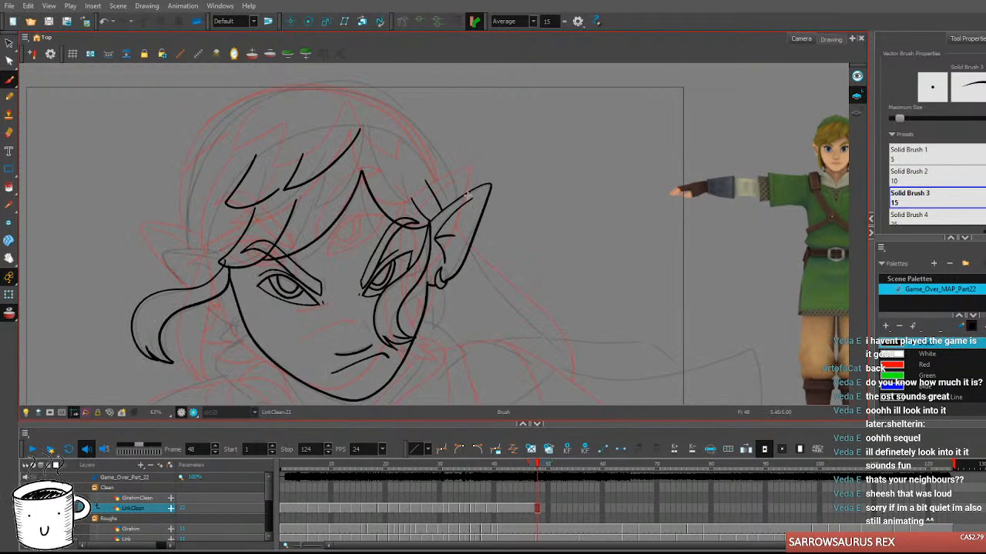
Ink the upper right-hand hair strand from the parting down to a pointed tip above the right-hand fringe.
{"action": "left_click_drag", "start_coordinate": [368, 143], "coordinate": [413, 184]}
{"action": "key", "text": "comma"}
{"action": "key", "text": "period"}
{"action": "key", "text": "comma"}
{"action": "key", "text": "period"}
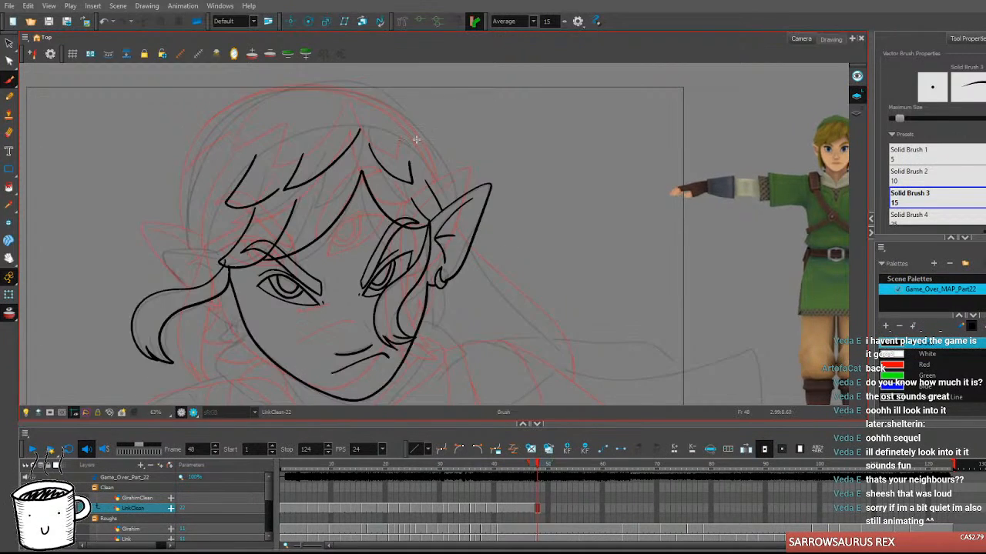
Flip between frames 47 and 48 to examine how the upper hair strands move.
{"action": "key", "text": "comma"}
{"action": "key", "text": "period"}
{"action": "key", "text": "comma"}
{"action": "key", "text": "period"}
{"action": "key", "text": "comma"}
{"action": "key", "text": "period"}
{"action": "key", "text": "comma"}
{"action": "key", "text": "period"}
{"action": "key", "text": "comma"}
{"action": "key", "text": "period"}
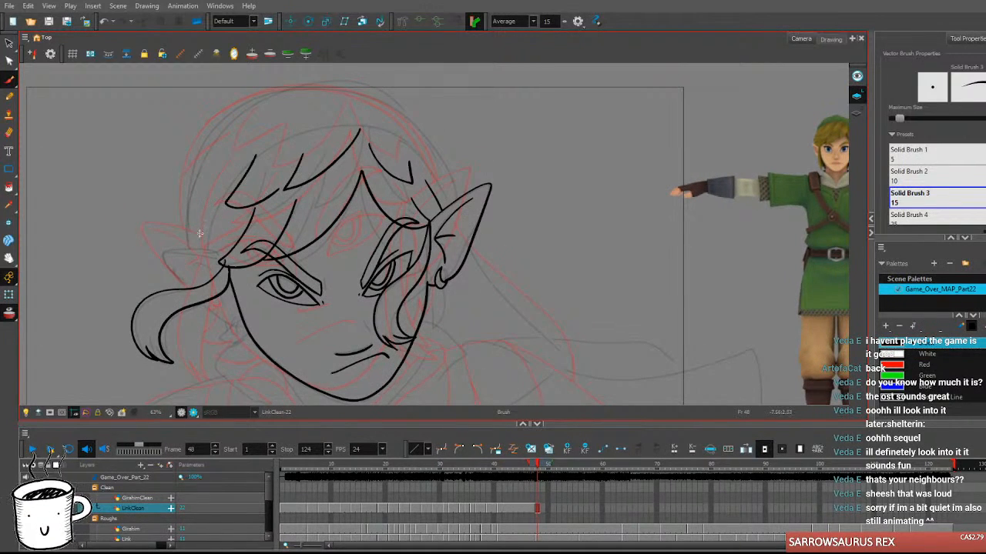
Ink the left-hand ear's outline from the temple around the pointed tip to the side lock, and compare with frame 47.
{"action": "left_click_drag", "start_coordinate": [196, 244], "coordinate": [229, 149]}
{"action": "key", "text": "ctrl+z"}
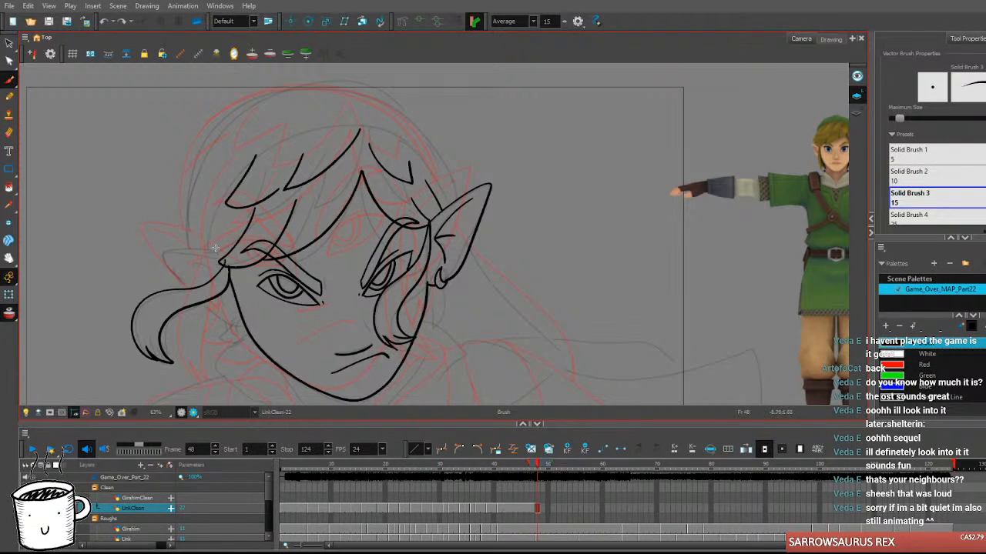
{"action": "mouse_move", "coordinate": [217, 254]}
{"action": "left_mouse_down"}
{"action": "mouse_move", "coordinate": [174, 250]}
{"action": "mouse_move", "coordinate": [165, 268]}
{"action": "mouse_move", "coordinate": [189, 289]}
{"action": "left_mouse_up"}
{"action": "key", "text": "ctrl+z"}
{"action": "mouse_move", "coordinate": [222, 256]}
{"action": "left_mouse_down"}
{"action": "mouse_move", "coordinate": [170, 249]}
{"action": "mouse_move", "coordinate": [162, 259]}
{"action": "mouse_move", "coordinate": [189, 290]}
{"action": "left_mouse_up"}
{"action": "key", "text": "ctrl+z"}
{"action": "mouse_move", "coordinate": [223, 255]}
{"action": "left_mouse_down"}
{"action": "mouse_move", "coordinate": [160, 258]}
{"action": "mouse_move", "coordinate": [192, 292]}
{"action": "left_mouse_up"}
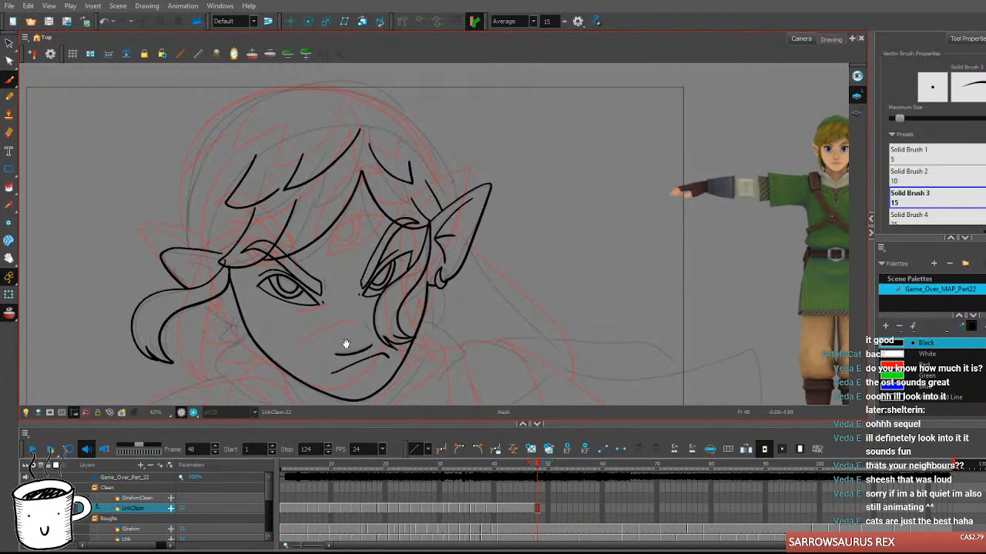
{"action": "left_click_drag", "start_coordinate": [358, 344], "coordinate": [389, 342]}
{"action": "key", "text": "comma"}
{"action": "key", "text": "period"}
{"action": "key", "text": "comma"}
{"action": "key", "text": "period"}
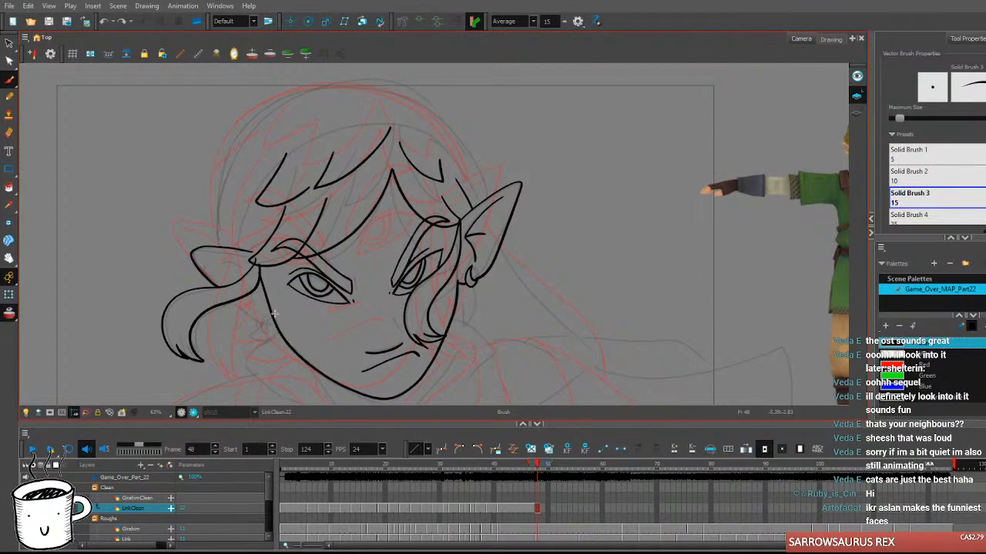
Ink the left-hand ear's lower edge beneath the side lock down to the jaw, with a small hoop earring at its end.
{"action": "mouse_move", "coordinate": [267, 313]}
{"action": "left_mouse_down"}
{"action": "mouse_move", "coordinate": [258, 324]}
{"action": "mouse_move", "coordinate": [276, 327]}
{"action": "left_mouse_up"}
{"action": "key", "text": "comma"}
{"action": "key", "text": "period"}
{"action": "key", "text": "comma"}
{"action": "key", "text": "period"}
{"action": "key", "text": "comma"}
{"action": "key", "text": "period"}
{"action": "key", "text": "comma"}
{"action": "key", "text": "period"}
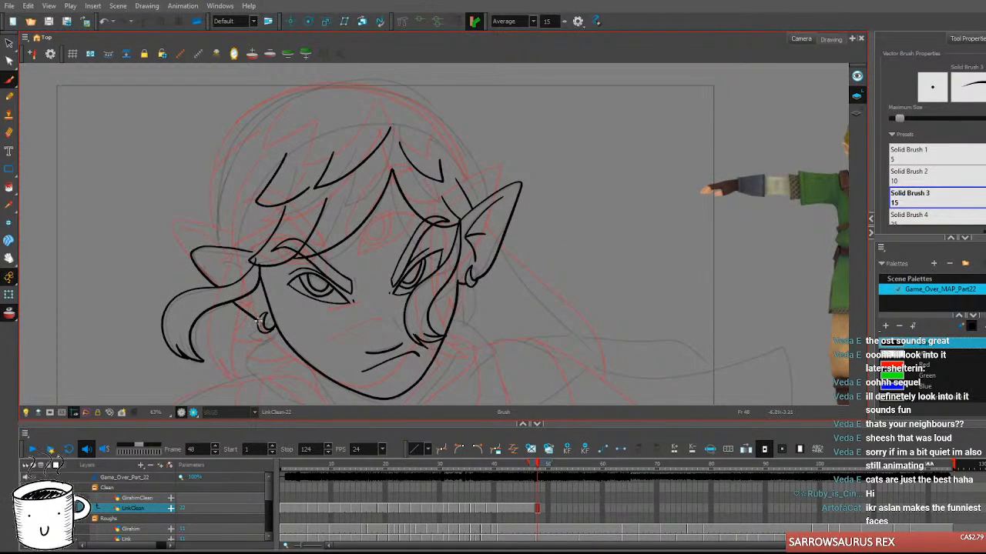
Complete the left-hand hoop earring with its inner curve against the jaw, and check it against frame 47.
{"action": "left_click_drag", "start_coordinate": [265, 323], "coordinate": [272, 326]}
{"action": "key", "text": "comma"}
{"action": "key", "text": "period"}
{"action": "key", "text": "comma"}
{"action": "key", "text": "period"}
{"action": "key", "text": "comma"}
{"action": "key", "text": "period"}
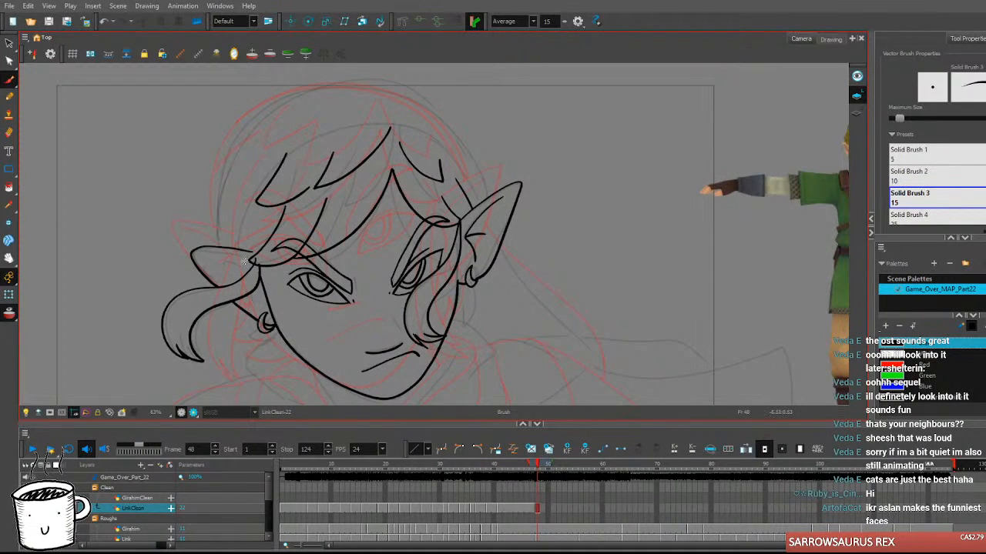
Ink the inner line of the left-hand ear, tidy the hair tip at the temple, and compare with frame 47.
{"action": "left_click_drag", "start_coordinate": [248, 271], "coordinate": [201, 255]}
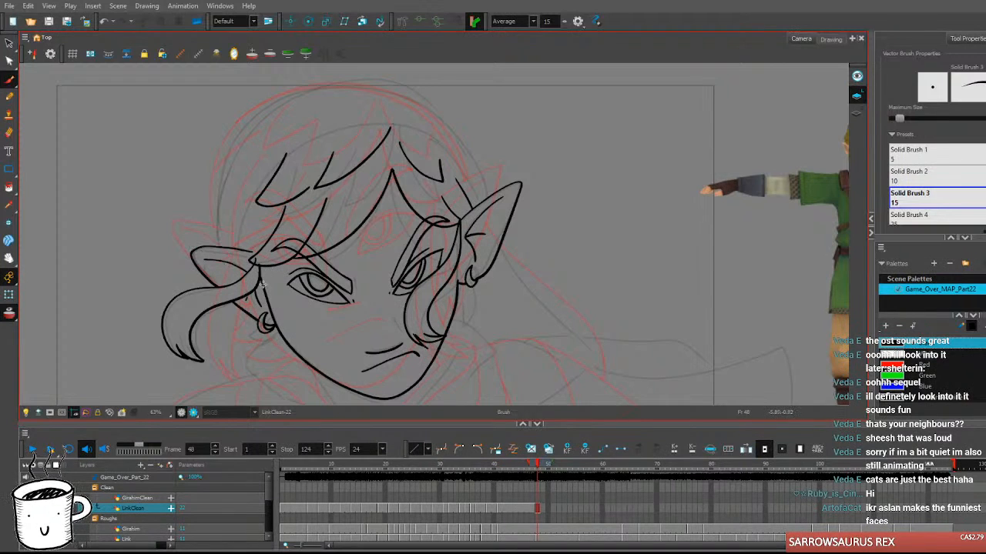
{"action": "left_click_drag", "start_coordinate": [419, 261], "coordinate": [398, 257]}
{"action": "left_click_drag", "start_coordinate": [593, 222], "coordinate": [596, 237]}
{"action": "key", "text": "comma"}
{"action": "key", "text": "period"}
{"action": "key", "text": "comma"}
{"action": "key", "text": "period"}
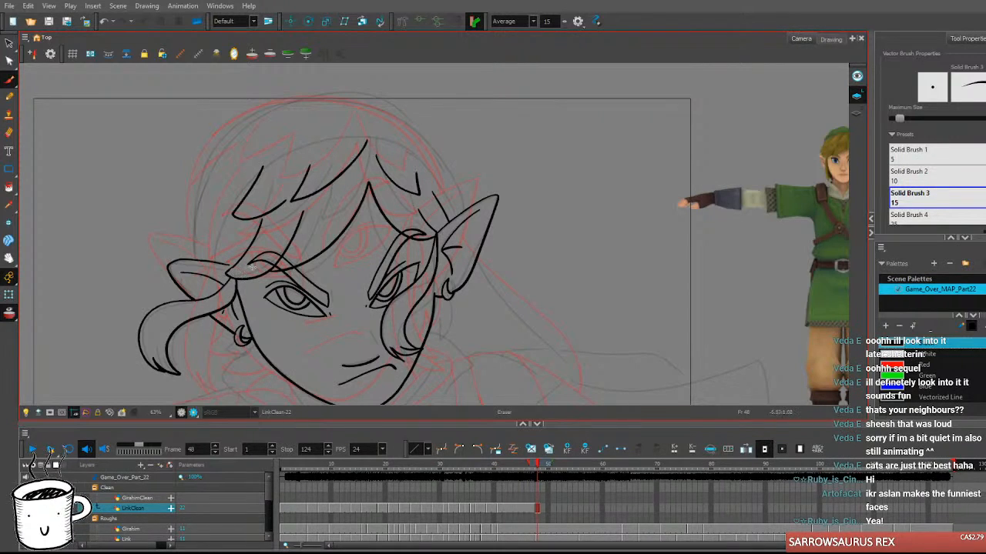
{"action": "key", "text": "comma"}
{"action": "key", "text": "period"}
{"action": "key", "text": "comma"}
{"action": "key", "text": "period"}
{"action": "left_click_drag", "start_coordinate": [501, 197], "coordinate": [510, 198]}
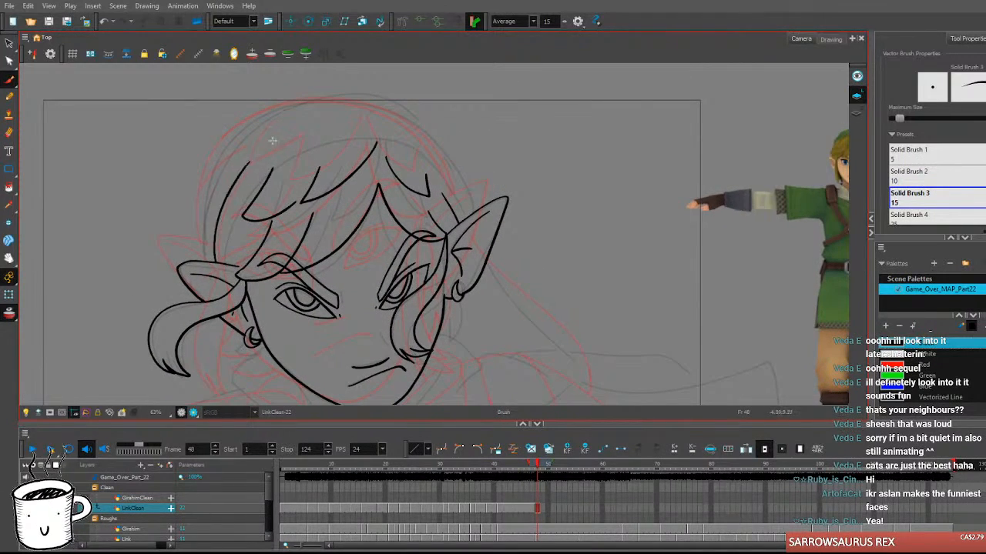
{"action": "key", "text": "comma"}
{"action": "key", "text": "period"}
{"action": "key", "text": "ctrl+z"}
Ink the short pointed strand at the hair's upper left-hand edge, and try a hair outline over the crown.
{"action": "mouse_move", "coordinate": [251, 153]}
{"action": "left_mouse_down"}
{"action": "mouse_move", "coordinate": [223, 168]}
{"action": "mouse_move", "coordinate": [203, 262]}
{"action": "mouse_move", "coordinate": [214, 170]}
{"action": "mouse_move", "coordinate": [251, 125]}
{"action": "mouse_move", "coordinate": [313, 104]}
{"action": "mouse_move", "coordinate": [378, 109]}
{"action": "mouse_move", "coordinate": [426, 134]}
{"action": "mouse_move", "coordinate": [478, 211]}
{"action": "left_mouse_up"}
{"action": "key", "text": "comma"}
{"action": "key", "text": "period"}
{"action": "key", "text": "comma"}
{"action": "key", "text": "period"}
{"action": "key", "text": "comma"}
{"action": "key", "text": "period"}
{"action": "key", "text": "ctrl+z"}
{"action": "key", "text": "ctrl+z"}
{"action": "mouse_move", "coordinate": [204, 260]}
{"action": "left_mouse_down"}
{"action": "mouse_move", "coordinate": [208, 209]}
{"action": "mouse_move", "coordinate": [241, 141]}
{"action": "mouse_move", "coordinate": [303, 109]}
{"action": "mouse_move", "coordinate": [327, 105]}
{"action": "left_mouse_up"}
{"action": "key", "text": "ctrl+z"}
{"action": "mouse_move", "coordinate": [206, 261]}
{"action": "left_mouse_down"}
{"action": "mouse_move", "coordinate": [207, 216]}
{"action": "mouse_move", "coordinate": [236, 150]}
{"action": "mouse_move", "coordinate": [294, 112]}
{"action": "mouse_move", "coordinate": [365, 108]}
{"action": "mouse_move", "coordinate": [409, 129]}
{"action": "mouse_move", "coordinate": [476, 214]}
{"action": "left_mouse_up"}
{"action": "key", "text": "comma"}
{"action": "key", "text": "period"}
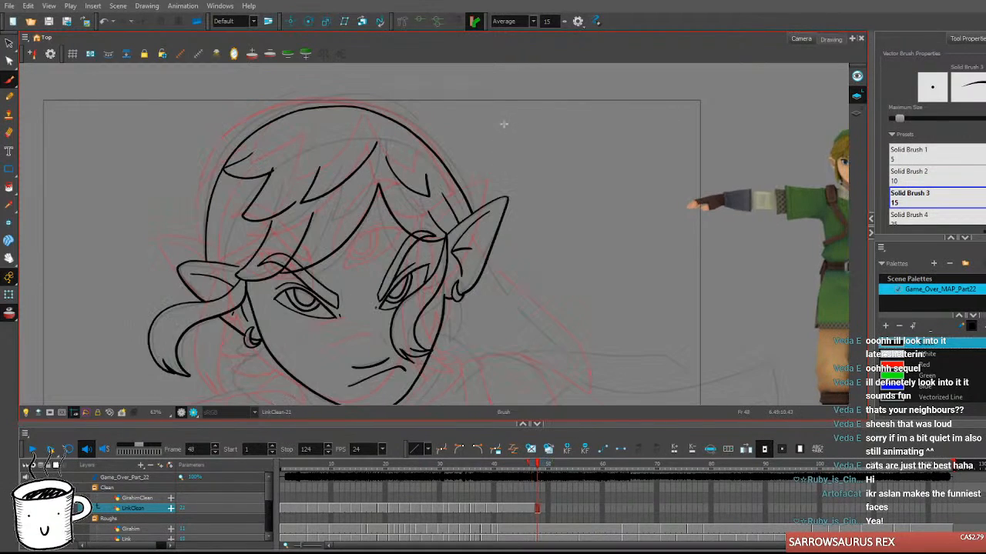
{"action": "key", "text": "comma"}
{"action": "key", "text": "period"}
{"action": "key", "text": "ctrl+z"}
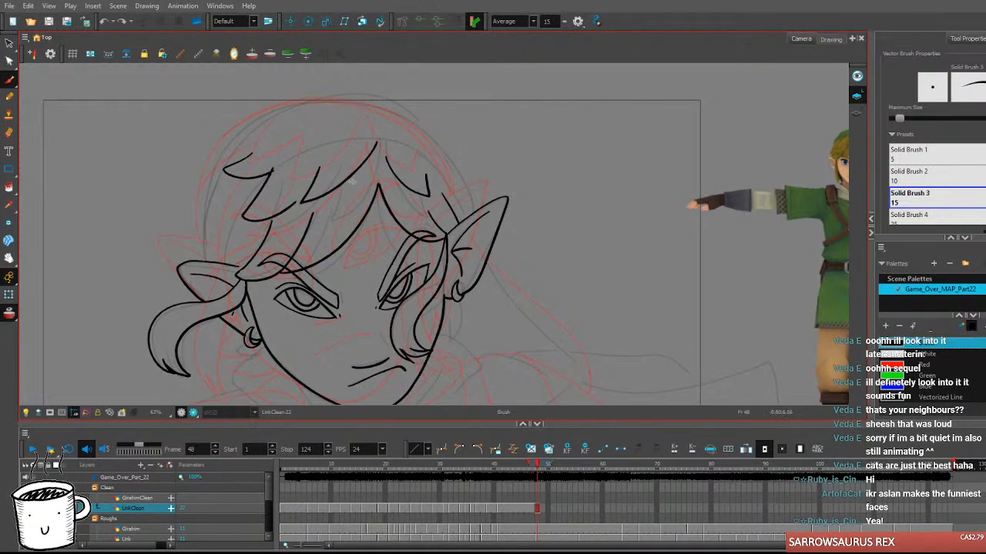
Ink the head's outline over the crown from the left-hand ear to the right-hand ear, with a parallel second line inside it.
{"action": "mouse_move", "coordinate": [209, 264]}
{"action": "left_mouse_down"}
{"action": "mouse_move", "coordinate": [206, 230]}
{"action": "mouse_move", "coordinate": [225, 162]}
{"action": "mouse_move", "coordinate": [288, 118]}
{"action": "mouse_move", "coordinate": [368, 117]}
{"action": "mouse_move", "coordinate": [429, 151]}
{"action": "mouse_move", "coordinate": [470, 214]}
{"action": "left_mouse_up"}
{"action": "key", "text": "comma"}
{"action": "key", "text": "period"}
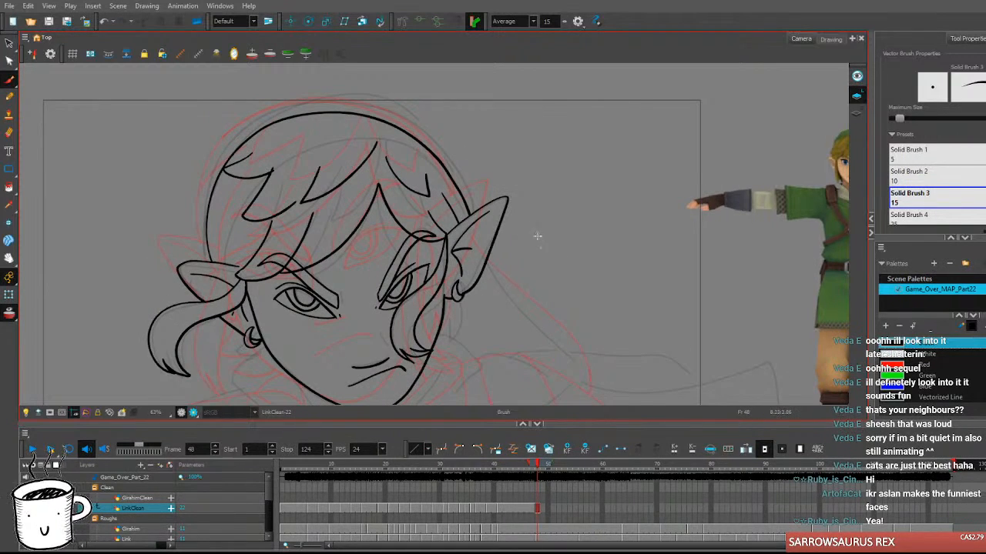
{"action": "mouse_move", "coordinate": [217, 263]}
{"action": "left_mouse_down"}
{"action": "mouse_move", "coordinate": [228, 174]}
{"action": "mouse_move", "coordinate": [296, 127]}
{"action": "mouse_move", "coordinate": [384, 132]}
{"action": "mouse_move", "coordinate": [433, 167]}
{"action": "mouse_move", "coordinate": [459, 224]}
{"action": "left_mouse_up"}
{"action": "key", "text": "comma"}
{"action": "key", "text": "period"}
{"action": "key", "text": "comma"}
{"action": "key", "text": "period"}
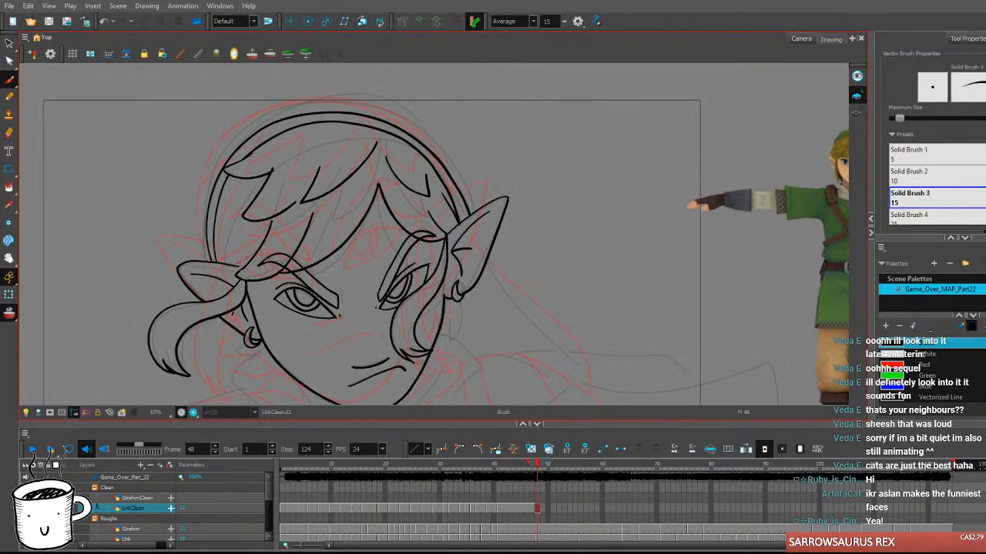
Flip between frames 47 and 48 at full-drawing view to examine the whole head's motion.
{"action": "scroll", "coordinate": [507, 196], "scroll_direction": "down", "scroll_amount": 1}
{"action": "scroll", "coordinate": [507, 192], "scroll_direction": "down", "scroll_amount": 1}
{"action": "key", "text": "comma"}
{"action": "key", "text": "period"}
{"action": "key", "text": "comma"}
{"action": "key", "text": "period"}
{"action": "key", "text": "comma"}
{"action": "key", "text": "period"}
{"action": "key", "text": "comma"}
{"action": "key", "text": "period"}
{"action": "key", "text": "comma"}
{"action": "key", "text": "period"}
{"action": "key", "text": "comma"}
{"action": "key", "text": "period"}
{"action": "key", "text": "comma"}
{"action": "key", "text": "period"}
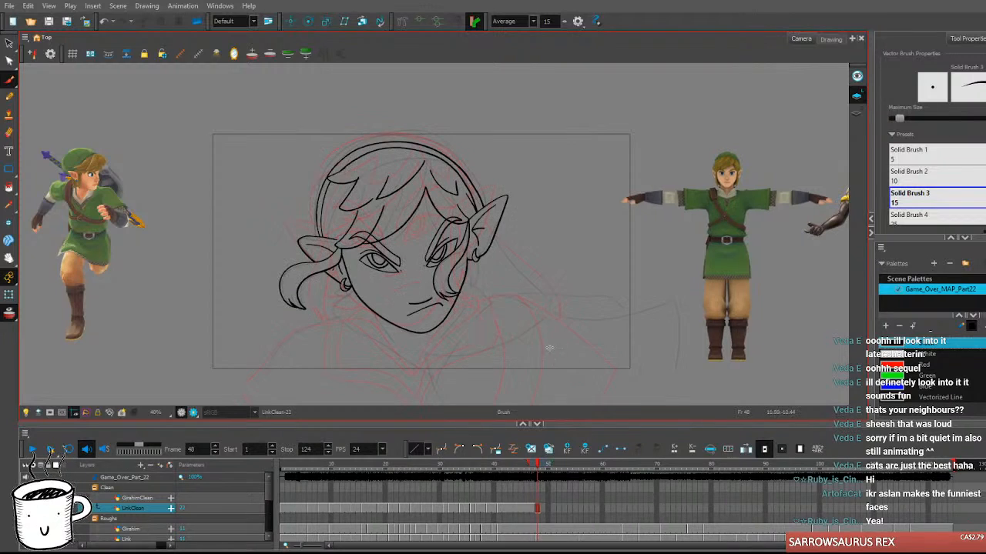
{"action": "scroll", "coordinate": [472, 265], "scroll_direction": "up", "scroll_amount": 3}
{"action": "left_click_drag", "start_coordinate": [551, 337], "coordinate": [508, 293]}
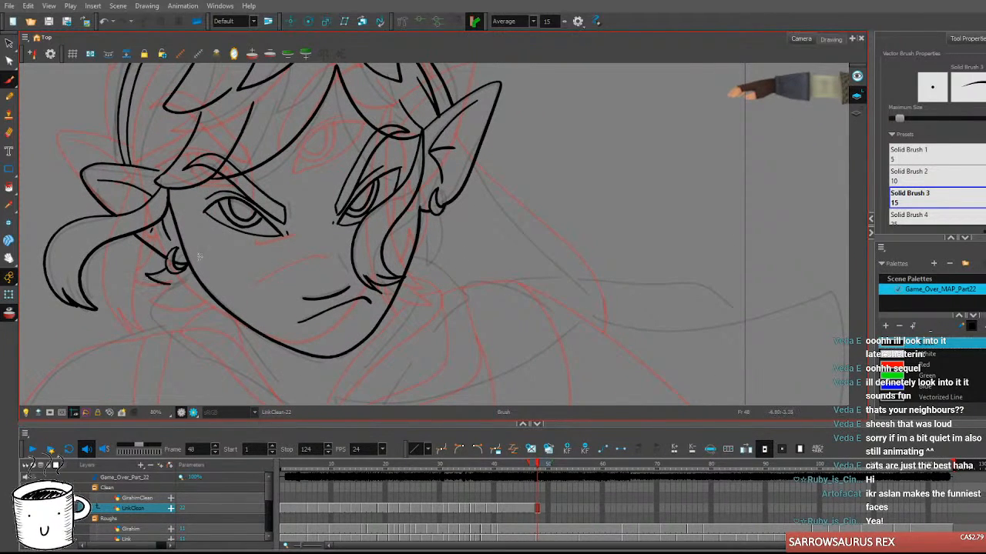
{"action": "mouse_move", "coordinate": [185, 279]}
{"action": "left_mouse_down"}
{"action": "mouse_move", "coordinate": [155, 292]}
{"action": "mouse_move", "coordinate": [189, 309]}
{"action": "left_mouse_up"}
{"action": "key", "text": "period"}
{"action": "key", "text": "comma"}
{"action": "key", "text": "period"}
{"action": "key", "text": "comma"}
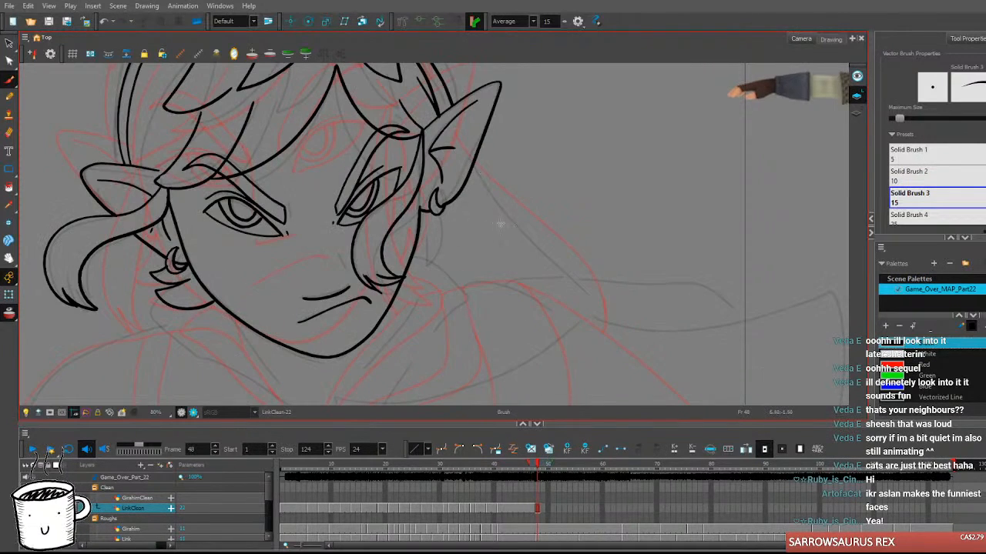
{"action": "key", "text": "ctrl+z"}
{"action": "key", "text": "ctrl+z"}
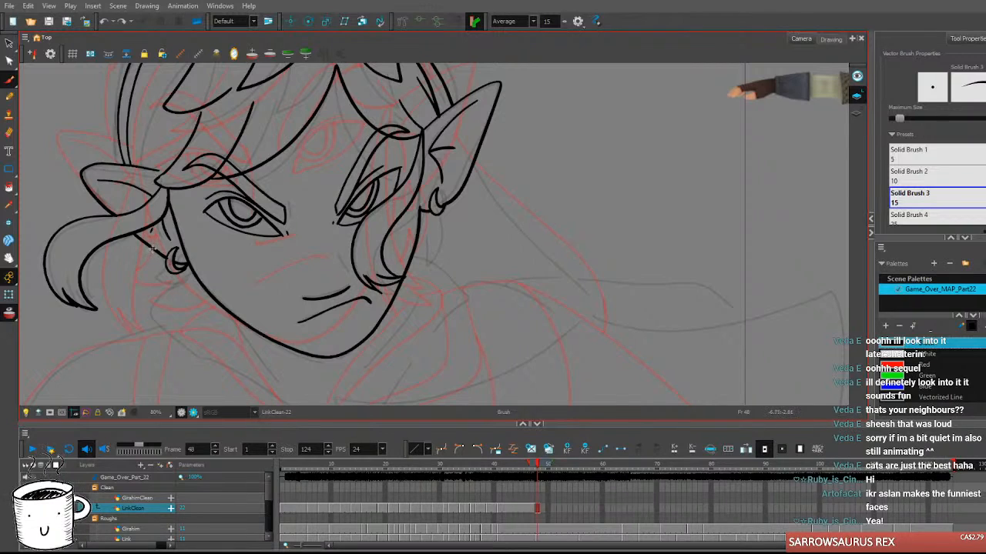
Ink the pointed hair tufts beneath the left-hand earring, ending against the jaw line.
{"action": "left_click_drag", "start_coordinate": [137, 251], "coordinate": [168, 266]}
{"action": "key", "text": "comma"}
{"action": "key", "text": "period"}
{"action": "key", "text": "ctrl+z"}
{"action": "mouse_move", "coordinate": [187, 278]}
{"action": "left_mouse_down"}
{"action": "mouse_move", "coordinate": [163, 308]}
{"action": "mouse_move", "coordinate": [215, 303]}
{"action": "left_mouse_up"}
{"action": "key", "text": "comma"}
{"action": "key", "text": "period"}
{"action": "key", "text": "ctrl+z"}
{"action": "left_click_drag", "start_coordinate": [519, 245], "coordinate": [505, 257]}
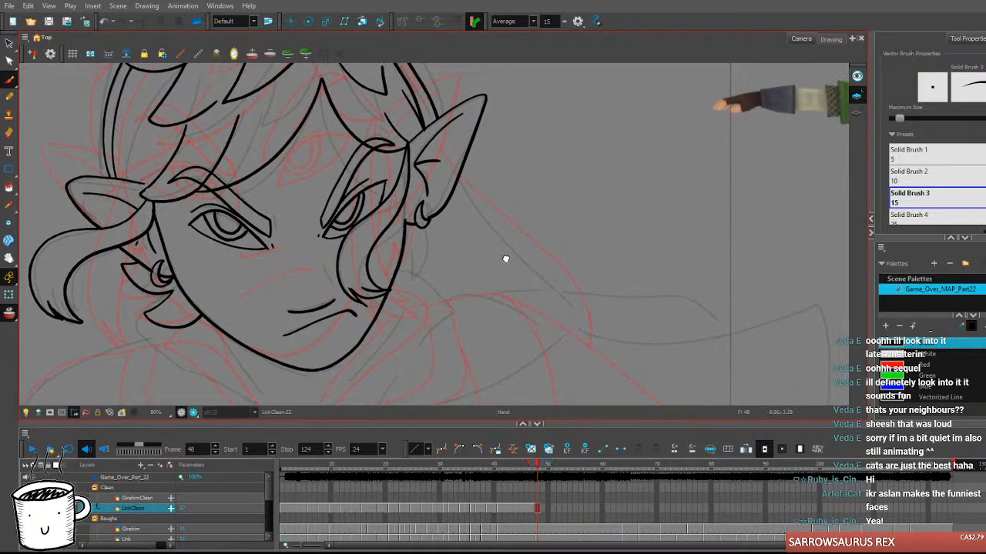
{"action": "mouse_move", "coordinate": [424, 226]}
{"action": "left_mouse_down"}
{"action": "mouse_move", "coordinate": [426, 253]}
{"action": "mouse_move", "coordinate": [405, 260]}
{"action": "left_mouse_up"}
{"action": "key", "text": "ctrl+z"}
{"action": "mouse_move", "coordinate": [426, 226]}
{"action": "left_mouse_down"}
{"action": "mouse_move", "coordinate": [452, 250]}
{"action": "mouse_move", "coordinate": [414, 252]}
{"action": "mouse_move", "coordinate": [444, 248]}
{"action": "mouse_move", "coordinate": [417, 254]}
{"action": "mouse_move", "coordinate": [426, 264]}
{"action": "mouse_move", "coordinate": [421, 254]}
{"action": "left_mouse_up"}
{"action": "key", "text": "ctrl+z"}
{"action": "key", "text": "."}
{"action": "key", "text": "ctrl+z"}
{"action": "key", "text": "ctrl+z"}
Ink the hair tufts beneath the right-hand ear, extending outward from the jaw.
{"action": "left_click_drag", "start_coordinate": [389, 285], "coordinate": [445, 279]}
{"action": "key", "text": "comma"}
{"action": "key", "text": "period"}
{"action": "key", "text": "comma"}
Examine the finished head against frame 47 with the whole scene and the character references in view.
{"action": "key", "text": "1"}
{"action": "key", "text": "1"}
{"action": "key", "text": "period"}
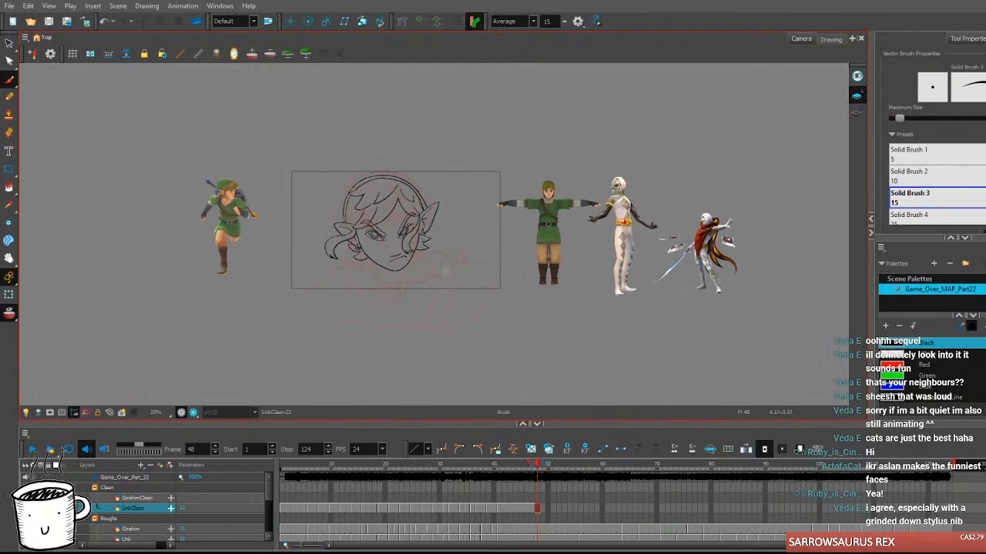
{"action": "key", "text": "comma"}
{"action": "key", "text": "period"}
{"action": "key", "text": "comma"}
{"action": "key", "text": "period"}
{"action": "key", "text": "comma"}
{"action": "key", "text": "period"}
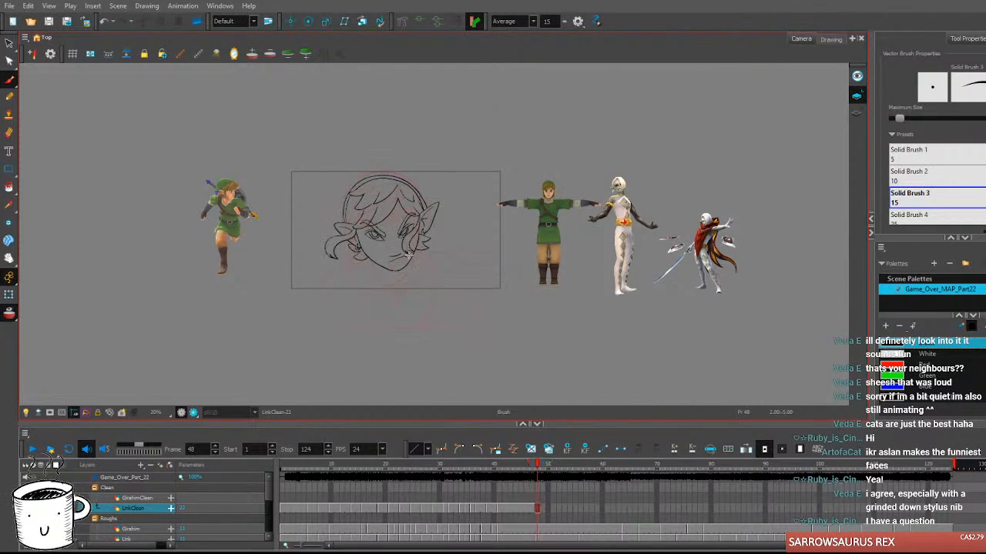
Ink the left-hand shirt collar flap's outer and inner edges, from beneath the hair tufts to a point below the chin.
{"action": "key", "text": "2"}
{"action": "key", "text": "2"}
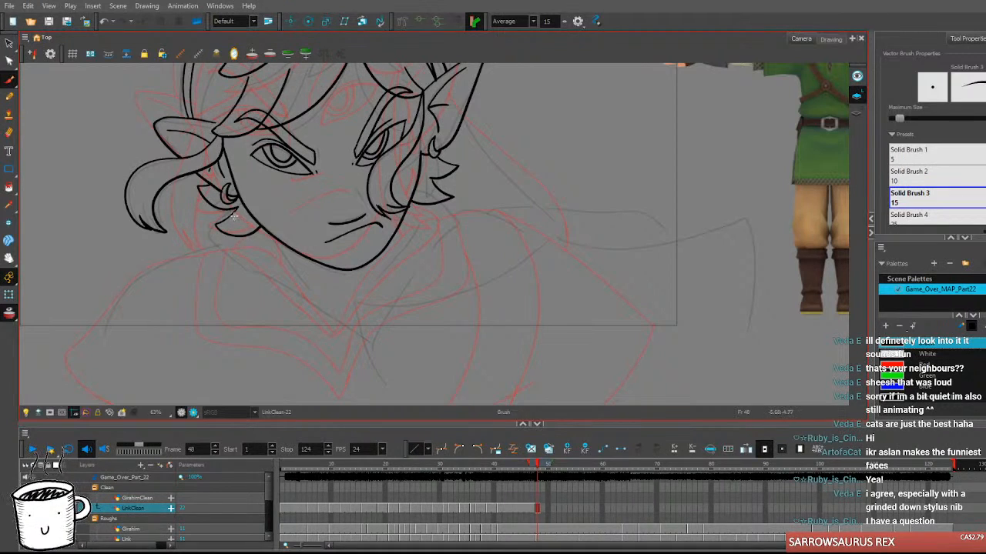
{"action": "mouse_move", "coordinate": [211, 231]}
{"action": "left_mouse_down"}
{"action": "mouse_move", "coordinate": [230, 260]}
{"action": "mouse_move", "coordinate": [350, 345]}
{"action": "left_mouse_up"}
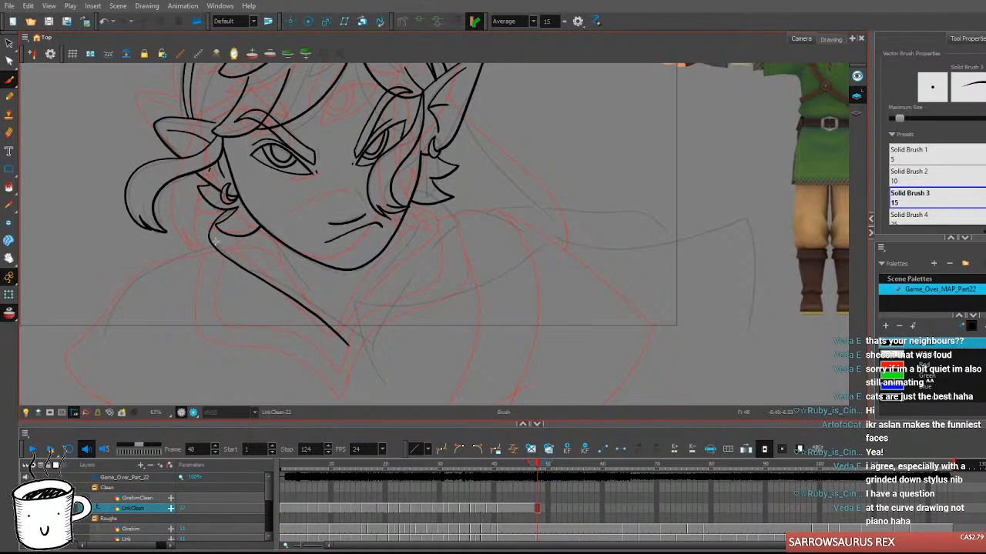
{"action": "mouse_move", "coordinate": [210, 238]}
{"action": "left_mouse_down"}
{"action": "mouse_move", "coordinate": [239, 231]}
{"action": "mouse_move", "coordinate": [267, 239]}
{"action": "left_mouse_up"}
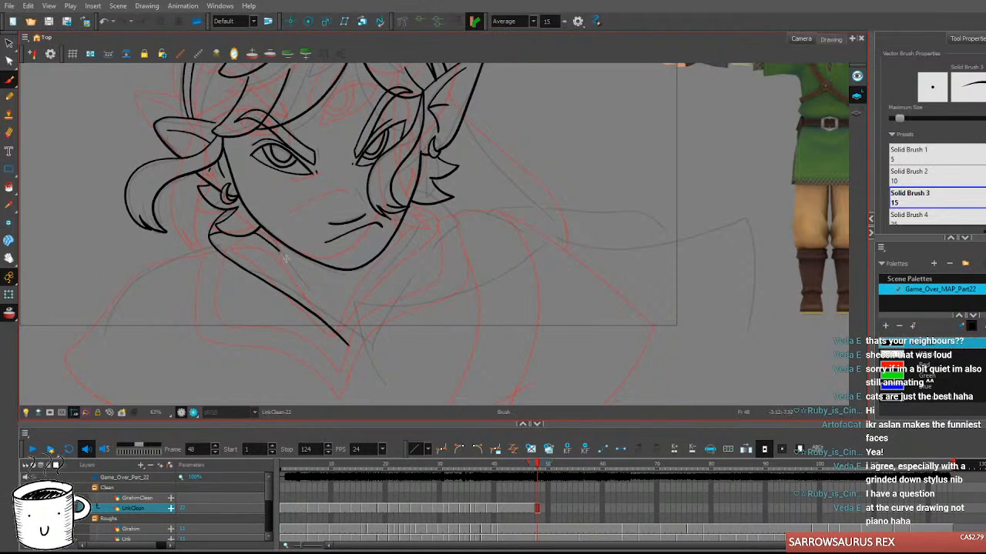
{"action": "key", "text": "period"}
{"action": "key", "text": "comma"}
{"action": "key", "text": "period"}
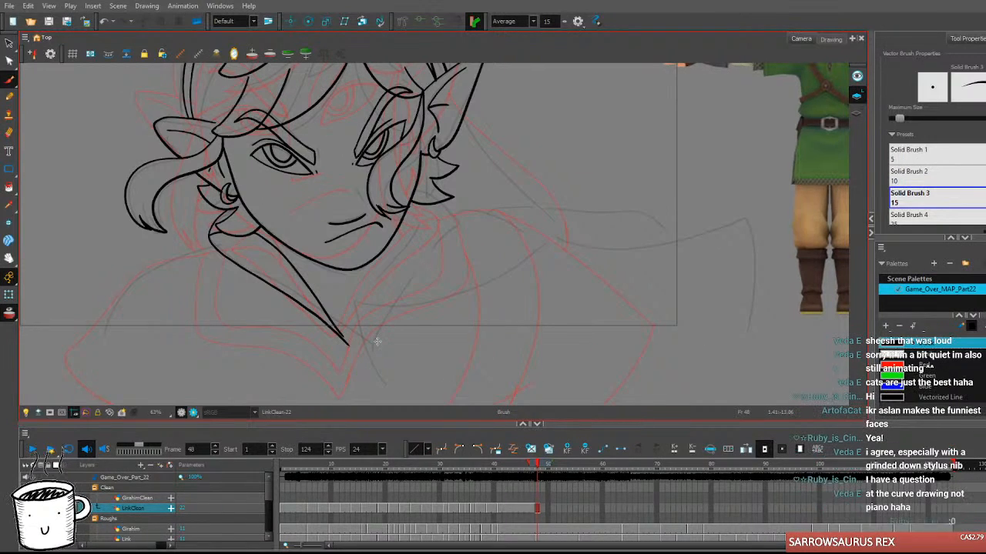
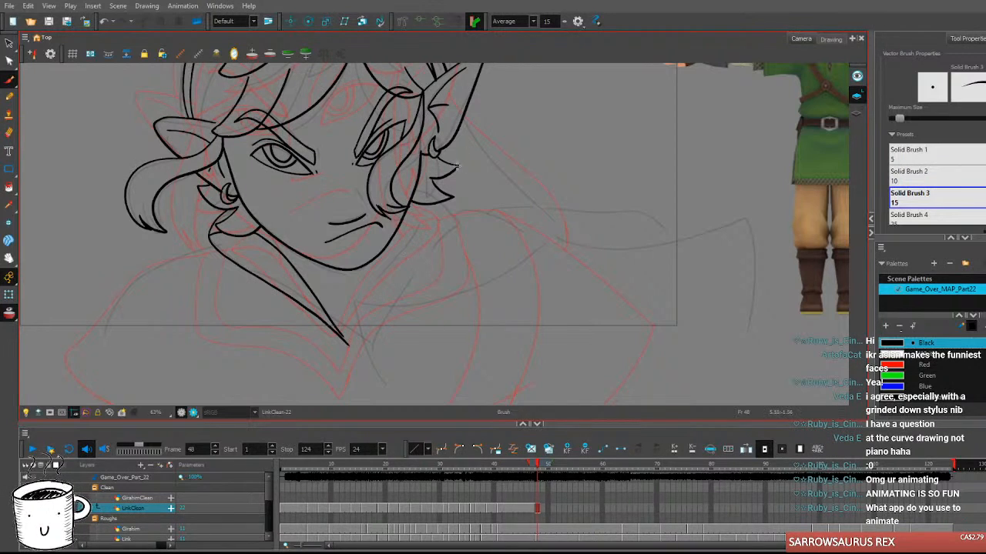
Ink the right-hand shirt collar flap, its edges running from the jaw-side hair down to the V-shaped point.
{"action": "left_click_drag", "start_coordinate": [455, 212], "coordinate": [428, 241]}
{"action": "key", "text": "ctrl+z"}
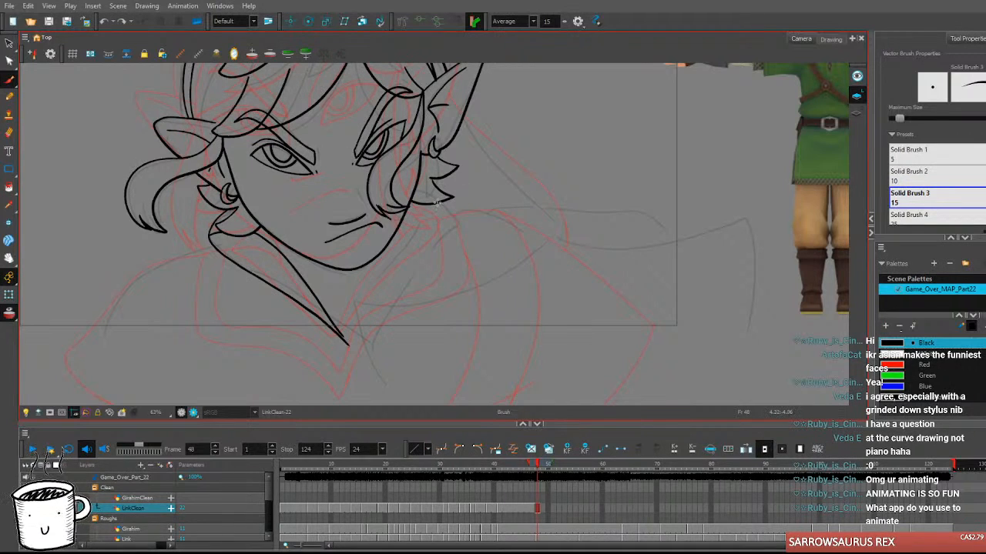
{"action": "left_click_drag", "start_coordinate": [451, 205], "coordinate": [348, 348]}
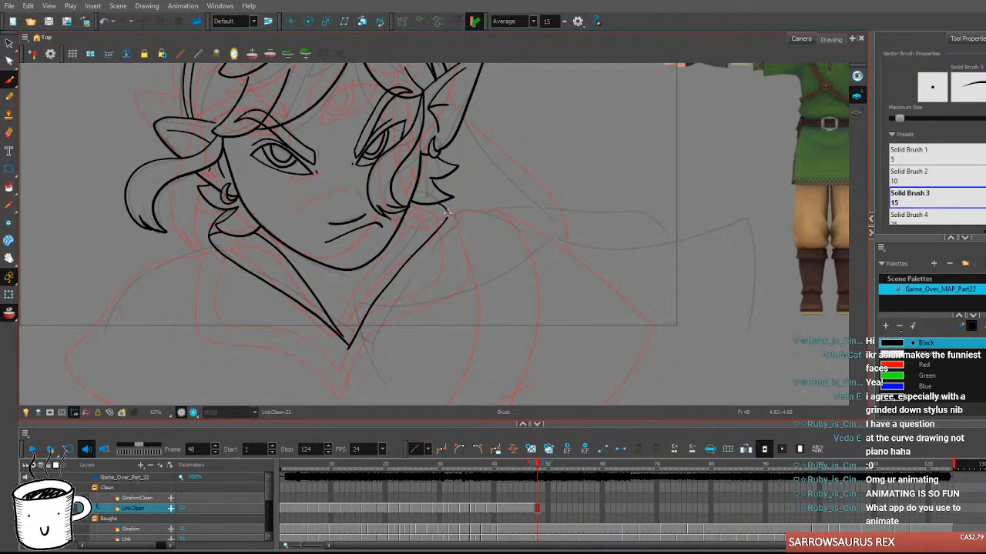
{"action": "mouse_move", "coordinate": [448, 213]}
{"action": "left_mouse_down"}
{"action": "mouse_move", "coordinate": [455, 224]}
{"action": "mouse_move", "coordinate": [399, 248]}
{"action": "mouse_move", "coordinate": [352, 358]}
{"action": "left_mouse_up"}
{"action": "key", "text": "ctrl+z"}
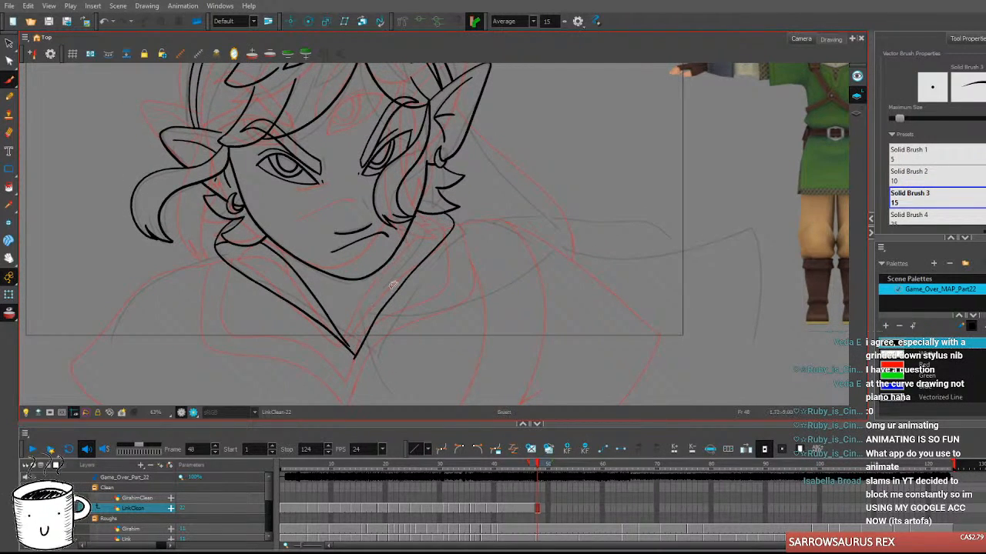
{"action": "mouse_move", "coordinate": [453, 223]}
{"action": "left_mouse_down"}
{"action": "mouse_move", "coordinate": [427, 223]}
{"action": "mouse_move", "coordinate": [395, 248]}
{"action": "mouse_move", "coordinate": [355, 360]}
{"action": "left_mouse_up"}
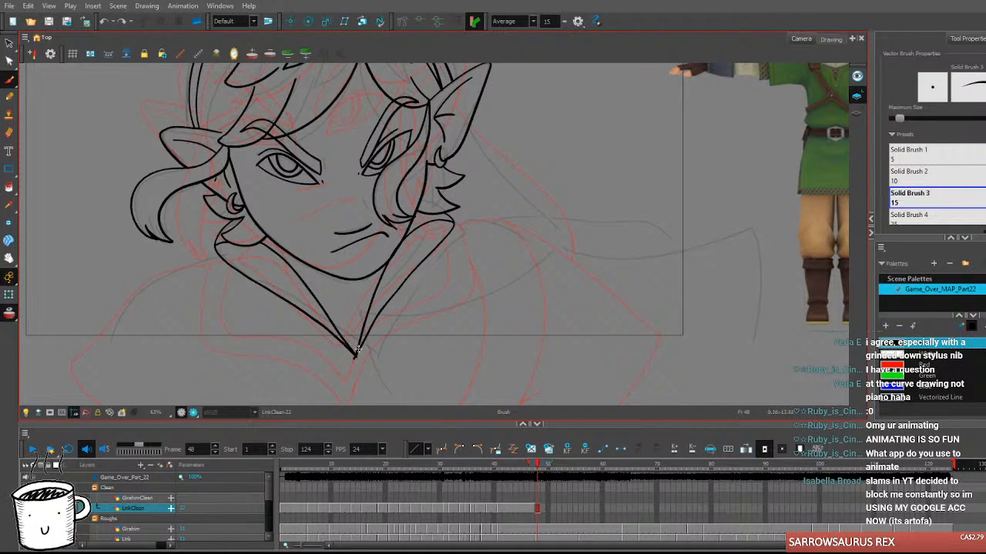
{"action": "key", "text": "comma"}
{"action": "key", "text": "period"}
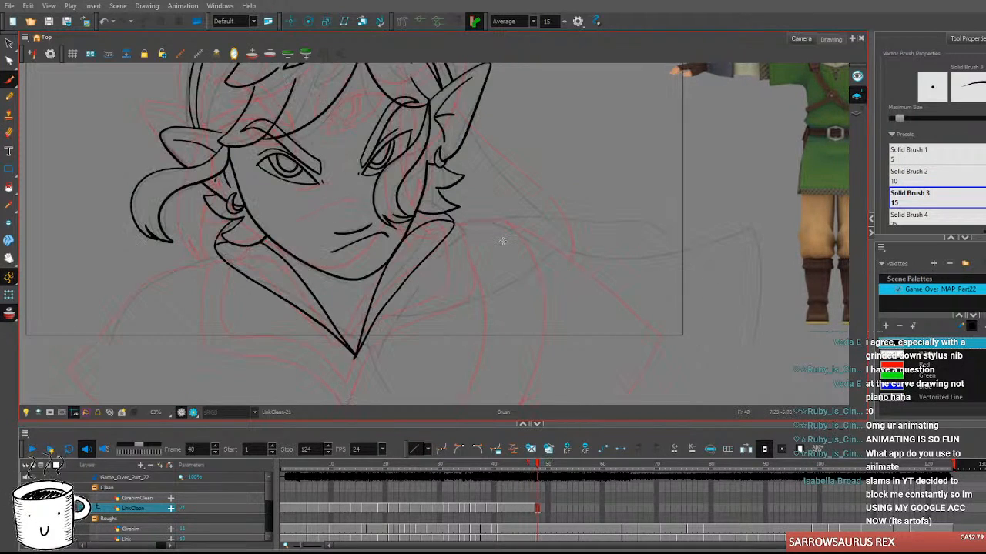
{"action": "left_click_drag", "start_coordinate": [488, 255], "coordinate": [499, 257]}
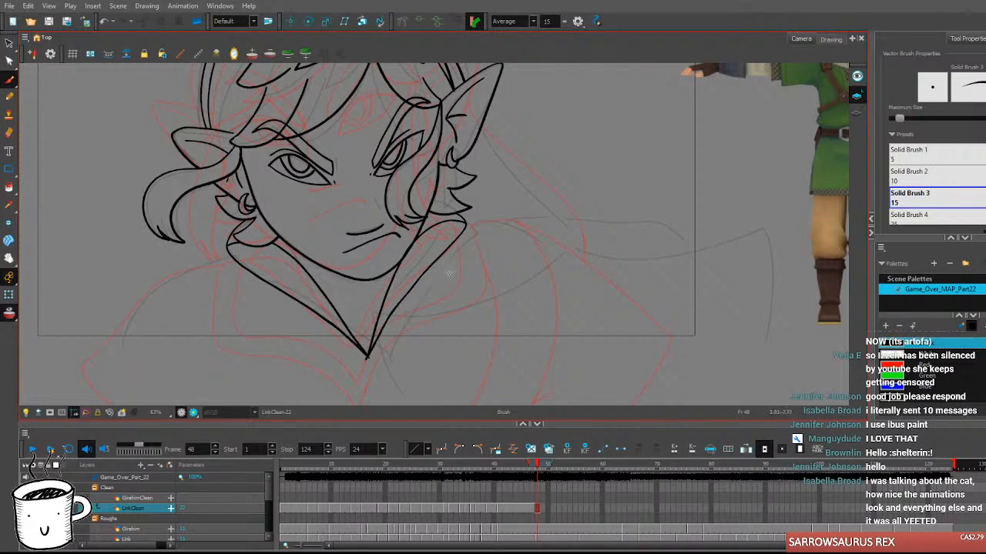
{"action": "key", "text": "comma"}
{"action": "key", "text": "period"}
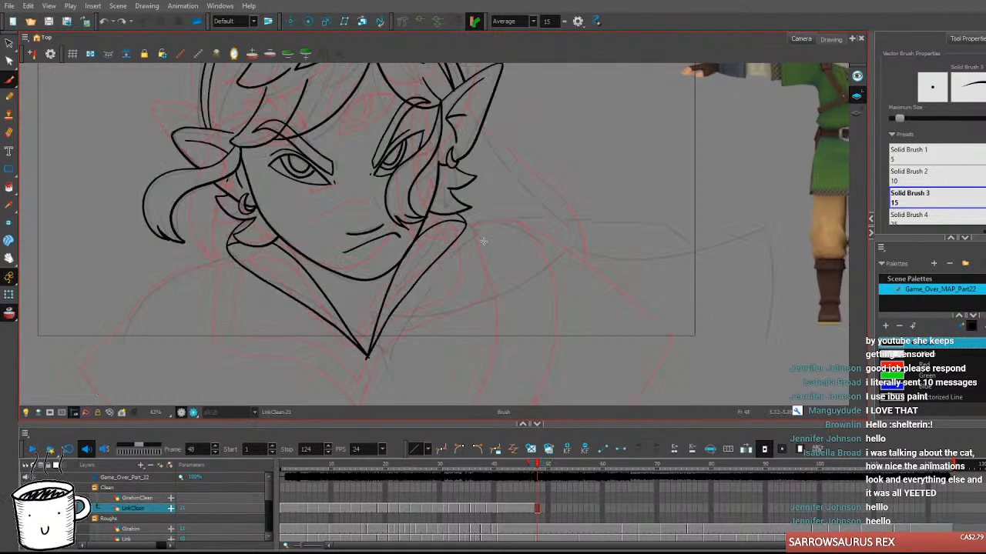
{"action": "left_click_drag", "start_coordinate": [465, 224], "coordinate": [479, 305]}
{"action": "key", "text": "ctrl+z"}
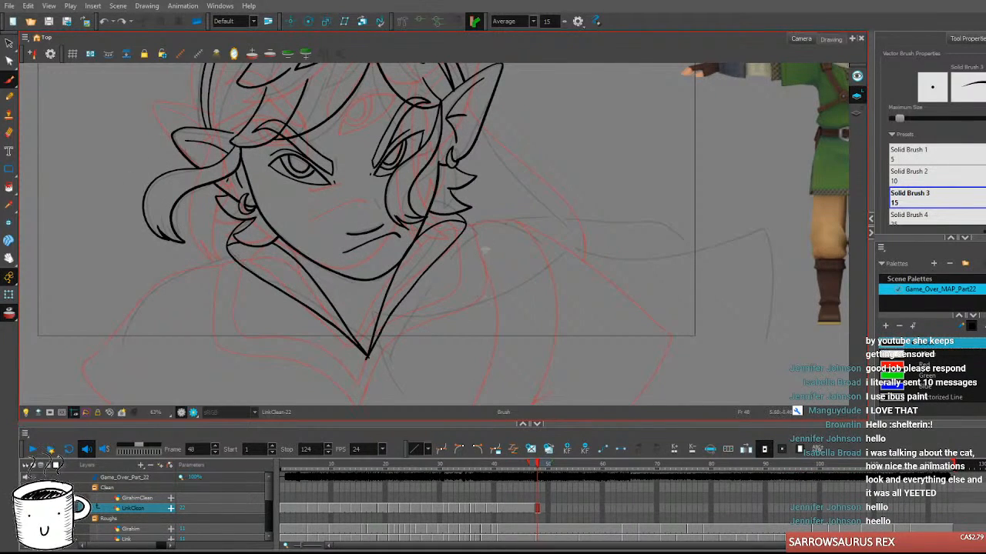
{"action": "mouse_move", "coordinate": [466, 222]}
{"action": "left_mouse_down"}
{"action": "mouse_move", "coordinate": [482, 252]}
{"action": "mouse_move", "coordinate": [482, 290]}
{"action": "mouse_move", "coordinate": [423, 315]}
{"action": "mouse_move", "coordinate": [364, 368]}
{"action": "left_mouse_up"}
{"action": "key", "text": "comma"}
{"action": "key", "text": "period"}
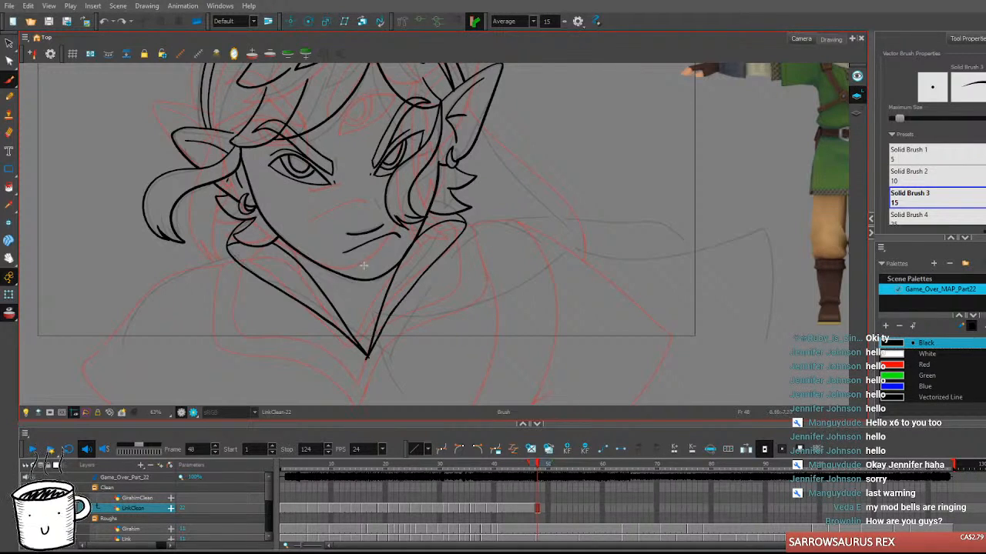
Ink the outer and inner lines of the tunic's neckline trim on the left-hand side, and compare with the adjacent frames.
{"action": "mouse_move", "coordinate": [222, 258]}
{"action": "left_mouse_down"}
{"action": "mouse_move", "coordinate": [209, 339]}
{"action": "mouse_move", "coordinate": [302, 362]}
{"action": "mouse_move", "coordinate": [341, 381]}
{"action": "mouse_move", "coordinate": [363, 425]}
{"action": "left_mouse_up"}
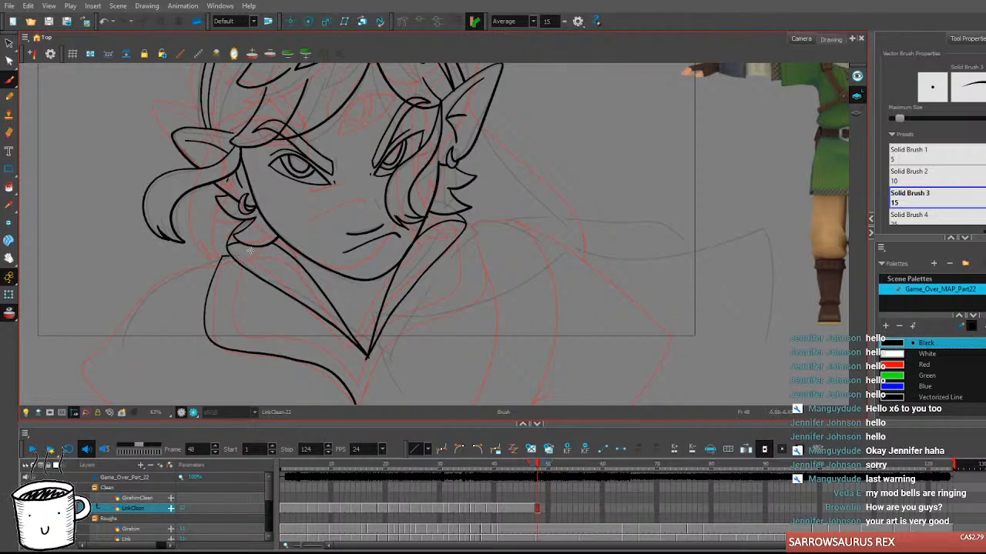
{"action": "mouse_move", "coordinate": [235, 262]}
{"action": "left_mouse_down"}
{"action": "mouse_move", "coordinate": [227, 314]}
{"action": "mouse_move", "coordinate": [239, 334]}
{"action": "mouse_move", "coordinate": [317, 343]}
{"action": "mouse_move", "coordinate": [348, 362]}
{"action": "left_mouse_up"}
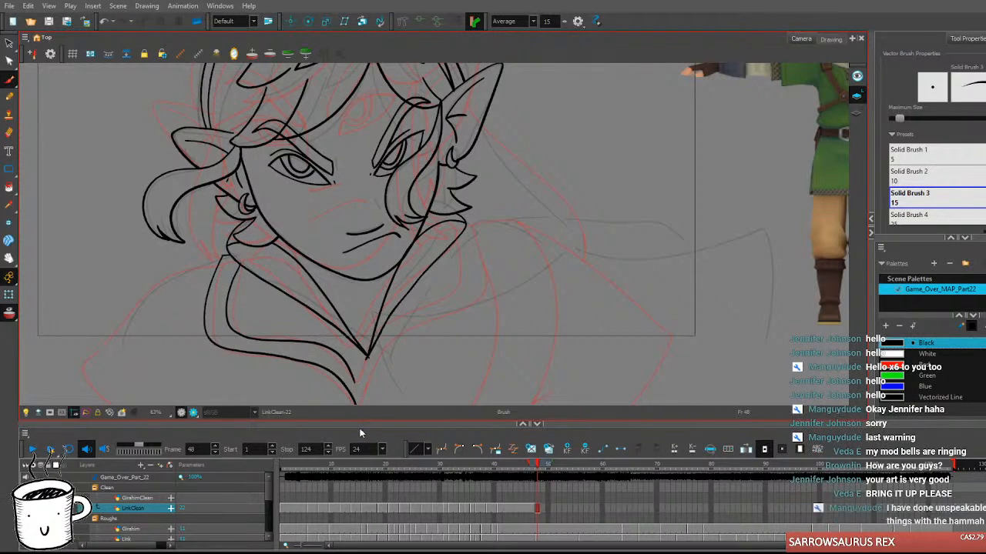
{"action": "key", "text": "period"}
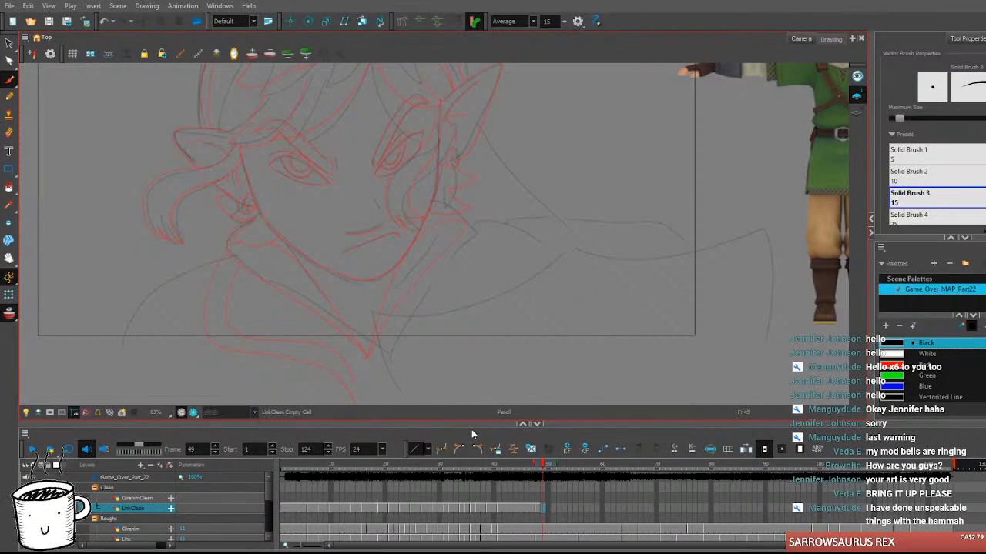
{"action": "key", "text": "comma"}
{"action": "key", "text": "comma"}
{"action": "key", "text": "period"}
{"action": "key", "text": "period"}
{"action": "key", "text": "comma"}
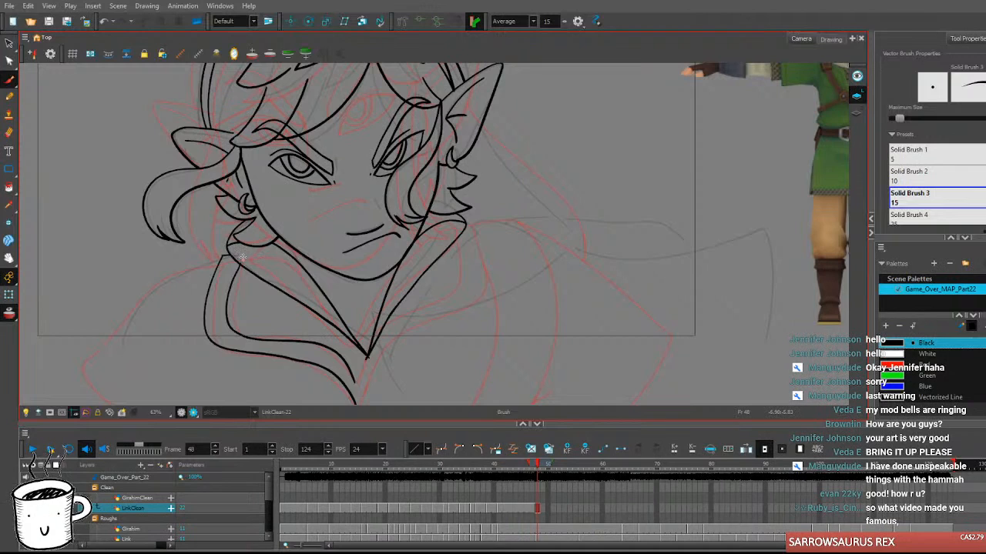
{"action": "left_click_drag", "start_coordinate": [241, 258], "coordinate": [256, 261]}
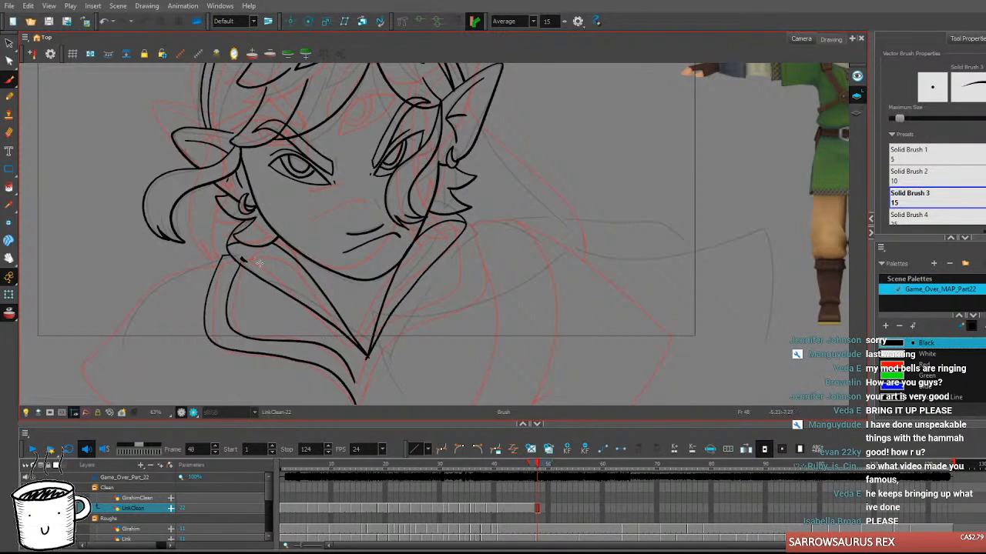
{"action": "key", "text": "e"}
{"action": "left_click_drag", "start_coordinate": [244, 259], "coordinate": [239, 258]}
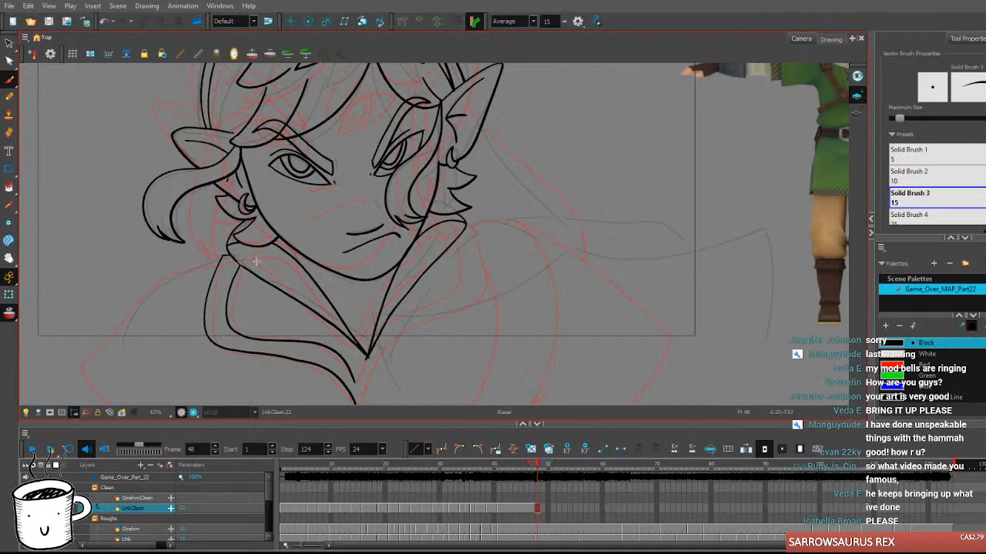
{"action": "key", "text": "b"}
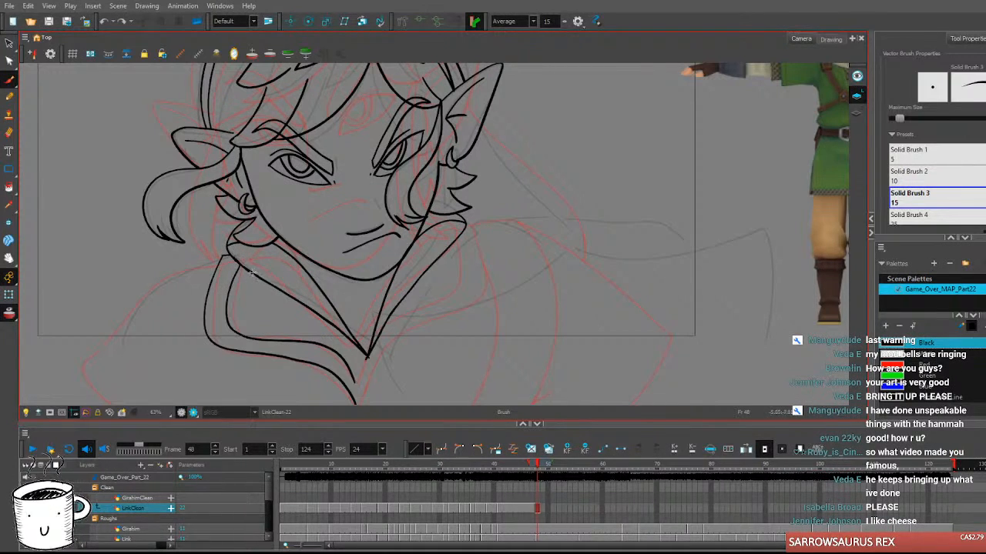
Ink the two neckline trim lines on the right-hand side, joining them to the left-hand lines in points below the collar.
{"action": "left_click_drag", "start_coordinate": [547, 286], "coordinate": [537, 287]}
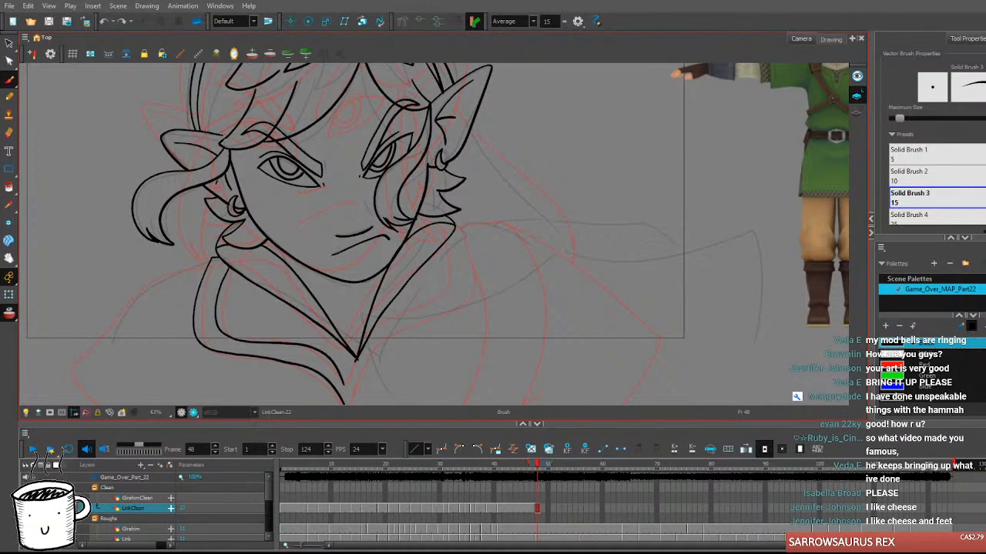
{"action": "left_click", "coordinate": [467, 227]}
{"action": "key", "text": "ctrl+z"}
{"action": "mouse_move", "coordinate": [455, 227]}
{"action": "left_mouse_down"}
{"action": "mouse_move", "coordinate": [472, 230]}
{"action": "mouse_move", "coordinate": [471, 301]}
{"action": "left_mouse_up"}
{"action": "key", "text": "ctrl+z"}
{"action": "mouse_move", "coordinate": [455, 227]}
{"action": "left_mouse_down"}
{"action": "mouse_move", "coordinate": [472, 226]}
{"action": "mouse_move", "coordinate": [483, 245]}
{"action": "mouse_move", "coordinate": [468, 291]}
{"action": "mouse_move", "coordinate": [428, 311]}
{"action": "left_mouse_up"}
{"action": "mouse_move", "coordinate": [365, 364]}
{"action": "left_mouse_down"}
{"action": "mouse_move", "coordinate": [346, 411]}
{"action": "mouse_move", "coordinate": [348, 371]}
{"action": "mouse_move", "coordinate": [345, 385]}
{"action": "mouse_move", "coordinate": [389, 320]}
{"action": "mouse_move", "coordinate": [456, 270]}
{"action": "mouse_move", "coordinate": [458, 230]}
{"action": "mouse_move", "coordinate": [450, 279]}
{"action": "mouse_move", "coordinate": [379, 332]}
{"action": "mouse_move", "coordinate": [344, 386]}
{"action": "left_mouse_up"}
{"action": "key", "text": "ctrl+z"}
{"action": "key", "text": "ctrl+z"}
Flip between frames 47 and 48 to examine the collar and neckline, including a wider view of the drawing.
{"action": "key", "text": "comma"}
{"action": "key", "text": "period"}
{"action": "key", "text": "comma"}
{"action": "key", "text": "period"}
{"action": "scroll", "coordinate": [431, 269], "scroll_direction": "down", "scroll_amount": 4}
{"action": "key", "text": "comma"}
{"action": "key", "text": "period"}
Ink the left-hand shoulder contour from the neckline trim outward, curving around the lower outer corner.
{"action": "scroll", "coordinate": [435, 315], "scroll_direction": "up", "scroll_amount": 1}
{"action": "scroll", "coordinate": [434, 314], "scroll_direction": "up", "scroll_amount": 3}
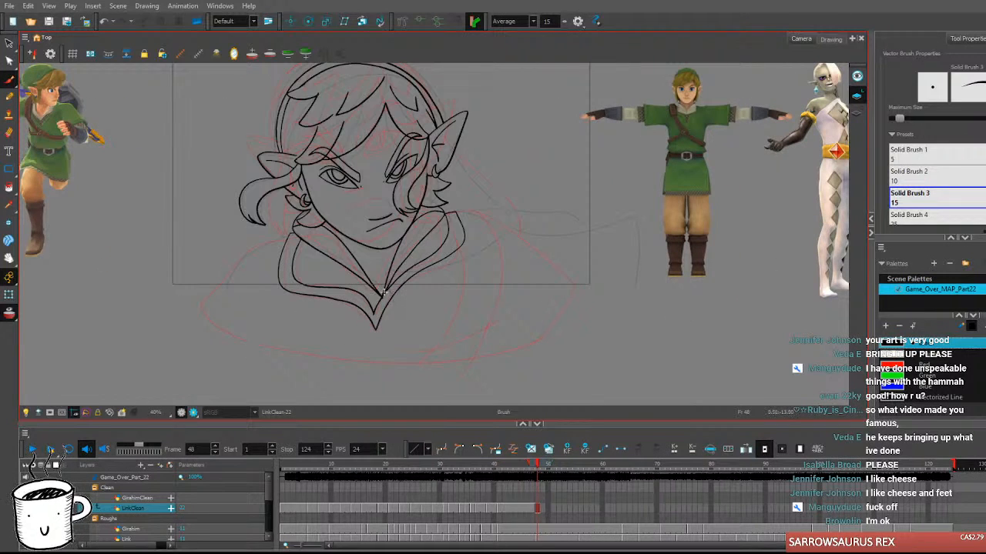
{"action": "scroll", "coordinate": [383, 291], "scroll_direction": "up", "scroll_amount": 1}
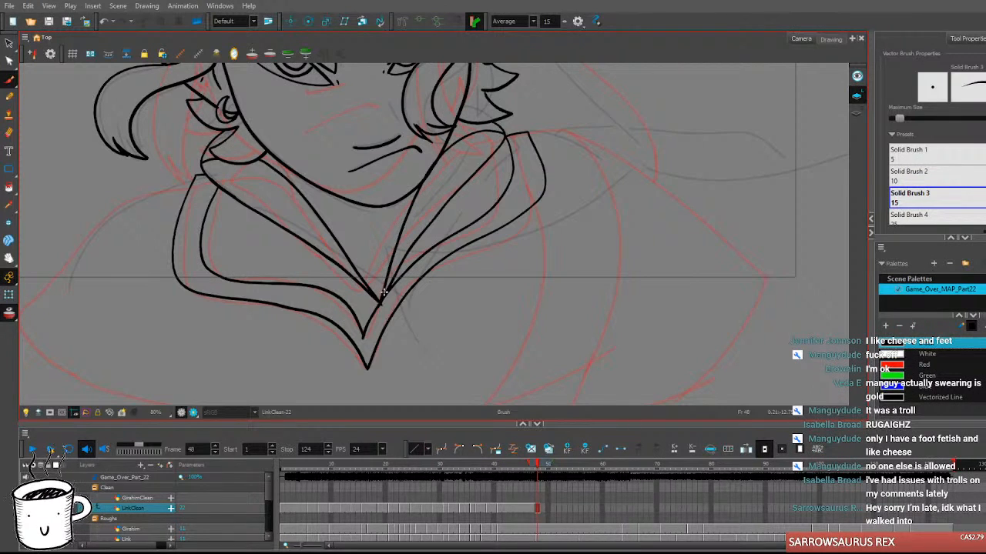
{"action": "left_click_drag", "start_coordinate": [340, 283], "coordinate": [482, 261]}
{"action": "mouse_move", "coordinate": [334, 158]}
{"action": "left_mouse_down"}
{"action": "mouse_move", "coordinate": [214, 229]}
{"action": "mouse_move", "coordinate": [188, 344]}
{"action": "left_mouse_up"}
{"action": "key", "text": "ctrl+z"}
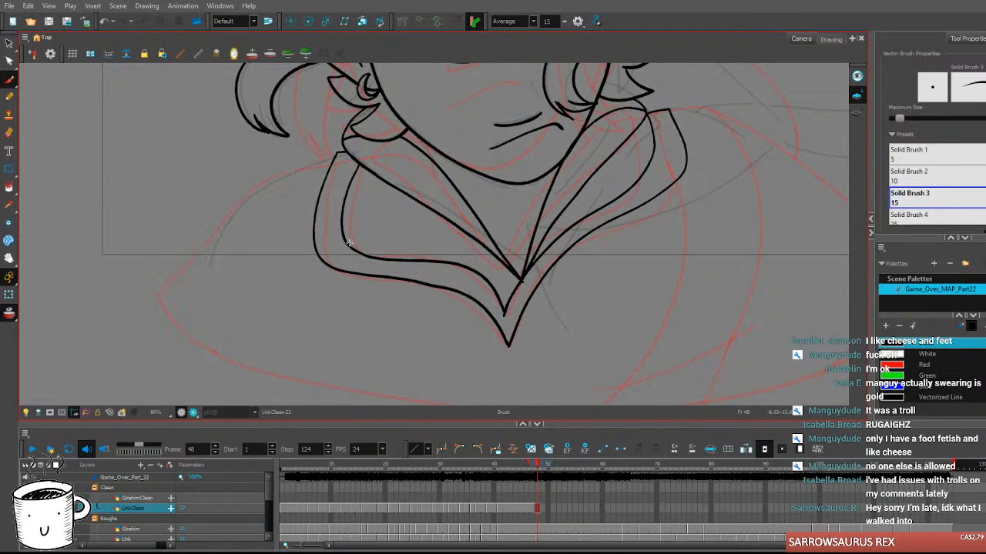
{"action": "mouse_move", "coordinate": [335, 154]}
{"action": "left_mouse_down"}
{"action": "mouse_move", "coordinate": [286, 164]}
{"action": "mouse_move", "coordinate": [182, 259]}
{"action": "mouse_move", "coordinate": [183, 333]}
{"action": "left_mouse_up"}
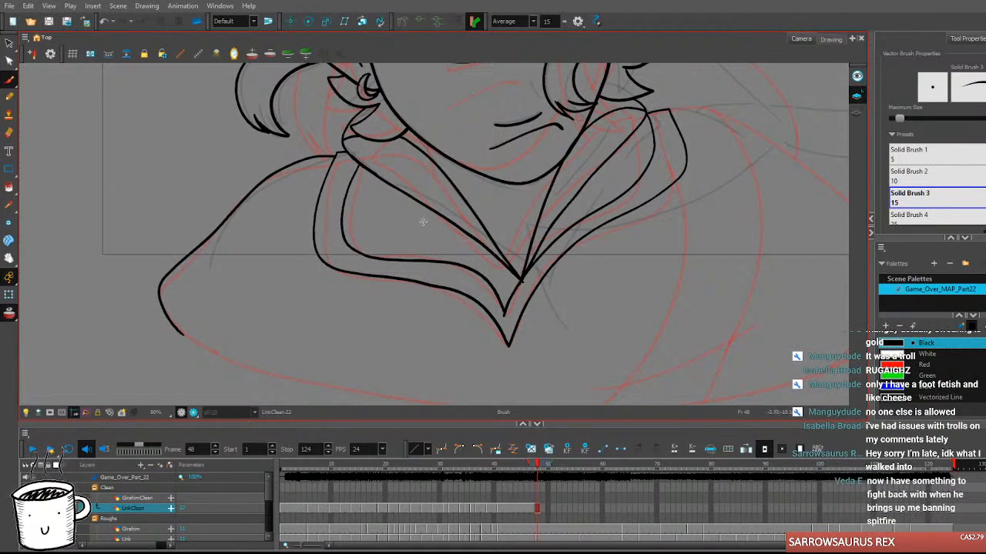
Ink the two long curved lines running down the chest from the right-hand side of the neckline, and check them against frame 47.
{"action": "scroll", "coordinate": [421, 223], "scroll_direction": "down", "scroll_amount": 3}
{"action": "left_click_drag", "start_coordinate": [580, 262], "coordinate": [418, 273]}
{"action": "scroll", "coordinate": [422, 225], "scroll_direction": "up", "scroll_amount": 1}
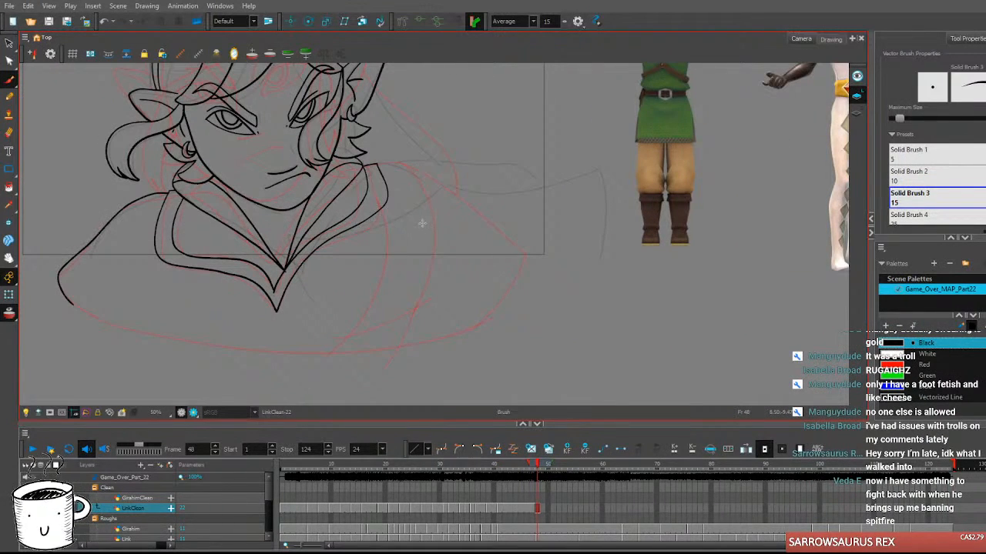
{"action": "mouse_move", "coordinate": [360, 127]}
{"action": "left_mouse_down"}
{"action": "mouse_move", "coordinate": [433, 223]}
{"action": "mouse_move", "coordinate": [428, 282]}
{"action": "left_mouse_up"}
{"action": "key", "text": "ctrl+z"}
{"action": "mouse_move", "coordinate": [374, 163]}
{"action": "left_mouse_down"}
{"action": "mouse_move", "coordinate": [406, 160]}
{"action": "mouse_move", "coordinate": [434, 188]}
{"action": "mouse_move", "coordinate": [416, 323]}
{"action": "left_mouse_up"}
{"action": "mouse_move", "coordinate": [389, 196]}
{"action": "left_mouse_down"}
{"action": "mouse_move", "coordinate": [365, 316]}
{"action": "mouse_move", "coordinate": [332, 351]}
{"action": "left_mouse_up"}
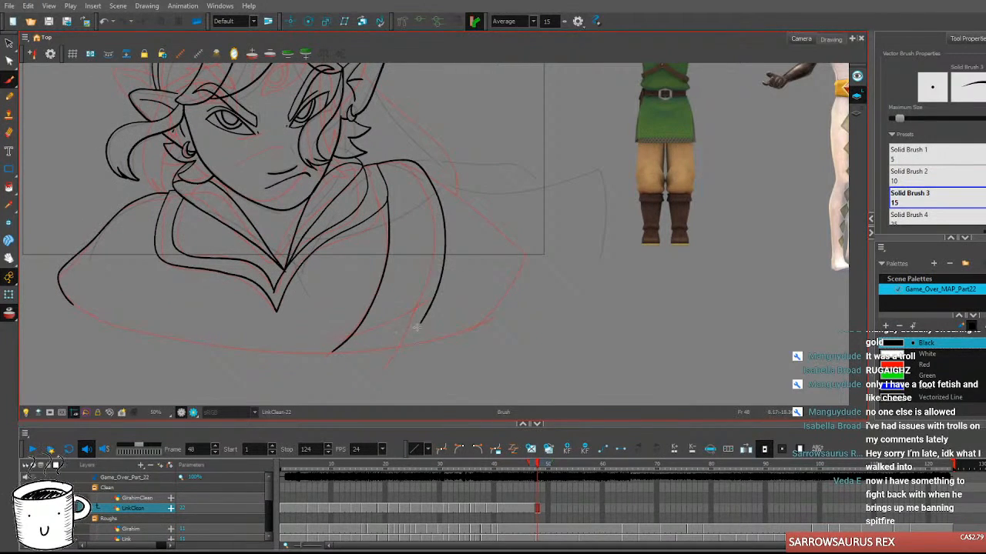
{"action": "key", "text": "comma"}
{"action": "key", "text": "period"}
{"action": "key", "text": "comma"}
{"action": "key", "text": "period"}
Ink the right-hand shoulder's upper contour, extending outward from the outer chest curve and bending down at the end.
{"action": "left_click_drag", "start_coordinate": [521, 290], "coordinate": [557, 323]}
{"action": "mouse_move", "coordinate": [450, 193]}
{"action": "left_mouse_down"}
{"action": "mouse_move", "coordinate": [501, 194]}
{"action": "mouse_move", "coordinate": [585, 251]}
{"action": "left_mouse_up"}
{"action": "key", "text": "comma"}
{"action": "key", "text": "period"}
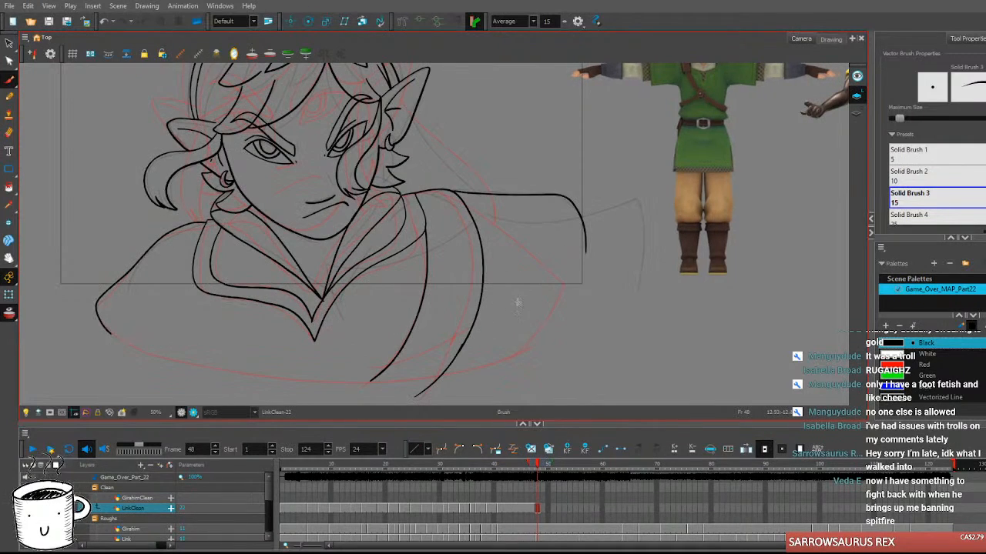
Ink the torso's long bottom curve and close the right-hand shoulder contour down into it.
{"action": "mouse_move", "coordinate": [109, 332]}
{"action": "left_mouse_down"}
{"action": "mouse_move", "coordinate": [262, 377]}
{"action": "mouse_move", "coordinate": [531, 335]}
{"action": "left_mouse_up"}
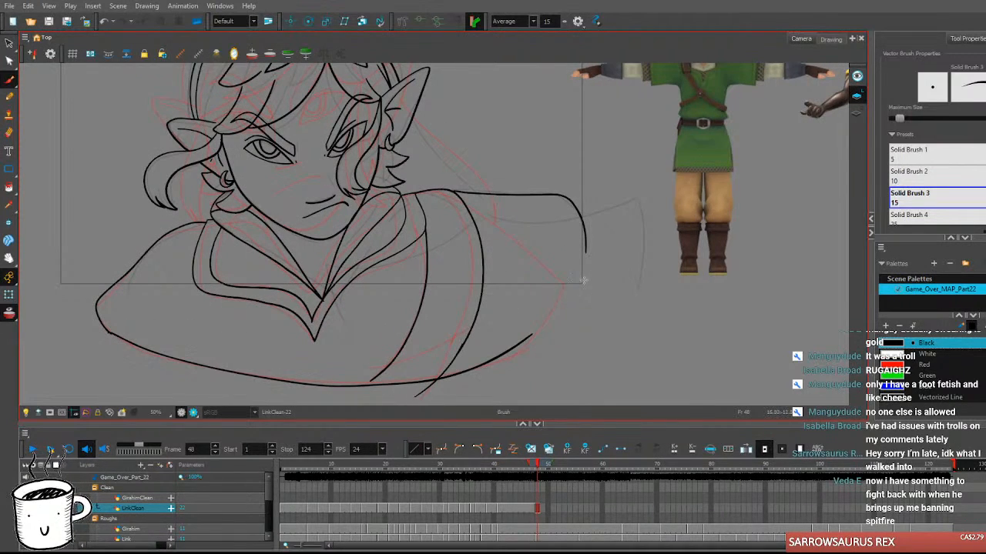
{"action": "left_click_drag", "start_coordinate": [585, 250], "coordinate": [516, 366]}
{"action": "key", "text": "ctrl+z"}
{"action": "mouse_move", "coordinate": [585, 250]}
{"action": "left_mouse_down"}
{"action": "mouse_move", "coordinate": [569, 338]}
{"action": "mouse_move", "coordinate": [501, 362]}
{"action": "left_mouse_up"}
{"action": "key", "text": "ctrl+z"}
{"action": "key", "text": "ctrl+z"}
{"action": "mouse_move", "coordinate": [585, 246]}
{"action": "left_mouse_down"}
{"action": "mouse_move", "coordinate": [584, 287]}
{"action": "mouse_move", "coordinate": [486, 355]}
{"action": "left_mouse_up"}
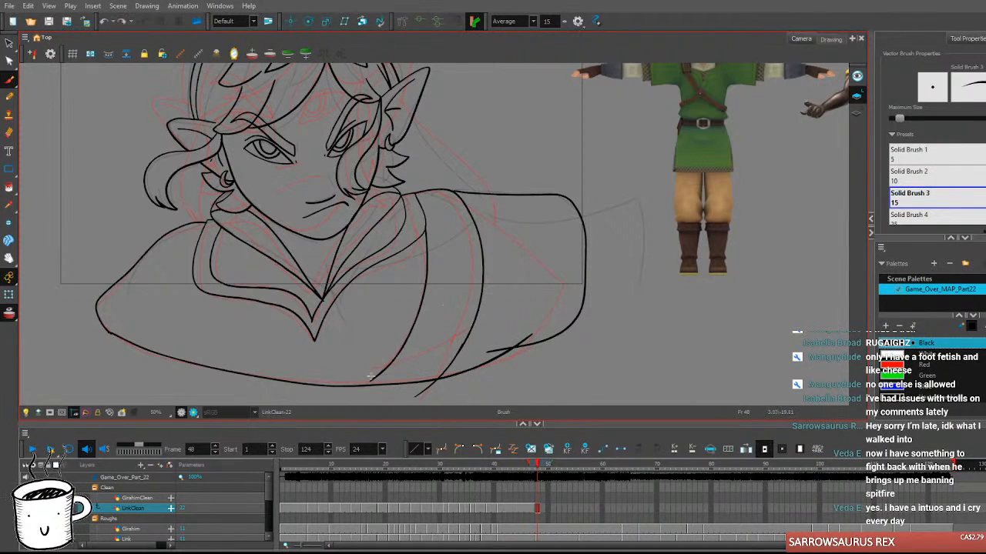
Extend the inner chest curve slightly past the torso's bottom line and compare the drawing with frame 47.
{"action": "left_click_drag", "start_coordinate": [372, 378], "coordinate": [339, 395]}
{"action": "key", "text": "ctrl+z"}
{"action": "key", "text": "comma"}
{"action": "key", "text": "period"}
{"action": "key", "text": "comma"}
{"action": "key", "text": "period"}
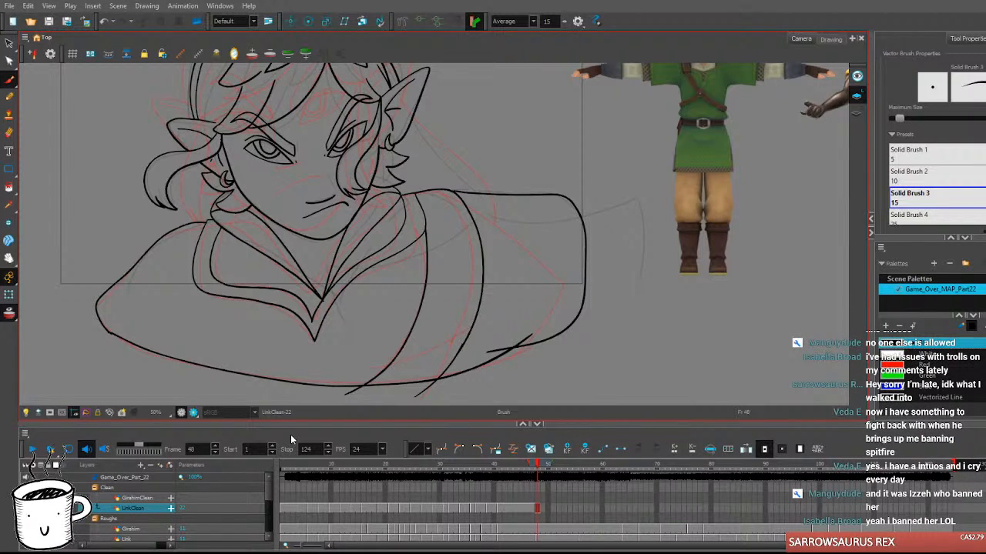
{"action": "left_click_drag", "start_coordinate": [378, 305], "coordinate": [424, 357]}
{"action": "key", "text": "ctrl+z"}
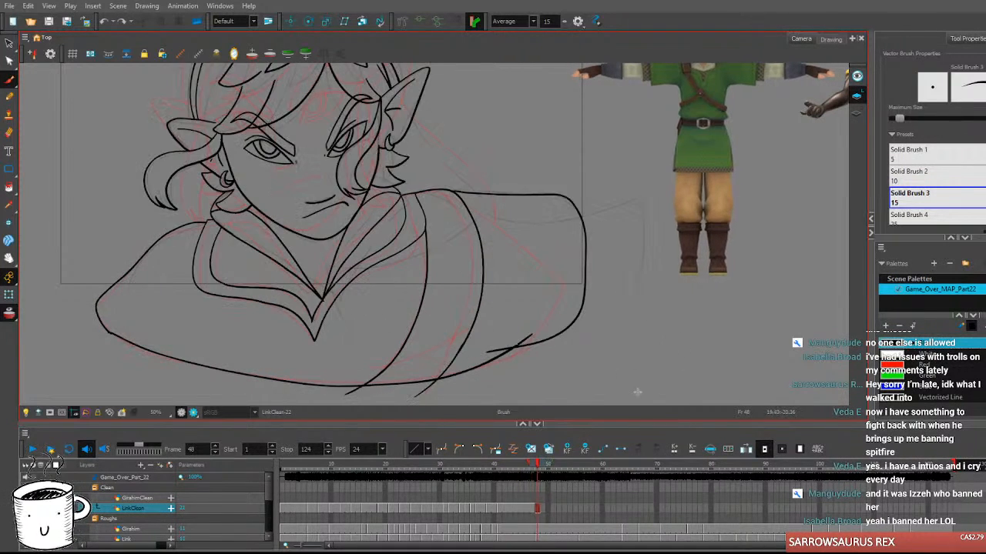
Extend the frame 48 drawing's exposure on the LinkClean layer through frame 56.
{"action": "left_click_drag", "start_coordinate": [542, 508], "coordinate": [572, 512]}
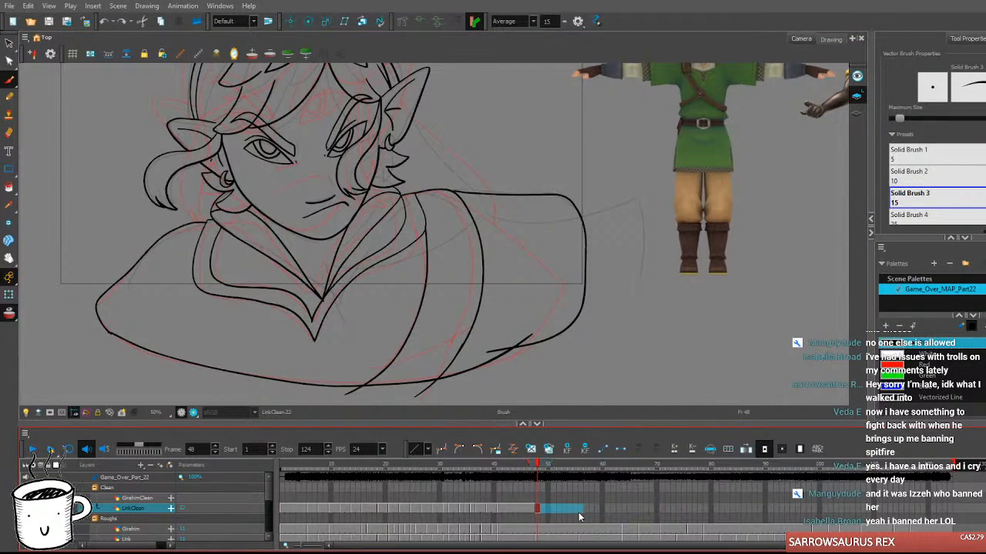
{"action": "left_click", "coordinate": [582, 509]}
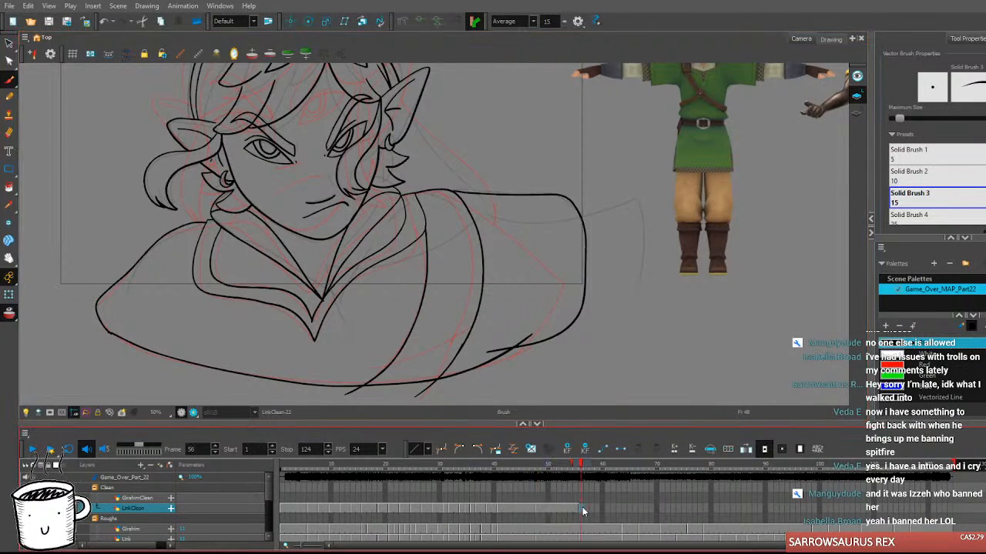
Create a blank drawing at frame 56 on the LinkClean layer over the onion-skinned previous pose and rough sketch.
{"action": "left_click", "coordinate": [532, 449]}
{"action": "mouse_move", "coordinate": [560, 468]}
{"action": "left_mouse_down"}
{"action": "mouse_move", "coordinate": [539, 468]}
{"action": "mouse_move", "coordinate": [579, 468]}
{"action": "left_mouse_up"}
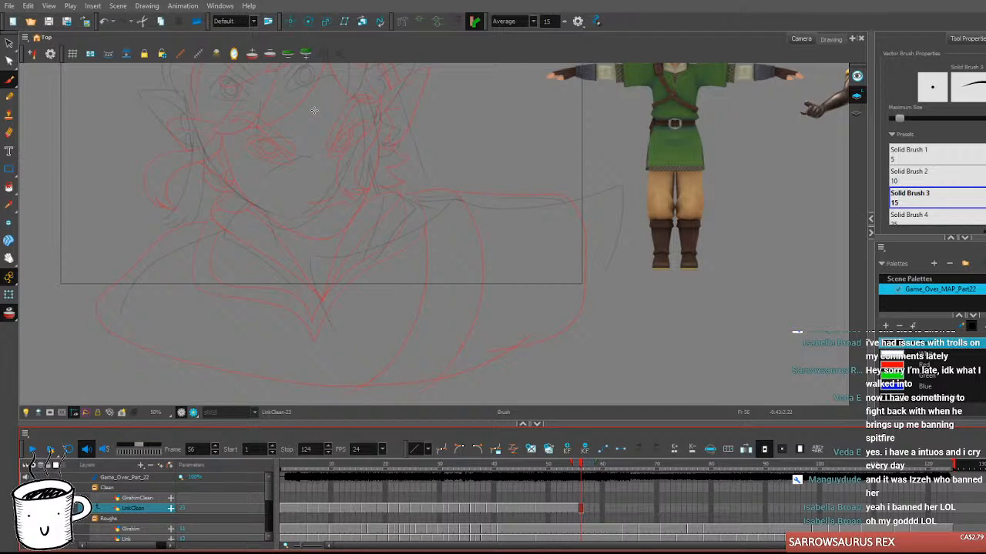
{"action": "scroll", "coordinate": [316, 125], "scroll_direction": "down", "scroll_amount": 4}
{"action": "scroll", "coordinate": [283, 79], "scroll_direction": "up", "scroll_amount": 6}
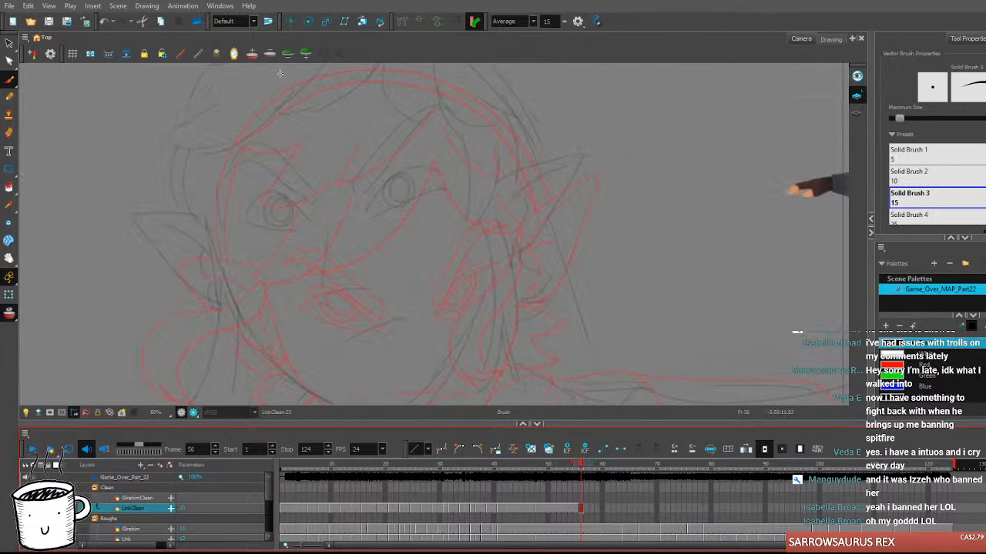
{"action": "scroll", "coordinate": [336, 336], "scroll_direction": "down", "scroll_amount": 4}
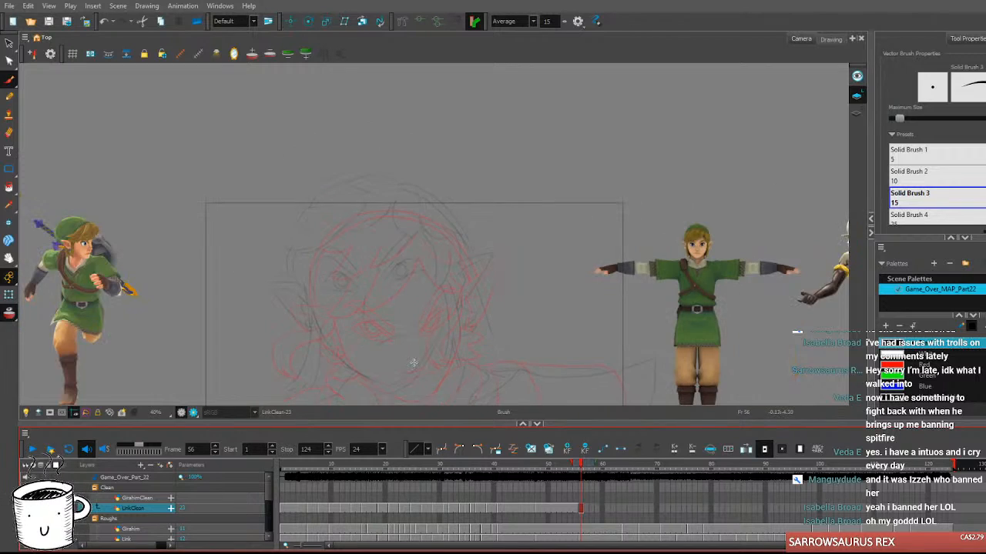
Ink the right-hand eyebrow as a closed, tapered shape sloping down toward the nose, following the rough sketch.
{"action": "scroll", "coordinate": [414, 363], "scroll_direction": "up", "scroll_amount": 4}
{"action": "mouse_move", "coordinate": [324, 156]}
{"action": "left_mouse_down"}
{"action": "mouse_move", "coordinate": [330, 198]}
{"action": "mouse_move", "coordinate": [320, 187]}
{"action": "left_mouse_up"}
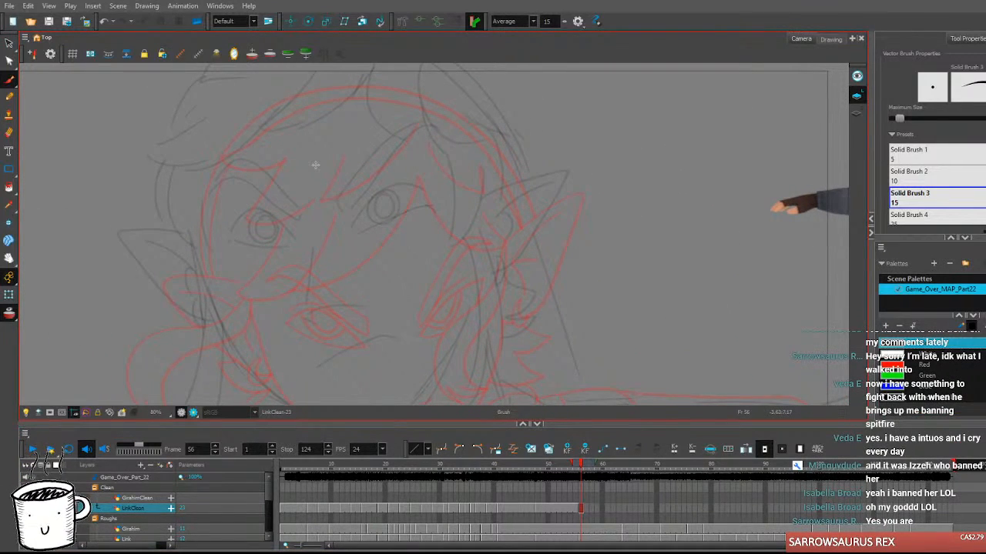
{"action": "mouse_move", "coordinate": [342, 213]}
{"action": "left_mouse_down"}
{"action": "mouse_move", "coordinate": [336, 198]}
{"action": "mouse_move", "coordinate": [352, 172]}
{"action": "mouse_move", "coordinate": [428, 128]}
{"action": "left_mouse_up"}
{"action": "key", "text": "ctrl+z"}
{"action": "mouse_move", "coordinate": [336, 198]}
{"action": "left_mouse_down"}
{"action": "mouse_move", "coordinate": [395, 134]}
{"action": "mouse_move", "coordinate": [434, 121]}
{"action": "left_mouse_up"}
{"action": "key", "text": "ctrl+z"}
{"action": "left_click_drag", "start_coordinate": [336, 204], "coordinate": [413, 124]}
{"action": "key", "text": "ctrl+z"}
{"action": "mouse_move", "coordinate": [337, 205]}
{"action": "left_mouse_down"}
{"action": "mouse_move", "coordinate": [398, 133]}
{"action": "mouse_move", "coordinate": [439, 126]}
{"action": "left_mouse_up"}
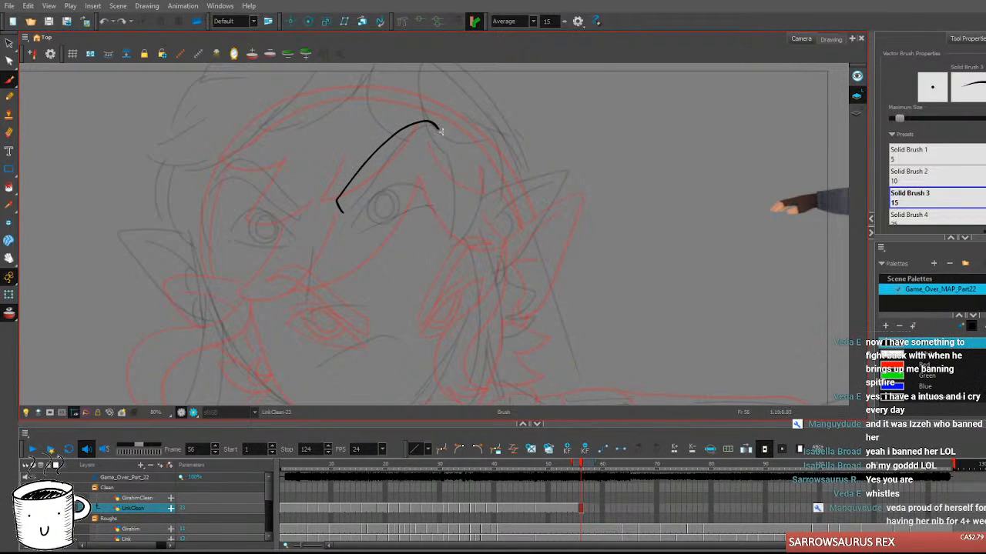
{"action": "left_click_drag", "start_coordinate": [339, 208], "coordinate": [366, 192]}
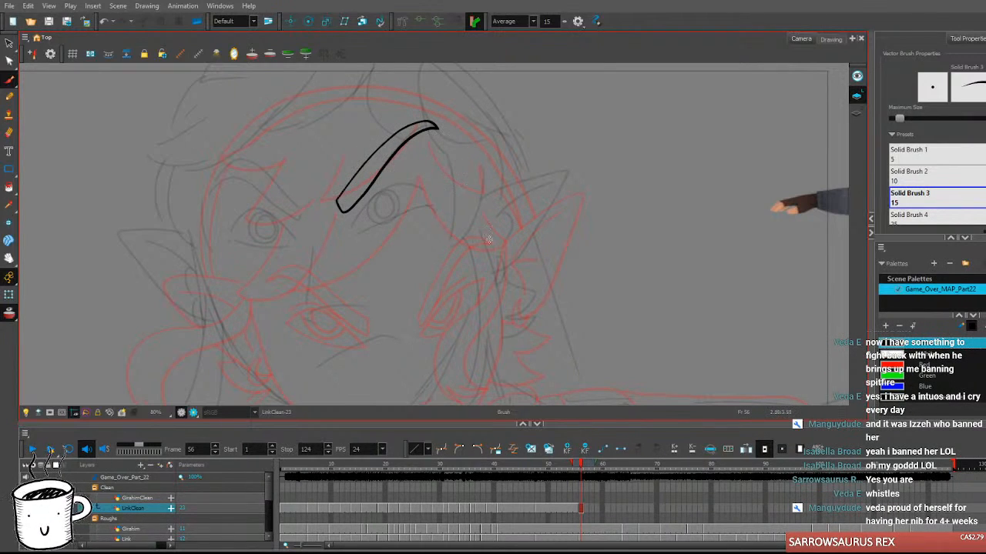
Ink the left-hand eyebrow as a closed arched shape angled down toward the nose, and compare it with the previous frame.
{"action": "key", "text": "space"}
{"action": "left_click_drag", "start_coordinate": [438, 303], "coordinate": [465, 300]}
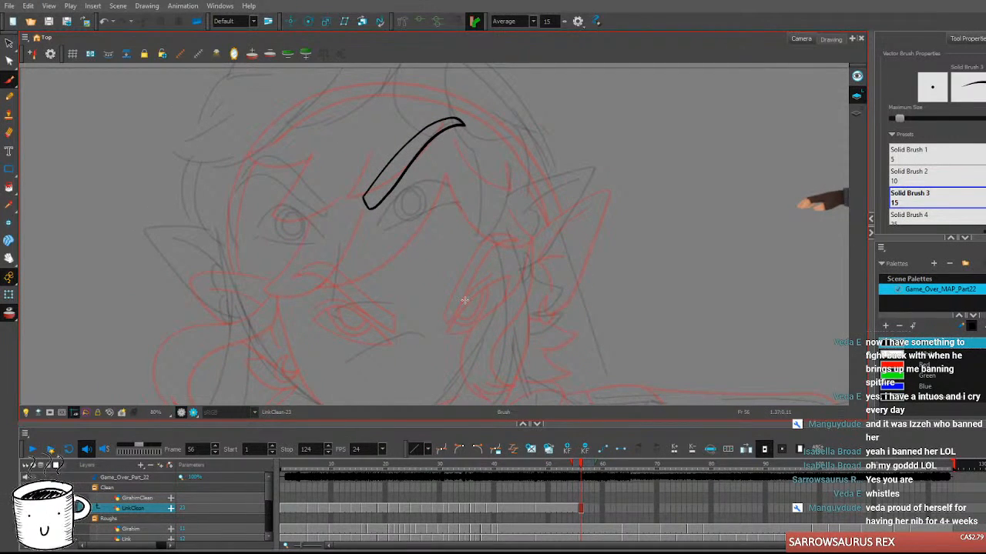
{"action": "key", "text": "space"}
{"action": "left_click_drag", "start_coordinate": [489, 236], "coordinate": [477, 248]}
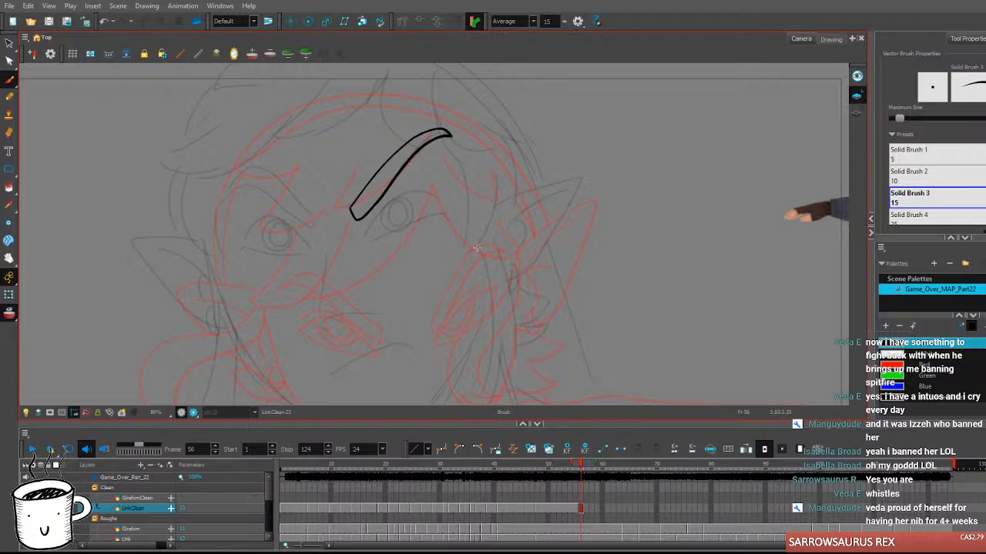
{"action": "mouse_move", "coordinate": [226, 184]}
{"action": "left_mouse_down"}
{"action": "mouse_move", "coordinate": [247, 163]}
{"action": "mouse_move", "coordinate": [297, 204]}
{"action": "left_mouse_up"}
{"action": "key", "text": "ctrl+z"}
{"action": "mouse_move", "coordinate": [228, 180]}
{"action": "left_mouse_down"}
{"action": "mouse_move", "coordinate": [292, 202]}
{"action": "mouse_move", "coordinate": [286, 209]}
{"action": "mouse_move", "coordinate": [236, 169]}
{"action": "mouse_move", "coordinate": [279, 177]}
{"action": "mouse_move", "coordinate": [312, 226]}
{"action": "left_mouse_up"}
{"action": "key", "text": "ctrl+z"}
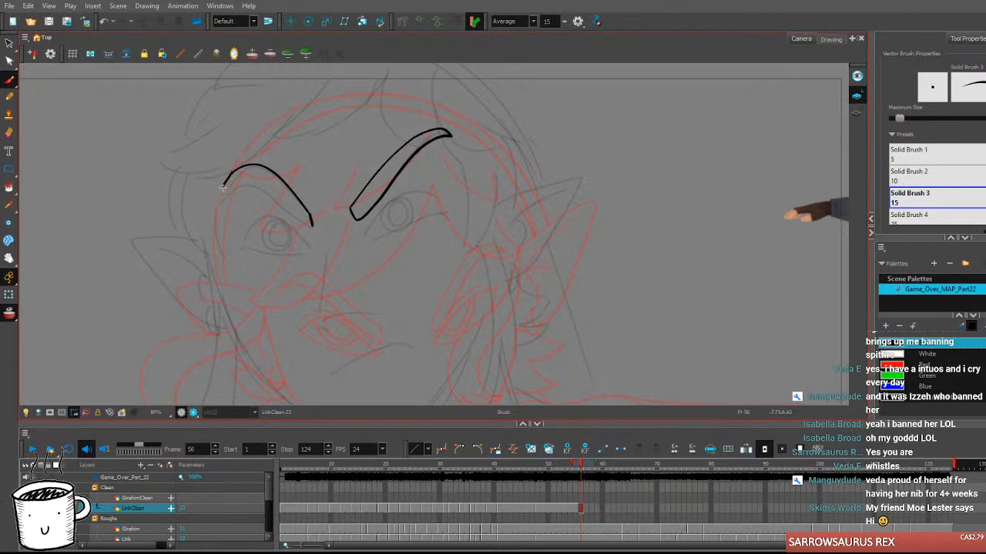
{"action": "left_click_drag", "start_coordinate": [225, 182], "coordinate": [221, 189]}
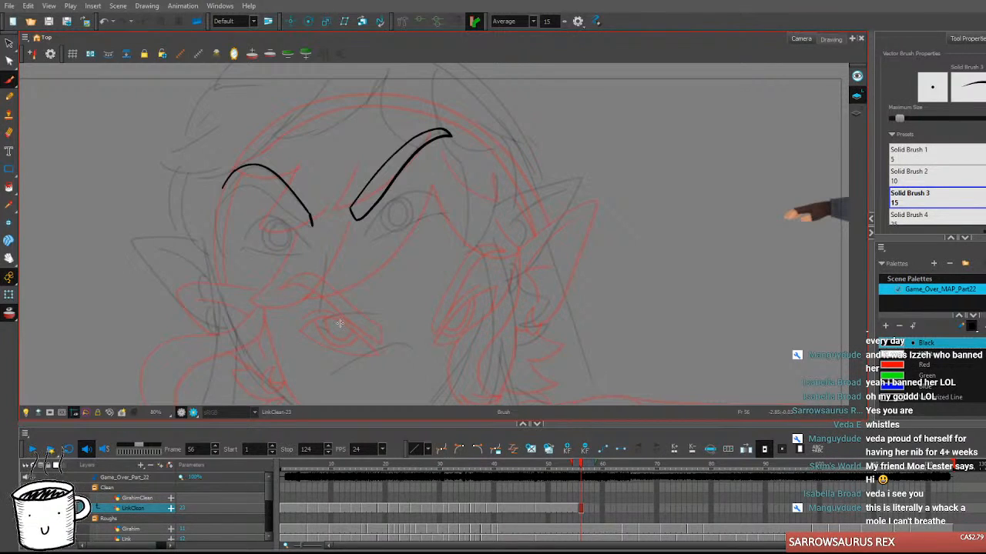
{"action": "mouse_move", "coordinate": [223, 185]}
{"action": "left_mouse_down"}
{"action": "mouse_move", "coordinate": [267, 182]}
{"action": "mouse_move", "coordinate": [312, 228]}
{"action": "left_mouse_up"}
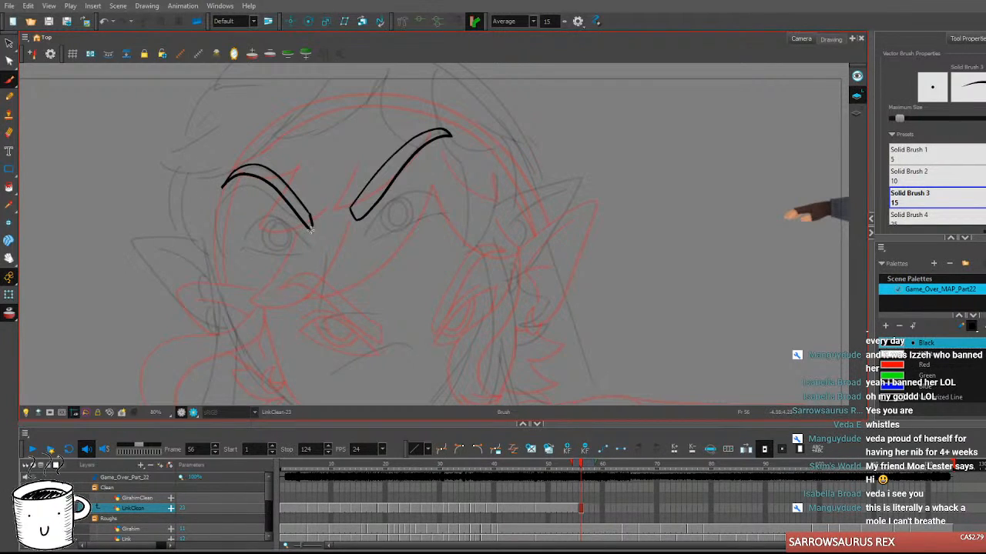
{"action": "key", "text": "ctrl+z"}
{"action": "mouse_move", "coordinate": [222, 188]}
{"action": "left_mouse_down"}
{"action": "mouse_move", "coordinate": [254, 179]}
{"action": "mouse_move", "coordinate": [312, 228]}
{"action": "left_mouse_up"}
{"action": "key", "text": "comma"}
{"action": "key", "text": "period"}
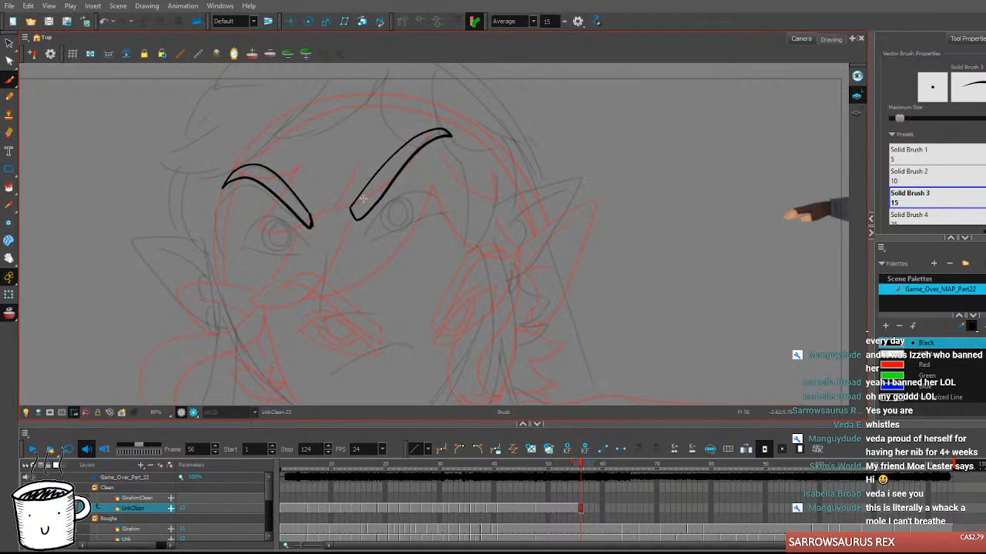
Ink the right-hand eye's outline with an arched upper lid and a slanted lower lid beneath the eyebrow.
{"action": "scroll", "coordinate": [408, 250], "scroll_direction": "down", "scroll_amount": 3}
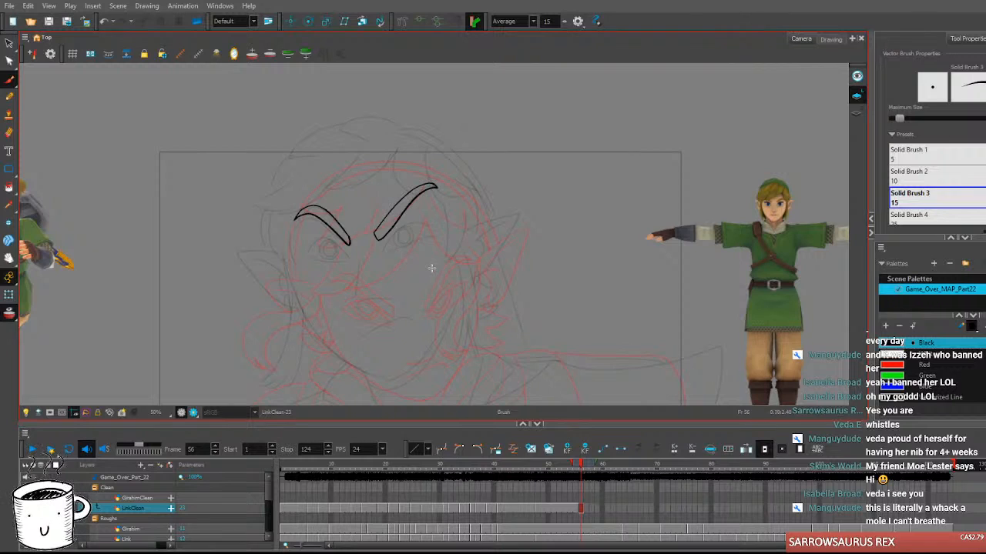
{"action": "scroll", "coordinate": [431, 268], "scroll_direction": "up", "scroll_amount": 4}
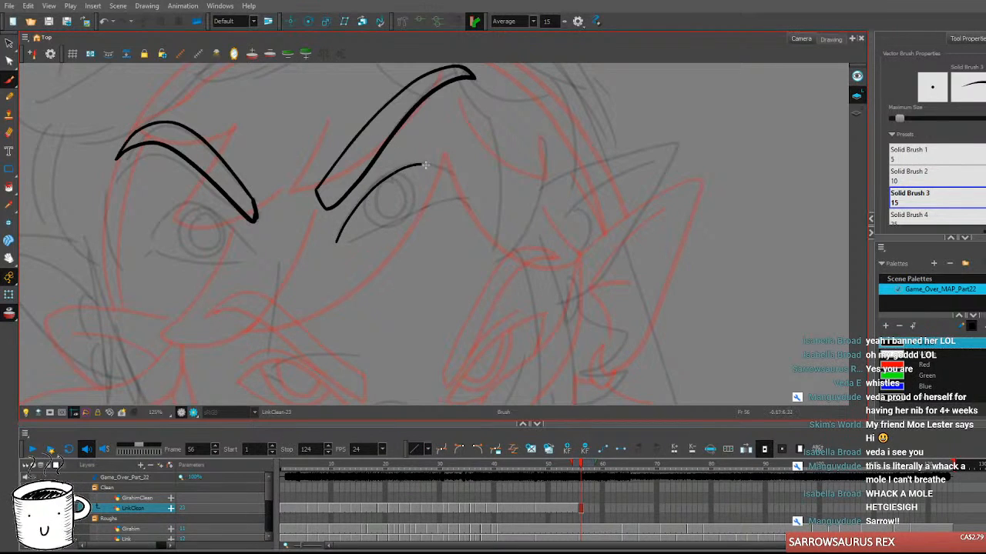
{"action": "mouse_move", "coordinate": [337, 240]}
{"action": "left_mouse_down"}
{"action": "mouse_move", "coordinate": [366, 193]}
{"action": "mouse_move", "coordinate": [416, 163]}
{"action": "mouse_move", "coordinate": [466, 189]}
{"action": "left_mouse_up"}
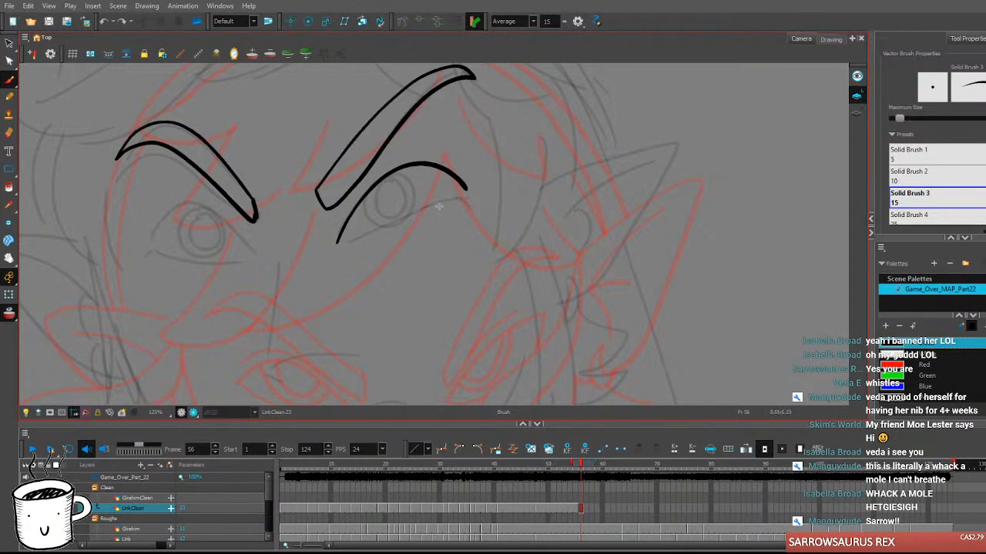
{"action": "left_click_drag", "start_coordinate": [339, 243], "coordinate": [468, 198]}
{"action": "key", "text": "ctrl+z"}
{"action": "left_click_drag", "start_coordinate": [338, 242], "coordinate": [400, 210]}
{"action": "key", "text": "ctrl+z"}
{"action": "left_click_drag", "start_coordinate": [337, 243], "coordinate": [467, 193]}
Ink the iris and pupil inside the right-hand eye and add the eyelid crease above it.
{"action": "mouse_move", "coordinate": [376, 225]}
{"action": "left_mouse_down"}
{"action": "mouse_move", "coordinate": [370, 185]}
{"action": "mouse_move", "coordinate": [377, 226]}
{"action": "left_mouse_up"}
{"action": "key", "text": "ctrl+z"}
{"action": "mouse_move", "coordinate": [401, 172]}
{"action": "left_mouse_down"}
{"action": "mouse_move", "coordinate": [417, 204]}
{"action": "mouse_move", "coordinate": [378, 187]}
{"action": "mouse_move", "coordinate": [379, 213]}
{"action": "mouse_move", "coordinate": [395, 215]}
{"action": "mouse_move", "coordinate": [405, 202]}
{"action": "mouse_move", "coordinate": [399, 183]}
{"action": "mouse_move", "coordinate": [369, 181]}
{"action": "mouse_move", "coordinate": [425, 151]}
{"action": "left_mouse_up"}
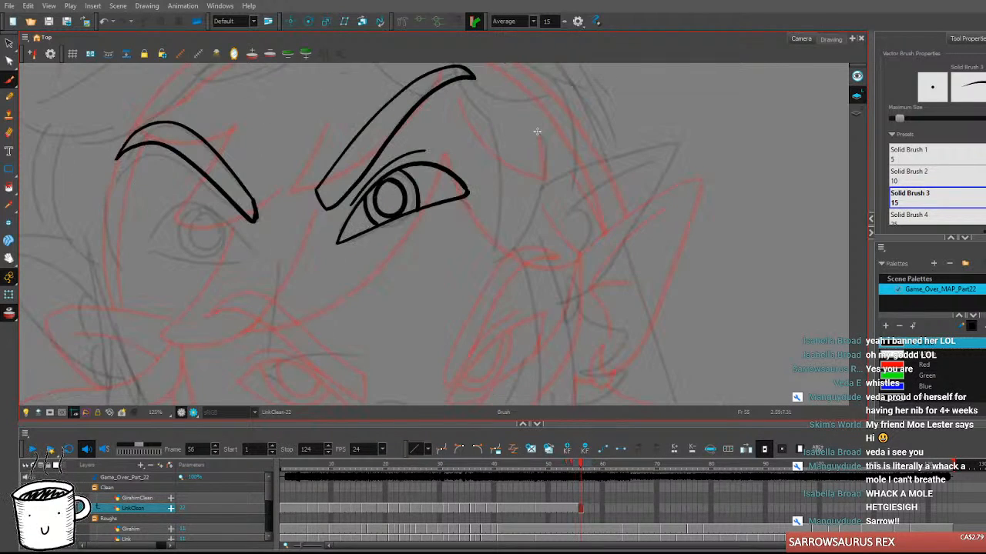
Ink the left-hand eye's outline, joining an arched upper lid and a shallow curved lower lid at both corners.
{"action": "scroll", "coordinate": [537, 132], "scroll_direction": "down", "scroll_amount": 5}
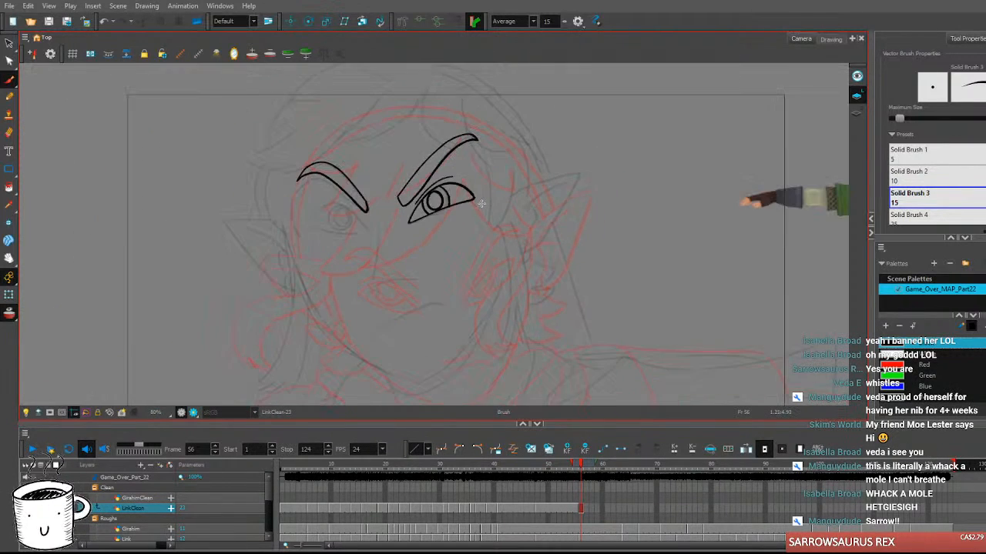
{"action": "scroll", "coordinate": [386, 216], "scroll_direction": "up", "scroll_amount": 6}
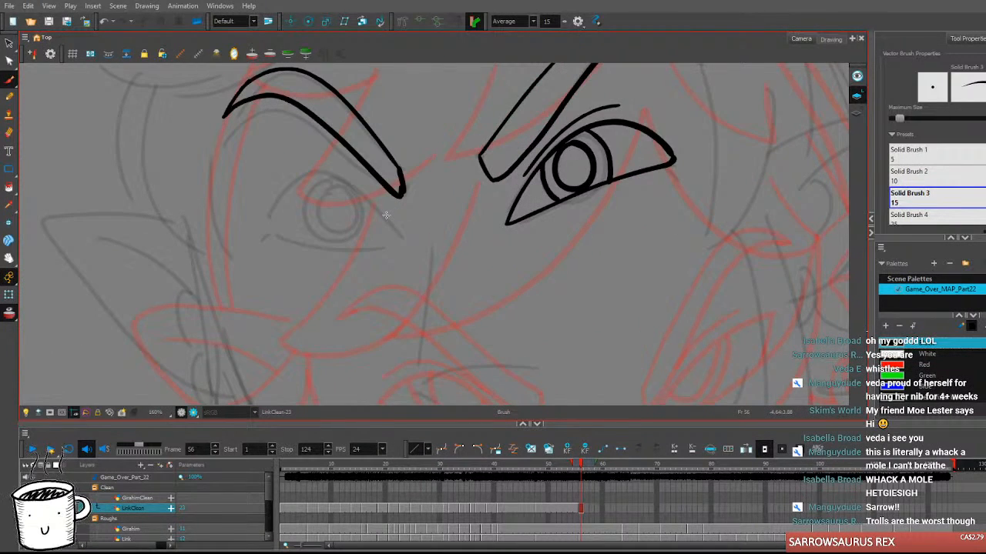
{"action": "mouse_move", "coordinate": [260, 233]}
{"action": "left_mouse_down"}
{"action": "mouse_move", "coordinate": [314, 167]}
{"action": "mouse_move", "coordinate": [397, 244]}
{"action": "left_mouse_up"}
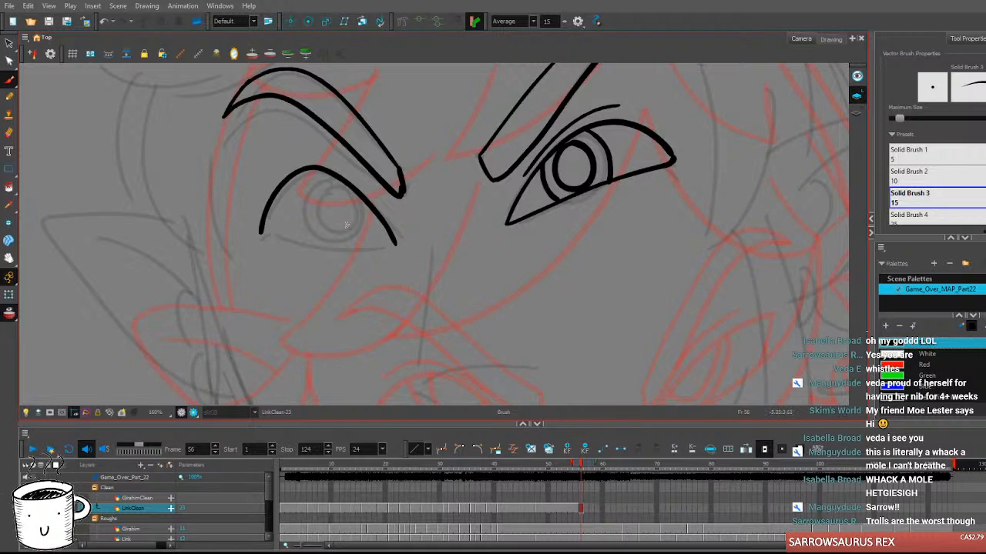
{"action": "key", "text": "ctrl+z"}
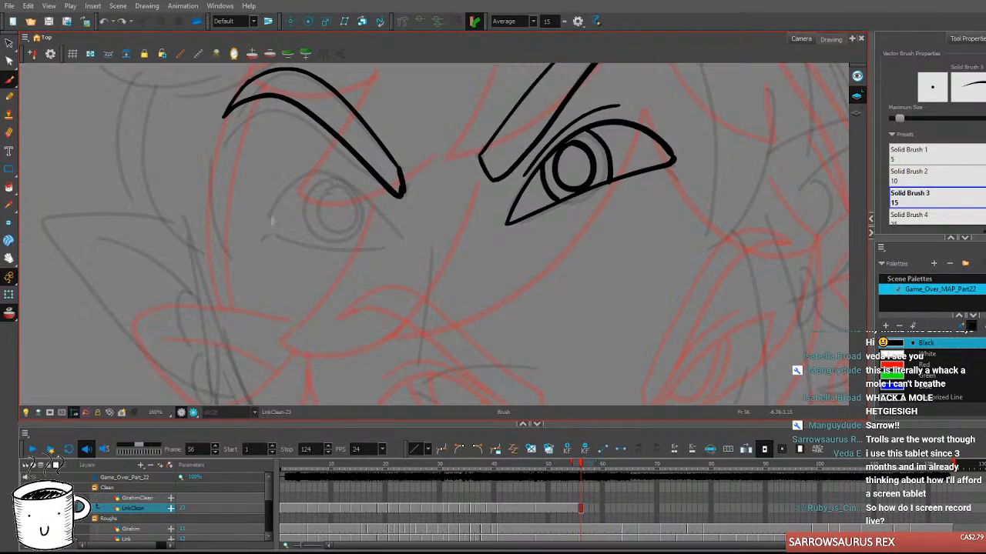
{"action": "mouse_move", "coordinate": [264, 231]}
{"action": "left_mouse_down"}
{"action": "mouse_move", "coordinate": [287, 182]}
{"action": "mouse_move", "coordinate": [337, 170]}
{"action": "mouse_move", "coordinate": [396, 240]}
{"action": "left_mouse_up"}
{"action": "key", "text": "ctrl+z"}
{"action": "mouse_move", "coordinate": [264, 234]}
{"action": "left_mouse_down"}
{"action": "mouse_move", "coordinate": [267, 222]}
{"action": "mouse_move", "coordinate": [380, 208]}
{"action": "mouse_move", "coordinate": [414, 246]}
{"action": "left_mouse_up"}
{"action": "key", "text": "ctrl+z"}
{"action": "mouse_move", "coordinate": [265, 234]}
{"action": "left_mouse_down"}
{"action": "mouse_move", "coordinate": [308, 179]}
{"action": "mouse_move", "coordinate": [407, 237]}
{"action": "left_mouse_up"}
{"action": "key", "text": "ctrl+z"}
{"action": "mouse_move", "coordinate": [264, 233]}
{"action": "left_mouse_down"}
{"action": "mouse_move", "coordinate": [275, 201]}
{"action": "mouse_move", "coordinate": [400, 229]}
{"action": "left_mouse_up"}
{"action": "mouse_move", "coordinate": [265, 235]}
{"action": "left_mouse_down"}
{"action": "mouse_move", "coordinate": [355, 254]}
{"action": "mouse_move", "coordinate": [395, 249]}
{"action": "left_mouse_up"}
{"action": "key", "text": "ctrl+z"}
{"action": "mouse_move", "coordinate": [266, 235]}
{"action": "left_mouse_down"}
{"action": "mouse_move", "coordinate": [356, 248]}
{"action": "mouse_move", "coordinate": [408, 239]}
{"action": "mouse_move", "coordinate": [399, 247]}
{"action": "left_mouse_up"}
{"action": "key", "text": "ctrl+z"}
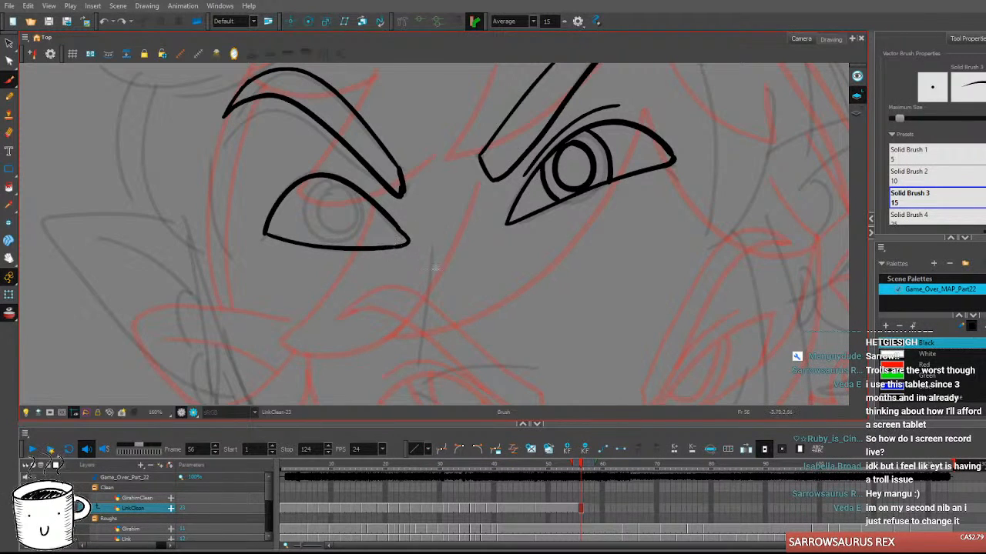
Ink the round iris and the smaller pupil circle inside the left-hand eye.
{"action": "left_click_drag", "start_coordinate": [447, 282], "coordinate": [441, 292]}
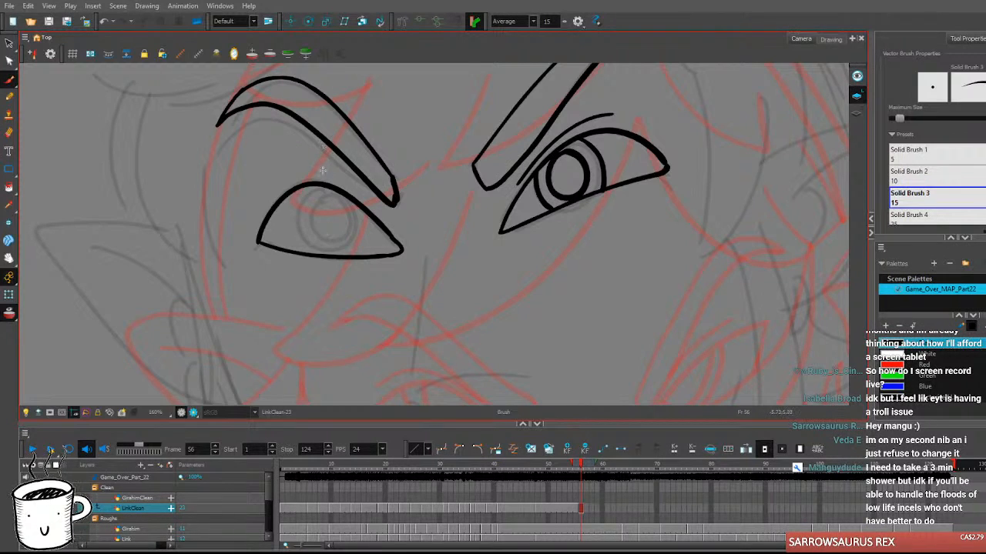
{"action": "mouse_move", "coordinate": [325, 187]}
{"action": "left_mouse_down"}
{"action": "mouse_move", "coordinate": [308, 247]}
{"action": "mouse_move", "coordinate": [344, 252]}
{"action": "mouse_move", "coordinate": [365, 212]}
{"action": "left_mouse_up"}
{"action": "key", "text": "ctrl+z"}
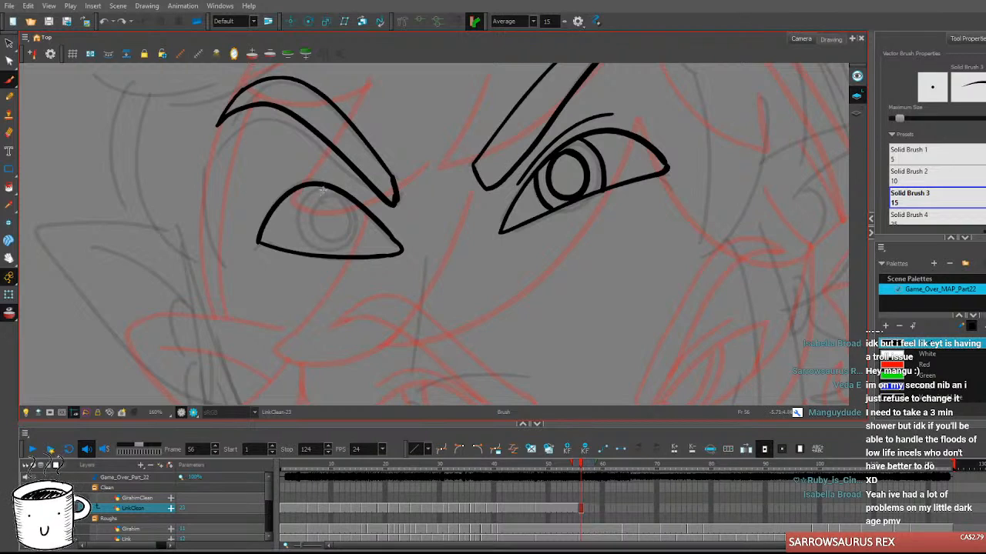
{"action": "mouse_move", "coordinate": [318, 187]}
{"action": "left_mouse_down"}
{"action": "mouse_move", "coordinate": [296, 216]}
{"action": "mouse_move", "coordinate": [314, 247]}
{"action": "mouse_move", "coordinate": [349, 243]}
{"action": "mouse_move", "coordinate": [358, 208]}
{"action": "mouse_move", "coordinate": [296, 219]}
{"action": "mouse_move", "coordinate": [310, 250]}
{"action": "mouse_move", "coordinate": [330, 254]}
{"action": "mouse_move", "coordinate": [358, 236]}
{"action": "mouse_move", "coordinate": [333, 254]}
{"action": "left_mouse_up"}
{"action": "key", "text": "ctrl+z"}
{"action": "key", "text": "ctrl+z"}
{"action": "mouse_move", "coordinate": [352, 202]}
{"action": "left_mouse_down"}
{"action": "mouse_move", "coordinate": [360, 227]}
{"action": "mouse_move", "coordinate": [337, 256]}
{"action": "left_mouse_up"}
{"action": "key", "text": "ctrl+z"}
{"action": "mouse_move", "coordinate": [350, 199]}
{"action": "left_mouse_down"}
{"action": "mouse_move", "coordinate": [344, 253]}
{"action": "mouse_move", "coordinate": [326, 245]}
{"action": "mouse_move", "coordinate": [358, 240]}
{"action": "mouse_move", "coordinate": [335, 237]}
{"action": "mouse_move", "coordinate": [344, 244]}
{"action": "mouse_move", "coordinate": [308, 219]}
{"action": "mouse_move", "coordinate": [323, 244]}
{"action": "mouse_move", "coordinate": [346, 240]}
{"action": "mouse_move", "coordinate": [348, 213]}
{"action": "mouse_move", "coordinate": [307, 219]}
{"action": "mouse_move", "coordinate": [321, 241]}
{"action": "mouse_move", "coordinate": [344, 236]}
{"action": "mouse_move", "coordinate": [348, 207]}
{"action": "left_mouse_up"}
{"action": "key", "text": "ctrl+z"}
{"action": "key", "text": "ctrl+z"}
{"action": "mouse_move", "coordinate": [347, 200]}
{"action": "left_mouse_down"}
{"action": "mouse_move", "coordinate": [308, 213]}
{"action": "mouse_move", "coordinate": [320, 241]}
{"action": "mouse_move", "coordinate": [342, 239]}
{"action": "mouse_move", "coordinate": [336, 195]}
{"action": "left_mouse_up"}
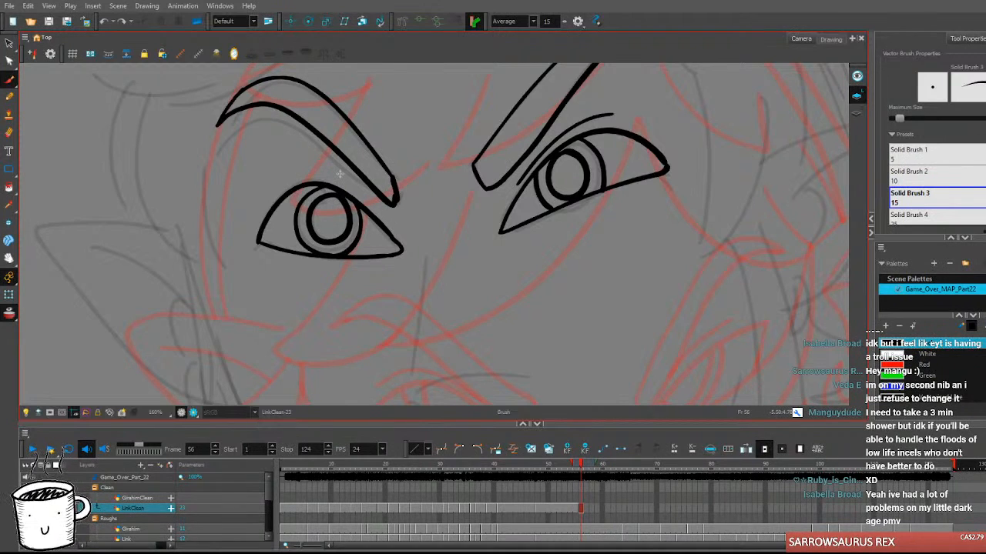
Undo the left-hand eye's pupil circle and redraw it inside the iris.
{"action": "key", "text": "."}
{"action": "scroll", "coordinate": [370, 231], "scroll_direction": "down", "scroll_amount": 3}
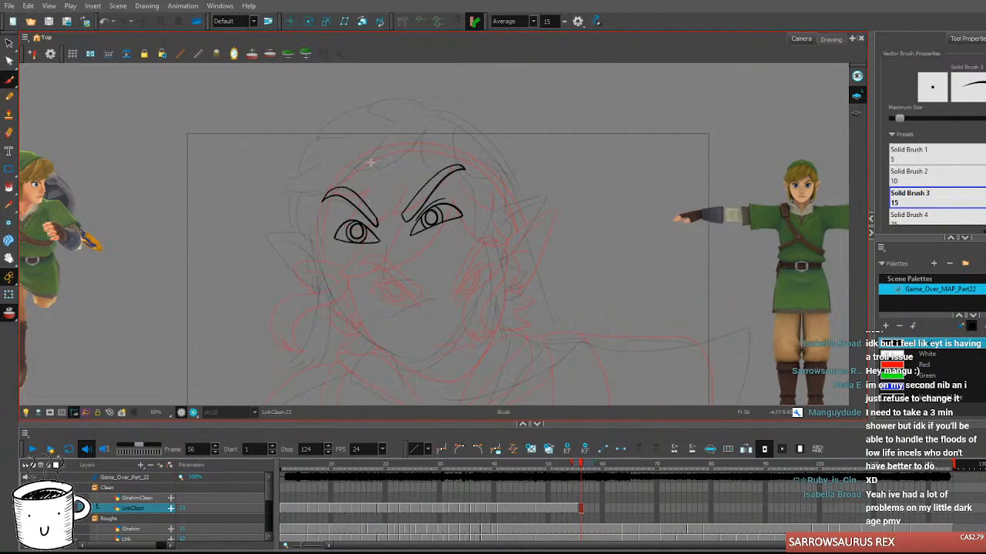
{"action": "scroll", "coordinate": [398, 230], "scroll_direction": "up", "scroll_amount": 2}
{"action": "scroll", "coordinate": [398, 229], "scroll_direction": "up", "scroll_amount": 1}
{"action": "scroll", "coordinate": [356, 240], "scroll_direction": "up", "scroll_amount": 2}
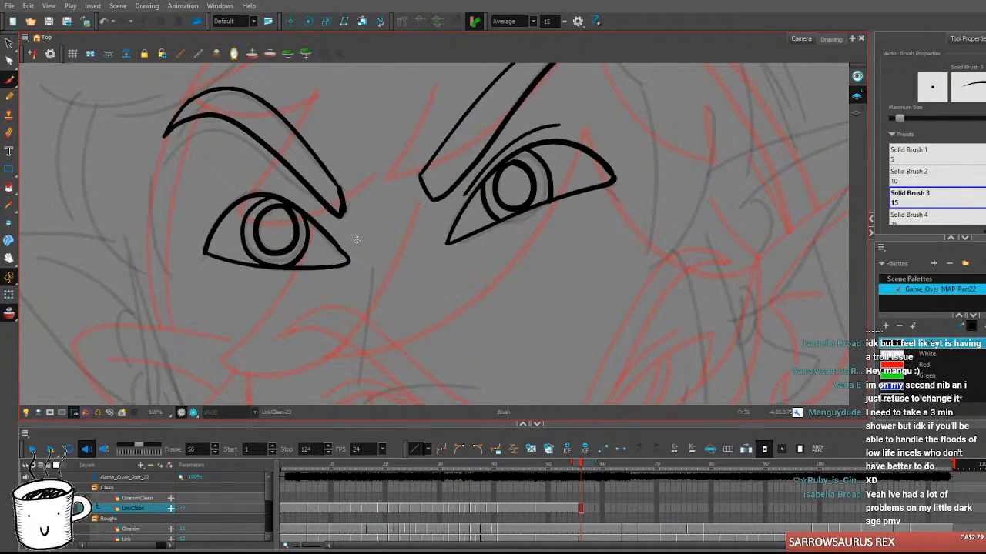
{"action": "key", "text": "ctrl+z"}
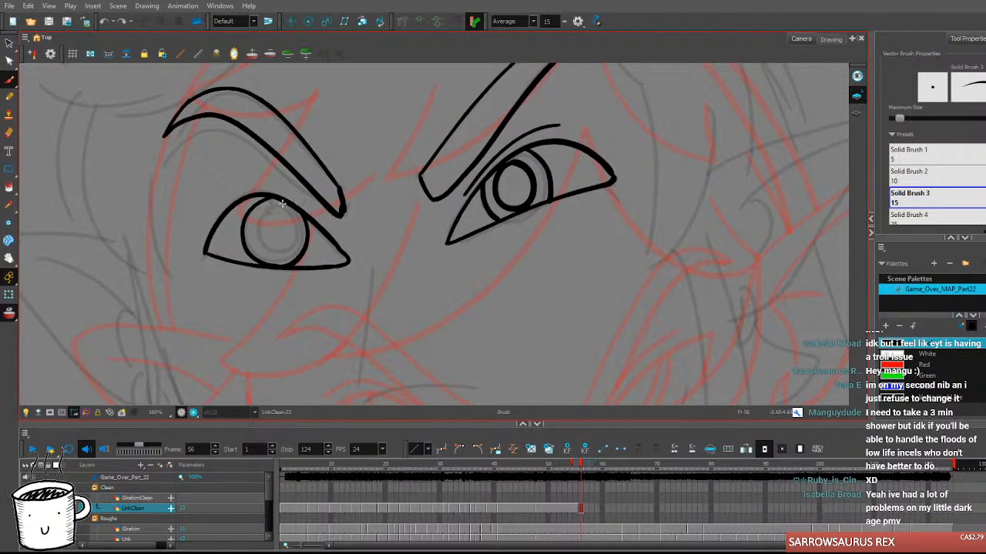
{"action": "mouse_move", "coordinate": [265, 209]}
{"action": "left_mouse_down"}
{"action": "mouse_move", "coordinate": [258, 239]}
{"action": "mouse_move", "coordinate": [277, 253]}
{"action": "mouse_move", "coordinate": [295, 246]}
{"action": "mouse_move", "coordinate": [298, 225]}
{"action": "mouse_move", "coordinate": [263, 211]}
{"action": "left_mouse_up"}
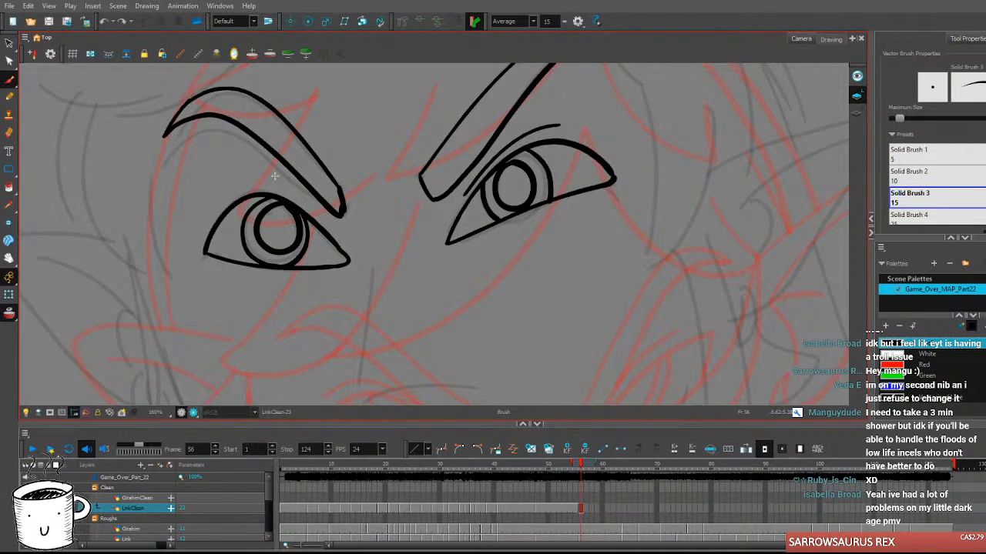
Ink the eyelid crease just above the left-hand eye's upper lid.
{"action": "scroll", "coordinate": [274, 176], "scroll_direction": "down", "scroll_amount": 4}
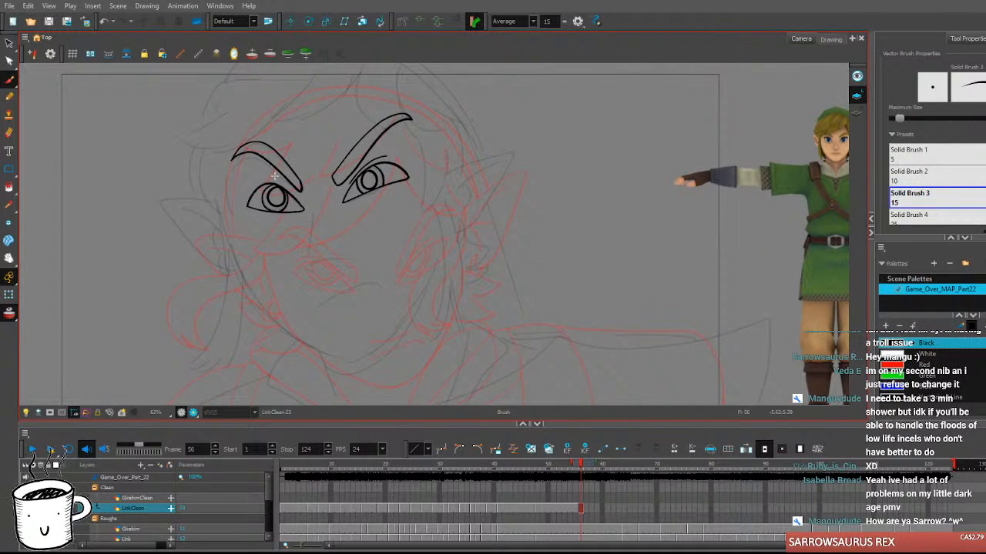
{"action": "scroll", "coordinate": [274, 176], "scroll_direction": "up", "scroll_amount": 5}
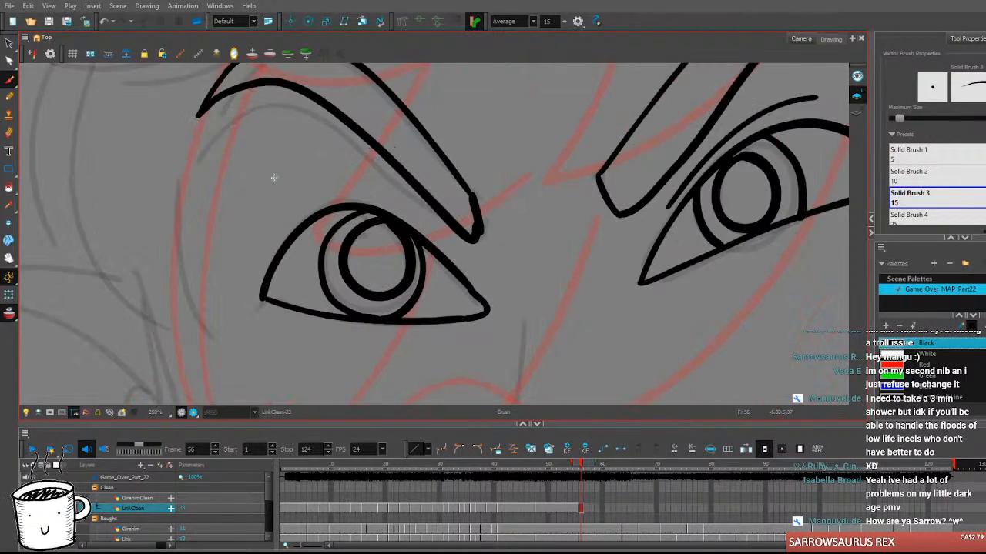
{"action": "mouse_move", "coordinate": [287, 225]}
{"action": "left_mouse_down"}
{"action": "mouse_move", "coordinate": [392, 202]}
{"action": "mouse_move", "coordinate": [475, 274]}
{"action": "left_mouse_up"}
{"action": "key", "text": "ctrl+z"}
{"action": "mouse_move", "coordinate": [291, 222]}
{"action": "left_mouse_down"}
{"action": "mouse_move", "coordinate": [369, 197]}
{"action": "mouse_move", "coordinate": [456, 256]}
{"action": "left_mouse_up"}
{"action": "scroll", "coordinate": [583, 275], "scroll_direction": "down", "scroll_amount": 5}
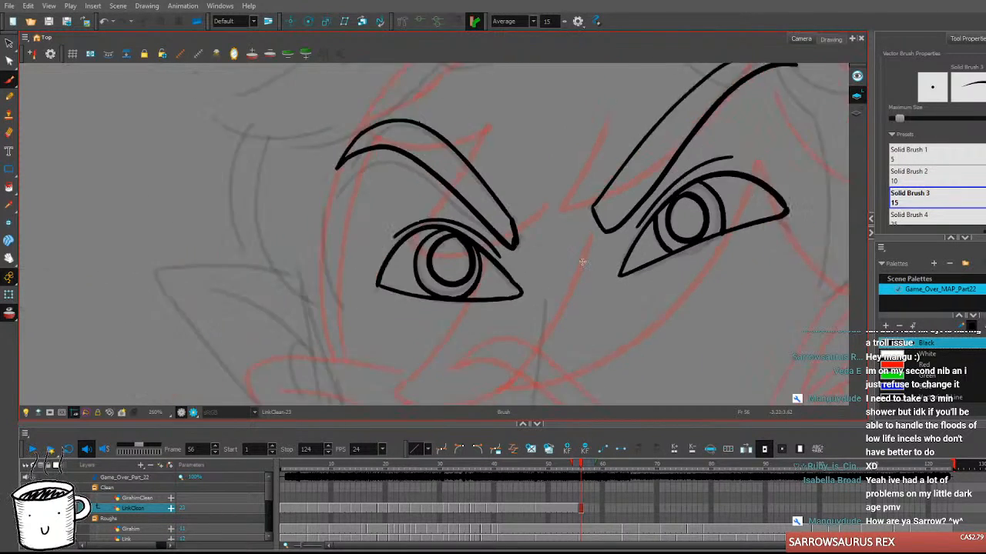
Ink the slanted mouth line, rising and hooking slightly down at its right-hand end.
{"action": "left_click_drag", "start_coordinate": [720, 317], "coordinate": [484, 201]}
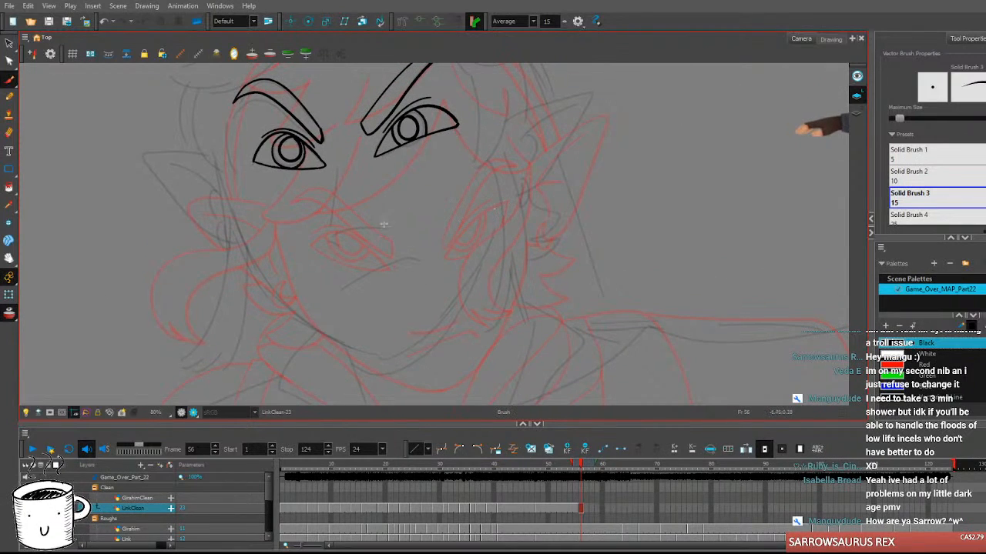
{"action": "scroll", "coordinate": [369, 244], "scroll_direction": "up", "scroll_amount": 2}
{"action": "scroll", "coordinate": [370, 244], "scroll_direction": "up", "scroll_amount": 1}
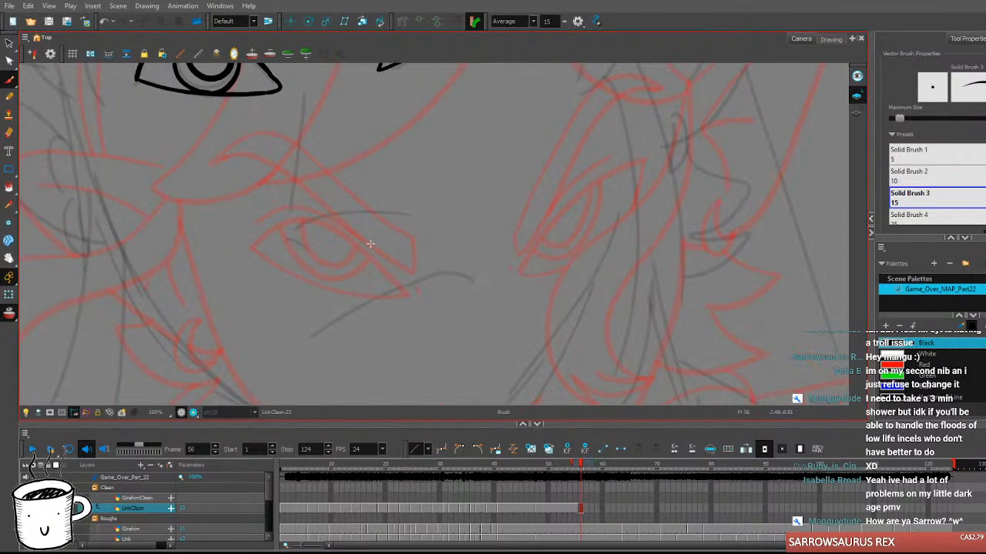
{"action": "mouse_move", "coordinate": [315, 332]}
{"action": "left_mouse_down"}
{"action": "mouse_move", "coordinate": [394, 287]}
{"action": "mouse_move", "coordinate": [451, 273]}
{"action": "mouse_move", "coordinate": [468, 282]}
{"action": "left_mouse_up"}
{"action": "left_click_drag", "start_coordinate": [492, 238], "coordinate": [510, 285]}
Ink the nose with a near-vertical bridge line and a curved underside, and flip to the neighbouring frame to compare.
{"action": "mouse_move", "coordinate": [321, 128]}
{"action": "left_mouse_down"}
{"action": "mouse_move", "coordinate": [308, 278]}
{"action": "mouse_move", "coordinate": [334, 264]}
{"action": "mouse_move", "coordinate": [425, 263]}
{"action": "left_mouse_up"}
{"action": "key", "text": "ctrl+z"}
{"action": "mouse_move", "coordinate": [324, 293]}
{"action": "left_mouse_down"}
{"action": "mouse_move", "coordinate": [310, 285]}
{"action": "mouse_move", "coordinate": [419, 258]}
{"action": "left_mouse_up"}
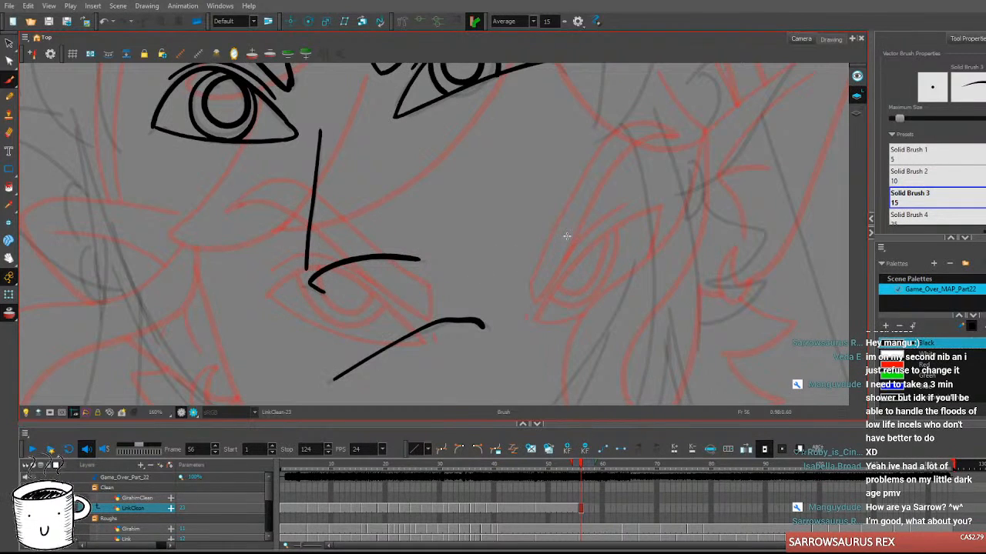
{"action": "scroll", "coordinate": [567, 236], "scroll_direction": "down", "scroll_amount": 5}
{"action": "left_click_drag", "start_coordinate": [604, 261], "coordinate": [488, 265]}
{"action": "key", "text": "."}
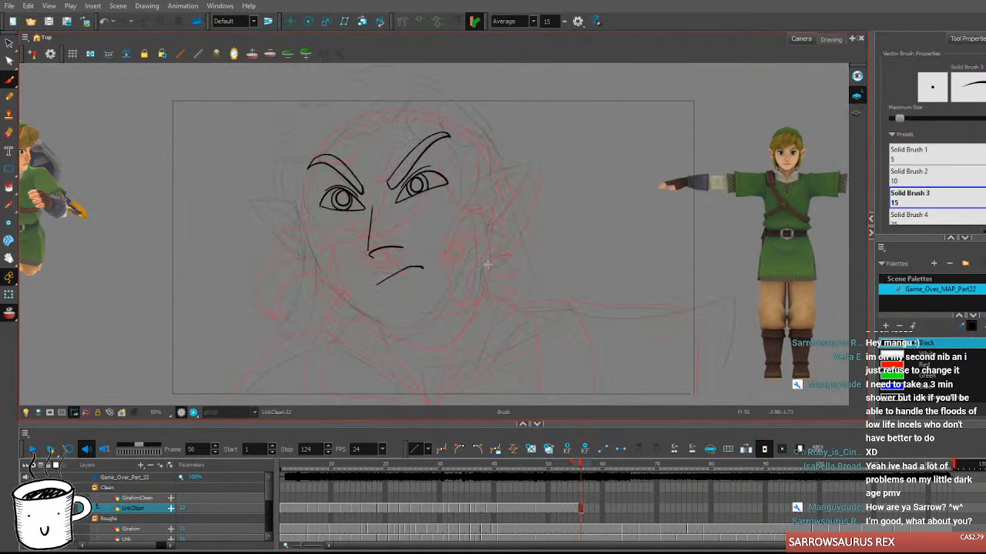
Ink the pointed fringe lock that falls across the outer end of the right-hand eyebrow.
{"action": "scroll", "coordinate": [363, 201], "scroll_direction": "up", "scroll_amount": 2}
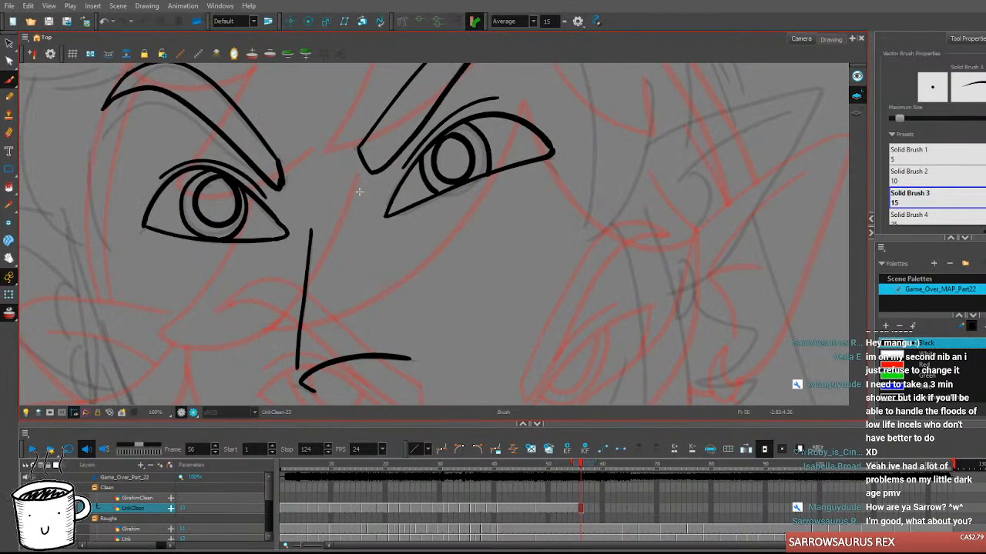
{"action": "scroll", "coordinate": [360, 192], "scroll_direction": "down", "scroll_amount": 1}
{"action": "mouse_move", "coordinate": [568, 249]}
{"action": "left_mouse_down"}
{"action": "mouse_move", "coordinate": [394, 162]}
{"action": "mouse_move", "coordinate": [530, 349]}
{"action": "left_mouse_up"}
{"action": "scroll", "coordinate": [394, 163], "scroll_direction": "down", "scroll_amount": 1}
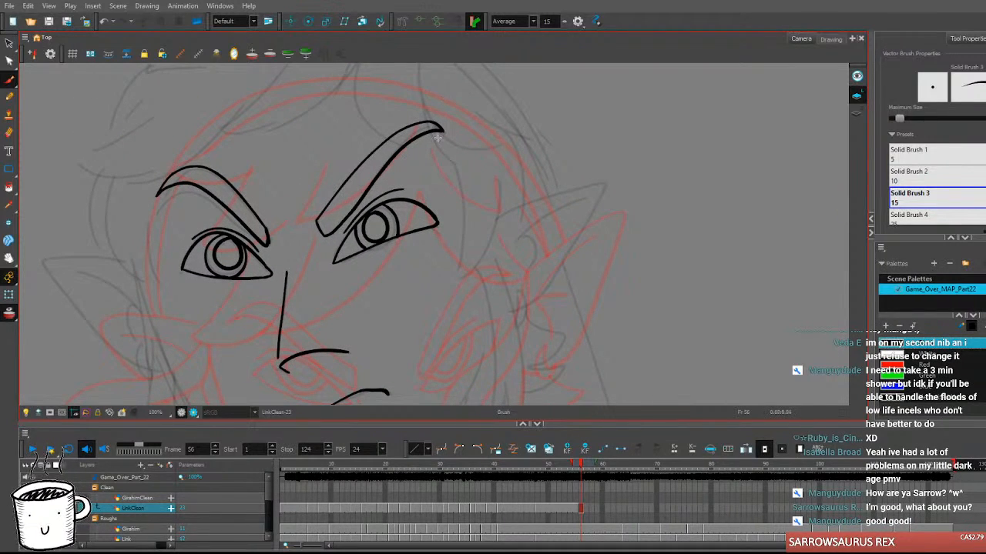
{"action": "left_click_drag", "start_coordinate": [431, 133], "coordinate": [496, 194]}
{"action": "key", "text": "ctrl+z"}
{"action": "mouse_move", "coordinate": [417, 72]}
{"action": "left_mouse_down"}
{"action": "mouse_move", "coordinate": [472, 179]}
{"action": "mouse_move", "coordinate": [539, 159]}
{"action": "mouse_move", "coordinate": [509, 162]}
{"action": "mouse_move", "coordinate": [496, 185]}
{"action": "mouse_move", "coordinate": [470, 121]}
{"action": "left_mouse_up"}
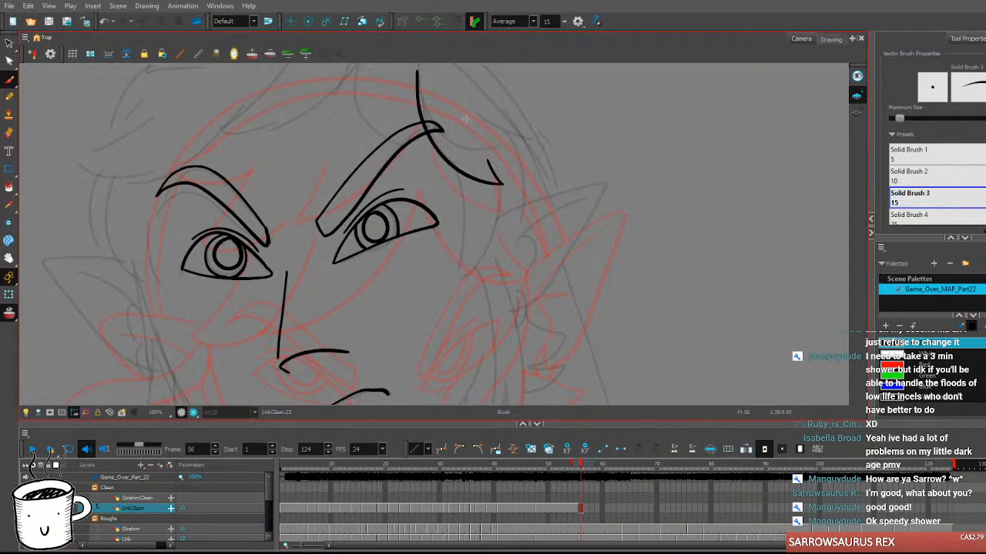
{"action": "mouse_move", "coordinate": [460, 173]}
{"action": "left_mouse_down"}
{"action": "mouse_move", "coordinate": [464, 272]}
{"action": "mouse_move", "coordinate": [504, 206]}
{"action": "left_mouse_up"}
{"action": "key", "text": "ctrl+z"}
Ink a second pointed lock beneath it, beside the right-hand eye, checking the hair against frame 55.
{"action": "key", "text": "comma"}
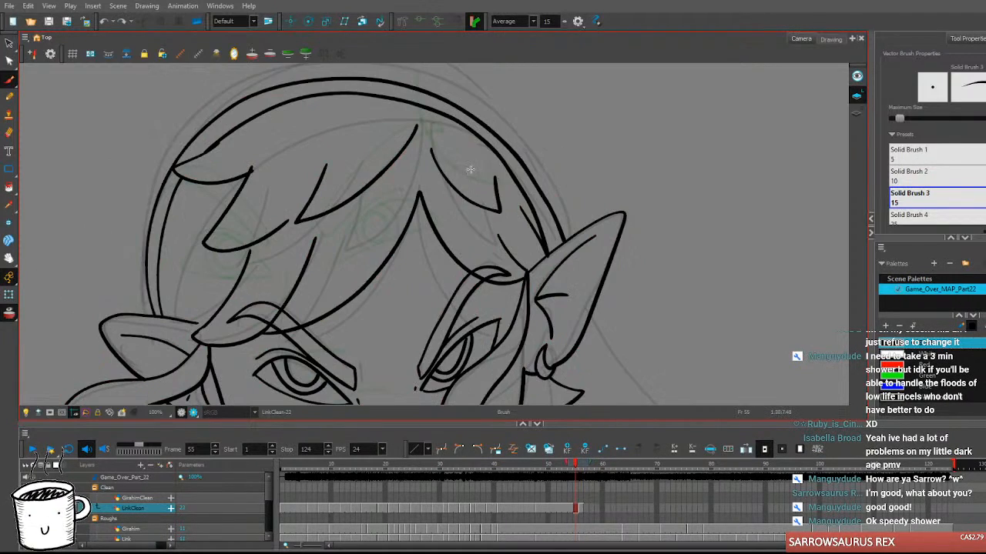
{"action": "key", "text": "period"}
{"action": "mouse_move", "coordinate": [466, 176]}
{"action": "left_mouse_down"}
{"action": "mouse_move", "coordinate": [471, 246]}
{"action": "mouse_move", "coordinate": [520, 197]}
{"action": "left_mouse_up"}
{"action": "key", "text": "comma"}
{"action": "key", "text": "period"}
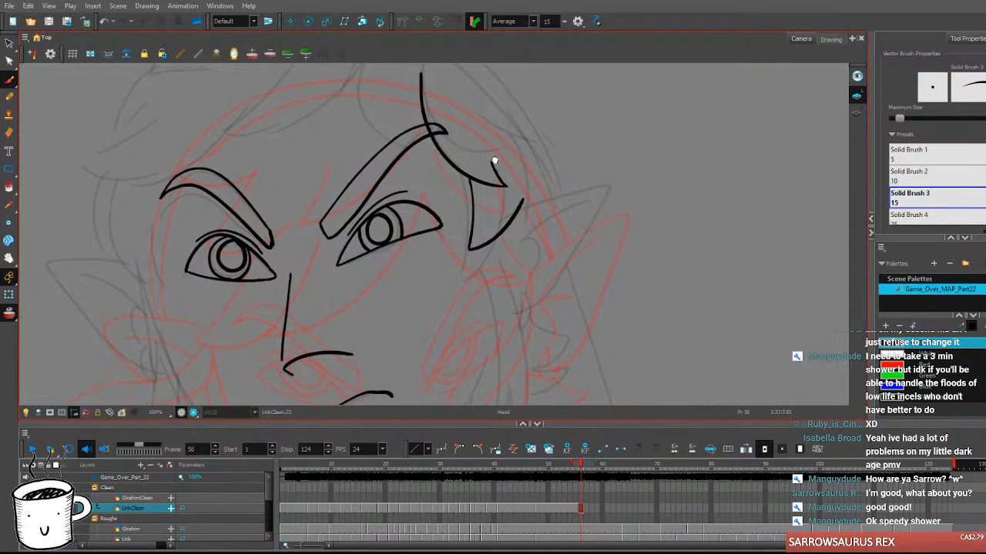
Ink the curved fringe strand from the central parting down to the right-hand eyebrow, and compare with frame 55.
{"action": "left_click_drag", "start_coordinate": [421, 112], "coordinate": [476, 181]}
{"action": "mouse_move", "coordinate": [422, 108]}
{"action": "left_mouse_down"}
{"action": "mouse_move", "coordinate": [415, 170]}
{"action": "mouse_move", "coordinate": [472, 216]}
{"action": "mouse_move", "coordinate": [504, 198]}
{"action": "left_mouse_up"}
{"action": "key", "text": "comma"}
{"action": "key", "text": "period"}
Ink two overlapping pointed fringe locks sweeping from the central parting out over the left-hand eyebrow.
{"action": "left_click_drag", "start_coordinate": [421, 253], "coordinate": [460, 278]}
{"action": "mouse_move", "coordinate": [459, 133]}
{"action": "left_mouse_down"}
{"action": "mouse_move", "coordinate": [435, 172]}
{"action": "mouse_move", "coordinate": [342, 229]}
{"action": "mouse_move", "coordinate": [298, 228]}
{"action": "left_mouse_up"}
{"action": "key", "text": "ctrl+z"}
{"action": "mouse_move", "coordinate": [457, 136]}
{"action": "left_mouse_down"}
{"action": "mouse_move", "coordinate": [282, 220]}
{"action": "mouse_move", "coordinate": [379, 150]}
{"action": "left_mouse_up"}
{"action": "key", "text": "ctrl+z"}
{"action": "left_click_drag", "start_coordinate": [288, 223], "coordinate": [389, 134]}
{"action": "mouse_move", "coordinate": [359, 250]}
{"action": "left_mouse_down"}
{"action": "mouse_move", "coordinate": [422, 227]}
{"action": "mouse_move", "coordinate": [243, 236]}
{"action": "mouse_move", "coordinate": [331, 164]}
{"action": "left_mouse_up"}
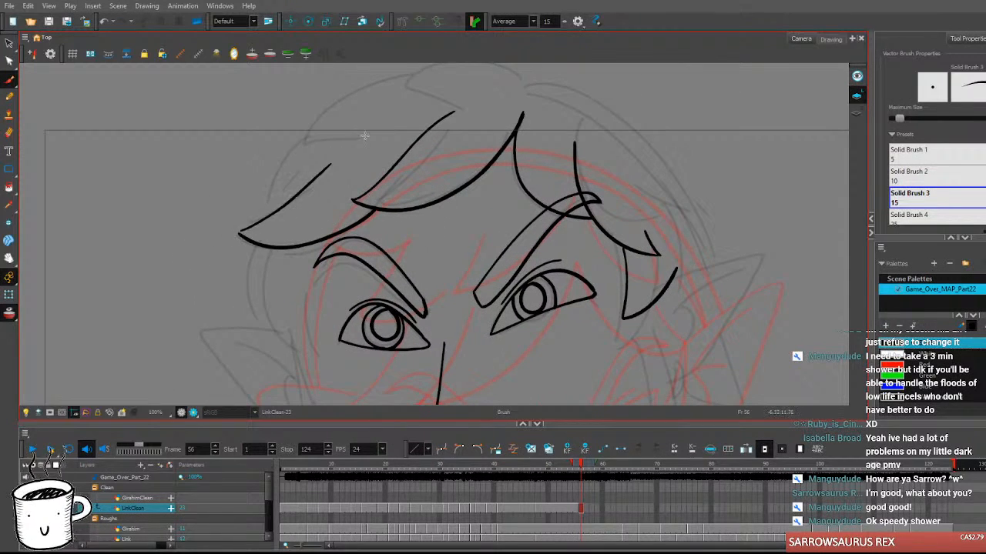
Redraw the upper edge of the outermost left-hand fringe lock, and flip between frames 55 and 56 to compare.
{"action": "key", "text": "ctrl+z"}
{"action": "left_click_drag", "start_coordinate": [238, 233], "coordinate": [352, 128]}
{"action": "key", "text": "ctrl+z"}
{"action": "left_click_drag", "start_coordinate": [237, 232], "coordinate": [337, 149]}
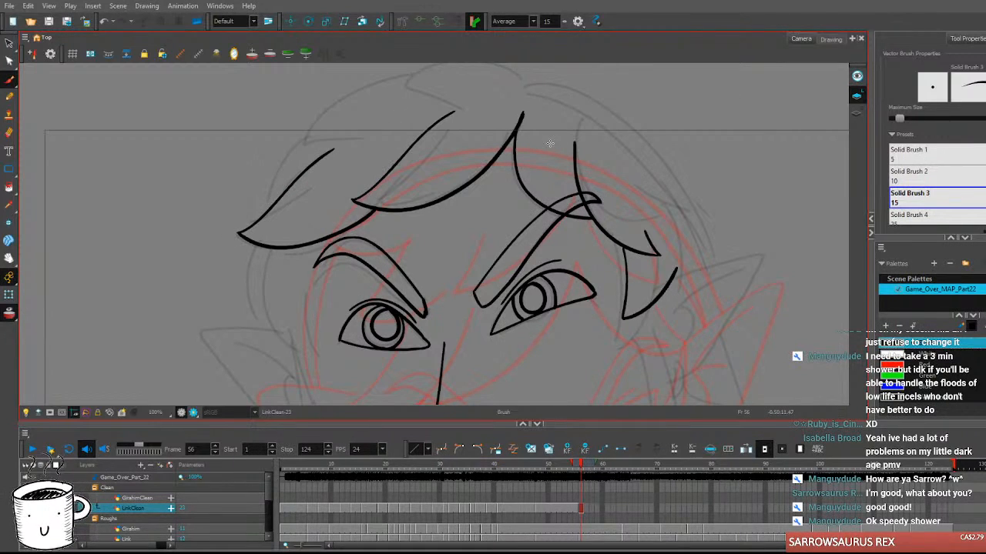
{"action": "scroll", "coordinate": [550, 143], "scroll_direction": "down", "scroll_amount": 5}
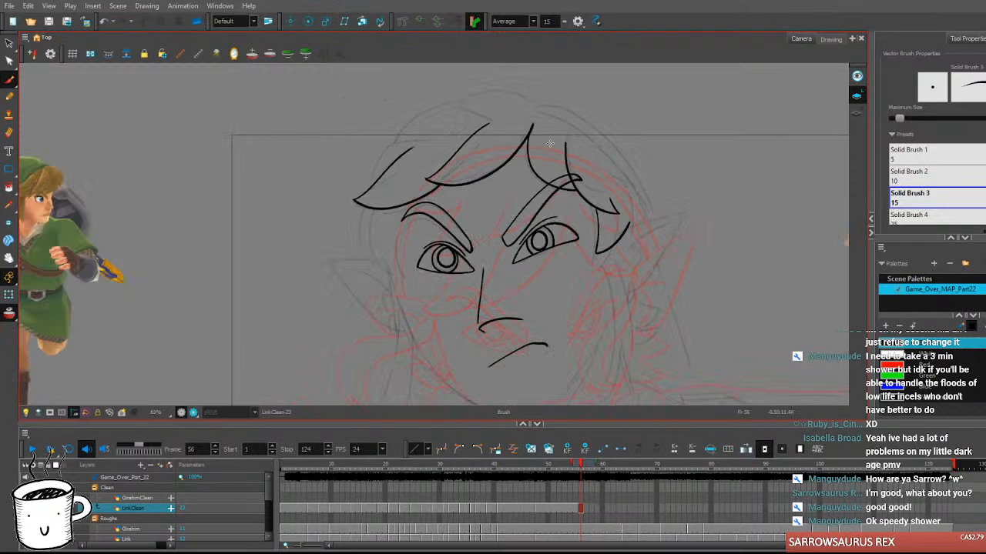
{"action": "key", "text": "comma"}
{"action": "key", "text": "period"}
{"action": "key", "text": "comma"}
{"action": "key", "text": "period"}
{"action": "key", "text": "comma"}
{"action": "key", "text": "period"}
Ink the curved side hair dropping from the left-hand fringe lock beside the eyebrow, ending in points at eye level.
{"action": "scroll", "coordinate": [384, 248], "scroll_direction": "up", "scroll_amount": 5}
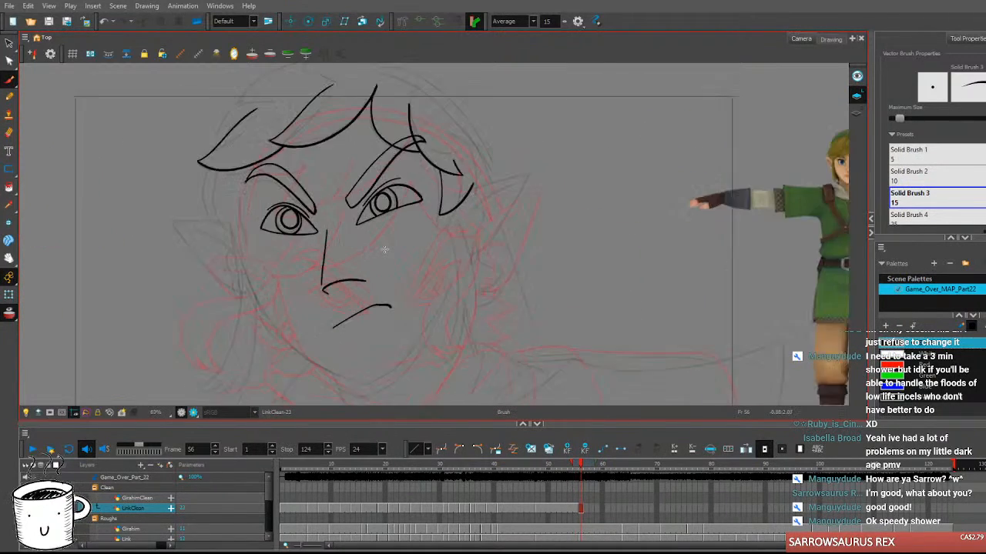
{"action": "left_click_drag", "start_coordinate": [315, 265], "coordinate": [340, 275]}
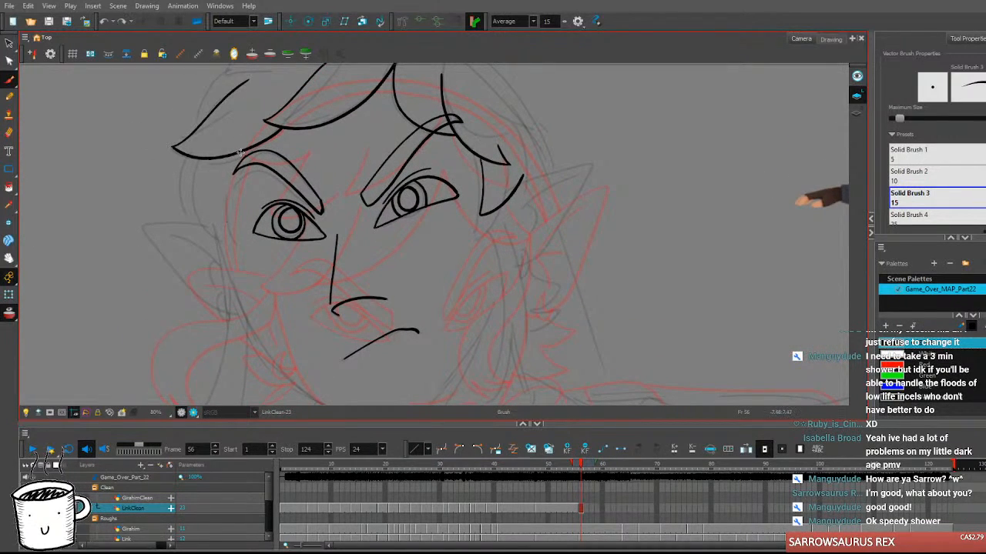
{"action": "mouse_move", "coordinate": [235, 156]}
{"action": "left_mouse_down"}
{"action": "mouse_move", "coordinate": [231, 235]}
{"action": "mouse_move", "coordinate": [240, 245]}
{"action": "mouse_move", "coordinate": [191, 173]}
{"action": "mouse_move", "coordinate": [191, 223]}
{"action": "left_mouse_up"}
{"action": "key", "text": "ctrl+z"}
{"action": "left_click_drag", "start_coordinate": [188, 155], "coordinate": [191, 224]}
{"action": "key", "text": "ctrl+z"}
{"action": "mouse_move", "coordinate": [188, 154]}
{"action": "left_mouse_down"}
{"action": "mouse_move", "coordinate": [180, 198]}
{"action": "mouse_move", "coordinate": [206, 233]}
{"action": "mouse_move", "coordinate": [202, 224]}
{"action": "left_mouse_up"}
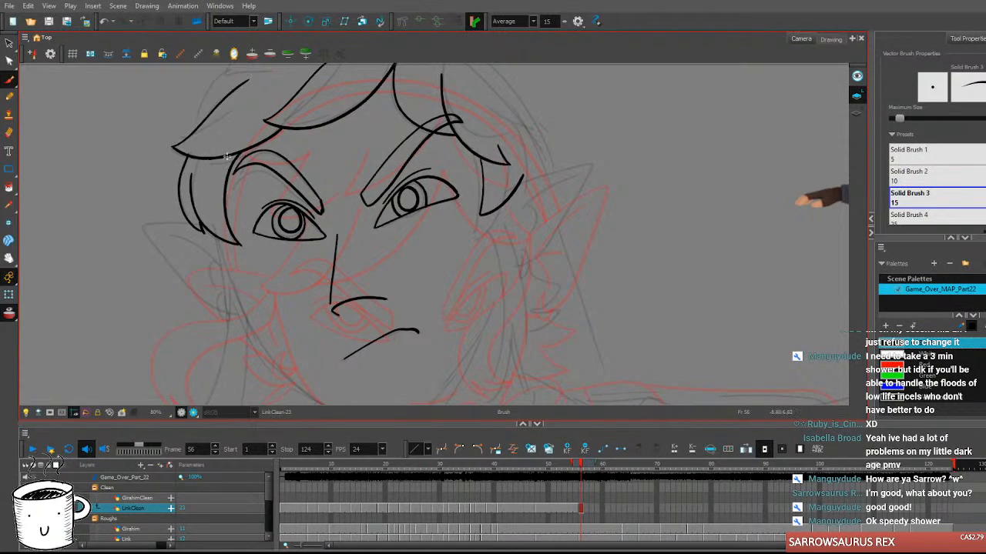
Compare the new fringe and side hair with the drawing on frame 55.
{"action": "key", "text": "comma"}
{"action": "key", "text": "period"}
{"action": "scroll", "coordinate": [446, 308], "scroll_direction": "down", "scroll_amount": 3}
{"action": "key", "text": "comma"}
{"action": "key", "text": "period"}
{"action": "left_click_drag", "start_coordinate": [518, 301], "coordinate": [487, 270]}
{"action": "scroll", "coordinate": [493, 285], "scroll_direction": "up", "scroll_amount": 3}
Ink the upper edge of the right-hand ear from the side hair out to its pointed tip.
{"action": "left_click_drag", "start_coordinate": [548, 335], "coordinate": [607, 305]}
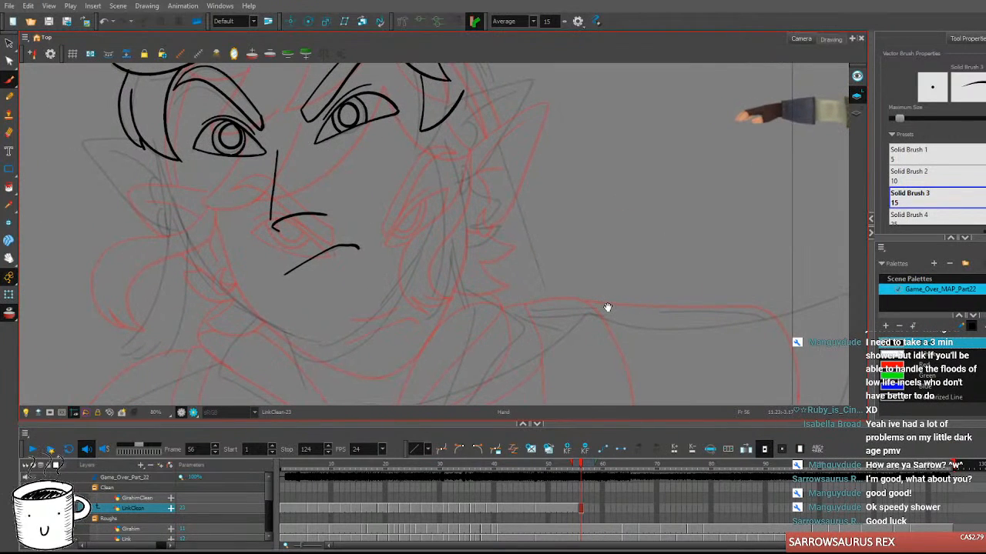
{"action": "left_click_drag", "start_coordinate": [482, 132], "coordinate": [434, 193]}
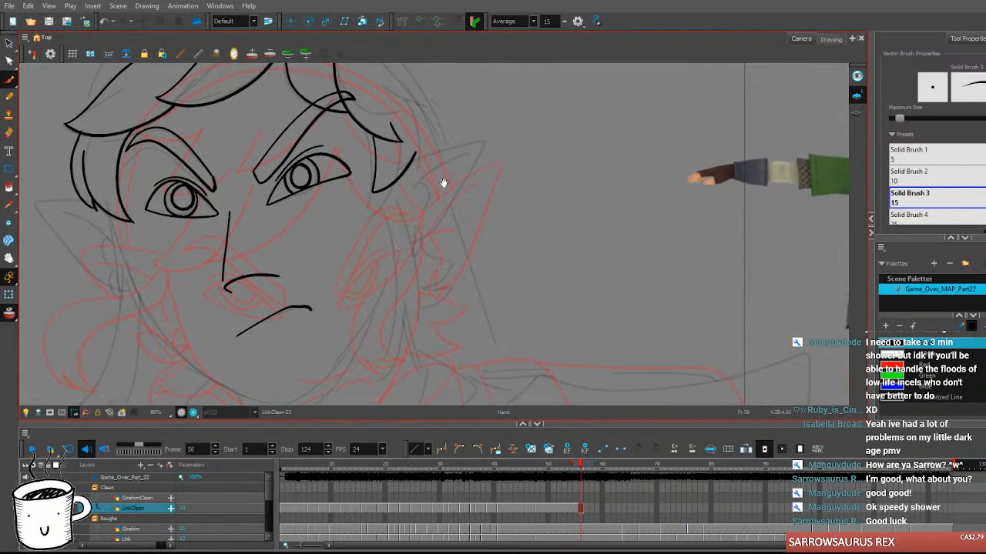
{"action": "left_click_drag", "start_coordinate": [414, 159], "coordinate": [488, 141]}
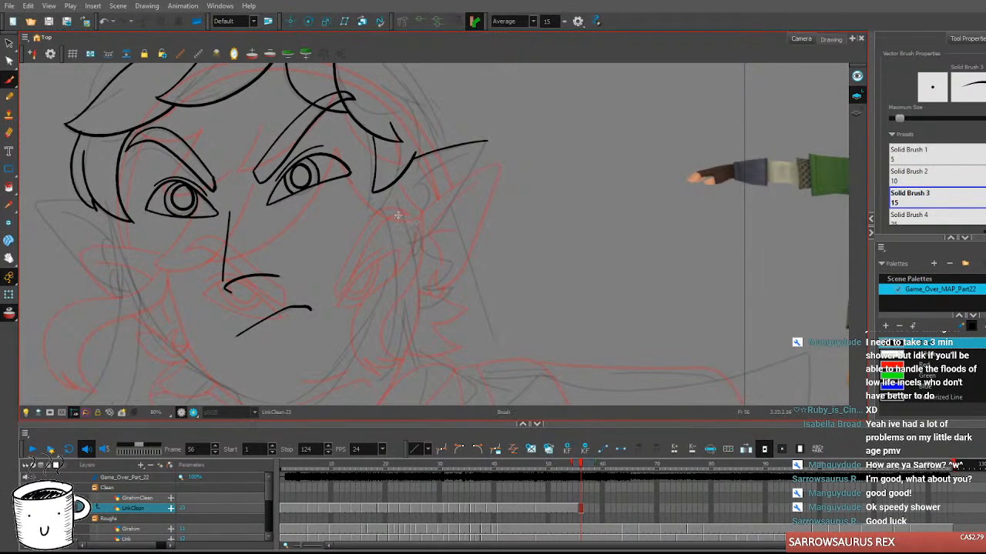
Ink the inner edge of the long sideburn lock hanging in front of the right-hand ear.
{"action": "left_click_drag", "start_coordinate": [381, 192], "coordinate": [395, 267]}
{"action": "key", "text": "ctrl+z"}
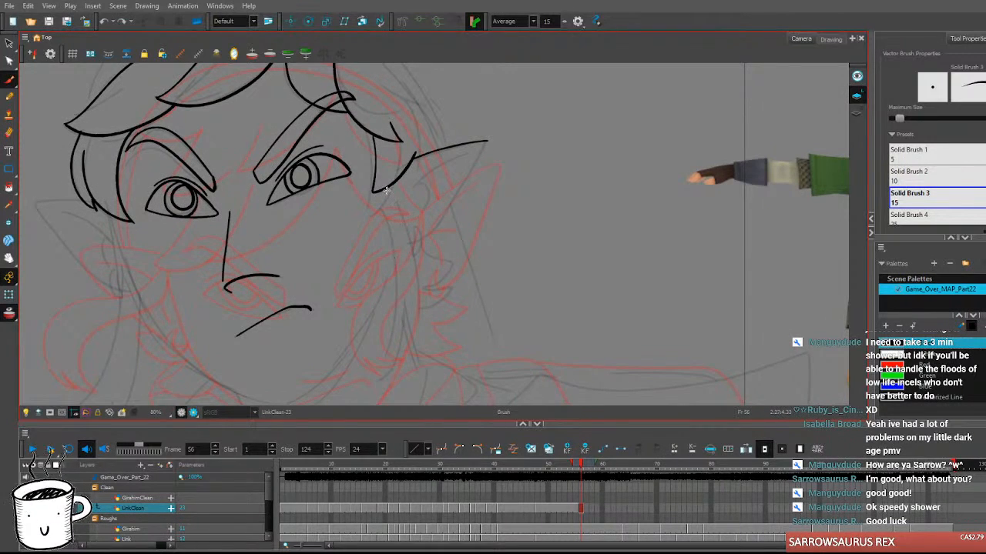
{"action": "mouse_move", "coordinate": [387, 192]}
{"action": "left_mouse_down"}
{"action": "mouse_move", "coordinate": [396, 293]}
{"action": "mouse_move", "coordinate": [378, 358]}
{"action": "left_mouse_up"}
{"action": "key", "text": "ctrl+z"}
{"action": "left_click_drag", "start_coordinate": [392, 179], "coordinate": [382, 333]}
Ink the sideburn lock's outer edge and jagged tip in front of the right-hand ear, checking against frame 55.
{"action": "mouse_move", "coordinate": [410, 158]}
{"action": "left_mouse_down"}
{"action": "mouse_move", "coordinate": [405, 199]}
{"action": "mouse_move", "coordinate": [416, 291]}
{"action": "mouse_move", "coordinate": [387, 337]}
{"action": "left_mouse_up"}
{"action": "key", "text": "ctrl+z"}
{"action": "mouse_move", "coordinate": [414, 157]}
{"action": "left_mouse_down"}
{"action": "mouse_move", "coordinate": [405, 339]}
{"action": "mouse_move", "coordinate": [410, 317]}
{"action": "mouse_move", "coordinate": [389, 343]}
{"action": "mouse_move", "coordinate": [406, 338]}
{"action": "left_mouse_up"}
{"action": "key", "text": "ctrl+z"}
{"action": "key", "text": "ctrl+z"}
{"action": "key", "text": "comma"}
{"action": "key", "text": "period"}
{"action": "key", "text": "comma"}
{"action": "key", "text": "period"}
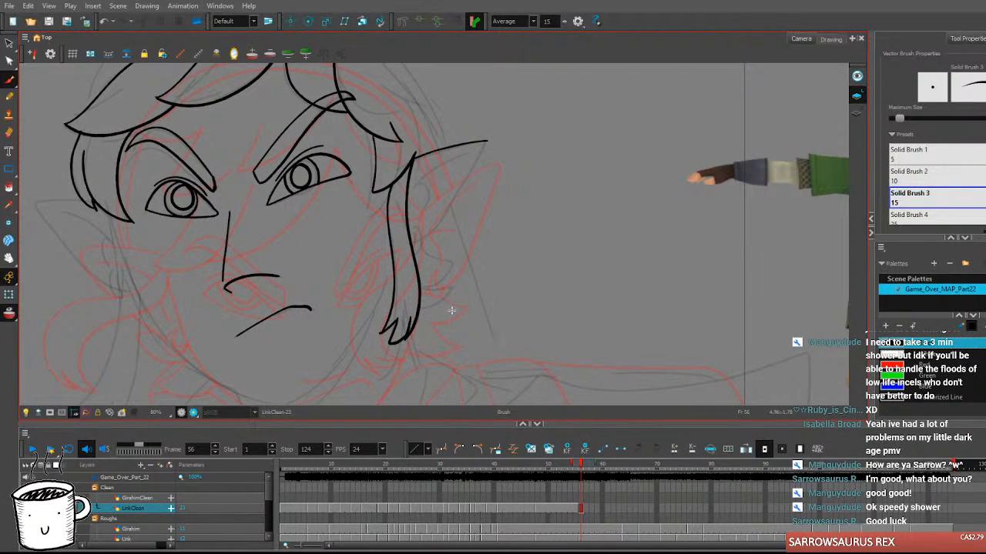
{"action": "key", "text": "comma"}
{"action": "key", "text": "period"}
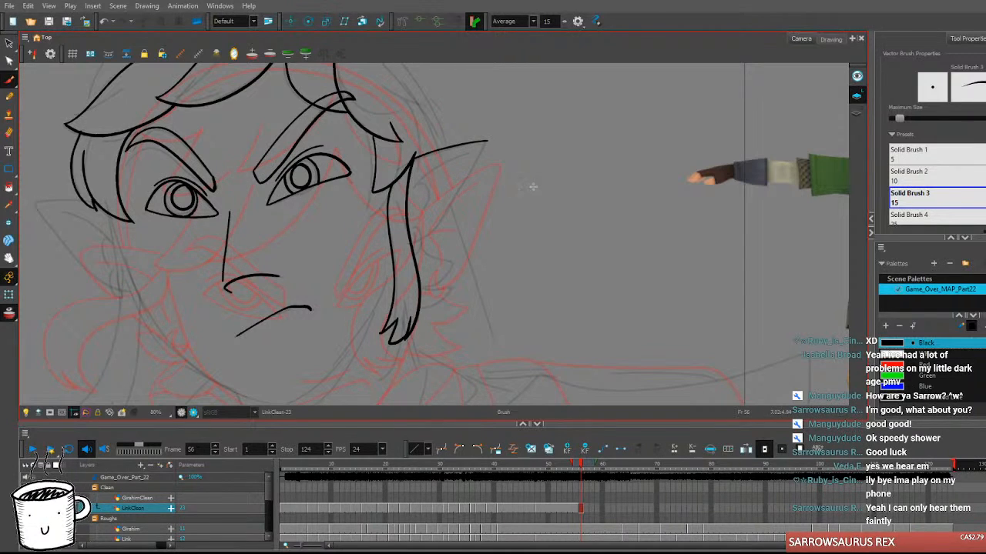
Ink the right-hand ear's lower edge from the tip to the lobe, and add the inner ear folds.
{"action": "mouse_move", "coordinate": [485, 141]}
{"action": "left_mouse_down"}
{"action": "mouse_move", "coordinate": [419, 225]}
{"action": "mouse_move", "coordinate": [419, 255]}
{"action": "left_mouse_up"}
{"action": "key", "text": "ctrl+z"}
{"action": "key", "text": "ctrl+z"}
{"action": "mouse_move", "coordinate": [485, 142]}
{"action": "left_mouse_down"}
{"action": "mouse_move", "coordinate": [450, 210]}
{"action": "mouse_move", "coordinate": [413, 241]}
{"action": "left_mouse_up"}
{"action": "key", "text": "ctrl+z"}
{"action": "left_click_drag", "start_coordinate": [482, 147], "coordinate": [420, 248]}
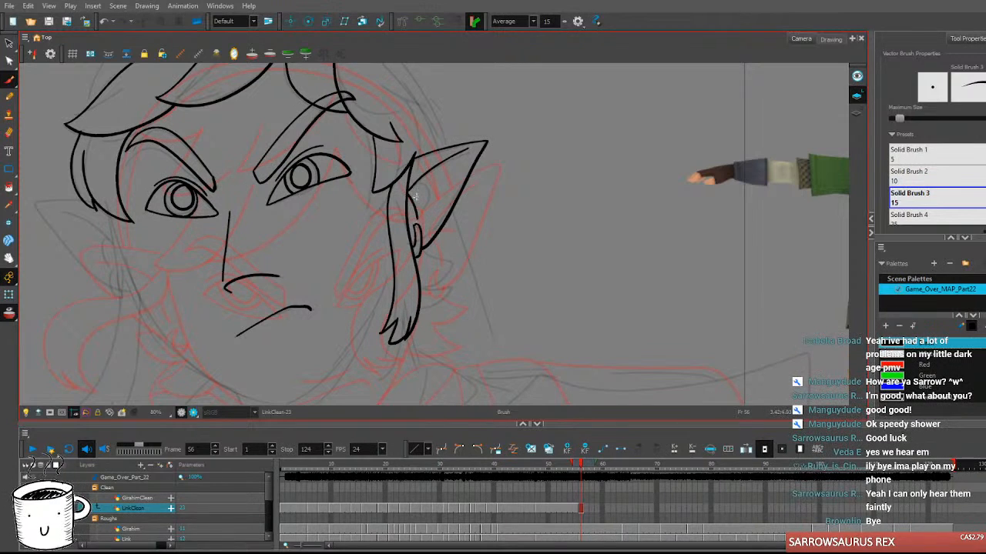
Compare the right-hand ear and sideburn with frame 55, viewing the whole head.
{"action": "key", "text": "comma"}
{"action": "key", "text": "period"}
{"action": "key", "text": "comma"}
{"action": "key", "text": "period"}
{"action": "key", "text": "comma"}
{"action": "scroll", "coordinate": [474, 217], "scroll_direction": "down", "scroll_amount": 2}
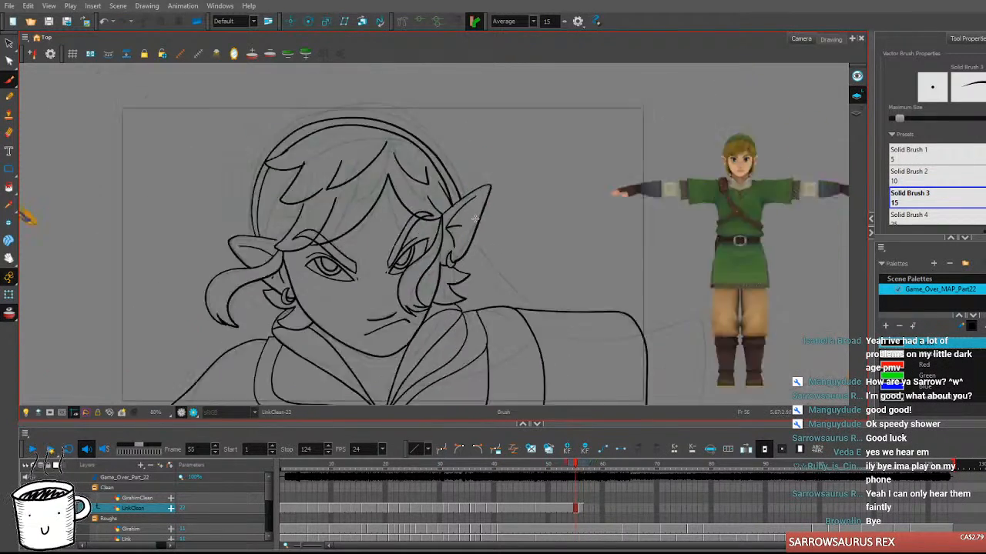
{"action": "key", "text": "period"}
{"action": "scroll", "coordinate": [476, 217], "scroll_direction": "down", "scroll_amount": 1}
{"action": "scroll", "coordinate": [366, 268], "scroll_direction": "up", "scroll_amount": 1}
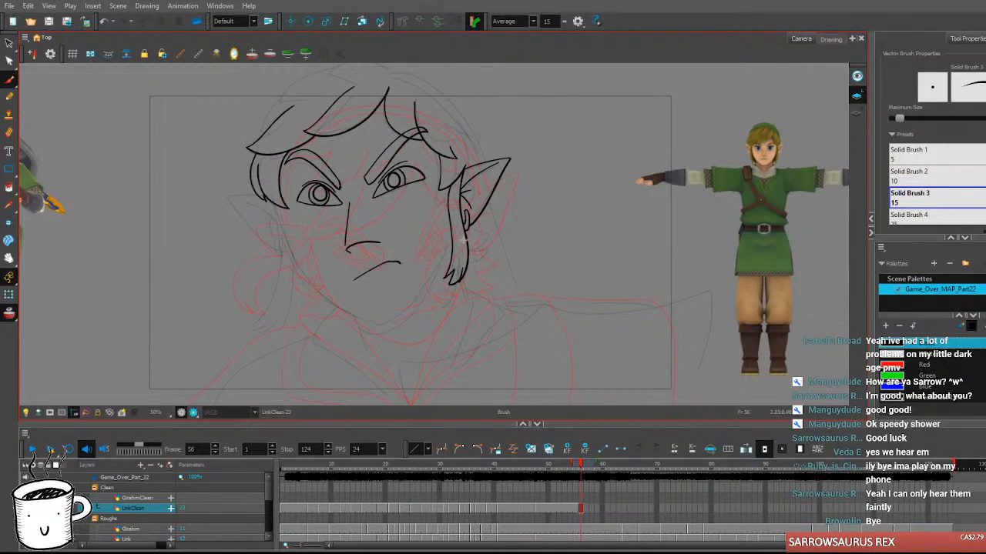
Ink the face outline from the left-hand temple around the pointed chin up to the right-hand sideburn.
{"action": "left_click_drag", "start_coordinate": [506, 250], "coordinate": [475, 256]}
{"action": "mouse_move", "coordinate": [244, 206]}
{"action": "left_mouse_down"}
{"action": "mouse_move", "coordinate": [282, 290]}
{"action": "mouse_move", "coordinate": [333, 326]}
{"action": "mouse_move", "coordinate": [360, 327]}
{"action": "mouse_move", "coordinate": [408, 282]}
{"action": "mouse_move", "coordinate": [421, 253]}
{"action": "left_mouse_up"}
{"action": "key", "text": "ctrl+z"}
{"action": "mouse_move", "coordinate": [355, 326]}
{"action": "left_mouse_down"}
{"action": "mouse_move", "coordinate": [387, 298]}
{"action": "mouse_move", "coordinate": [422, 234]}
{"action": "mouse_move", "coordinate": [399, 290]}
{"action": "mouse_move", "coordinate": [425, 245]}
{"action": "left_mouse_up"}
{"action": "key", "text": "ctrl+z"}
{"action": "key", "text": "ctrl+z"}
{"action": "mouse_move", "coordinate": [357, 327]}
{"action": "left_mouse_down"}
{"action": "mouse_move", "coordinate": [411, 272]}
{"action": "mouse_move", "coordinate": [427, 237]}
{"action": "mouse_move", "coordinate": [355, 328]}
{"action": "mouse_move", "coordinate": [425, 245]}
{"action": "left_mouse_up"}
{"action": "key", "text": "ctrl+z"}
Flip between the neighbouring frames and frame 56 to check the face outline.
{"action": "key", "text": "comma"}
{"action": "key", "text": "comma"}
{"action": "key", "text": "period"}
{"action": "key", "text": "period"}
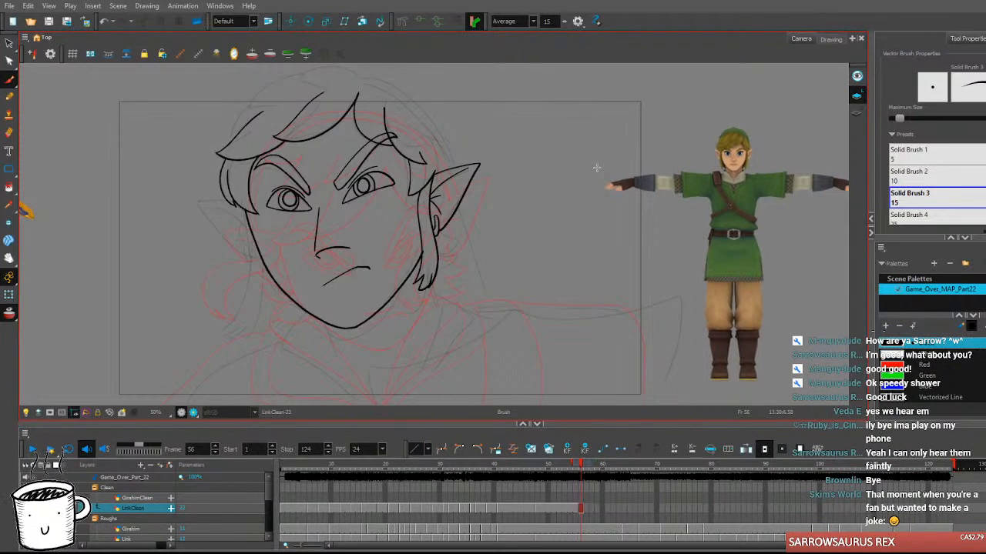
{"action": "key", "text": "comma"}
{"action": "key", "text": "period"}
{"action": "key", "text": "comma"}
{"action": "key", "text": "period"}
Ink the outline of the left-hand pointed ear, from the side hair to the tip and back to the lobe.
{"action": "scroll", "coordinate": [327, 254], "scroll_direction": "up", "scroll_amount": 2}
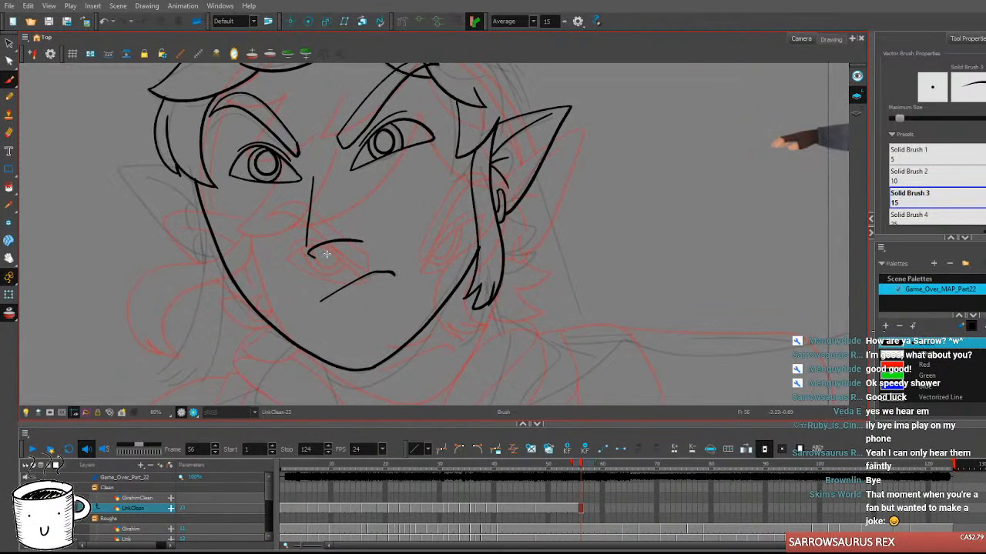
{"action": "left_click_drag", "start_coordinate": [326, 254], "coordinate": [392, 260]}
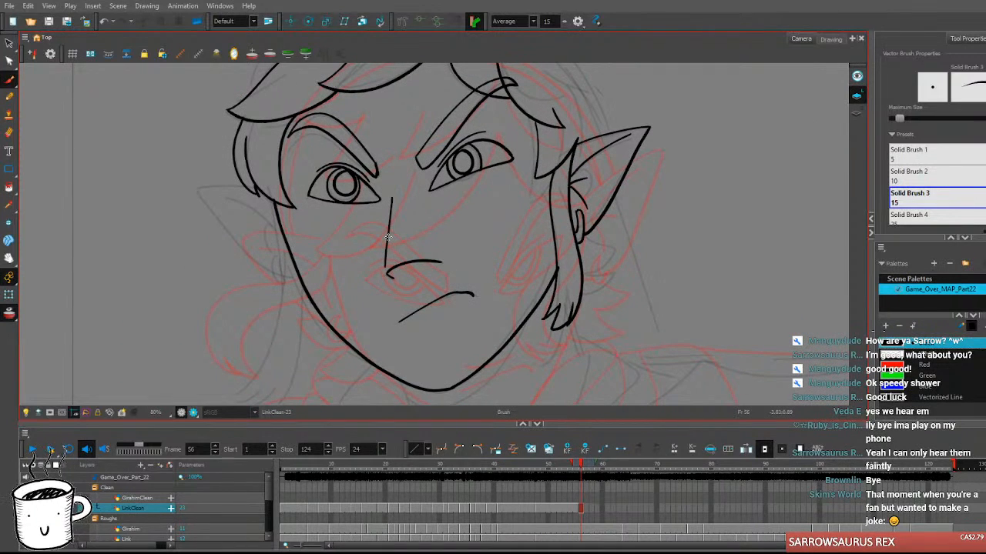
{"action": "mouse_move", "coordinate": [244, 186]}
{"action": "left_mouse_down"}
{"action": "mouse_move", "coordinate": [199, 189]}
{"action": "mouse_move", "coordinate": [241, 251]}
{"action": "mouse_move", "coordinate": [277, 279]}
{"action": "mouse_move", "coordinate": [312, 275]}
{"action": "mouse_move", "coordinate": [284, 255]}
{"action": "left_mouse_up"}
{"action": "left_click_drag", "start_coordinate": [346, 315], "coordinate": [357, 298]}
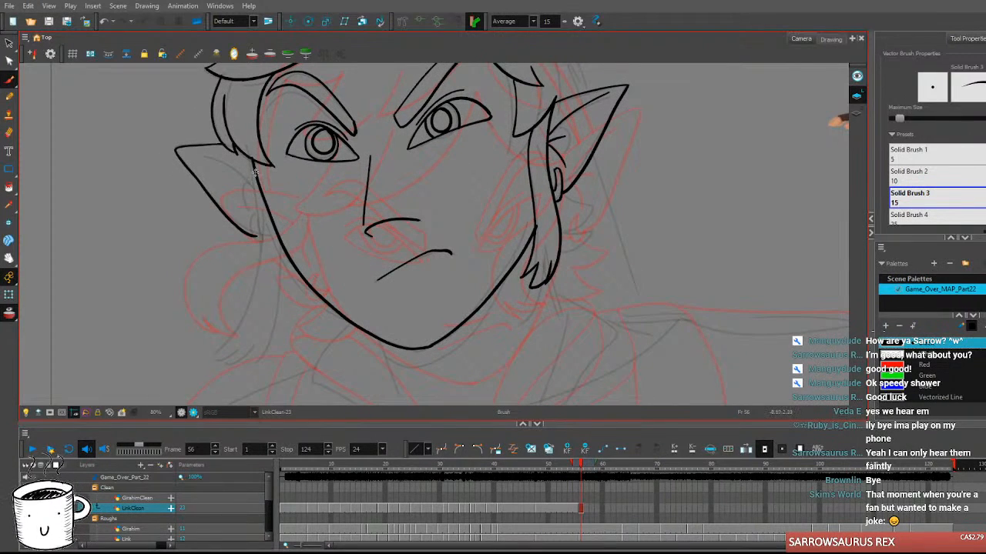
Ink the long lock hanging in front of the left-hand ear, curling outward to a pointed tip below it.
{"action": "mouse_move", "coordinate": [297, 320]}
{"action": "left_mouse_down"}
{"action": "mouse_move", "coordinate": [302, 308]}
{"action": "mouse_move", "coordinate": [300, 320]}
{"action": "left_mouse_up"}
{"action": "mouse_move", "coordinate": [254, 177]}
{"action": "left_mouse_down"}
{"action": "mouse_move", "coordinate": [214, 311]}
{"action": "mouse_move", "coordinate": [267, 316]}
{"action": "left_mouse_up"}
{"action": "key", "text": "ctrl+z"}
{"action": "mouse_move", "coordinate": [273, 224]}
{"action": "left_mouse_down"}
{"action": "mouse_move", "coordinate": [257, 337]}
{"action": "mouse_move", "coordinate": [235, 348]}
{"action": "mouse_move", "coordinate": [274, 235]}
{"action": "mouse_move", "coordinate": [219, 349]}
{"action": "left_mouse_up"}
{"action": "key", "text": "ctrl+z"}
{"action": "key", "text": "ctrl+z"}
{"action": "mouse_move", "coordinate": [274, 222]}
{"action": "left_mouse_down"}
{"action": "mouse_move", "coordinate": [275, 255]}
{"action": "mouse_move", "coordinate": [205, 328]}
{"action": "left_mouse_up"}
{"action": "key", "text": "ctrl+z"}
{"action": "mouse_move", "coordinate": [272, 223]}
{"action": "left_mouse_down"}
{"action": "mouse_move", "coordinate": [237, 346]}
{"action": "mouse_move", "coordinate": [203, 327]}
{"action": "left_mouse_up"}
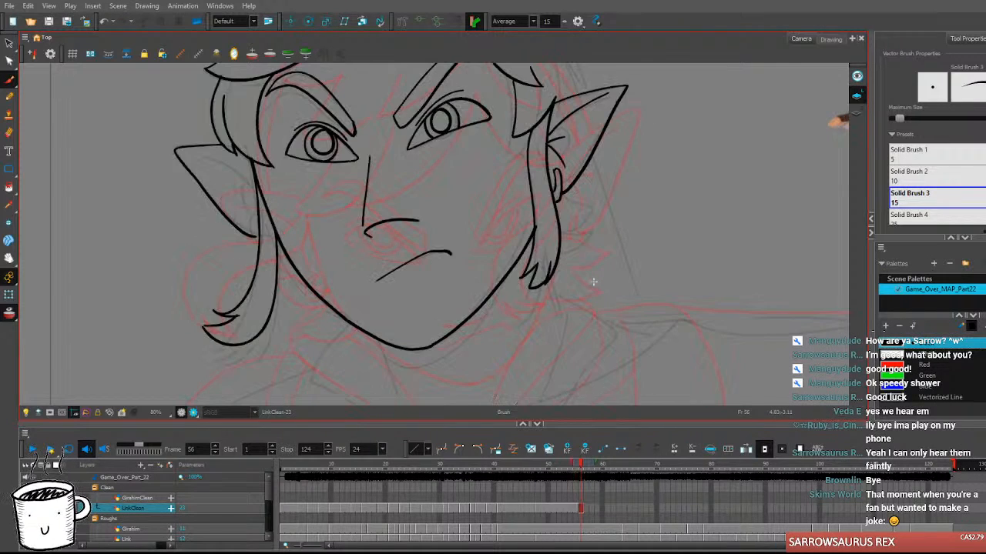
Undo the left-hand lock's jaw-side edge, redraw it to make the lock slimmer, and compare with frame 55.
{"action": "scroll", "coordinate": [580, 214], "scroll_direction": "down", "scroll_amount": 2}
{"action": "scroll", "coordinate": [464, 208], "scroll_direction": "down", "scroll_amount": 4}
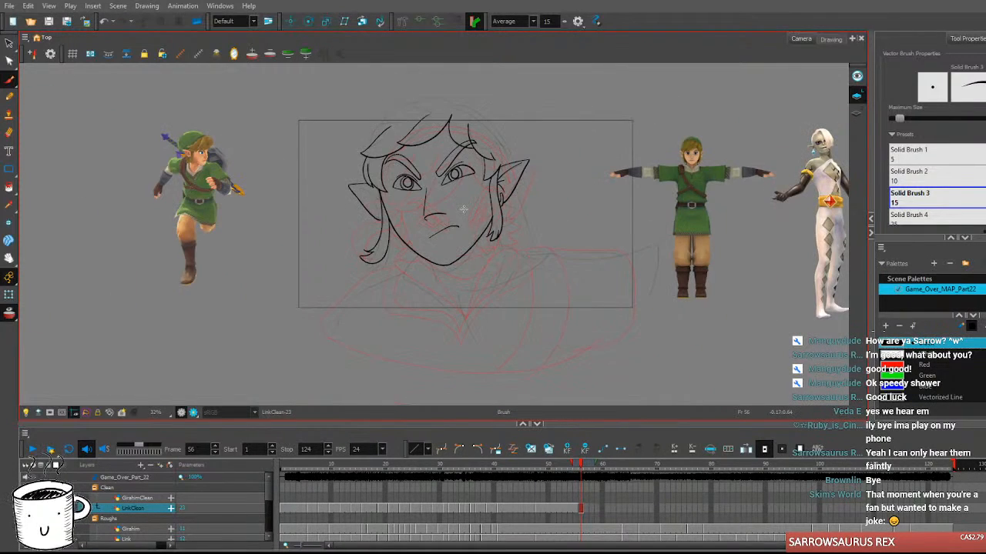
{"action": "scroll", "coordinate": [464, 208], "scroll_direction": "up", "scroll_amount": 5}
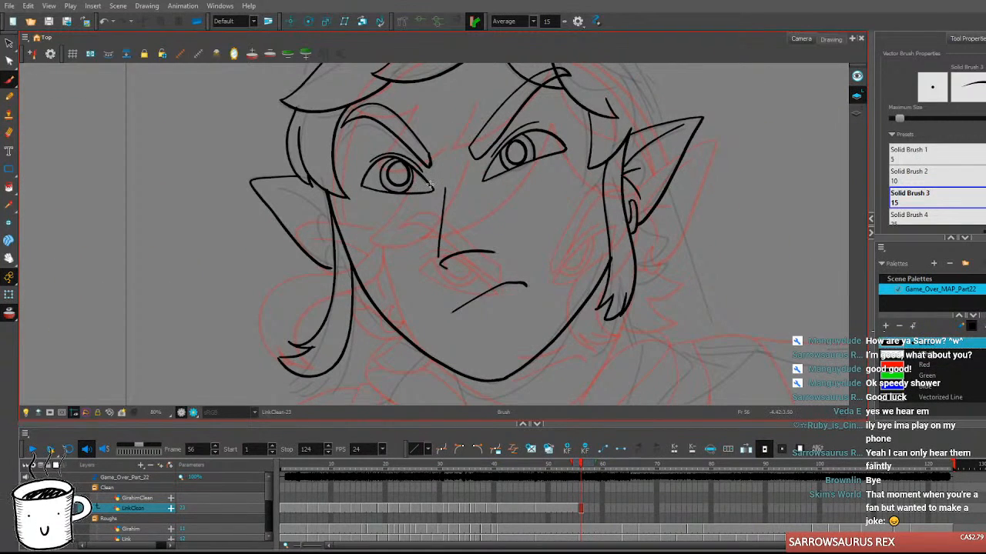
{"action": "key", "text": "ctrl+z"}
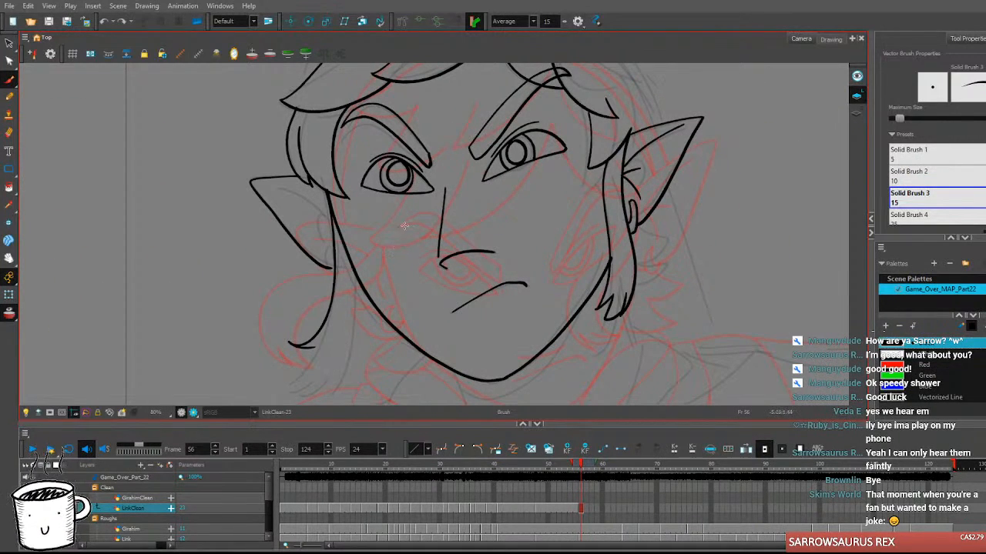
{"action": "mouse_move", "coordinate": [352, 274]}
{"action": "left_mouse_down"}
{"action": "mouse_move", "coordinate": [306, 367]}
{"action": "mouse_move", "coordinate": [295, 356]}
{"action": "left_mouse_up"}
{"action": "key", "text": "ctrl+z"}
{"action": "key", "text": "ctrl+z"}
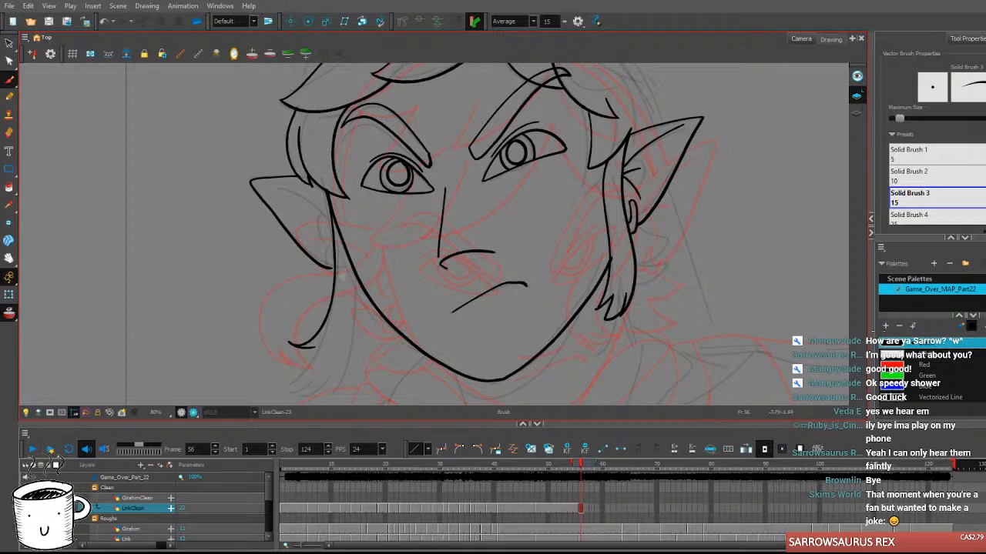
{"action": "left_click_drag", "start_coordinate": [348, 257], "coordinate": [288, 347]}
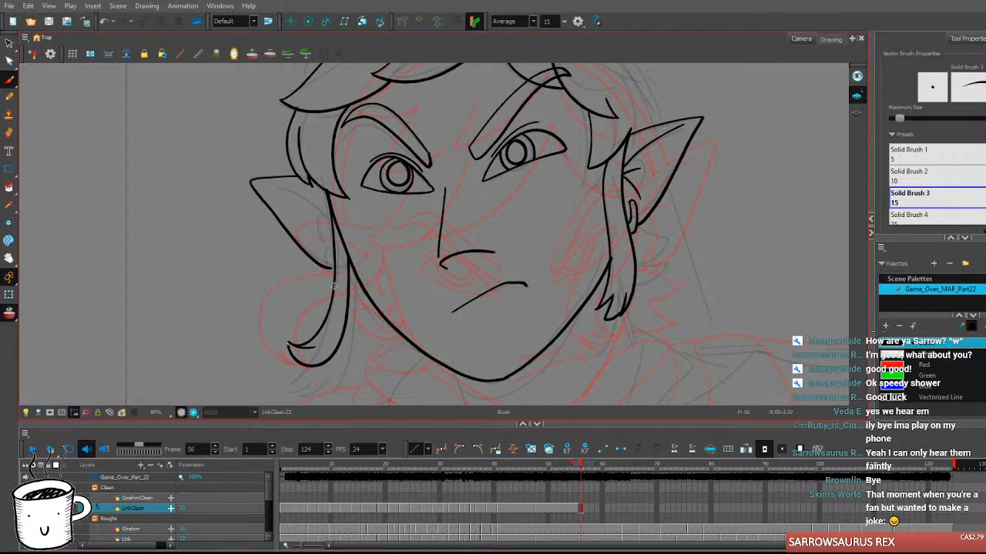
{"action": "key", "text": "comma"}
{"action": "key", "text": "period"}
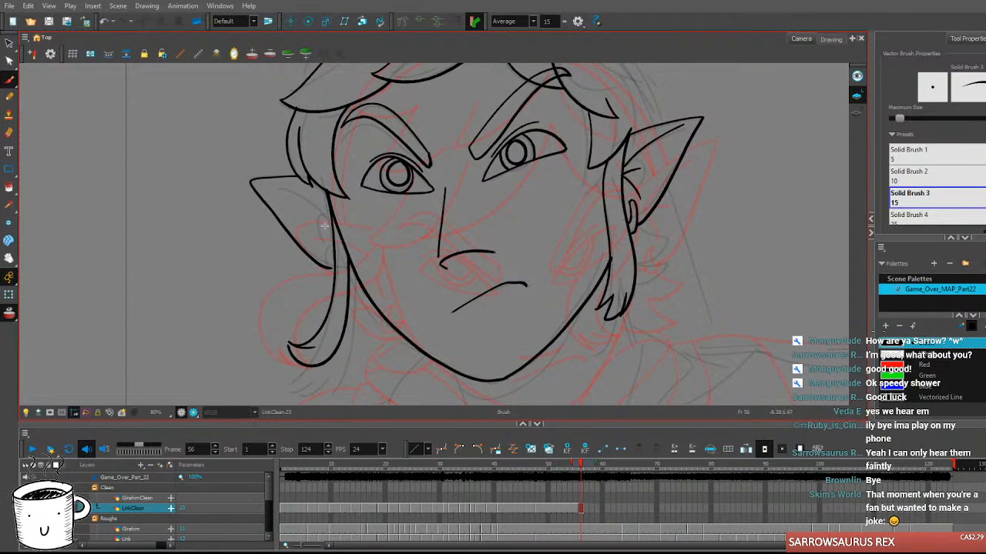
Ink the lobe and inner folds of the left-hand ear.
{"action": "left_click_drag", "start_coordinate": [334, 249], "coordinate": [334, 277]}
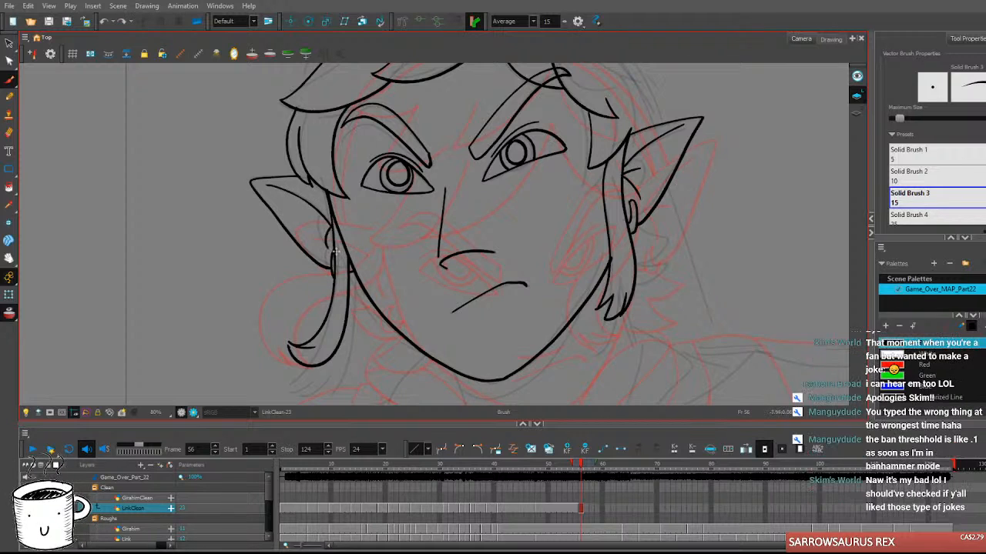
{"action": "left_click_drag", "start_coordinate": [332, 233], "coordinate": [308, 229]}
{"action": "left_click_drag", "start_coordinate": [513, 317], "coordinate": [435, 319]}
Flip between frames 55 and 56 to compare the ears, locks and jaw.
{"action": "key", "text": "comma"}
{"action": "key", "text": "period"}
{"action": "key", "text": "comma"}
{"action": "key", "text": "period"}
{"action": "key", "text": "comma"}
{"action": "key", "text": "period"}
{"action": "left_click_drag", "start_coordinate": [440, 346], "coordinate": [462, 297]}
{"action": "key", "text": "comma"}
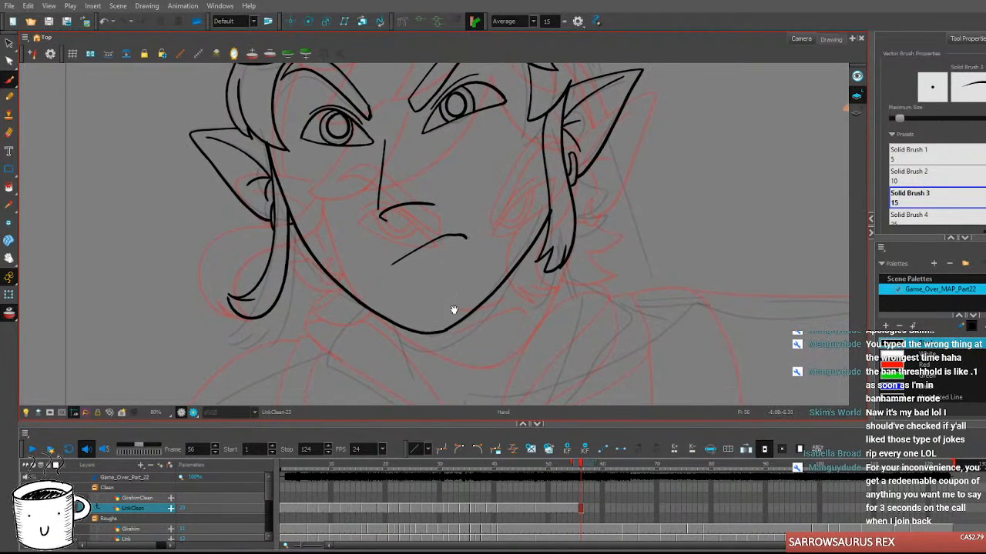
{"action": "key", "text": "period"}
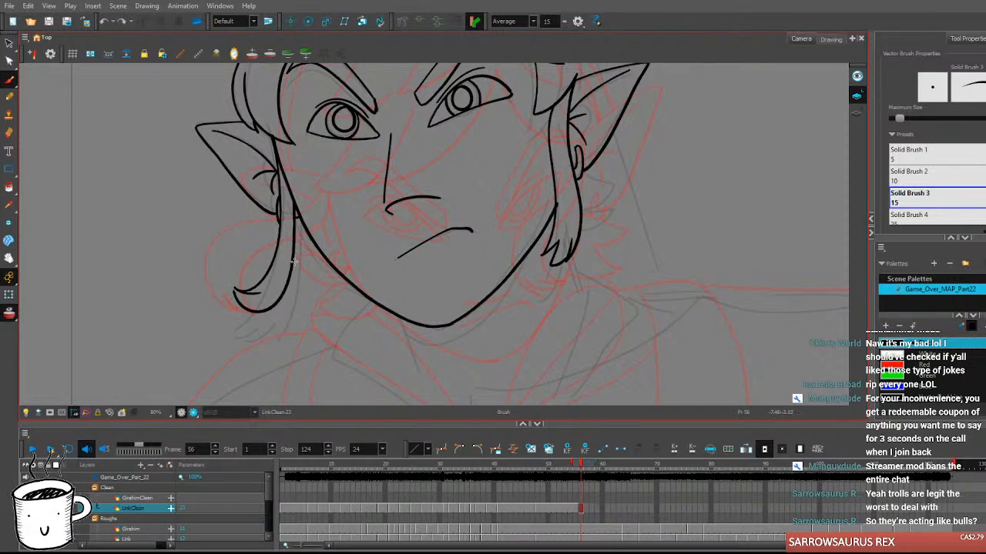
Ink short jagged hair tufts behind the jaw beside the left-hand lock, checking them against frame 55.
{"action": "mouse_move", "coordinate": [292, 271]}
{"action": "left_mouse_down"}
{"action": "mouse_move", "coordinate": [304, 253]}
{"action": "mouse_move", "coordinate": [302, 288]}
{"action": "mouse_move", "coordinate": [320, 251]}
{"action": "mouse_move", "coordinate": [301, 287]}
{"action": "mouse_move", "coordinate": [313, 238]}
{"action": "mouse_move", "coordinate": [314, 272]}
{"action": "mouse_move", "coordinate": [345, 267]}
{"action": "left_mouse_up"}
{"action": "key", "text": "ctrl+z"}
{"action": "key", "text": "ctrl+z"}
{"action": "key", "text": "ctrl+z"}
{"action": "key", "text": "comma"}
{"action": "key", "text": "period"}
{"action": "key", "text": "comma"}
{"action": "key", "text": "period"}
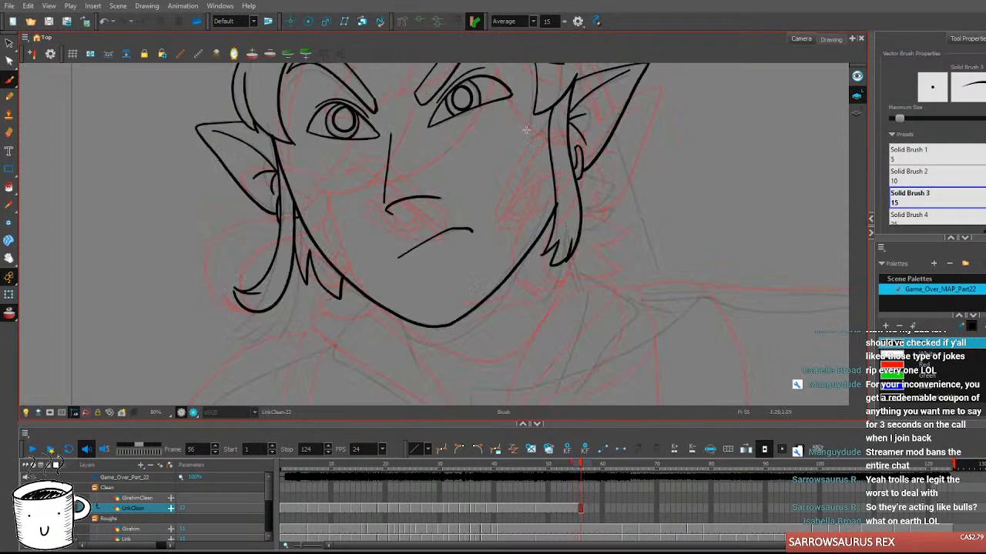
Ink the outer lock of hair on the right-hand side of frame 56, running from near the crown towards the ear.
{"action": "key", "text": "2"}
{"action": "key", "text": "2"}
{"action": "key", "text": "space"}
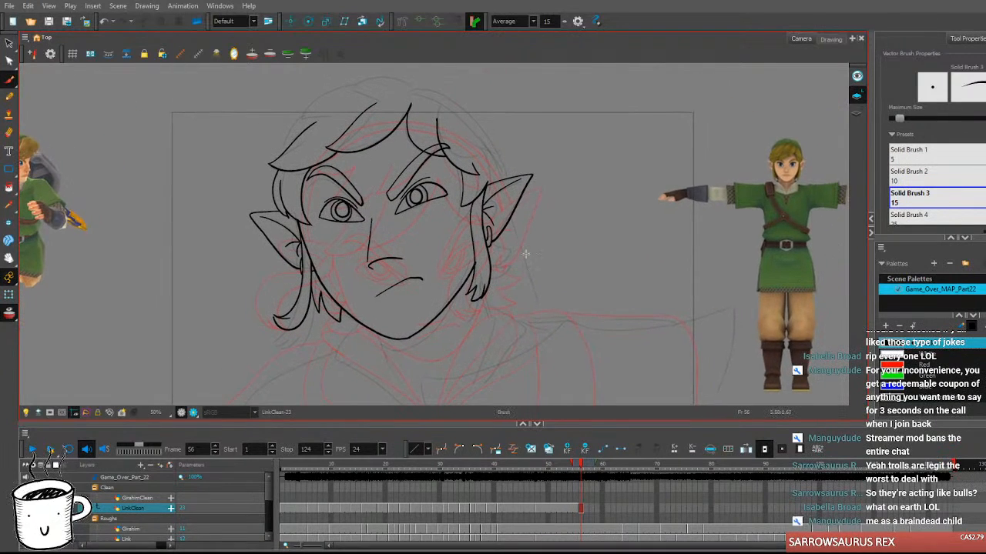
{"action": "key", "text": "1"}
{"action": "left_click_drag", "start_coordinate": [511, 185], "coordinate": [537, 221]}
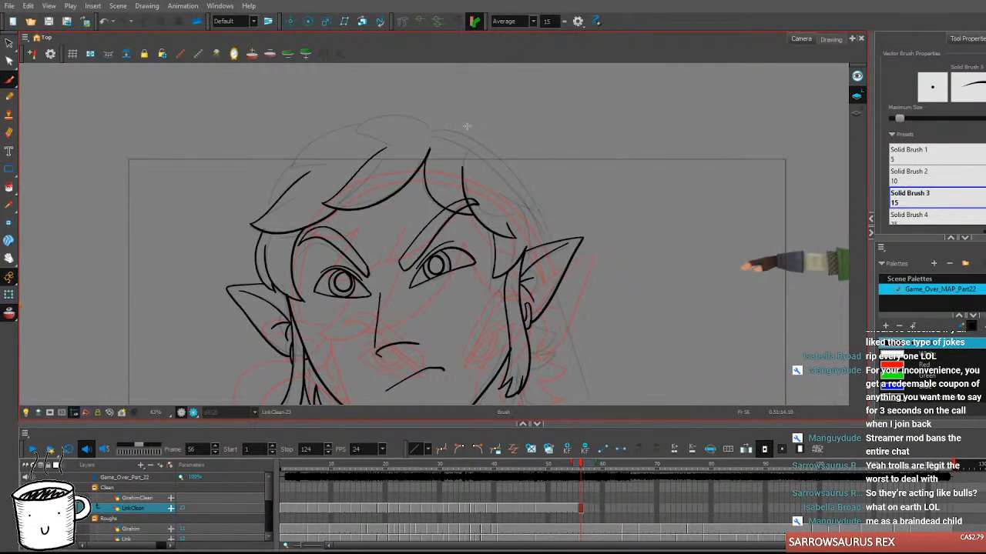
{"action": "key", "text": "2"}
{"action": "left_click_drag", "start_coordinate": [594, 291], "coordinate": [538, 274]}
{"action": "left_click_drag", "start_coordinate": [433, 142], "coordinate": [539, 215]}
{"action": "key", "text": "ctrl+z"}
{"action": "left_click_drag", "start_coordinate": [435, 143], "coordinate": [516, 215]}
{"action": "key", "text": "ctrl+z"}
{"action": "mouse_move", "coordinate": [434, 140]}
{"action": "left_mouse_down"}
{"action": "mouse_move", "coordinate": [539, 222]}
{"action": "mouse_move", "coordinate": [489, 222]}
{"action": "mouse_move", "coordinate": [529, 248]}
{"action": "mouse_move", "coordinate": [518, 231]}
{"action": "mouse_move", "coordinate": [536, 265]}
{"action": "left_mouse_up"}
{"action": "key", "text": "ctrl+z"}
{"action": "left_click_drag", "start_coordinate": [543, 204], "coordinate": [620, 237]}
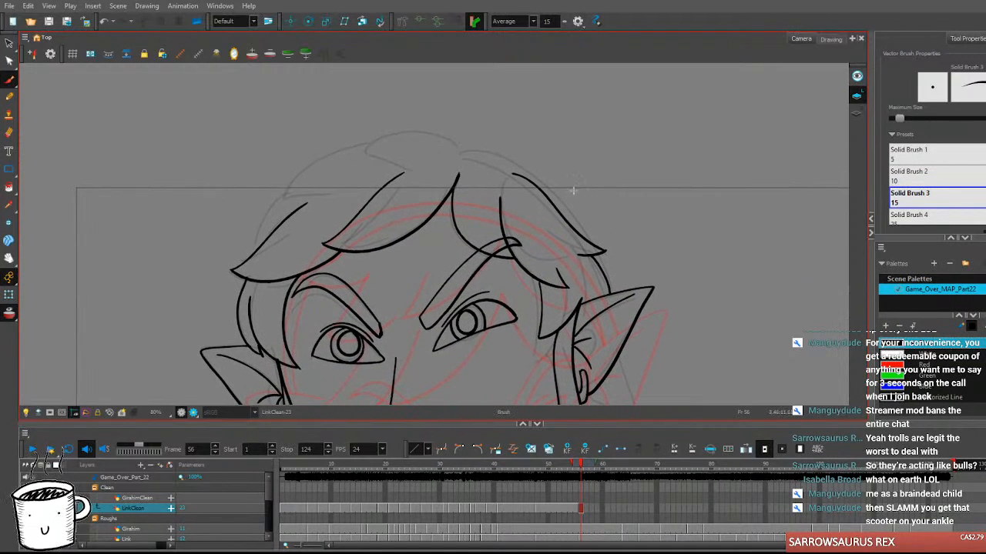
Ink the crown's top contour and the outer hair edge on the left-hand side of the head.
{"action": "mouse_move", "coordinate": [489, 160]}
{"action": "left_mouse_down"}
{"action": "mouse_move", "coordinate": [436, 135]}
{"action": "mouse_move", "coordinate": [351, 161]}
{"action": "mouse_move", "coordinate": [412, 181]}
{"action": "mouse_move", "coordinate": [337, 155]}
{"action": "mouse_move", "coordinate": [278, 200]}
{"action": "mouse_move", "coordinate": [246, 264]}
{"action": "left_mouse_up"}
{"action": "scroll", "coordinate": [252, 241], "scroll_direction": "down", "scroll_amount": 5}
{"action": "scroll", "coordinate": [297, 190], "scroll_direction": "up", "scroll_amount": 3}
{"action": "scroll", "coordinate": [297, 190], "scroll_direction": "up", "scroll_amount": 2}
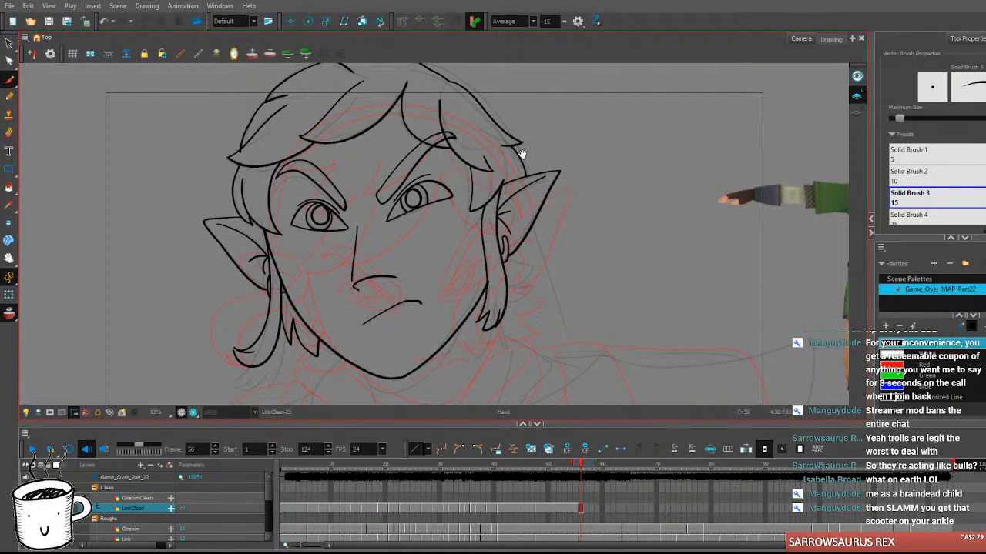
Ink the right-hand outer contour of the head, curving from the crown down to the ear.
{"action": "left_click_drag", "start_coordinate": [521, 157], "coordinate": [482, 203]}
{"action": "mouse_move", "coordinate": [379, 106]}
{"action": "left_mouse_down"}
{"action": "mouse_move", "coordinate": [426, 125]}
{"action": "mouse_move", "coordinate": [479, 177]}
{"action": "mouse_move", "coordinate": [491, 207]}
{"action": "left_mouse_up"}
{"action": "key", "text": "ctrl+z"}
{"action": "mouse_move", "coordinate": [379, 106]}
{"action": "left_mouse_down"}
{"action": "mouse_move", "coordinate": [463, 160]}
{"action": "mouse_move", "coordinate": [494, 220]}
{"action": "left_mouse_up"}
Ink the left-hand collar flap's outer edge down to the V point, and try out its inner edge.
{"action": "mouse_move", "coordinate": [539, 312]}
{"action": "left_mouse_down"}
{"action": "mouse_move", "coordinate": [529, 120]}
{"action": "mouse_move", "coordinate": [521, 178]}
{"action": "left_mouse_up"}
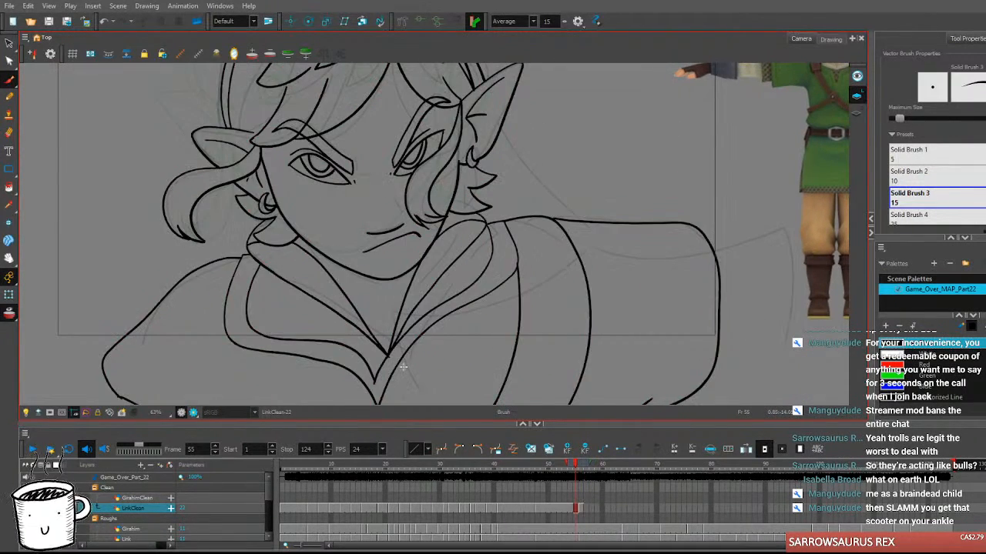
{"action": "mouse_move", "coordinate": [274, 231]}
{"action": "left_mouse_down"}
{"action": "mouse_move", "coordinate": [262, 275]}
{"action": "mouse_move", "coordinate": [383, 374]}
{"action": "left_mouse_up"}
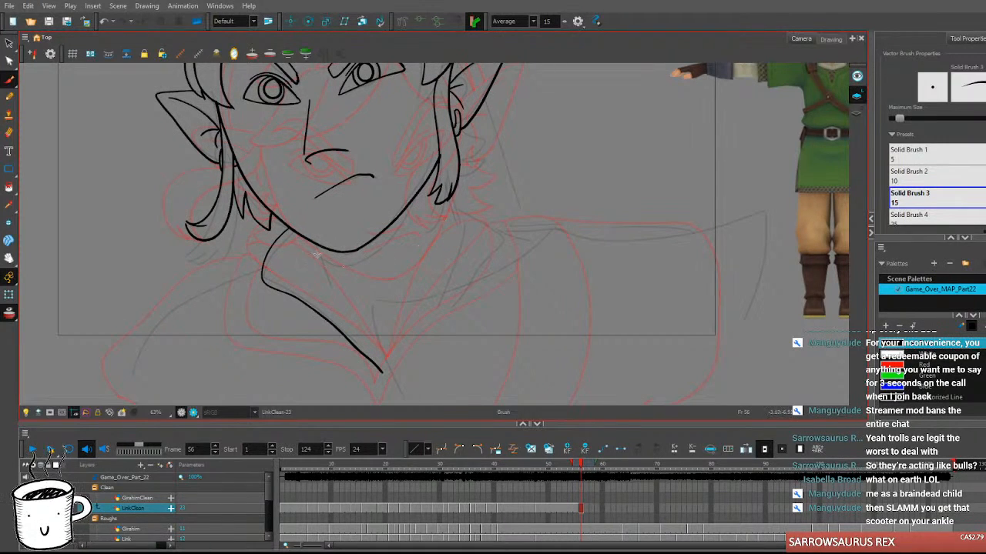
{"action": "mouse_move", "coordinate": [263, 276]}
{"action": "left_mouse_down"}
{"action": "mouse_move", "coordinate": [284, 263]}
{"action": "mouse_move", "coordinate": [318, 272]}
{"action": "mouse_move", "coordinate": [383, 374]}
{"action": "left_mouse_up"}
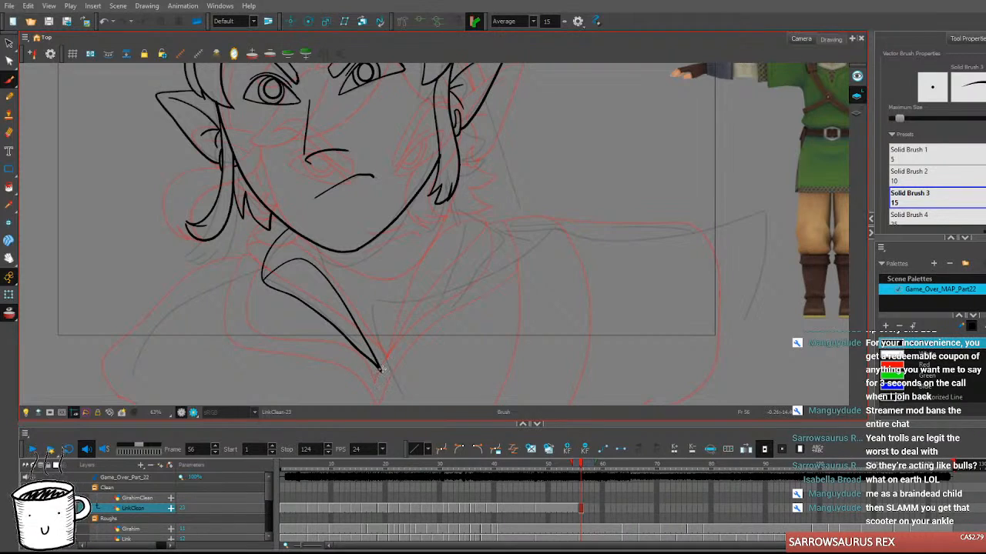
{"action": "mouse_move", "coordinate": [300, 235]}
{"action": "left_mouse_down"}
{"action": "mouse_move", "coordinate": [300, 258]}
{"action": "mouse_move", "coordinate": [381, 369]}
{"action": "left_mouse_up"}
{"action": "key", "text": "ctrl+z"}
{"action": "key", "text": "ctrl+z"}
Redraw the left-hand collar flap's fold and inner edge, comparing the shape with frame 55.
{"action": "mouse_move", "coordinate": [262, 281]}
{"action": "left_mouse_down"}
{"action": "mouse_move", "coordinate": [278, 267]}
{"action": "mouse_move", "coordinate": [298, 271]}
{"action": "mouse_move", "coordinate": [271, 266]}
{"action": "mouse_move", "coordinate": [291, 248]}
{"action": "left_mouse_up"}
{"action": "key", "text": "ctrl+z"}
{"action": "key", "text": "ctrl+z"}
{"action": "left_click_drag", "start_coordinate": [263, 280], "coordinate": [305, 278]}
{"action": "key", "text": "comma"}
{"action": "key", "text": "period"}
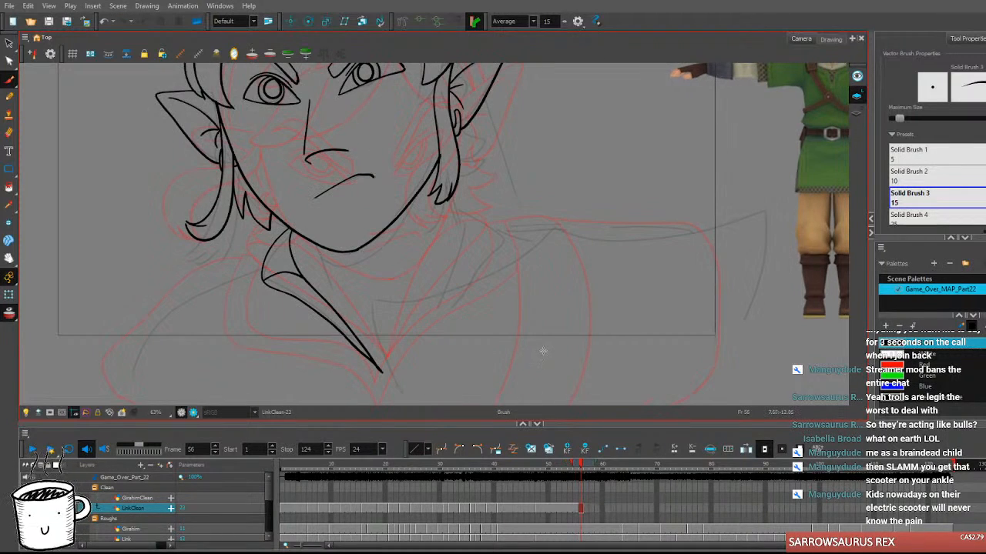
{"action": "key", "text": "comma"}
{"action": "key", "text": "period"}
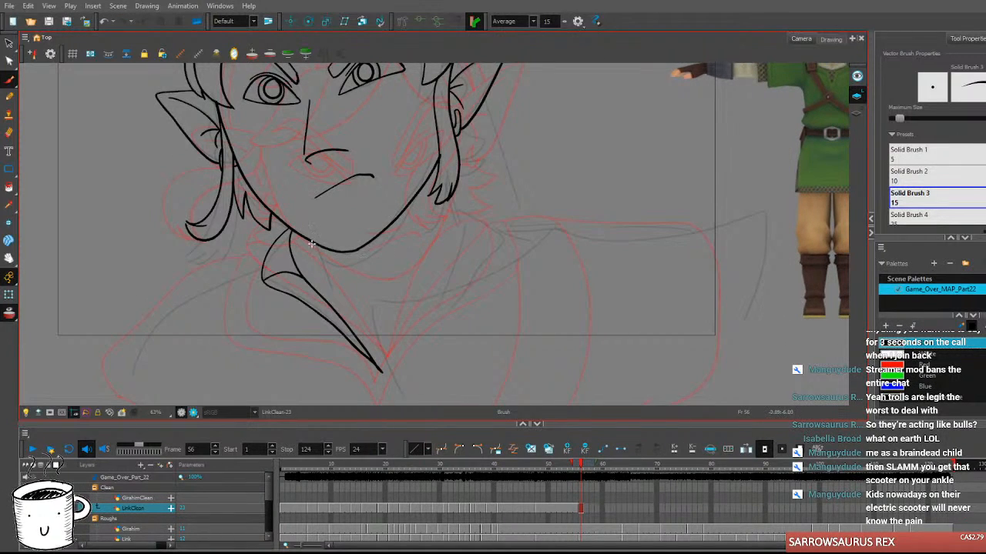
Ink the neck lines below the jaw and the jagged hair tufts behind the right-hand lock.
{"action": "left_click_drag", "start_coordinate": [314, 243], "coordinate": [331, 292]}
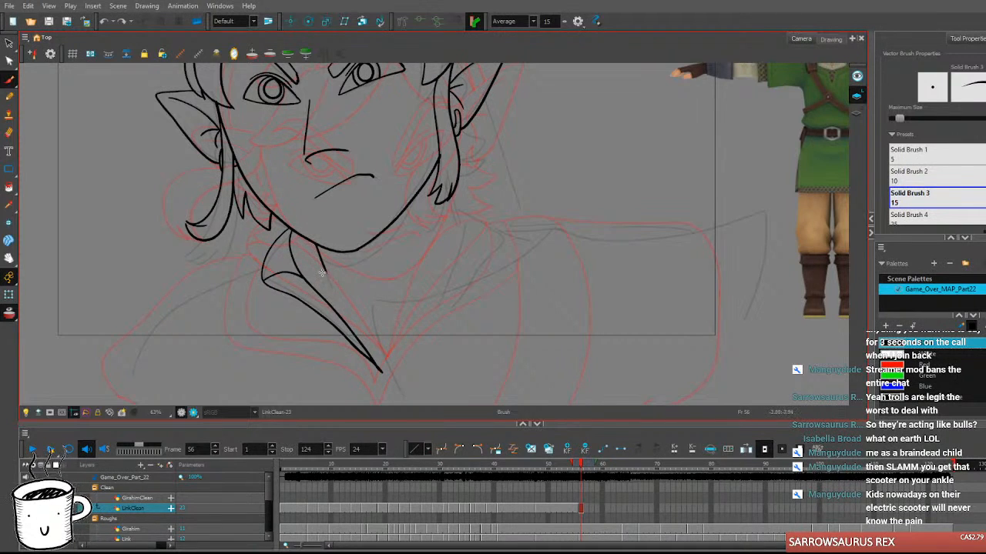
{"action": "left_click_drag", "start_coordinate": [304, 275], "coordinate": [331, 265]}
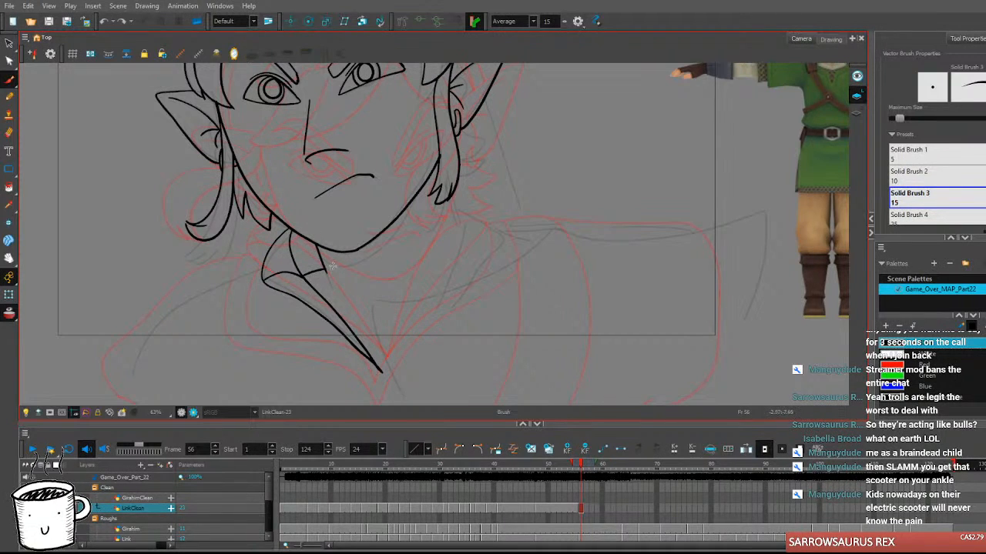
{"action": "mouse_move", "coordinate": [543, 326]}
{"action": "left_mouse_down"}
{"action": "mouse_move", "coordinate": [615, 379]}
{"action": "mouse_move", "coordinate": [585, 358]}
{"action": "mouse_move", "coordinate": [580, 347]}
{"action": "mouse_move", "coordinate": [610, 346]}
{"action": "mouse_move", "coordinate": [591, 338]}
{"action": "mouse_move", "coordinate": [514, 343]}
{"action": "left_mouse_up"}
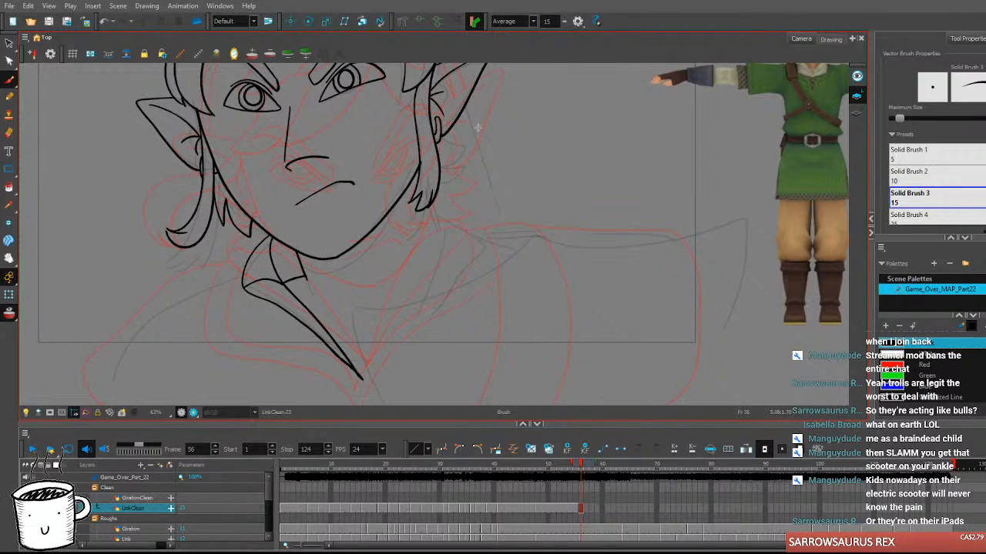
{"action": "mouse_move", "coordinate": [477, 158]}
{"action": "left_mouse_down"}
{"action": "mouse_move", "coordinate": [463, 210]}
{"action": "mouse_move", "coordinate": [422, 219]}
{"action": "mouse_move", "coordinate": [402, 266]}
{"action": "left_mouse_up"}
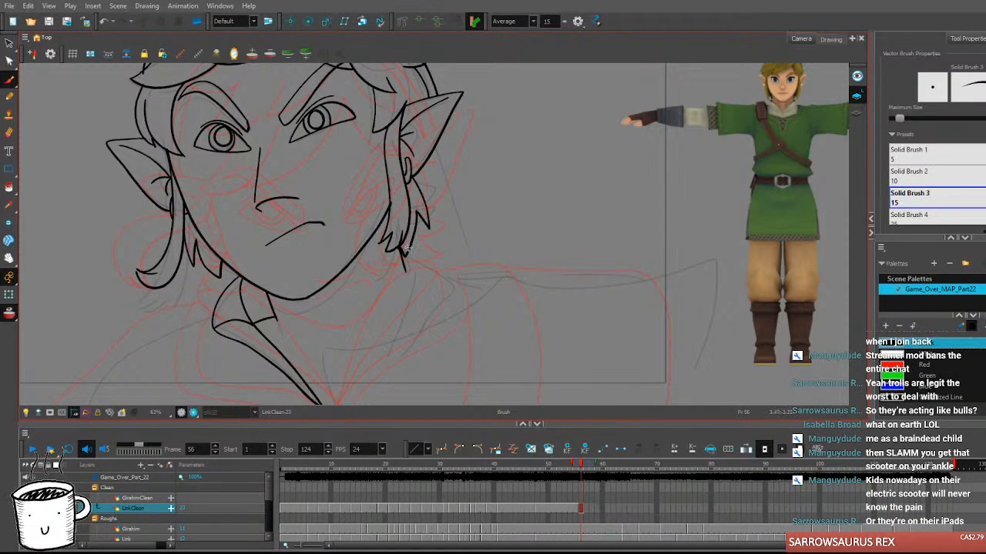
Try inking the right-hand collar flap down to the V point, compare it with frame 55, and undo it.
{"action": "left_click_drag", "start_coordinate": [416, 246], "coordinate": [454, 289]}
{"action": "key", "text": "ctrl+z"}
{"action": "key", "text": "comma"}
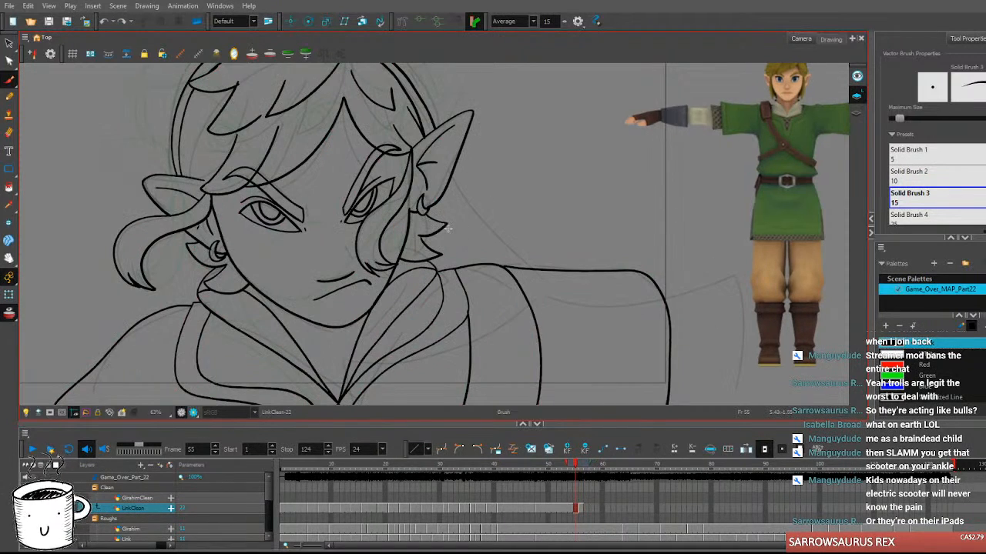
{"action": "key", "text": "period"}
{"action": "mouse_move", "coordinate": [408, 251]}
{"action": "left_mouse_down"}
{"action": "mouse_move", "coordinate": [444, 282]}
{"action": "mouse_move", "coordinate": [398, 324]}
{"action": "mouse_move", "coordinate": [334, 419]}
{"action": "left_mouse_up"}
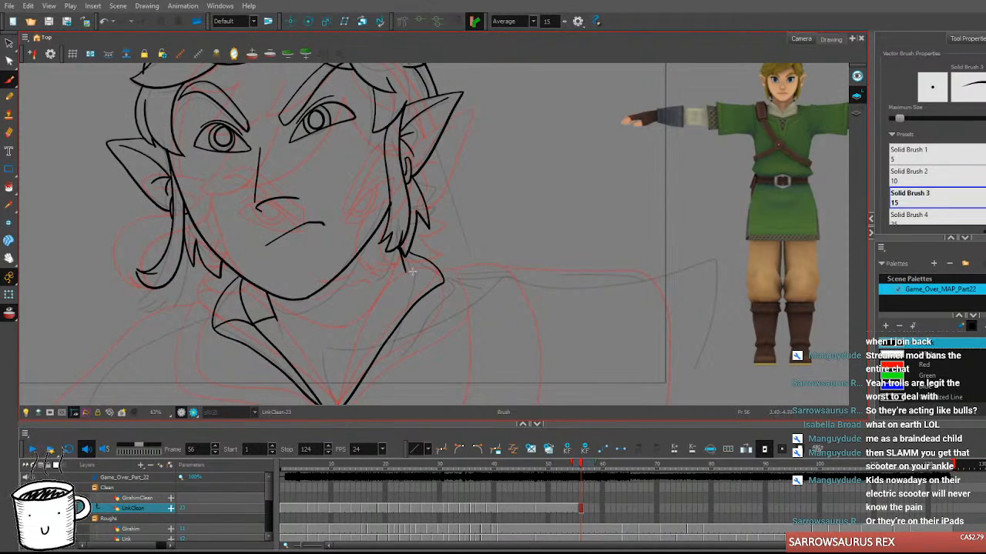
{"action": "left_click_drag", "start_coordinate": [350, 364], "coordinate": [338, 405]}
{"action": "key", "text": "comma"}
{"action": "key", "text": "period"}
{"action": "key", "text": "comma"}
{"action": "key", "text": "period"}
{"action": "key", "text": "ctrl+z"}
{"action": "key", "text": "ctrl+z"}
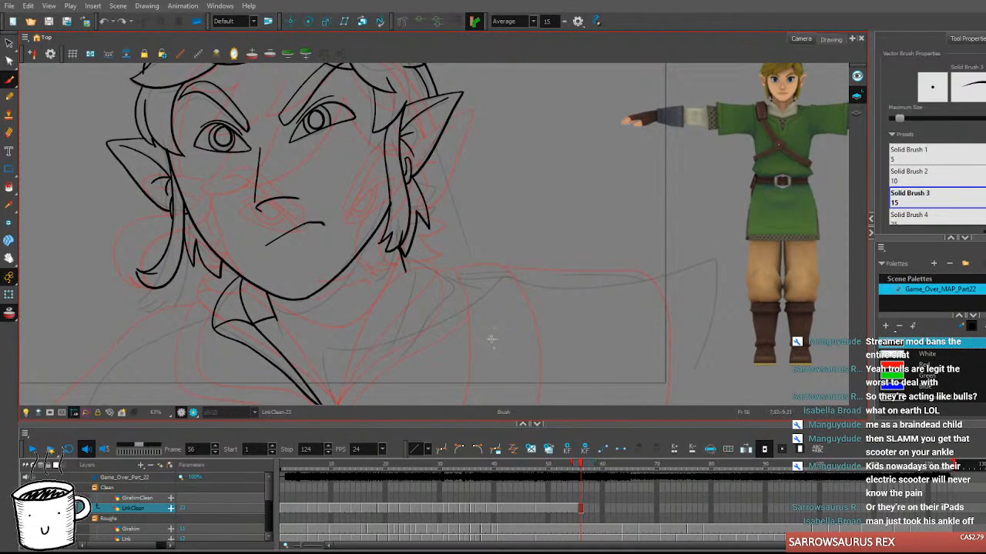
Redraw the right-hand collar flap with its rounded top fold and both edges running down to the V point.
{"action": "mouse_move", "coordinate": [410, 262]}
{"action": "left_mouse_down"}
{"action": "mouse_move", "coordinate": [440, 291]}
{"action": "mouse_move", "coordinate": [429, 318]}
{"action": "mouse_move", "coordinate": [348, 396]}
{"action": "left_mouse_up"}
{"action": "key", "text": "ctrl+z"}
{"action": "mouse_move", "coordinate": [406, 273]}
{"action": "left_mouse_down"}
{"action": "mouse_move", "coordinate": [411, 294]}
{"action": "mouse_move", "coordinate": [341, 404]}
{"action": "left_mouse_up"}
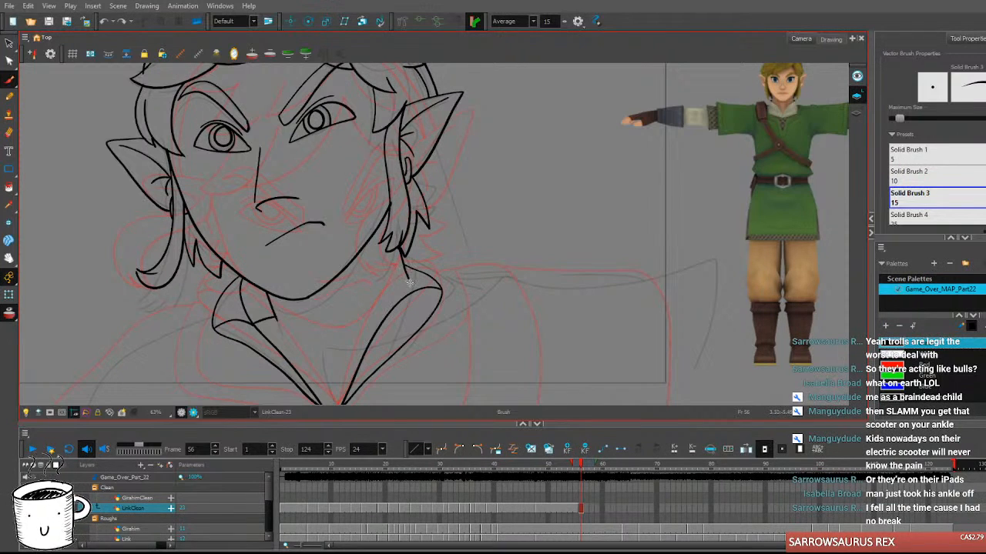
{"action": "key", "text": "comma"}
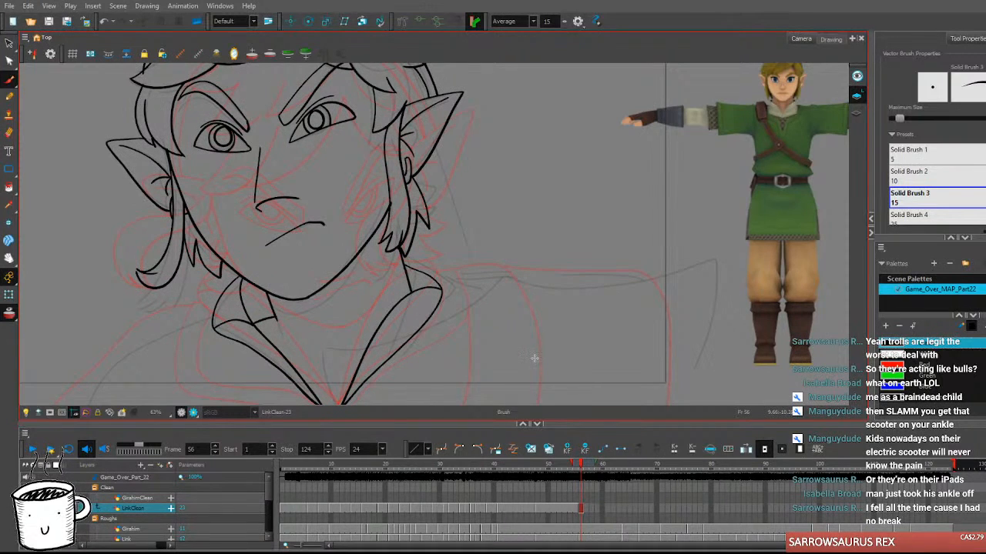
Join the collar lines at the V point and erase their overshooting ends, checking against frame 55.
{"action": "left_click_drag", "start_coordinate": [528, 367], "coordinate": [545, 312]}
{"action": "left_click_drag", "start_coordinate": [509, 365], "coordinate": [531, 365]}
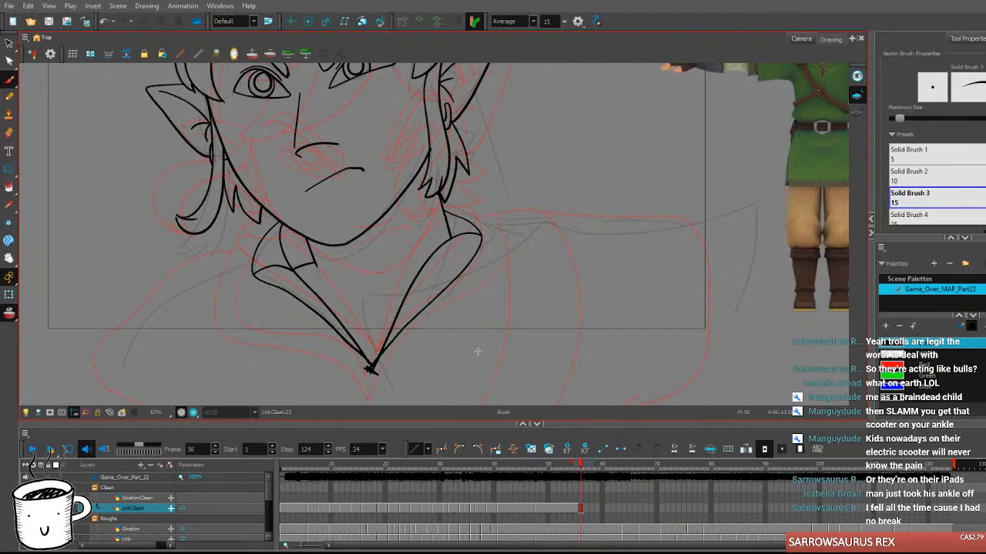
{"action": "key", "text": "alt+e"}
{"action": "left_click_drag", "start_coordinate": [374, 376], "coordinate": [366, 371]}
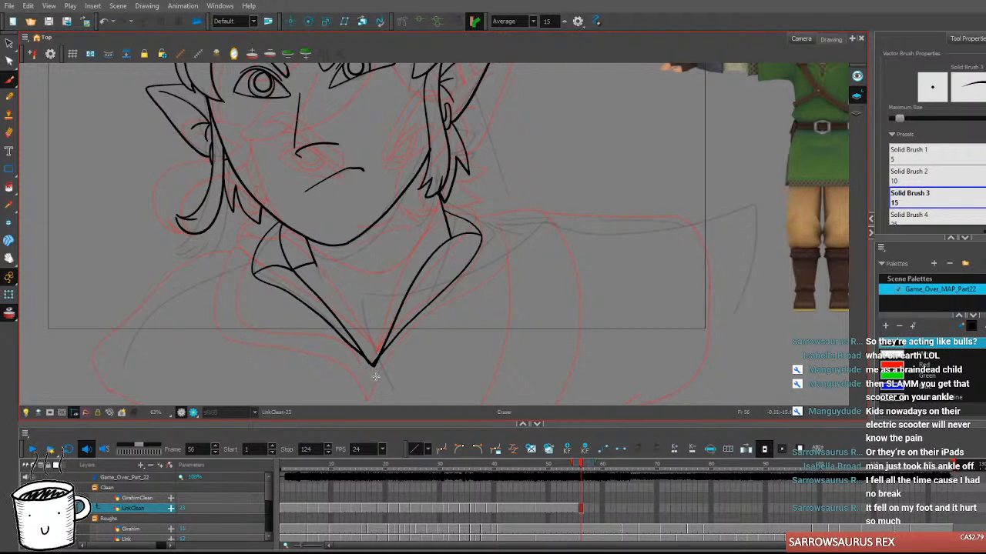
{"action": "key", "text": "comma"}
{"action": "key", "text": "period"}
{"action": "key", "text": "comma"}
{"action": "key", "text": "period"}
{"action": "key", "text": "comma"}
{"action": "key", "text": "period"}
Ink the outer edge of the tunic's neckline trim around the V point up to both shoulders, comparing with frame 55.
{"action": "key", "text": "alt+b"}
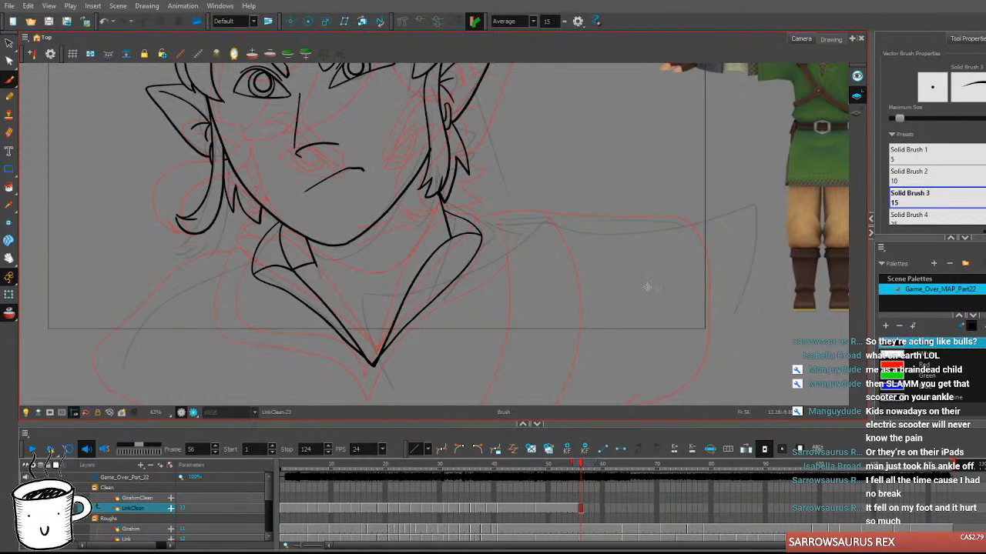
{"action": "left_click_drag", "start_coordinate": [453, 323], "coordinate": [472, 308]}
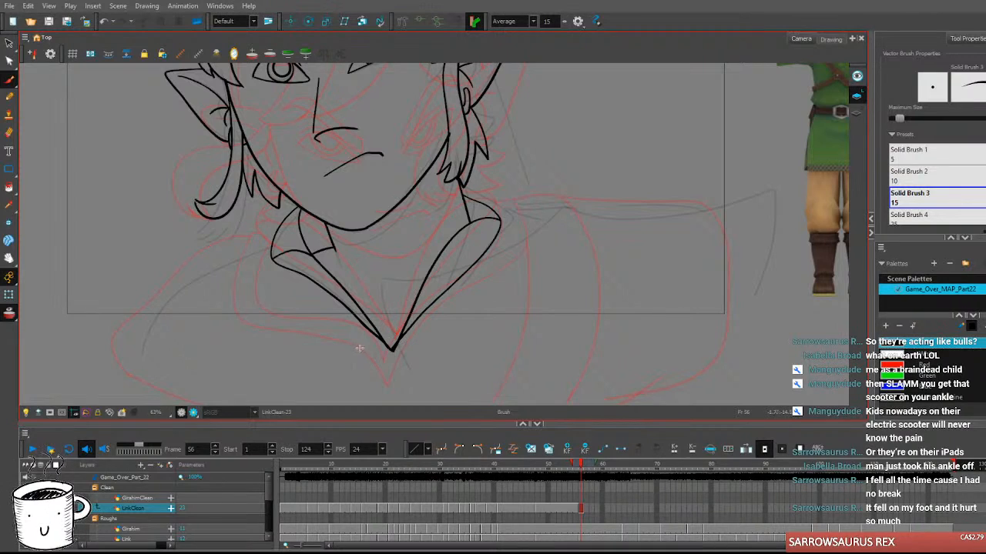
{"action": "mouse_move", "coordinate": [243, 259]}
{"action": "left_mouse_down"}
{"action": "mouse_move", "coordinate": [268, 248]}
{"action": "mouse_move", "coordinate": [229, 299]}
{"action": "mouse_move", "coordinate": [229, 325]}
{"action": "mouse_move", "coordinate": [234, 279]}
{"action": "mouse_move", "coordinate": [255, 352]}
{"action": "mouse_move", "coordinate": [358, 368]}
{"action": "mouse_move", "coordinate": [402, 390]}
{"action": "mouse_move", "coordinate": [433, 354]}
{"action": "mouse_move", "coordinate": [499, 322]}
{"action": "mouse_move", "coordinate": [541, 274]}
{"action": "mouse_move", "coordinate": [528, 215]}
{"action": "mouse_move", "coordinate": [502, 220]}
{"action": "left_mouse_up"}
{"action": "key", "text": "ctrl+z"}
{"action": "key", "text": "comma"}
{"action": "key", "text": "period"}
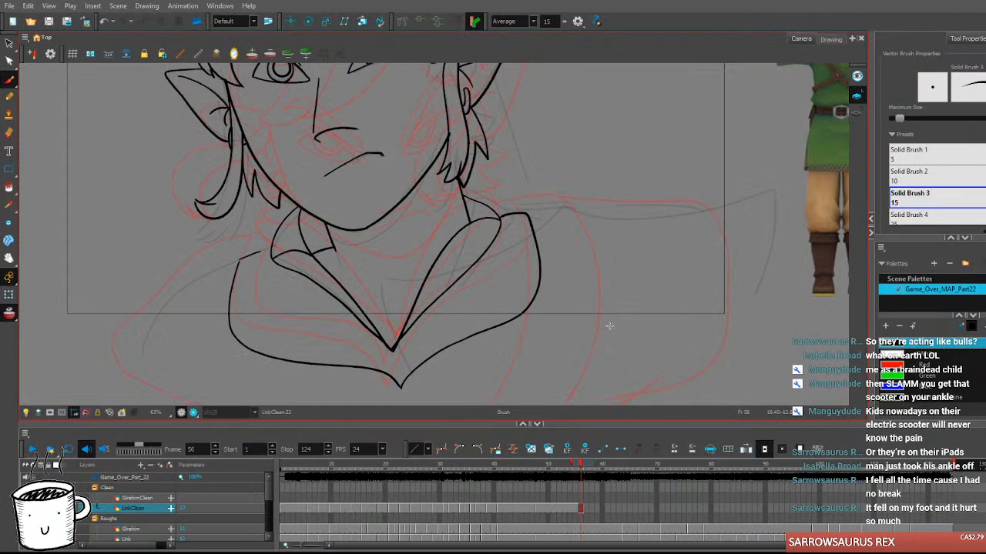
Ink the inner edge of the tunic's neckline trim, following the outer edge around the V point.
{"action": "mouse_move", "coordinate": [260, 252]}
{"action": "left_mouse_down"}
{"action": "mouse_move", "coordinate": [247, 312]}
{"action": "mouse_move", "coordinate": [307, 347]}
{"action": "mouse_move", "coordinate": [383, 350]}
{"action": "mouse_move", "coordinate": [392, 337]}
{"action": "left_mouse_up"}
{"action": "key", "text": "ctrl+z"}
{"action": "mouse_move", "coordinate": [259, 254]}
{"action": "left_mouse_down"}
{"action": "mouse_move", "coordinate": [262, 327]}
{"action": "mouse_move", "coordinate": [402, 371]}
{"action": "mouse_move", "coordinate": [416, 349]}
{"action": "mouse_move", "coordinate": [492, 300]}
{"action": "mouse_move", "coordinate": [508, 276]}
{"action": "mouse_move", "coordinate": [501, 219]}
{"action": "left_mouse_up"}
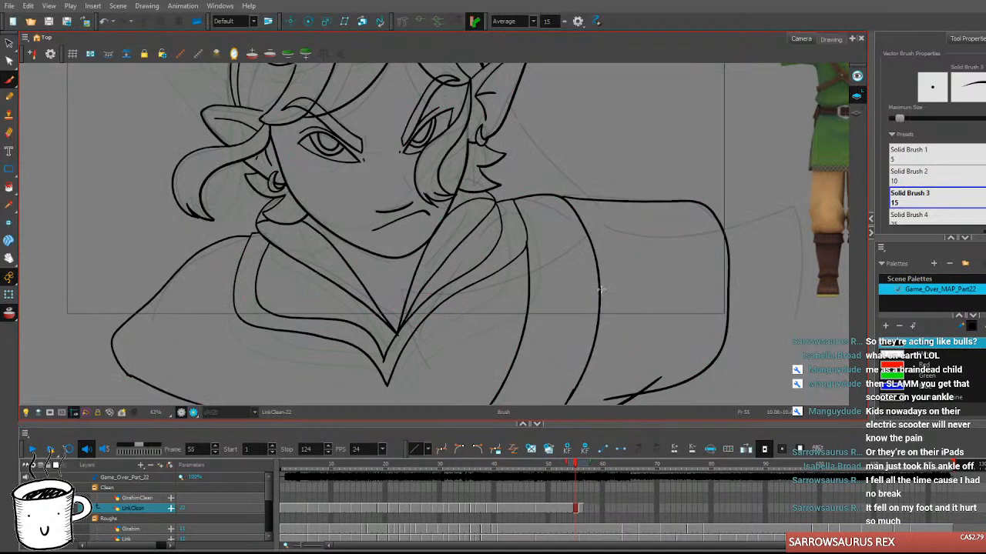
Ink both curved edges of the strap running from the right-hand shoulder down across the chest, checking against frame 55.
{"action": "mouse_move", "coordinate": [644, 302]}
{"action": "left_mouse_down"}
{"action": "mouse_move", "coordinate": [638, 314]}
{"action": "mouse_move", "coordinate": [586, 297]}
{"action": "left_mouse_up"}
{"action": "mouse_move", "coordinate": [427, 189]}
{"action": "left_mouse_down"}
{"action": "mouse_move", "coordinate": [461, 191]}
{"action": "mouse_move", "coordinate": [523, 304]}
{"action": "mouse_move", "coordinate": [487, 404]}
{"action": "left_mouse_up"}
{"action": "left_click_drag", "start_coordinate": [462, 266], "coordinate": [406, 411]}
{"action": "key", "text": "comma"}
{"action": "key", "text": "period"}
{"action": "left_click_drag", "start_coordinate": [590, 262], "coordinate": [546, 252]}
{"action": "mouse_move", "coordinate": [463, 184]}
{"action": "left_mouse_down"}
{"action": "mouse_move", "coordinate": [637, 205]}
{"action": "mouse_move", "coordinate": [554, 330]}
{"action": "left_mouse_up"}
{"action": "key", "text": "ctrl+z"}
{"action": "key", "text": "comma"}
{"action": "key", "text": "period"}
Ink the outline of both shoulders and the long curve closing the bottom of the torso.
{"action": "left_click_drag", "start_coordinate": [439, 351], "coordinate": [639, 316]}
{"action": "mouse_move", "coordinate": [321, 189]}
{"action": "left_mouse_down"}
{"action": "mouse_move", "coordinate": [206, 302]}
{"action": "mouse_move", "coordinate": [281, 347]}
{"action": "mouse_move", "coordinate": [449, 389]}
{"action": "mouse_move", "coordinate": [603, 373]}
{"action": "mouse_move", "coordinate": [770, 282]}
{"action": "left_mouse_up"}
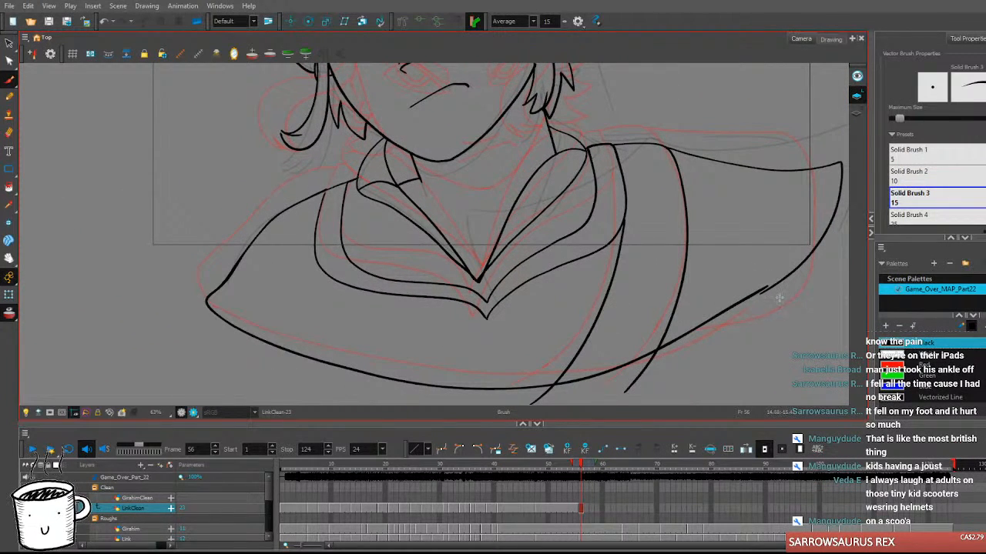
{"action": "left_click_drag", "start_coordinate": [744, 337], "coordinate": [699, 338]}
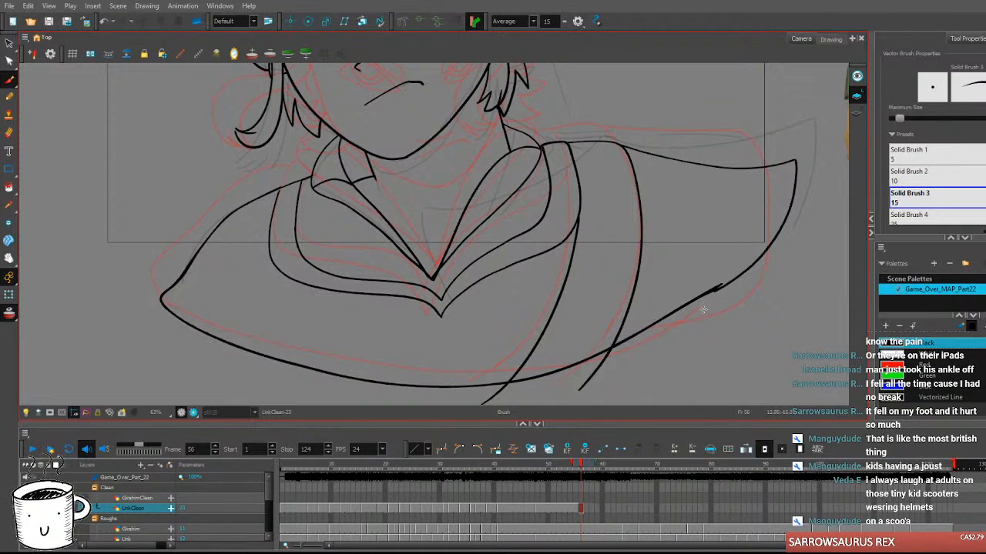
{"action": "left_click_drag", "start_coordinate": [671, 339], "coordinate": [683, 348]}
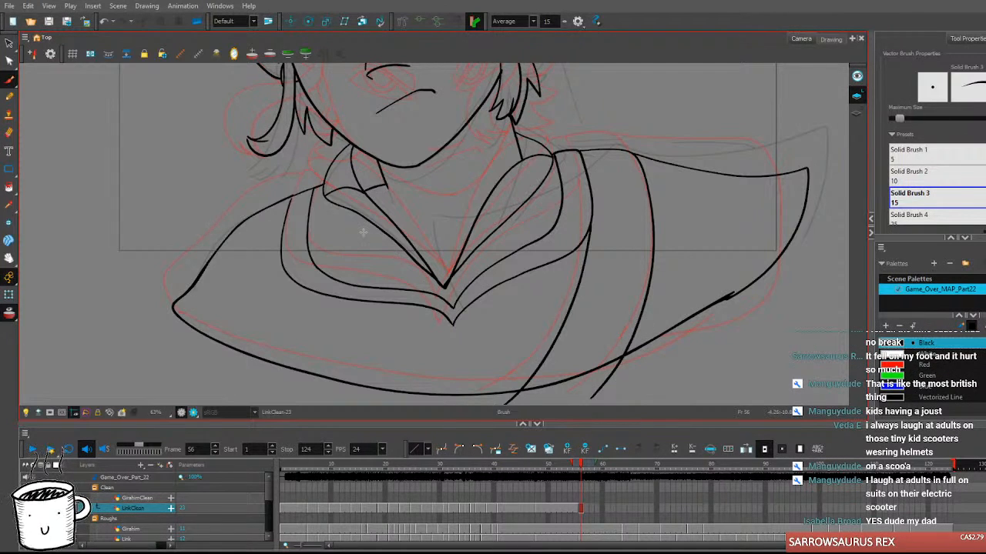
Step back from frame 56 to frame 47 to review the cleaned poses of the whole figure.
{"action": "scroll", "coordinate": [364, 232], "scroll_direction": "down", "scroll_amount": 4}
{"action": "left_click_drag", "start_coordinate": [378, 173], "coordinate": [406, 240]}
{"action": "key", "text": "comma"}
{"action": "key", "text": "comma"}
{"action": "key", "text": "comma"}
{"action": "key", "text": "comma"}
{"action": "key", "text": "comma"}
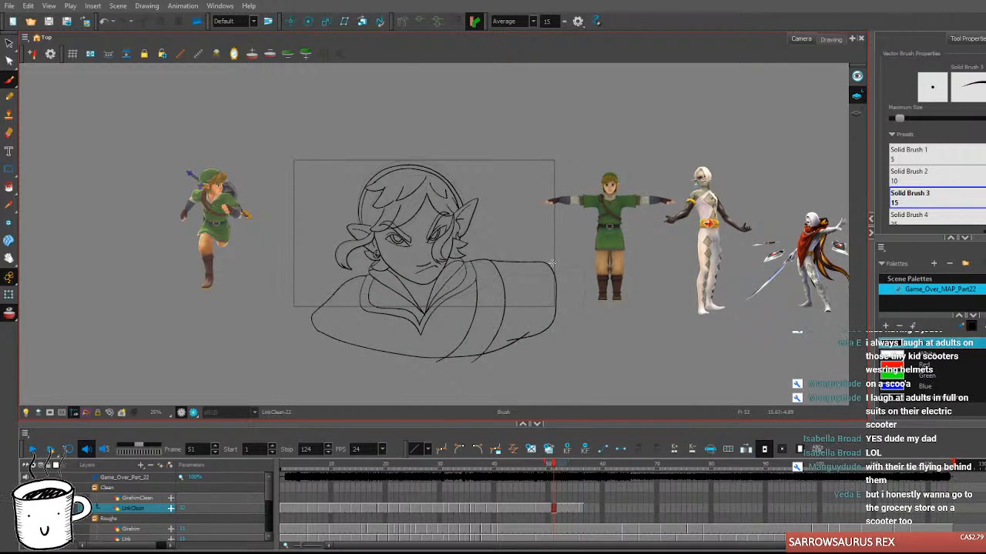
{"action": "key", "text": "comma"}
{"action": "key", "text": "comma"}
{"action": "key", "text": "comma"}
{"action": "key", "text": "comma"}
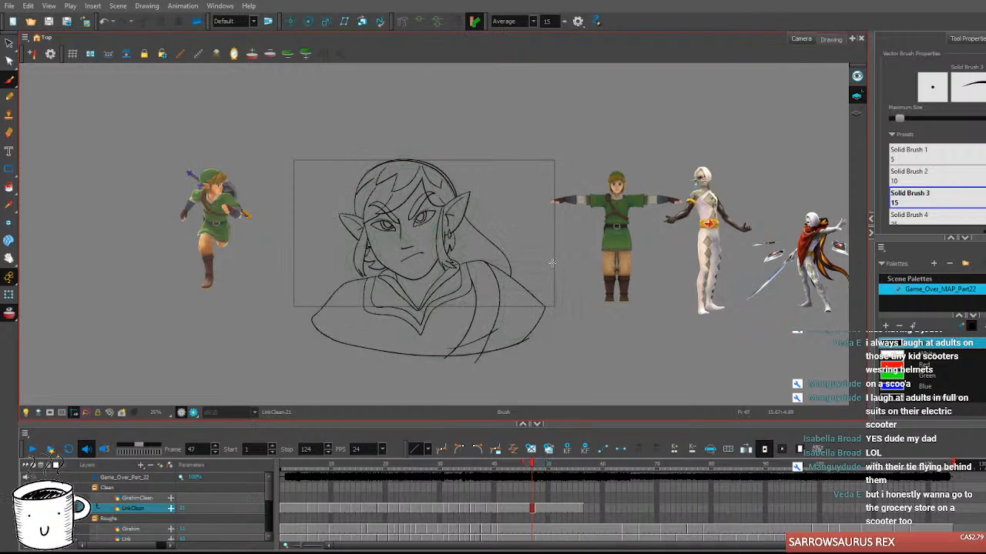
Ink the missing cap tail line from the right-hand ear to the shoulder on the frame 48 drawing and on frame 56.
{"action": "key", "text": "period"}
{"action": "key", "text": "period"}
{"action": "scroll", "coordinate": [543, 231], "scroll_direction": "up", "scroll_amount": 2}
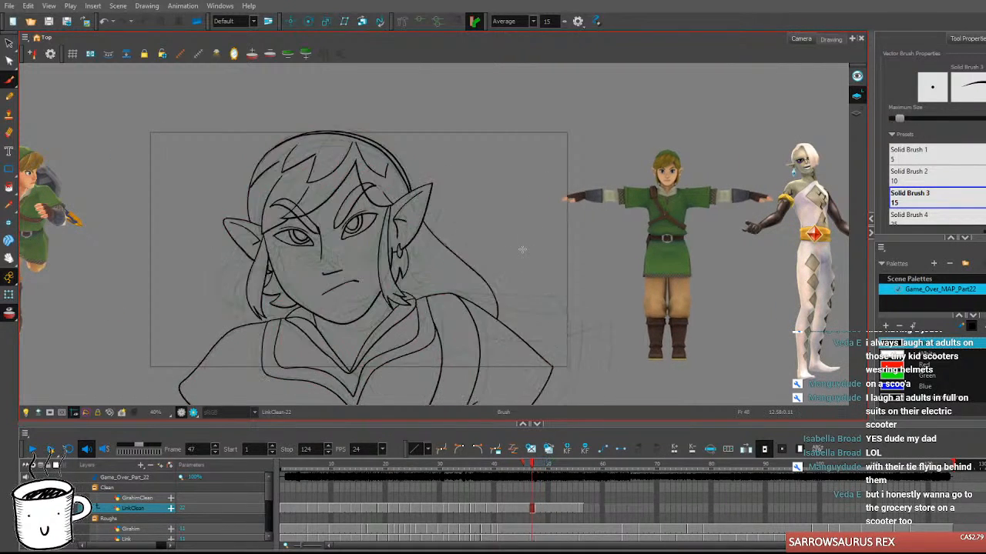
{"action": "scroll", "coordinate": [523, 249], "scroll_direction": "up", "scroll_amount": 1}
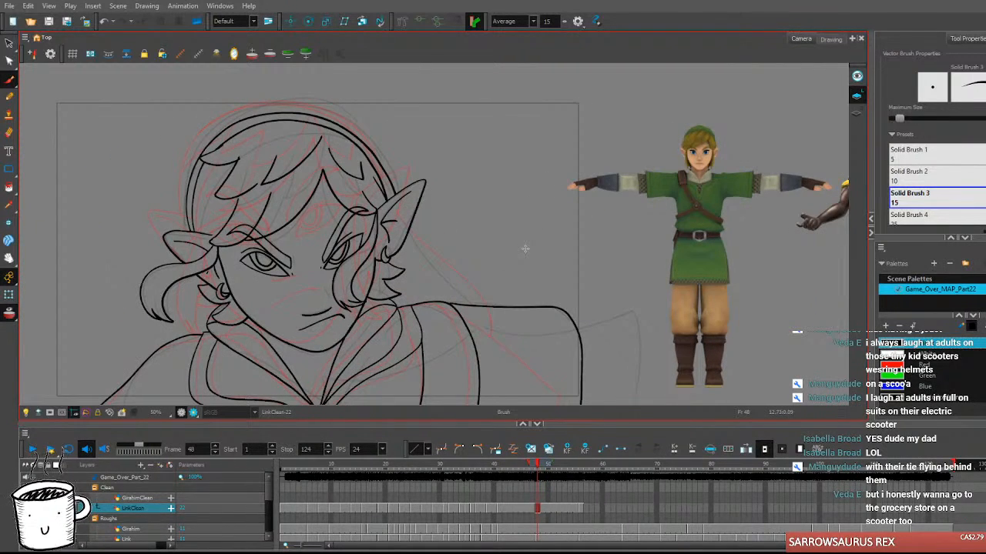
{"action": "left_click_drag", "start_coordinate": [408, 229], "coordinate": [475, 307]}
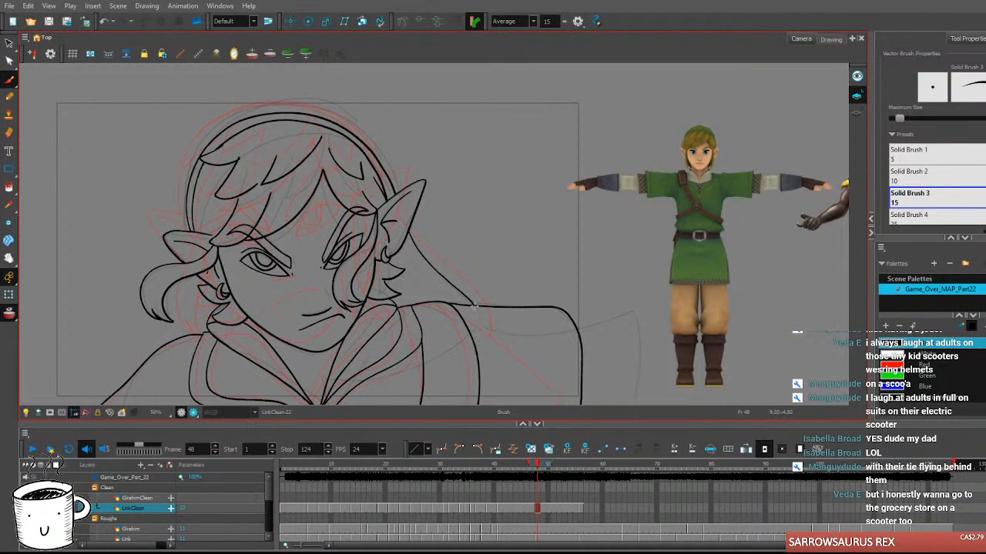
{"action": "key", "text": "minus"}
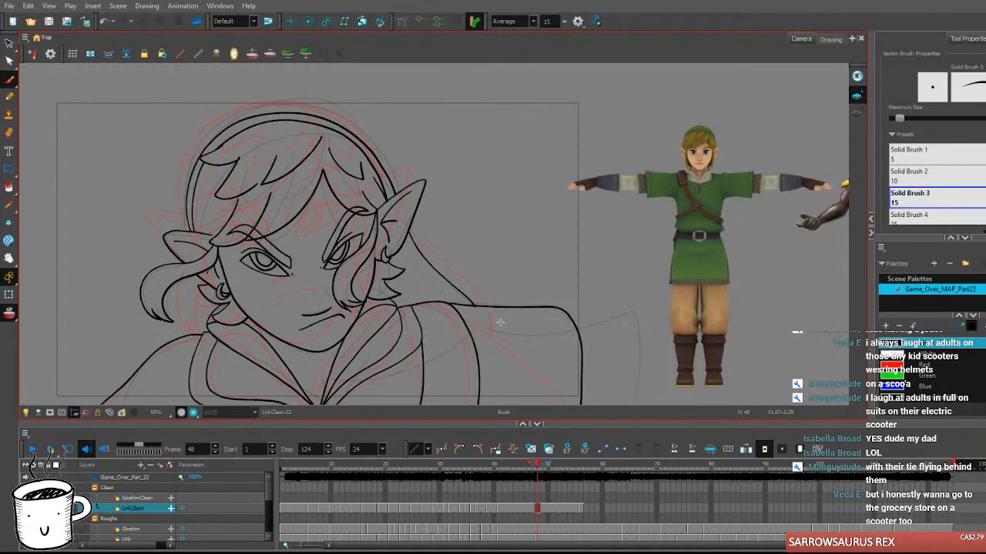
{"action": "key", "text": "Return"}
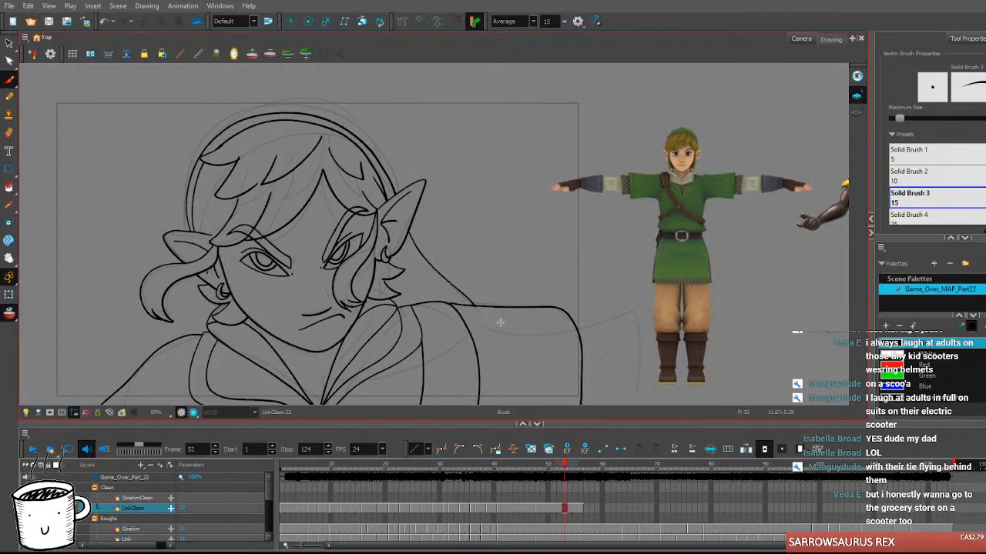
{"action": "key", "text": "Return"}
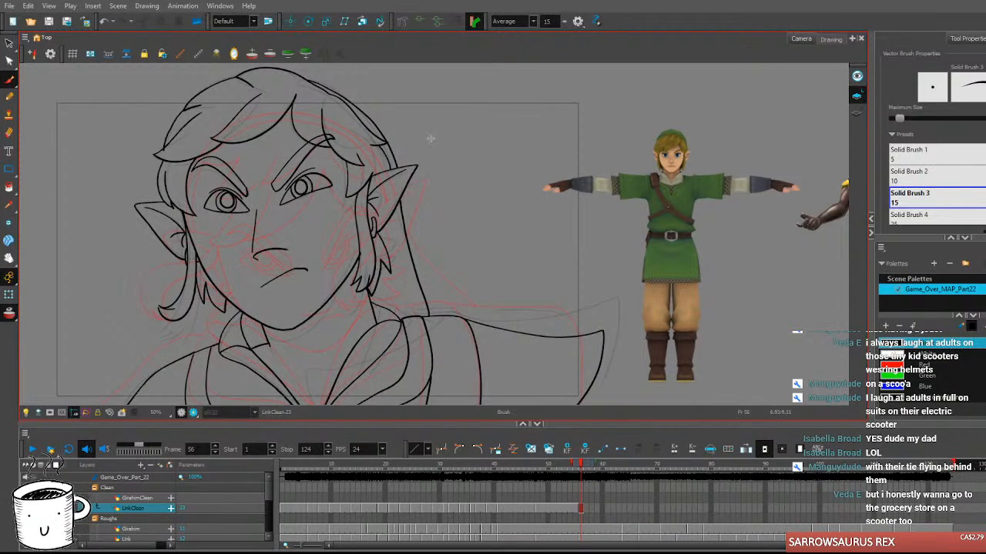
Extend the exposure of the frame 56 bust drawing on the LinkClean layer to about frame 63.
{"action": "scroll", "coordinate": [430, 139], "scroll_direction": "down", "scroll_amount": 3}
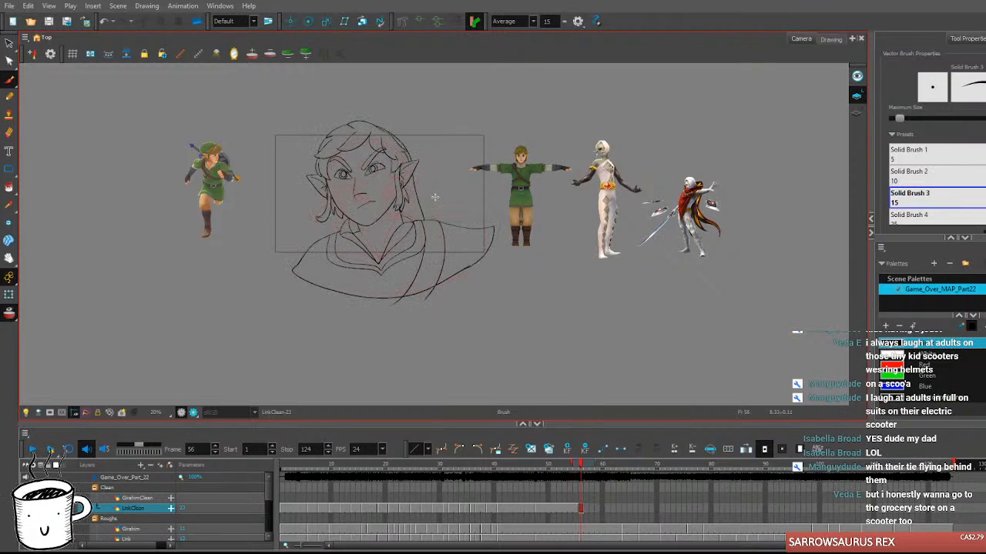
{"action": "scroll", "coordinate": [379, 198], "scroll_direction": "up", "scroll_amount": 2}
{"action": "scroll", "coordinate": [450, 179], "scroll_direction": "up", "scroll_amount": 2}
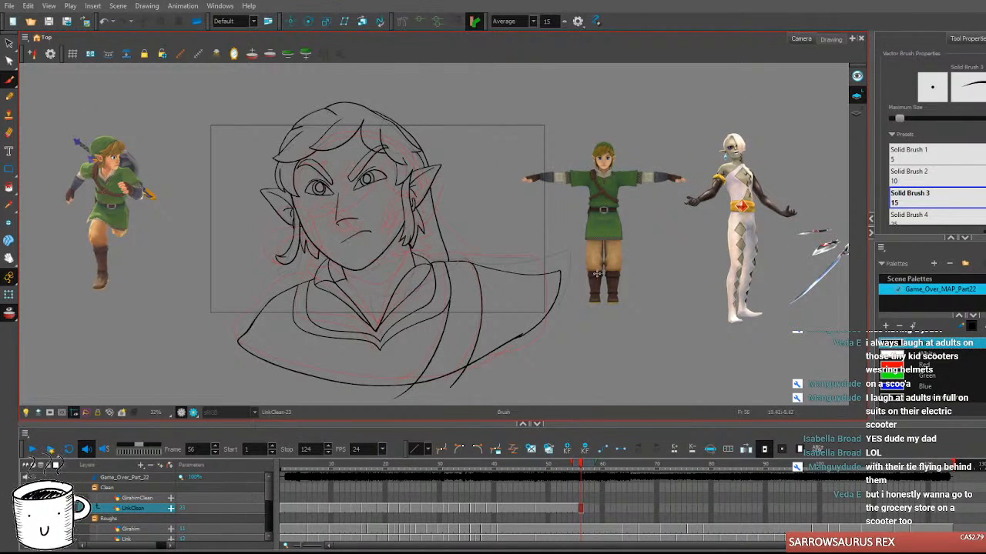
{"action": "left_click", "coordinate": [590, 509]}
{"action": "left_click_drag", "start_coordinate": [582, 508], "coordinate": [621, 509]}
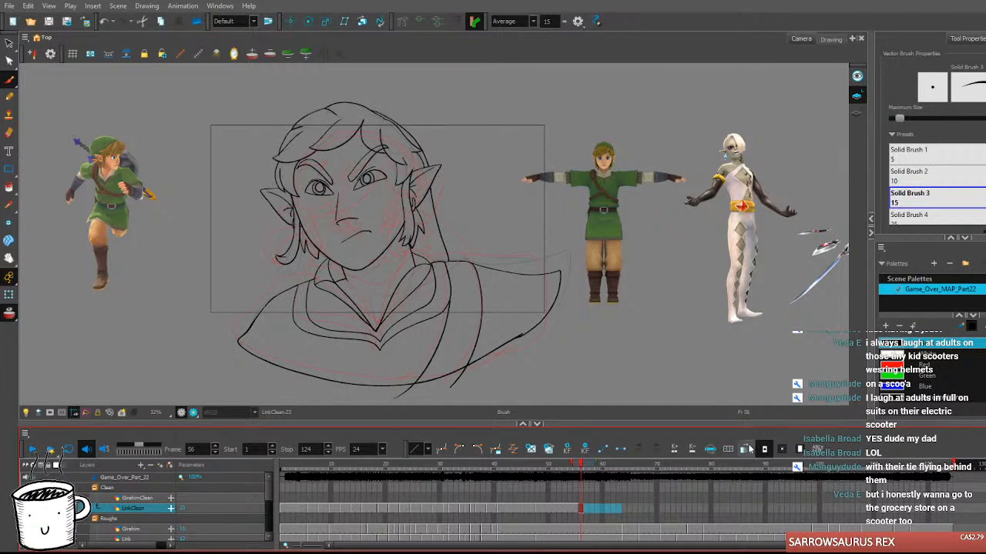
Review the cleaned animation from frame 1 through to the bust pose at frame 48.
{"action": "mouse_move", "coordinate": [558, 471]}
{"action": "left_mouse_down"}
{"action": "mouse_move", "coordinate": [537, 467]}
{"action": "mouse_move", "coordinate": [598, 467]}
{"action": "mouse_move", "coordinate": [266, 469]}
{"action": "left_mouse_up"}
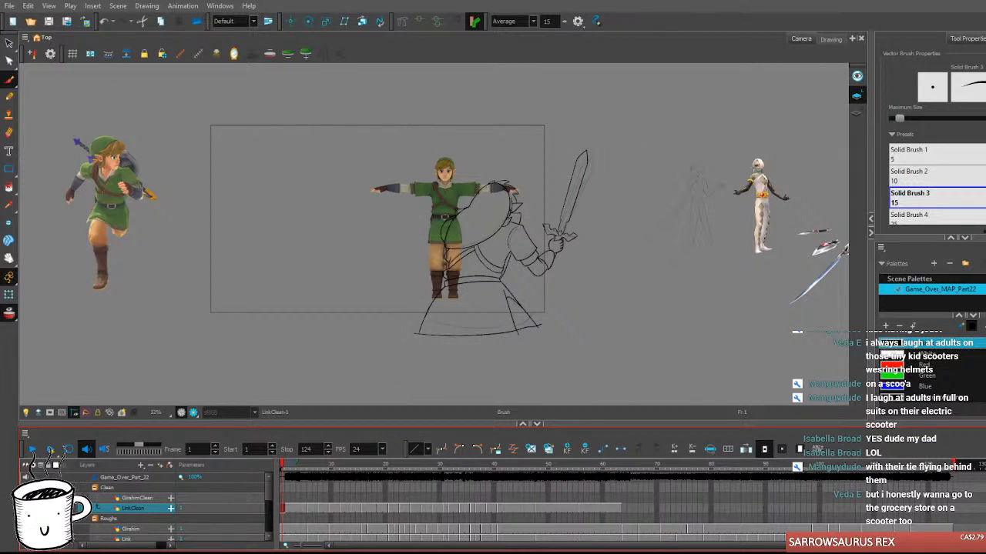
{"action": "mouse_move", "coordinate": [498, 469]}
{"action": "left_mouse_down"}
{"action": "mouse_move", "coordinate": [602, 481]}
{"action": "mouse_move", "coordinate": [496, 478]}
{"action": "mouse_move", "coordinate": [584, 478]}
{"action": "mouse_move", "coordinate": [497, 477]}
{"action": "mouse_move", "coordinate": [538, 492]}
{"action": "left_mouse_up"}
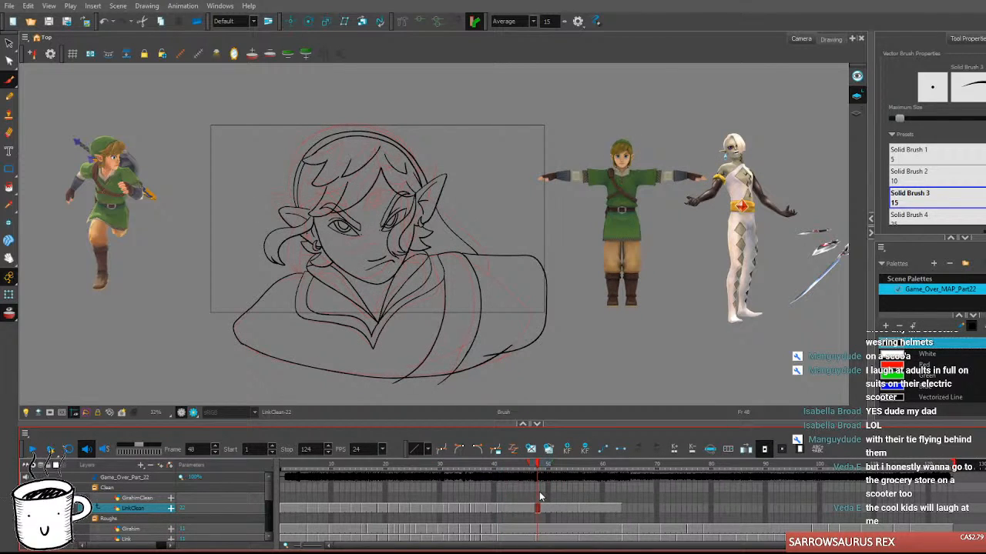
Create an empty drawing at frame 46 on LinkClean, ready for tracing over the onion-skinned head.
{"action": "left_click_drag", "start_coordinate": [539, 491], "coordinate": [524, 494]}
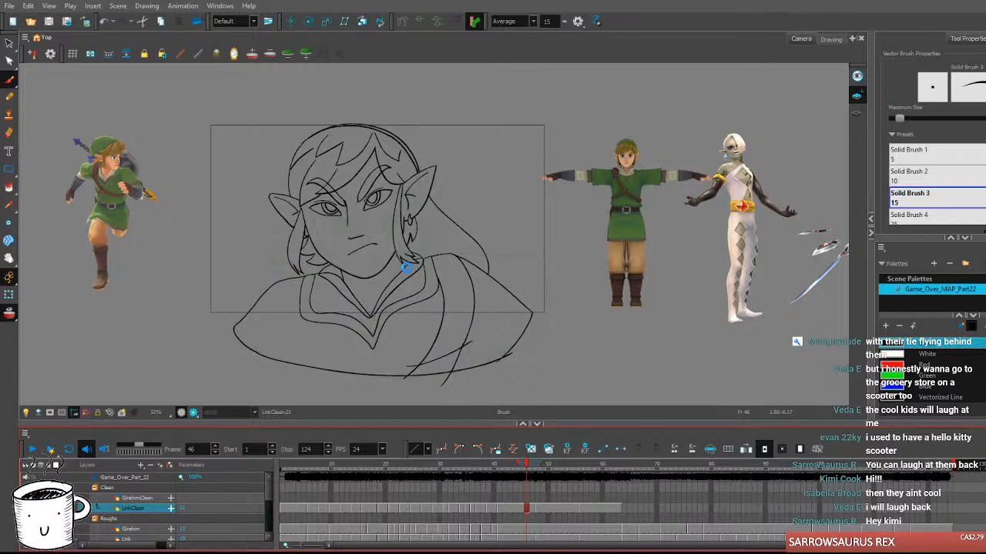
{"action": "scroll", "coordinate": [375, 268], "scroll_direction": "up", "scroll_amount": 1}
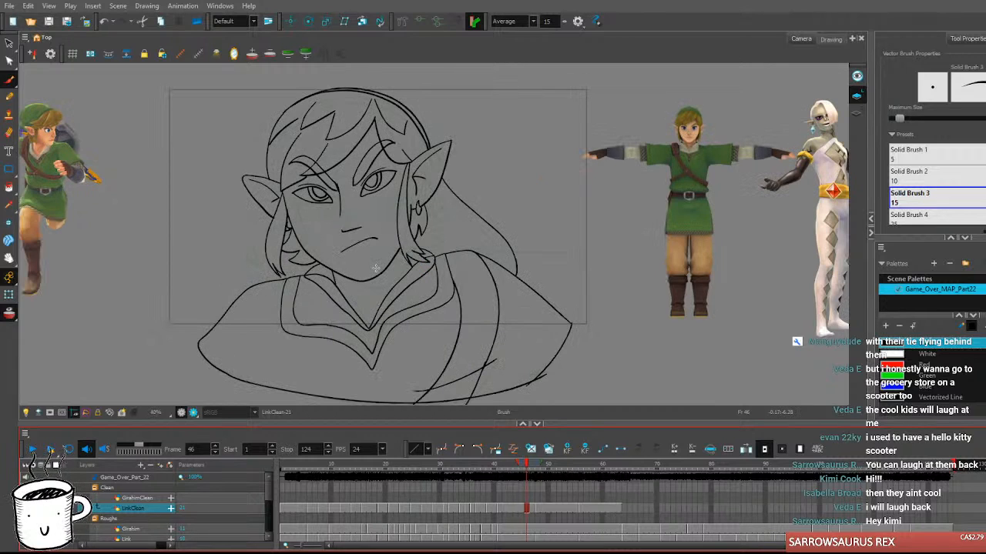
{"action": "left_click", "coordinate": [532, 451]}
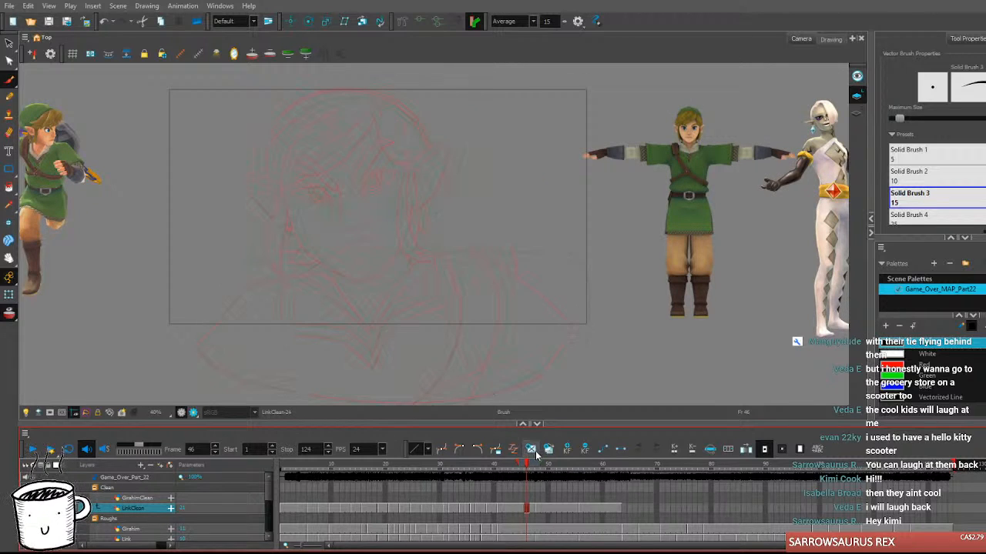
{"action": "scroll", "coordinate": [363, 186], "scroll_direction": "up", "scroll_amount": 4}
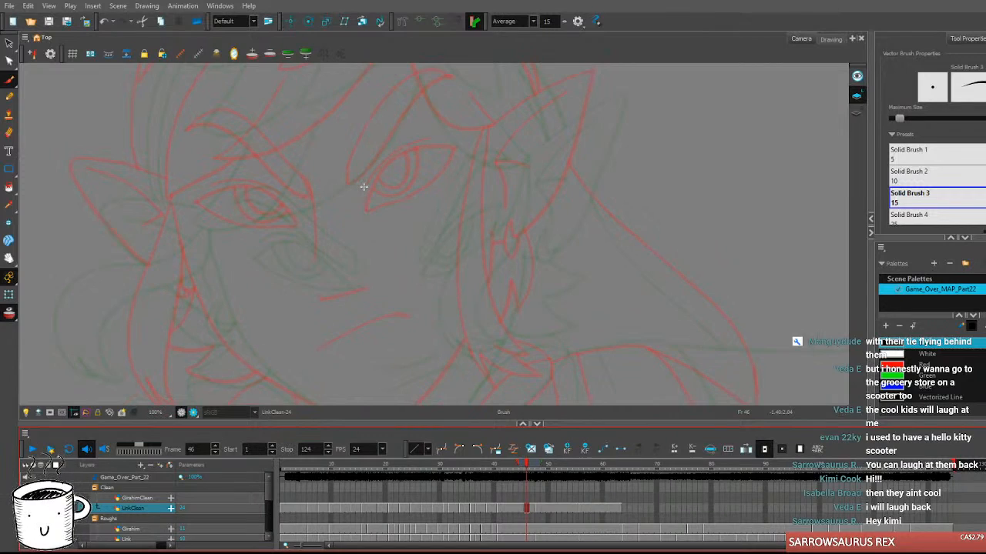
{"action": "scroll", "coordinate": [363, 187], "scroll_direction": "down", "scroll_amount": 1}
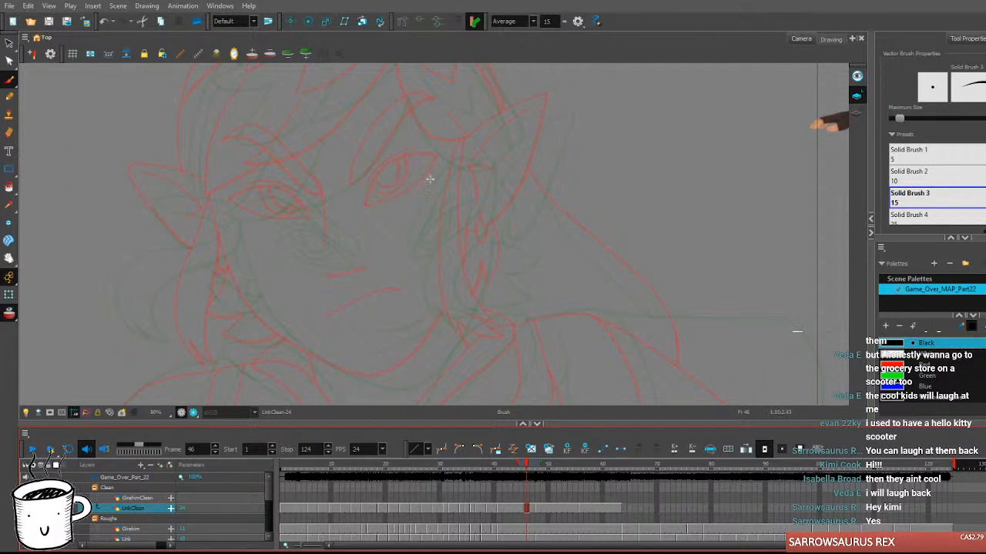
Ink the right-hand eye as closed, with a slanted lid line and a short crease above it.
{"action": "key", "text": "comma"}
{"action": "key", "text": "period"}
{"action": "left_click", "coordinate": [383, 234]}
{"action": "left_click_drag", "start_coordinate": [384, 234], "coordinate": [440, 194]}
{"action": "key", "text": "ctrl+z"}
{"action": "left_click_drag", "start_coordinate": [387, 234], "coordinate": [442, 199]}
{"action": "key", "text": "ctrl+z"}
{"action": "left_click_drag", "start_coordinate": [386, 236], "coordinate": [447, 200]}
{"action": "left_click_drag", "start_coordinate": [386, 236], "coordinate": [450, 200]}
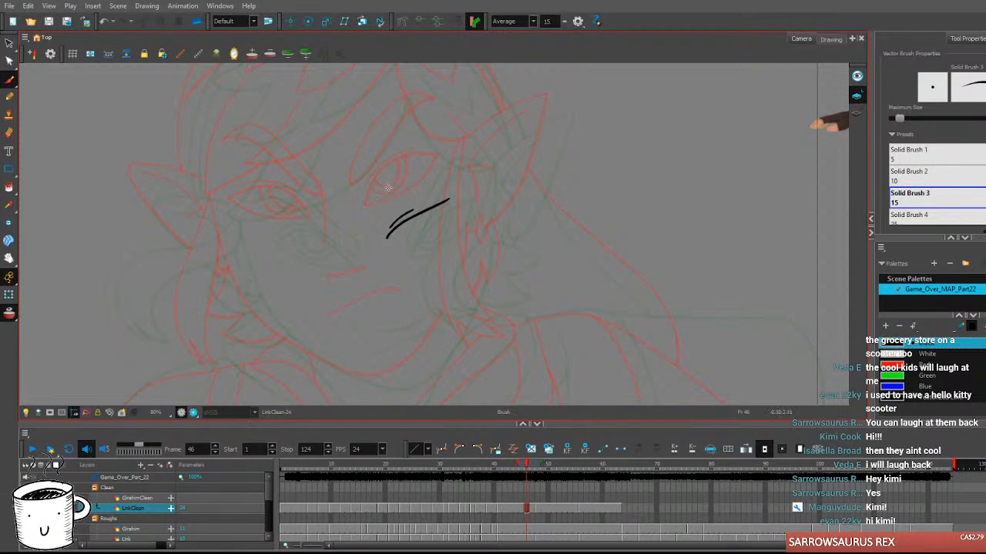
Ink the closed outline of the right-hand eyebrow, angled down toward the nose, above the shut eye.
{"action": "left_click_drag", "start_coordinate": [430, 197], "coordinate": [434, 209]}
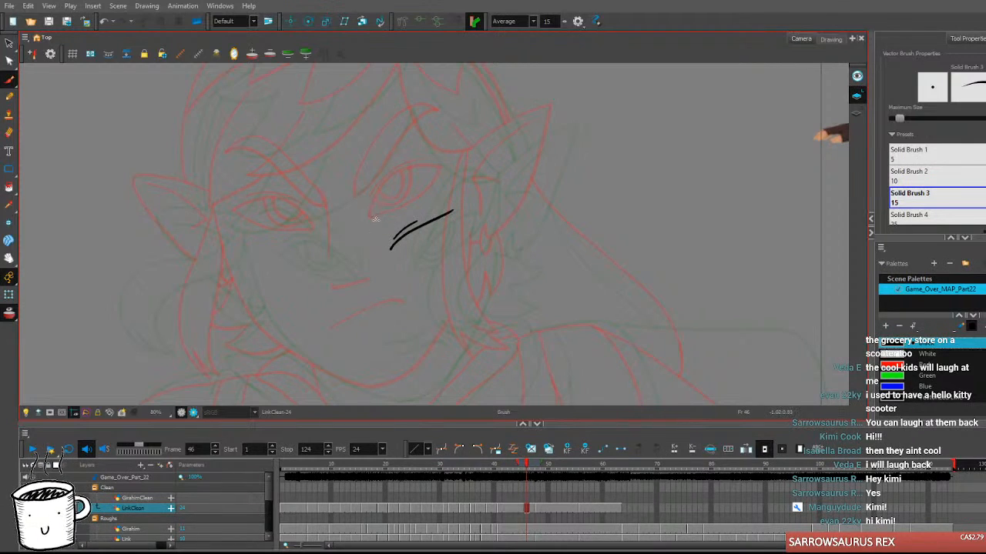
{"action": "mouse_move", "coordinate": [375, 227]}
{"action": "left_mouse_down"}
{"action": "mouse_move", "coordinate": [427, 147]}
{"action": "mouse_move", "coordinate": [452, 143]}
{"action": "mouse_move", "coordinate": [413, 180]}
{"action": "mouse_move", "coordinate": [435, 156]}
{"action": "left_mouse_up"}
{"action": "key", "text": "ctrl+z"}
{"action": "mouse_move", "coordinate": [377, 232]}
{"action": "left_mouse_down"}
{"action": "mouse_move", "coordinate": [402, 192]}
{"action": "mouse_move", "coordinate": [460, 144]}
{"action": "left_mouse_up"}
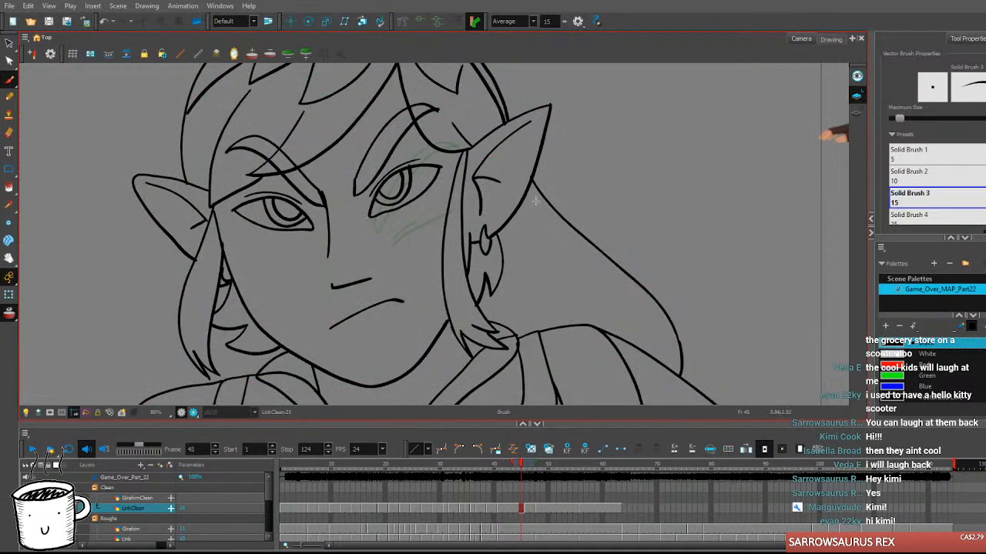
{"action": "key", "text": "ctrl+z"}
{"action": "left_click_drag", "start_coordinate": [377, 233], "coordinate": [460, 146]}
{"action": "key", "text": "ctrl+z"}
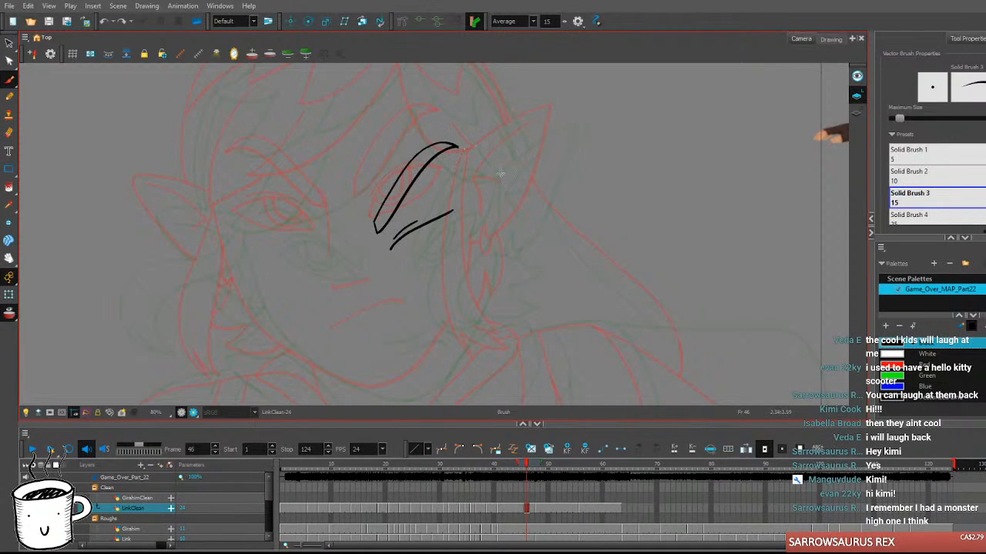
Flip between frame 46 and the neighbouring drawings to examine how the brow and eye move.
{"action": "key", "text": "period"}
{"action": "key", "text": "period"}
{"action": "key", "text": "period"}
{"action": "key", "text": "comma"}
{"action": "key", "text": "comma"}
{"action": "key", "text": "comma"}
{"action": "key", "text": "comma"}
{"action": "key", "text": "comma"}
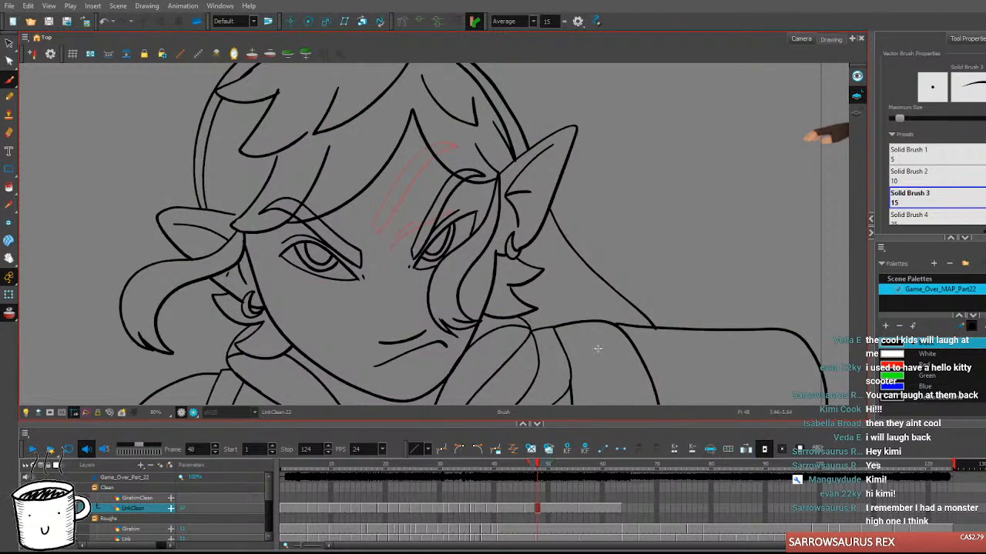
{"action": "key", "text": "period"}
{"action": "key", "text": "period"}
{"action": "key", "text": "comma"}
{"action": "key", "text": "period"}
{"action": "key", "text": "comma"}
{"action": "key", "text": "period"}
{"action": "key", "text": "period"}
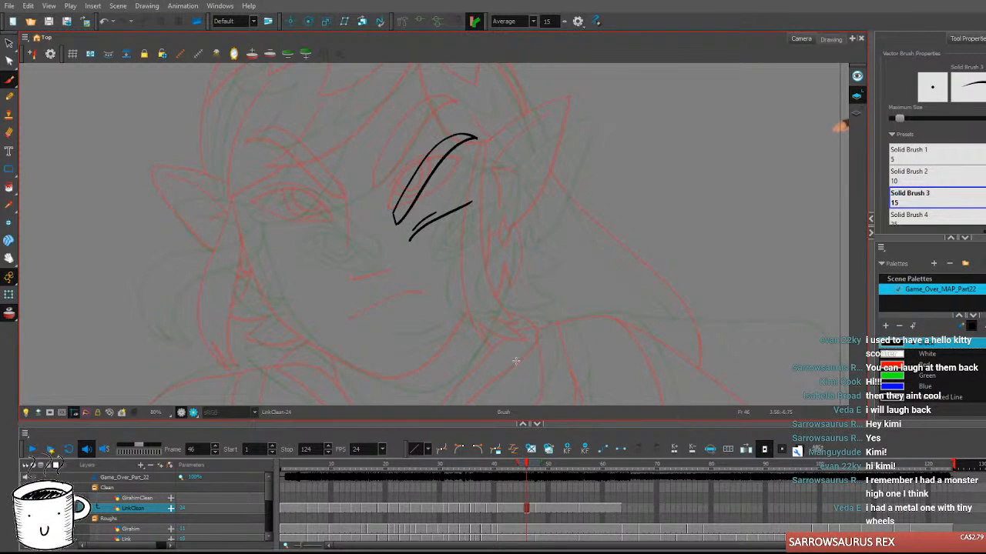
Ink the left-hand eye as closed, with a curved lid line and a short crease above, checking against the previous drawing.
{"action": "left_click_drag", "start_coordinate": [281, 231], "coordinate": [367, 245]}
{"action": "key", "text": "ctrl+z"}
{"action": "left_click_drag", "start_coordinate": [288, 237], "coordinate": [358, 241]}
{"action": "key", "text": "ctrl+z"}
{"action": "left_click_drag", "start_coordinate": [277, 234], "coordinate": [352, 244]}
{"action": "key", "text": "comma"}
{"action": "key", "text": "period"}
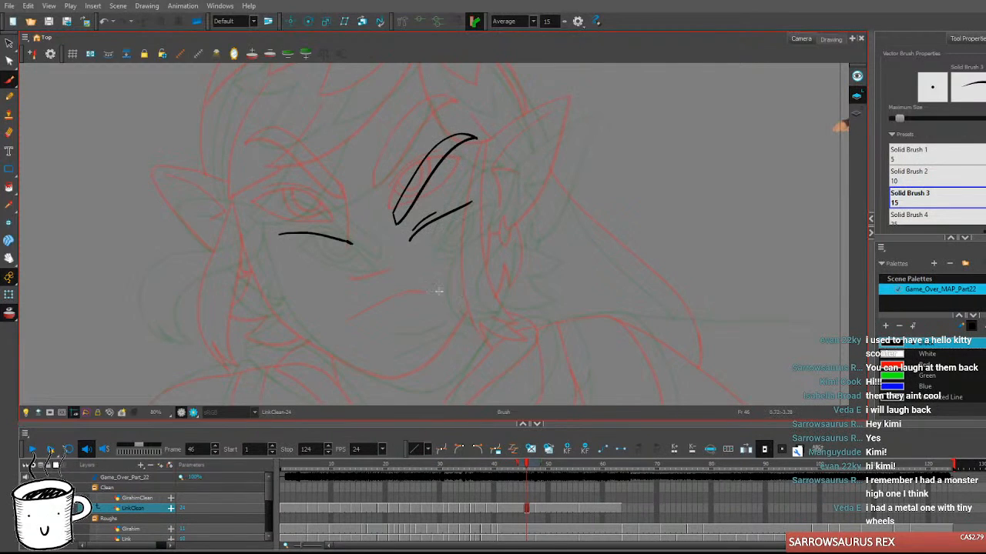
{"action": "left_click_drag", "start_coordinate": [292, 228], "coordinate": [331, 231]}
{"action": "key", "text": "comma"}
{"action": "key", "text": "period"}
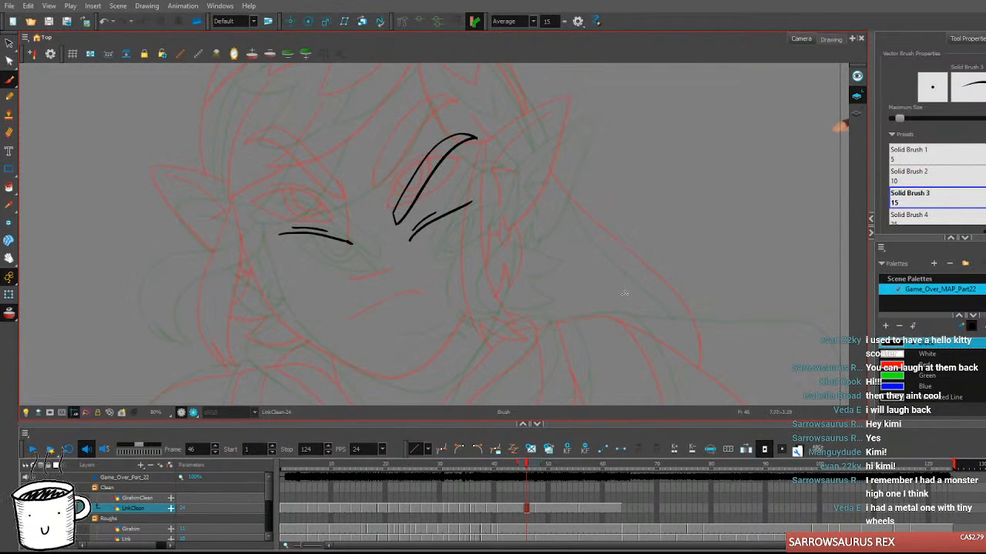
{"action": "key", "text": "comma"}
{"action": "key", "text": "period"}
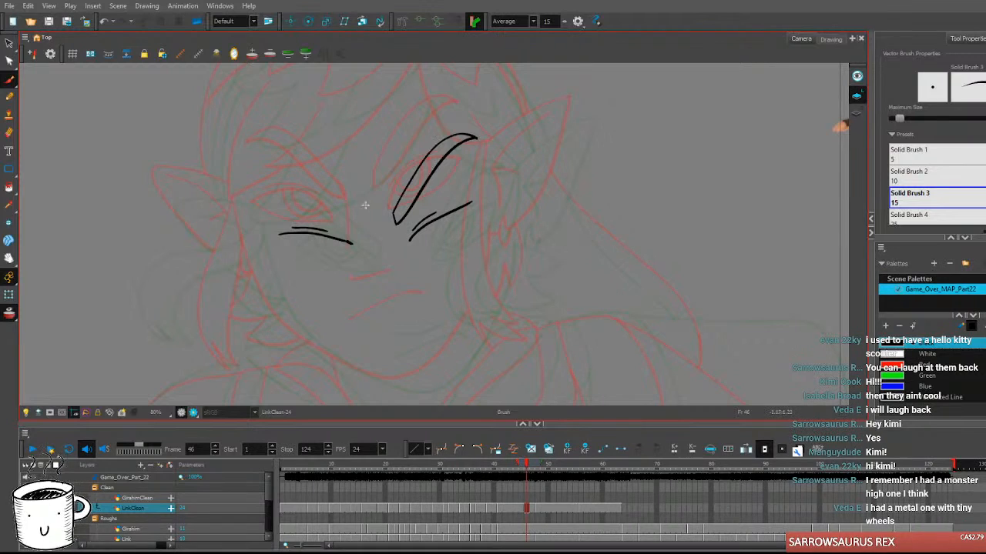
Ink the closed outline of the arched left-hand eyebrow, sloping down toward the nose.
{"action": "mouse_move", "coordinate": [359, 209]}
{"action": "left_mouse_down"}
{"action": "mouse_move", "coordinate": [362, 225]}
{"action": "mouse_move", "coordinate": [317, 169]}
{"action": "left_mouse_up"}
{"action": "key", "text": "ctrl+z"}
{"action": "key", "text": "ctrl+z"}
{"action": "key", "text": "ctrl+z"}
{"action": "mouse_move", "coordinate": [359, 212]}
{"action": "left_mouse_down"}
{"action": "mouse_move", "coordinate": [315, 171]}
{"action": "mouse_move", "coordinate": [266, 158]}
{"action": "mouse_move", "coordinate": [254, 174]}
{"action": "left_mouse_up"}
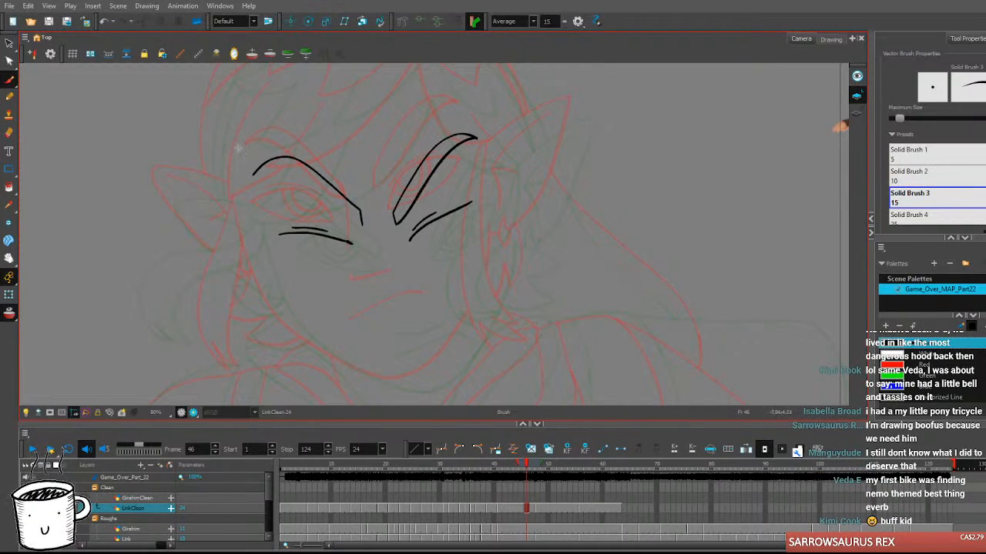
{"action": "mouse_move", "coordinate": [251, 174]}
{"action": "left_mouse_down"}
{"action": "mouse_move", "coordinate": [278, 168]}
{"action": "mouse_move", "coordinate": [362, 225]}
{"action": "left_mouse_up"}
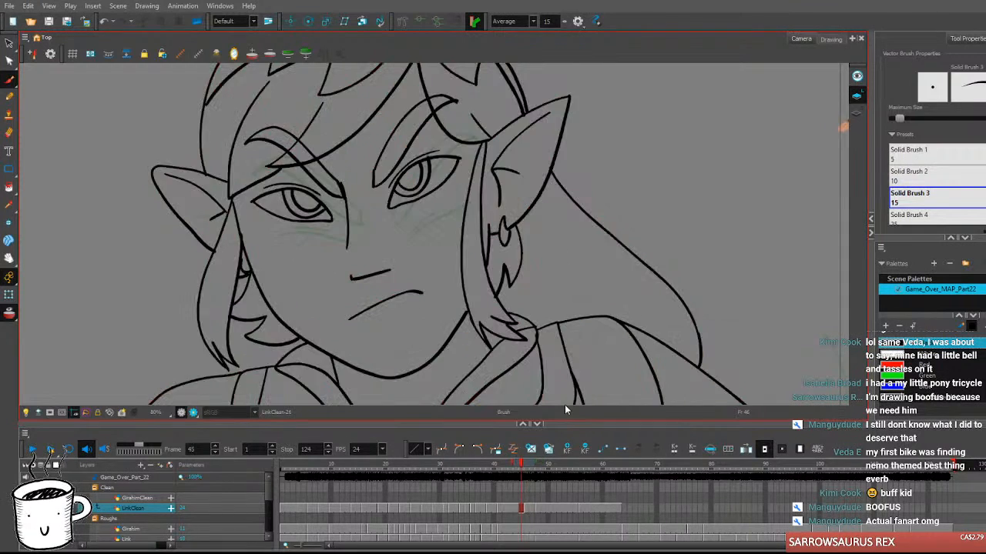
Ink the short line of the nose's underside between the two surrounding poses.
{"action": "mouse_move", "coordinate": [378, 320]}
{"action": "left_mouse_down"}
{"action": "mouse_move", "coordinate": [430, 313]}
{"action": "mouse_move", "coordinate": [420, 308]}
{"action": "left_mouse_up"}
{"action": "key", "text": "ctrl+z"}
{"action": "key", "text": "ctrl+z"}
{"action": "left_click_drag", "start_coordinate": [376, 343], "coordinate": [461, 318]}
{"action": "key", "text": "ctrl+z"}
{"action": "key", "text": "ctrl+z"}
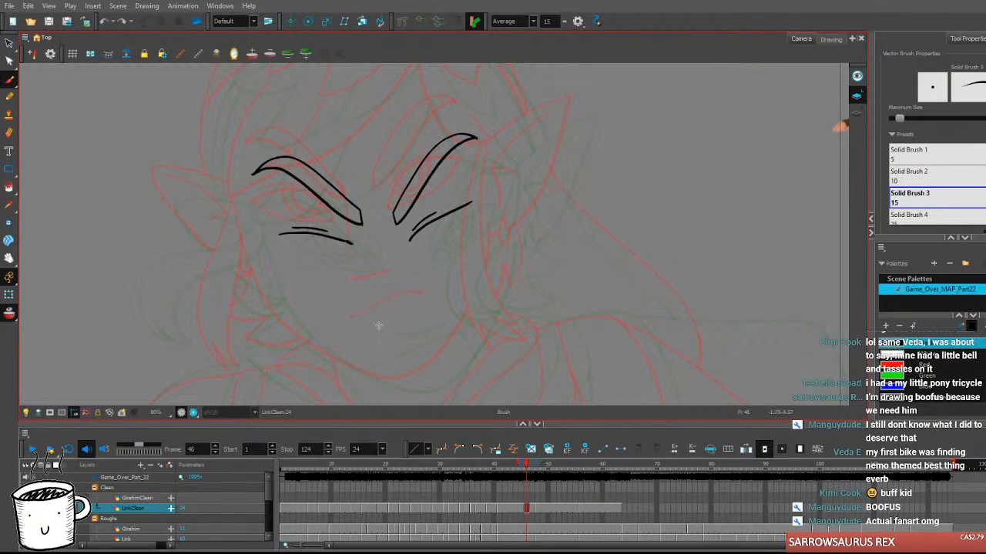
{"action": "mouse_move", "coordinate": [365, 310]}
{"action": "left_mouse_down"}
{"action": "mouse_move", "coordinate": [419, 302]}
{"action": "mouse_move", "coordinate": [376, 312]}
{"action": "mouse_move", "coordinate": [408, 305]}
{"action": "left_mouse_up"}
{"action": "key", "text": "ctrl+z"}
Ink the frowning mouth line below the nose, redrawing it until it flows with the neighbouring drawings.
{"action": "left_click_drag", "start_coordinate": [375, 337], "coordinate": [445, 317]}
{"action": "key", "text": "."}
{"action": "key", "text": "."}
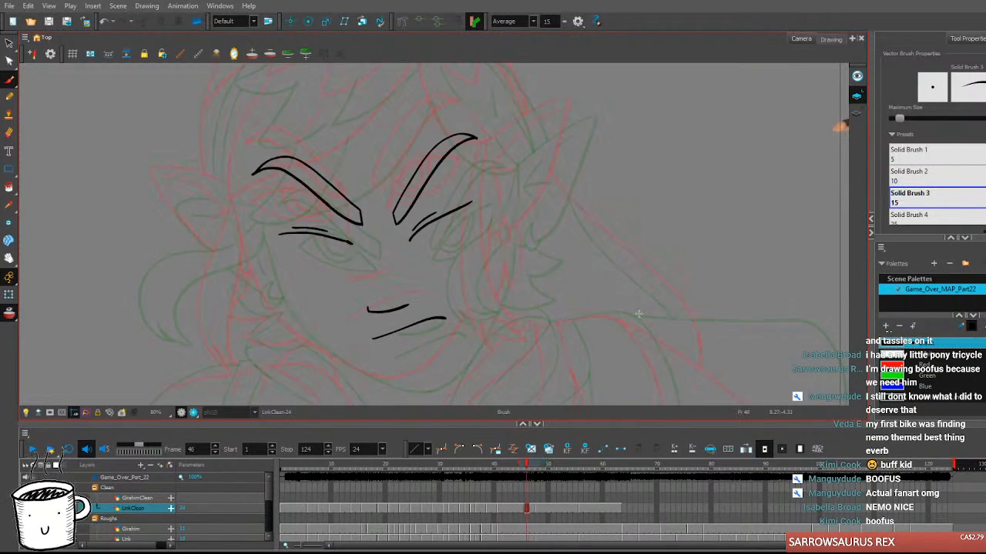
{"action": "key", "text": "."}
{"action": "key", "text": "ctrl+z"}
{"action": "left_click_drag", "start_coordinate": [370, 341], "coordinate": [433, 325]}
{"action": "key", "text": "ctrl+z"}
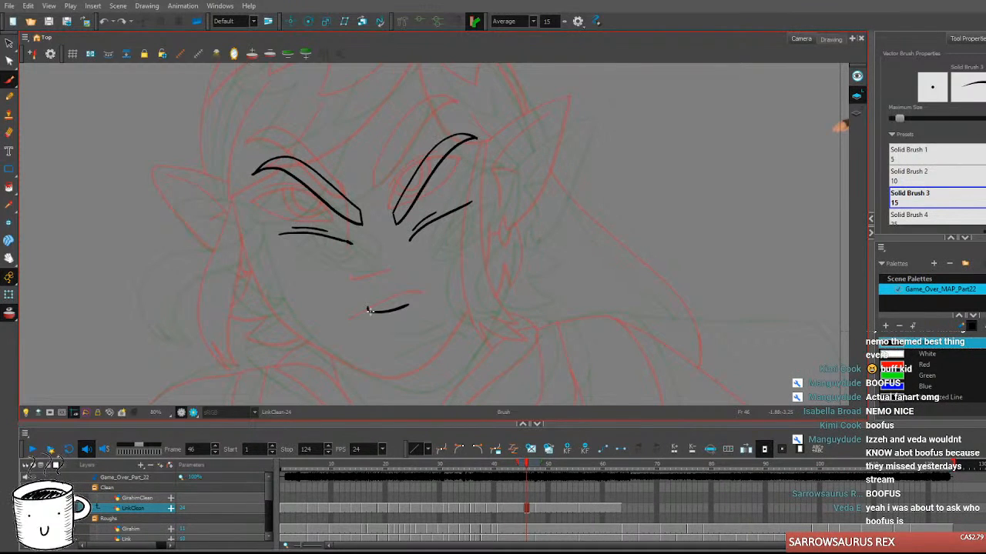
{"action": "left_click_drag", "start_coordinate": [359, 339], "coordinate": [441, 319]}
{"action": "key", "text": "comma"}
{"action": "key", "text": "period"}
{"action": "key", "text": "period"}
{"action": "key", "text": "period"}
{"action": "key", "text": "comma"}
{"action": "key", "text": "comma"}
Ink the fringe lock curving from the parting over the right-hand eyebrow and check it against the neighbouring frames.
{"action": "mouse_move", "coordinate": [594, 312]}
{"action": "left_mouse_down"}
{"action": "mouse_move", "coordinate": [513, 281]}
{"action": "mouse_move", "coordinate": [545, 282]}
{"action": "mouse_move", "coordinate": [578, 299]}
{"action": "left_mouse_up"}
{"action": "mouse_move", "coordinate": [254, 181]}
{"action": "left_mouse_down"}
{"action": "mouse_move", "coordinate": [268, 192]}
{"action": "mouse_move", "coordinate": [164, 176]}
{"action": "mouse_move", "coordinate": [193, 222]}
{"action": "left_mouse_up"}
{"action": "key", "text": "ctrl+z"}
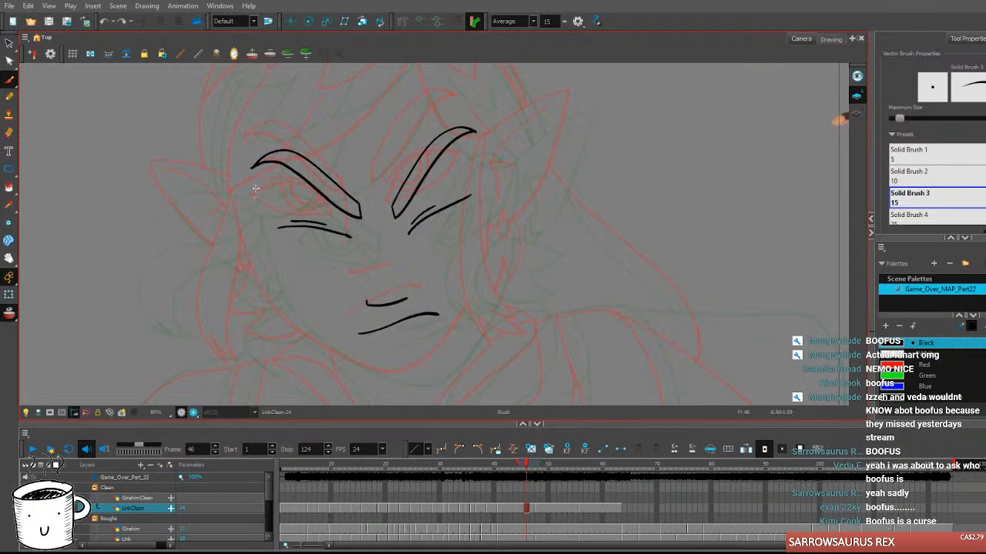
{"action": "left_click_drag", "start_coordinate": [323, 207], "coordinate": [253, 282]}
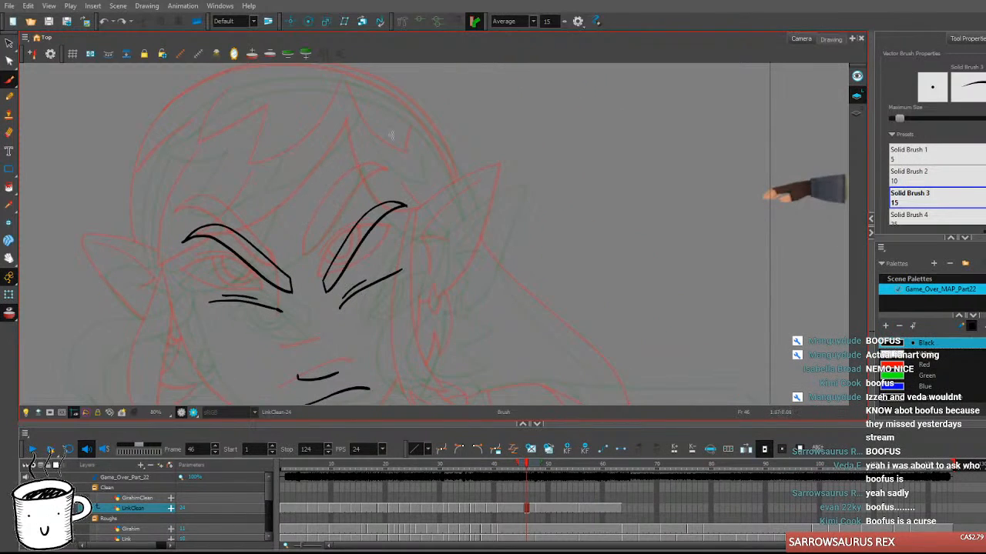
{"action": "left_click_drag", "start_coordinate": [347, 149], "coordinate": [382, 222]}
{"action": "left_click_drag", "start_coordinate": [424, 238], "coordinate": [411, 190]}
{"action": "key", "text": "comma"}
{"action": "key", "text": "period"}
{"action": "key", "text": "period"}
{"action": "key", "text": "period"}
{"action": "key", "text": "comma"}
{"action": "key", "text": "comma"}
{"action": "key", "text": "comma"}
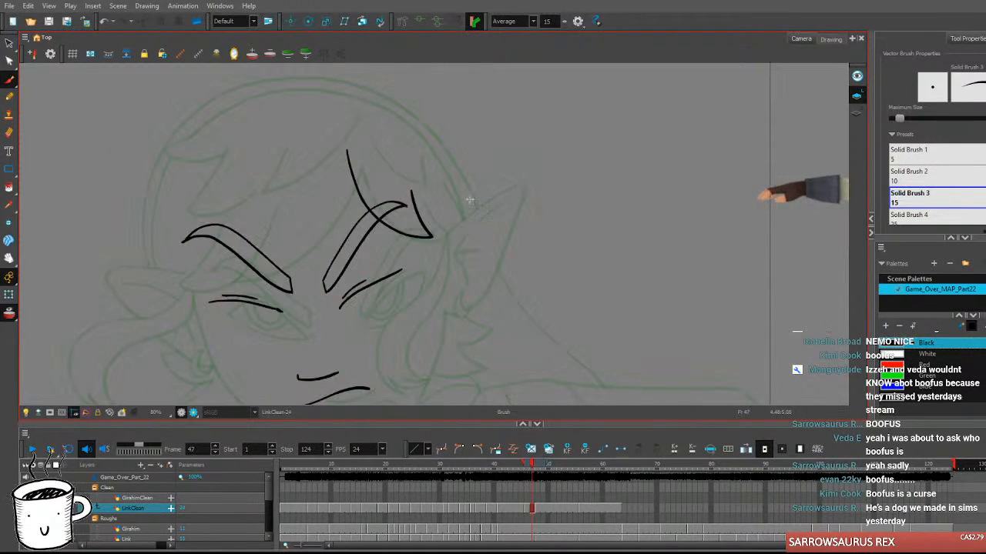
Try to ink the long fringe lock sweeping from the parting to above the left-hand eyebrow.
{"action": "key", "text": "period"}
{"action": "mouse_move", "coordinate": [348, 152]}
{"action": "left_mouse_down"}
{"action": "mouse_move", "coordinate": [307, 202]}
{"action": "mouse_move", "coordinate": [250, 236]}
{"action": "mouse_move", "coordinate": [182, 236]}
{"action": "left_mouse_up"}
{"action": "key", "text": "period"}
{"action": "key", "text": "comma"}
{"action": "key", "text": "ctrl+z"}
{"action": "mouse_move", "coordinate": [348, 151]}
{"action": "left_mouse_down"}
{"action": "mouse_move", "coordinate": [269, 216]}
{"action": "mouse_move", "coordinate": [190, 228]}
{"action": "mouse_move", "coordinate": [172, 211]}
{"action": "mouse_move", "coordinate": [248, 166]}
{"action": "left_mouse_up"}
{"action": "key", "text": "comma"}
{"action": "key", "text": "period"}
{"action": "key", "text": "period"}
{"action": "key", "text": "period"}
{"action": "key", "text": "period"}
{"action": "key", "text": "comma"}
{"action": "key", "text": "comma"}
{"action": "key", "text": "comma"}
{"action": "key", "text": "comma"}
{"action": "key", "text": "period"}
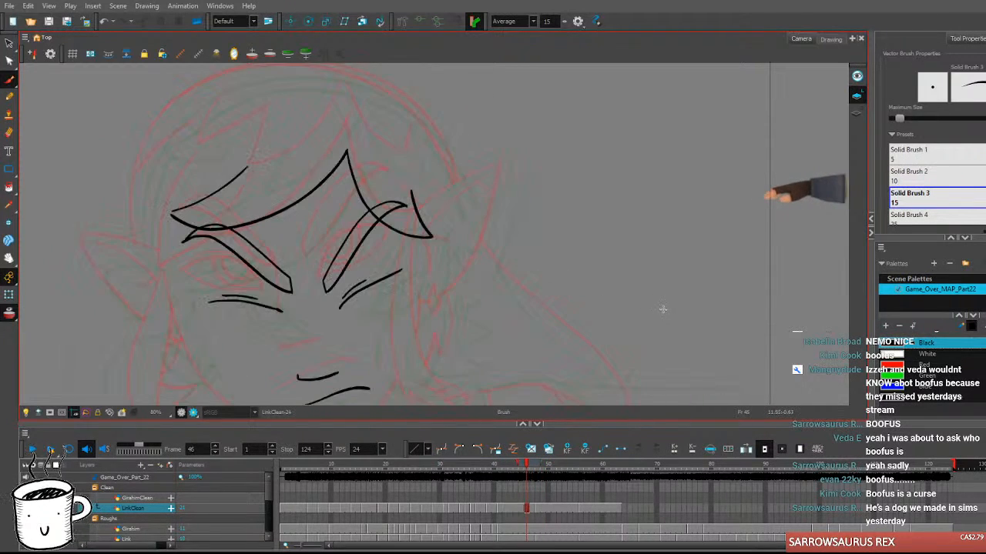
Ink the left-hand fringe lock sweeping from the parting low across the left-hand eyebrow, with its inner strand line.
{"action": "key", "text": "ctrl+z"}
{"action": "left_click_drag", "start_coordinate": [348, 151], "coordinate": [313, 207]}
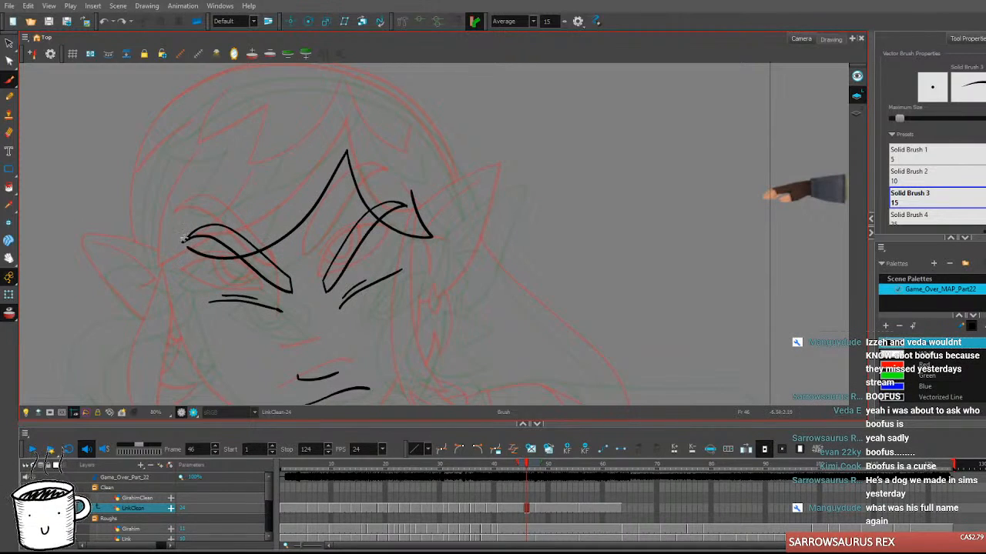
{"action": "key", "text": "comma"}
{"action": "key", "text": "period"}
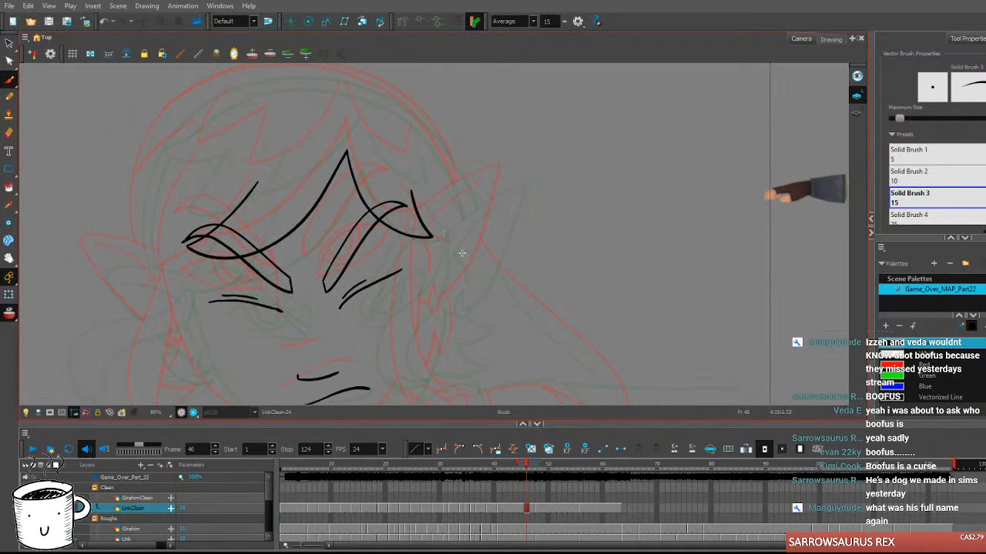
{"action": "key", "text": "comma"}
{"action": "key", "text": "period"}
{"action": "key", "text": "comma"}
{"action": "key", "text": "period"}
{"action": "key", "text": "comma"}
{"action": "key", "text": "period"}
Ink the hair strand running down the left-hand side of the head to the fringe tip, checking neighbouring frames.
{"action": "left_click_drag", "start_coordinate": [458, 337], "coordinate": [577, 330]}
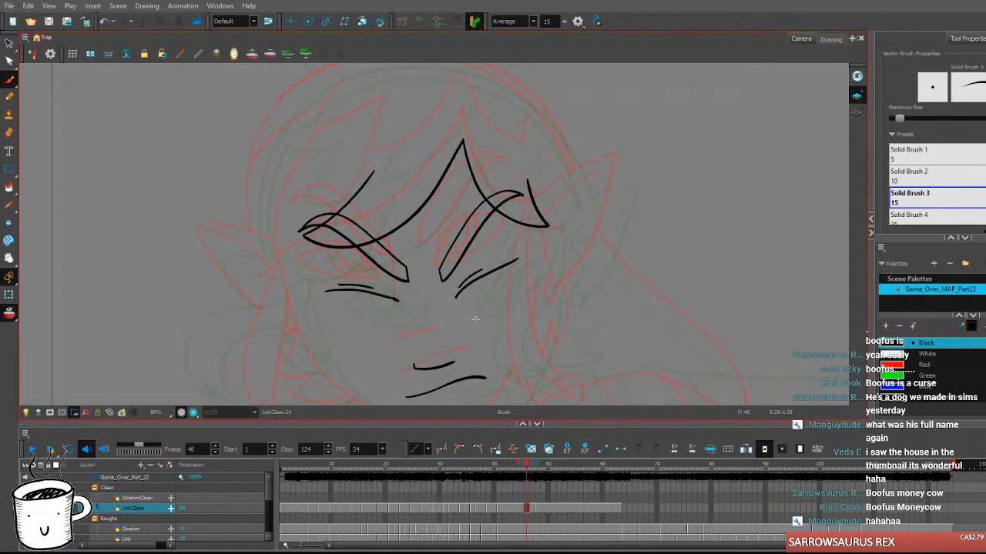
{"action": "key", "text": "comma"}
{"action": "key", "text": "period"}
{"action": "key", "text": "comma"}
{"action": "key", "text": "period"}
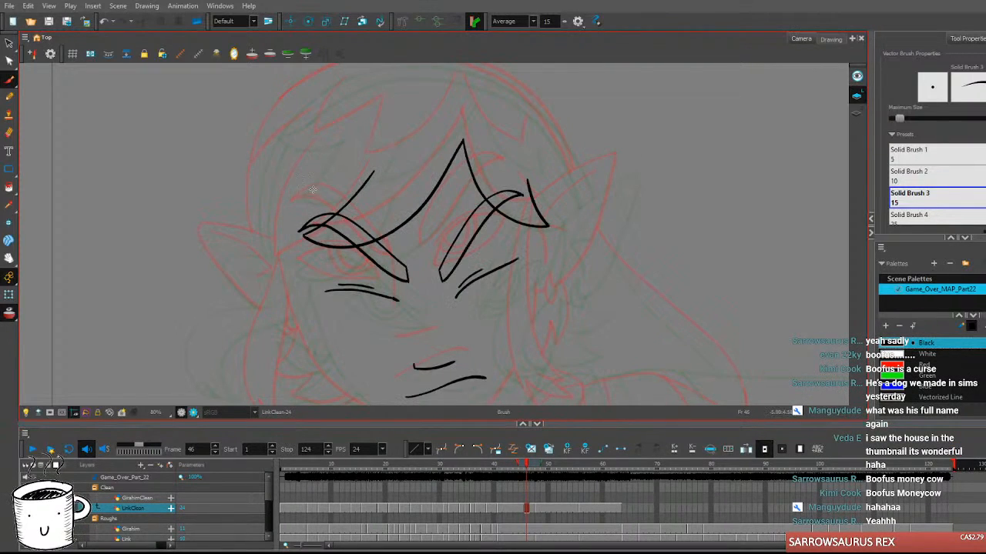
{"action": "mouse_move", "coordinate": [314, 153]}
{"action": "left_mouse_down"}
{"action": "mouse_move", "coordinate": [250, 227]}
{"action": "mouse_move", "coordinate": [265, 240]}
{"action": "mouse_move", "coordinate": [318, 241]}
{"action": "left_mouse_up"}
{"action": "key", "text": "ctrl+z"}
{"action": "mouse_move", "coordinate": [321, 149]}
{"action": "left_mouse_down"}
{"action": "mouse_move", "coordinate": [285, 201]}
{"action": "mouse_move", "coordinate": [252, 226]}
{"action": "mouse_move", "coordinate": [320, 245]}
{"action": "left_mouse_up"}
{"action": "key", "text": "period"}
{"action": "key", "text": "period"}
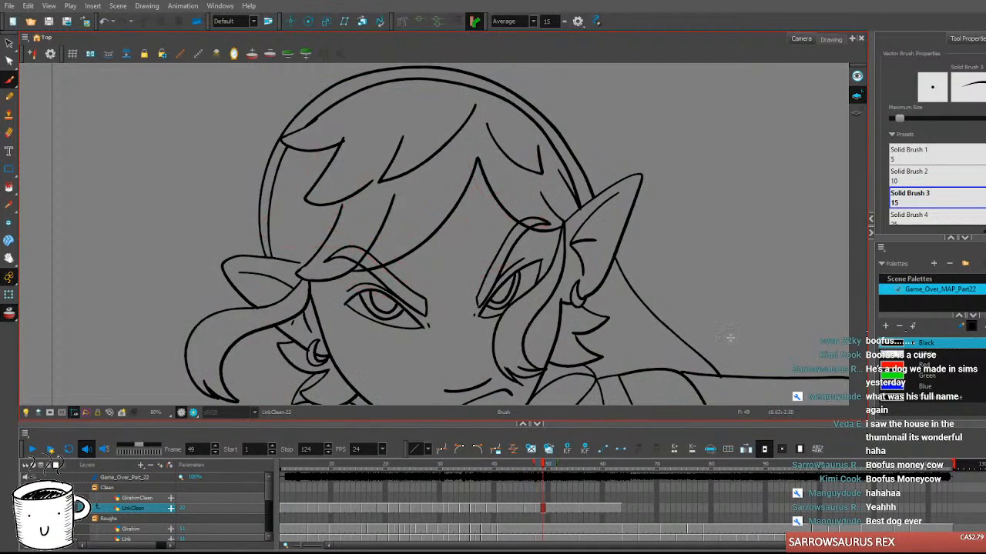
{"action": "key", "text": "comma"}
{"action": "key", "text": "comma"}
{"action": "key", "text": "comma"}
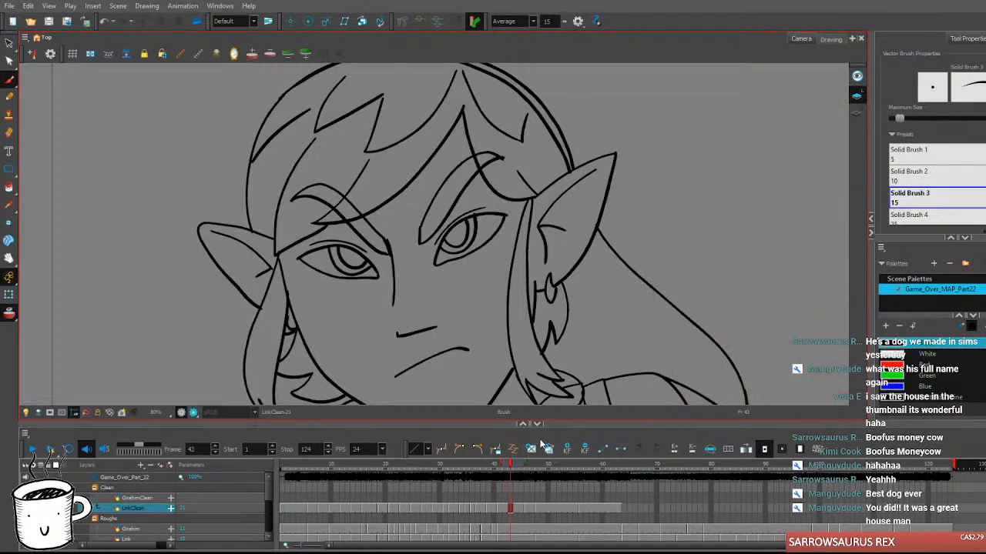
Ink the short pointed hair lock above the long fringe, curving from the parting to a tip and back up.
{"action": "key", "text": "period"}
{"action": "key", "text": "space"}
{"action": "left_click_drag", "start_coordinate": [547, 346], "coordinate": [457, 338]}
{"action": "mouse_move", "coordinate": [516, 209]}
{"action": "left_mouse_down"}
{"action": "mouse_move", "coordinate": [568, 220]}
{"action": "mouse_move", "coordinate": [582, 239]}
{"action": "left_mouse_up"}
{"action": "mouse_move", "coordinate": [428, 149]}
{"action": "left_mouse_down"}
{"action": "mouse_move", "coordinate": [386, 184]}
{"action": "mouse_move", "coordinate": [343, 199]}
{"action": "mouse_move", "coordinate": [370, 150]}
{"action": "left_mouse_up"}
Try to ink the short hair lock at the upper left of the fringe, comparing it with the neighbouring frames.
{"action": "mouse_move", "coordinate": [315, 121]}
{"action": "left_mouse_down"}
{"action": "mouse_move", "coordinate": [267, 163]}
{"action": "mouse_move", "coordinate": [301, 170]}
{"action": "mouse_move", "coordinate": [339, 154]}
{"action": "left_mouse_up"}
{"action": "key", "text": "comma"}
{"action": "key", "text": "period"}
{"action": "key", "text": "comma"}
{"action": "key", "text": "period"}
{"action": "key", "text": "period"}
{"action": "key", "text": "period"}
{"action": "key", "text": "comma"}
{"action": "key", "text": "comma"}
{"action": "key", "text": "comma"}
{"action": "key", "text": "period"}
{"action": "key", "text": "ctrl+z"}
Ink the two overlapping short hair locks at the upper left of the head, above the left-hand fringe lock.
{"action": "mouse_move", "coordinate": [341, 137]}
{"action": "left_mouse_down"}
{"action": "mouse_move", "coordinate": [297, 186]}
{"action": "mouse_move", "coordinate": [309, 189]}
{"action": "mouse_move", "coordinate": [305, 167]}
{"action": "mouse_move", "coordinate": [284, 178]}
{"action": "mouse_move", "coordinate": [350, 183]}
{"action": "left_mouse_up"}
{"action": "key", "text": "ctrl+z"}
{"action": "mouse_move", "coordinate": [301, 139]}
{"action": "left_mouse_down"}
{"action": "mouse_move", "coordinate": [262, 164]}
{"action": "mouse_move", "coordinate": [294, 179]}
{"action": "left_mouse_up"}
Flip through the neighbouring frames to compare the short upper hair locks with the surrounding poses.
{"action": "key", "text": "period"}
{"action": "key", "text": "period"}
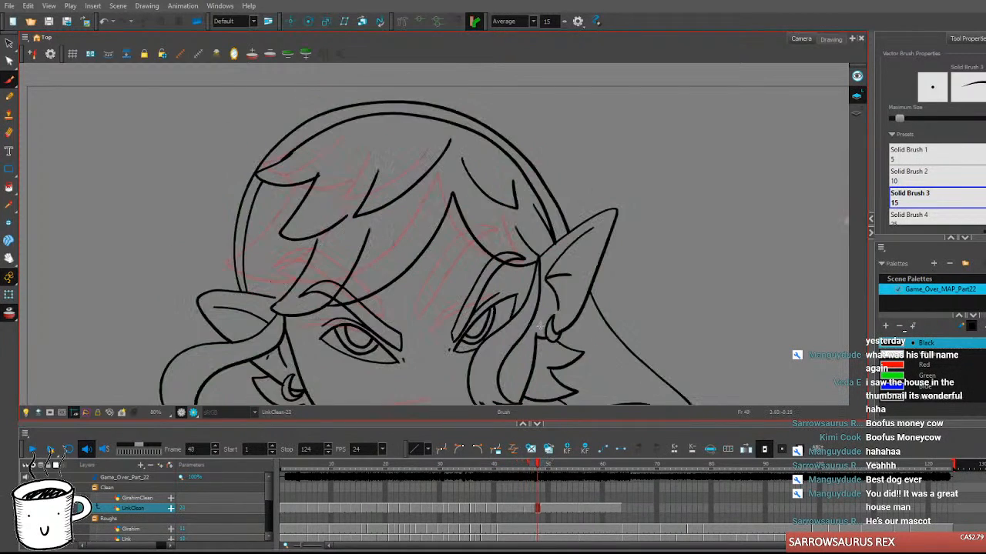
{"action": "key", "text": "comma"}
{"action": "key", "text": "comma"}
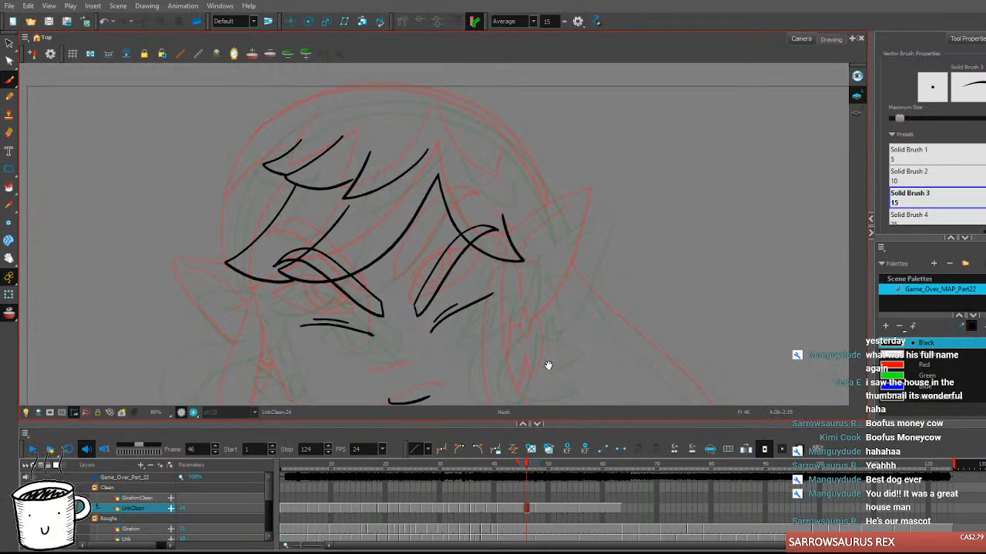
{"action": "left_click_drag", "start_coordinate": [549, 365], "coordinate": [567, 357]}
{"action": "key", "text": "comma"}
{"action": "key", "text": "period"}
{"action": "key", "text": "period"}
{"action": "key", "text": "period"}
{"action": "key", "text": "comma"}
{"action": "key", "text": "comma"}
{"action": "key", "text": "comma"}
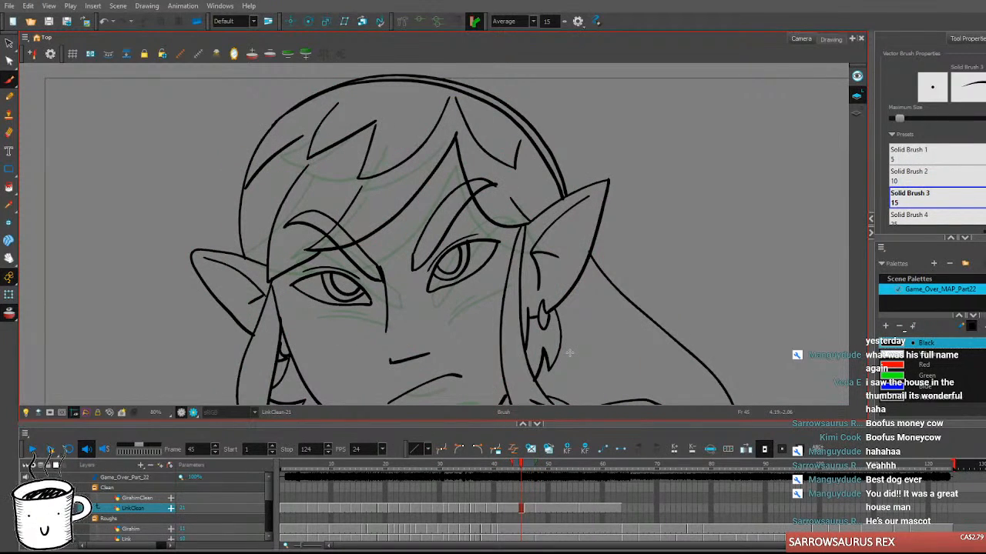
{"action": "key", "text": "period"}
{"action": "key", "text": "period"}
{"action": "key", "text": "period"}
{"action": "key", "text": "period"}
{"action": "key", "text": "period"}
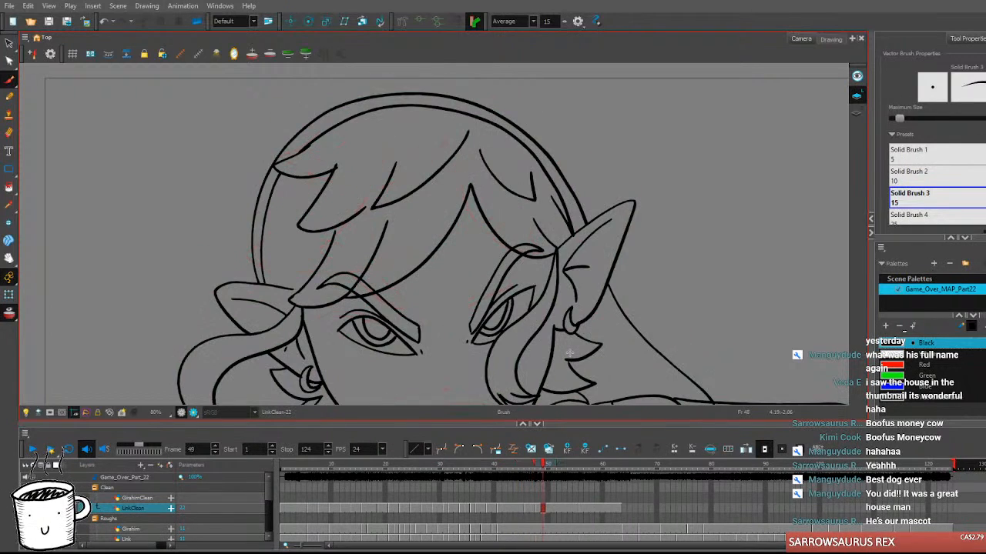
{"action": "key", "text": "comma"}
{"action": "key", "text": "comma"}
{"action": "key", "text": "comma"}
{"action": "key", "text": "comma"}
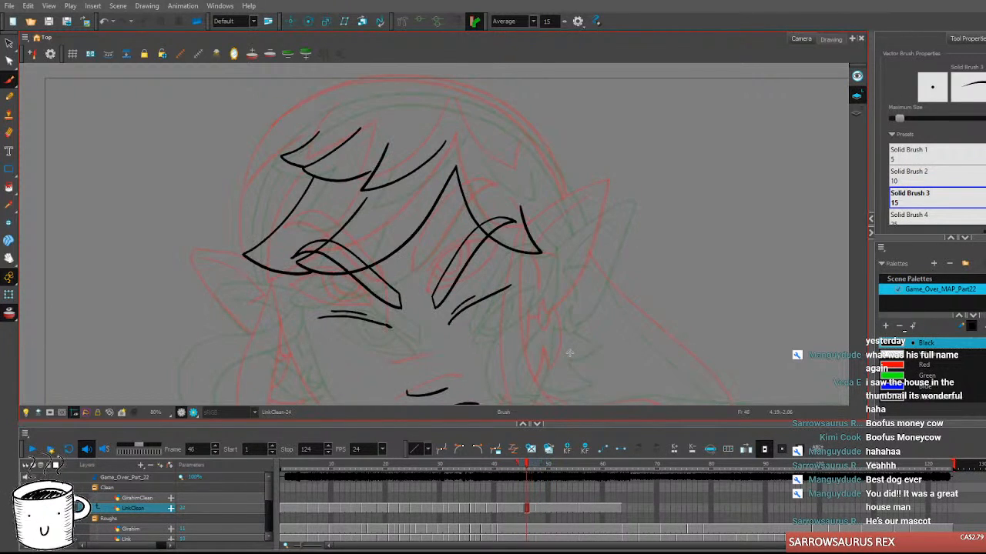
Try to ink the outer edge of the left-hand side lock, sweeping outward and down from beneath the fringe.
{"action": "left_click_drag", "start_coordinate": [509, 327], "coordinate": [515, 340]}
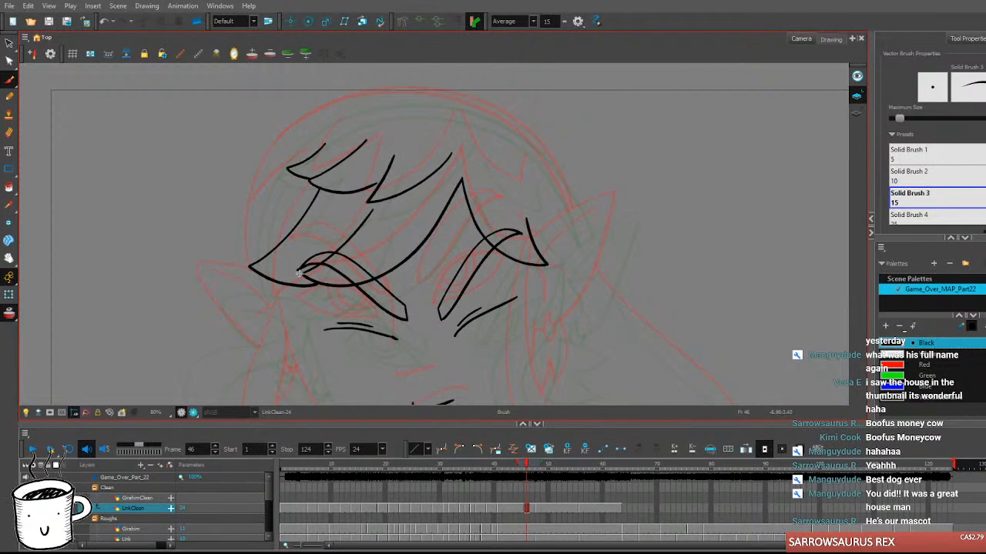
{"action": "left_click_drag", "start_coordinate": [294, 268], "coordinate": [305, 218]}
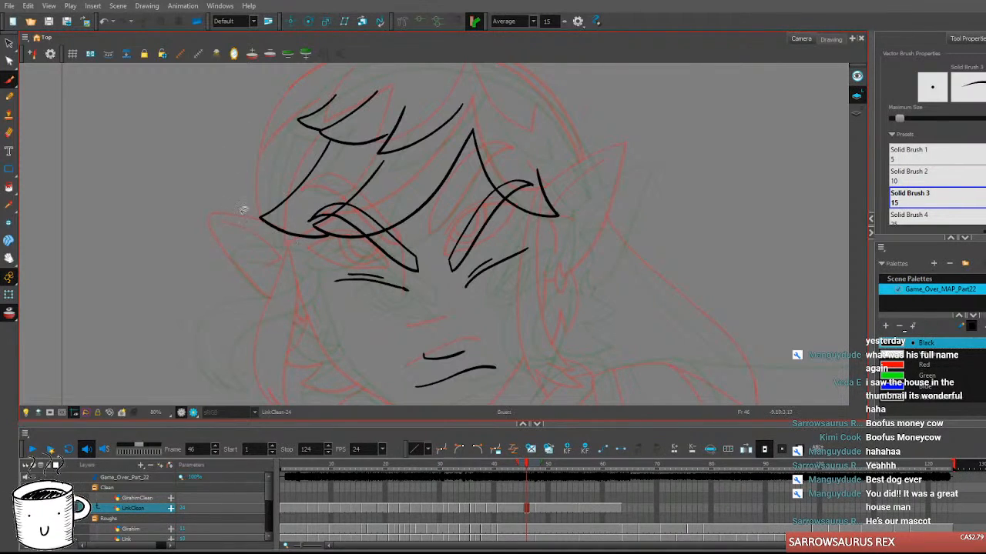
{"action": "scroll", "coordinate": [368, 279], "scroll_direction": "down", "scroll_amount": 2}
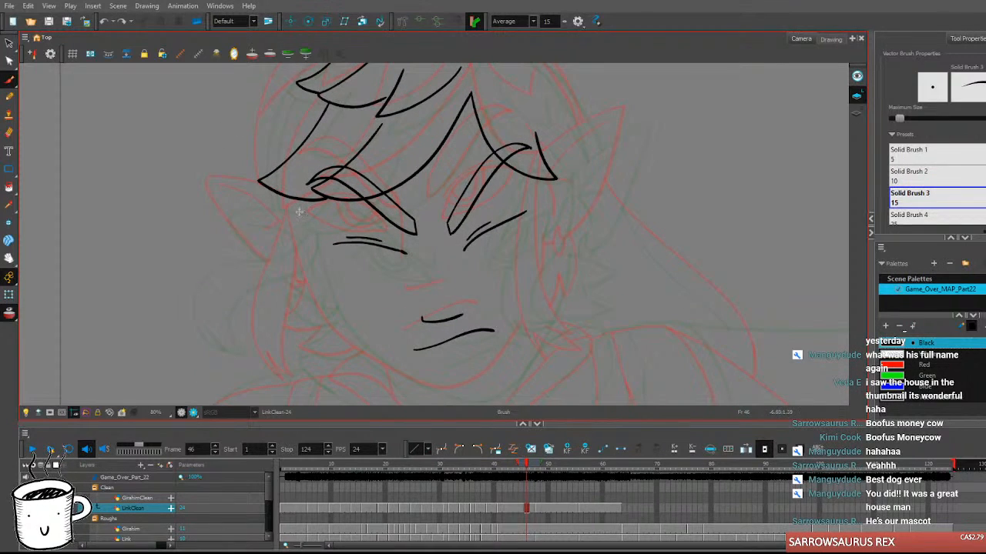
{"action": "mouse_move", "coordinate": [300, 209]}
{"action": "left_mouse_down"}
{"action": "mouse_move", "coordinate": [214, 304]}
{"action": "mouse_move", "coordinate": [219, 344]}
{"action": "mouse_move", "coordinate": [239, 361]}
{"action": "left_mouse_up"}
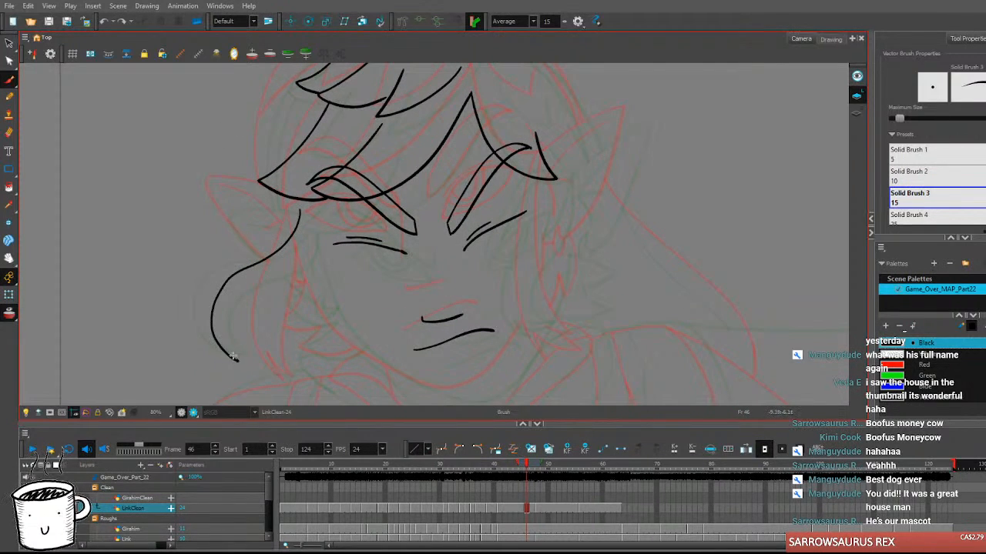
{"action": "key", "text": "ctrl+z"}
{"action": "mouse_move", "coordinate": [300, 196]}
{"action": "left_mouse_down"}
{"action": "mouse_move", "coordinate": [293, 236]}
{"action": "mouse_move", "coordinate": [226, 282]}
{"action": "mouse_move", "coordinate": [215, 337]}
{"action": "left_mouse_up"}
{"action": "key", "text": "ctrl+z"}
Ink the left-hand side lock below the fringe, its outer and inner edges meeting in a point, and check it against neighbouring frames.
{"action": "mouse_move", "coordinate": [300, 197]}
{"action": "left_mouse_down"}
{"action": "mouse_move", "coordinate": [291, 230]}
{"action": "mouse_move", "coordinate": [221, 325]}
{"action": "mouse_move", "coordinate": [243, 360]}
{"action": "left_mouse_up"}
{"action": "mouse_move", "coordinate": [311, 199]}
{"action": "left_mouse_down"}
{"action": "mouse_move", "coordinate": [263, 348]}
{"action": "mouse_move", "coordinate": [280, 373]}
{"action": "mouse_move", "coordinate": [261, 369]}
{"action": "mouse_move", "coordinate": [272, 371]}
{"action": "left_mouse_up"}
{"action": "key", "text": "comma"}
{"action": "key", "text": "period"}
{"action": "key", "text": "period"}
{"action": "key", "text": "period"}
{"action": "key", "text": "period"}
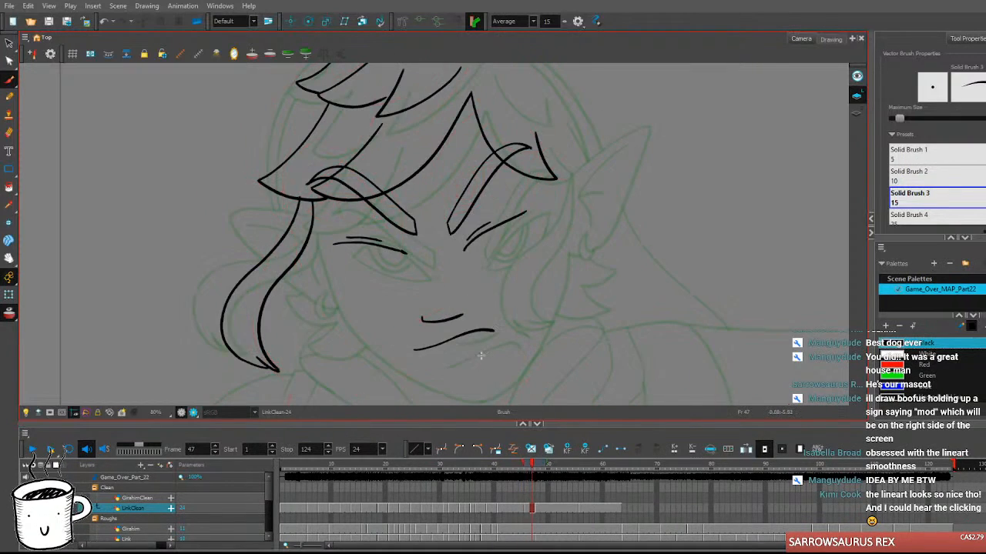
Step back through the preceding frames to compare the new side lock with the open-eyed pose.
{"action": "key", "text": "comma"}
{"action": "key", "text": "comma"}
{"action": "key", "text": "comma"}
{"action": "key", "text": "comma"}
{"action": "key", "text": "comma"}
{"action": "key", "text": "comma"}
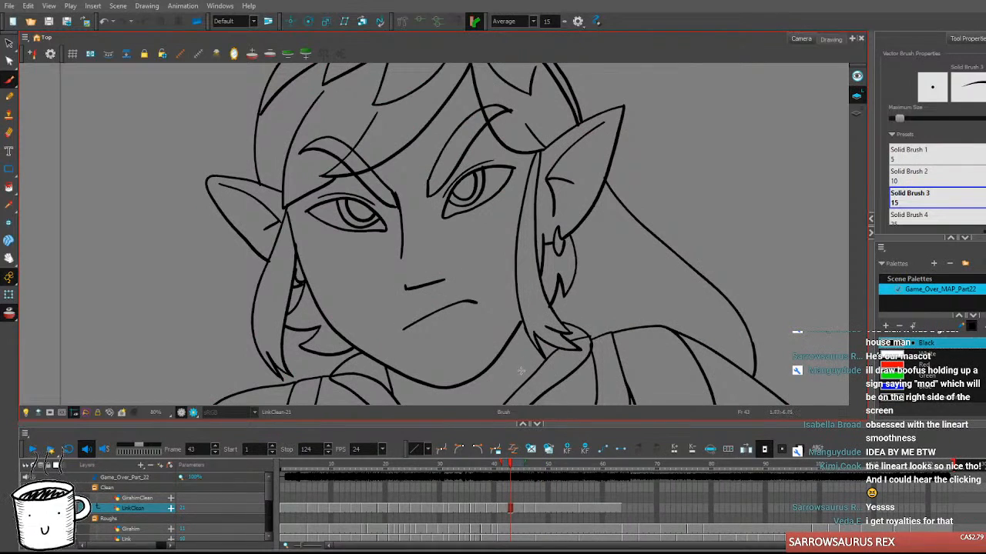
{"action": "key", "text": "period"}
{"action": "key", "text": "period"}
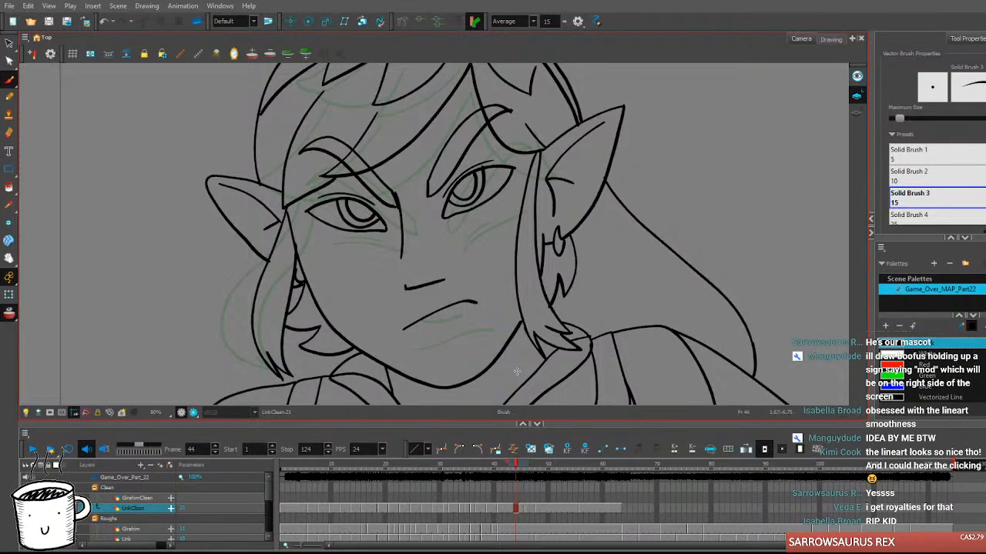
Ink the left-hand ear over the rough on frame 46 of the LinkClean layer, with its outline and inner fold.
{"action": "key", "text": "period"}
{"action": "left_click_drag", "start_coordinate": [501, 294], "coordinate": [487, 293]}
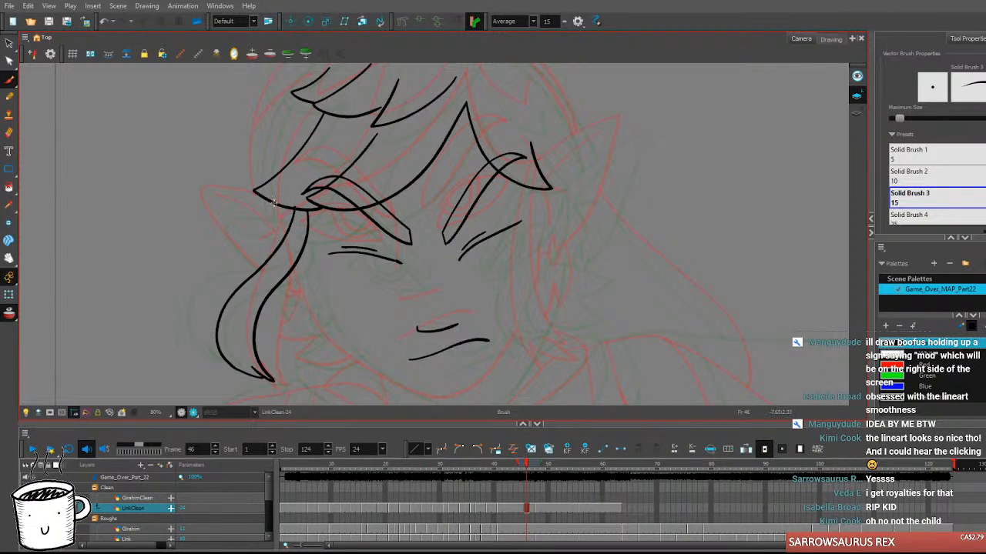
{"action": "mouse_move", "coordinate": [285, 205]}
{"action": "left_mouse_down"}
{"action": "mouse_move", "coordinate": [215, 197]}
{"action": "mouse_move", "coordinate": [220, 231]}
{"action": "mouse_move", "coordinate": [263, 274]}
{"action": "left_mouse_up"}
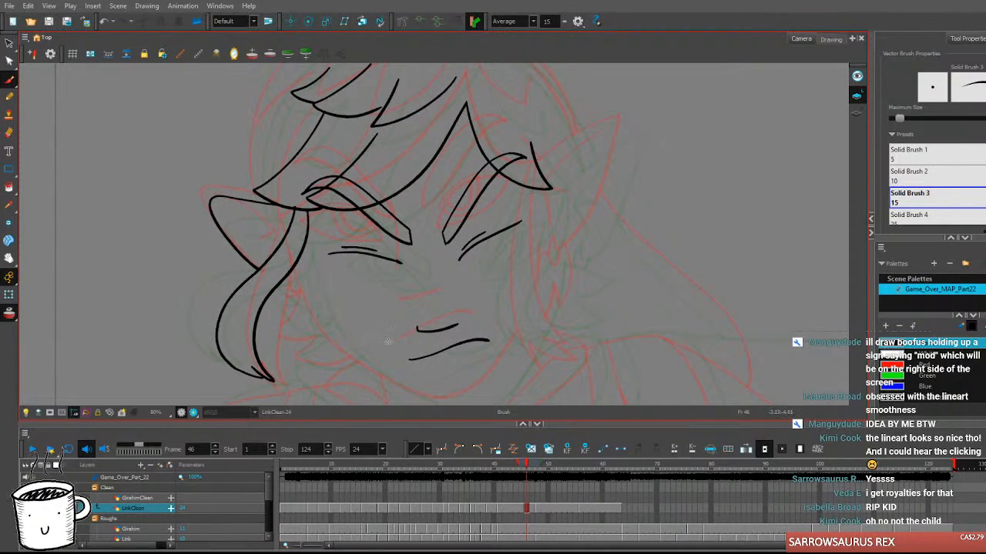
{"action": "mouse_move", "coordinate": [281, 239]}
{"action": "left_mouse_down"}
{"action": "mouse_move", "coordinate": [249, 215]}
{"action": "mouse_move", "coordinate": [284, 220]}
{"action": "mouse_move", "coordinate": [264, 200]}
{"action": "mouse_move", "coordinate": [227, 208]}
{"action": "mouse_move", "coordinate": [289, 222]}
{"action": "left_mouse_up"}
{"action": "key", "text": "ctrl+z"}
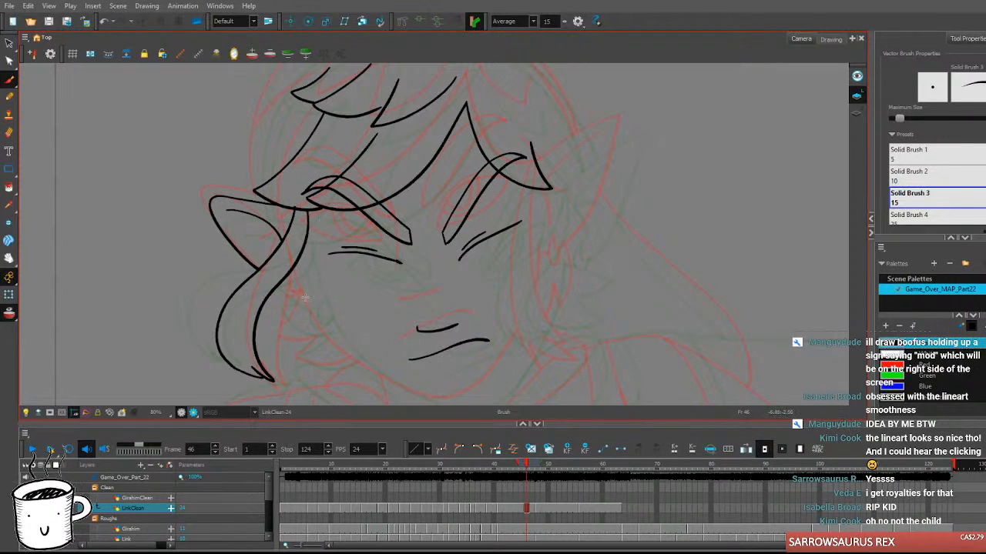
{"action": "key", "text": "comma"}
{"action": "key", "text": "period"}
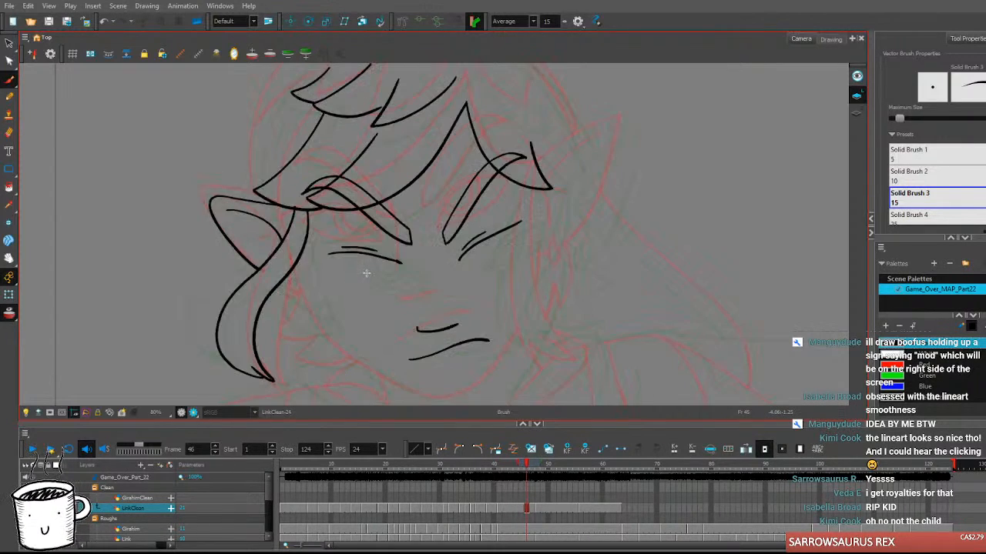
{"action": "key", "text": "comma"}
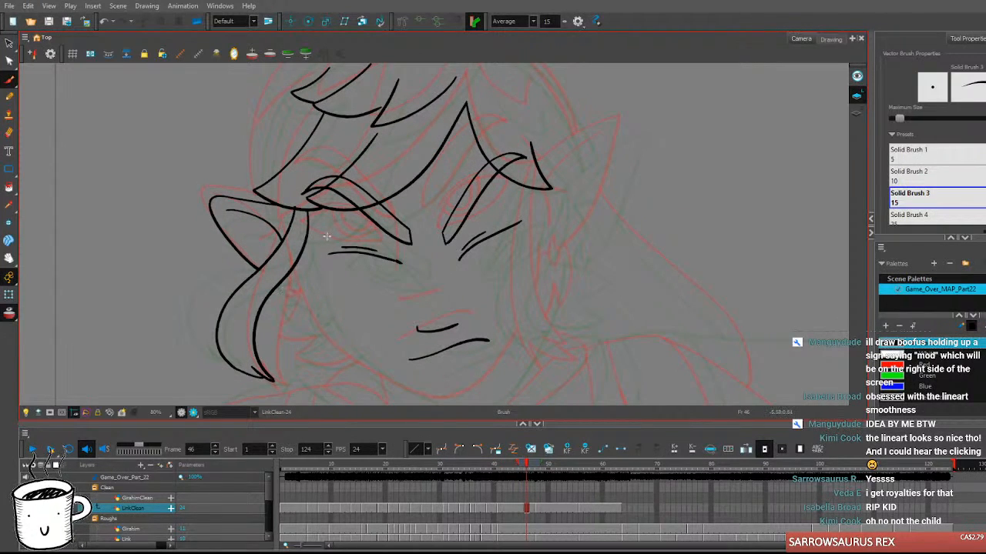
{"action": "mouse_move", "coordinate": [301, 285]}
{"action": "left_mouse_down"}
{"action": "mouse_move", "coordinate": [308, 300]}
{"action": "mouse_move", "coordinate": [293, 303]}
{"action": "mouse_move", "coordinate": [309, 301]}
{"action": "mouse_move", "coordinate": [302, 294]}
{"action": "mouse_move", "coordinate": [312, 288]}
{"action": "mouse_move", "coordinate": [300, 305]}
{"action": "mouse_move", "coordinate": [301, 287]}
{"action": "mouse_move", "coordinate": [291, 287]}
{"action": "mouse_move", "coordinate": [303, 289]}
{"action": "left_mouse_up"}
{"action": "key", "text": "ctrl+z"}
{"action": "key", "text": "ctrl+z"}
{"action": "key", "text": "ctrl+z"}
{"action": "key", "text": "ctrl+z"}
{"action": "key", "text": "ctrl+z"}
Ink the small round earring with its crescent detail beneath the left-hand ear, joined to the long hair lock.
{"action": "key", "text": "comma"}
{"action": "key", "text": "period"}
{"action": "key", "text": "period"}
{"action": "key", "text": "period"}
{"action": "key", "text": "comma"}
{"action": "key", "text": "comma"}
{"action": "key", "text": "comma"}
{"action": "key", "text": "comma"}
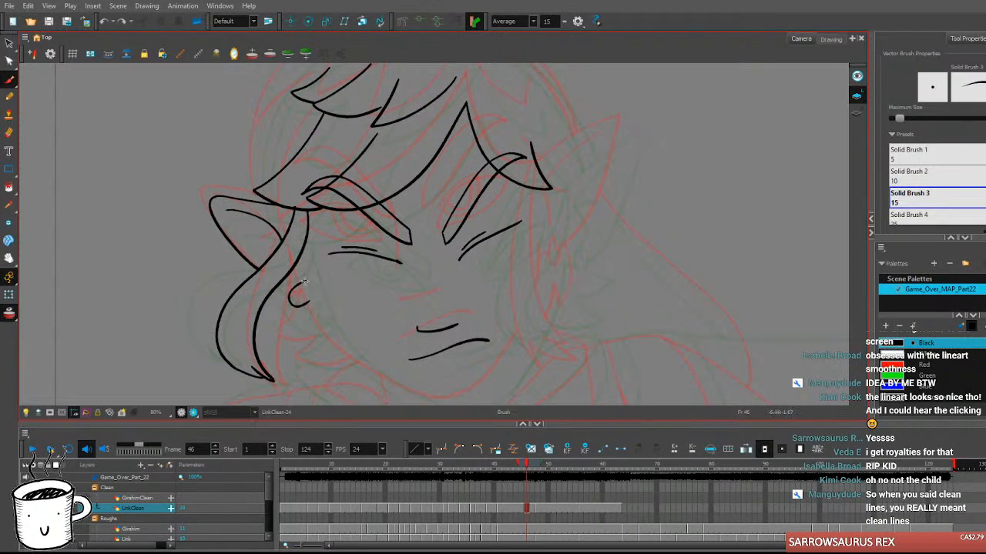
{"action": "mouse_move", "coordinate": [302, 287]}
{"action": "left_mouse_down"}
{"action": "mouse_move", "coordinate": [314, 293]}
{"action": "mouse_move", "coordinate": [322, 279]}
{"action": "mouse_move", "coordinate": [293, 290]}
{"action": "left_mouse_up"}
{"action": "key", "text": "comma"}
{"action": "key", "text": "period"}
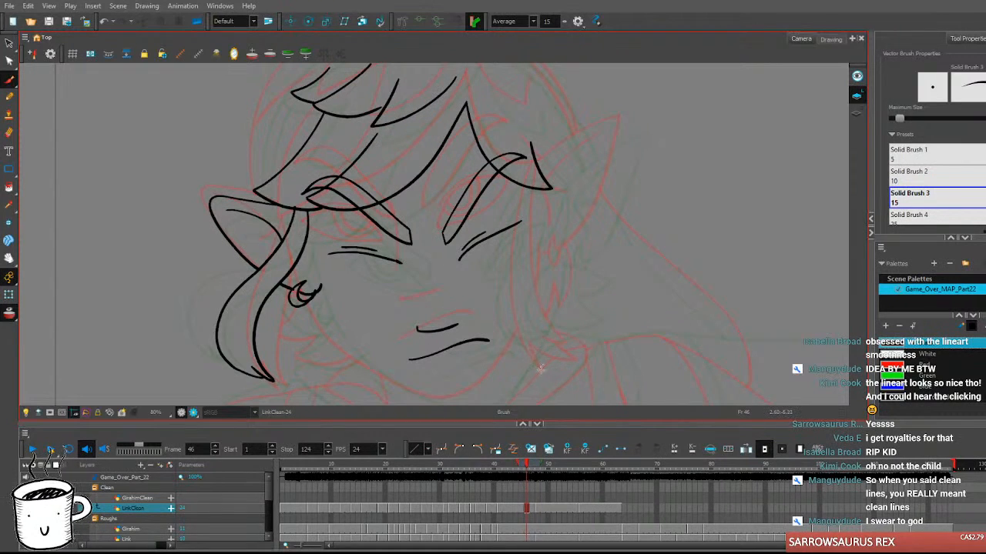
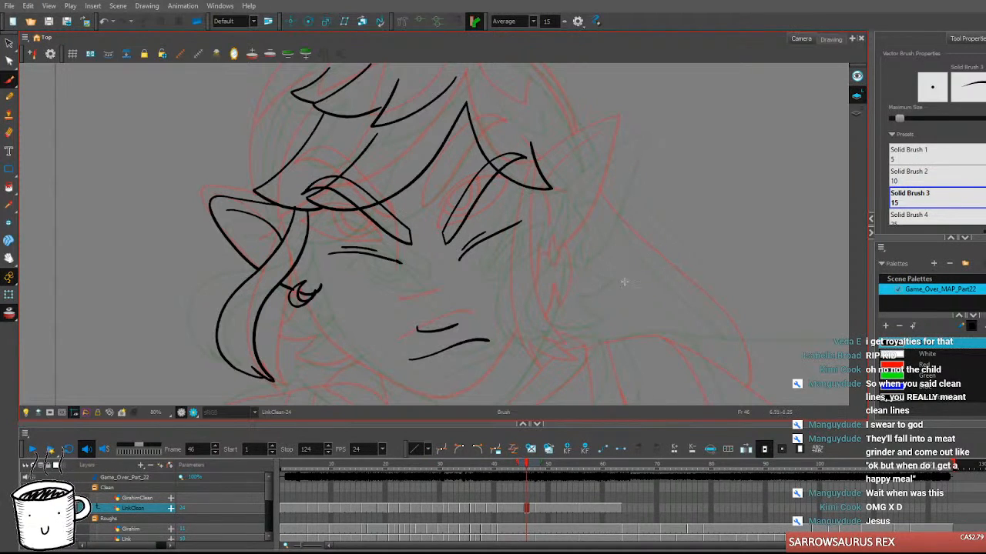
Erase the stray line end sticking out of the left-hand earring and return to the Brush tool.
{"action": "left_click_drag", "start_coordinate": [654, 321], "coordinate": [544, 268]}
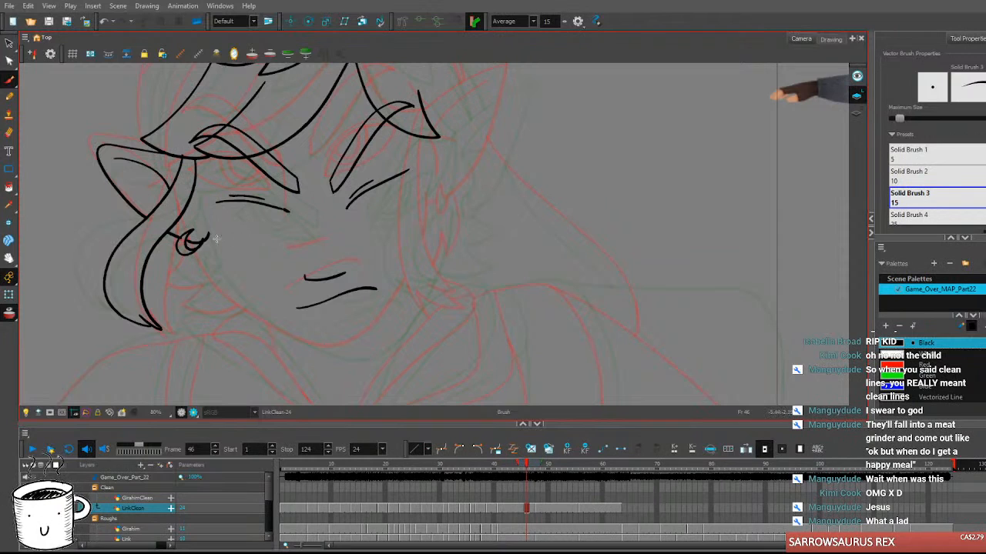
{"action": "mouse_move", "coordinate": [206, 224]}
{"action": "left_mouse_down"}
{"action": "mouse_move", "coordinate": [209, 247]}
{"action": "mouse_move", "coordinate": [206, 228]}
{"action": "mouse_move", "coordinate": [221, 247]}
{"action": "left_mouse_up"}
{"action": "key", "text": "alt+e"}
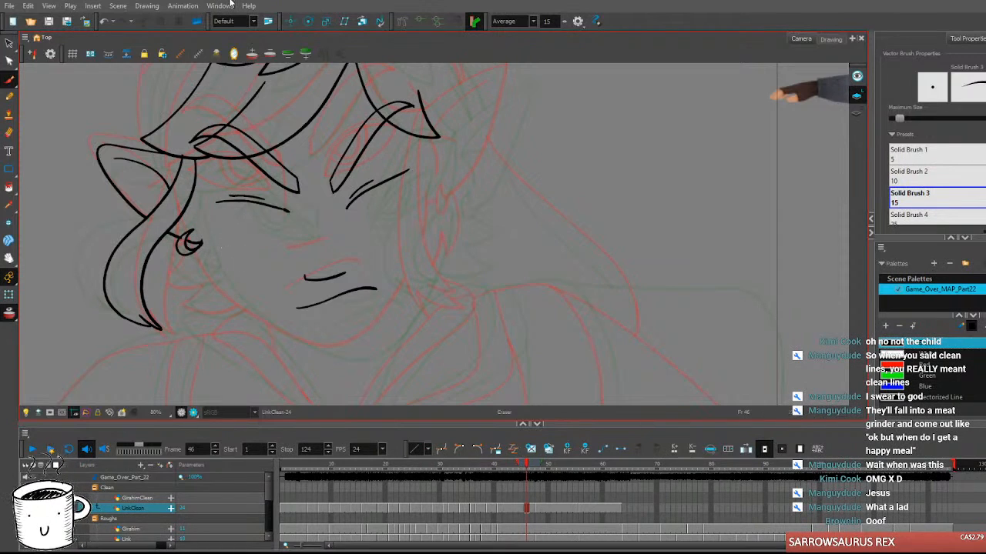
{"action": "left_click_drag", "start_coordinate": [197, 233], "coordinate": [202, 246]}
{"action": "key", "text": "ctrl+z"}
{"action": "key", "text": "alt+b"}
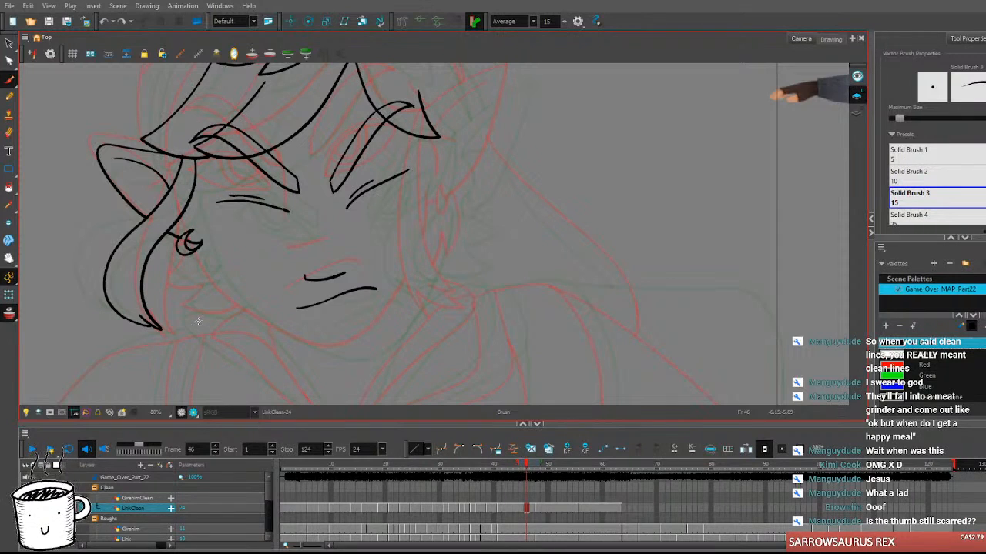
Ink the jawline in one smooth curve from the left-hand earring around the chin and up the opposite cheek.
{"action": "mouse_move", "coordinate": [197, 229]}
{"action": "left_mouse_down"}
{"action": "mouse_move", "coordinate": [216, 279]}
{"action": "mouse_move", "coordinate": [299, 339]}
{"action": "left_mouse_up"}
{"action": "key", "text": "ctrl+z"}
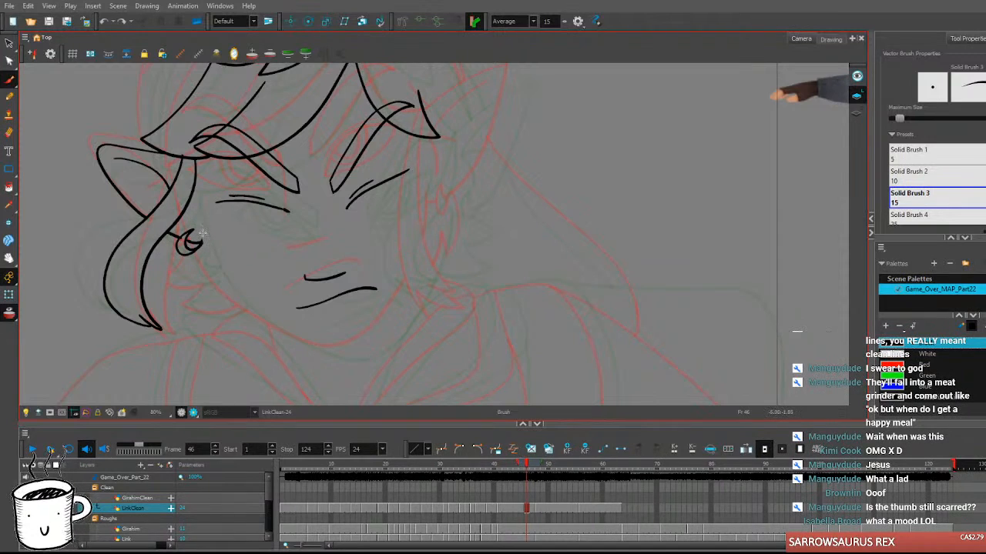
{"action": "mouse_move", "coordinate": [195, 225]}
{"action": "left_mouse_down"}
{"action": "mouse_move", "coordinate": [222, 284]}
{"action": "mouse_move", "coordinate": [248, 311]}
{"action": "mouse_move", "coordinate": [309, 346]}
{"action": "mouse_move", "coordinate": [364, 345]}
{"action": "left_mouse_up"}
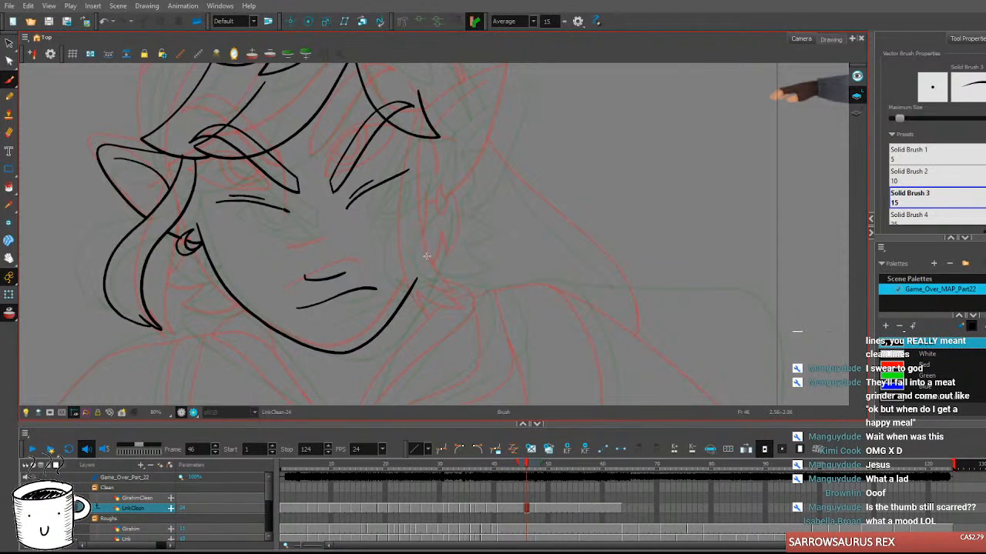
Ink the long pointed outline of the right-hand ear, from the fringe tip around to the lobe.
{"action": "left_click_drag", "start_coordinate": [493, 323], "coordinate": [467, 376]}
{"action": "key", "text": "comma"}
{"action": "key", "text": "period"}
{"action": "key", "text": "period"}
{"action": "key", "text": "period"}
{"action": "key", "text": "comma"}
{"action": "key", "text": "comma"}
{"action": "key", "text": "comma"}
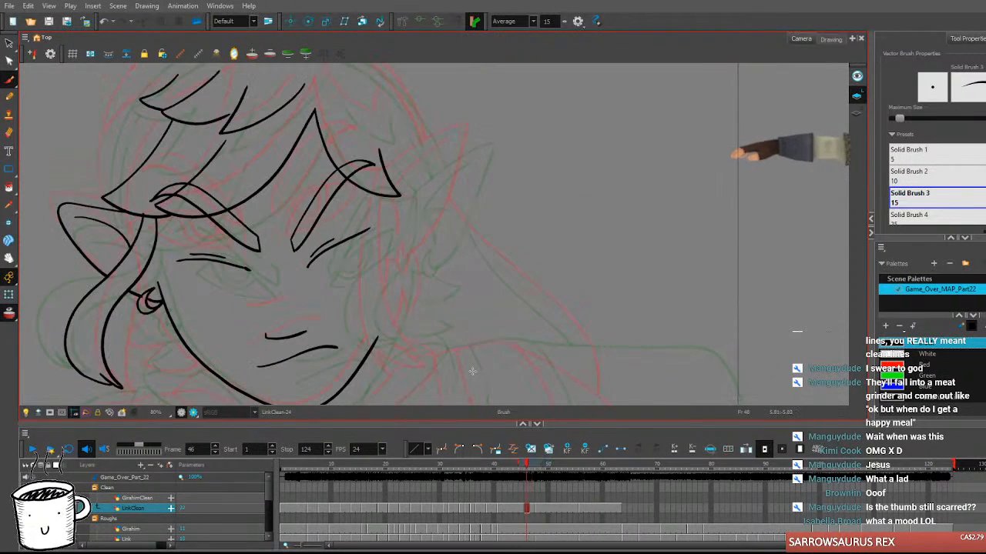
{"action": "key", "text": "period"}
{"action": "key", "text": "space"}
{"action": "mouse_move", "coordinate": [485, 350]}
{"action": "left_mouse_down"}
{"action": "mouse_move", "coordinate": [499, 334]}
{"action": "mouse_move", "coordinate": [494, 341]}
{"action": "left_mouse_up"}
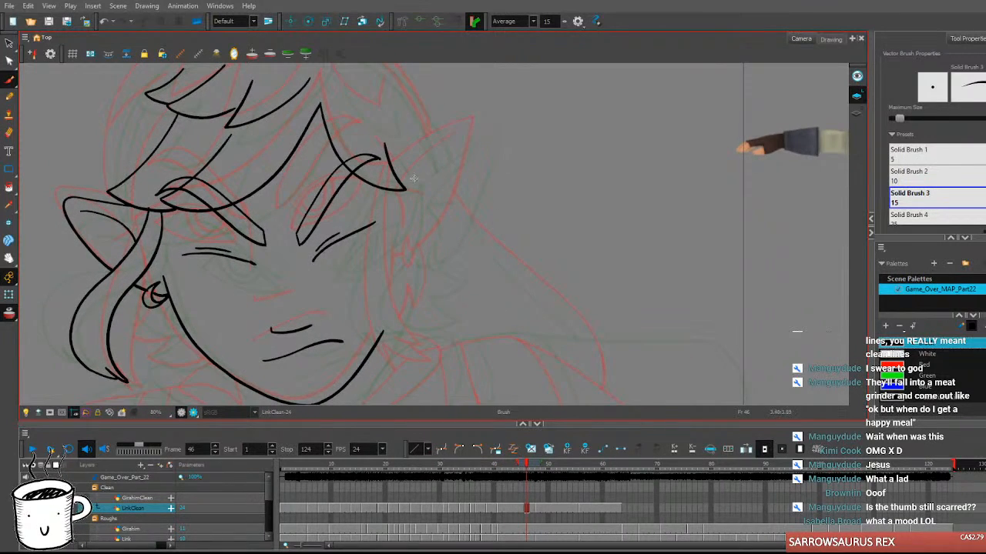
{"action": "mouse_move", "coordinate": [406, 190]}
{"action": "left_mouse_down"}
{"action": "mouse_move", "coordinate": [481, 128]}
{"action": "mouse_move", "coordinate": [467, 195]}
{"action": "mouse_move", "coordinate": [438, 252]}
{"action": "mouse_move", "coordinate": [415, 258]}
{"action": "left_mouse_up"}
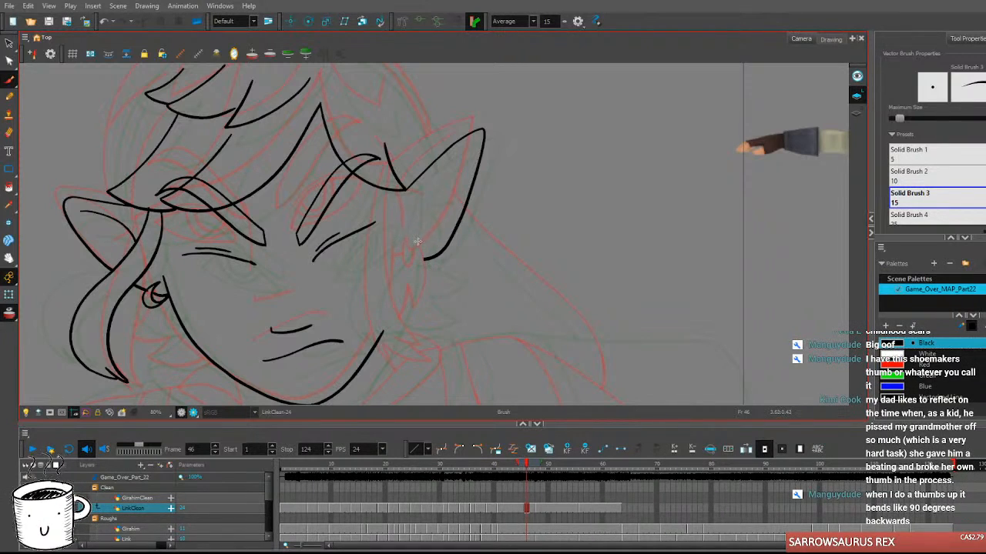
Ink the crescent of the earring at the right-hand ear's lobe, comparing it with the previous frame.
{"action": "mouse_move", "coordinate": [421, 241]}
{"action": "left_mouse_down"}
{"action": "mouse_move", "coordinate": [430, 267]}
{"action": "mouse_move", "coordinate": [419, 261]}
{"action": "mouse_move", "coordinate": [431, 263]}
{"action": "left_mouse_up"}
{"action": "key", "text": "ctrl+z"}
{"action": "key", "text": "comma"}
{"action": "key", "text": "period"}
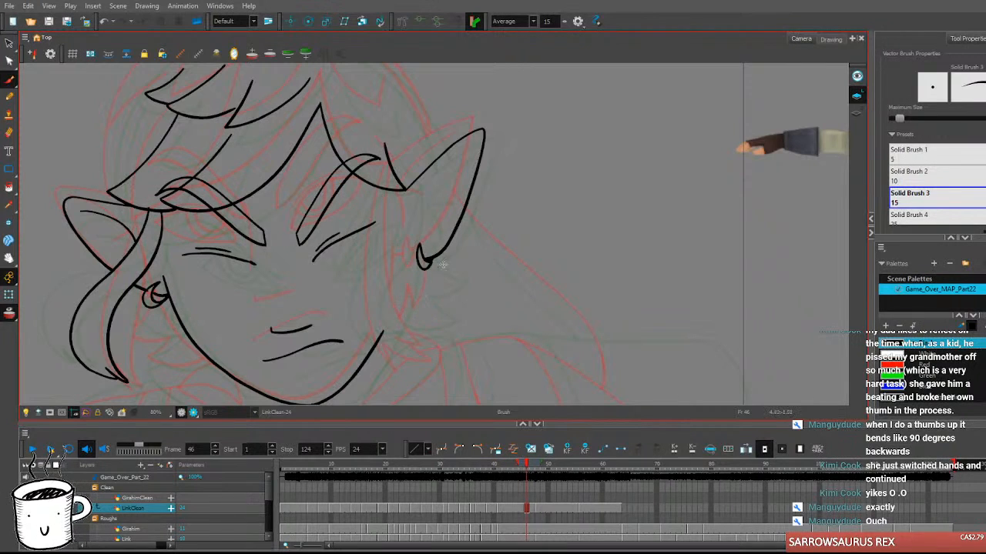
{"action": "mouse_move", "coordinate": [419, 263]}
{"action": "left_mouse_down"}
{"action": "mouse_move", "coordinate": [413, 224]}
{"action": "mouse_move", "coordinate": [421, 264]}
{"action": "left_mouse_up"}
{"action": "key", "text": "ctrl+z"}
{"action": "key", "text": "comma"}
{"action": "key", "text": "period"}
{"action": "key", "text": "comma"}
{"action": "key", "text": "period"}
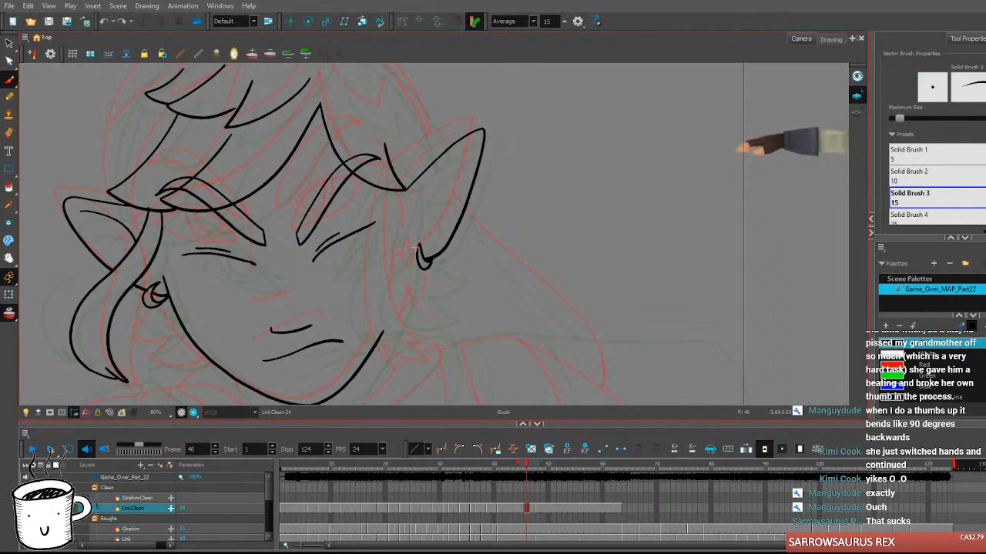
{"action": "key", "text": "comma"}
{"action": "key", "text": "period"}
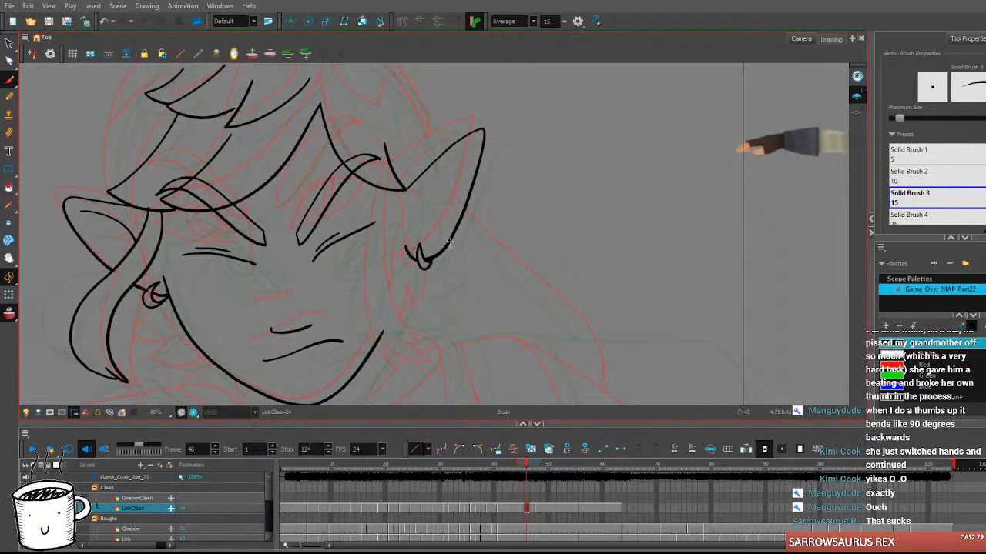
Undo the stray strokes beside the right-hand earring and complete its rounded outline.
{"action": "key", "text": "ctrl+z"}
{"action": "key", "text": "ctrl+z"}
{"action": "key", "text": "ctrl+z"}
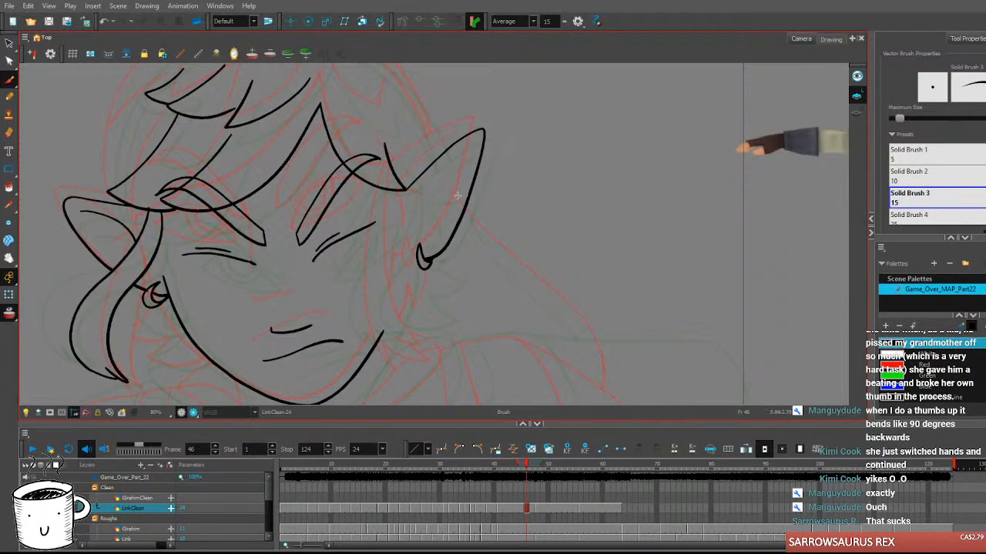
{"action": "mouse_move", "coordinate": [419, 243]}
{"action": "left_mouse_down"}
{"action": "mouse_move", "coordinate": [409, 263]}
{"action": "mouse_move", "coordinate": [426, 262]}
{"action": "left_mouse_up"}
{"action": "key", "text": "comma"}
{"action": "key", "text": "period"}
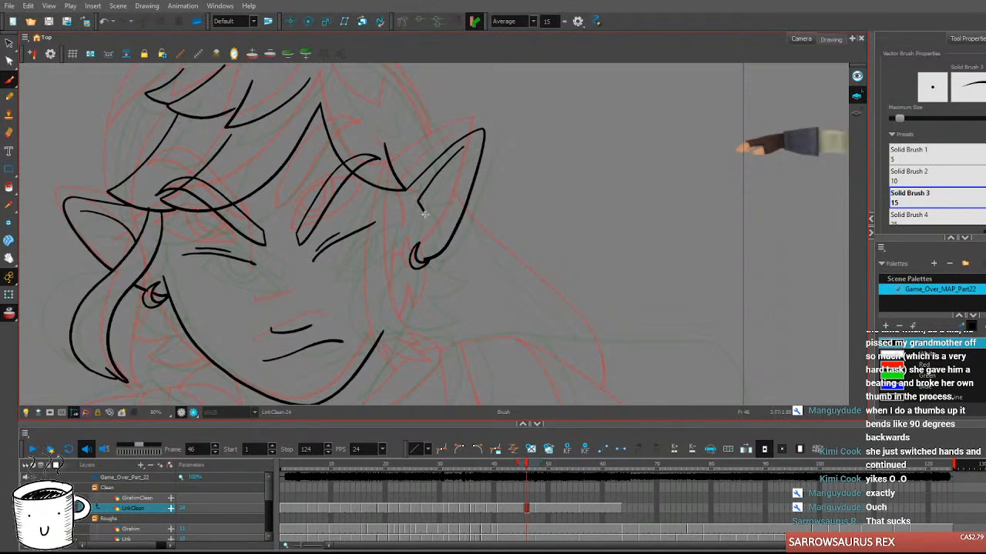
Ink the inner fold lines of the right-hand ear and check them against the neighbouring frames.
{"action": "left_click_drag", "start_coordinate": [418, 199], "coordinate": [445, 206]}
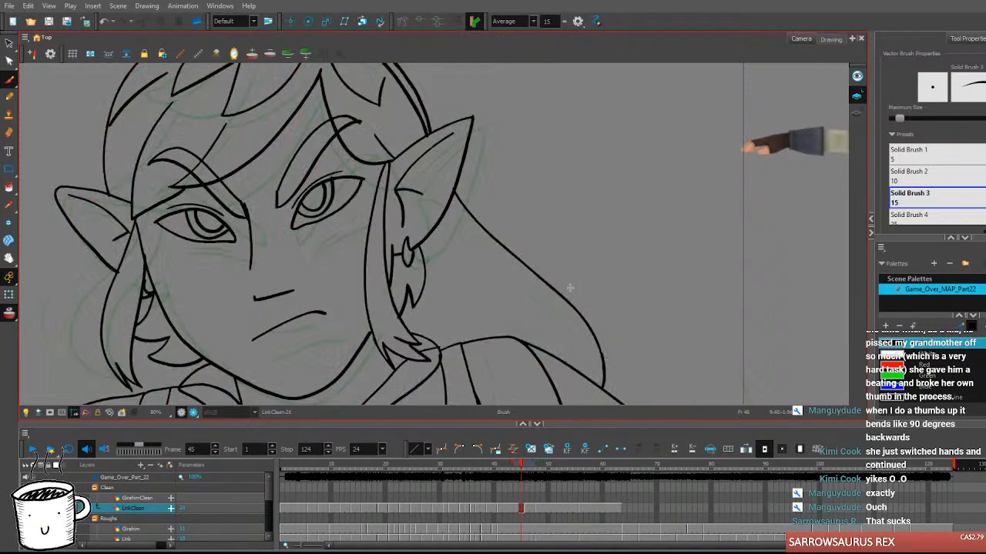
{"action": "key", "text": "period"}
{"action": "key", "text": "comma"}
{"action": "key", "text": "comma"}
{"action": "key", "text": "period"}
{"action": "left_click_drag", "start_coordinate": [503, 354], "coordinate": [537, 330]}
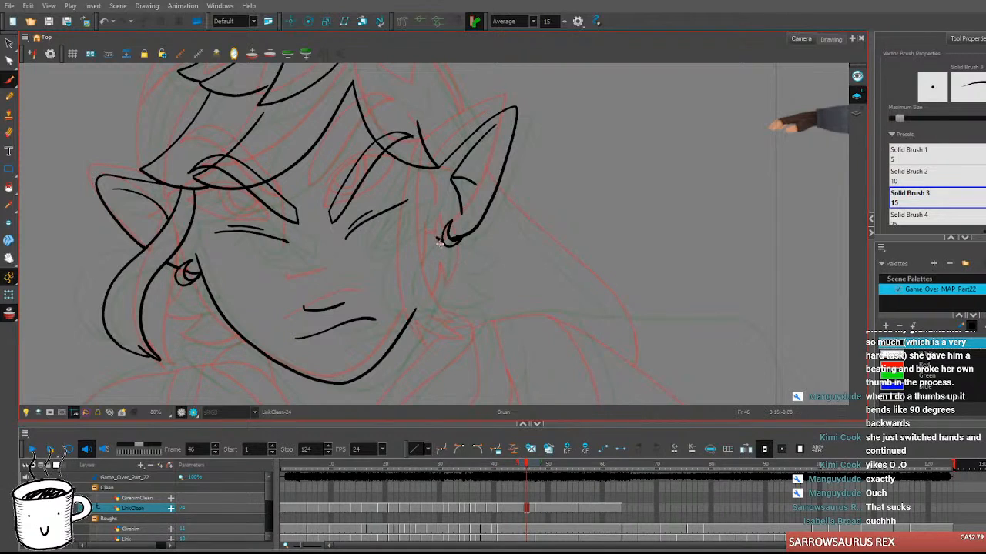
{"action": "left_click_drag", "start_coordinate": [438, 231], "coordinate": [412, 319]}
{"action": "key", "text": "ctrl+z"}
{"action": "left_click_drag", "start_coordinate": [439, 230], "coordinate": [414, 314]}
{"action": "key", "text": "ctrl+z"}
{"action": "key", "text": "period"}
{"action": "key", "text": "comma"}
{"action": "key", "text": "period"}
{"action": "key", "text": "ctrl+z"}
{"action": "key", "text": "comma"}
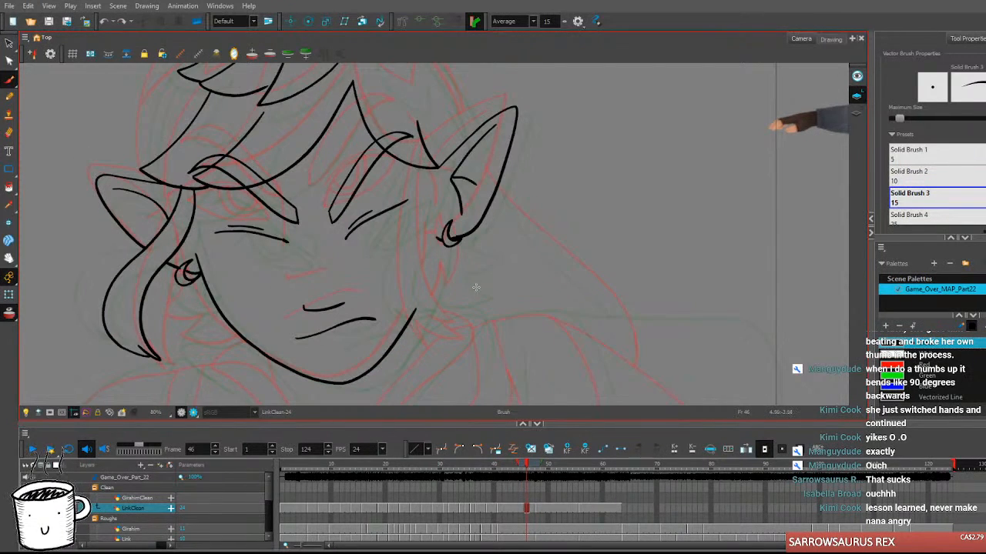
Ink both edges of the curved hair lock in front of the right-hand ear, ending in jagged tips.
{"action": "left_click_drag", "start_coordinate": [484, 258], "coordinate": [474, 265]}
{"action": "key", "text": "period"}
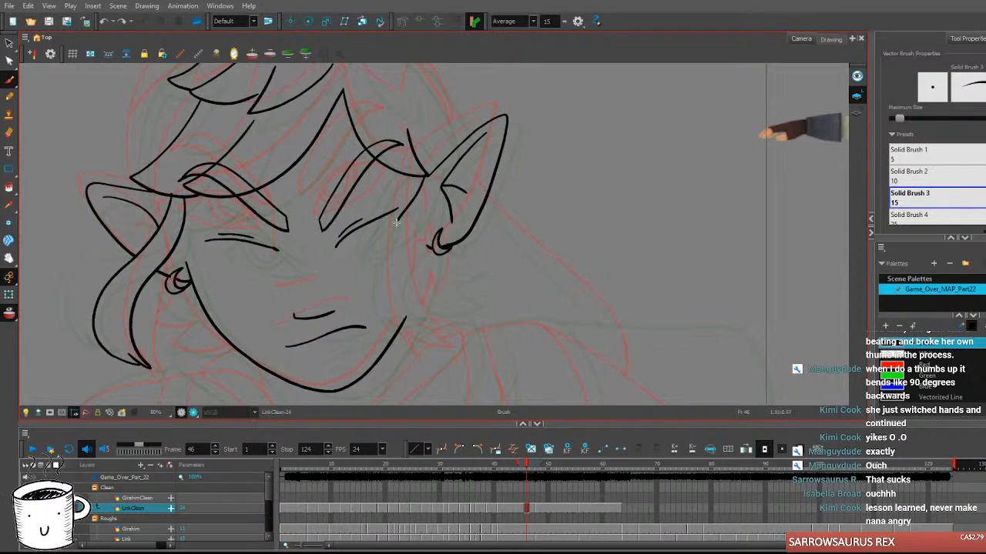
{"action": "key", "text": "comma"}
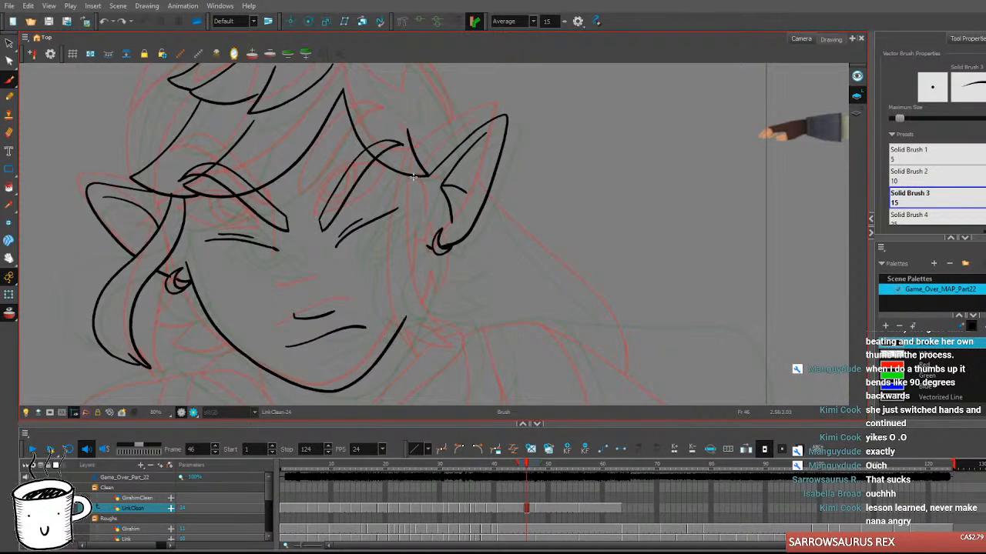
{"action": "mouse_move", "coordinate": [416, 175]}
{"action": "left_mouse_down"}
{"action": "mouse_move", "coordinate": [382, 297]}
{"action": "mouse_move", "coordinate": [404, 327]}
{"action": "mouse_move", "coordinate": [428, 331]}
{"action": "left_mouse_up"}
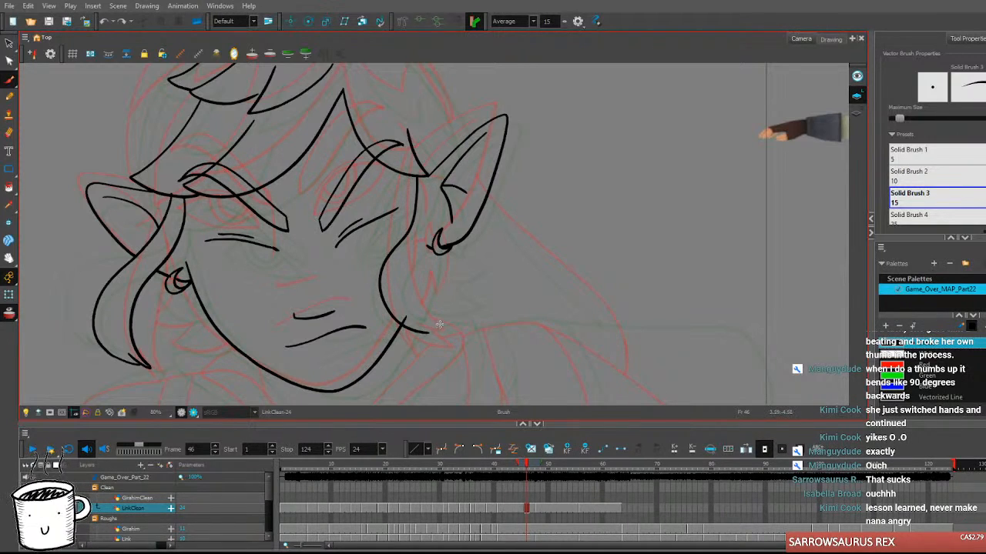
{"action": "mouse_move", "coordinate": [425, 176]}
{"action": "left_mouse_down"}
{"action": "mouse_move", "coordinate": [414, 248]}
{"action": "mouse_move", "coordinate": [441, 308]}
{"action": "mouse_move", "coordinate": [420, 304]}
{"action": "mouse_move", "coordinate": [445, 316]}
{"action": "left_mouse_up"}
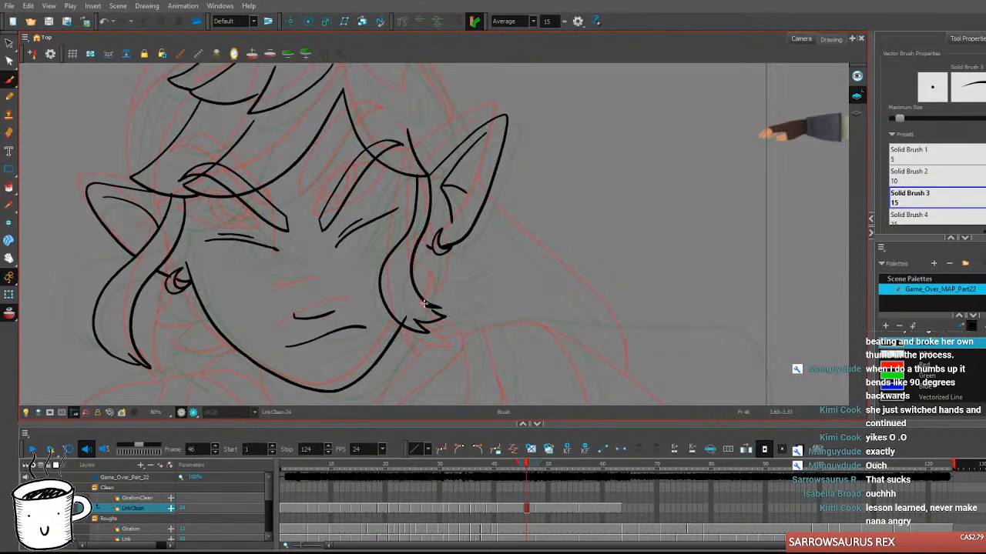
Ink the short curve running from the right-hand earring down behind the hair lock to its tips.
{"action": "key", "text": "period"}
{"action": "key", "text": "period"}
{"action": "key", "text": "comma"}
{"action": "key", "text": "comma"}
{"action": "key", "text": "comma"}
{"action": "key", "text": "period"}
{"action": "left_click_drag", "start_coordinate": [432, 248], "coordinate": [419, 294]}
{"action": "key", "text": "comma"}
{"action": "key", "text": "period"}
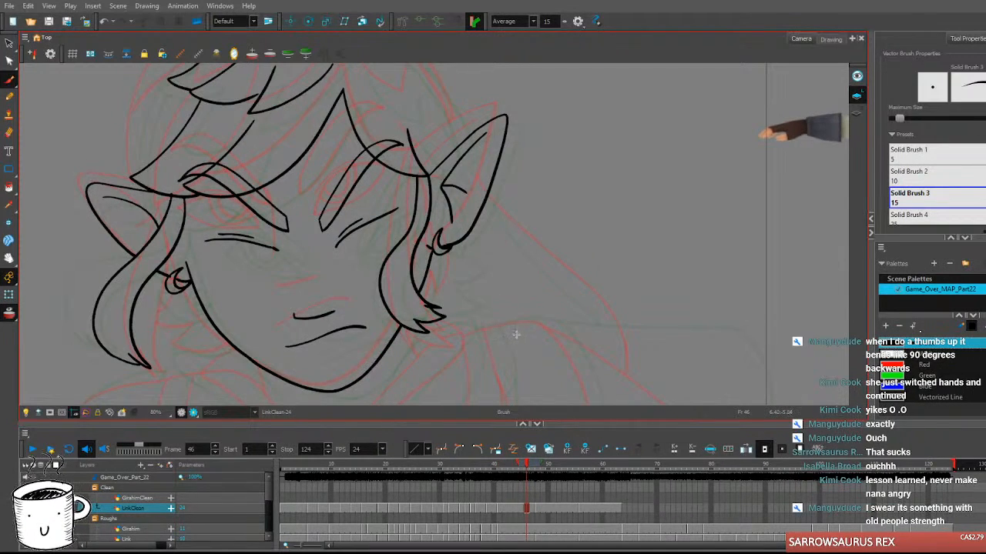
{"action": "left_click_drag", "start_coordinate": [451, 246], "coordinate": [446, 272]}
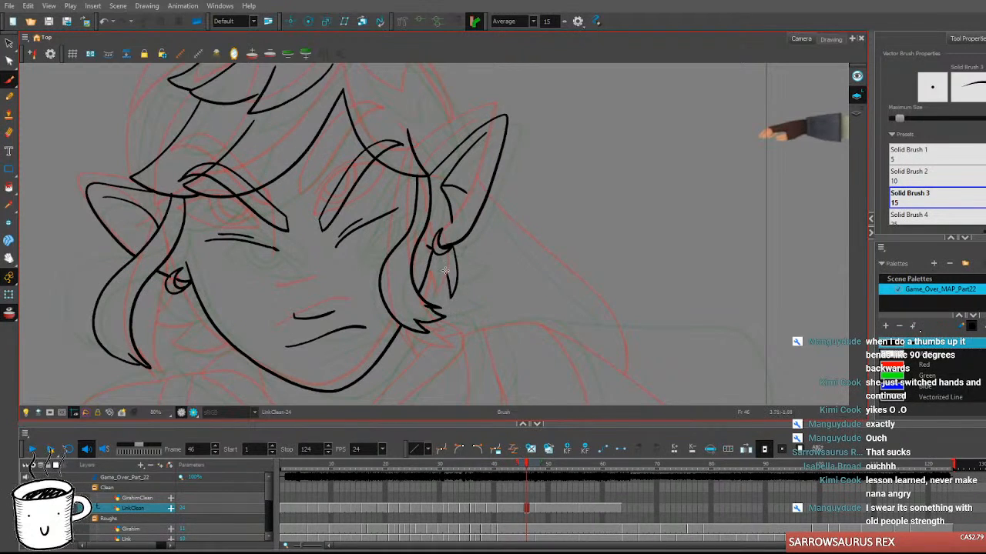
{"action": "key", "text": "comma"}
{"action": "key", "text": "period"}
{"action": "key", "text": "period"}
{"action": "key", "text": "period"}
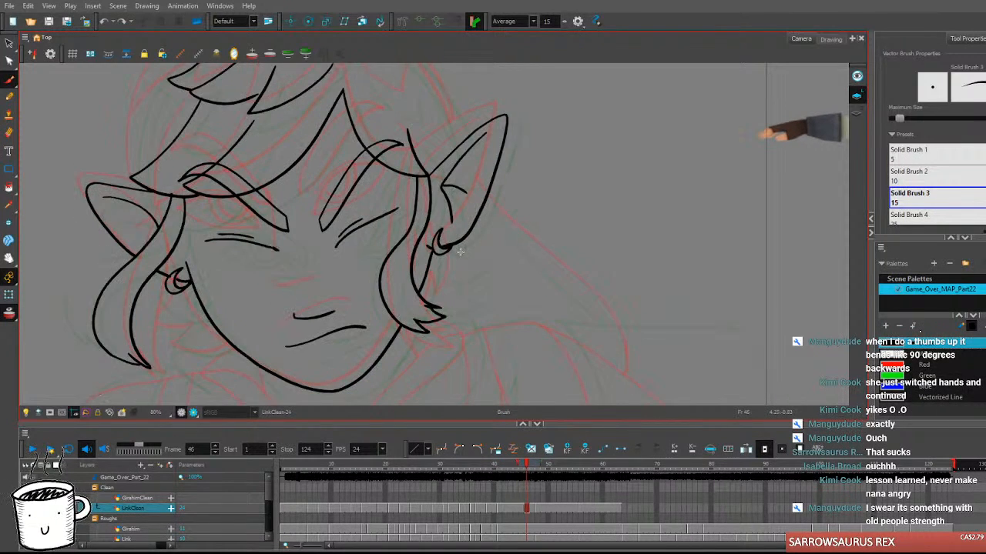
{"action": "key", "text": "comma"}
{"action": "key", "text": "comma"}
{"action": "key", "text": "comma"}
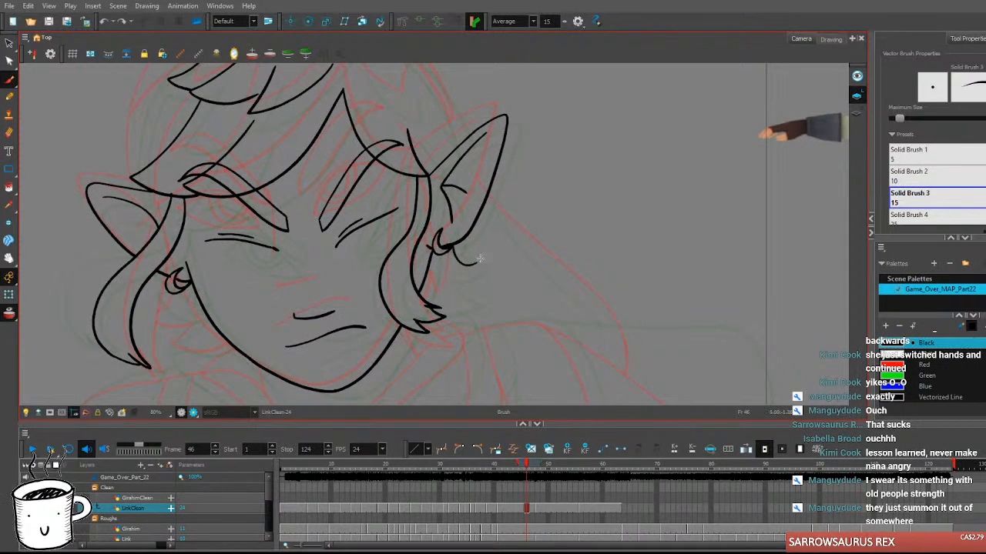
{"action": "mouse_move", "coordinate": [454, 247]}
{"action": "left_mouse_down"}
{"action": "mouse_move", "coordinate": [479, 250]}
{"action": "mouse_move", "coordinate": [483, 239]}
{"action": "mouse_move", "coordinate": [438, 274]}
{"action": "mouse_move", "coordinate": [425, 300]}
{"action": "mouse_move", "coordinate": [445, 304]}
{"action": "mouse_move", "coordinate": [442, 278]}
{"action": "left_mouse_up"}
{"action": "key", "text": "comma"}
{"action": "key", "text": "period"}
{"action": "key", "text": "period"}
{"action": "key", "text": "period"}
{"action": "key", "text": "period"}
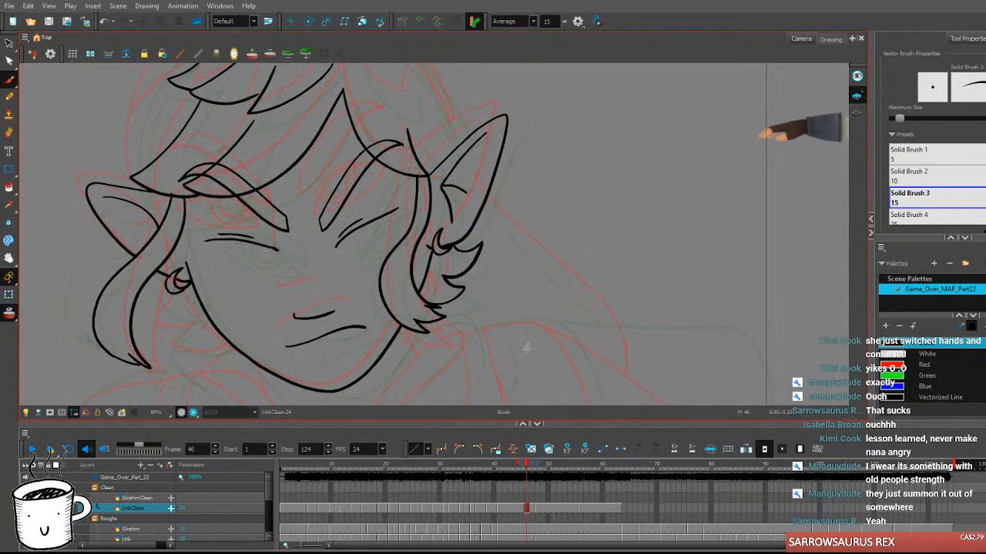
{"action": "key", "text": "comma"}
{"action": "key", "text": "comma"}
{"action": "key", "text": "comma"}
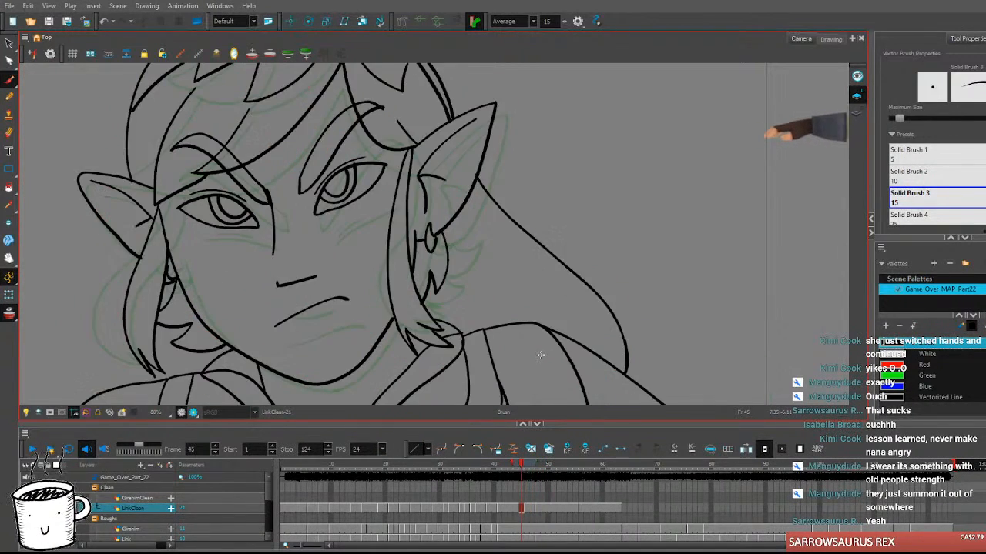
{"action": "key", "text": "ctrl+z"}
Ink the spiky hair tufts below the right-hand ear, connecting them down to the tips of the hair lock.
{"action": "mouse_move", "coordinate": [453, 247]}
{"action": "left_mouse_down"}
{"action": "mouse_move", "coordinate": [477, 278]}
{"action": "mouse_move", "coordinate": [441, 279]}
{"action": "left_mouse_up"}
{"action": "mouse_move", "coordinate": [441, 313]}
{"action": "left_mouse_down"}
{"action": "mouse_move", "coordinate": [465, 308]}
{"action": "mouse_move", "coordinate": [441, 279]}
{"action": "left_mouse_up"}
{"action": "key", "text": "comma"}
{"action": "key", "text": "period"}
{"action": "key", "text": "comma"}
{"action": "key", "text": "comma"}
{"action": "key", "text": "comma"}
{"action": "key", "text": "period"}
{"action": "left_click_drag", "start_coordinate": [508, 354], "coordinate": [577, 342]}
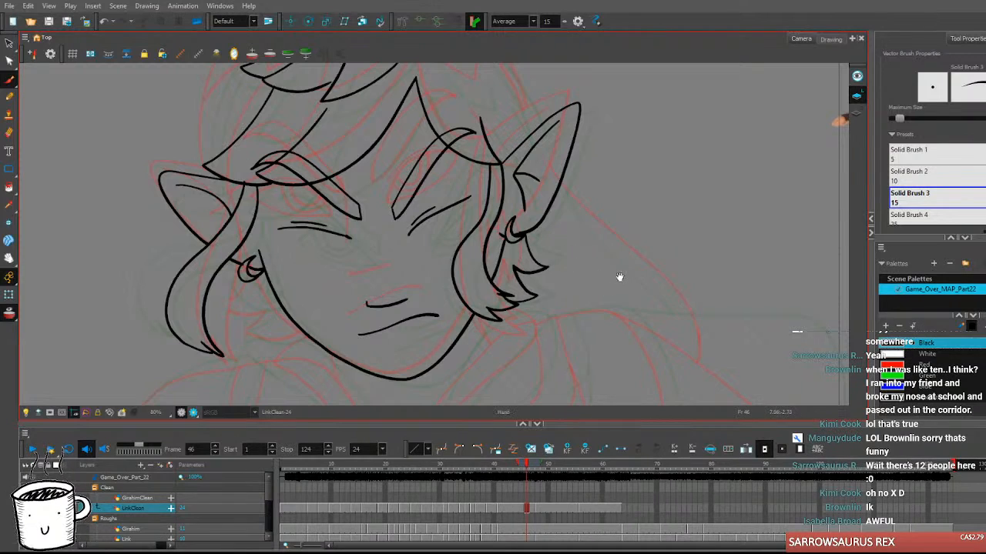
Ink the pointed hair tufts below the left-hand earring, joining them to the jawline.
{"action": "left_click_drag", "start_coordinate": [618, 277], "coordinate": [570, 269]}
{"action": "mouse_move", "coordinate": [429, 289]}
{"action": "left_mouse_down"}
{"action": "mouse_move", "coordinate": [455, 293]}
{"action": "mouse_move", "coordinate": [477, 229]}
{"action": "left_mouse_up"}
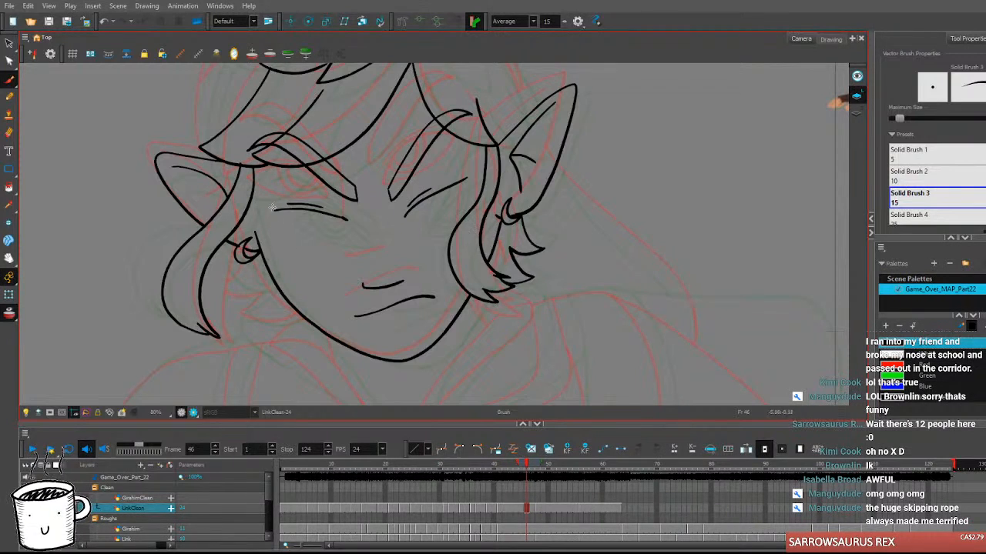
{"action": "key", "text": "comma"}
{"action": "key", "text": "period"}
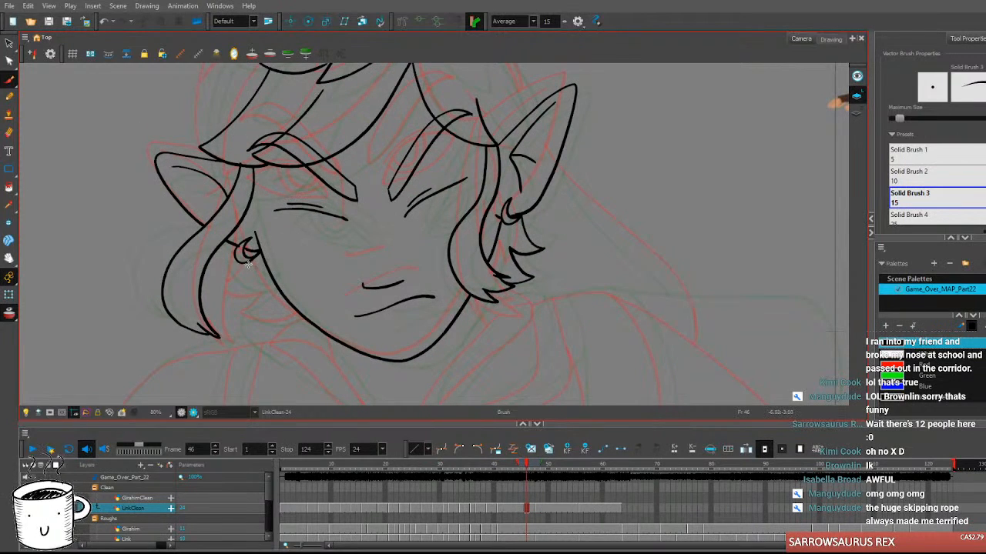
{"action": "mouse_move", "coordinate": [218, 273]}
{"action": "left_mouse_down"}
{"action": "mouse_move", "coordinate": [238, 290]}
{"action": "mouse_move", "coordinate": [268, 289]}
{"action": "mouse_move", "coordinate": [243, 313]}
{"action": "mouse_move", "coordinate": [283, 322]}
{"action": "mouse_move", "coordinate": [297, 313]}
{"action": "left_mouse_up"}
{"action": "key", "text": "comma"}
{"action": "key", "text": "period"}
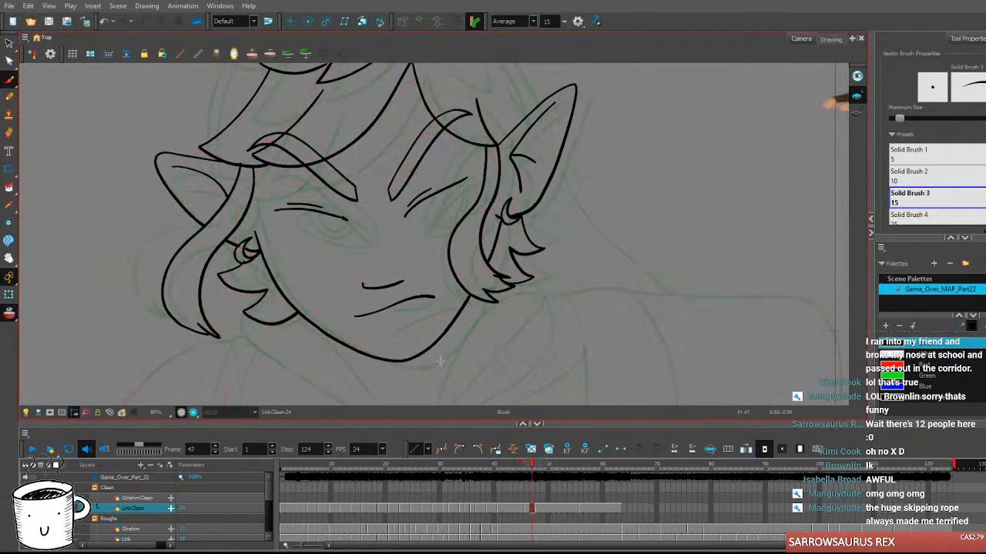
Compare the new hair tufts on frame 46 with the drawings on the neighbouring frames.
{"action": "key", "text": "comma"}
{"action": "key", "text": "period"}
{"action": "key", "text": "comma"}
{"action": "key", "text": "period"}
{"action": "key", "text": "comma"}
{"action": "key", "text": "period"}
{"action": "key", "text": "comma"}
{"action": "key", "text": "period"}
Ink the downward-pointing lock at the right-hand end of the upper fringe.
{"action": "left_click_drag", "start_coordinate": [525, 289], "coordinate": [512, 406]}
{"action": "mouse_move", "coordinate": [404, 130]}
{"action": "left_mouse_down"}
{"action": "mouse_move", "coordinate": [431, 178]}
{"action": "mouse_move", "coordinate": [464, 197]}
{"action": "left_mouse_up"}
{"action": "left_click_drag", "start_coordinate": [464, 196], "coordinate": [466, 161]}
{"action": "left_click_drag", "start_coordinate": [540, 222], "coordinate": [569, 220]}
{"action": "mouse_move", "coordinate": [212, 266]}
{"action": "left_mouse_down"}
{"action": "mouse_move", "coordinate": [247, 149]}
{"action": "mouse_move", "coordinate": [282, 120]}
{"action": "left_mouse_up"}
{"action": "key", "text": "ctrl+z"}
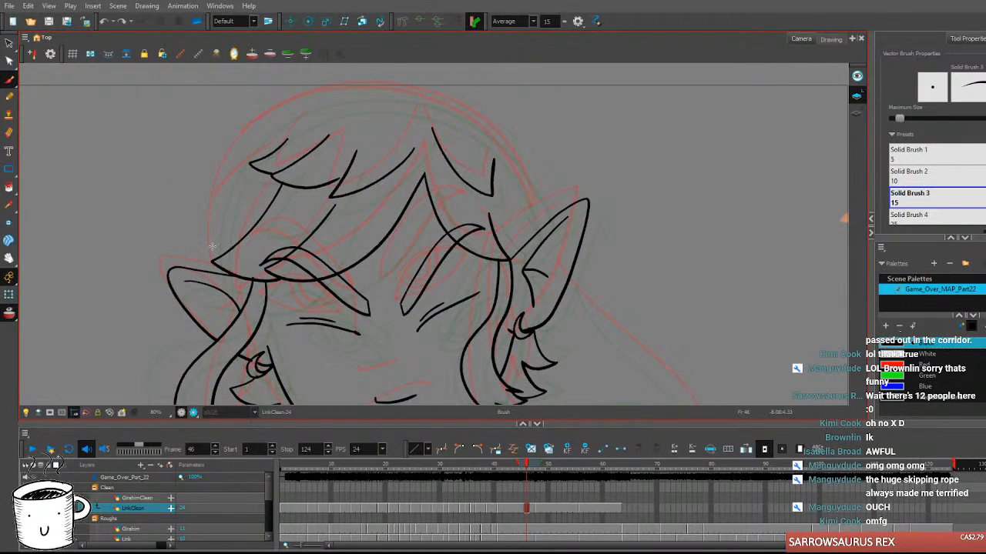
{"action": "left_click_drag", "start_coordinate": [219, 273], "coordinate": [232, 171]}
{"action": "key", "text": "ctrl+z"}
{"action": "mouse_move", "coordinate": [216, 260]}
{"action": "left_mouse_down"}
{"action": "mouse_move", "coordinate": [215, 231]}
{"action": "mouse_move", "coordinate": [248, 144]}
{"action": "mouse_move", "coordinate": [328, 101]}
{"action": "mouse_move", "coordinate": [439, 104]}
{"action": "left_mouse_up"}
{"action": "key", "text": "ctrl+z"}
{"action": "mouse_move", "coordinate": [545, 224]}
{"action": "left_mouse_down"}
{"action": "mouse_move", "coordinate": [539, 199]}
{"action": "mouse_move", "coordinate": [465, 112]}
{"action": "left_mouse_up"}
{"action": "key", "text": "ctrl+z"}
{"action": "mouse_move", "coordinate": [545, 224]}
{"action": "left_mouse_down"}
{"action": "mouse_move", "coordinate": [511, 151]}
{"action": "mouse_move", "coordinate": [478, 119]}
{"action": "mouse_move", "coordinate": [437, 98]}
{"action": "mouse_move", "coordinate": [387, 90]}
{"action": "mouse_move", "coordinate": [334, 94]}
{"action": "mouse_move", "coordinate": [276, 118]}
{"action": "mouse_move", "coordinate": [230, 175]}
{"action": "mouse_move", "coordinate": [214, 250]}
{"action": "left_mouse_up"}
{"action": "key", "text": "ctrl+z"}
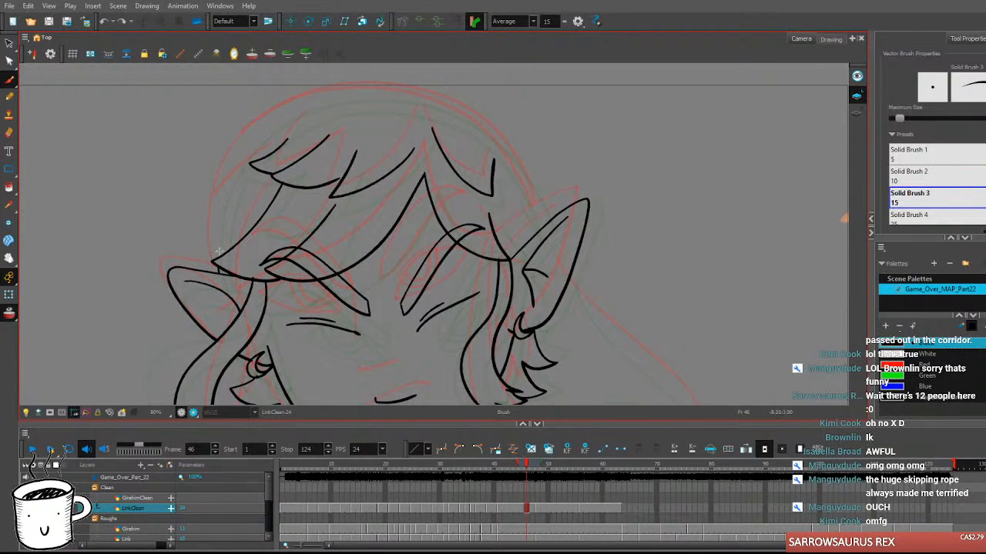
{"action": "mouse_move", "coordinate": [215, 259]}
{"action": "left_mouse_down"}
{"action": "mouse_move", "coordinate": [218, 215]}
{"action": "mouse_move", "coordinate": [251, 143]}
{"action": "mouse_move", "coordinate": [314, 97]}
{"action": "mouse_move", "coordinate": [404, 86]}
{"action": "mouse_move", "coordinate": [485, 114]}
{"action": "mouse_move", "coordinate": [539, 171]}
{"action": "left_mouse_up"}
{"action": "key", "text": "ctrl+z"}
{"action": "left_click_drag", "start_coordinate": [217, 260], "coordinate": [236, 168]}
{"action": "key", "text": "ctrl+z"}
{"action": "left_click_drag", "start_coordinate": [216, 259], "coordinate": [227, 186]}
{"action": "key", "text": "ctrl+z"}
{"action": "mouse_move", "coordinate": [216, 260]}
{"action": "left_mouse_down"}
{"action": "mouse_move", "coordinate": [225, 185]}
{"action": "mouse_move", "coordinate": [252, 140]}
{"action": "mouse_move", "coordinate": [306, 103]}
{"action": "mouse_move", "coordinate": [372, 93]}
{"action": "mouse_move", "coordinate": [439, 104]}
{"action": "mouse_move", "coordinate": [490, 130]}
{"action": "mouse_move", "coordinate": [525, 165]}
{"action": "mouse_move", "coordinate": [539, 221]}
{"action": "left_mouse_up"}
{"action": "key", "text": "ctrl+z"}
{"action": "mouse_move", "coordinate": [213, 258]}
{"action": "left_mouse_down"}
{"action": "mouse_move", "coordinate": [220, 196]}
{"action": "mouse_move", "coordinate": [244, 139]}
{"action": "mouse_move", "coordinate": [291, 102]}
{"action": "mouse_move", "coordinate": [326, 91]}
{"action": "left_mouse_up"}
{"action": "key", "text": "ctrl+z"}
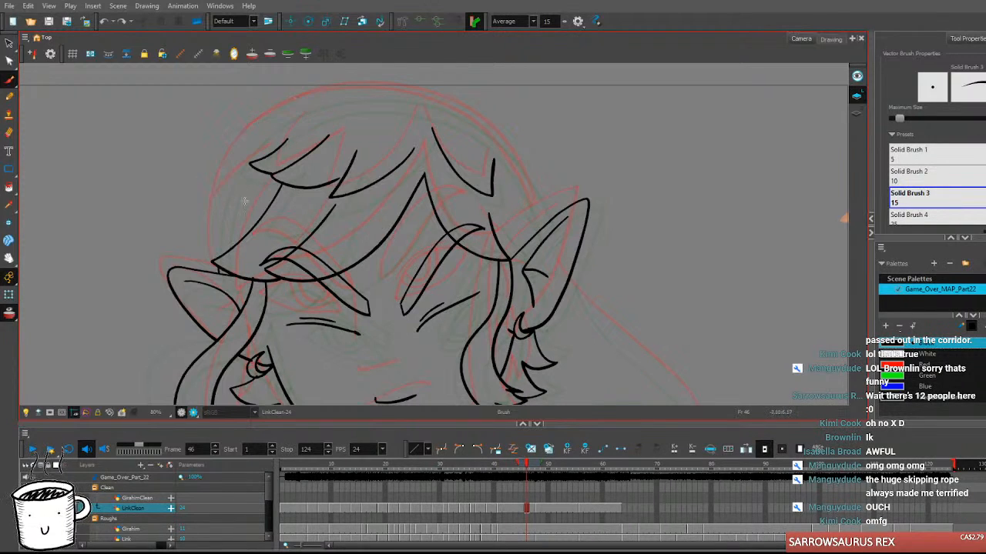
{"action": "mouse_move", "coordinate": [216, 259]}
{"action": "left_mouse_down"}
{"action": "mouse_move", "coordinate": [244, 151]}
{"action": "mouse_move", "coordinate": [306, 100]}
{"action": "mouse_move", "coordinate": [381, 93]}
{"action": "mouse_move", "coordinate": [477, 138]}
{"action": "left_mouse_up"}
{"action": "key", "text": "ctrl+z"}
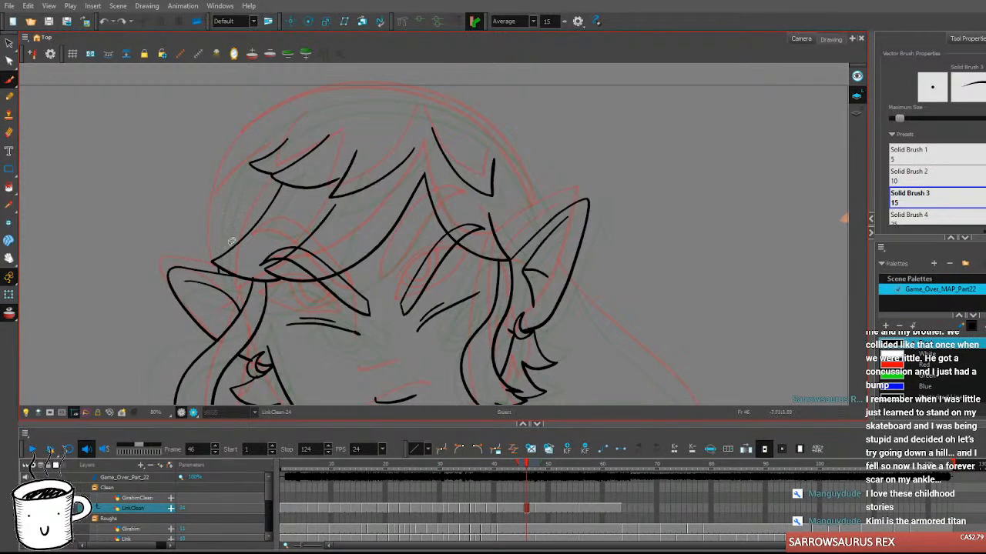
Ink the head outline over the crown from the left-hand fringe tip to the right-hand ear, with a second line just inside it.
{"action": "mouse_move", "coordinate": [217, 256]}
{"action": "left_mouse_down"}
{"action": "mouse_move", "coordinate": [222, 195]}
{"action": "mouse_move", "coordinate": [259, 128]}
{"action": "mouse_move", "coordinate": [287, 107]}
{"action": "mouse_move", "coordinate": [352, 93]}
{"action": "mouse_move", "coordinate": [434, 101]}
{"action": "mouse_move", "coordinate": [491, 135]}
{"action": "mouse_move", "coordinate": [545, 224]}
{"action": "left_mouse_up"}
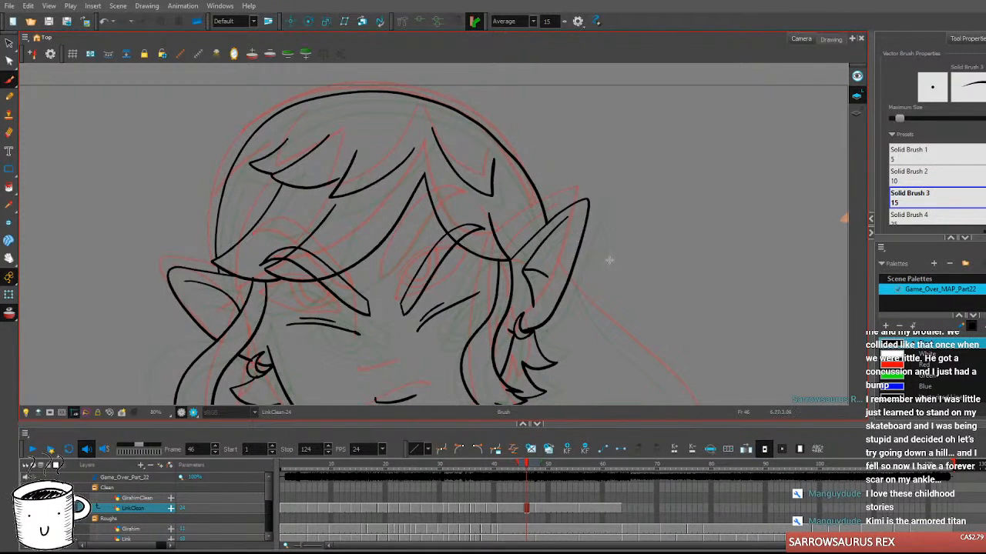
{"action": "left_click_drag", "start_coordinate": [221, 242], "coordinate": [261, 148]}
{"action": "key", "text": "ctrl+z"}
{"action": "mouse_move", "coordinate": [219, 256]}
{"action": "left_mouse_down"}
{"action": "mouse_move", "coordinate": [228, 205]}
{"action": "mouse_move", "coordinate": [254, 152]}
{"action": "mouse_move", "coordinate": [296, 119]}
{"action": "mouse_move", "coordinate": [352, 105]}
{"action": "mouse_move", "coordinate": [414, 110]}
{"action": "mouse_move", "coordinate": [460, 131]}
{"action": "mouse_move", "coordinate": [514, 180]}
{"action": "mouse_move", "coordinate": [537, 234]}
{"action": "left_mouse_up"}
Compare the crown outline, hair and face on frame 46 with the neighbouring frames.
{"action": "key", "text": "comma"}
{"action": "key", "text": "period"}
{"action": "key", "text": "period"}
{"action": "key", "text": "period"}
{"action": "key", "text": "comma"}
{"action": "key", "text": "comma"}
{"action": "key", "text": "comma"}
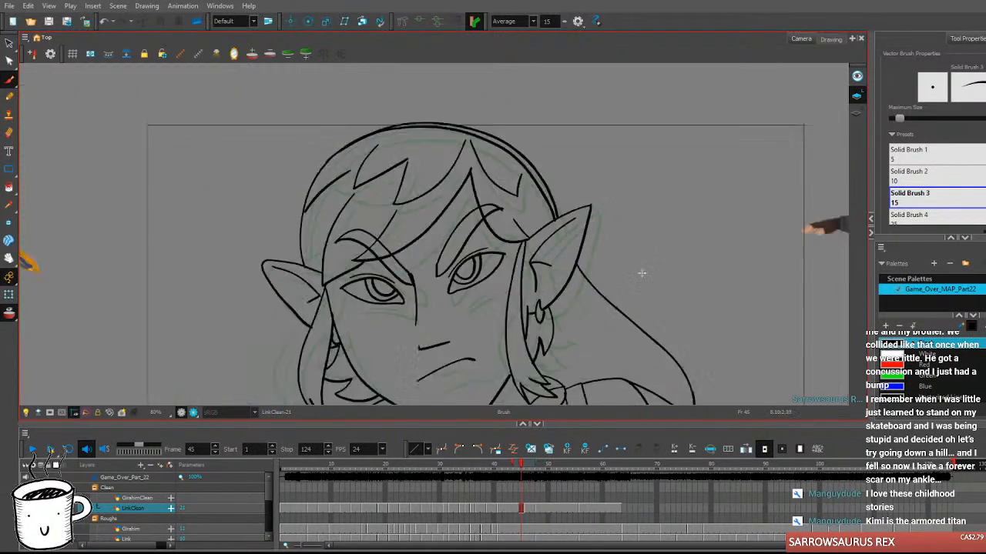
{"action": "key", "text": "2"}
{"action": "key", "text": "period"}
{"action": "left_click_drag", "start_coordinate": [664, 326], "coordinate": [486, 267]}
{"action": "scroll", "coordinate": [216, 245], "scroll_direction": "up", "scroll_amount": 3}
{"action": "key", "text": "period"}
{"action": "key", "text": "period"}
{"action": "key", "text": "period"}
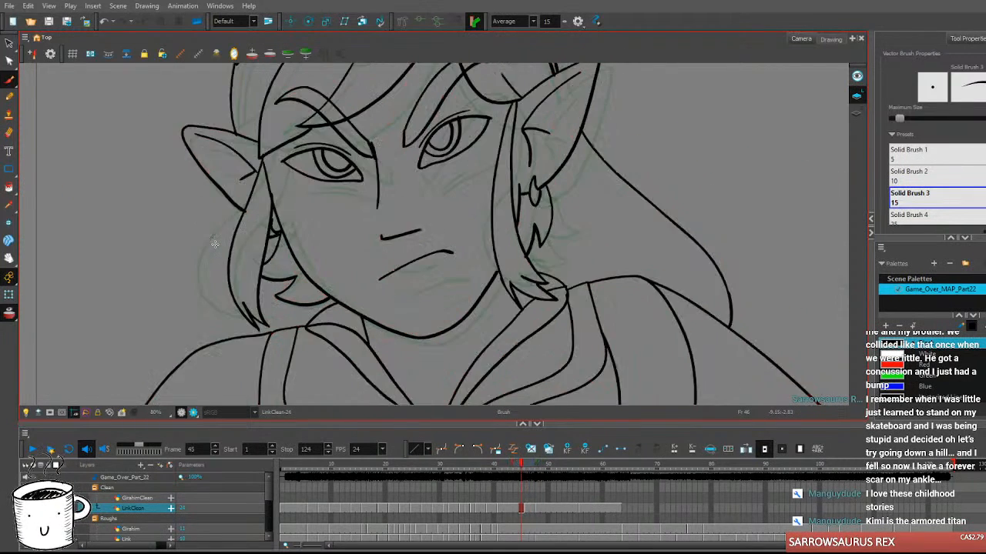
{"action": "key", "text": "comma"}
{"action": "key", "text": "comma"}
{"action": "key", "text": "comma"}
{"action": "key", "text": "comma"}
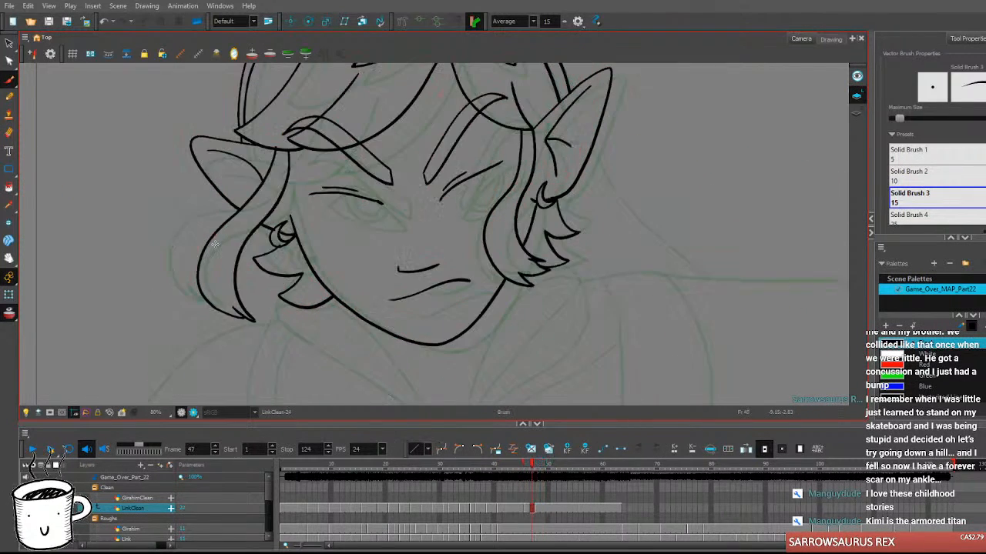
Ink the outer edge of the left-hand collar flap from below the hair tufts down to the point of the V.
{"action": "mouse_move", "coordinate": [604, 223]}
{"action": "left_mouse_down"}
{"action": "mouse_move", "coordinate": [568, 103]}
{"action": "mouse_move", "coordinate": [570, 115]}
{"action": "left_mouse_up"}
{"action": "mouse_move", "coordinate": [262, 207]}
{"action": "left_mouse_down"}
{"action": "mouse_move", "coordinate": [269, 232]}
{"action": "mouse_move", "coordinate": [421, 350]}
{"action": "mouse_move", "coordinate": [549, 235]}
{"action": "mouse_move", "coordinate": [559, 205]}
{"action": "mouse_move", "coordinate": [550, 182]}
{"action": "mouse_move", "coordinate": [502, 206]}
{"action": "left_mouse_up"}
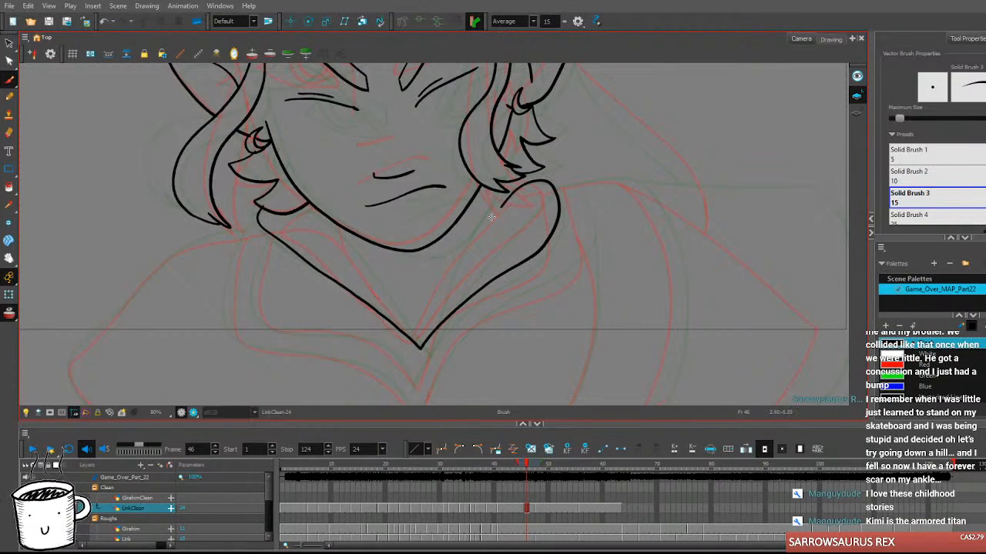
{"action": "key", "text": "ctrl+z"}
{"action": "mouse_move", "coordinate": [269, 210]}
{"action": "left_mouse_down"}
{"action": "mouse_move", "coordinate": [265, 228]}
{"action": "mouse_move", "coordinate": [407, 346]}
{"action": "left_mouse_up"}
{"action": "key", "text": "ctrl+z"}
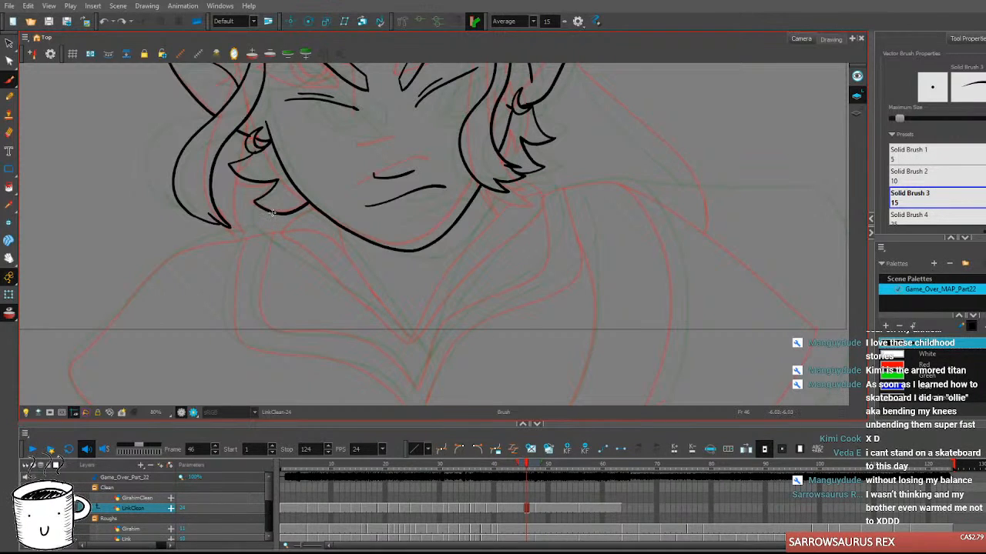
{"action": "mouse_move", "coordinate": [271, 208]}
{"action": "left_mouse_down"}
{"action": "mouse_move", "coordinate": [267, 238]}
{"action": "mouse_move", "coordinate": [423, 355]}
{"action": "left_mouse_up"}
{"action": "key", "text": "ctrl+z"}
{"action": "mouse_move", "coordinate": [422, 351]}
{"action": "left_mouse_down"}
{"action": "mouse_move", "coordinate": [531, 246]}
{"action": "mouse_move", "coordinate": [554, 187]}
{"action": "mouse_move", "coordinate": [503, 219]}
{"action": "mouse_move", "coordinate": [466, 263]}
{"action": "mouse_move", "coordinate": [422, 351]}
{"action": "left_mouse_up"}
Compare the left-hand collar edge with the collars on the neighbouring frames.
{"action": "key", "text": "comma"}
{"action": "key", "text": "period"}
{"action": "key", "text": "comma"}
{"action": "key", "text": "period"}
{"action": "key", "text": "comma"}
{"action": "key", "text": "period"}
{"action": "key", "text": "period"}
{"action": "key", "text": "period"}
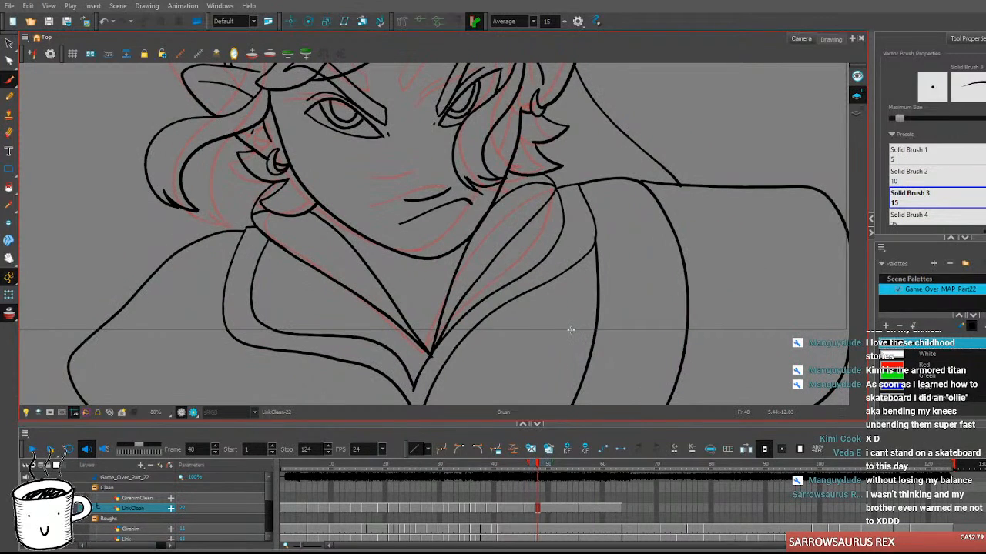
{"action": "key", "text": "comma"}
{"action": "key", "text": "comma"}
{"action": "key", "text": "comma"}
{"action": "key", "text": "period"}
{"action": "key", "text": "comma"}
{"action": "key", "text": "period"}
{"action": "key", "text": "comma"}
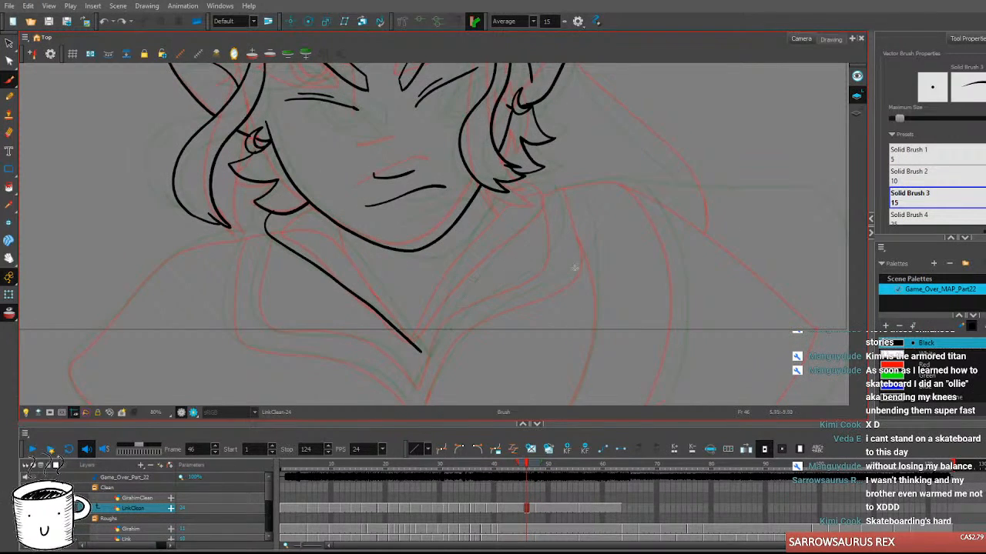
Ink the right-hand collar flap from the point of the V up to the hair tips, checking it against the neighbouring frames.
{"action": "mouse_move", "coordinate": [544, 185]}
{"action": "left_mouse_down"}
{"action": "mouse_move", "coordinate": [480, 225]}
{"action": "mouse_move", "coordinate": [420, 352]}
{"action": "mouse_move", "coordinate": [488, 259]}
{"action": "mouse_move", "coordinate": [547, 202]}
{"action": "mouse_move", "coordinate": [552, 189]}
{"action": "mouse_move", "coordinate": [500, 189]}
{"action": "left_mouse_up"}
{"action": "key", "text": "comma"}
{"action": "key", "text": "period"}
{"action": "key", "text": "period"}
{"action": "key", "text": "period"}
{"action": "key", "text": "comma"}
{"action": "key", "text": "comma"}
{"action": "key", "text": "comma"}
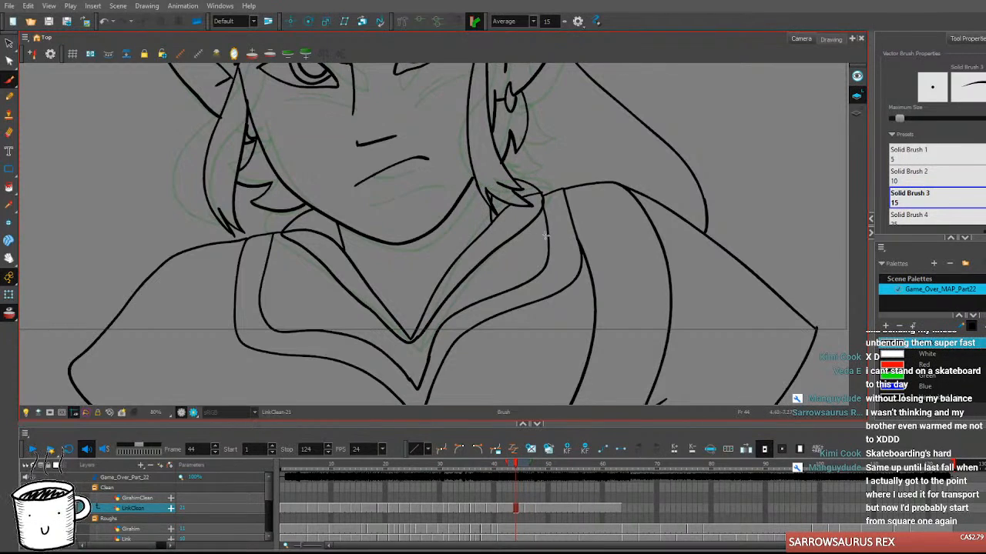
{"action": "key", "text": "period"}
{"action": "key", "text": "period"}
{"action": "key", "text": "period"}
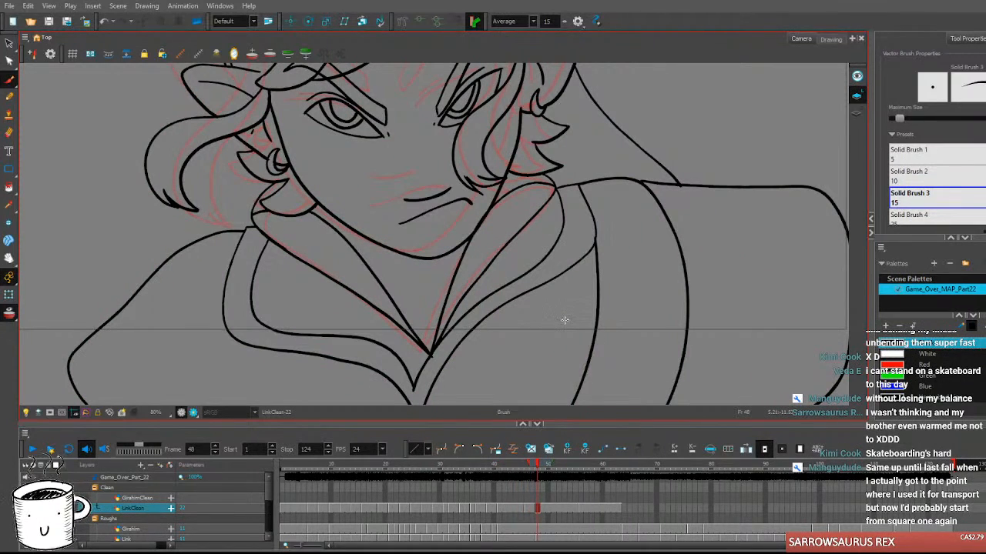
Ink the short neck line joining the right-hand collar flap to the hair tips and check it against the neighbouring frames.
{"action": "left_click_drag", "start_coordinate": [502, 189], "coordinate": [500, 199]}
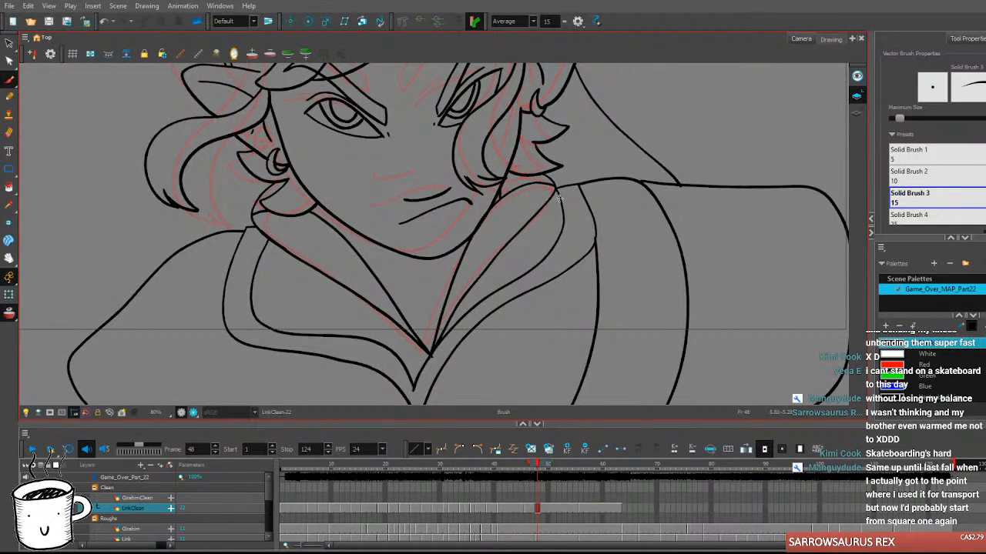
{"action": "key", "text": "comma"}
{"action": "key", "text": "comma"}
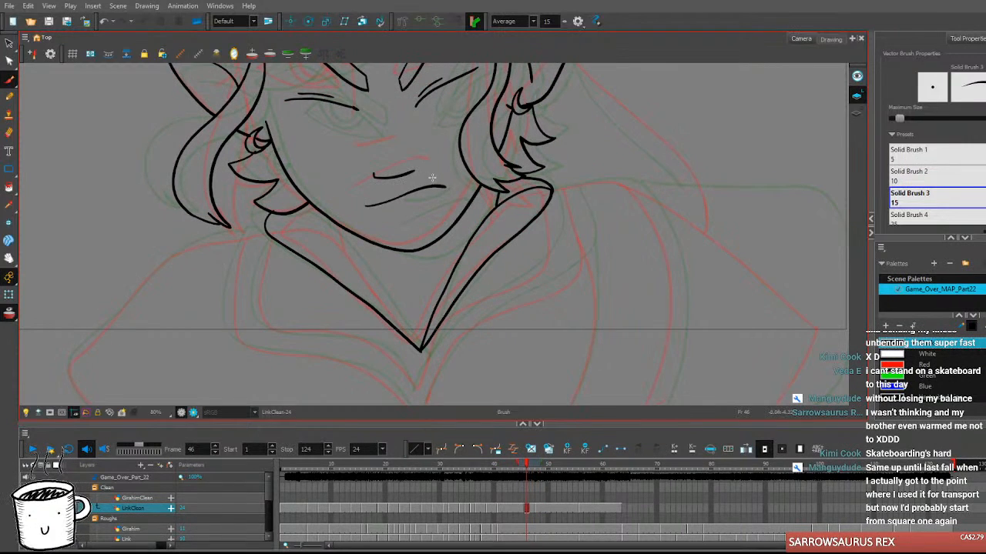
{"action": "key", "text": "period"}
{"action": "key", "text": "period"}
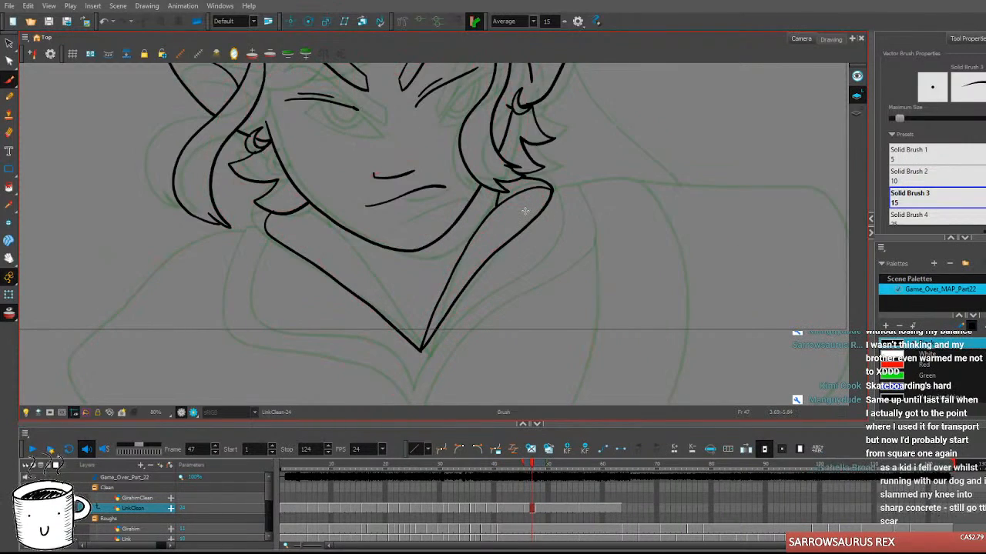
{"action": "key", "text": "comma"}
{"action": "key", "text": "comma"}
{"action": "key", "text": "comma"}
{"action": "key", "text": "period"}
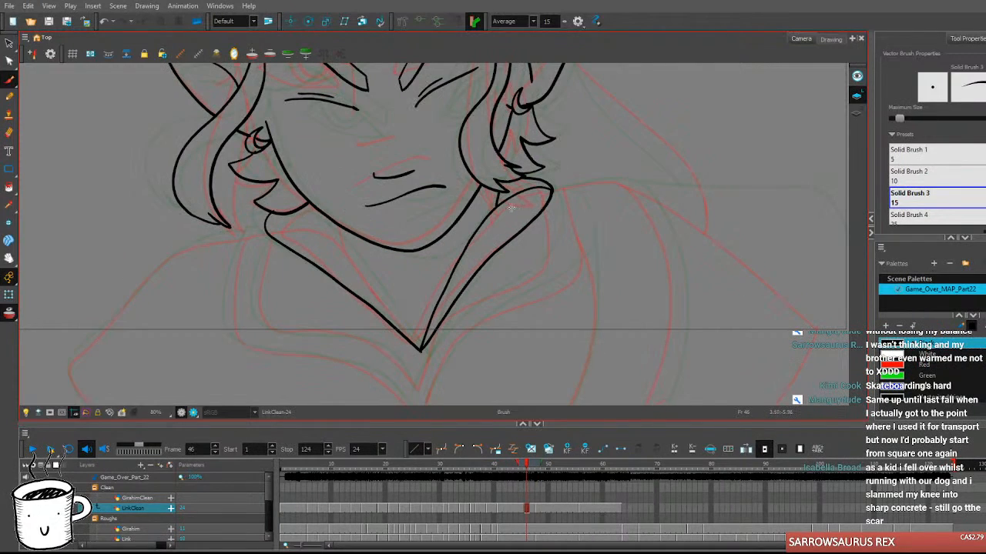
Ink the left-hand collar flap's inner edge down to the V and the short neck line beside it, comparing with the neighbouring frames.
{"action": "mouse_move", "coordinate": [265, 225]}
{"action": "left_mouse_down"}
{"action": "mouse_move", "coordinate": [320, 228]}
{"action": "mouse_move", "coordinate": [423, 351]}
{"action": "left_mouse_up"}
{"action": "left_click_drag", "start_coordinate": [330, 219], "coordinate": [338, 246]}
{"action": "key", "text": "comma"}
{"action": "key", "text": "period"}
{"action": "key", "text": "period"}
{"action": "key", "text": "period"}
{"action": "key", "text": "comma"}
{"action": "key", "text": "comma"}
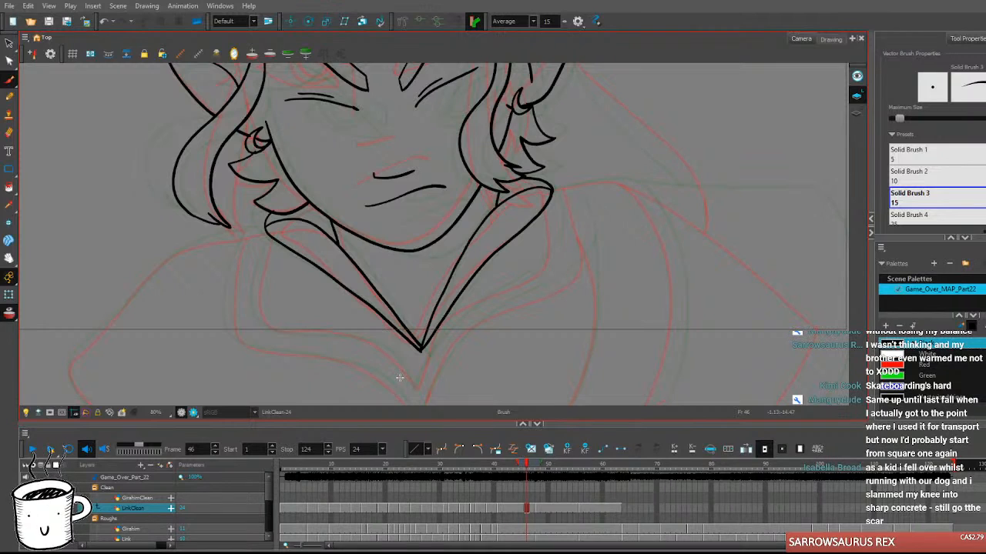
Ink the outer edge of the neckline trim from the left-hand collar down to its point and up to the right-hand shoulder.
{"action": "mouse_move", "coordinate": [564, 317]}
{"action": "left_mouse_down"}
{"action": "mouse_move", "coordinate": [554, 317]}
{"action": "mouse_move", "coordinate": [557, 374]}
{"action": "left_mouse_up"}
{"action": "key", "text": "ctrl+z"}
{"action": "key", "text": "space"}
{"action": "left_click_drag", "start_coordinate": [613, 337], "coordinate": [587, 306]}
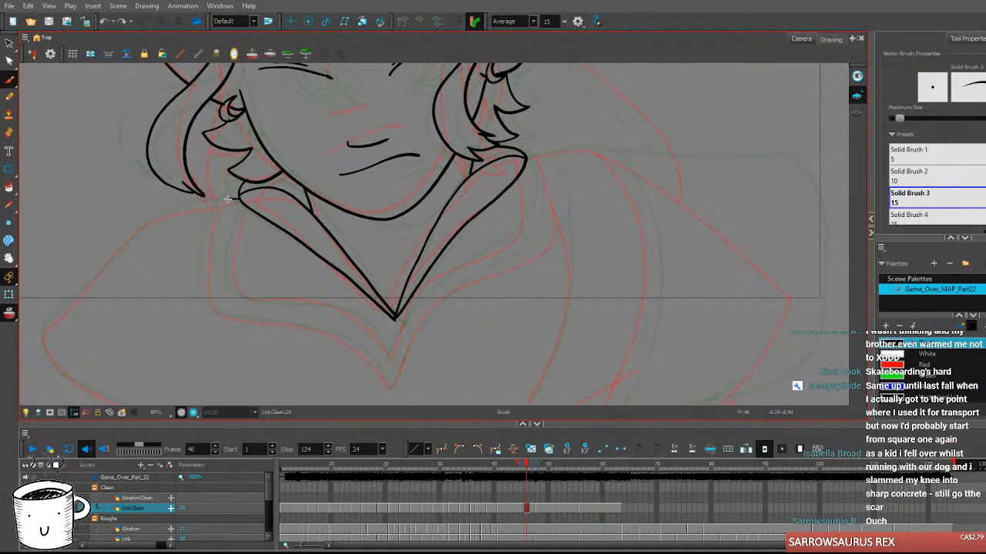
{"action": "key", "text": "ctrl+z"}
{"action": "mouse_move", "coordinate": [241, 198]}
{"action": "left_mouse_down"}
{"action": "mouse_move", "coordinate": [202, 262]}
{"action": "mouse_move", "coordinate": [204, 299]}
{"action": "mouse_move", "coordinate": [239, 317]}
{"action": "mouse_move", "coordinate": [363, 339]}
{"action": "left_mouse_up"}
{"action": "key", "text": "ctrl+z"}
{"action": "mouse_move", "coordinate": [219, 201]}
{"action": "left_mouse_down"}
{"action": "mouse_move", "coordinate": [200, 259]}
{"action": "mouse_move", "coordinate": [210, 307]}
{"action": "mouse_move", "coordinate": [354, 344]}
{"action": "mouse_move", "coordinate": [397, 385]}
{"action": "mouse_move", "coordinate": [390, 392]}
{"action": "mouse_move", "coordinate": [430, 310]}
{"action": "mouse_move", "coordinate": [483, 277]}
{"action": "left_mouse_up"}
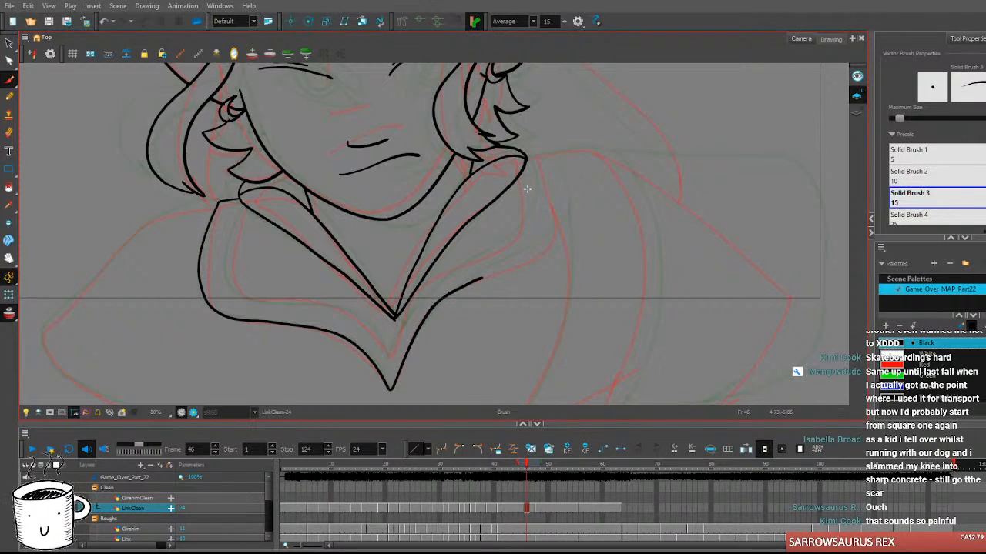
{"action": "key", "text": "ctrl+z"}
{"action": "mouse_move", "coordinate": [389, 389]}
{"action": "left_mouse_down"}
{"action": "mouse_move", "coordinate": [435, 303]}
{"action": "mouse_move", "coordinate": [555, 241]}
{"action": "mouse_move", "coordinate": [562, 208]}
{"action": "mouse_move", "coordinate": [548, 159]}
{"action": "mouse_move", "coordinate": [528, 158]}
{"action": "mouse_move", "coordinate": [527, 214]}
{"action": "mouse_move", "coordinate": [509, 238]}
{"action": "mouse_move", "coordinate": [429, 291]}
{"action": "mouse_move", "coordinate": [393, 356]}
{"action": "left_mouse_up"}
Ink the inner edge of the neckline trim on the left-hand side down to its point and check it against the neighbouring frames.
{"action": "left_click_drag", "start_coordinate": [244, 203], "coordinate": [230, 282]}
{"action": "key", "text": "ctrl+z"}
{"action": "mouse_move", "coordinate": [245, 204]}
{"action": "left_mouse_down"}
{"action": "mouse_move", "coordinate": [232, 247]}
{"action": "mouse_move", "coordinate": [241, 295]}
{"action": "mouse_move", "coordinate": [323, 308]}
{"action": "mouse_move", "coordinate": [368, 328]}
{"action": "mouse_move", "coordinate": [392, 357]}
{"action": "left_mouse_up"}
{"action": "key", "text": "comma"}
{"action": "key", "text": "period"}
{"action": "key", "text": "comma"}
{"action": "key", "text": "period"}
{"action": "key", "text": "period"}
{"action": "key", "text": "period"}
{"action": "key", "text": "comma"}
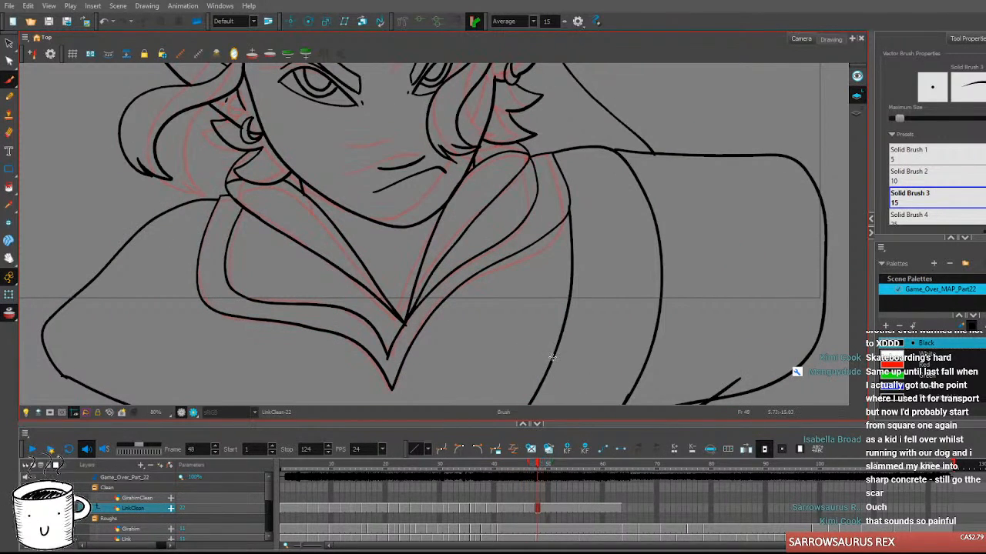
Ink the left-hand shoulder contour on frame 46 from the neckline trim out to the shoulder's outer tip.
{"action": "left_click_drag", "start_coordinate": [517, 372], "coordinate": [576, 326]}
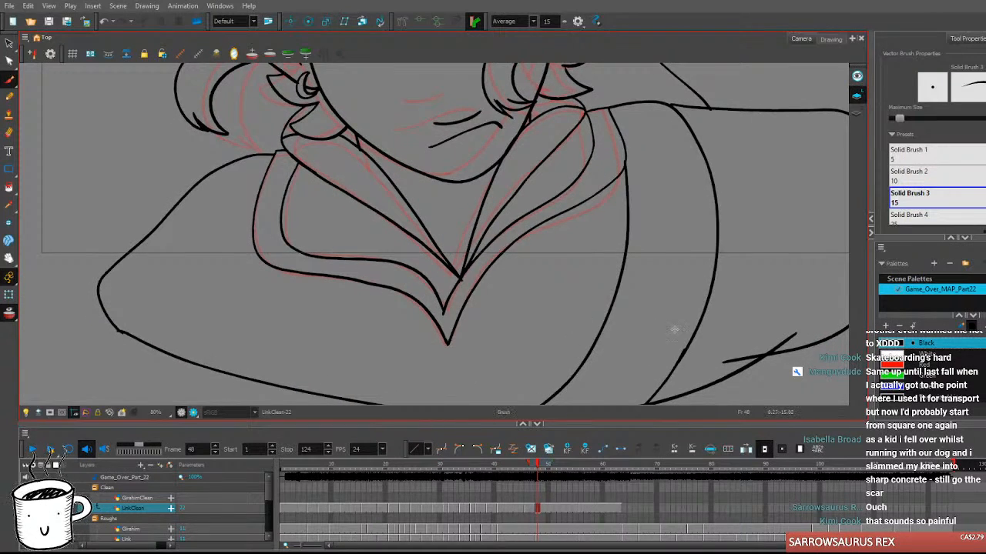
{"action": "key", "text": "comma"}
{"action": "key", "text": "comma"}
{"action": "left_click_drag", "start_coordinate": [509, 341], "coordinate": [624, 351]}
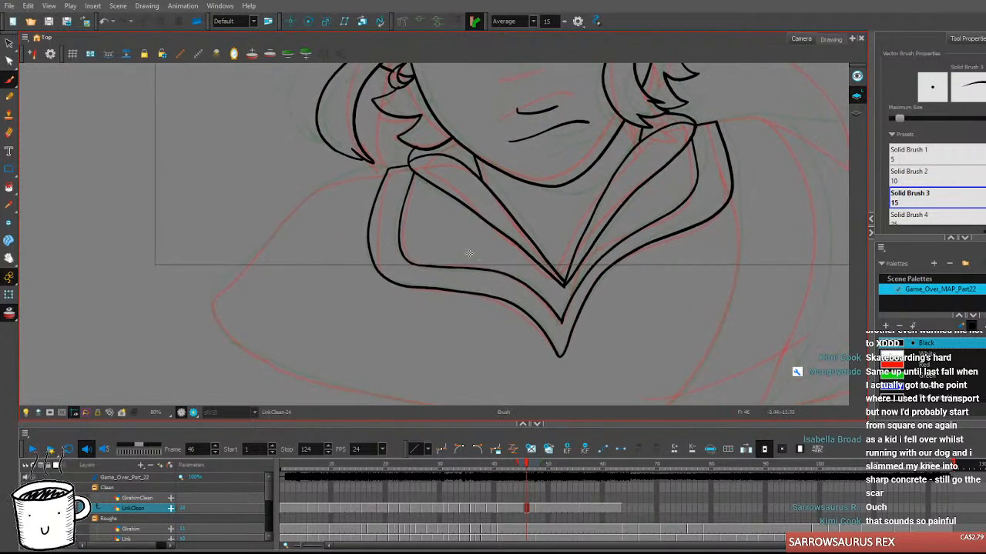
{"action": "left_click_drag", "start_coordinate": [388, 168], "coordinate": [244, 270]}
{"action": "key", "text": "ctrl+z"}
{"action": "mouse_move", "coordinate": [388, 167]}
{"action": "left_mouse_down"}
{"action": "mouse_move", "coordinate": [346, 180]}
{"action": "mouse_move", "coordinate": [278, 228]}
{"action": "left_mouse_up"}
{"action": "key", "text": "ctrl+z"}
{"action": "left_click_drag", "start_coordinate": [389, 166], "coordinate": [326, 185]}
{"action": "key", "text": "ctrl+z"}
{"action": "mouse_move", "coordinate": [390, 166]}
{"action": "left_mouse_down"}
{"action": "mouse_move", "coordinate": [342, 176]}
{"action": "mouse_move", "coordinate": [287, 217]}
{"action": "left_mouse_up"}
{"action": "key", "text": "ctrl+z"}
{"action": "mouse_move", "coordinate": [390, 165]}
{"action": "left_mouse_down"}
{"action": "mouse_move", "coordinate": [305, 197]}
{"action": "mouse_move", "coordinate": [220, 282]}
{"action": "mouse_move", "coordinate": [213, 312]}
{"action": "left_mouse_up"}
Ink both long curved band edges running down from the right-hand collar and the outer contour of the right-hand shoulder.
{"action": "left_click_drag", "start_coordinate": [662, 316], "coordinate": [362, 313]}
{"action": "mouse_move", "coordinate": [415, 116]}
{"action": "left_mouse_down"}
{"action": "mouse_move", "coordinate": [472, 113]}
{"action": "mouse_move", "coordinate": [505, 174]}
{"action": "mouse_move", "coordinate": [517, 264]}
{"action": "mouse_move", "coordinate": [462, 404]}
{"action": "left_mouse_up"}
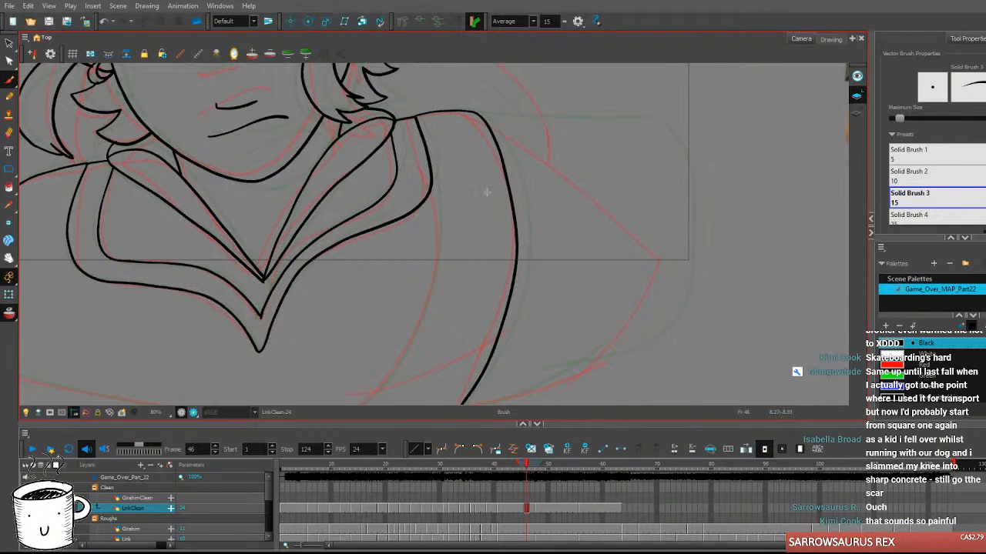
{"action": "mouse_move", "coordinate": [431, 191]}
{"action": "left_mouse_down"}
{"action": "mouse_move", "coordinate": [429, 274]}
{"action": "mouse_move", "coordinate": [325, 475]}
{"action": "left_mouse_up"}
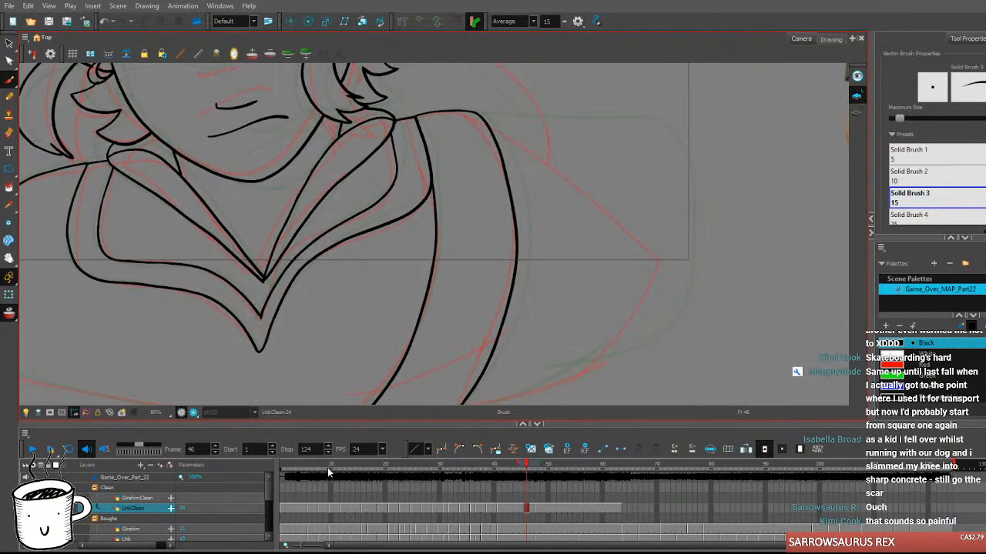
{"action": "left_click_drag", "start_coordinate": [610, 257], "coordinate": [578, 274]}
{"action": "mouse_move", "coordinate": [445, 131]}
{"action": "left_mouse_down"}
{"action": "mouse_move", "coordinate": [666, 214]}
{"action": "mouse_move", "coordinate": [616, 331]}
{"action": "mouse_move", "coordinate": [451, 450]}
{"action": "left_mouse_up"}
Ink the long curved bottom edge of the garment from the left-hand shoulder tip across to the right-hand shoulder contour.
{"action": "mouse_move", "coordinate": [229, 350]}
{"action": "left_mouse_down"}
{"action": "mouse_move", "coordinate": [296, 304]}
{"action": "mouse_move", "coordinate": [362, 285]}
{"action": "left_mouse_up"}
{"action": "mouse_move", "coordinate": [54, 251]}
{"action": "left_mouse_down"}
{"action": "mouse_move", "coordinate": [69, 270]}
{"action": "mouse_move", "coordinate": [271, 361]}
{"action": "mouse_move", "coordinate": [633, 373]}
{"action": "left_mouse_up"}
{"action": "key", "text": "ctrl+z"}
{"action": "mouse_move", "coordinate": [53, 248]}
{"action": "left_mouse_down"}
{"action": "mouse_move", "coordinate": [119, 296]}
{"action": "mouse_move", "coordinate": [381, 362]}
{"action": "mouse_move", "coordinate": [660, 367]}
{"action": "left_mouse_up"}
{"action": "key", "text": "ctrl+z"}
{"action": "mouse_move", "coordinate": [52, 248]}
{"action": "left_mouse_down"}
{"action": "mouse_move", "coordinate": [153, 326]}
{"action": "mouse_move", "coordinate": [476, 364]}
{"action": "mouse_move", "coordinate": [734, 304]}
{"action": "mouse_move", "coordinate": [755, 288]}
{"action": "left_mouse_up"}
{"action": "key", "text": "ctrl+z"}
{"action": "mouse_move", "coordinate": [53, 248]}
{"action": "left_mouse_down"}
{"action": "mouse_move", "coordinate": [206, 330]}
{"action": "mouse_move", "coordinate": [764, 311]}
{"action": "left_mouse_up"}
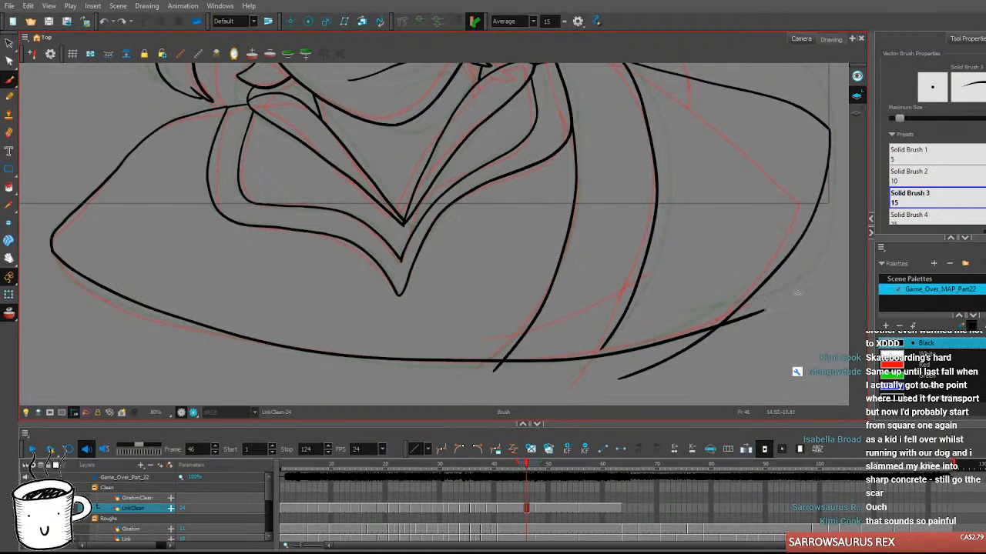
Flip back and forth through the LinkClean drawings between frames 45 and 57 to examine how the poses flow around frame 46.
{"action": "scroll", "coordinate": [667, 297], "scroll_direction": "up", "scroll_amount": 5}
{"action": "key", "text": "comma"}
{"action": "key", "text": "comma"}
{"action": "key", "text": "comma"}
{"action": "scroll", "coordinate": [526, 196], "scroll_direction": "down", "scroll_amount": 4}
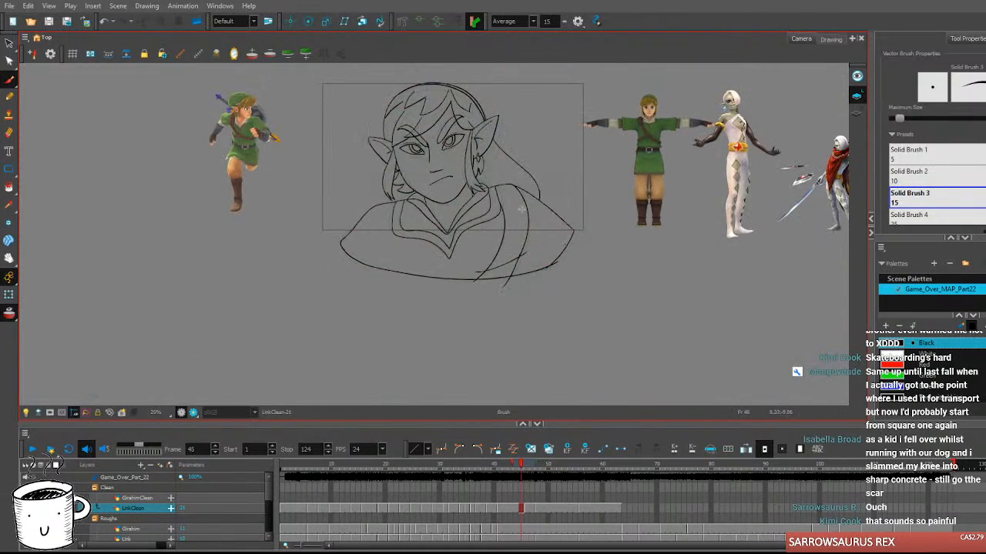
{"action": "key", "text": "period"}
{"action": "key", "text": "period"}
{"action": "key", "text": "period"}
{"action": "key", "text": "period"}
{"action": "key", "text": "period"}
{"action": "key", "text": "period"}
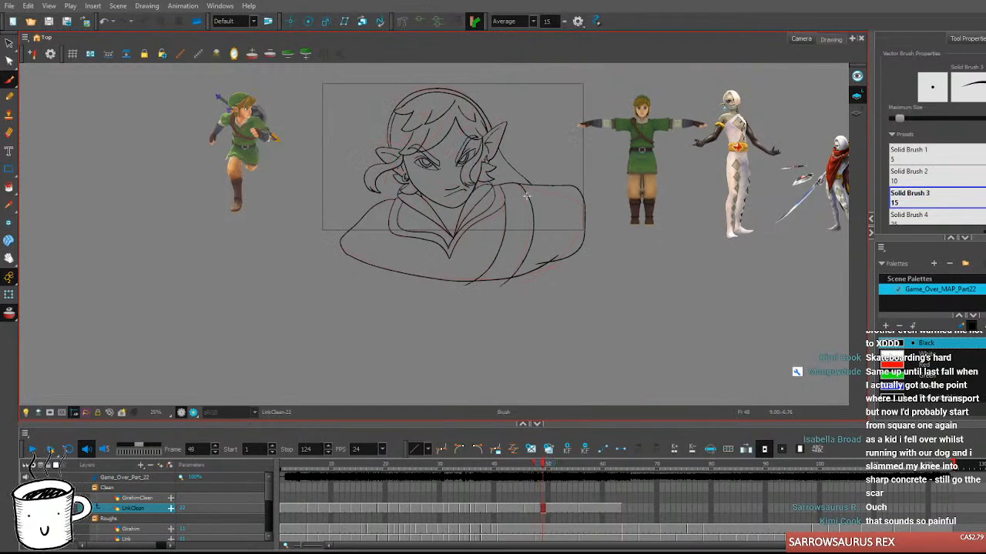
{"action": "key", "text": "period"}
{"action": "key", "text": "period"}
{"action": "key", "text": "period"}
{"action": "key", "text": "period"}
{"action": "key", "text": "period"}
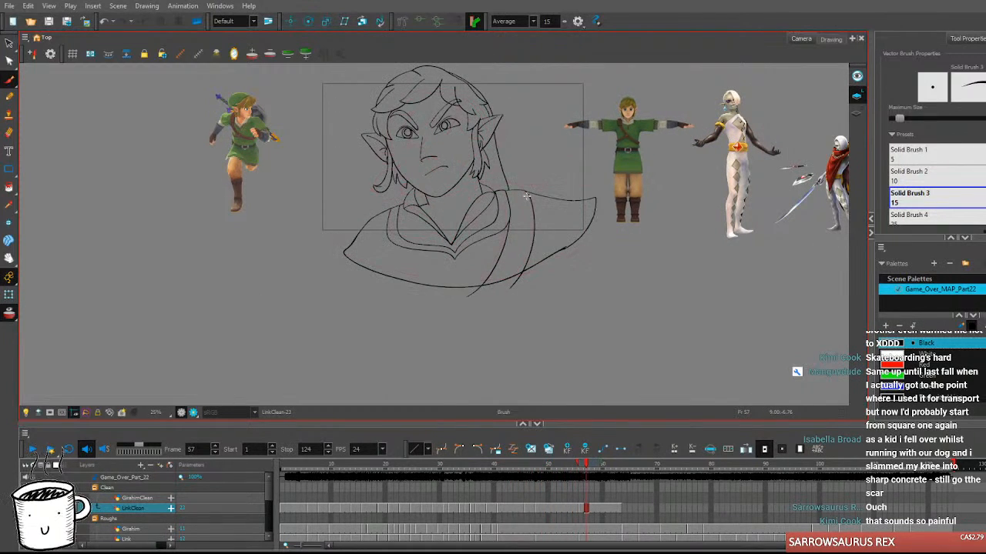
{"action": "key", "text": "comma"}
{"action": "key", "text": "comma"}
{"action": "key", "text": "comma"}
{"action": "key", "text": "comma"}
{"action": "key", "text": "comma"}
{"action": "key", "text": "comma"}
{"action": "key", "text": "comma"}
{"action": "key", "text": "comma"}
{"action": "key", "text": "comma"}
{"action": "key", "text": "comma"}
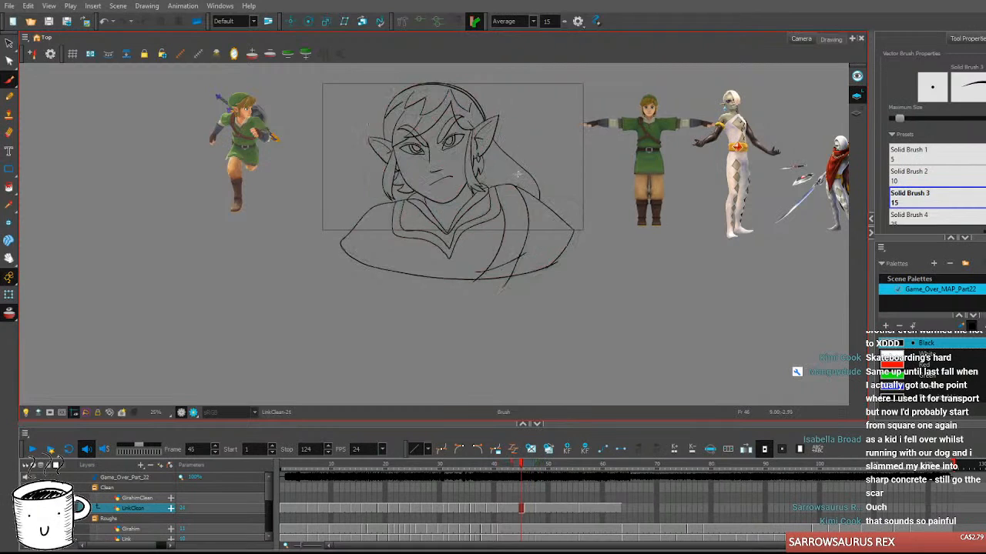
Ink the outer edge of the cap's hanging tail from the right-hand ear down to the shoulder on frame 46.
{"action": "scroll", "coordinate": [527, 171], "scroll_direction": "up", "scroll_amount": 4}
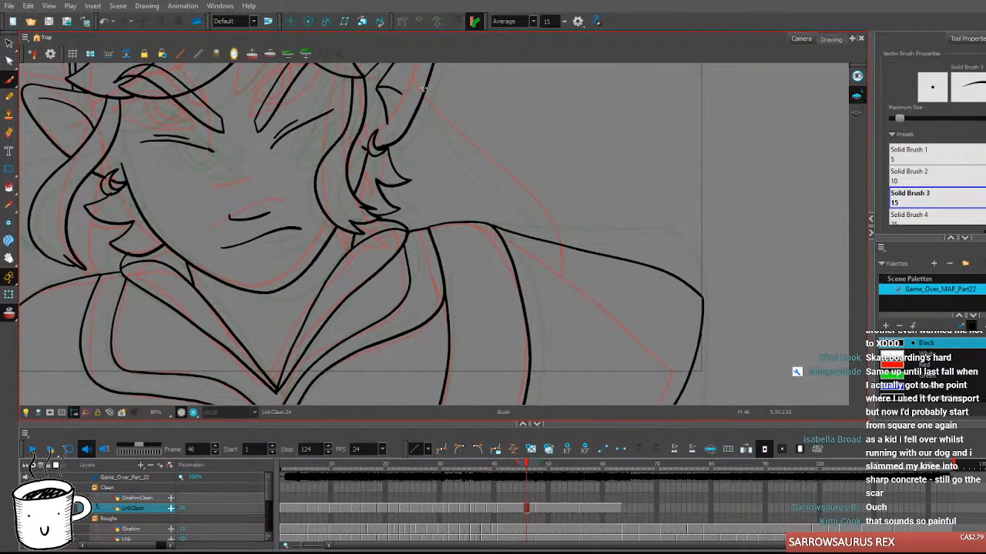
{"action": "left_click_drag", "start_coordinate": [422, 91], "coordinate": [549, 229]}
{"action": "scroll", "coordinate": [547, 229], "scroll_direction": "down", "scroll_amount": 4}
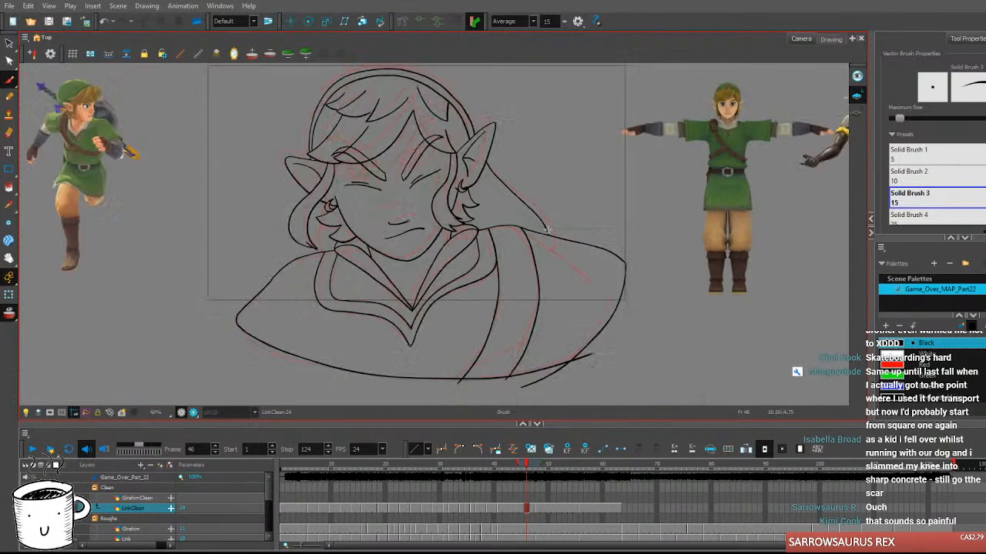
Flip through the frames around 46 and play back the scene to review the cleaned head and shoulder animation.
{"action": "key", "text": "comma"}
{"action": "key", "text": "period"}
{"action": "key", "text": "period"}
{"action": "key", "text": "period"}
{"action": "key", "text": "period"}
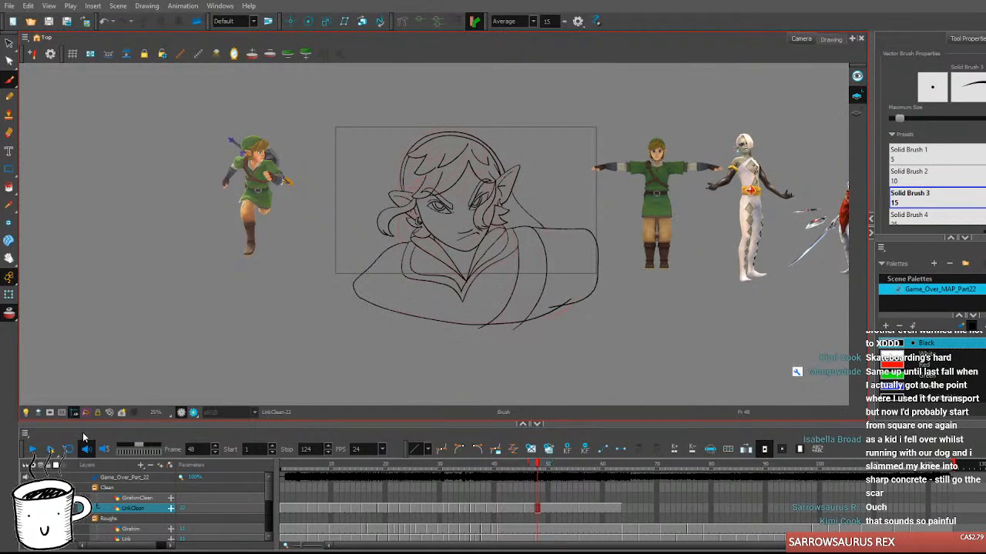
{"action": "key", "text": "comma"}
{"action": "key", "text": "comma"}
{"action": "key", "text": "comma"}
{"action": "key", "text": "comma"}
{"action": "key", "text": "comma"}
{"action": "key", "text": "comma"}
{"action": "left_click", "coordinate": [31, 450]}
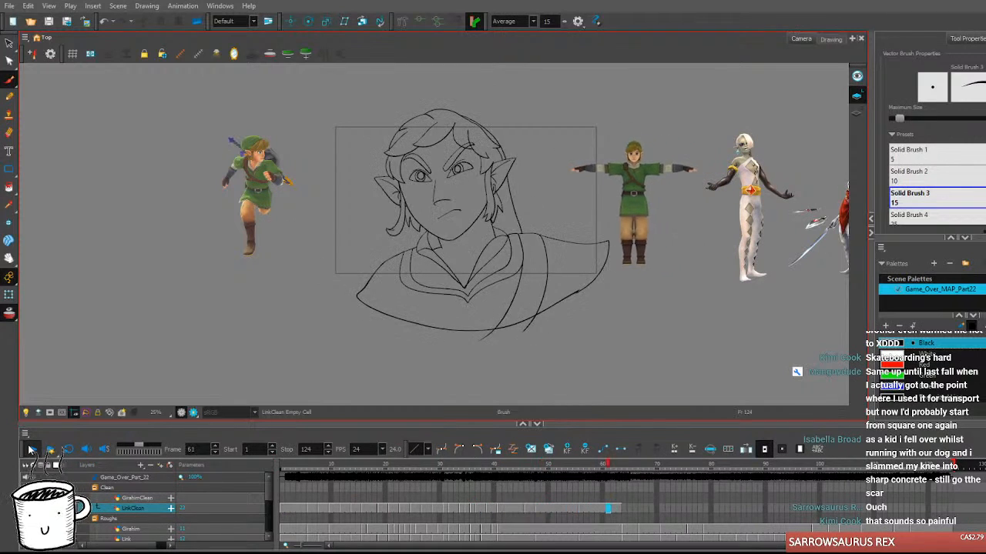
{"action": "left_click", "coordinate": [31, 450]}
Go to frame 44 of the LinkClean layer and create a new empty drawing over the rough sketch.
{"action": "left_click", "coordinate": [521, 465]}
{"action": "key", "text": "comma"}
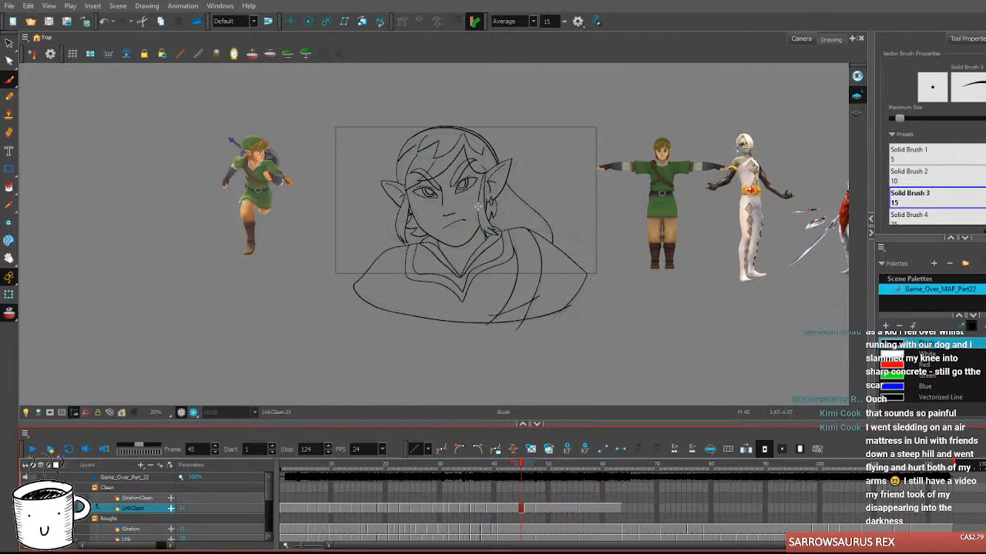
{"action": "scroll", "coordinate": [477, 206], "scroll_direction": "up", "scroll_amount": 2}
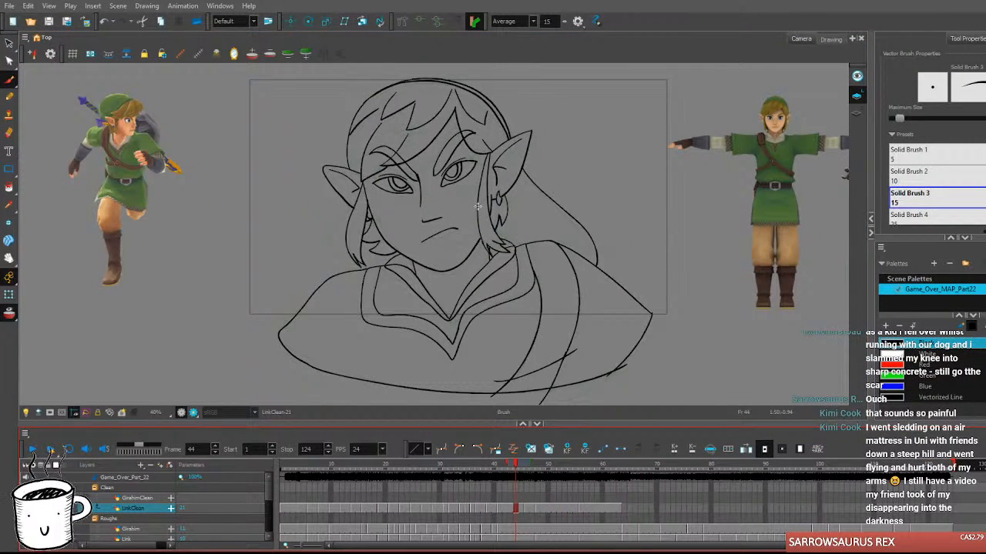
{"action": "left_click", "coordinate": [531, 449]}
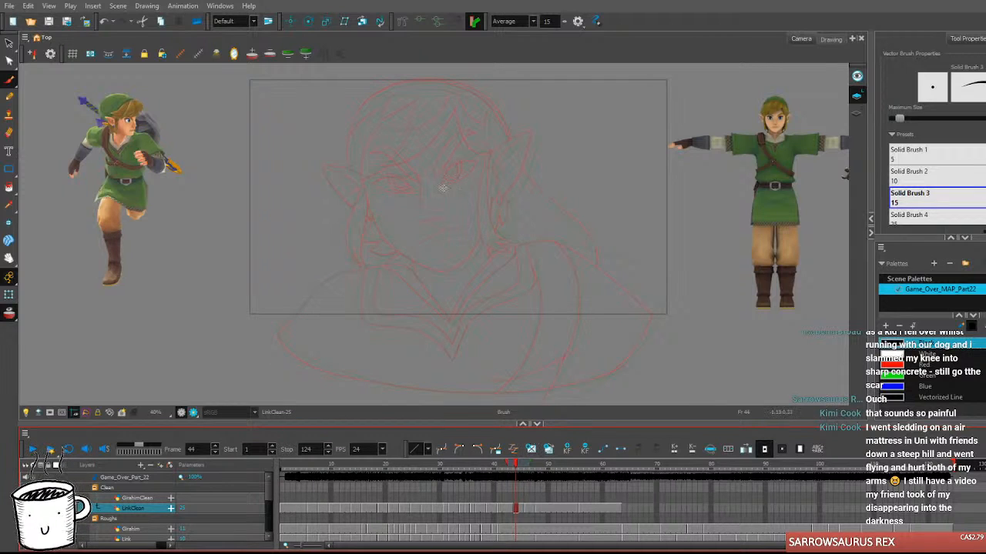
{"action": "scroll", "coordinate": [445, 201], "scroll_direction": "up", "scroll_amount": 2}
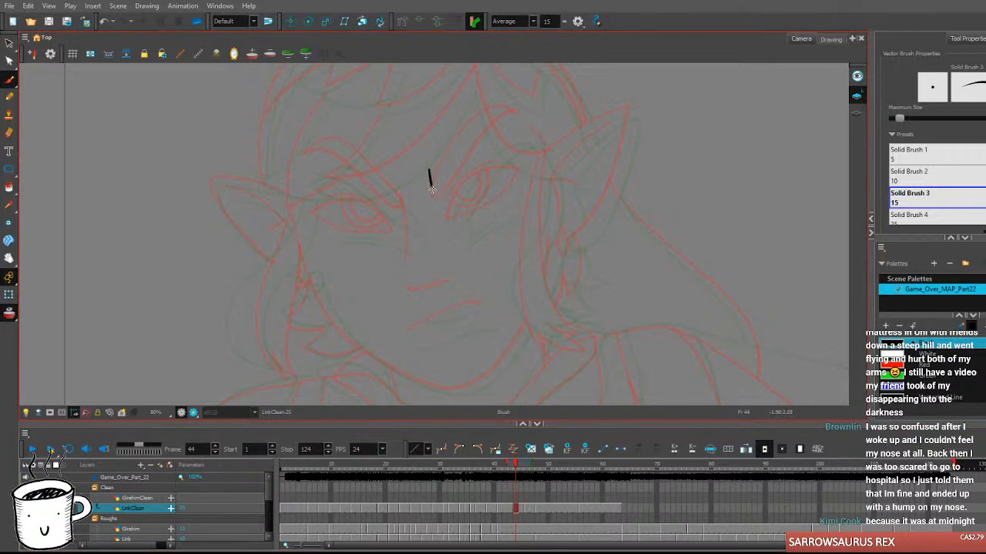
{"action": "left_click_drag", "start_coordinate": [435, 199], "coordinate": [442, 215]}
{"action": "key", "text": "ctrl+z"}
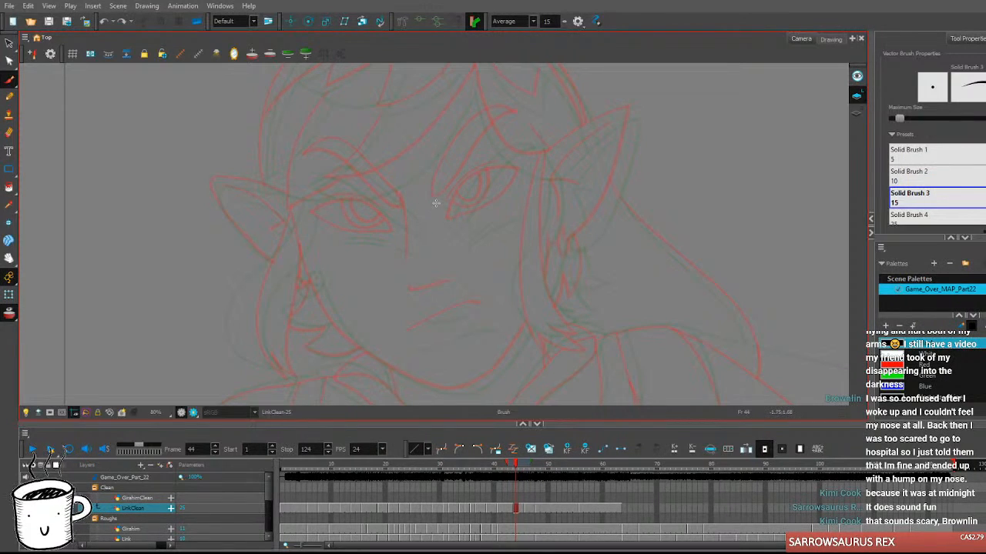
{"action": "mouse_move", "coordinate": [437, 206]}
{"action": "left_mouse_down"}
{"action": "mouse_move", "coordinate": [481, 139]}
{"action": "mouse_move", "coordinate": [508, 125]}
{"action": "mouse_move", "coordinate": [534, 133]}
{"action": "left_mouse_up"}
{"action": "key", "text": "ctrl+z"}
{"action": "mouse_move", "coordinate": [436, 205]}
{"action": "left_mouse_down"}
{"action": "mouse_move", "coordinate": [487, 140]}
{"action": "mouse_move", "coordinate": [515, 130]}
{"action": "left_mouse_up"}
{"action": "key", "text": "ctrl+z"}
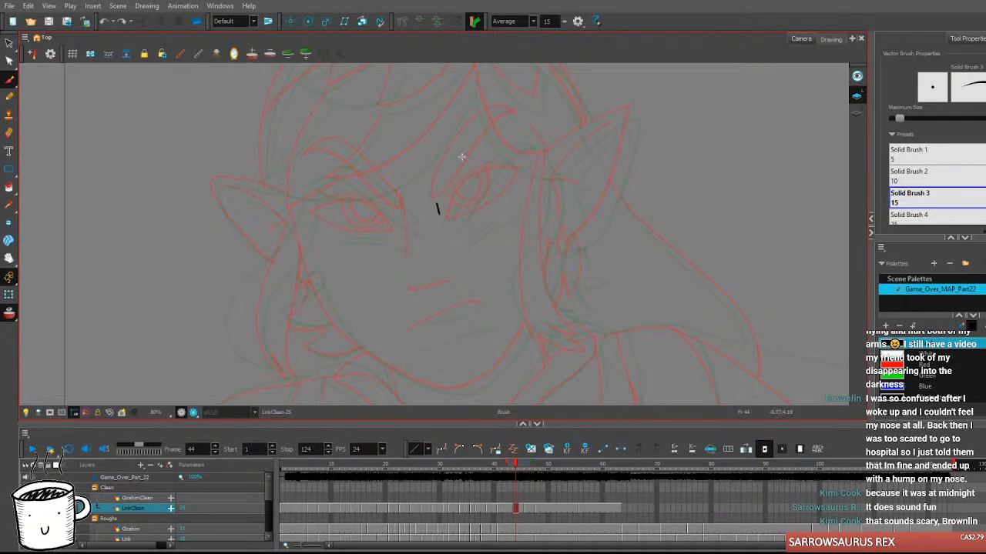
{"action": "left_click_drag", "start_coordinate": [436, 203], "coordinate": [482, 140]}
{"action": "key", "text": "ctrl+z"}
{"action": "left_click_drag", "start_coordinate": [437, 203], "coordinate": [513, 121]}
{"action": "key", "text": "ctrl+z"}
{"action": "key", "text": "ctrl+z"}
{"action": "mouse_move", "coordinate": [437, 205]}
{"action": "left_mouse_down"}
{"action": "mouse_move", "coordinate": [475, 148]}
{"action": "mouse_move", "coordinate": [530, 122]}
{"action": "left_mouse_up"}
{"action": "key", "text": "ctrl+z"}
Ink the closed outline of the right-hand eyebrow on frame 44, angled from the brow centre up to a pointed outer tip.
{"action": "mouse_move", "coordinate": [436, 205]}
{"action": "left_mouse_down"}
{"action": "mouse_move", "coordinate": [477, 147]}
{"action": "mouse_move", "coordinate": [527, 127]}
{"action": "left_mouse_up"}
{"action": "mouse_move", "coordinate": [440, 217]}
{"action": "left_mouse_down"}
{"action": "mouse_move", "coordinate": [485, 158]}
{"action": "mouse_move", "coordinate": [526, 127]}
{"action": "left_mouse_up"}
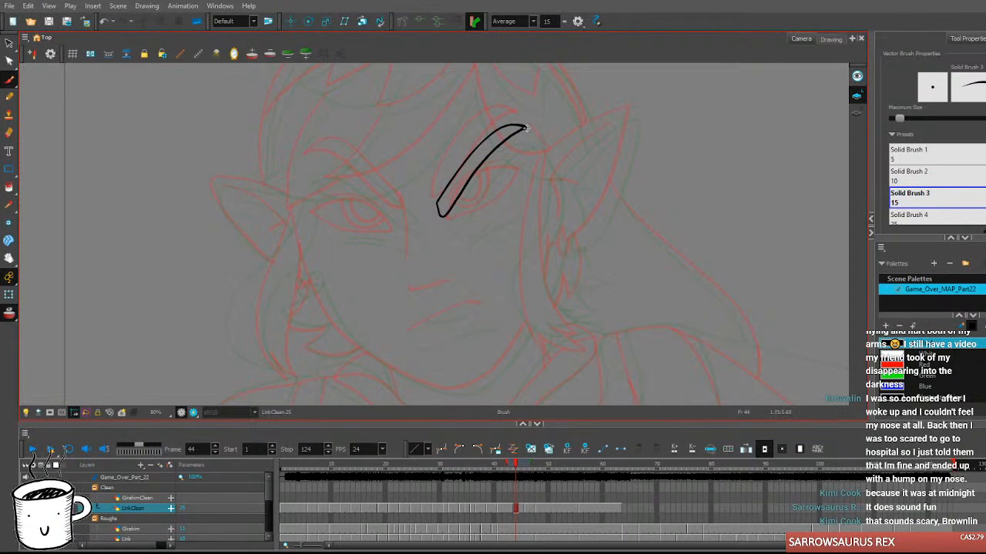
{"action": "key", "text": "f"}
{"action": "key", "text": "g"}
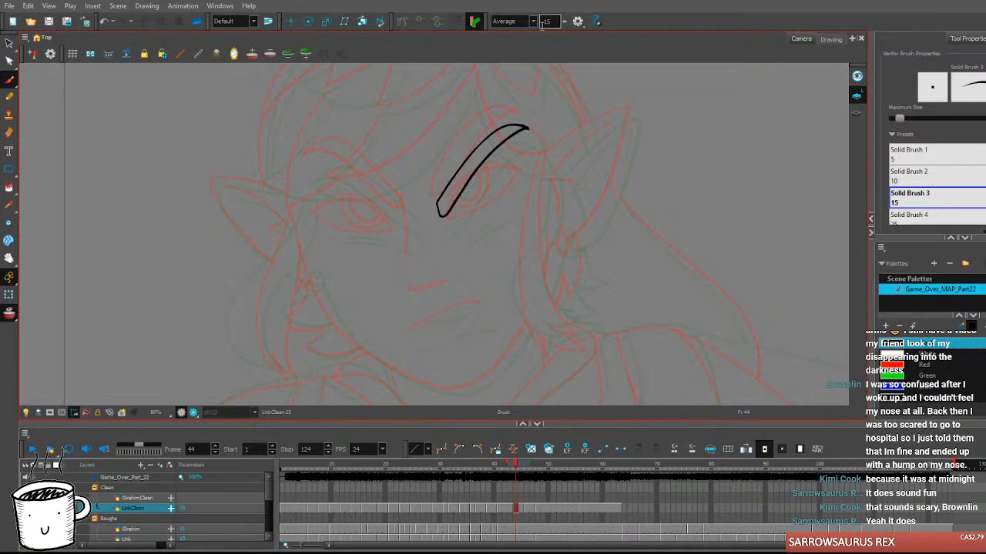
Ink the closed outline of the left-hand eyebrow on frame 44 and check the brows against the other frames in playback.
{"action": "mouse_move", "coordinate": [306, 166]}
{"action": "left_mouse_down"}
{"action": "mouse_move", "coordinate": [328, 151]}
{"action": "mouse_move", "coordinate": [396, 197]}
{"action": "mouse_move", "coordinate": [413, 229]}
{"action": "left_mouse_up"}
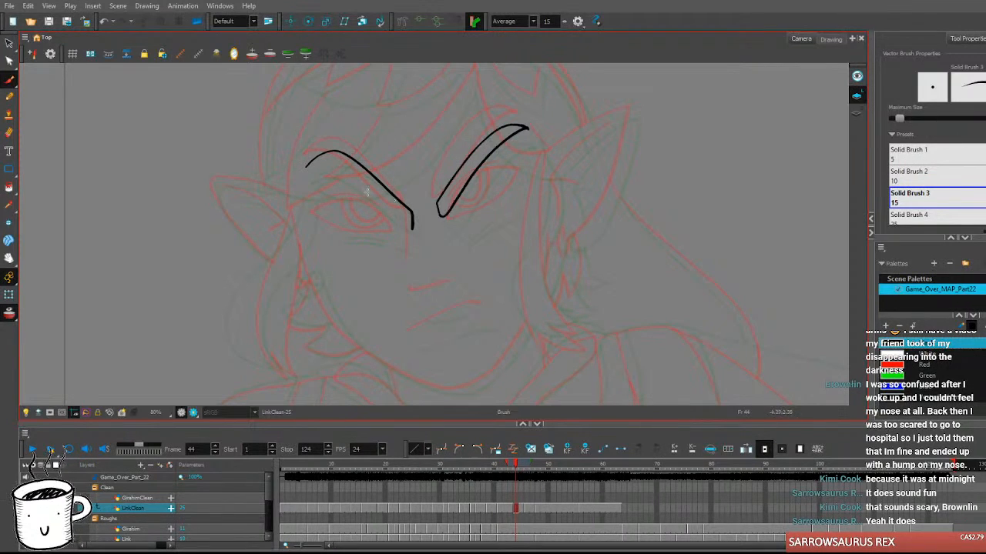
{"action": "mouse_move", "coordinate": [305, 165]}
{"action": "left_mouse_down"}
{"action": "mouse_move", "coordinate": [344, 177]}
{"action": "mouse_move", "coordinate": [413, 229]}
{"action": "left_mouse_up"}
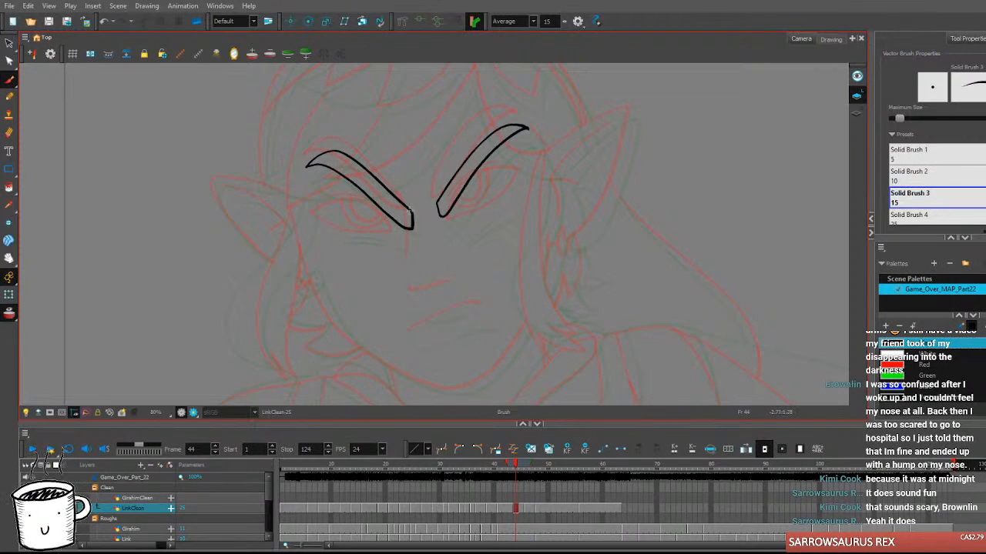
{"action": "key", "text": "."}
{"action": "key", "text": "."}
{"action": "key", "text": "."}
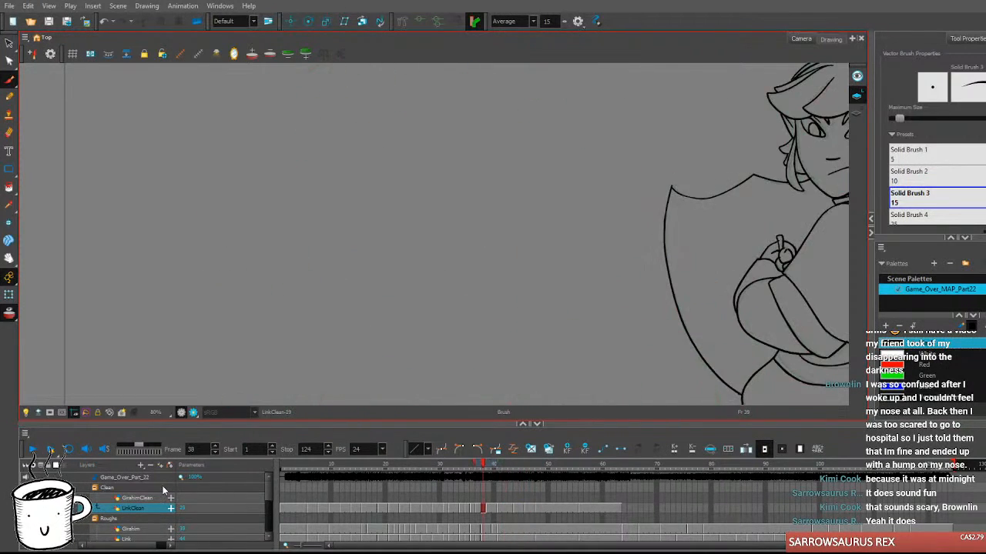
{"action": "left_click", "coordinate": [36, 453]}
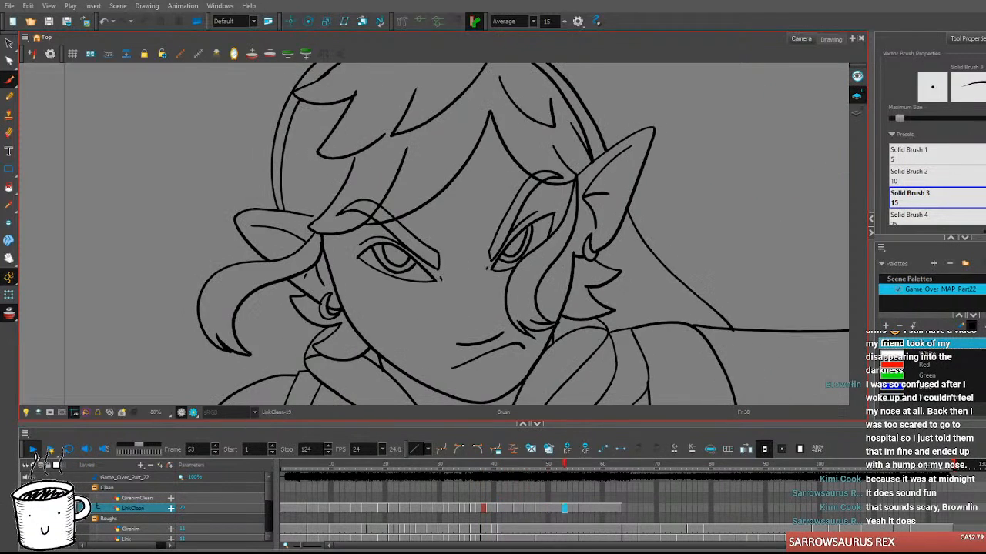
{"action": "left_click", "coordinate": [36, 453]}
{"action": "left_click", "coordinate": [520, 471]}
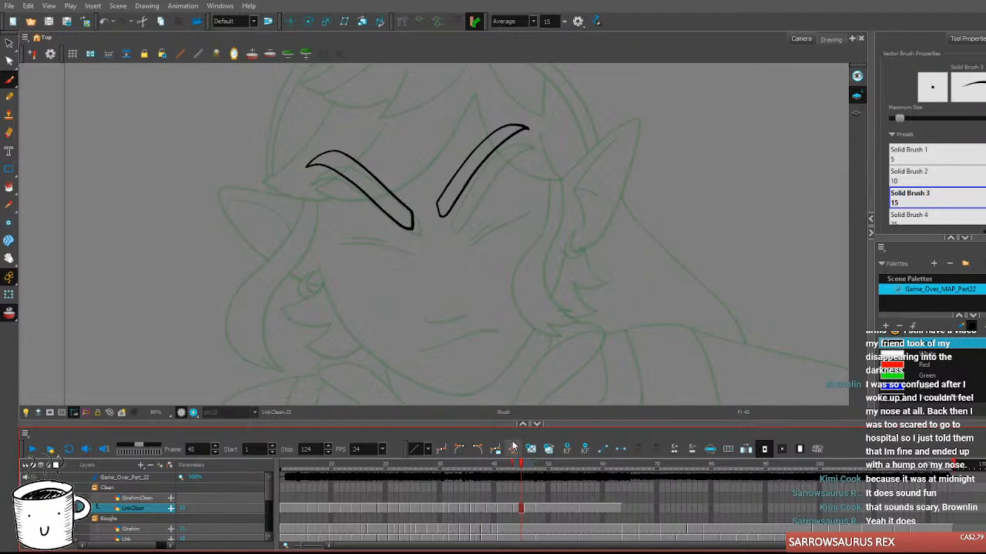
{"action": "left_click", "coordinate": [515, 465]}
Ink the frowning mouth line and the underside of the nose on frame 44 and check them in playback.
{"action": "left_click_drag", "start_coordinate": [485, 315], "coordinate": [418, 302]}
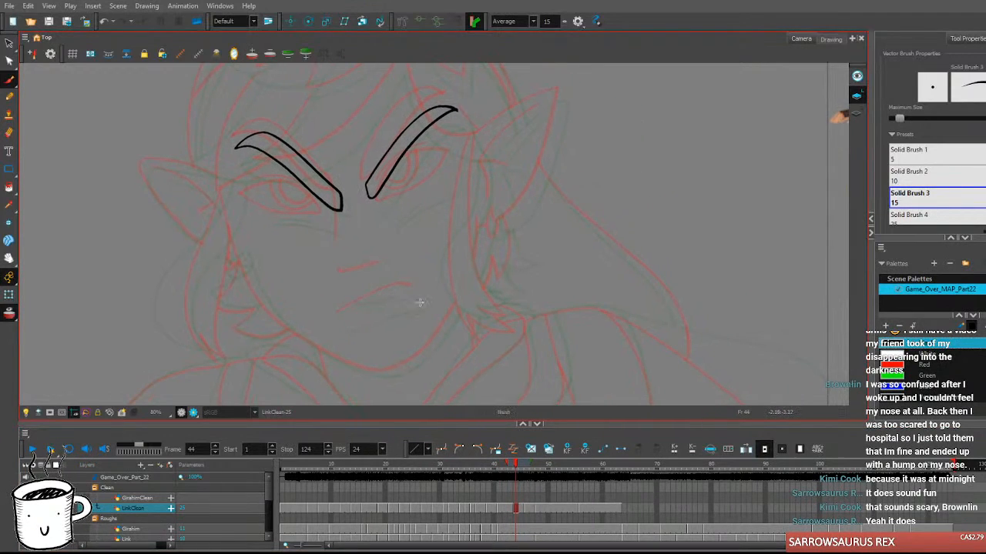
{"action": "left_click_drag", "start_coordinate": [341, 324], "coordinate": [422, 299]}
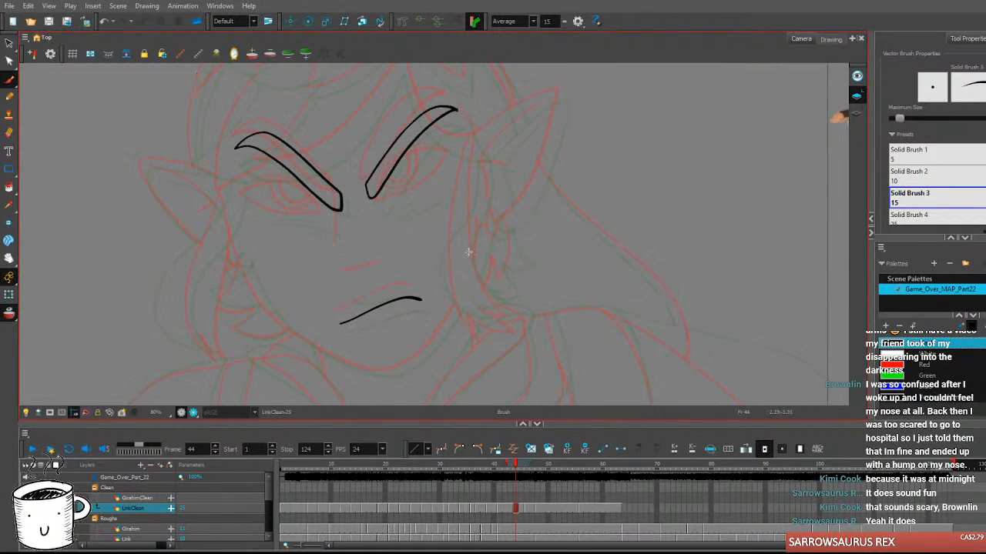
{"action": "left_click_drag", "start_coordinate": [341, 286], "coordinate": [388, 281]}
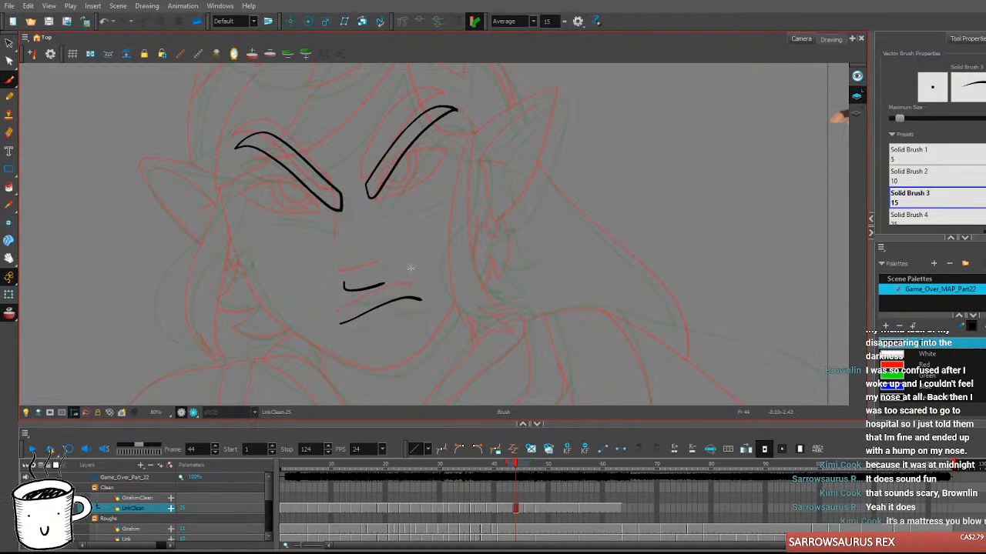
{"action": "key", "text": "."}
{"action": "key", "text": "."}
{"action": "key", "text": "."}
{"action": "key", "text": "."}
{"action": "key", "text": "."}
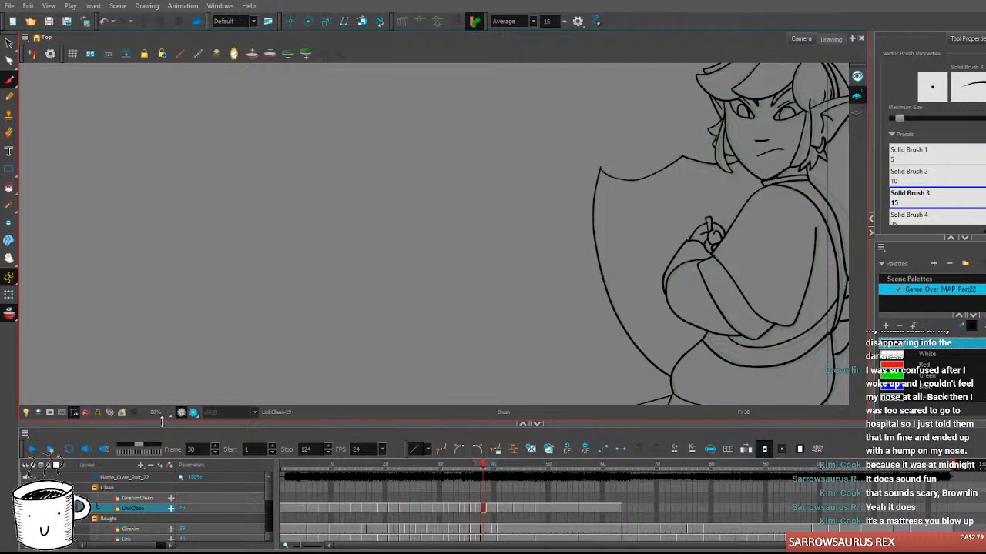
{"action": "left_click", "coordinate": [34, 451]}
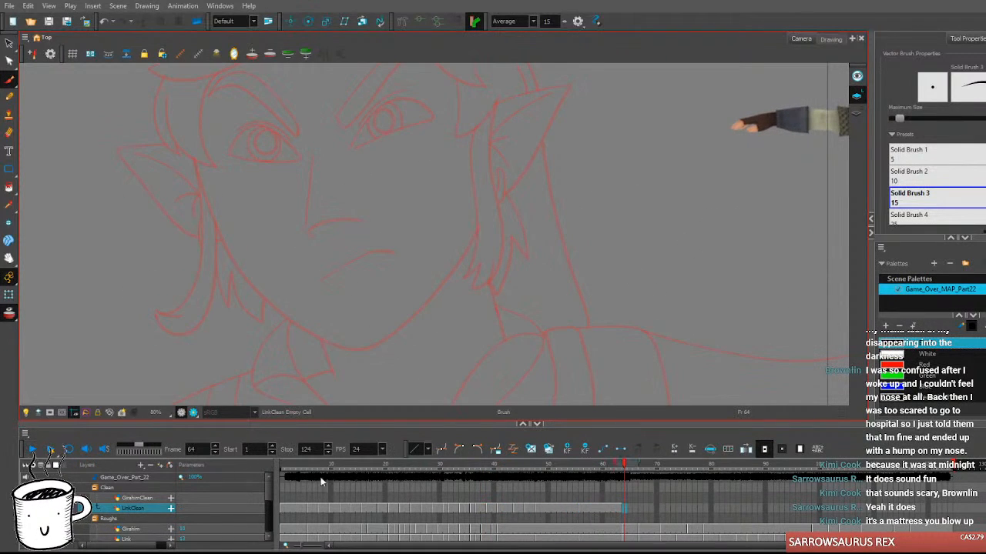
{"action": "left_click", "coordinate": [517, 473]}
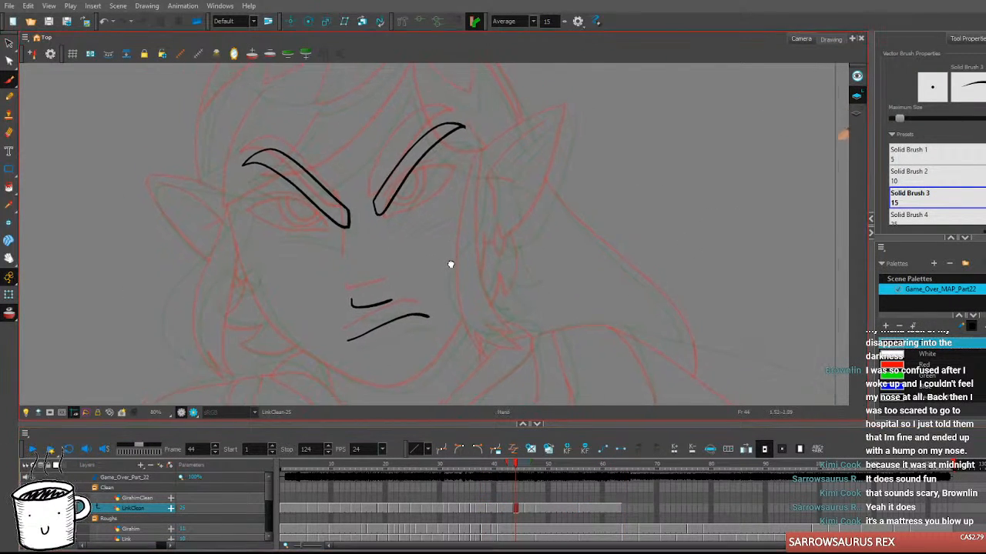
Ink the left-hand eye's almond outline with its iris and pupil arcs below the eyebrow on frame 44.
{"action": "mouse_move", "coordinate": [274, 240]}
{"action": "left_mouse_down"}
{"action": "mouse_move", "coordinate": [307, 233]}
{"action": "mouse_move", "coordinate": [345, 253]}
{"action": "left_mouse_up"}
{"action": "mouse_move", "coordinate": [273, 242]}
{"action": "left_mouse_down"}
{"action": "mouse_move", "coordinate": [308, 264]}
{"action": "mouse_move", "coordinate": [345, 253]}
{"action": "left_mouse_up"}
{"action": "mouse_move", "coordinate": [294, 234]}
{"action": "left_mouse_down"}
{"action": "mouse_move", "coordinate": [312, 264]}
{"action": "mouse_move", "coordinate": [331, 259]}
{"action": "mouse_move", "coordinate": [339, 235]}
{"action": "left_mouse_up"}
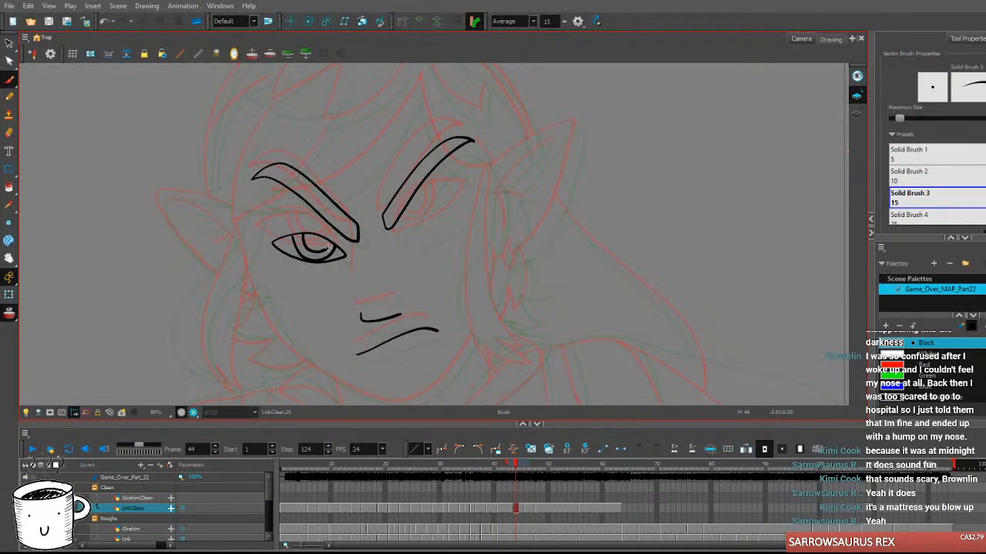
{"action": "key", "text": "comma"}
{"action": "key", "text": "period"}
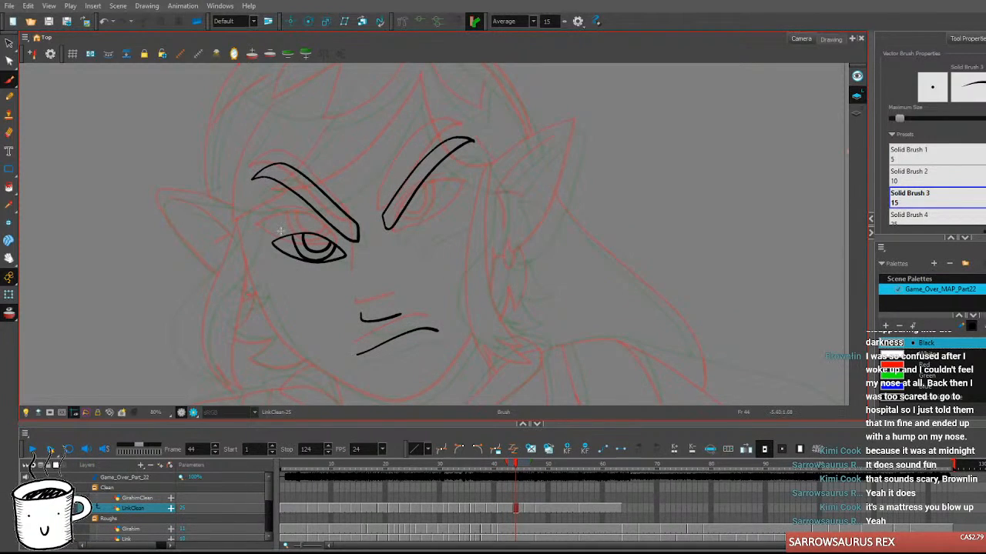
Add the eyelid crease above the left-hand eye on frame 44 and check the eye against the neighbouring frames and in playback.
{"action": "key", "text": "comma"}
{"action": "key", "text": "period"}
{"action": "key", "text": "comma"}
{"action": "key", "text": "period"}
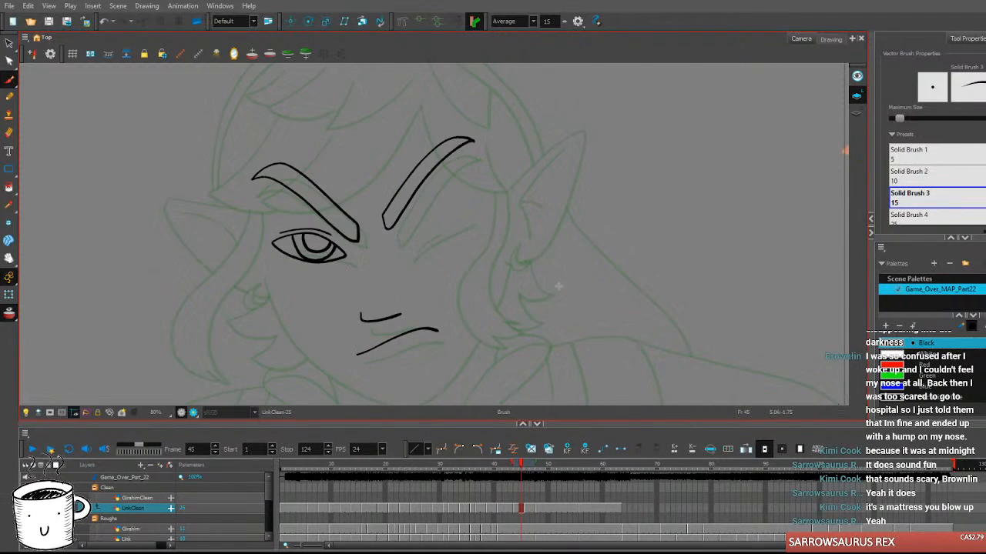
{"action": "key", "text": "comma"}
{"action": "left_click", "coordinate": [32, 450]}
{"action": "left_click", "coordinate": [32, 450]}
{"action": "left_click", "coordinate": [516, 508]}
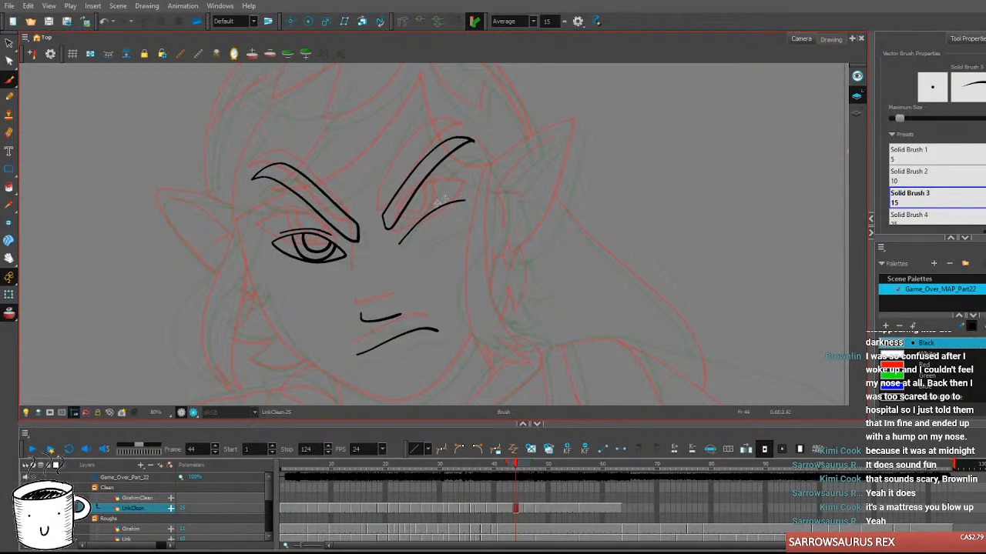
Ink the upper and lower lid lines of the right-hand eye on frame 44 and compare them with the neighbouring drawings.
{"action": "mouse_move", "coordinate": [399, 241]}
{"action": "left_mouse_down"}
{"action": "mouse_move", "coordinate": [415, 220]}
{"action": "mouse_move", "coordinate": [462, 196]}
{"action": "left_mouse_up"}
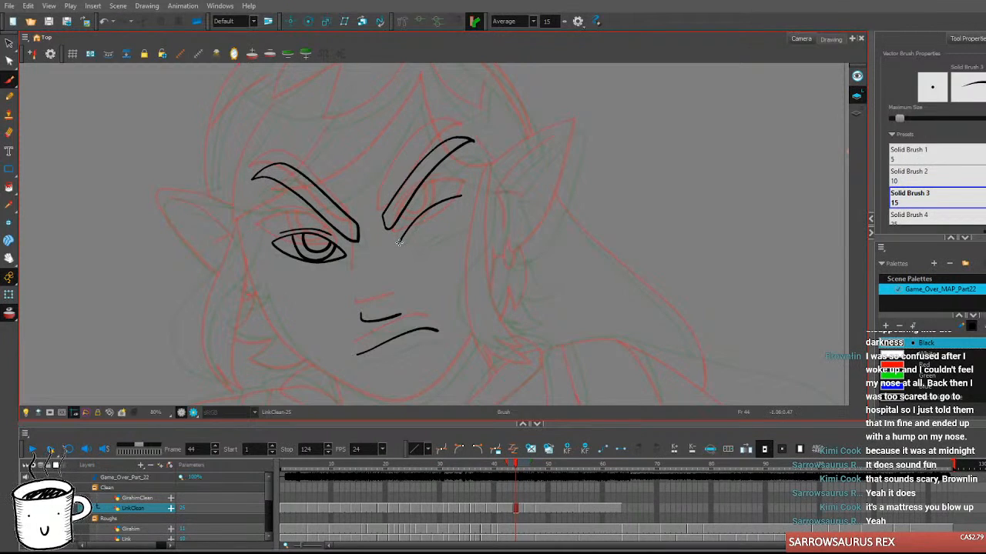
{"action": "mouse_move", "coordinate": [399, 246]}
{"action": "left_mouse_down"}
{"action": "mouse_move", "coordinate": [439, 232]}
{"action": "mouse_move", "coordinate": [449, 206]}
{"action": "mouse_move", "coordinate": [434, 237]}
{"action": "mouse_move", "coordinate": [464, 201]}
{"action": "left_mouse_up"}
{"action": "key", "text": "ctrl+z"}
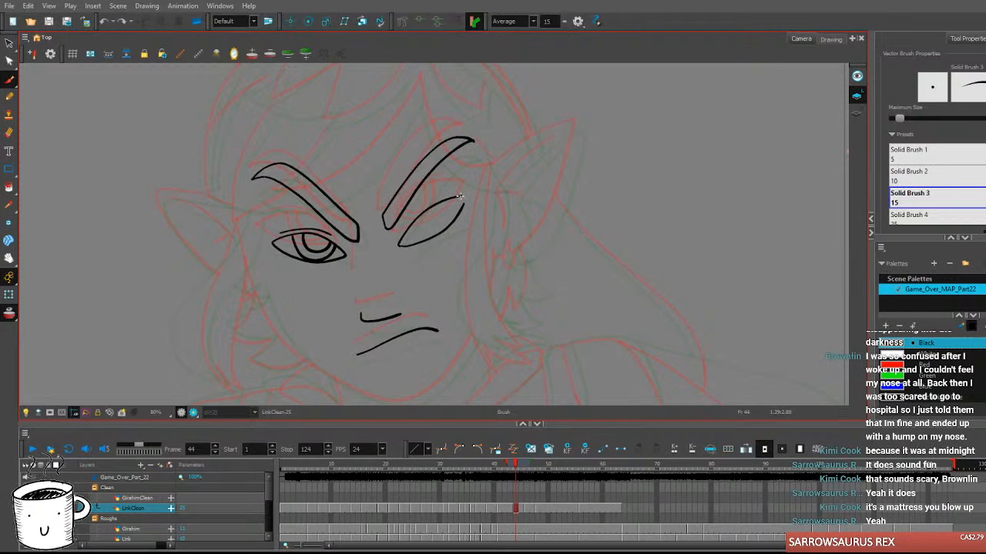
{"action": "key", "text": "comma"}
{"action": "key", "text": "period"}
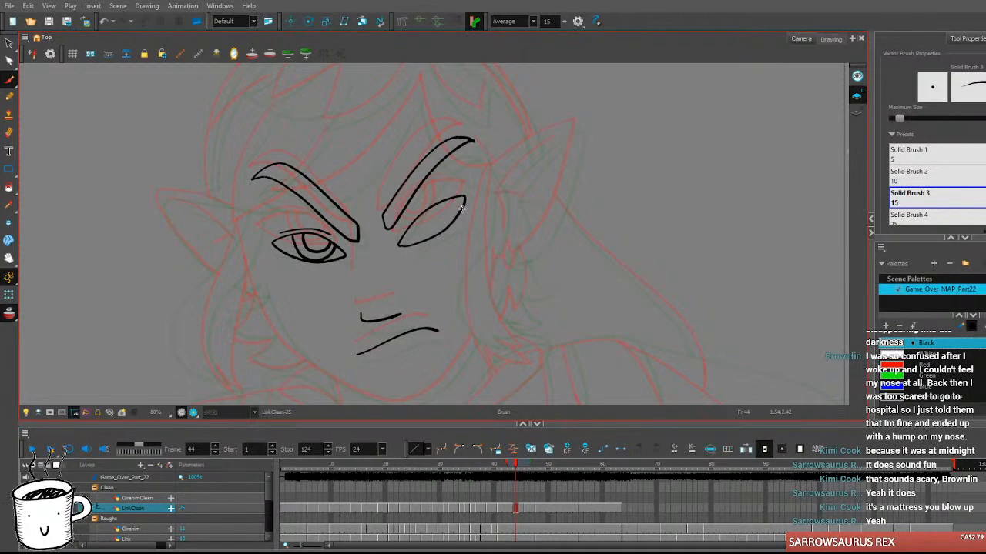
{"action": "key", "text": "comma"}
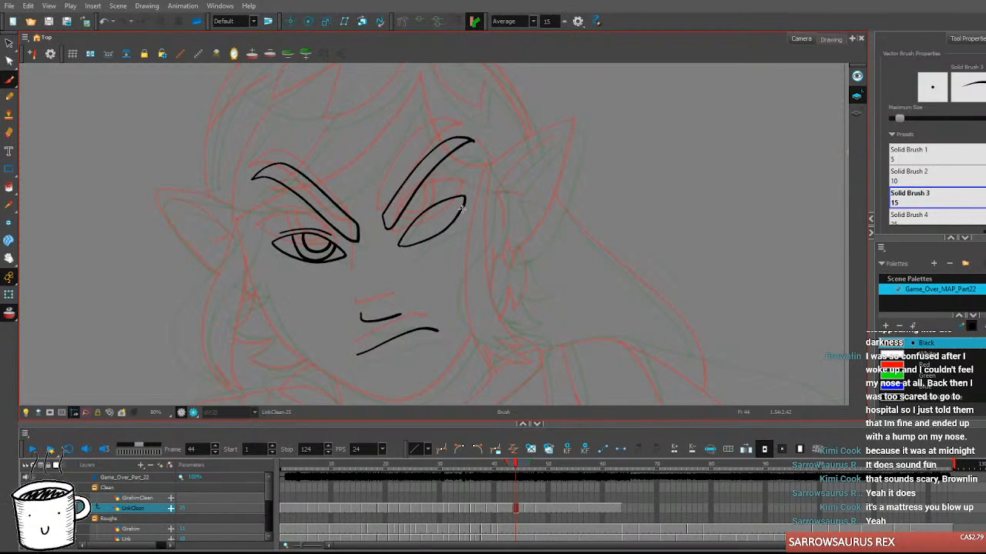
Ink the iris and pupil arcs and the eyelid crease of the right-hand eye on frame 44.
{"action": "key", "text": "period"}
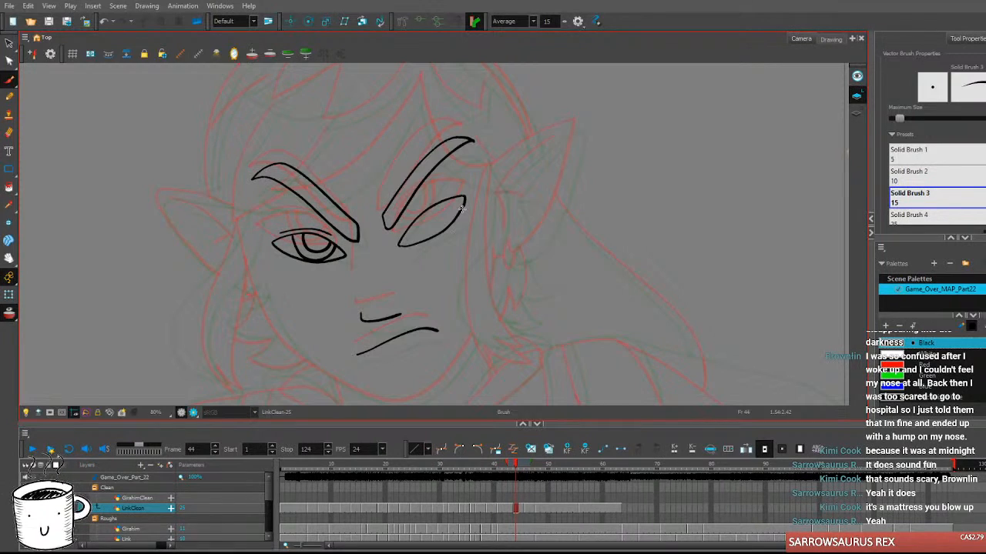
{"action": "mouse_move", "coordinate": [399, 235]}
{"action": "left_mouse_down"}
{"action": "mouse_move", "coordinate": [425, 204]}
{"action": "mouse_move", "coordinate": [462, 196]}
{"action": "left_mouse_up"}
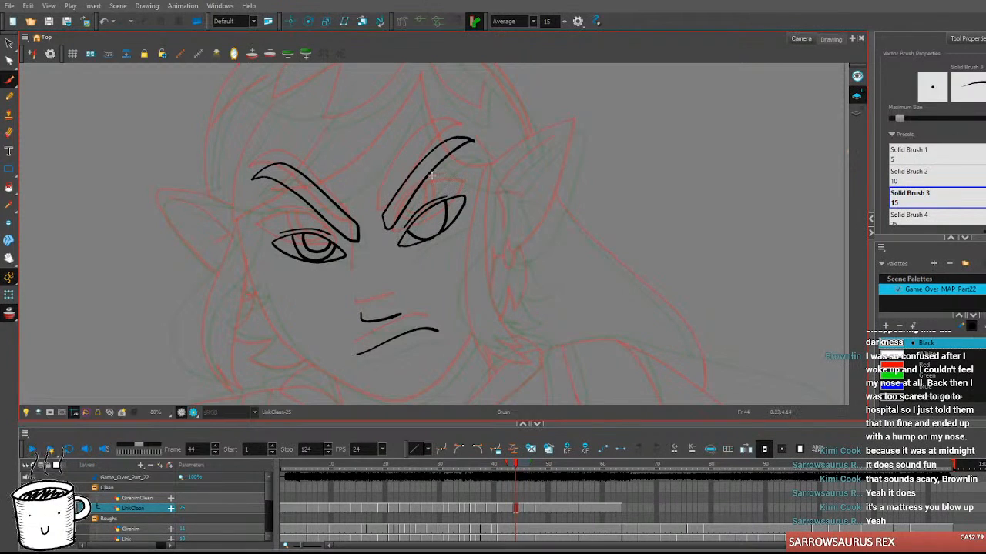
{"action": "mouse_move", "coordinate": [415, 223]}
{"action": "left_mouse_down"}
{"action": "mouse_move", "coordinate": [436, 231]}
{"action": "mouse_move", "coordinate": [436, 200]}
{"action": "left_mouse_up"}
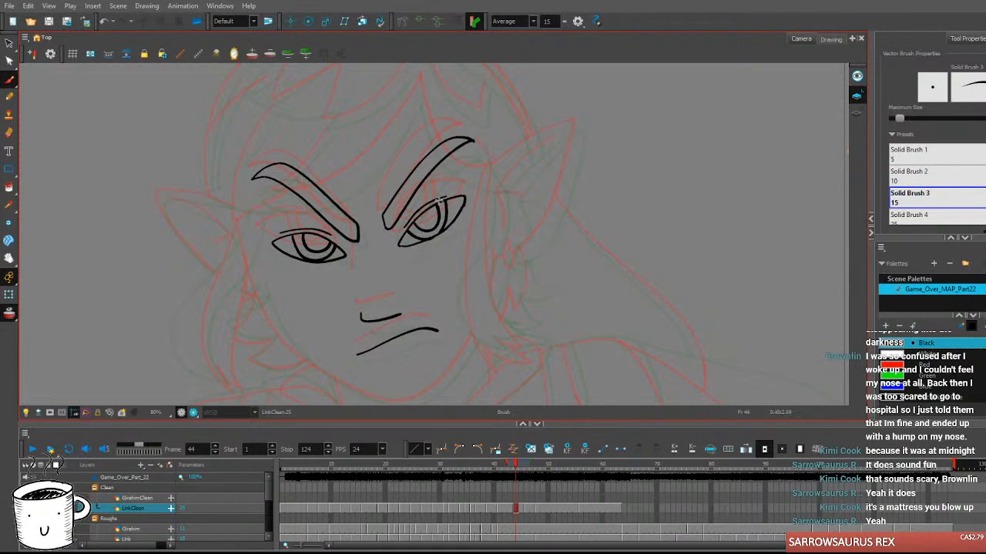
Check the finished eyes against the neighbouring drawings and in playback at a wider view.
{"action": "key", "text": "comma"}
{"action": "key", "text": "period"}
{"action": "key", "text": "period"}
{"action": "key", "text": "period"}
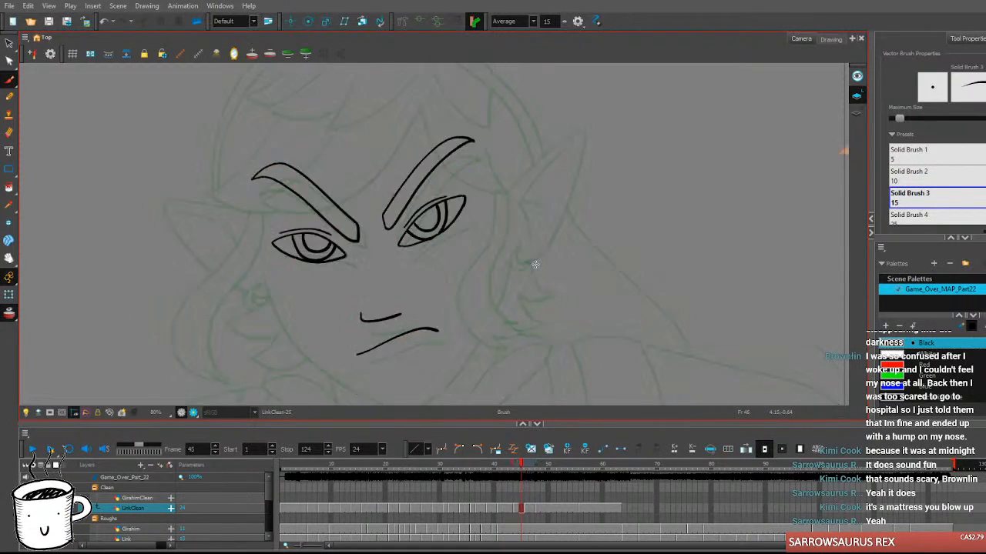
{"action": "key", "text": "comma"}
{"action": "key", "text": "comma"}
{"action": "scroll", "coordinate": [507, 276], "scroll_direction": "down", "scroll_amount": 2}
{"action": "key", "text": "comma"}
{"action": "key", "text": "period"}
{"action": "key", "text": "comma"}
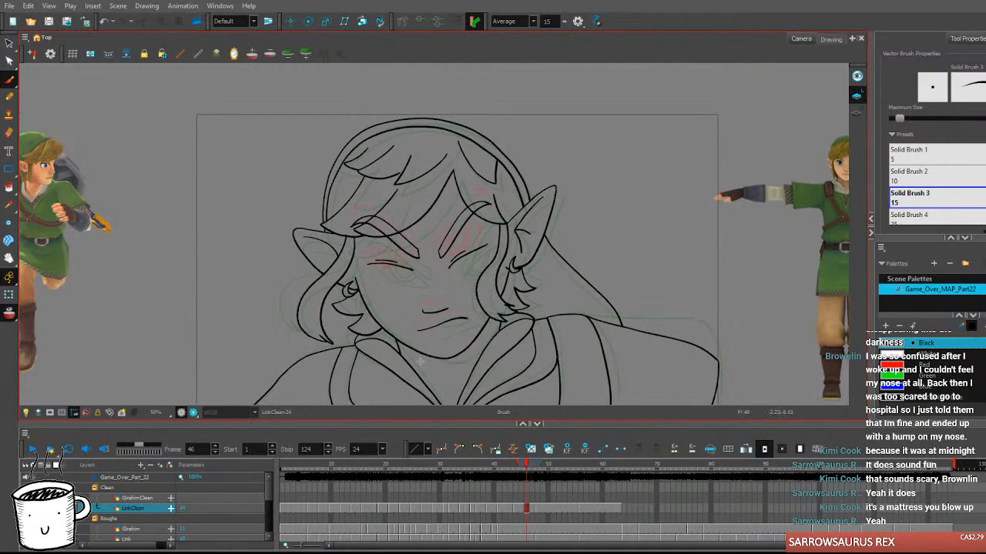
{"action": "key", "text": "comma"}
{"action": "key", "text": "comma"}
{"action": "key", "text": "comma"}
{"action": "key", "text": "comma"}
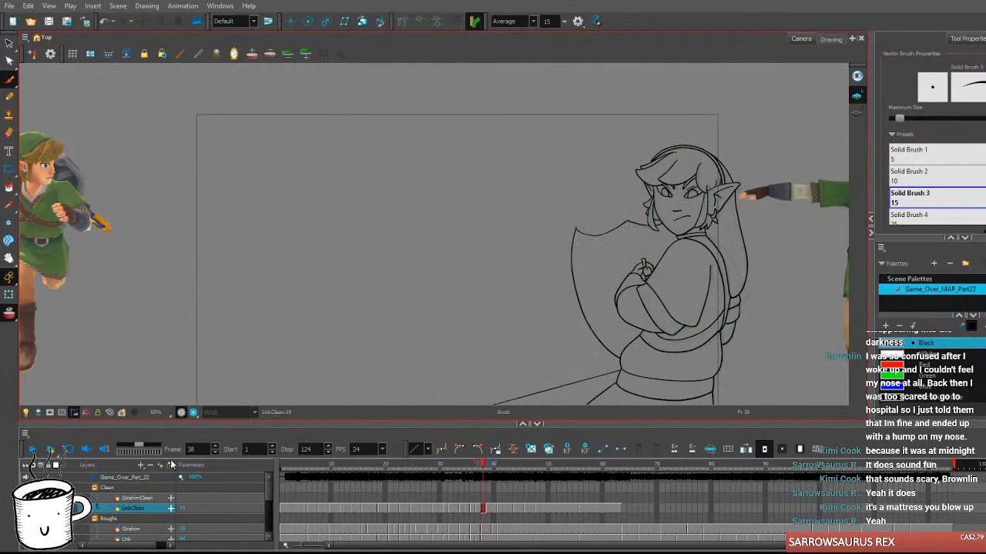
{"action": "left_click", "coordinate": [36, 449]}
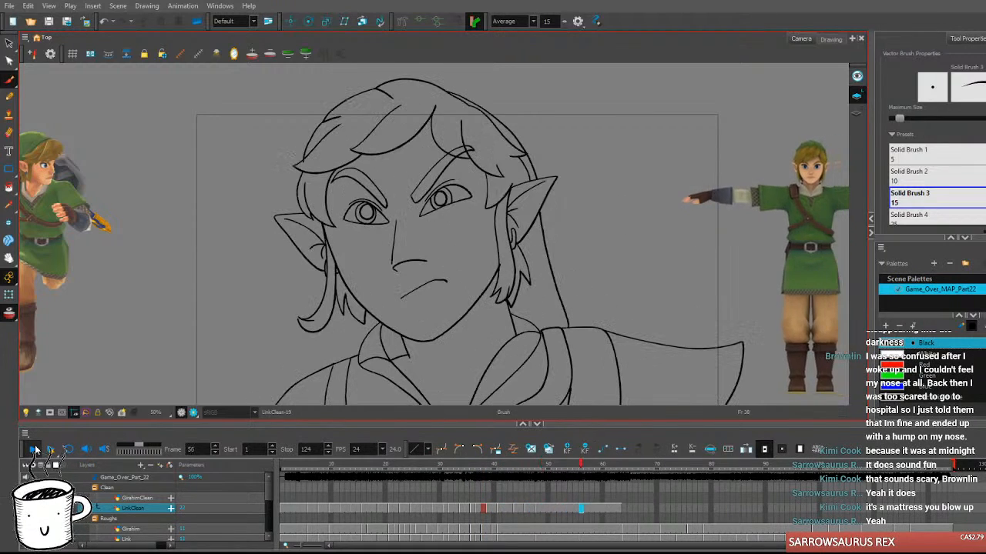
{"action": "left_click", "coordinate": [35, 448]}
Ink the pointed outline of the right-hand ear and the curve of its earring on frame 44.
{"action": "left_click", "coordinate": [517, 466]}
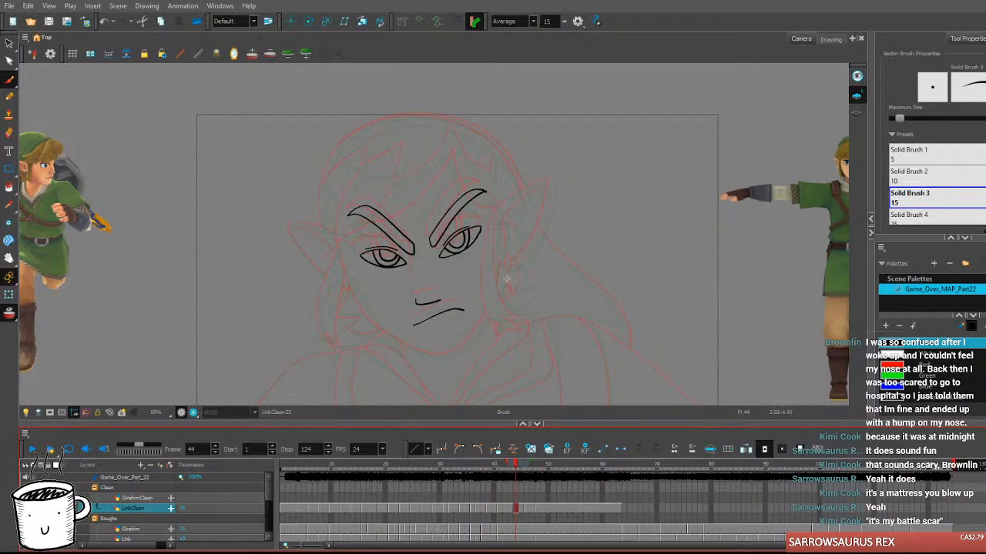
{"action": "scroll", "coordinate": [505, 278], "scroll_direction": "up", "scroll_amount": 2}
{"action": "mouse_move", "coordinate": [528, 105]}
{"action": "left_mouse_down"}
{"action": "mouse_move", "coordinate": [460, 149]}
{"action": "mouse_move", "coordinate": [446, 140]}
{"action": "left_mouse_up"}
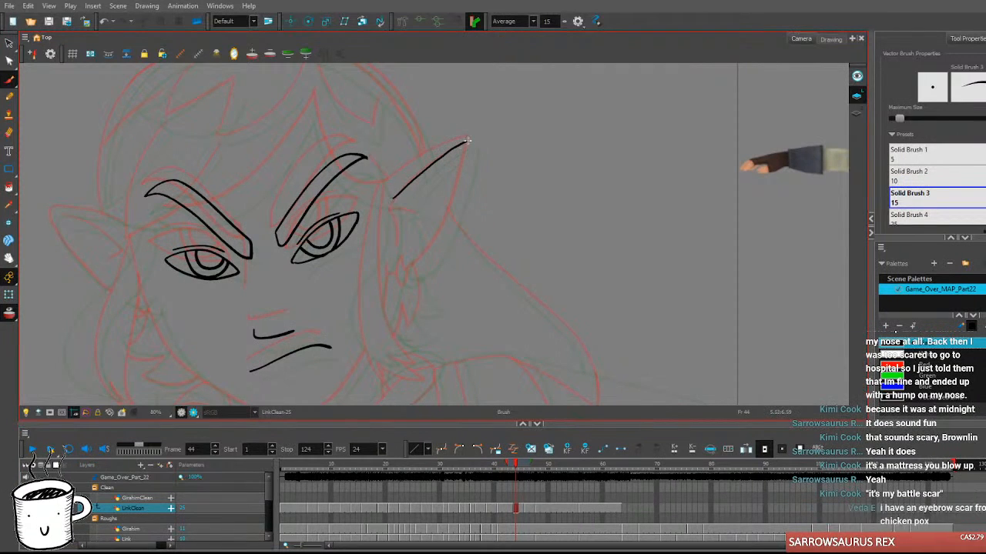
{"action": "left_click_drag", "start_coordinate": [430, 160], "coordinate": [449, 154]}
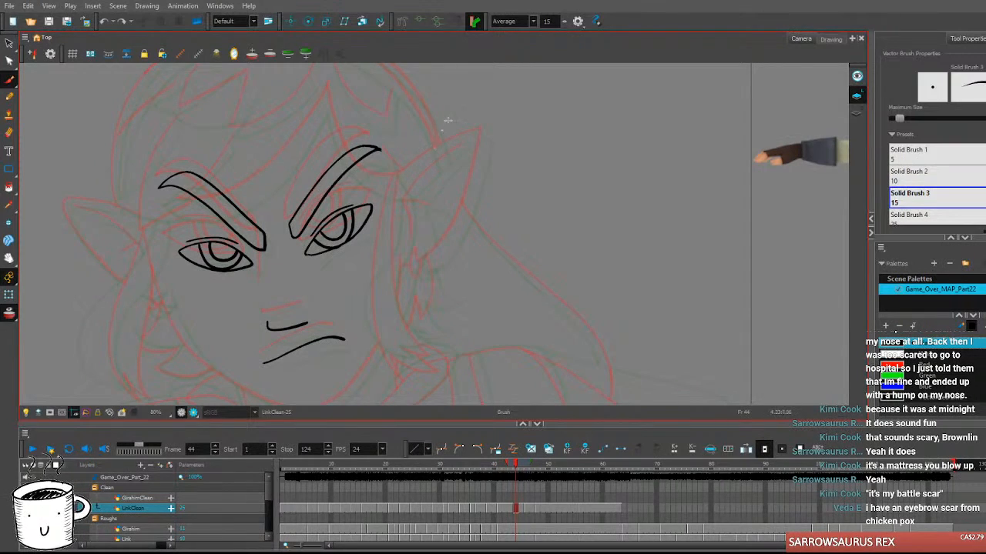
{"action": "mouse_move", "coordinate": [406, 189]}
{"action": "left_mouse_down"}
{"action": "mouse_move", "coordinate": [484, 131]}
{"action": "mouse_move", "coordinate": [476, 185]}
{"action": "mouse_move", "coordinate": [442, 258]}
{"action": "mouse_move", "coordinate": [415, 263]}
{"action": "mouse_move", "coordinate": [426, 278]}
{"action": "mouse_move", "coordinate": [435, 259]}
{"action": "left_mouse_up"}
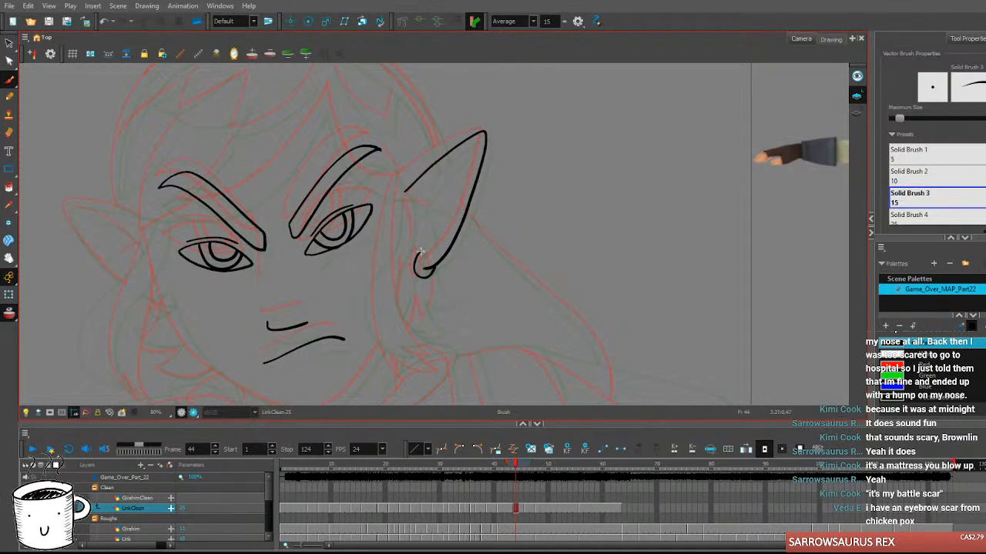
Compare the right-hand ear's outline with the drawings on the surrounding frames and review it in playback.
{"action": "key", "text": "period"}
{"action": "key", "text": "comma"}
{"action": "key", "text": "period"}
{"action": "key", "text": "period"}
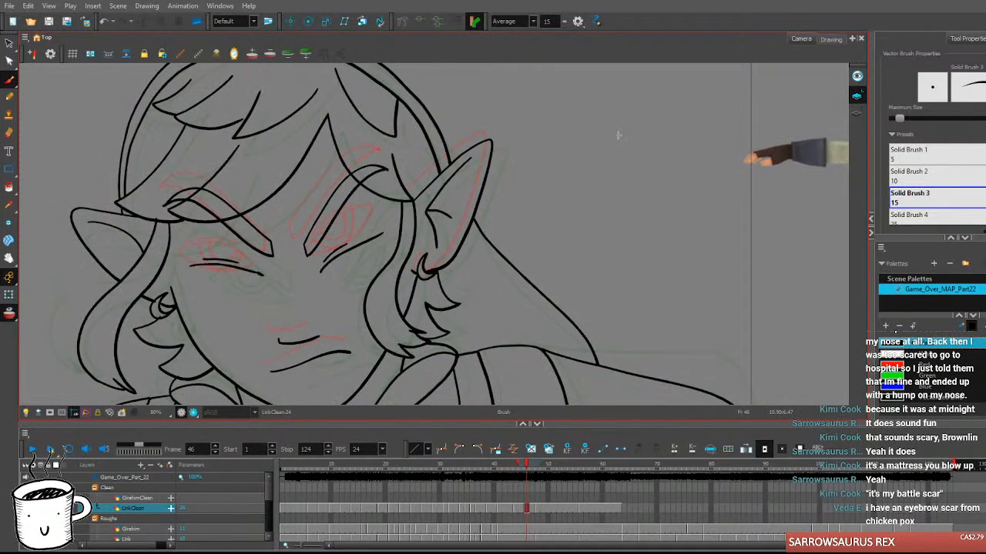
{"action": "key", "text": "comma"}
{"action": "key", "text": "comma"}
{"action": "key", "text": "comma"}
{"action": "key", "text": "comma"}
{"action": "key", "text": "comma"}
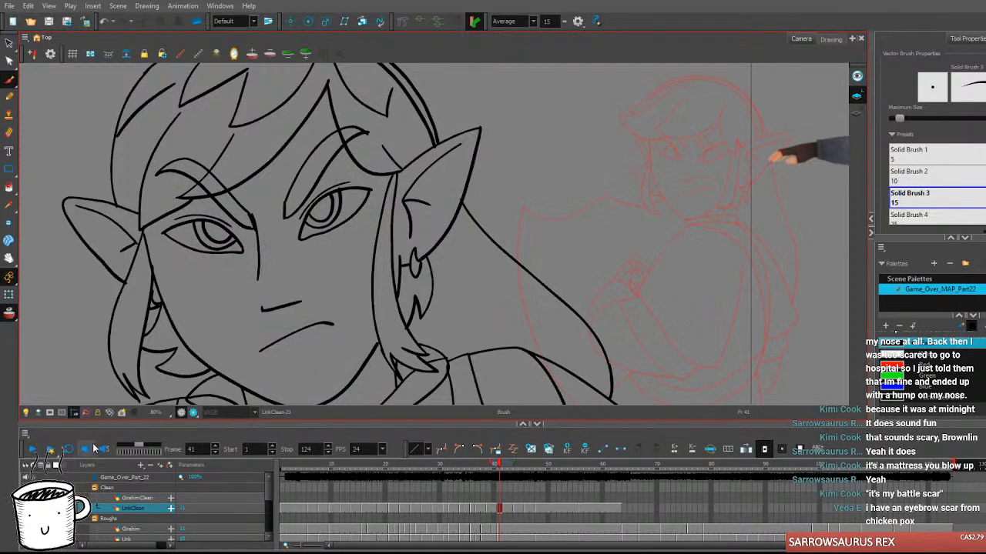
{"action": "left_click", "coordinate": [32, 450]}
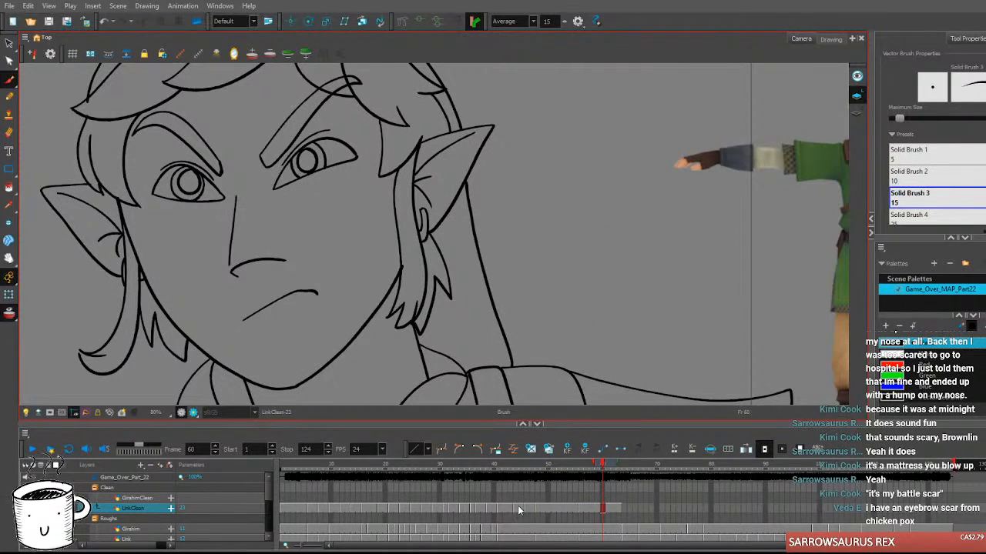
Finish the crescent earring at the right-hand ear's lobe on frame 44 and compare it with the previous drawing.
{"action": "left_click", "coordinate": [517, 506]}
{"action": "mouse_move", "coordinate": [418, 251]}
{"action": "left_mouse_down"}
{"action": "mouse_move", "coordinate": [423, 280]}
{"action": "mouse_move", "coordinate": [434, 267]}
{"action": "mouse_move", "coordinate": [416, 256]}
{"action": "mouse_move", "coordinate": [436, 263]}
{"action": "left_mouse_up"}
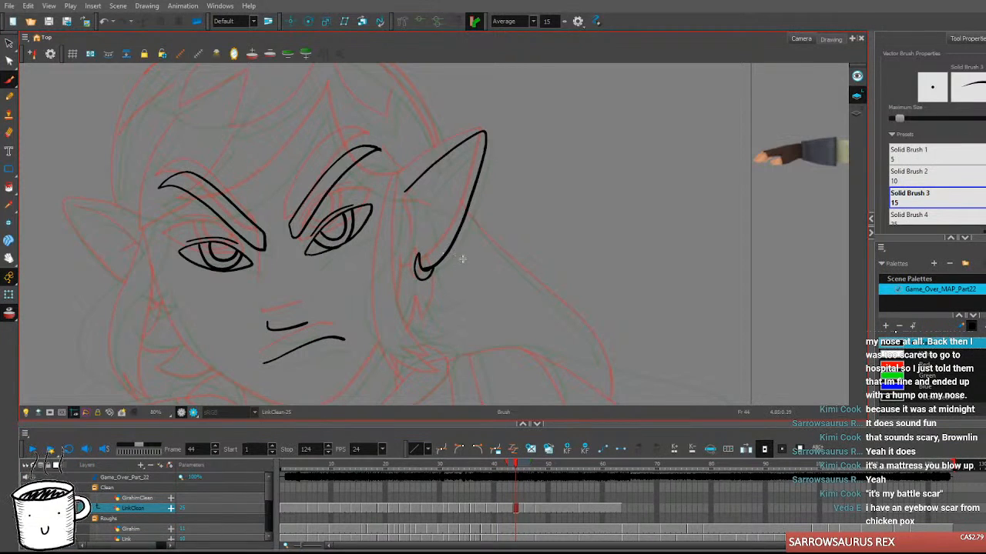
{"action": "key", "text": "comma"}
{"action": "key", "text": "period"}
{"action": "key", "text": "comma"}
{"action": "key", "text": "period"}
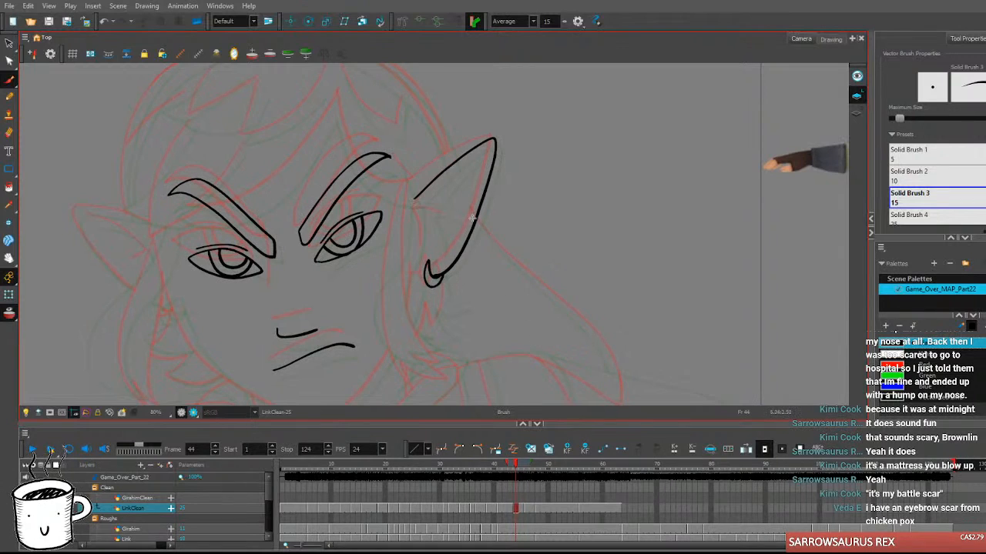
Ink the inner fold lines of the right-hand ear on frame 44 and compare them with the previous drawing.
{"action": "mouse_move", "coordinate": [472, 161]}
{"action": "left_mouse_down"}
{"action": "mouse_move", "coordinate": [428, 212]}
{"action": "mouse_move", "coordinate": [434, 246]}
{"action": "left_mouse_up"}
{"action": "left_click_drag", "start_coordinate": [429, 211], "coordinate": [447, 220]}
{"action": "key", "text": "comma"}
{"action": "key", "text": "period"}
{"action": "key", "text": "comma"}
{"action": "key", "text": "period"}
{"action": "key", "text": "comma"}
{"action": "key", "text": "period"}
Try to ink the fringe lock curving from the parting over the right-hand eyebrow to the ear on frame 44.
{"action": "left_click_drag", "start_coordinate": [492, 363], "coordinate": [521, 309]}
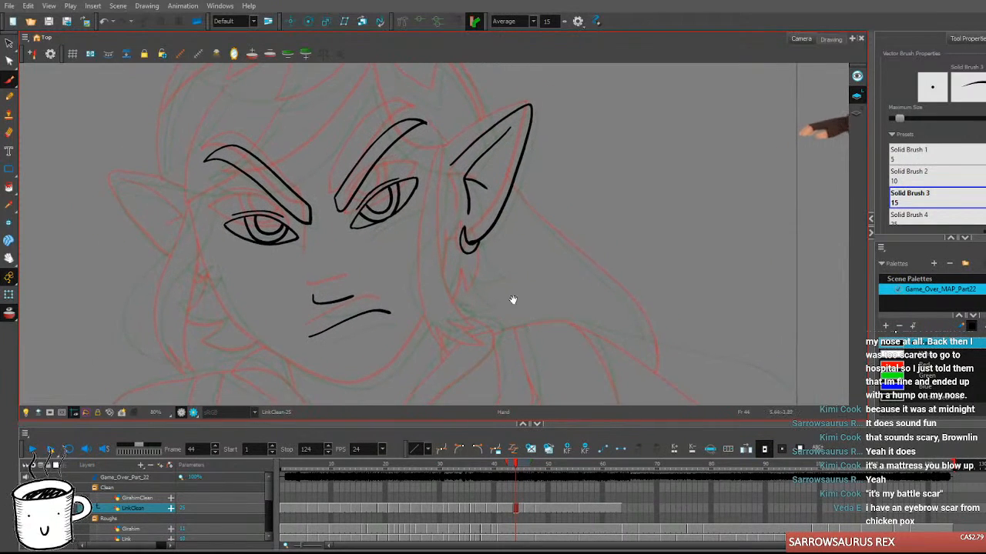
{"action": "left_click_drag", "start_coordinate": [451, 159], "coordinate": [413, 176]}
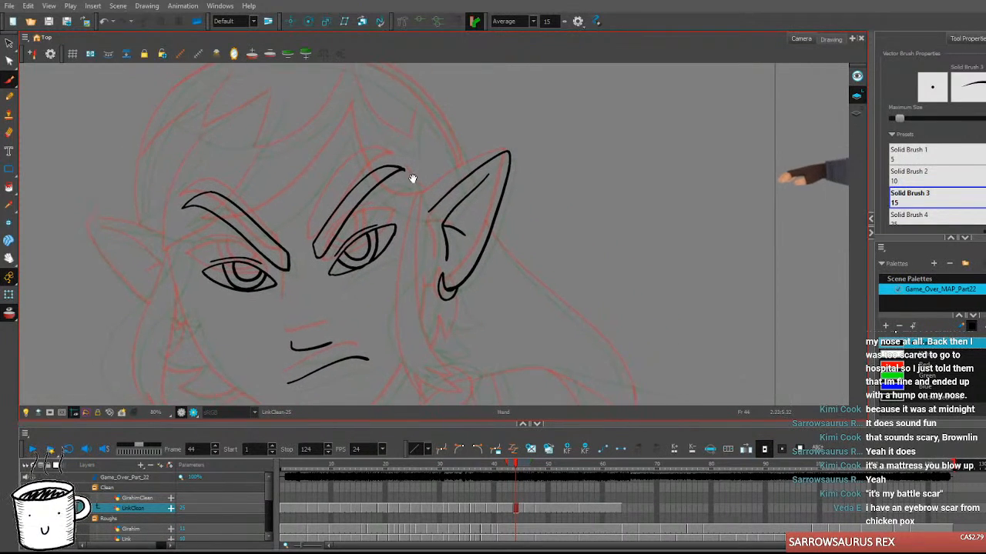
{"action": "mouse_move", "coordinate": [352, 118]}
{"action": "left_mouse_down"}
{"action": "mouse_move", "coordinate": [375, 188]}
{"action": "mouse_move", "coordinate": [432, 215]}
{"action": "left_mouse_up"}
{"action": "key", "text": "ctrl+z"}
{"action": "mouse_move", "coordinate": [352, 118]}
{"action": "left_mouse_down"}
{"action": "mouse_move", "coordinate": [369, 183]}
{"action": "mouse_move", "coordinate": [432, 208]}
{"action": "left_mouse_up"}
{"action": "key", "text": "period"}
{"action": "key", "text": "period"}
{"action": "key", "text": "comma"}
{"action": "key", "text": "comma"}
{"action": "key", "text": "comma"}
{"action": "key", "text": "period"}
{"action": "key", "text": "period"}
{"action": "key", "text": "period"}
{"action": "key", "text": "comma"}
{"action": "key", "text": "comma"}
{"action": "key", "text": "comma"}
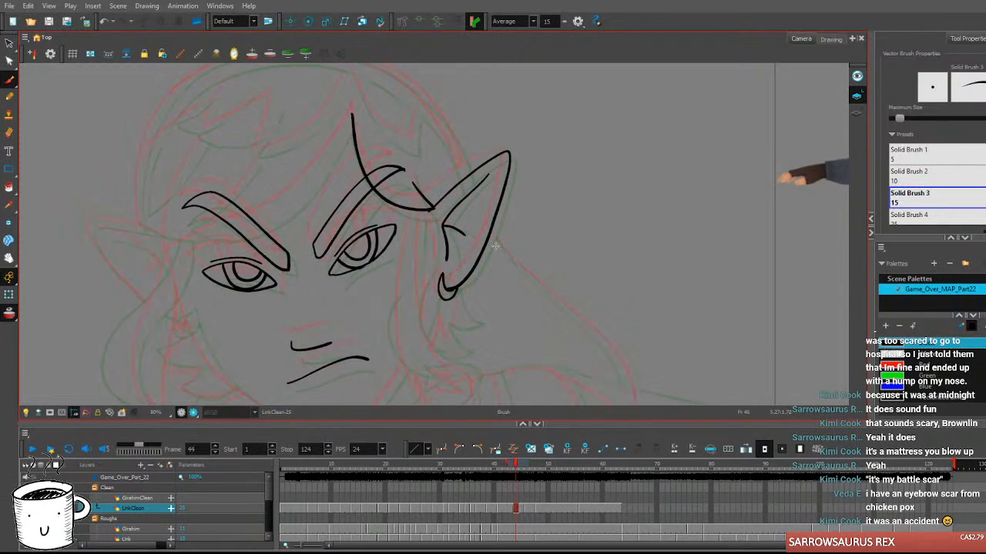
{"action": "key", "text": "period"}
{"action": "key", "text": "ctrl+z"}
{"action": "key", "text": "ctrl+z"}
Ink the fringe lock from the parting to the right-hand ear with its short upper edge on frame 44.
{"action": "mouse_move", "coordinate": [350, 120]}
{"action": "left_mouse_down"}
{"action": "mouse_move", "coordinate": [388, 210]}
{"action": "mouse_move", "coordinate": [436, 219]}
{"action": "mouse_move", "coordinate": [420, 171]}
{"action": "left_mouse_up"}
{"action": "key", "text": "comma"}
{"action": "key", "text": "period"}
{"action": "key", "text": "comma"}
{"action": "key", "text": "period"}
{"action": "key", "text": "comma"}
{"action": "key", "text": "period"}
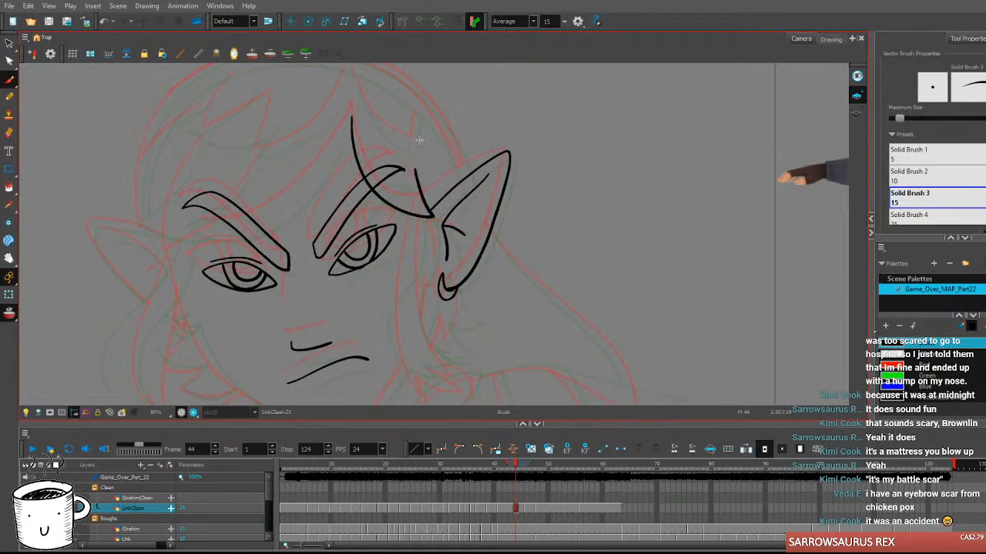
Ink the long wavy side lock with jagged tips in front of the right-hand ear on frame 44.
{"action": "mouse_move", "coordinate": [464, 222]}
{"action": "left_mouse_down"}
{"action": "mouse_move", "coordinate": [403, 185]}
{"action": "mouse_move", "coordinate": [371, 251]}
{"action": "mouse_move", "coordinate": [372, 291]}
{"action": "mouse_move", "coordinate": [408, 324]}
{"action": "left_mouse_up"}
{"action": "key", "text": "ctrl+z"}
{"action": "mouse_move", "coordinate": [400, 155]}
{"action": "left_mouse_down"}
{"action": "mouse_move", "coordinate": [399, 197]}
{"action": "mouse_move", "coordinate": [370, 271]}
{"action": "mouse_move", "coordinate": [386, 314]}
{"action": "mouse_move", "coordinate": [408, 325]}
{"action": "left_mouse_up"}
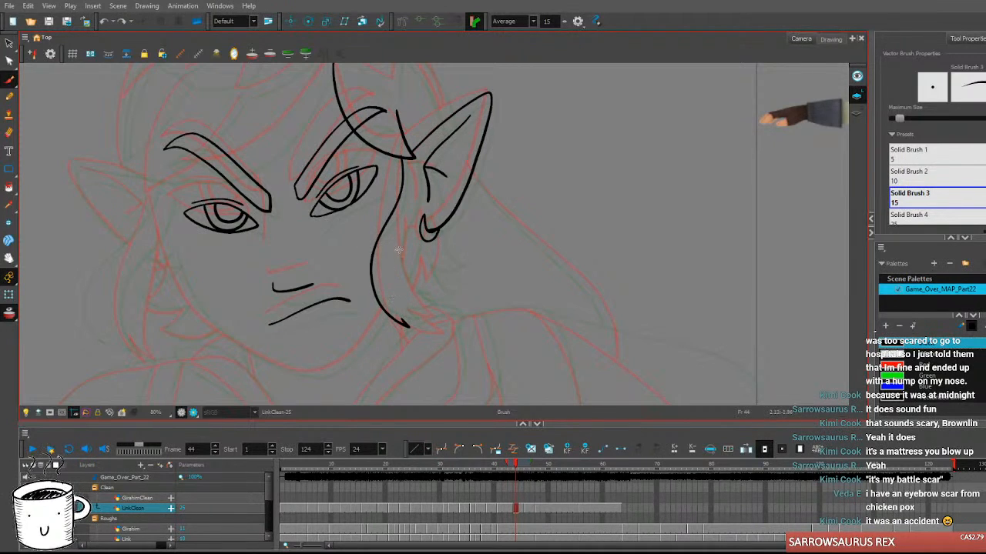
{"action": "mouse_move", "coordinate": [414, 162]}
{"action": "left_mouse_down"}
{"action": "mouse_move", "coordinate": [399, 265]}
{"action": "mouse_move", "coordinate": [434, 303]}
{"action": "mouse_move", "coordinate": [402, 321]}
{"action": "mouse_move", "coordinate": [432, 319]}
{"action": "mouse_move", "coordinate": [419, 302]}
{"action": "mouse_move", "coordinate": [444, 337]}
{"action": "mouse_move", "coordinate": [469, 335]}
{"action": "left_mouse_up"}
Check the wavy side lock against the surrounding frames and in playback.
{"action": "key", "text": "comma"}
{"action": "key", "text": "period"}
{"action": "key", "text": "period"}
{"action": "key", "text": "period"}
{"action": "key", "text": "comma"}
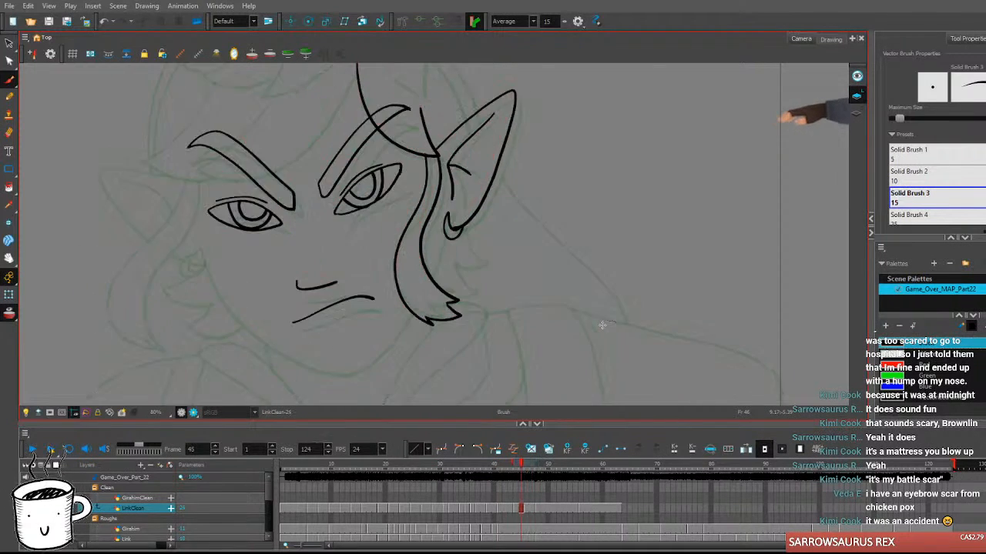
{"action": "key", "text": "comma"}
{"action": "key", "text": "comma"}
{"action": "key", "text": "comma"}
{"action": "key", "text": "comma"}
{"action": "key", "text": "comma"}
{"action": "key", "text": "period"}
{"action": "left_click", "coordinate": [30, 452]}
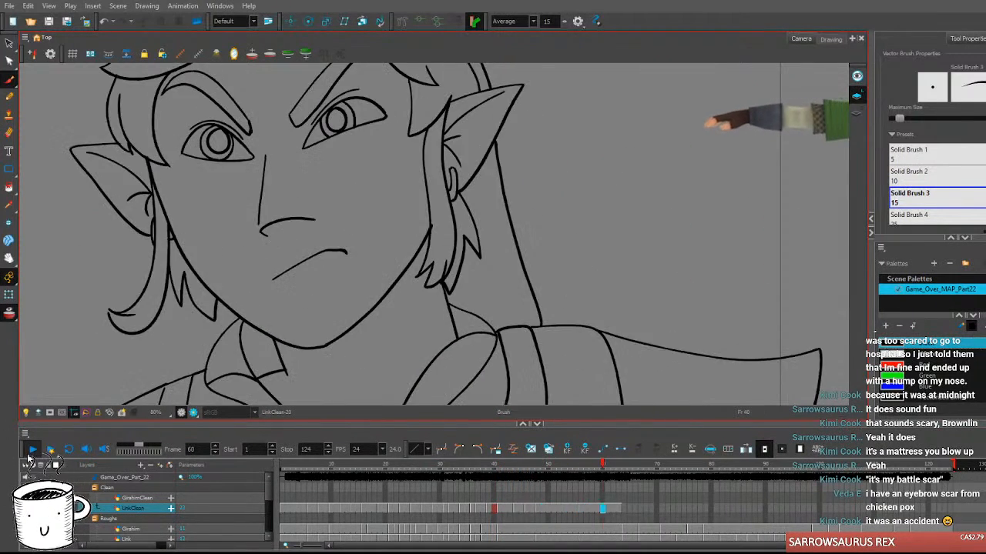
Ink the central fringe lock sweeping from the parting across the left-hand eyebrow on frame 44 and compare it with the neighbouring drawings.
{"action": "left_click", "coordinate": [515, 510]}
{"action": "key", "text": "space"}
{"action": "mouse_move", "coordinate": [505, 304]}
{"action": "left_mouse_down"}
{"action": "mouse_move", "coordinate": [583, 301]}
{"action": "mouse_move", "coordinate": [623, 345]}
{"action": "mouse_move", "coordinate": [566, 370]}
{"action": "left_mouse_up"}
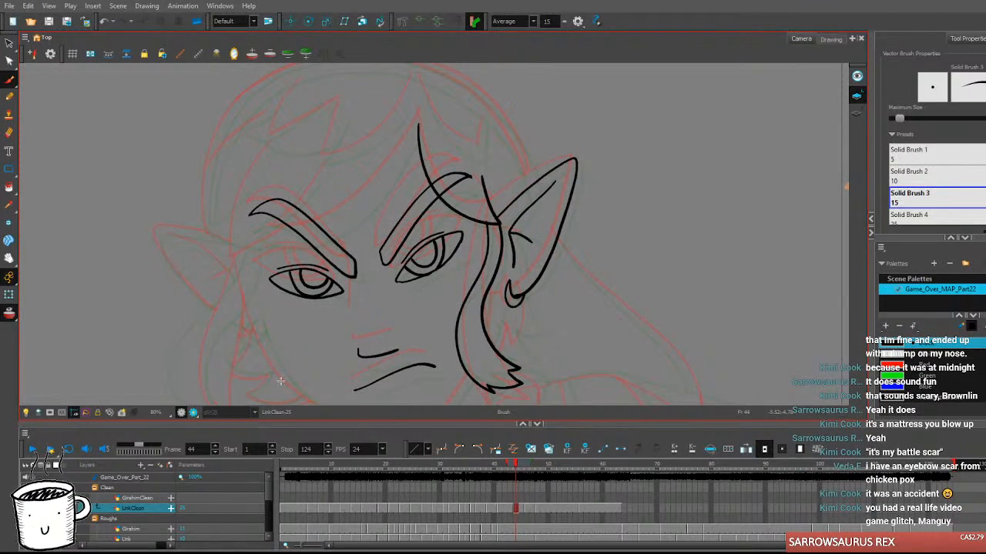
{"action": "mouse_move", "coordinate": [416, 127]}
{"action": "left_mouse_down"}
{"action": "mouse_move", "coordinate": [356, 219]}
{"action": "mouse_move", "coordinate": [263, 233]}
{"action": "mouse_move", "coordinate": [319, 176]}
{"action": "left_mouse_up"}
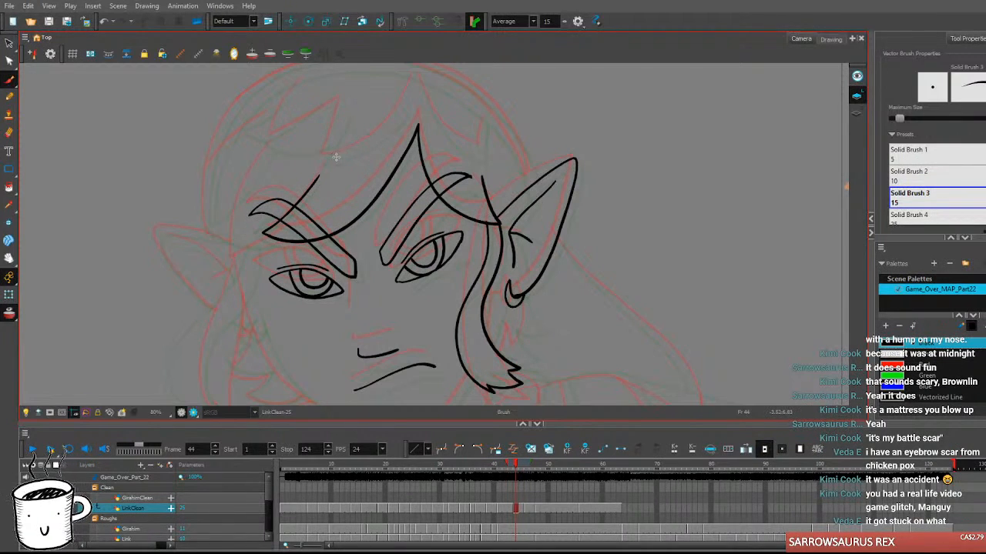
{"action": "key", "text": "period"}
{"action": "key", "text": "comma"}
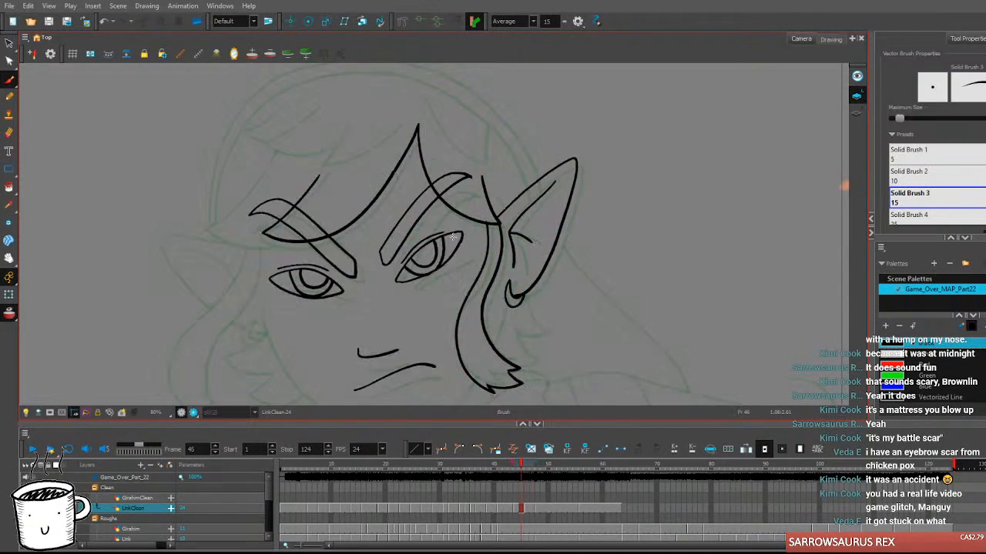
{"action": "key", "text": "comma"}
{"action": "key", "text": "period"}
Redraw the pointed tip and rising back edge of the central fringe lock on frame 44 and compare it with the neighbouring drawings.
{"action": "left_click_drag", "start_coordinate": [437, 257], "coordinate": [449, 269]}
{"action": "key", "text": "ctrl+z"}
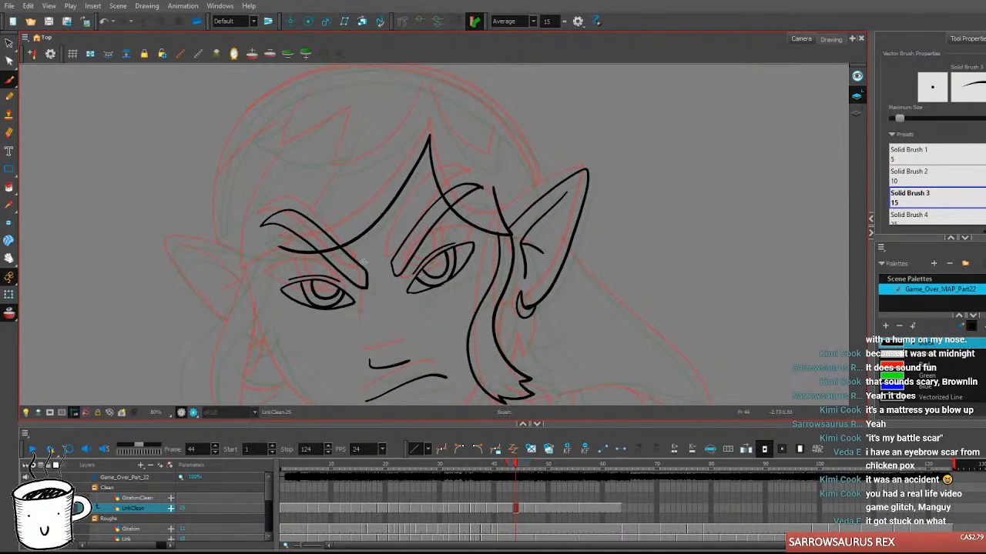
{"action": "mouse_move", "coordinate": [281, 245]}
{"action": "left_mouse_down"}
{"action": "mouse_move", "coordinate": [344, 174]}
{"action": "mouse_move", "coordinate": [278, 245]}
{"action": "left_mouse_up"}
{"action": "key", "text": "ctrl+z"}
{"action": "key", "text": "ctrl+z"}
{"action": "left_click_drag", "start_coordinate": [336, 180], "coordinate": [276, 245]}
{"action": "key", "text": "period"}
{"action": "key", "text": "period"}
{"action": "key", "text": "comma"}
{"action": "key", "text": "comma"}
{"action": "key", "text": "comma"}
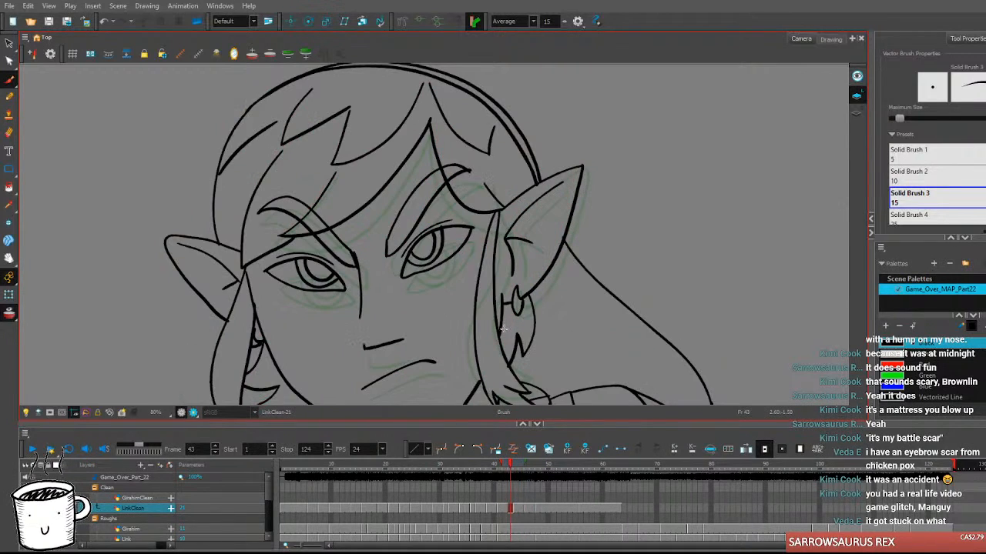
{"action": "key", "text": "period"}
Ink the outer fringe lock ending in a point above the left-hand ear on frame 44 and check it against the neighbouring drawings.
{"action": "mouse_move", "coordinate": [528, 323]}
{"action": "left_mouse_down"}
{"action": "mouse_move", "coordinate": [552, 310]}
{"action": "mouse_move", "coordinate": [537, 327]}
{"action": "left_mouse_up"}
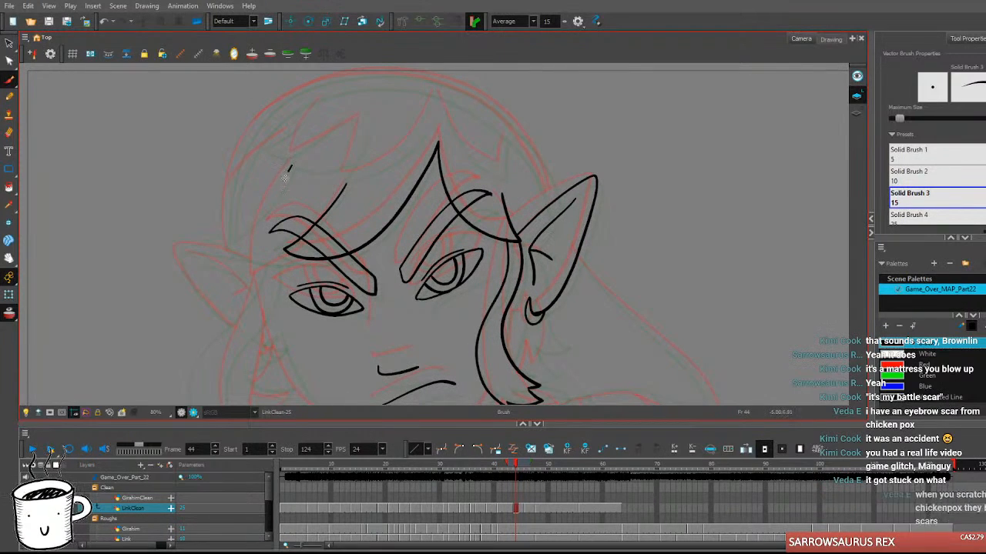
{"action": "mouse_move", "coordinate": [291, 163]}
{"action": "left_mouse_down"}
{"action": "mouse_move", "coordinate": [231, 258]}
{"action": "mouse_move", "coordinate": [301, 258]}
{"action": "left_mouse_up"}
{"action": "key", "text": "period"}
{"action": "key", "text": "period"}
{"action": "key", "text": "period"}
{"action": "key", "text": "period"}
{"action": "key", "text": "period"}
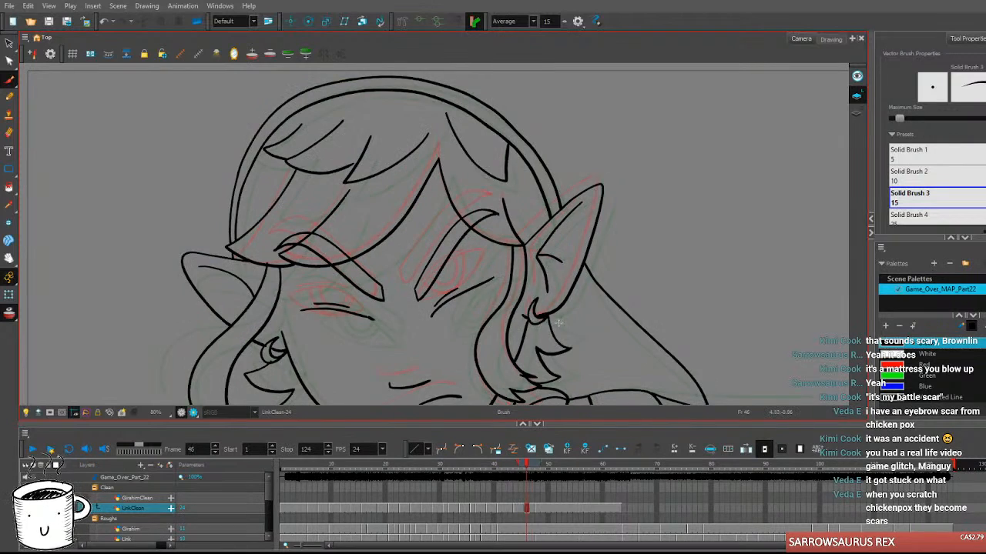
{"action": "key", "text": "comma"}
{"action": "key", "text": "comma"}
{"action": "key", "text": "comma"}
{"action": "key", "text": "comma"}
{"action": "key", "text": "comma"}
{"action": "key", "text": "comma"}
{"action": "key", "text": "period"}
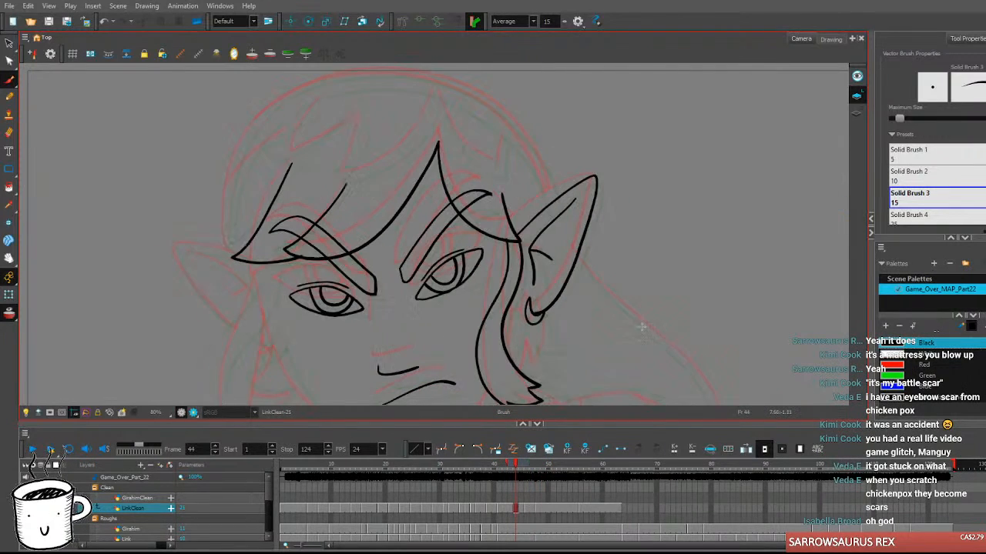
Ink the upper hair tuft strokes above the fringe on frame 44, undoing the unwanted strokes.
{"action": "mouse_move", "coordinate": [422, 130]}
{"action": "left_mouse_down"}
{"action": "mouse_move", "coordinate": [393, 171]}
{"action": "mouse_move", "coordinate": [331, 203]}
{"action": "mouse_move", "coordinate": [354, 158]}
{"action": "left_mouse_up"}
{"action": "mouse_move", "coordinate": [309, 120]}
{"action": "left_mouse_down"}
{"action": "mouse_move", "coordinate": [231, 189]}
{"action": "mouse_move", "coordinate": [282, 174]}
{"action": "left_mouse_up"}
{"action": "key", "text": "ctrl+z"}
{"action": "key", "text": "comma"}
{"action": "key", "text": "period"}
{"action": "mouse_move", "coordinate": [318, 133]}
{"action": "left_mouse_down"}
{"action": "mouse_move", "coordinate": [289, 186]}
{"action": "mouse_move", "coordinate": [352, 158]}
{"action": "mouse_move", "coordinate": [273, 182]}
{"action": "mouse_move", "coordinate": [348, 157]}
{"action": "left_mouse_up"}
{"action": "key", "text": "ctrl+z"}
{"action": "key", "text": "ctrl+z"}
Flip through the drawings around frame 44 to compare the fringe, ears and face across the head turn.
{"action": "key", "text": "comma"}
{"action": "key", "text": "period"}
{"action": "key", "text": "period"}
{"action": "key", "text": "period"}
{"action": "key", "text": "period"}
{"action": "key", "text": "comma"}
{"action": "key", "text": "comma"}
{"action": "key", "text": "comma"}
{"action": "key", "text": "comma"}
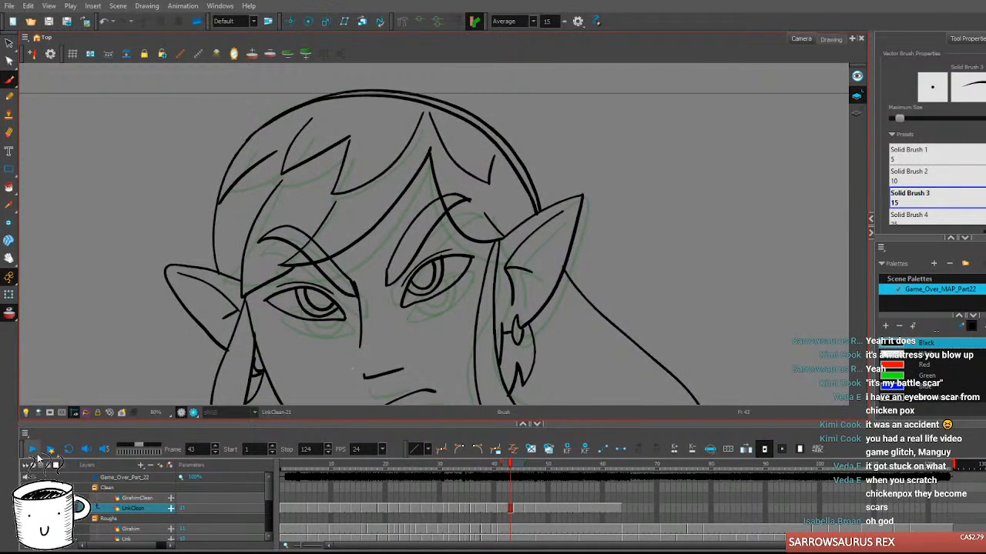
Play back the animation from its beginning to review the motion and return to frame 44.
{"action": "left_click", "coordinate": [33, 450]}
{"action": "left_click", "coordinate": [500, 467]}
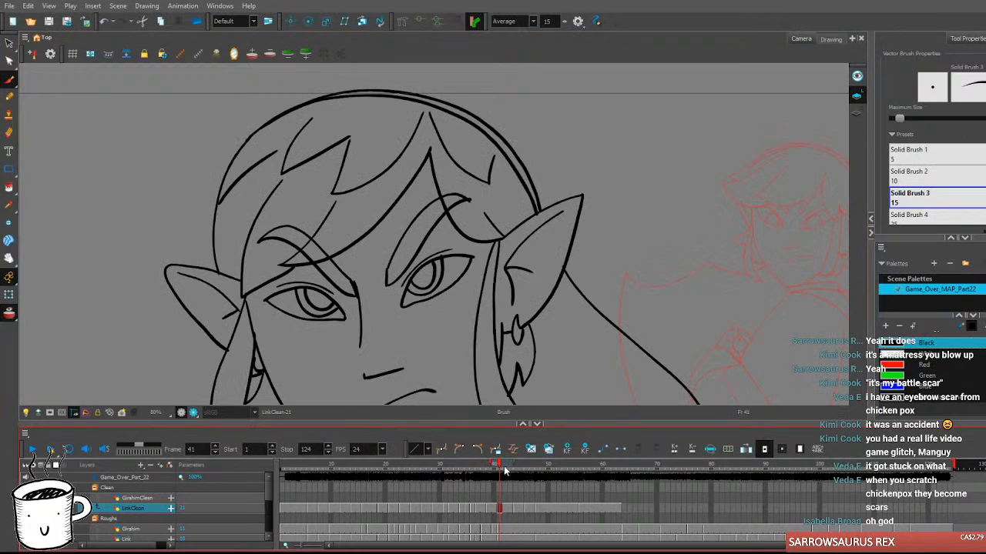
{"action": "scroll", "coordinate": [620, 375], "scroll_direction": "down", "scroll_amount": 4}
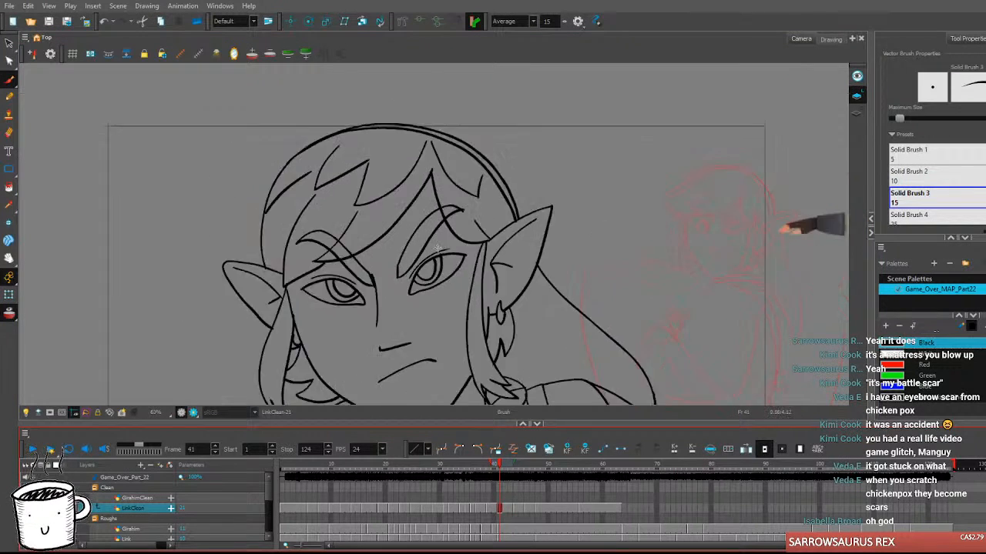
{"action": "left_click", "coordinate": [287, 466]}
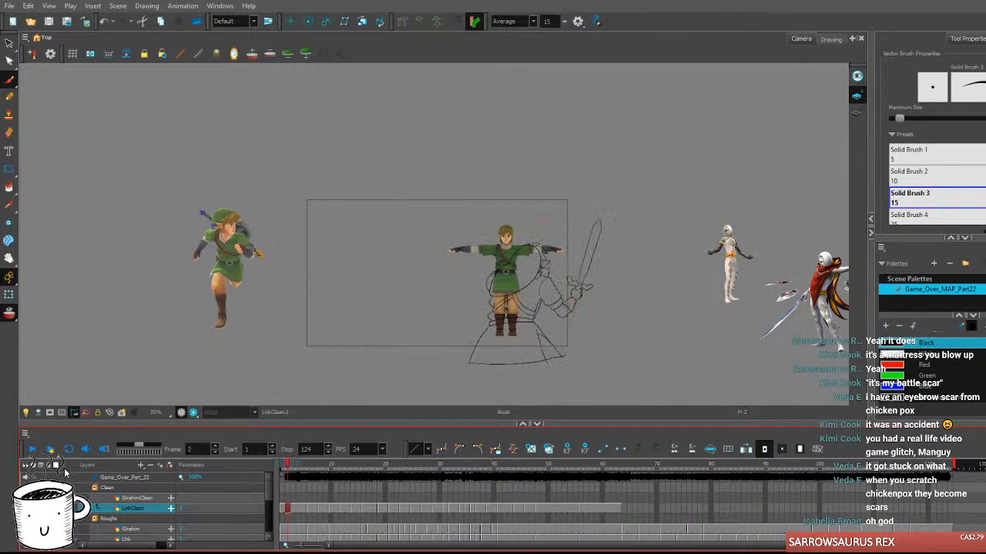
{"action": "left_click", "coordinate": [32, 450]}
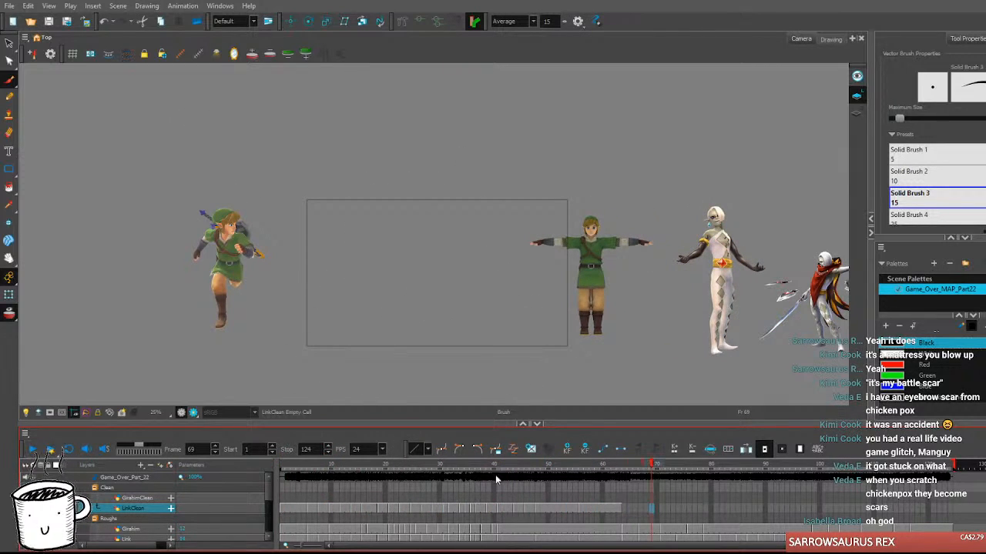
{"action": "left_click", "coordinate": [33, 451]}
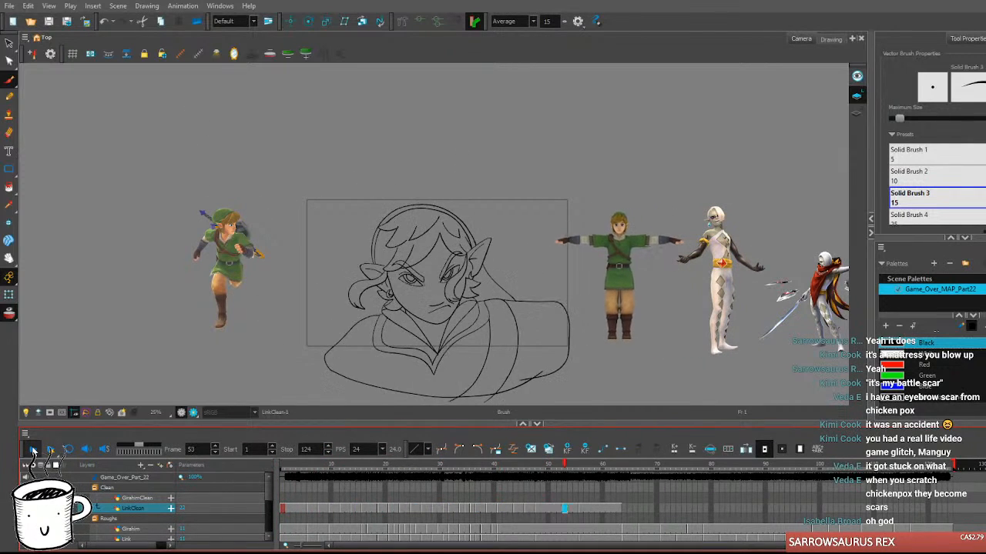
{"action": "left_click", "coordinate": [510, 467]}
{"action": "mouse_move", "coordinate": [510, 467]}
{"action": "left_mouse_down"}
{"action": "mouse_move", "coordinate": [545, 467]}
{"action": "mouse_move", "coordinate": [497, 468]}
{"action": "mouse_move", "coordinate": [517, 472]}
{"action": "left_mouse_up"}
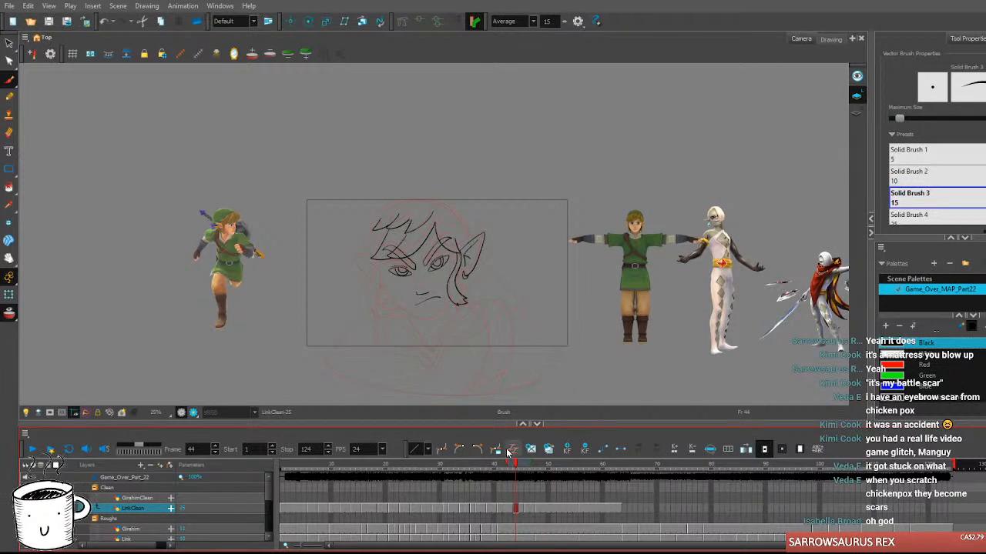
Ink the outer and inner edges of the left-hand side lock, curving down to a point below the ear on frame 44.
{"action": "scroll", "coordinate": [425, 253], "scroll_direction": "up", "scroll_amount": 3}
{"action": "mouse_move", "coordinate": [428, 343]}
{"action": "left_mouse_down"}
{"action": "mouse_move", "coordinate": [401, 264]}
{"action": "mouse_move", "coordinate": [384, 255]}
{"action": "left_mouse_up"}
{"action": "left_click_drag", "start_coordinate": [326, 206], "coordinate": [341, 225]}
{"action": "mouse_move", "coordinate": [282, 204]}
{"action": "left_mouse_down"}
{"action": "mouse_move", "coordinate": [236, 281]}
{"action": "mouse_move", "coordinate": [232, 311]}
{"action": "mouse_move", "coordinate": [255, 336]}
{"action": "left_mouse_up"}
{"action": "key", "text": "ctrl+z"}
{"action": "left_click_drag", "start_coordinate": [282, 202], "coordinate": [234, 301]}
{"action": "key", "text": "ctrl+z"}
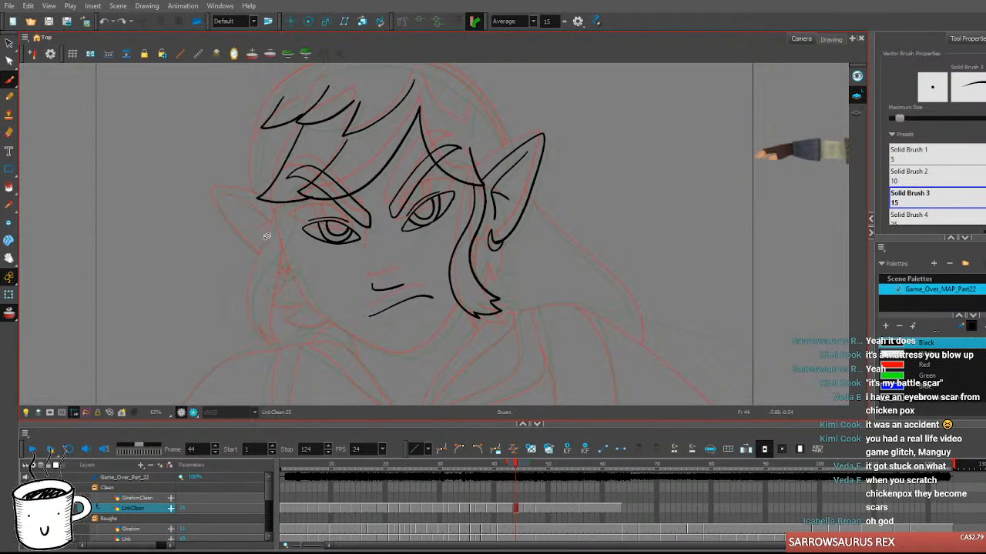
{"action": "mouse_move", "coordinate": [281, 203]}
{"action": "left_mouse_down"}
{"action": "mouse_move", "coordinate": [233, 301]}
{"action": "mouse_move", "coordinate": [245, 331]}
{"action": "mouse_move", "coordinate": [266, 344]}
{"action": "left_mouse_up"}
{"action": "key", "text": "ctrl+z"}
{"action": "mouse_move", "coordinate": [282, 202]}
{"action": "left_mouse_down"}
{"action": "mouse_move", "coordinate": [232, 308]}
{"action": "mouse_move", "coordinate": [263, 341]}
{"action": "left_mouse_up"}
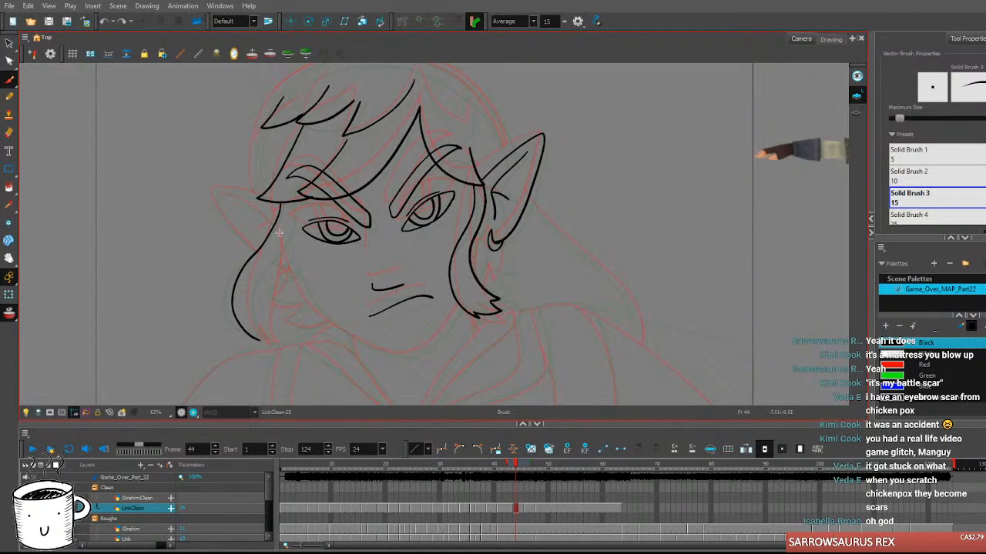
{"action": "mouse_move", "coordinate": [291, 199]}
{"action": "left_mouse_down"}
{"action": "mouse_move", "coordinate": [261, 302]}
{"action": "mouse_move", "coordinate": [272, 341]}
{"action": "left_mouse_up"}
Compare the left-hand side lock on frame 44 with the neighbouring drawings.
{"action": "key", "text": "comma"}
{"action": "key", "text": "period"}
{"action": "key", "text": "period"}
{"action": "key", "text": "period"}
{"action": "key", "text": "period"}
{"action": "key", "text": "comma"}
{"action": "key", "text": "comma"}
{"action": "key", "text": "comma"}
{"action": "key", "text": "comma"}
{"action": "key", "text": "period"}
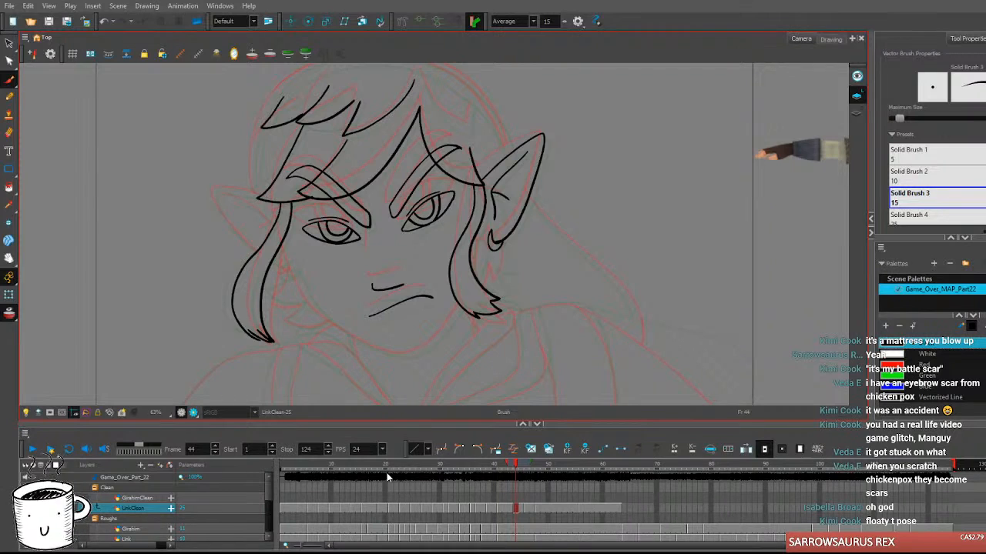
Ink the short line from the right-hand earring down behind the side lock on frame 44 and compare it with the neighbouring drawings.
{"action": "left_click_drag", "start_coordinate": [534, 321], "coordinate": [571, 356]}
{"action": "key", "text": "ctrl+z"}
{"action": "mouse_move", "coordinate": [629, 328]}
{"action": "left_mouse_down"}
{"action": "mouse_move", "coordinate": [567, 319]}
{"action": "mouse_move", "coordinate": [555, 306]}
{"action": "left_mouse_up"}
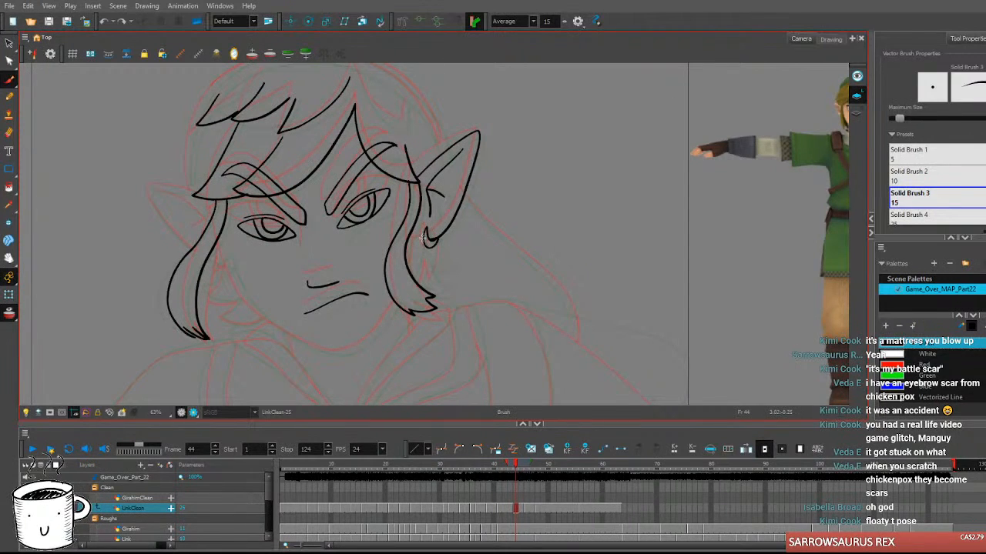
{"action": "left_click_drag", "start_coordinate": [420, 239], "coordinate": [409, 277]}
{"action": "left_click_drag", "start_coordinate": [473, 275], "coordinate": [456, 269]}
{"action": "key", "text": "comma"}
{"action": "key", "text": "period"}
{"action": "key", "text": "period"}
{"action": "key", "text": "period"}
{"action": "key", "text": "comma"}
{"action": "key", "text": "comma"}
{"action": "key", "text": "comma"}
{"action": "key", "text": "period"}
Ink the jawline and chin in one curve from the left-hand side lock to the right-hand side lock on frame 44.
{"action": "left_click_drag", "start_coordinate": [452, 291], "coordinate": [438, 292]}
{"action": "left_click_drag", "start_coordinate": [405, 346], "coordinate": [367, 299]}
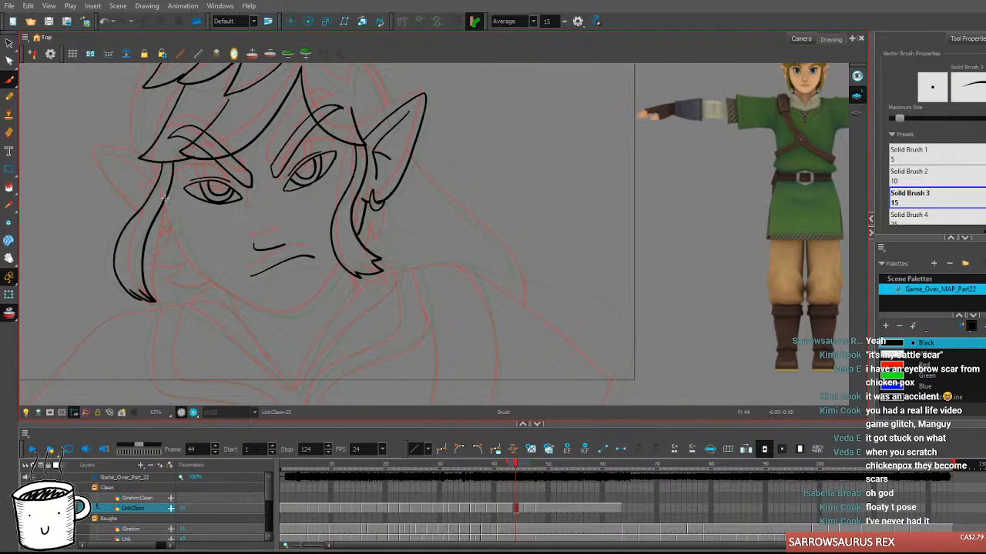
{"action": "mouse_move", "coordinate": [168, 206]}
{"action": "left_mouse_down"}
{"action": "mouse_move", "coordinate": [199, 273]}
{"action": "mouse_move", "coordinate": [228, 296]}
{"action": "mouse_move", "coordinate": [299, 316]}
{"action": "left_mouse_up"}
{"action": "key", "text": "ctrl+z"}
{"action": "mouse_move", "coordinate": [171, 219]}
{"action": "left_mouse_down"}
{"action": "mouse_move", "coordinate": [208, 285]}
{"action": "mouse_move", "coordinate": [260, 315]}
{"action": "mouse_move", "coordinate": [312, 306]}
{"action": "mouse_move", "coordinate": [344, 267]}
{"action": "mouse_move", "coordinate": [462, 298]}
{"action": "left_mouse_up"}
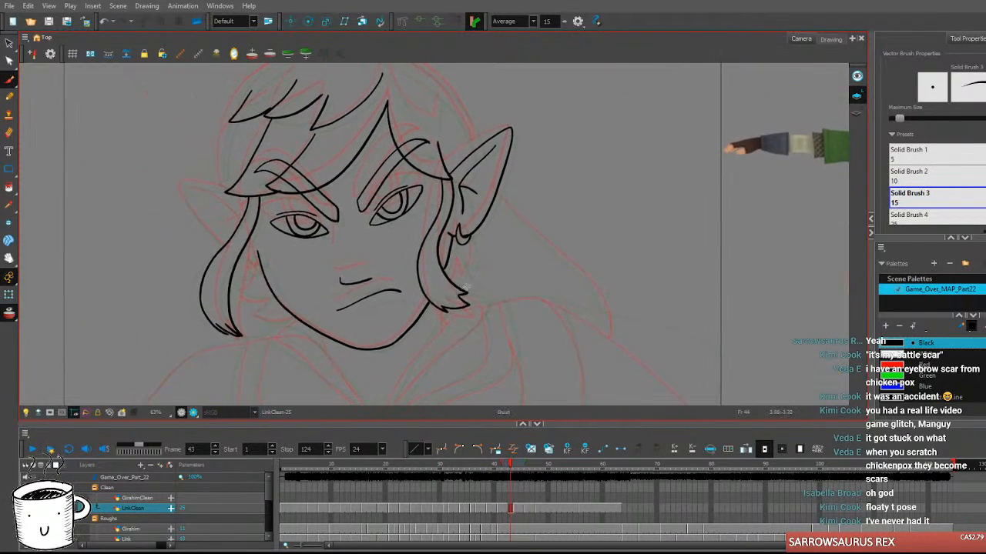
Ink the outline of the left-hand pointed ear on frame 44 and check it against the next drawing.
{"action": "mouse_move", "coordinate": [244, 203]}
{"action": "left_mouse_down"}
{"action": "mouse_move", "coordinate": [255, 200]}
{"action": "mouse_move", "coordinate": [209, 193]}
{"action": "mouse_move", "coordinate": [203, 218]}
{"action": "mouse_move", "coordinate": [239, 251]}
{"action": "left_mouse_up"}
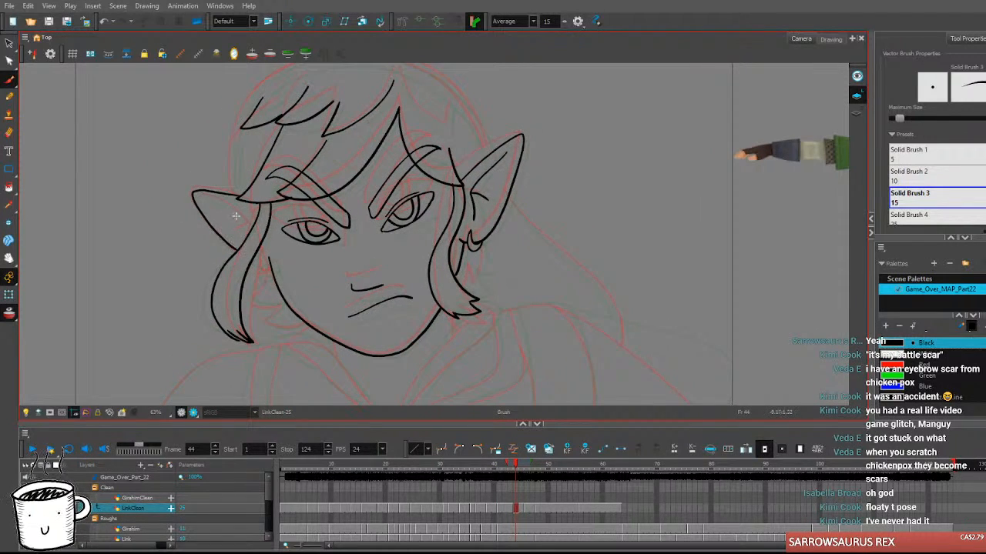
{"action": "key", "text": "period"}
{"action": "key", "text": "comma"}
{"action": "key", "text": "period"}
{"action": "key", "text": "comma"}
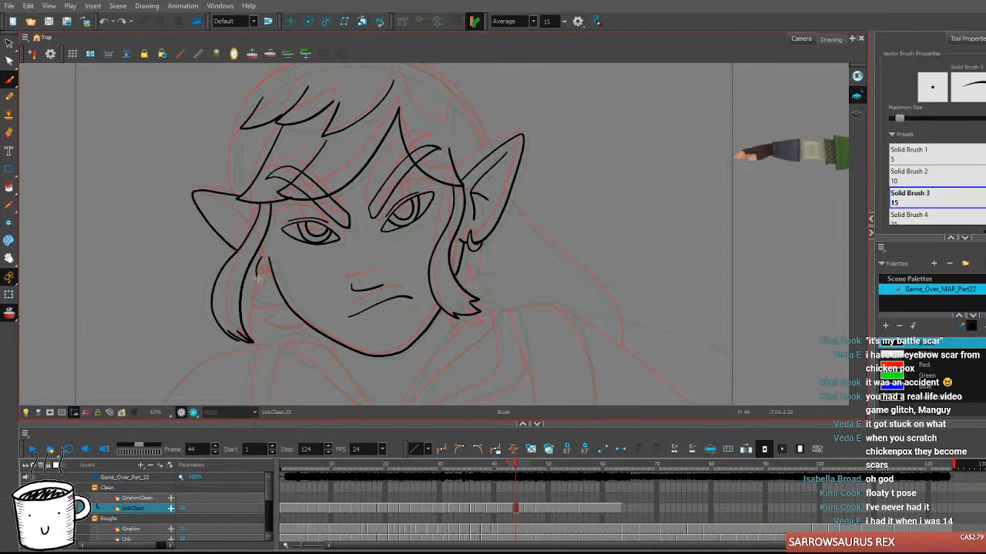
Ink the hoop earring beside the left-hand side lock on frame 44 and compare it with the following drawings.
{"action": "left_click_drag", "start_coordinate": [260, 256], "coordinate": [265, 276]}
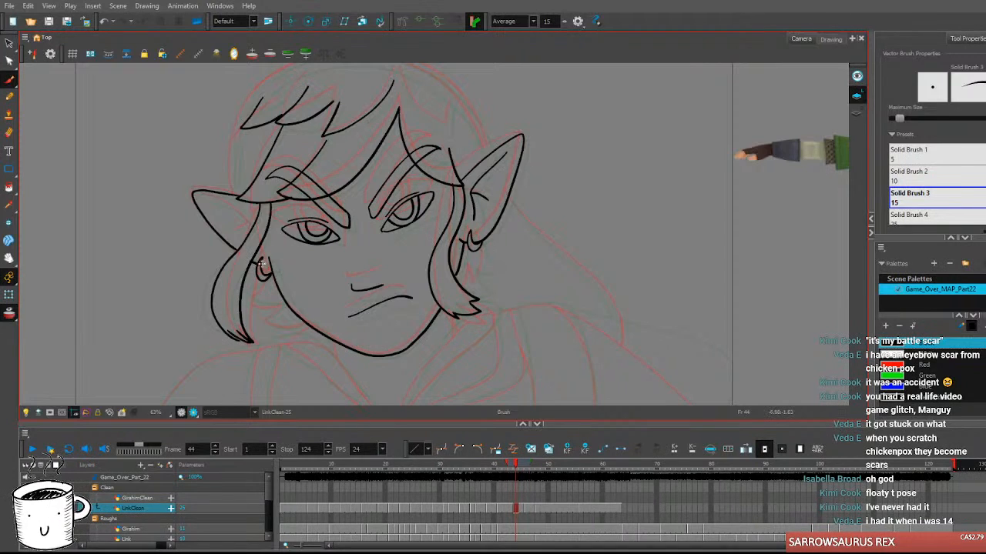
{"action": "key", "text": "period"}
{"action": "key", "text": "comma"}
{"action": "key", "text": "period"}
{"action": "key", "text": "period"}
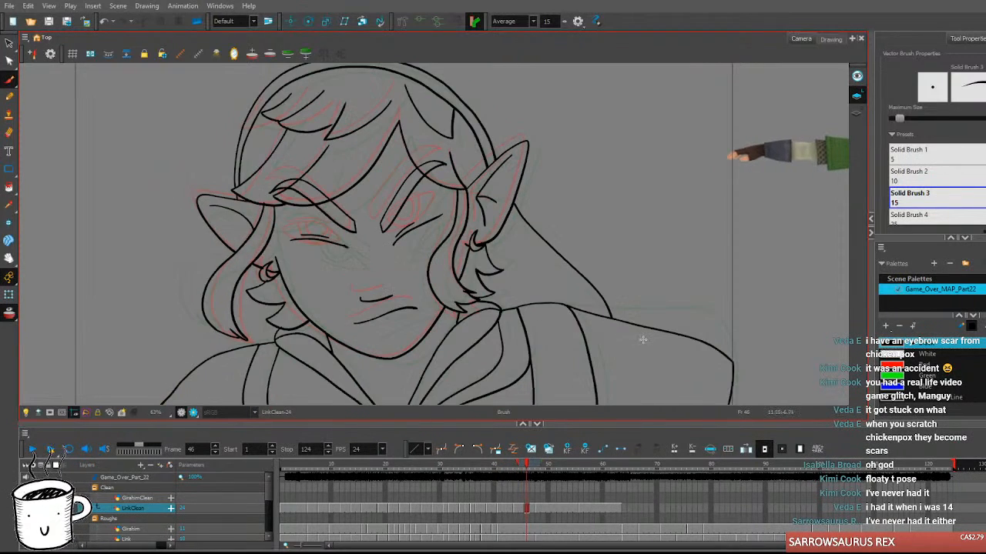
{"action": "key", "text": "comma"}
{"action": "key", "text": "comma"}
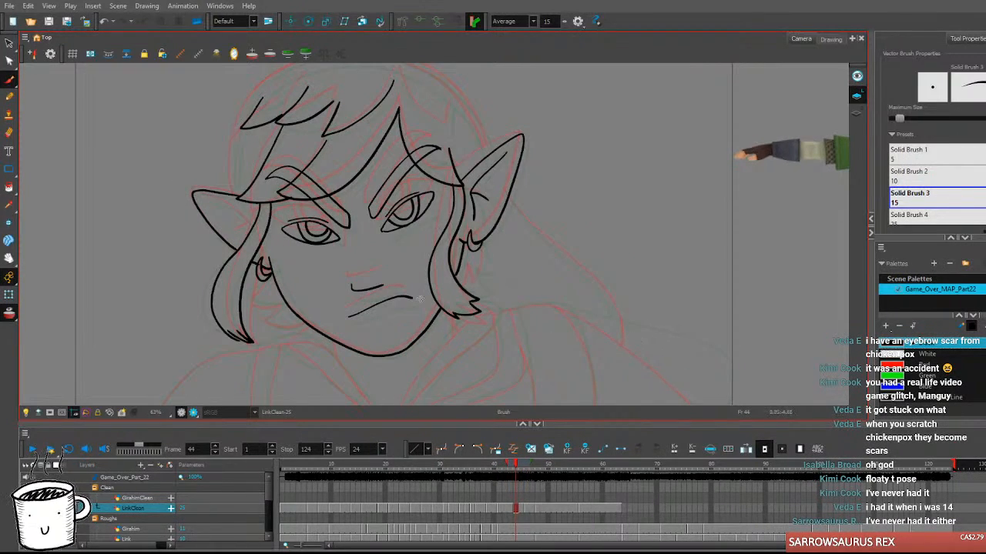
Ink the inner fold line of the left-hand ear on frame 44 and check it against the next drawing.
{"action": "left_click_drag", "start_coordinate": [202, 199], "coordinate": [254, 225]}
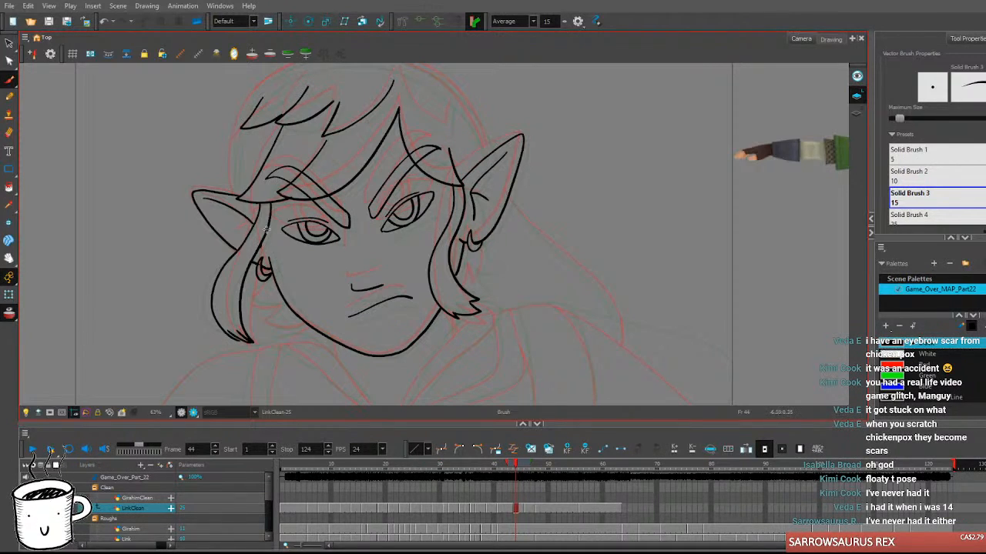
{"action": "key", "text": "period"}
{"action": "key", "text": "comma"}
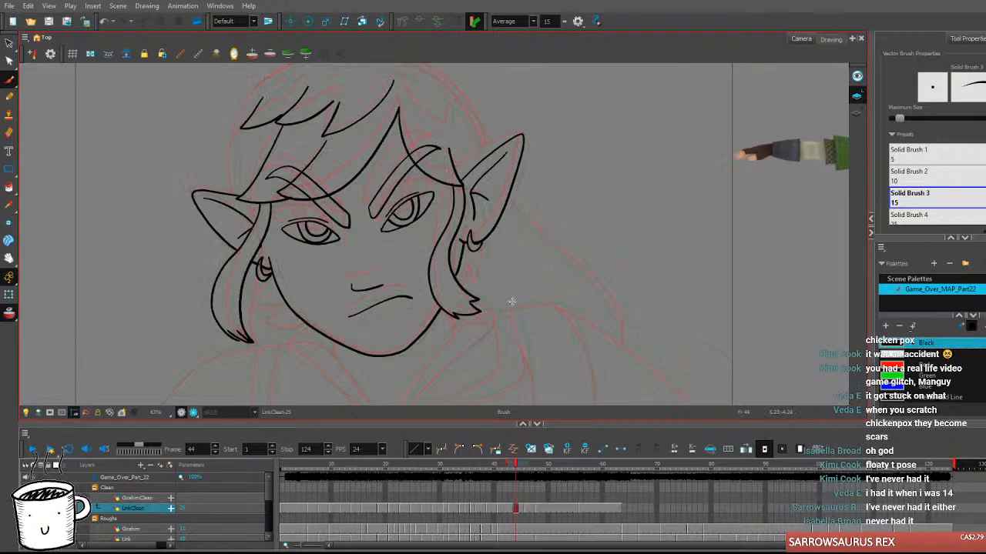
Flip between frame 44 and its neighbouring drawings to compare the ears, earrings and jawline.
{"action": "key", "text": "period"}
{"action": "key", "text": "comma"}
{"action": "key", "text": "comma"}
{"action": "key", "text": "period"}
{"action": "key", "text": "period"}
{"action": "key", "text": "comma"}
{"action": "key", "text": "period"}
{"action": "key", "text": "period"}
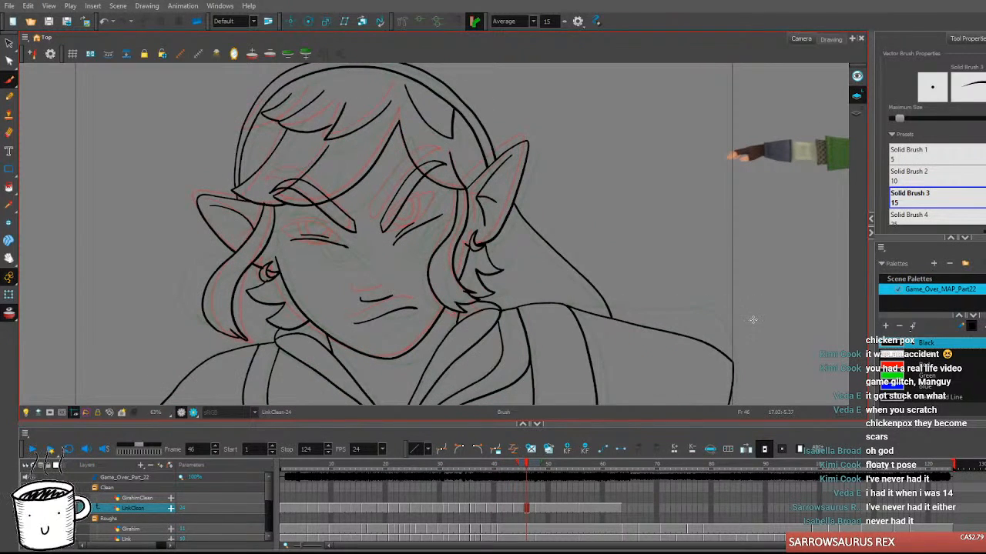
{"action": "key", "text": "comma"}
{"action": "key", "text": "comma"}
{"action": "key", "text": "comma"}
{"action": "key", "text": "period"}
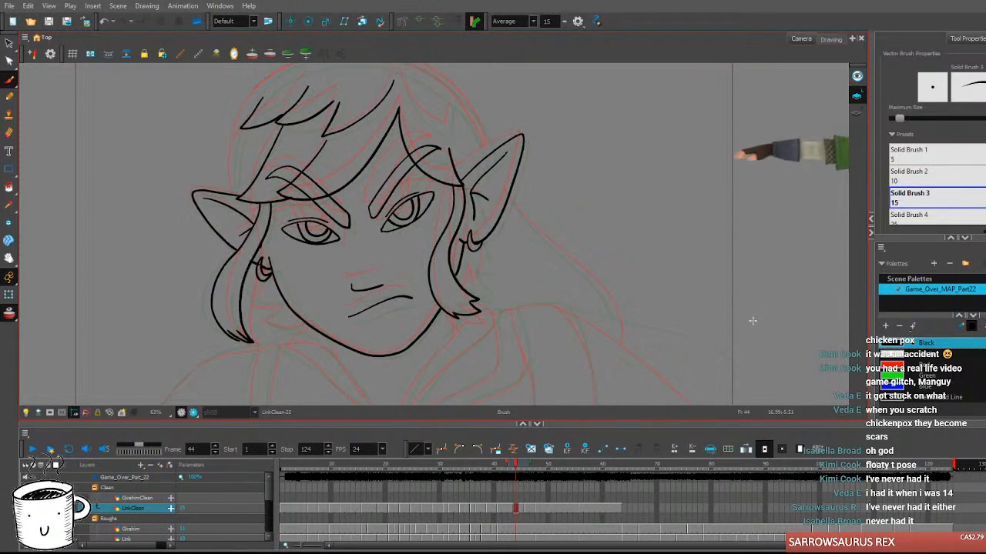
Ink the pointed upper hair tuft descending from the parting toward the right-hand ear on frame 44 and compare it with the neighbouring drawings.
{"action": "mouse_move", "coordinate": [610, 308]}
{"action": "left_mouse_down"}
{"action": "mouse_move", "coordinate": [583, 346]}
{"action": "mouse_move", "coordinate": [593, 368]}
{"action": "left_mouse_up"}
{"action": "left_click_drag", "start_coordinate": [387, 153], "coordinate": [434, 205]}
{"action": "key", "text": "period"}
{"action": "key", "text": "comma"}
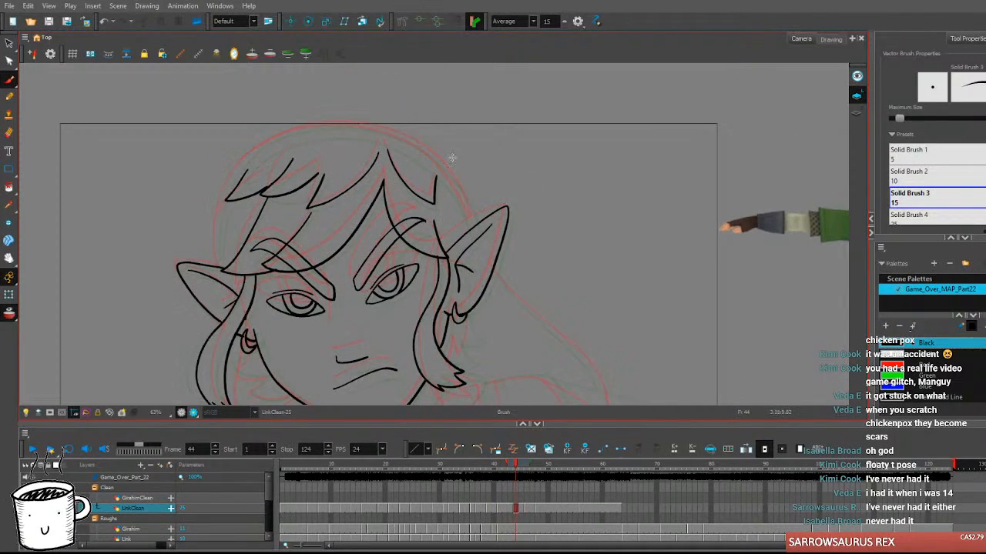
{"action": "key", "text": "period"}
{"action": "key", "text": "comma"}
{"action": "key", "text": "comma"}
{"action": "key", "text": "period"}
{"action": "left_click_drag", "start_coordinate": [424, 242], "coordinate": [455, 234]}
{"action": "left_click_drag", "start_coordinate": [248, 256], "coordinate": [260, 189]}
{"action": "key", "text": "ctrl+z"}
{"action": "mouse_move", "coordinate": [247, 260]}
{"action": "left_mouse_down"}
{"action": "mouse_move", "coordinate": [264, 175]}
{"action": "mouse_move", "coordinate": [296, 139]}
{"action": "mouse_move", "coordinate": [339, 121]}
{"action": "left_mouse_up"}
{"action": "key", "text": "ctrl+z"}
{"action": "mouse_move", "coordinate": [249, 258]}
{"action": "left_mouse_down"}
{"action": "mouse_move", "coordinate": [265, 167]}
{"action": "mouse_move", "coordinate": [331, 123]}
{"action": "mouse_move", "coordinate": [428, 126]}
{"action": "mouse_move", "coordinate": [502, 172]}
{"action": "left_mouse_up"}
{"action": "key", "text": "ctrl+z"}
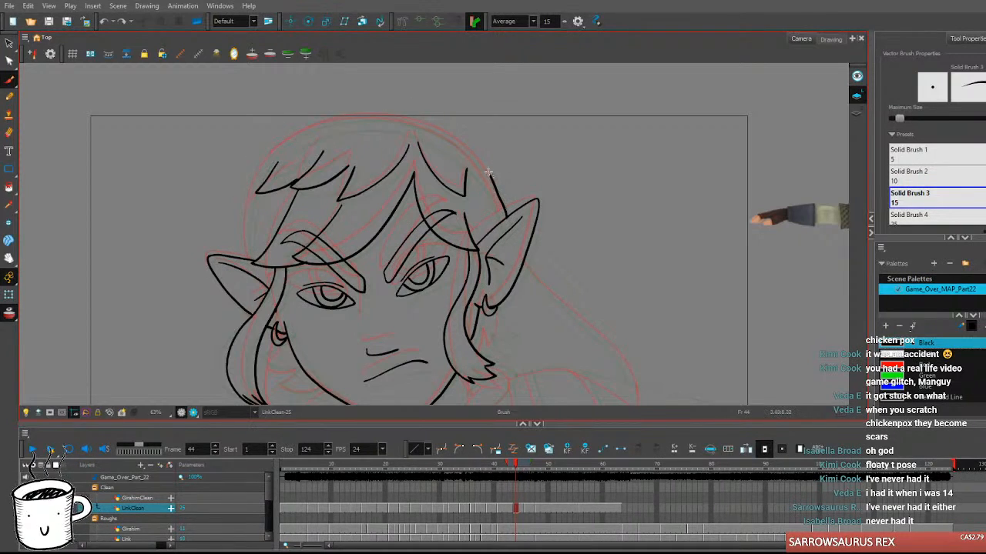
{"action": "mouse_move", "coordinate": [505, 217]}
{"action": "left_mouse_down"}
{"action": "mouse_move", "coordinate": [493, 178]}
{"action": "mouse_move", "coordinate": [453, 135]}
{"action": "mouse_move", "coordinate": [363, 113]}
{"action": "left_mouse_up"}
{"action": "key", "text": "ctrl+z"}
{"action": "mouse_move", "coordinate": [505, 214]}
{"action": "left_mouse_down"}
{"action": "mouse_move", "coordinate": [471, 156]}
{"action": "mouse_move", "coordinate": [419, 125]}
{"action": "mouse_move", "coordinate": [340, 125]}
{"action": "mouse_move", "coordinate": [269, 167]}
{"action": "mouse_move", "coordinate": [249, 262]}
{"action": "left_mouse_up"}
{"action": "key", "text": "ctrl+z"}
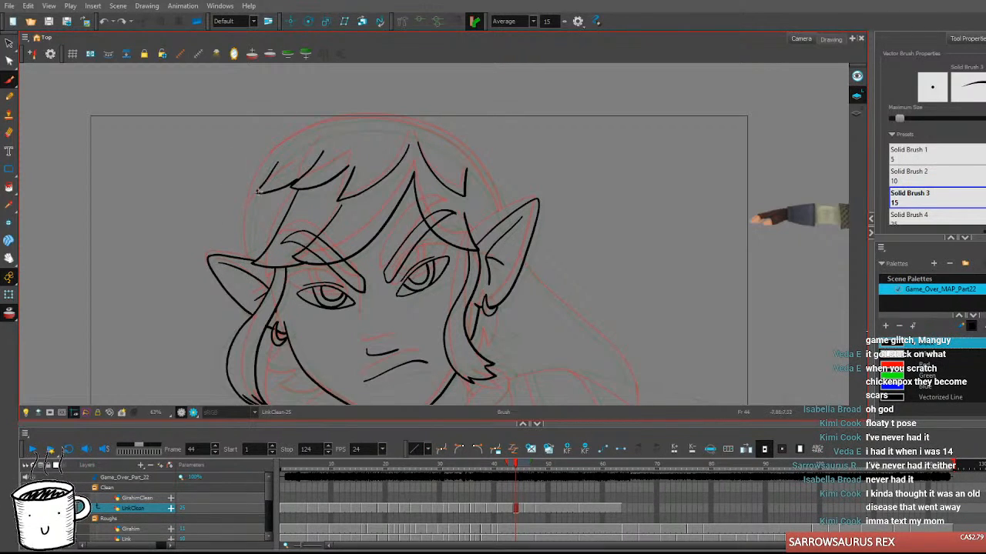
Ink the outer head outline arching from the left-hand ear over the crown to the right-hand ear on frame 44, undoing stray strokes.
{"action": "left_click_drag", "start_coordinate": [247, 260], "coordinate": [246, 218]}
{"action": "left_click_drag", "start_coordinate": [289, 145], "coordinate": [359, 121]}
{"action": "key", "text": "ctrl+z"}
{"action": "mouse_move", "coordinate": [248, 260]}
{"action": "left_mouse_down"}
{"action": "mouse_move", "coordinate": [264, 172]}
{"action": "mouse_move", "coordinate": [317, 128]}
{"action": "left_mouse_up"}
{"action": "key", "text": "ctrl+z"}
{"action": "mouse_move", "coordinate": [250, 260]}
{"action": "left_mouse_down"}
{"action": "mouse_move", "coordinate": [251, 200]}
{"action": "mouse_move", "coordinate": [317, 127]}
{"action": "mouse_move", "coordinate": [407, 123]}
{"action": "mouse_move", "coordinate": [458, 139]}
{"action": "left_mouse_up"}
{"action": "key", "text": "ctrl+z"}
{"action": "mouse_move", "coordinate": [302, 134]}
{"action": "left_mouse_down"}
{"action": "mouse_move", "coordinate": [424, 129]}
{"action": "mouse_move", "coordinate": [476, 164]}
{"action": "mouse_move", "coordinate": [511, 220]}
{"action": "left_mouse_up"}
{"action": "key", "text": "ctrl+z"}
{"action": "left_click_drag", "start_coordinate": [462, 150], "coordinate": [505, 215]}
{"action": "key", "text": "ctrl+z"}
{"action": "left_click_drag", "start_coordinate": [463, 151], "coordinate": [508, 222]}
{"action": "key", "text": "ctrl+z"}
{"action": "mouse_move", "coordinate": [463, 153]}
{"action": "left_mouse_down"}
{"action": "mouse_move", "coordinate": [483, 171]}
{"action": "mouse_move", "coordinate": [509, 227]}
{"action": "left_mouse_up"}
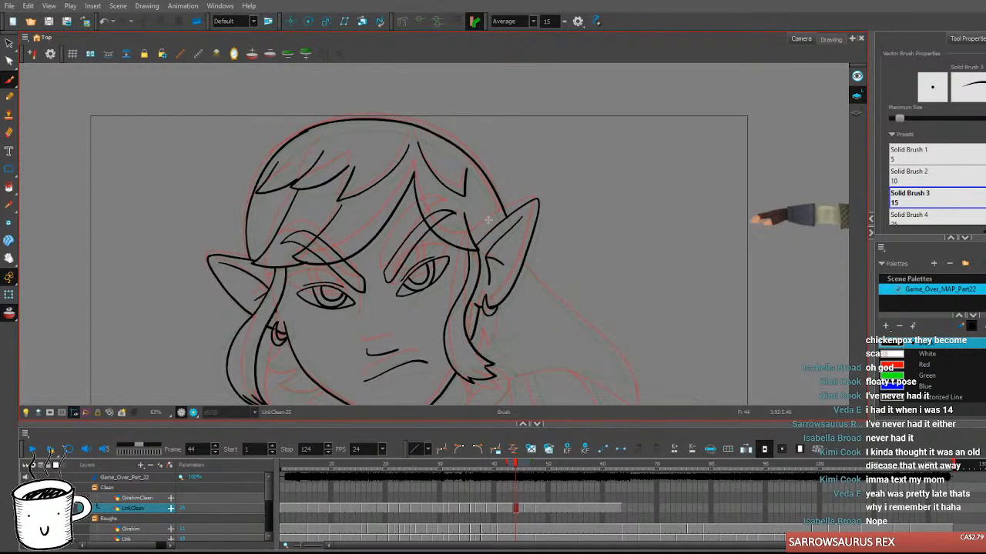
Ink the inner cap edge just inside the head outline, from the left-hand tufts over to the right-hand ear on frame 44.
{"action": "left_click_drag", "start_coordinate": [252, 261], "coordinate": [256, 193]}
{"action": "key", "text": "ctrl+z"}
{"action": "mouse_move", "coordinate": [252, 261]}
{"action": "left_mouse_down"}
{"action": "mouse_move", "coordinate": [255, 193]}
{"action": "mouse_move", "coordinate": [268, 162]}
{"action": "mouse_move", "coordinate": [291, 145]}
{"action": "mouse_move", "coordinate": [349, 124]}
{"action": "mouse_move", "coordinate": [462, 145]}
{"action": "left_mouse_up"}
{"action": "key", "text": "ctrl+z"}
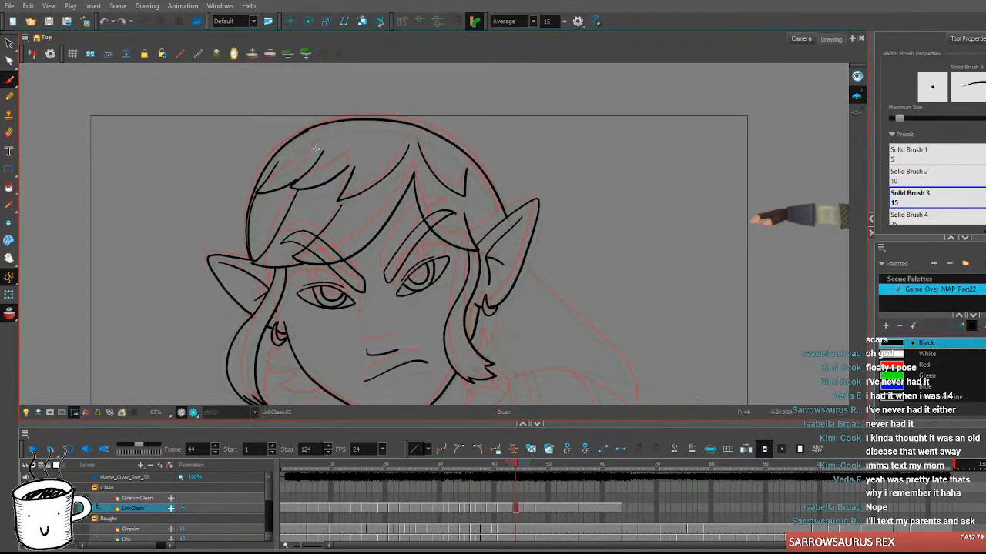
{"action": "mouse_move", "coordinate": [277, 164]}
{"action": "left_mouse_down"}
{"action": "mouse_move", "coordinate": [337, 128]}
{"action": "mouse_move", "coordinate": [398, 129]}
{"action": "mouse_move", "coordinate": [457, 156]}
{"action": "mouse_move", "coordinate": [502, 217]}
{"action": "left_mouse_up"}
Compare the head outline and cap edge on frame 44 with the neighbouring drawings, both close up and at full-figure view.
{"action": "key", "text": "comma"}
{"action": "key", "text": "period"}
{"action": "key", "text": "period"}
{"action": "key", "text": "period"}
{"action": "key", "text": "period"}
{"action": "key", "text": "comma"}
{"action": "key", "text": "comma"}
{"action": "key", "text": "comma"}
{"action": "key", "text": "comma"}
{"action": "scroll", "coordinate": [483, 289], "scroll_direction": "down", "scroll_amount": 4}
{"action": "key", "text": "period"}
{"action": "key", "text": "period"}
{"action": "key", "text": "period"}
{"action": "key", "text": "comma"}
{"action": "key", "text": "comma"}
{"action": "key", "text": "comma"}
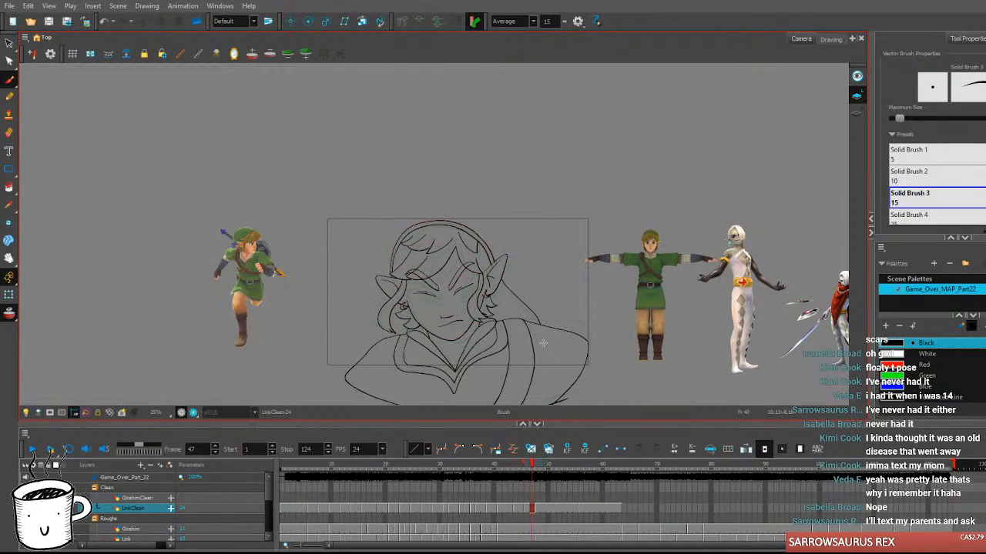
Check the individual frames around 44 to 46, and play back the head turn from around frame 38.
{"action": "left_click", "coordinate": [528, 509]}
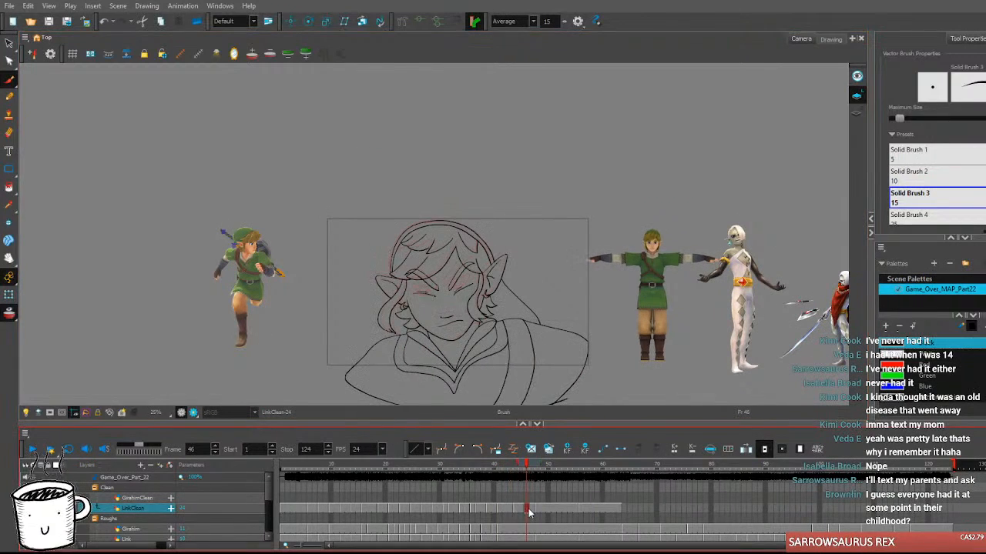
{"action": "left_click", "coordinate": [515, 511]}
{"action": "left_click", "coordinate": [521, 511]}
{"action": "mouse_move", "coordinate": [525, 466]}
{"action": "left_mouse_down"}
{"action": "mouse_move", "coordinate": [515, 467]}
{"action": "mouse_move", "coordinate": [582, 476]}
{"action": "mouse_move", "coordinate": [470, 481]}
{"action": "left_mouse_up"}
{"action": "left_click", "coordinate": [32, 450]}
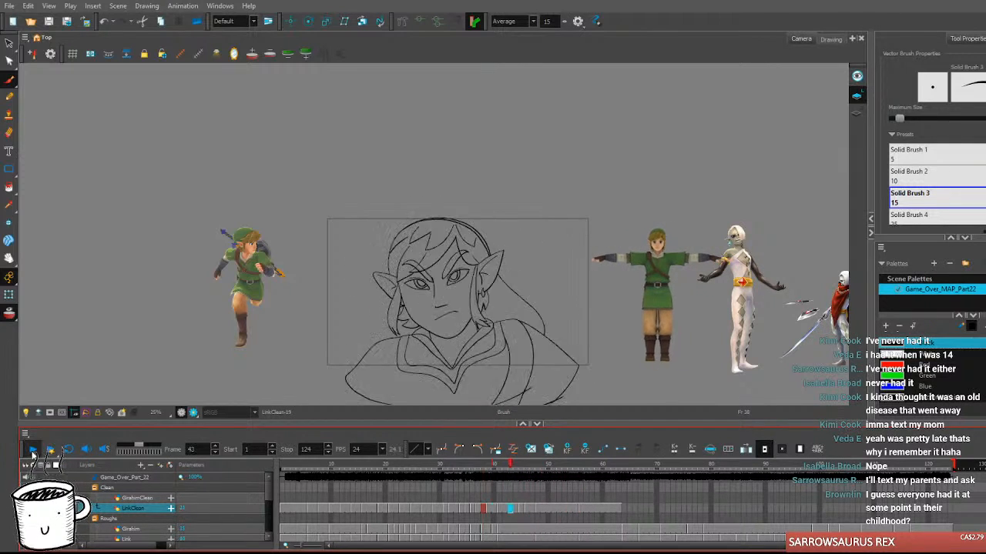
{"action": "left_click", "coordinate": [32, 450]}
Ink the small pointed hair tuft below the right-hand ear on frame 45, checking it against the neighbouring drawings.
{"action": "left_click", "coordinate": [521, 509]}
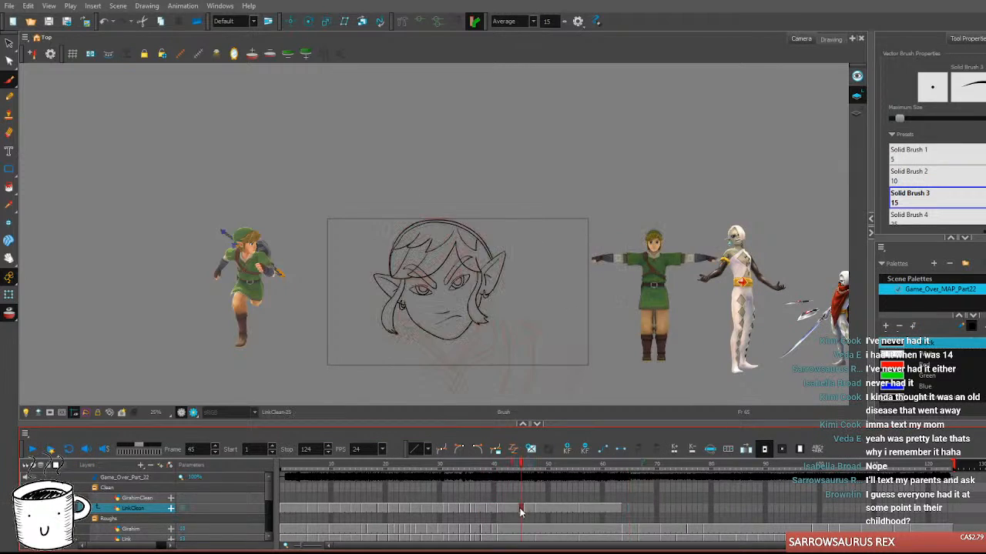
{"action": "scroll", "coordinate": [515, 335], "scroll_direction": "up", "scroll_amount": 4}
{"action": "mouse_move", "coordinate": [446, 236]}
{"action": "left_mouse_down"}
{"action": "mouse_move", "coordinate": [437, 267]}
{"action": "mouse_move", "coordinate": [460, 271]}
{"action": "left_mouse_up"}
{"action": "key", "text": "ctrl+z"}
{"action": "key", "text": "ctrl+z"}
{"action": "left_click_drag", "start_coordinate": [448, 235], "coordinate": [437, 270]}
{"action": "key", "text": "ctrl+z"}
{"action": "key", "text": "comma"}
{"action": "key", "text": "period"}
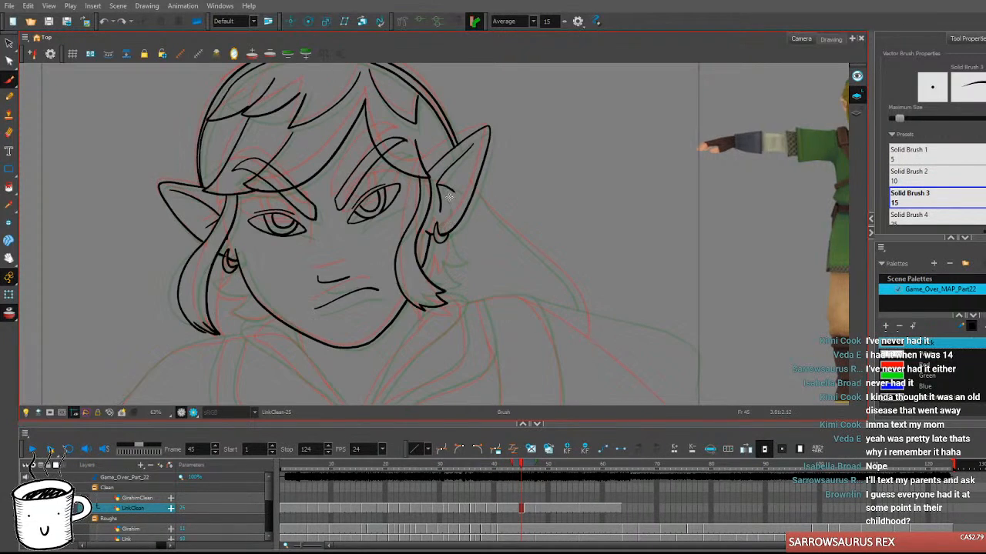
{"action": "mouse_move", "coordinate": [447, 236]}
{"action": "left_mouse_down"}
{"action": "mouse_move", "coordinate": [454, 271]}
{"action": "mouse_move", "coordinate": [433, 260]}
{"action": "left_mouse_up"}
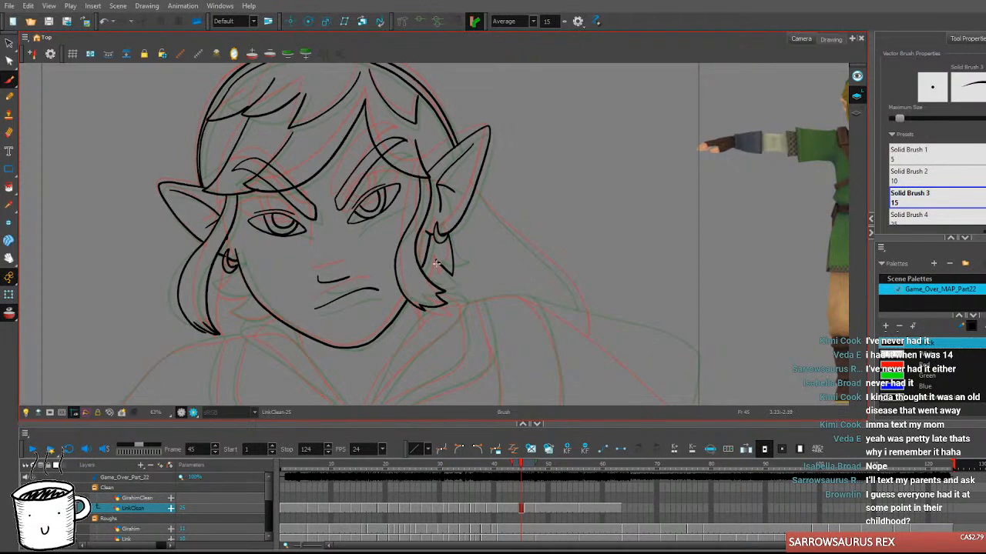
{"action": "key", "text": "period"}
{"action": "key", "text": "period"}
{"action": "key", "text": "comma"}
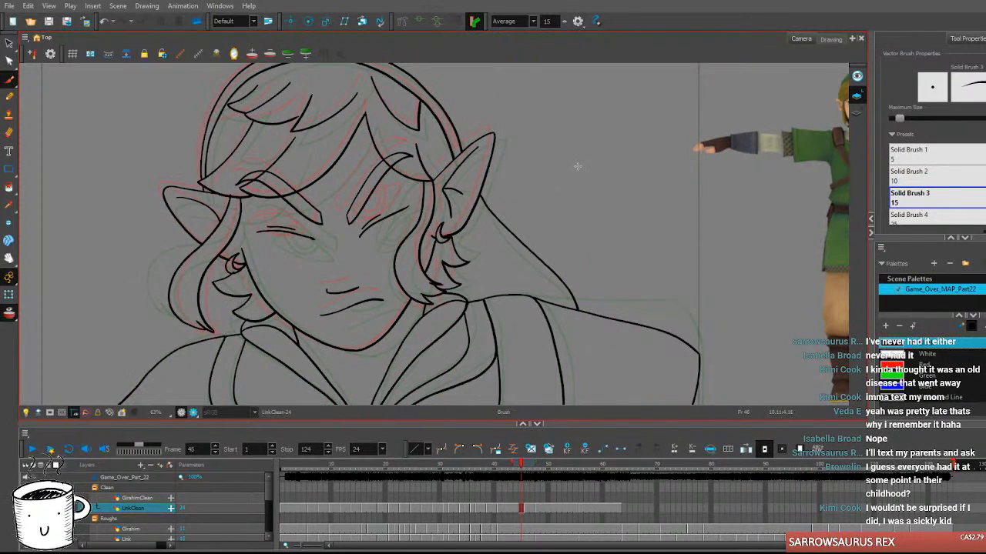
Ink the pointed hair tufts between the left-hand side lock and the jaw on frame 45.
{"action": "key", "text": "comma"}
{"action": "key", "text": "comma"}
{"action": "key", "text": "period"}
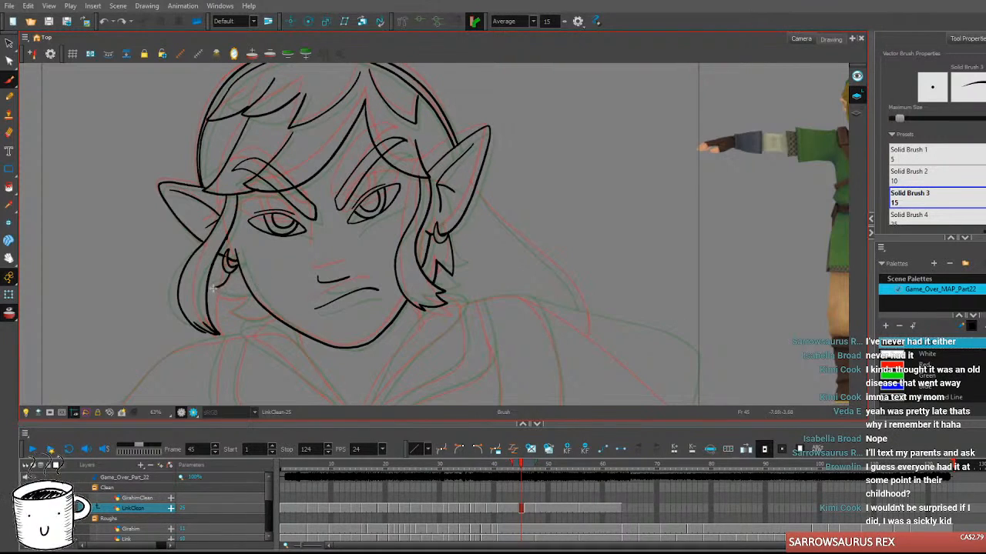
{"action": "mouse_move", "coordinate": [226, 279]}
{"action": "left_mouse_down"}
{"action": "mouse_move", "coordinate": [212, 293]}
{"action": "mouse_move", "coordinate": [254, 297]}
{"action": "mouse_move", "coordinate": [231, 311]}
{"action": "mouse_move", "coordinate": [261, 319]}
{"action": "left_mouse_up"}
{"action": "key", "text": "ctrl+z"}
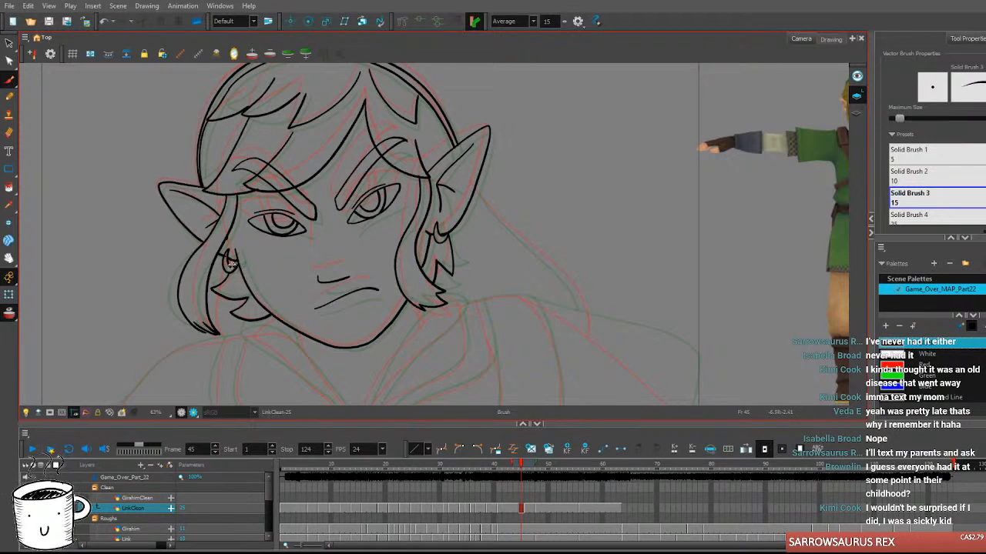
Flip repeatedly through the drawings around frames 44 to 47 to compare the hair and face positions.
{"action": "key", "text": "comma"}
{"action": "key", "text": "comma"}
{"action": "key", "text": "period"}
{"action": "key", "text": "period"}
{"action": "key", "text": "period"}
{"action": "key", "text": "period"}
{"action": "key", "text": "period"}
{"action": "key", "text": "period"}
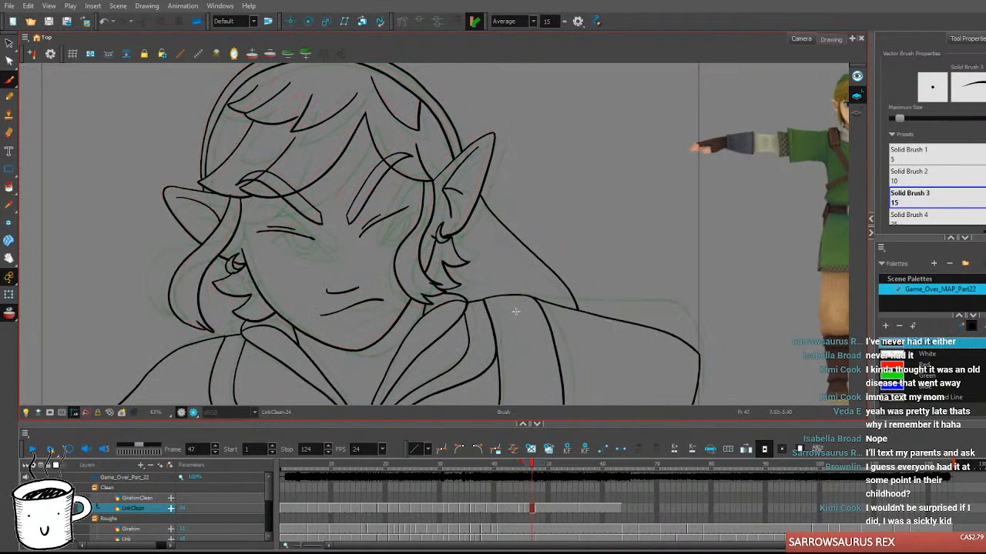
{"action": "key", "text": "comma"}
{"action": "key", "text": "comma"}
{"action": "key", "text": "comma"}
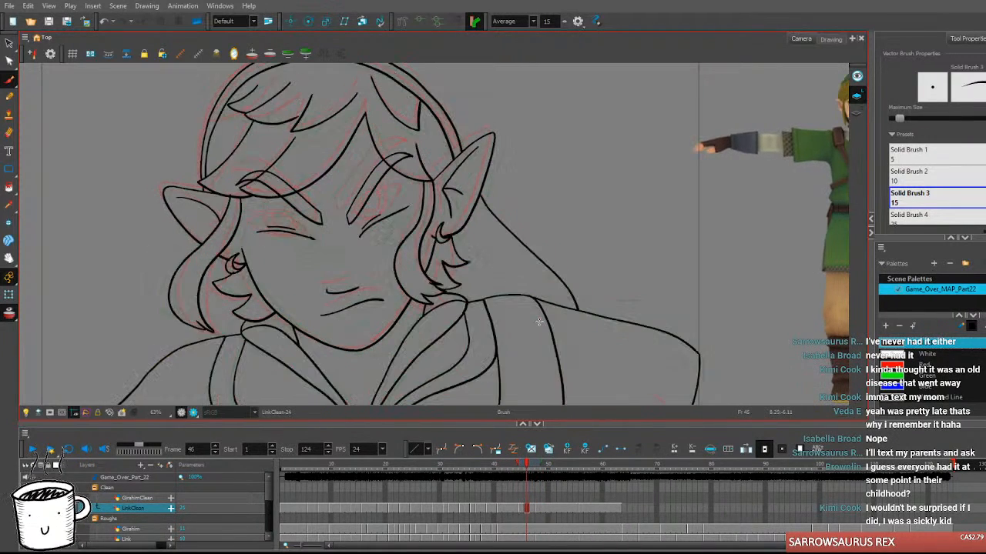
{"action": "key", "text": "period"}
{"action": "key", "text": "period"}
{"action": "key", "text": "period"}
{"action": "key", "text": "period"}
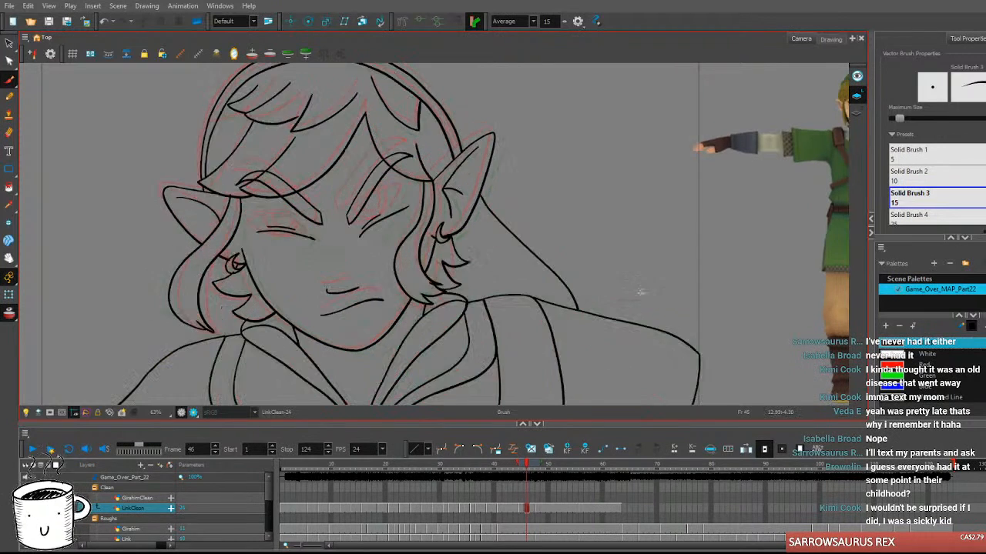
{"action": "key", "text": "comma"}
{"action": "key", "text": "comma"}
{"action": "key", "text": "comma"}
{"action": "key", "text": "comma"}
{"action": "key", "text": "comma"}
Ink the lower edge of the left-hand shirt collar flap down to the V point on frame 45.
{"action": "mouse_move", "coordinate": [656, 317]}
{"action": "left_mouse_down"}
{"action": "mouse_move", "coordinate": [542, 316]}
{"action": "mouse_move", "coordinate": [640, 257]}
{"action": "left_mouse_up"}
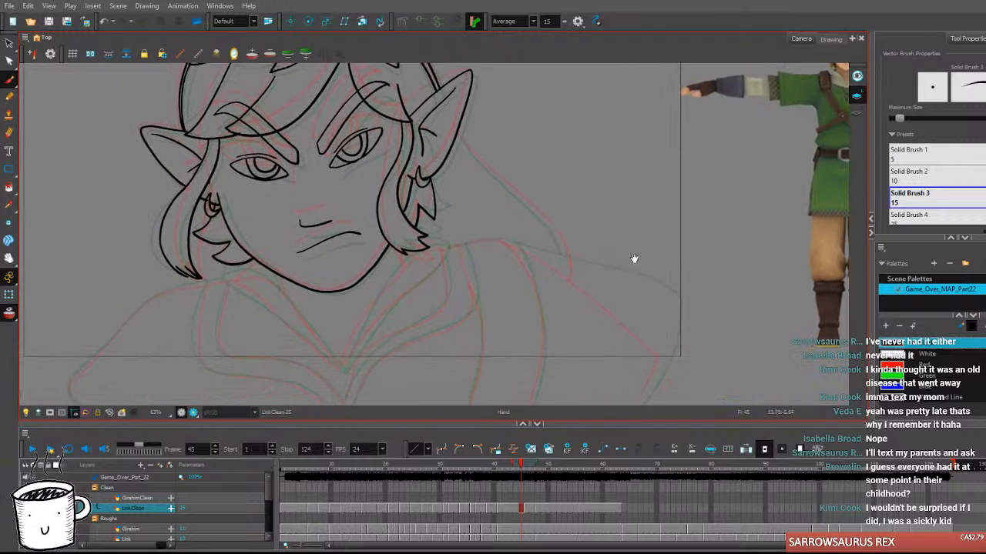
{"action": "left_click_drag", "start_coordinate": [490, 334], "coordinate": [506, 316]}
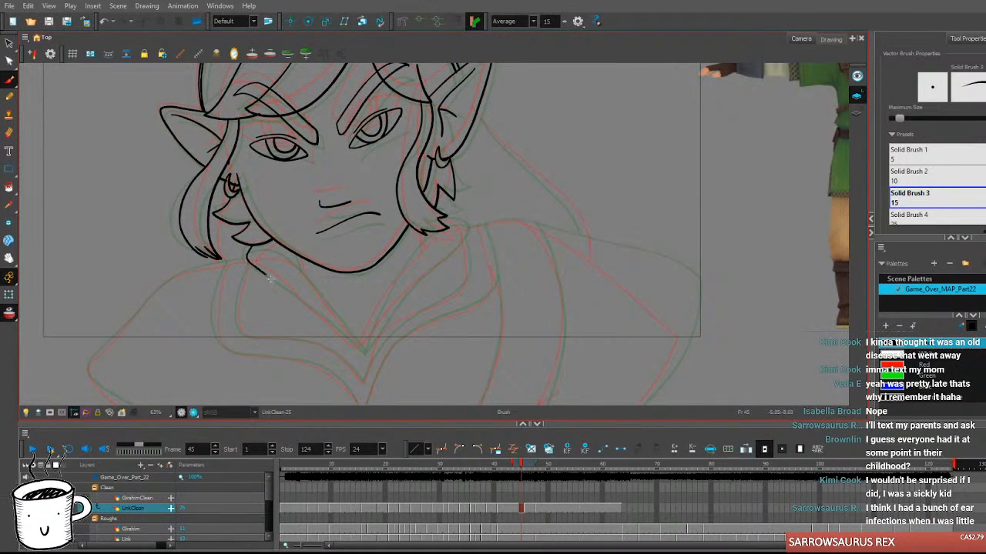
{"action": "left_click_drag", "start_coordinate": [251, 264], "coordinate": [360, 353]}
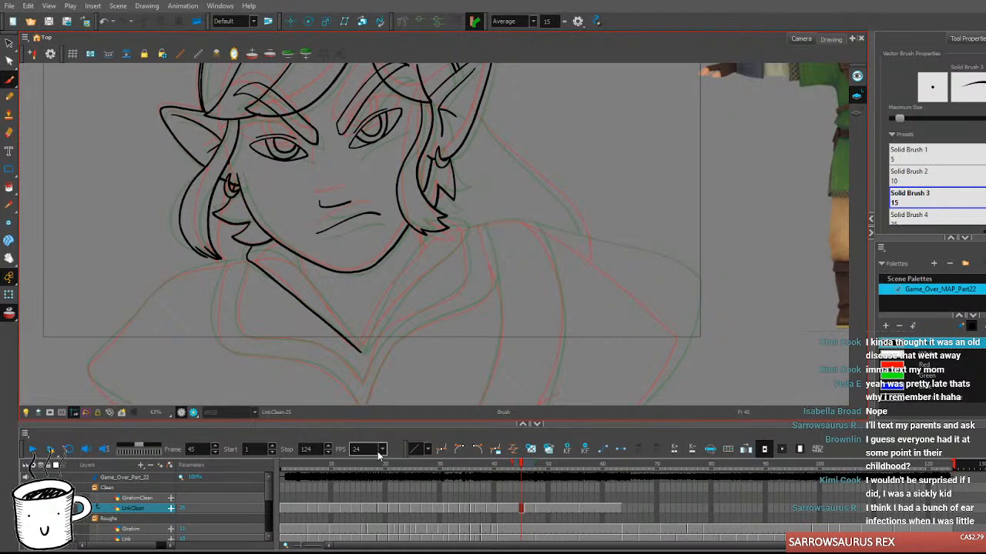
Ink the right-hand shirt collar flap between the V point and the right-hand hair tufts, undoing stray strokes.
{"action": "mouse_move", "coordinate": [360, 351]}
{"action": "left_mouse_down"}
{"action": "mouse_move", "coordinate": [463, 254]}
{"action": "mouse_move", "coordinate": [467, 236]}
{"action": "left_mouse_up"}
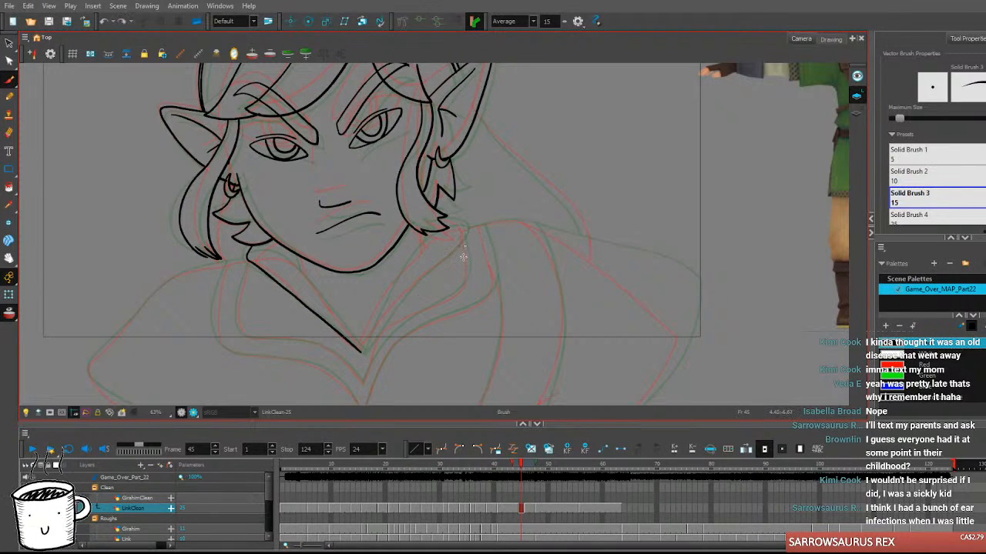
{"action": "key", "text": "period"}
{"action": "key", "text": "comma"}
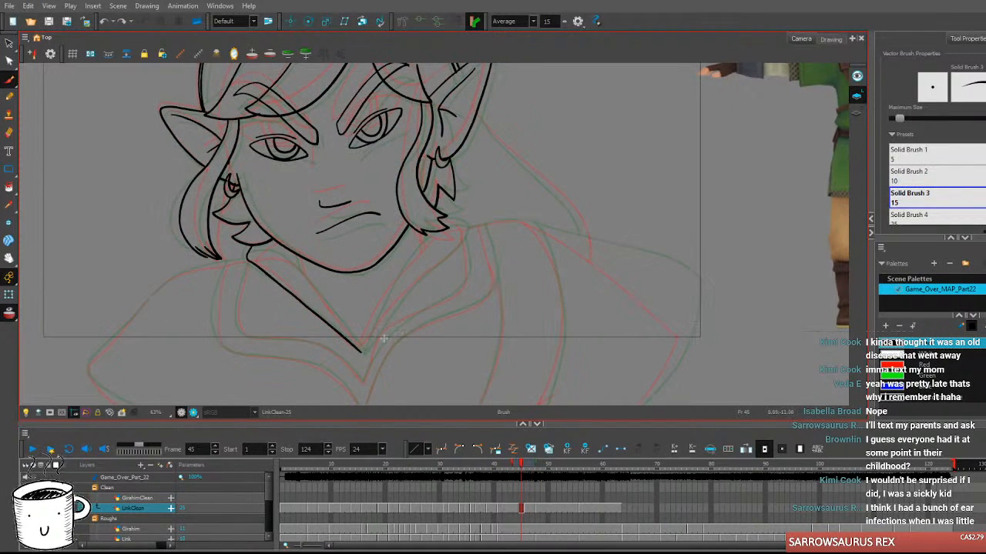
{"action": "left_click_drag", "start_coordinate": [360, 351], "coordinate": [466, 229]}
{"action": "key", "text": "ctrl+z"}
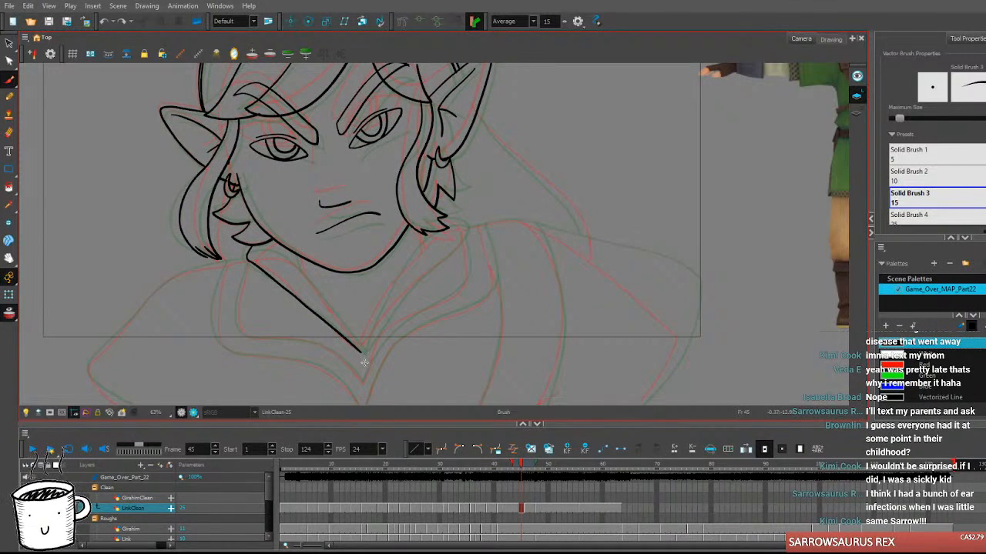
{"action": "mouse_move", "coordinate": [361, 352]}
{"action": "left_mouse_down"}
{"action": "mouse_move", "coordinate": [464, 226]}
{"action": "mouse_move", "coordinate": [424, 242]}
{"action": "mouse_move", "coordinate": [395, 262]}
{"action": "left_mouse_up"}
{"action": "key", "text": "ctrl+z"}
{"action": "mouse_move", "coordinate": [465, 227]}
{"action": "left_mouse_down"}
{"action": "mouse_move", "coordinate": [413, 257]}
{"action": "mouse_move", "coordinate": [362, 334]}
{"action": "mouse_move", "coordinate": [463, 229]}
{"action": "mouse_move", "coordinate": [428, 245]}
{"action": "mouse_move", "coordinate": [386, 291]}
{"action": "mouse_move", "coordinate": [361, 350]}
{"action": "left_mouse_up"}
{"action": "key", "text": "ctrl+z"}
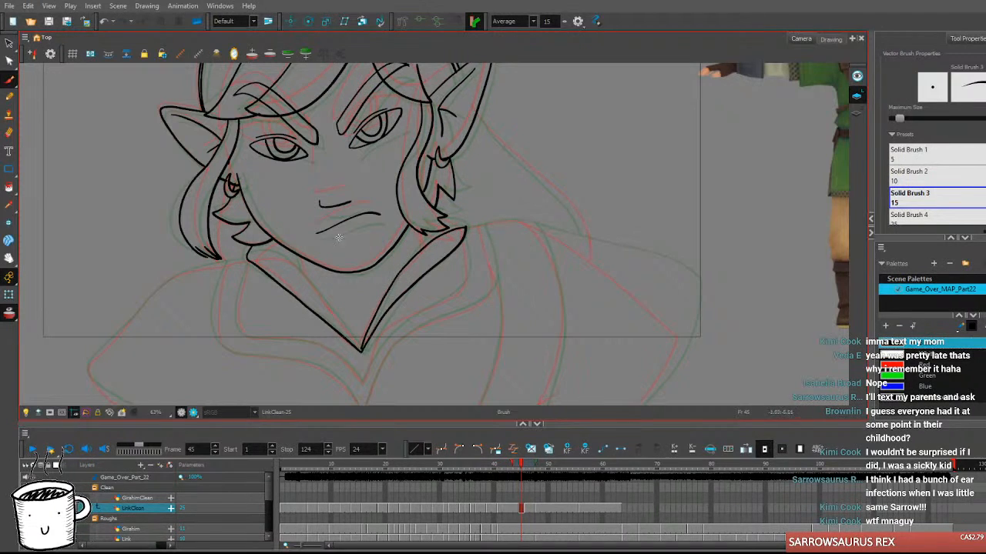
Ink the inner edge of the left-hand collar flap from its rounded top to the V point, redoing stray strokes.
{"action": "mouse_move", "coordinate": [248, 255]}
{"action": "left_mouse_down"}
{"action": "mouse_move", "coordinate": [291, 264]}
{"action": "mouse_move", "coordinate": [362, 351]}
{"action": "left_mouse_up"}
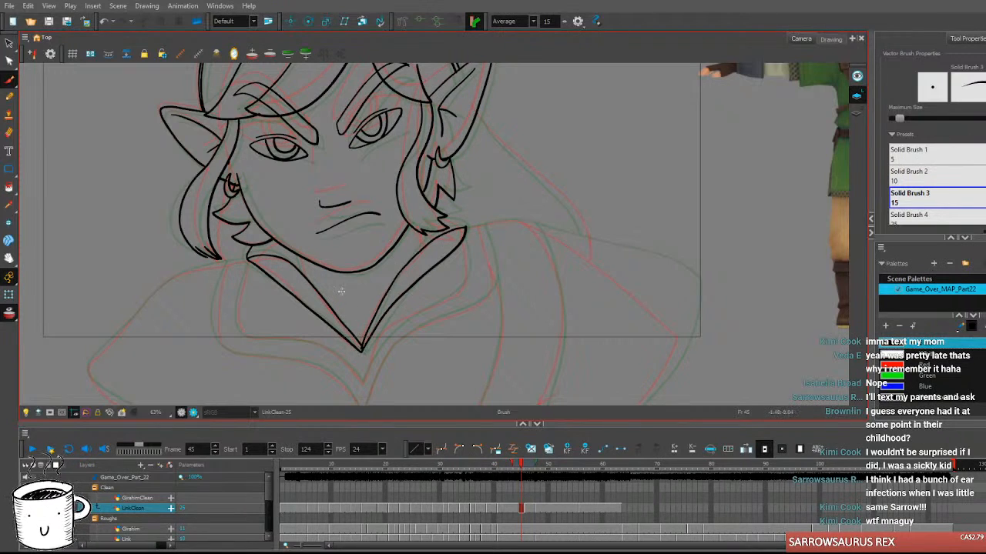
{"action": "key", "text": "ctrl+z"}
{"action": "mouse_move", "coordinate": [248, 259]}
{"action": "left_mouse_down"}
{"action": "mouse_move", "coordinate": [302, 275]}
{"action": "mouse_move", "coordinate": [362, 350]}
{"action": "left_mouse_up"}
{"action": "key", "text": "ctrl+z"}
{"action": "left_click_drag", "start_coordinate": [247, 260], "coordinate": [305, 269]}
{"action": "key", "text": "ctrl+z"}
{"action": "mouse_move", "coordinate": [245, 256]}
{"action": "left_mouse_down"}
{"action": "mouse_move", "coordinate": [302, 276]}
{"action": "mouse_move", "coordinate": [362, 351]}
{"action": "left_mouse_up"}
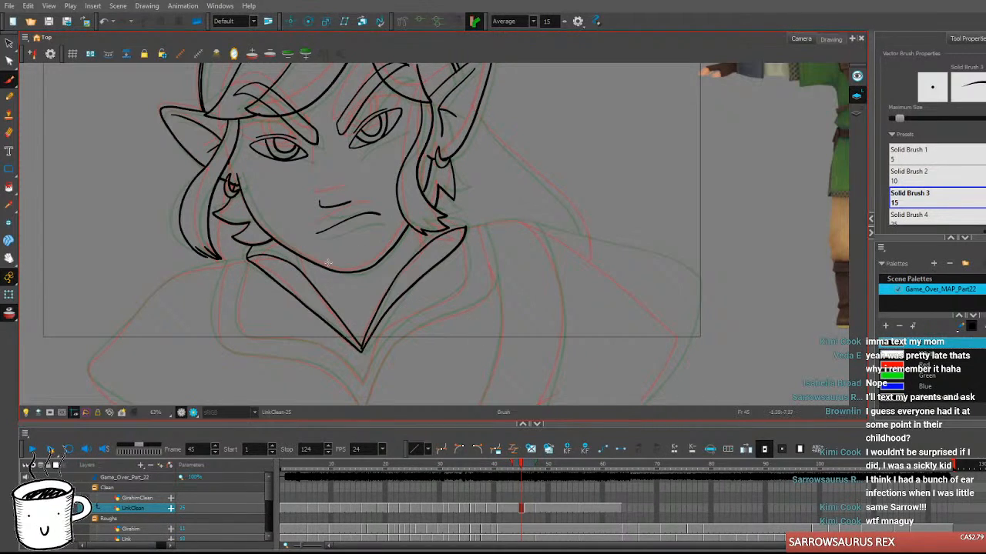
Ink the short top edge of the collar beneath the right-hand hair on frame 45, comparing it with adjacent drawings.
{"action": "mouse_move", "coordinate": [421, 233]}
{"action": "left_mouse_down"}
{"action": "mouse_move", "coordinate": [483, 210]}
{"action": "mouse_move", "coordinate": [440, 220]}
{"action": "mouse_move", "coordinate": [467, 228]}
{"action": "left_mouse_up"}
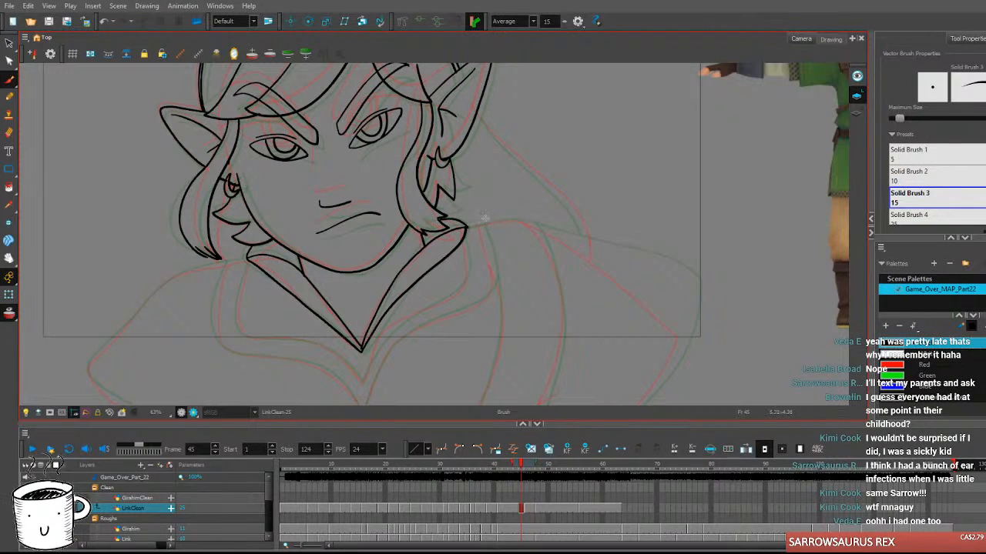
{"action": "key", "text": "comma"}
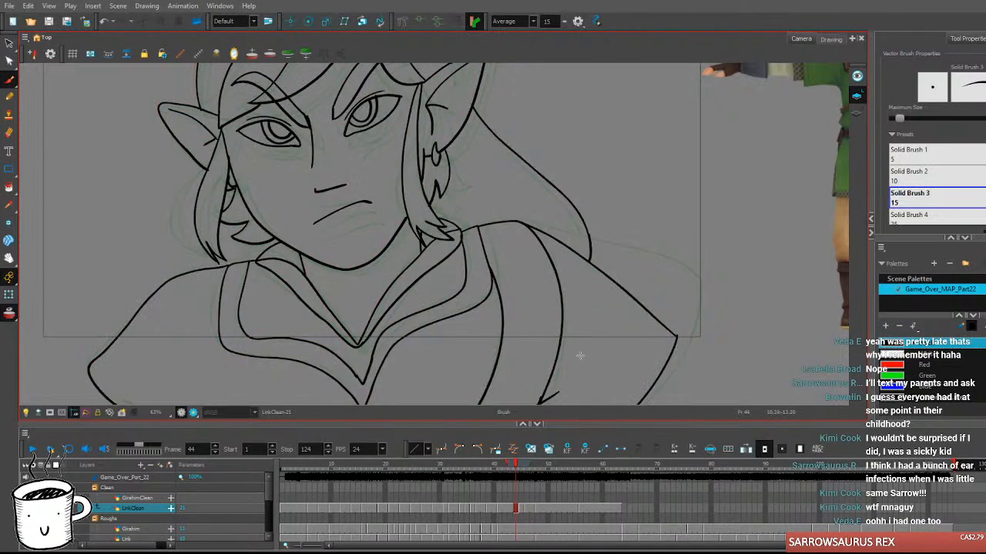
{"action": "key", "text": "period"}
{"action": "key", "text": "period"}
{"action": "key", "text": "comma"}
{"action": "key", "text": "comma"}
{"action": "key", "text": "period"}
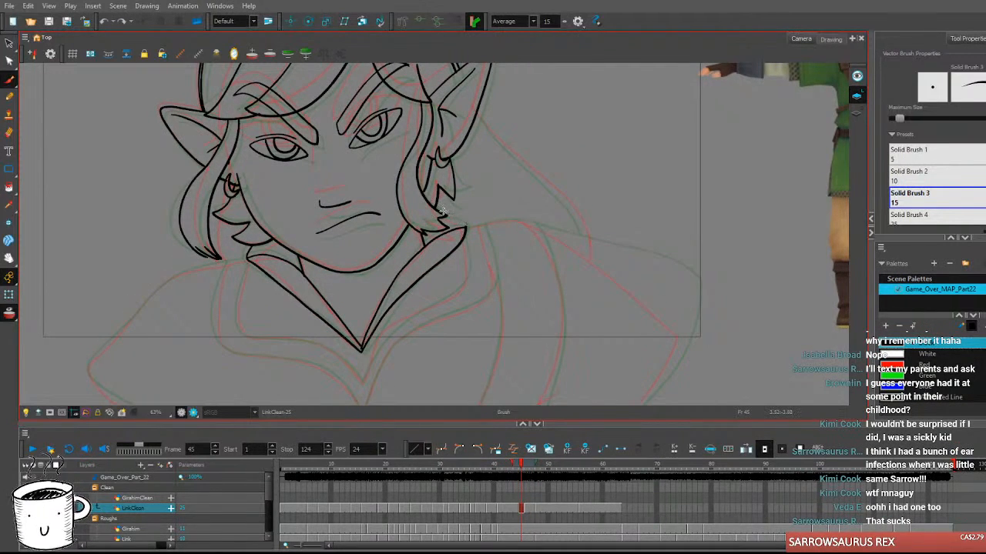
{"action": "left_click_drag", "start_coordinate": [440, 217], "coordinate": [467, 227]}
{"action": "key", "text": "comma"}
{"action": "key", "text": "period"}
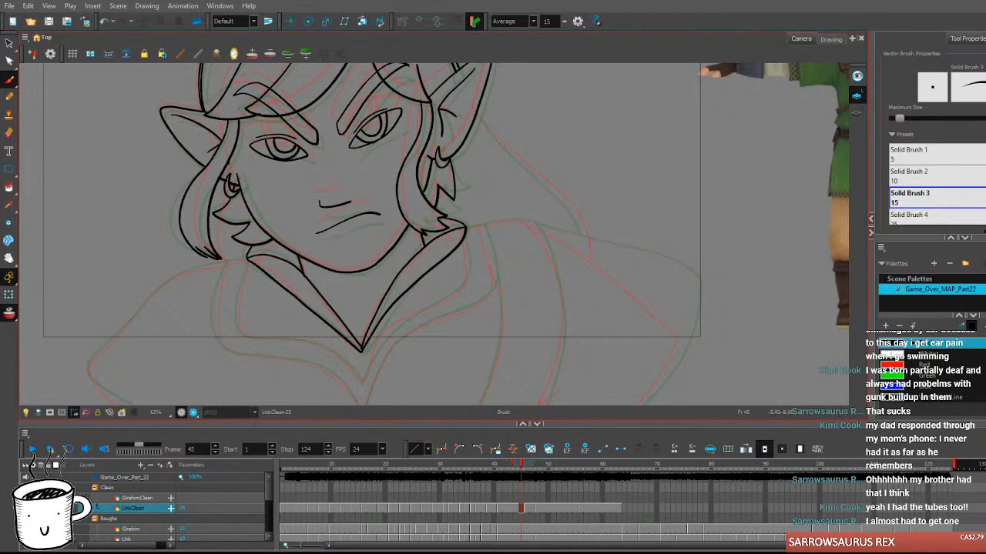
Ink the outer edge of the tunic's neckline band from the left-hand shoulder down to its lower point.
{"action": "mouse_move", "coordinate": [228, 262]}
{"action": "left_mouse_down"}
{"action": "mouse_move", "coordinate": [217, 343]}
{"action": "mouse_move", "coordinate": [263, 364]}
{"action": "mouse_move", "coordinate": [337, 377]}
{"action": "left_mouse_up"}
{"action": "key", "text": "ctrl+z"}
{"action": "mouse_move", "coordinate": [228, 261]}
{"action": "left_mouse_down"}
{"action": "mouse_move", "coordinate": [212, 310]}
{"action": "mouse_move", "coordinate": [225, 269]}
{"action": "mouse_move", "coordinate": [218, 347]}
{"action": "mouse_move", "coordinate": [331, 376]}
{"action": "mouse_move", "coordinate": [357, 400]}
{"action": "left_mouse_up"}
{"action": "key", "text": "ctrl+z"}
{"action": "key", "text": "ctrl+z"}
{"action": "mouse_move", "coordinate": [225, 267]}
{"action": "left_mouse_down"}
{"action": "mouse_move", "coordinate": [213, 329]}
{"action": "mouse_move", "coordinate": [243, 356]}
{"action": "left_mouse_up"}
{"action": "left_click_drag", "start_coordinate": [321, 327], "coordinate": [285, 253]}
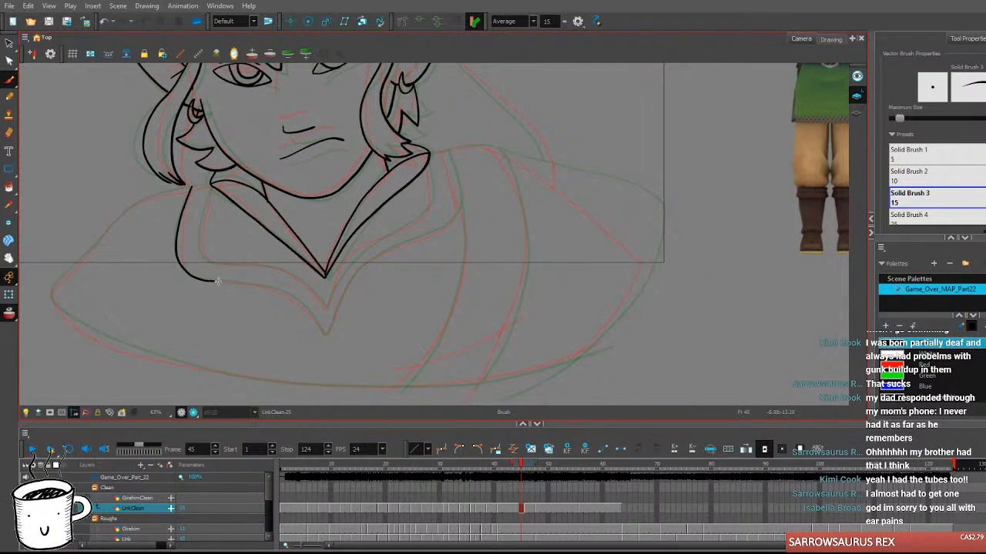
{"action": "mouse_move", "coordinate": [200, 280]}
{"action": "left_mouse_down"}
{"action": "mouse_move", "coordinate": [279, 290]}
{"action": "mouse_move", "coordinate": [325, 334]}
{"action": "left_mouse_up"}
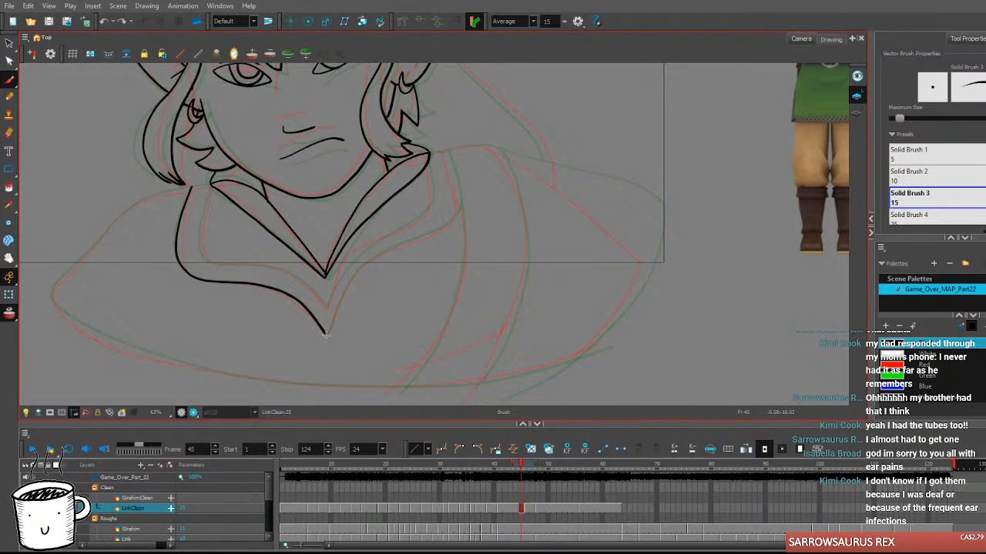
Ink the outer and inner edges of the tunic's neckline band on the right-hand side of frame 45.
{"action": "mouse_move", "coordinate": [332, 312]}
{"action": "left_mouse_down"}
{"action": "mouse_move", "coordinate": [375, 258]}
{"action": "mouse_move", "coordinate": [447, 226]}
{"action": "mouse_move", "coordinate": [458, 201]}
{"action": "mouse_move", "coordinate": [446, 160]}
{"action": "mouse_move", "coordinate": [458, 204]}
{"action": "mouse_move", "coordinate": [451, 217]}
{"action": "mouse_move", "coordinate": [358, 272]}
{"action": "mouse_move", "coordinate": [323, 335]}
{"action": "left_mouse_up"}
{"action": "key", "text": "ctrl+z"}
{"action": "key", "text": "comma"}
{"action": "key", "text": "period"}
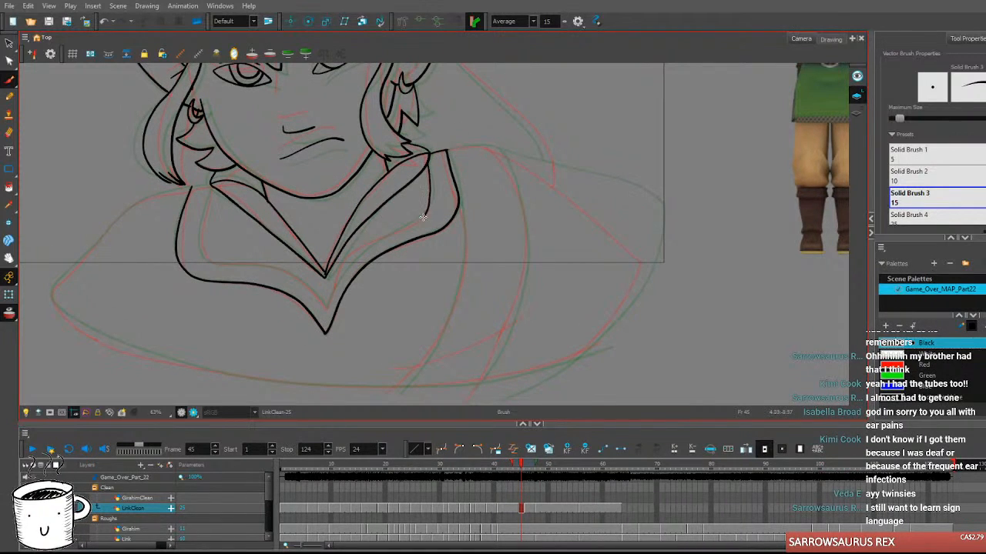
{"action": "mouse_move", "coordinate": [428, 162]}
{"action": "left_mouse_down"}
{"action": "mouse_move", "coordinate": [427, 210]}
{"action": "mouse_move", "coordinate": [353, 256]}
{"action": "mouse_move", "coordinate": [324, 308]}
{"action": "left_mouse_up"}
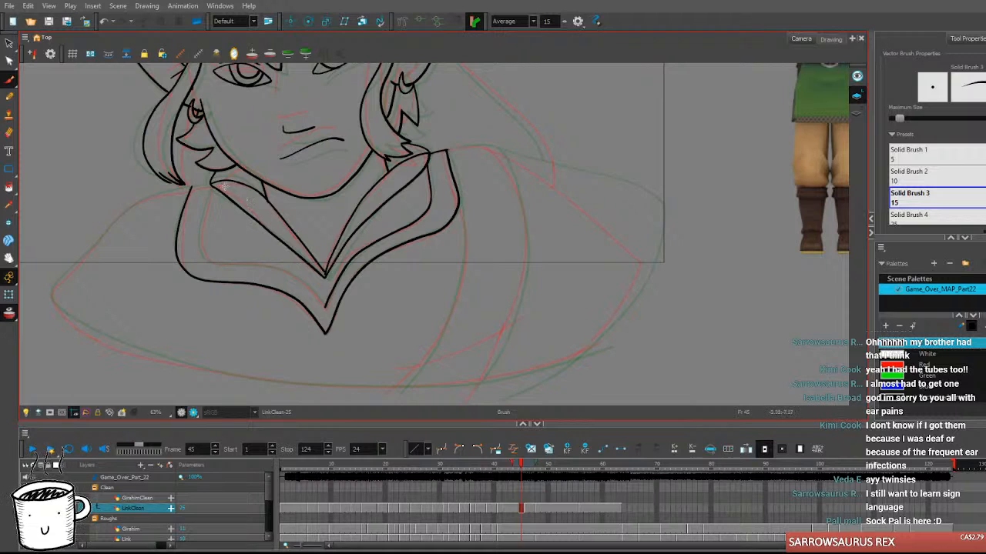
Ink the inner edge of the neckline band on the left-hand side down to its point, and check adjacent frames.
{"action": "left_click_drag", "start_coordinate": [209, 185], "coordinate": [200, 252]}
{"action": "key", "text": "ctrl+z"}
{"action": "mouse_move", "coordinate": [210, 185]}
{"action": "left_mouse_down"}
{"action": "mouse_move", "coordinate": [205, 259]}
{"action": "mouse_move", "coordinate": [252, 265]}
{"action": "left_mouse_up"}
{"action": "key", "text": "ctrl+z"}
{"action": "mouse_move", "coordinate": [211, 184]}
{"action": "left_mouse_down"}
{"action": "mouse_move", "coordinate": [202, 252]}
{"action": "mouse_move", "coordinate": [212, 263]}
{"action": "mouse_move", "coordinate": [291, 277]}
{"action": "left_mouse_up"}
{"action": "key", "text": "ctrl+z"}
{"action": "mouse_move", "coordinate": [211, 185]}
{"action": "left_mouse_down"}
{"action": "mouse_move", "coordinate": [200, 230]}
{"action": "mouse_move", "coordinate": [207, 258]}
{"action": "mouse_move", "coordinate": [275, 269]}
{"action": "mouse_move", "coordinate": [327, 308]}
{"action": "left_mouse_up"}
{"action": "key", "text": "comma"}
{"action": "key", "text": "period"}
{"action": "key", "text": "comma"}
{"action": "key", "text": "period"}
Ink the left-hand shoulder outline from the neckline band out and down to the end of the bust.
{"action": "mouse_move", "coordinate": [448, 372]}
{"action": "left_mouse_down"}
{"action": "mouse_move", "coordinate": [475, 358]}
{"action": "mouse_move", "coordinate": [559, 366]}
{"action": "left_mouse_up"}
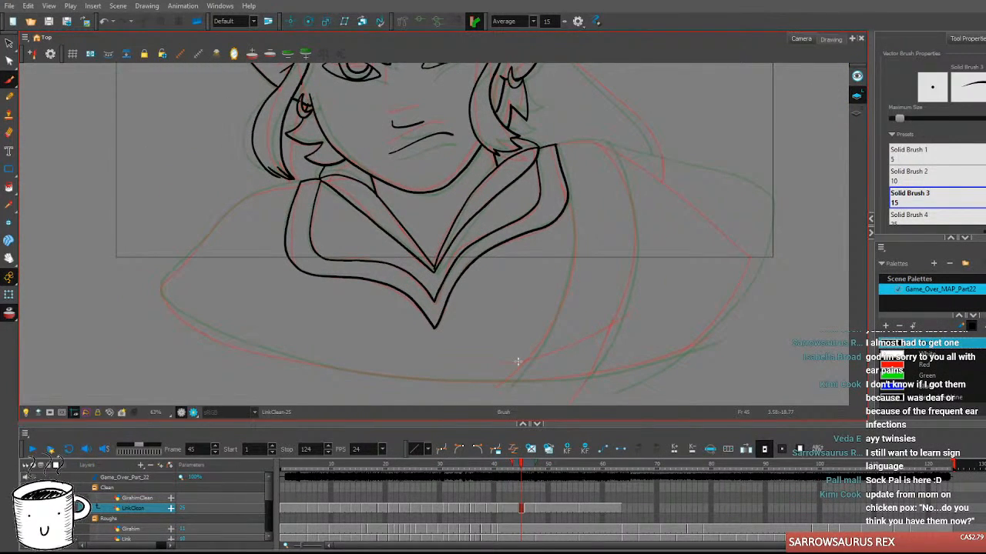
{"action": "left_click_drag", "start_coordinate": [298, 182], "coordinate": [267, 189]}
{"action": "key", "text": "ctrl+z"}
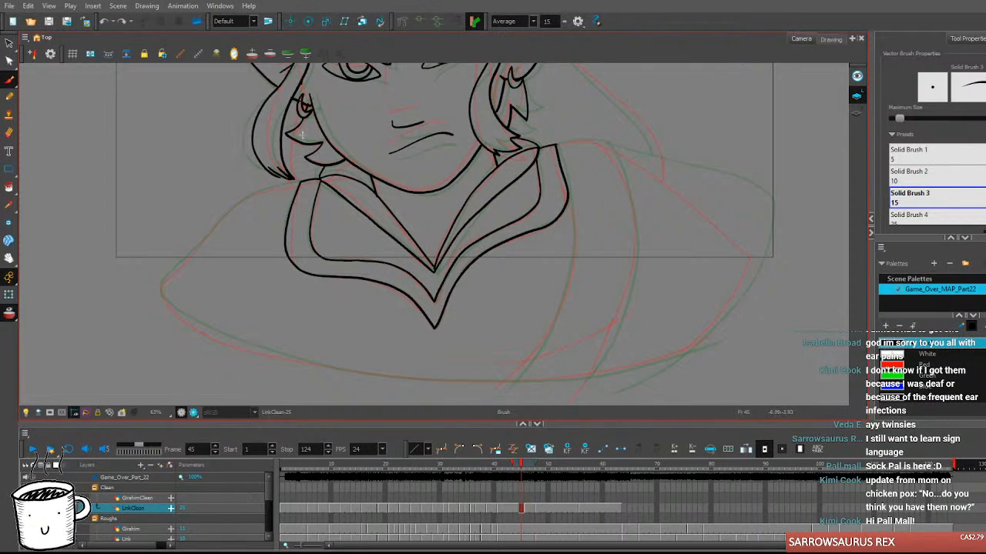
{"action": "mouse_move", "coordinate": [300, 182]}
{"action": "left_mouse_down"}
{"action": "mouse_move", "coordinate": [226, 213]}
{"action": "mouse_move", "coordinate": [169, 275]}
{"action": "mouse_move", "coordinate": [162, 288]}
{"action": "mouse_move", "coordinate": [195, 324]}
{"action": "left_mouse_up"}
Ink the two long curved strap lines running from the right-hand shoulder down across the chest, undoing failed strokes.
{"action": "scroll", "coordinate": [449, 330], "scroll_direction": "right", "scroll_amount": 5}
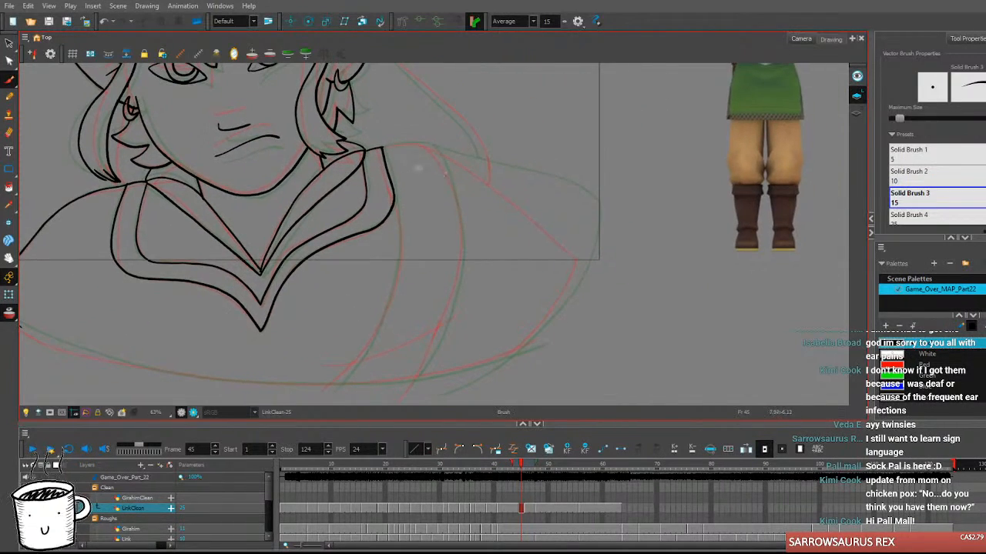
{"action": "mouse_move", "coordinate": [382, 146]}
{"action": "left_mouse_down"}
{"action": "mouse_move", "coordinate": [426, 136]}
{"action": "mouse_move", "coordinate": [422, 144]}
{"action": "mouse_move", "coordinate": [450, 171]}
{"action": "mouse_move", "coordinate": [420, 385]}
{"action": "left_mouse_up"}
{"action": "key", "text": "ctrl+z"}
{"action": "mouse_move", "coordinate": [393, 204]}
{"action": "left_mouse_down"}
{"action": "mouse_move", "coordinate": [397, 235]}
{"action": "mouse_move", "coordinate": [368, 363]}
{"action": "left_mouse_up"}
{"action": "key", "text": "ctrl+z"}
{"action": "mouse_move", "coordinate": [394, 196]}
{"action": "left_mouse_down"}
{"action": "mouse_move", "coordinate": [398, 271]}
{"action": "mouse_move", "coordinate": [339, 393]}
{"action": "left_mouse_up"}
{"action": "key", "text": "ctrl+z"}
{"action": "left_click_drag", "start_coordinate": [395, 194], "coordinate": [319, 397]}
{"action": "key", "text": "ctrl+z"}
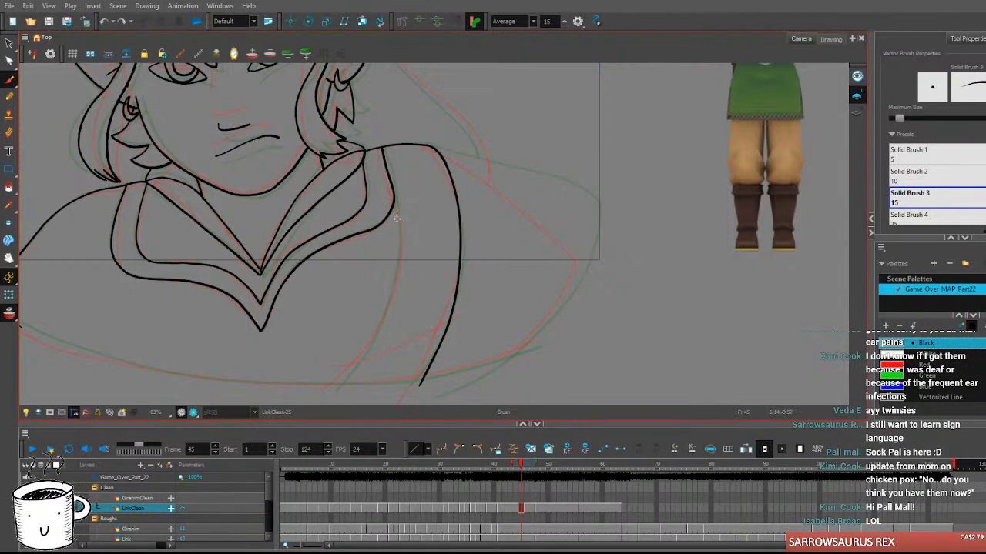
{"action": "mouse_move", "coordinate": [394, 195]}
{"action": "left_mouse_down"}
{"action": "mouse_move", "coordinate": [387, 306]}
{"action": "mouse_move", "coordinate": [455, 320]}
{"action": "mouse_move", "coordinate": [492, 331]}
{"action": "left_mouse_up"}
Ink the curved lower edge of the bust beneath the neckline and strap on frame 45.
{"action": "mouse_move", "coordinate": [111, 289]}
{"action": "left_mouse_down"}
{"action": "mouse_move", "coordinate": [231, 331]}
{"action": "mouse_move", "coordinate": [625, 327]}
{"action": "left_mouse_up"}
{"action": "key", "text": "ctrl+z"}
{"action": "mouse_move", "coordinate": [112, 291]}
{"action": "left_mouse_down"}
{"action": "mouse_move", "coordinate": [147, 315]}
{"action": "mouse_move", "coordinate": [599, 327]}
{"action": "mouse_move", "coordinate": [423, 411]}
{"action": "left_mouse_up"}
Ink the right-hand shoulder outline from the strap around the arm to the bust's lower edge, redoing rejected strokes.
{"action": "mouse_move", "coordinate": [377, 179]}
{"action": "left_mouse_down"}
{"action": "mouse_move", "coordinate": [471, 229]}
{"action": "mouse_move", "coordinate": [550, 299]}
{"action": "mouse_move", "coordinate": [526, 265]}
{"action": "mouse_move", "coordinate": [537, 298]}
{"action": "left_mouse_up"}
{"action": "key", "text": "ctrl+z"}
{"action": "left_click_drag", "start_coordinate": [398, 184], "coordinate": [537, 291]}
{"action": "key", "text": "ctrl+z"}
{"action": "mouse_move", "coordinate": [377, 179]}
{"action": "left_mouse_down"}
{"action": "mouse_move", "coordinate": [506, 254]}
{"action": "mouse_move", "coordinate": [543, 301]}
{"action": "left_mouse_up"}
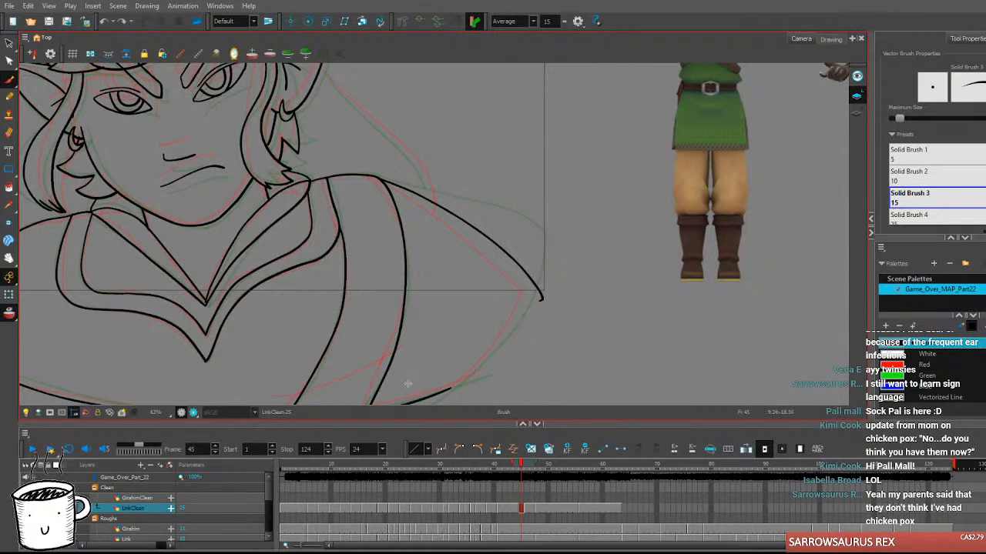
{"action": "key", "text": "ctrl+z"}
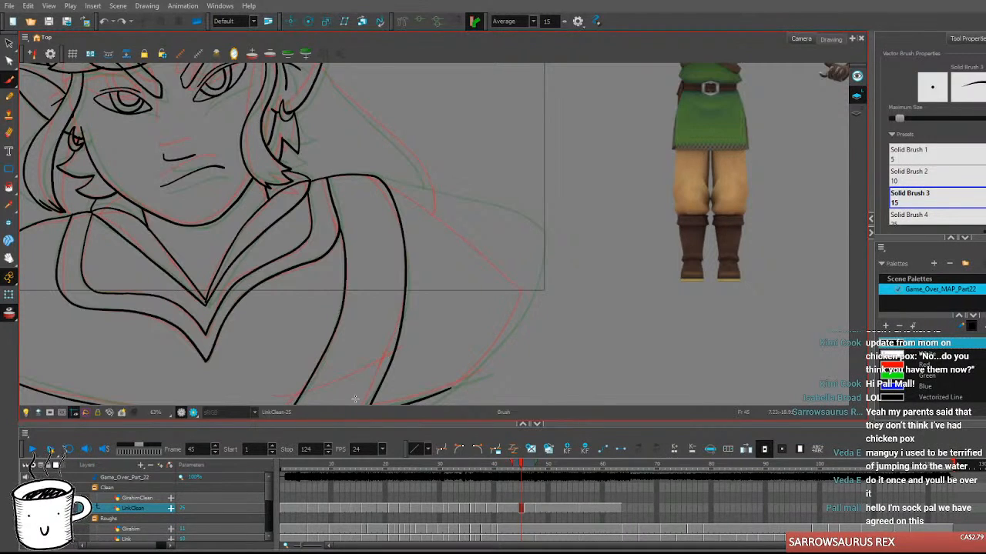
{"action": "mouse_move", "coordinate": [373, 177]}
{"action": "left_mouse_down"}
{"action": "mouse_move", "coordinate": [440, 211]}
{"action": "mouse_move", "coordinate": [545, 294]}
{"action": "mouse_move", "coordinate": [525, 270]}
{"action": "mouse_move", "coordinate": [532, 282]}
{"action": "mouse_move", "coordinate": [506, 324]}
{"action": "mouse_move", "coordinate": [517, 313]}
{"action": "mouse_move", "coordinate": [441, 392]}
{"action": "left_mouse_up"}
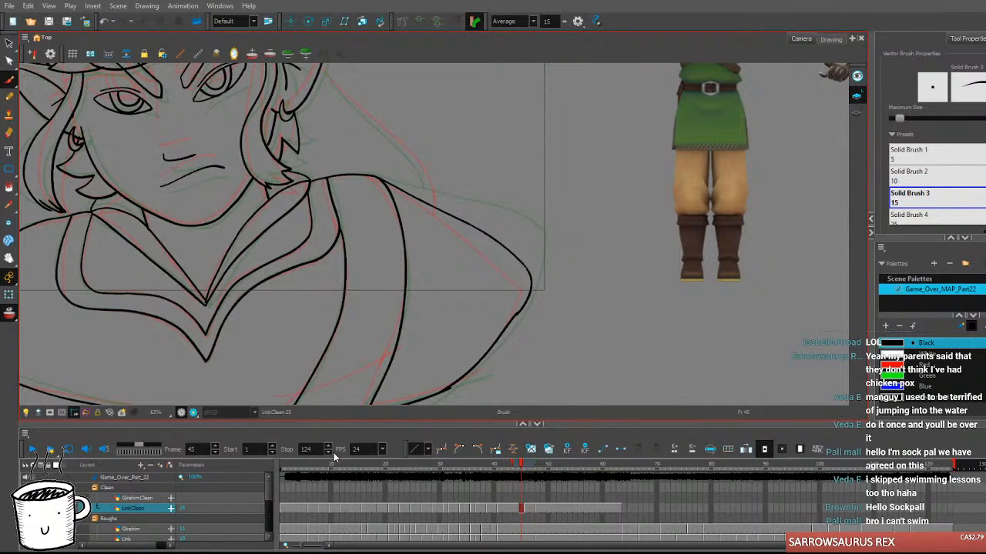
Ink the cap's tail from the right-hand ear down to the shoulder on frame 45, and compare the full figure with neighbouring frames.
{"action": "mouse_move", "coordinate": [562, 329]}
{"action": "left_mouse_down"}
{"action": "mouse_move", "coordinate": [681, 323]}
{"action": "mouse_move", "coordinate": [730, 336]}
{"action": "left_mouse_up"}
{"action": "left_click_drag", "start_coordinate": [656, 295], "coordinate": [498, 321]}
{"action": "left_click_drag", "start_coordinate": [331, 125], "coordinate": [362, 161]}
{"action": "key", "text": "ctrl+z"}
{"action": "mouse_move", "coordinate": [331, 127]}
{"action": "left_mouse_down"}
{"action": "mouse_move", "coordinate": [410, 206]}
{"action": "mouse_move", "coordinate": [440, 268]}
{"action": "left_mouse_up"}
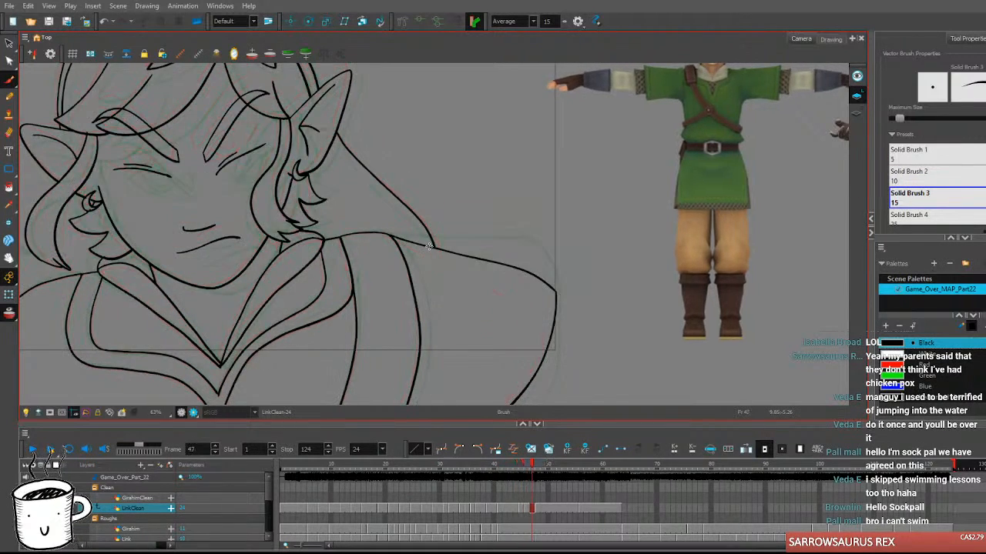
{"action": "scroll", "coordinate": [429, 246], "scroll_direction": "down", "scroll_amount": 5}
{"action": "key", "text": "period"}
{"action": "key", "text": "period"}
{"action": "key", "text": "comma"}
{"action": "key", "text": "comma"}
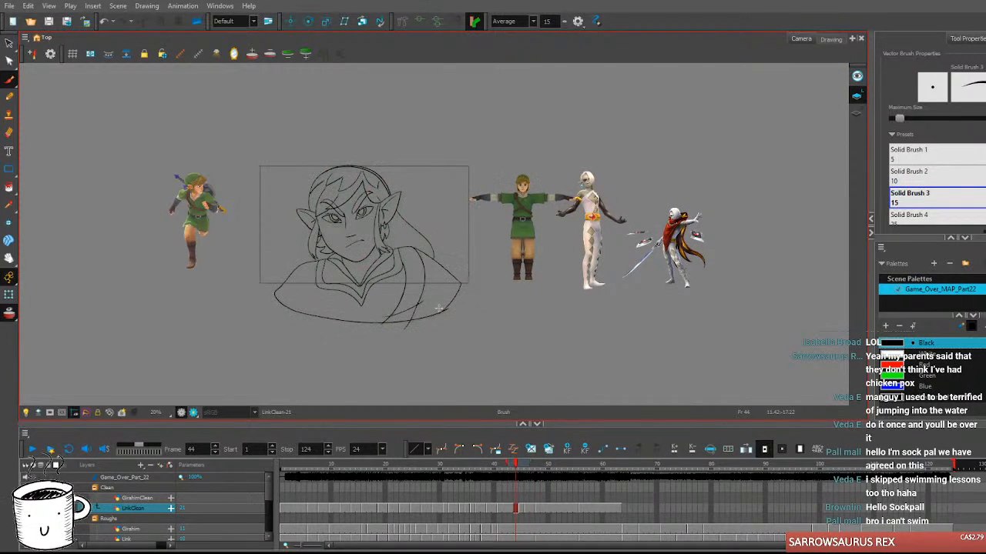
Flip through the inked LinkClean drawings from frame 44 to frame 56 and back to compare the bust poses.
{"action": "key", "text": "period"}
{"action": "key", "text": "period"}
{"action": "key", "text": "period"}
{"action": "key", "text": "period"}
{"action": "key", "text": "period"}
{"action": "key", "text": "period"}
{"action": "key", "text": "period"}
{"action": "key", "text": "period"}
{"action": "key", "text": "period"}
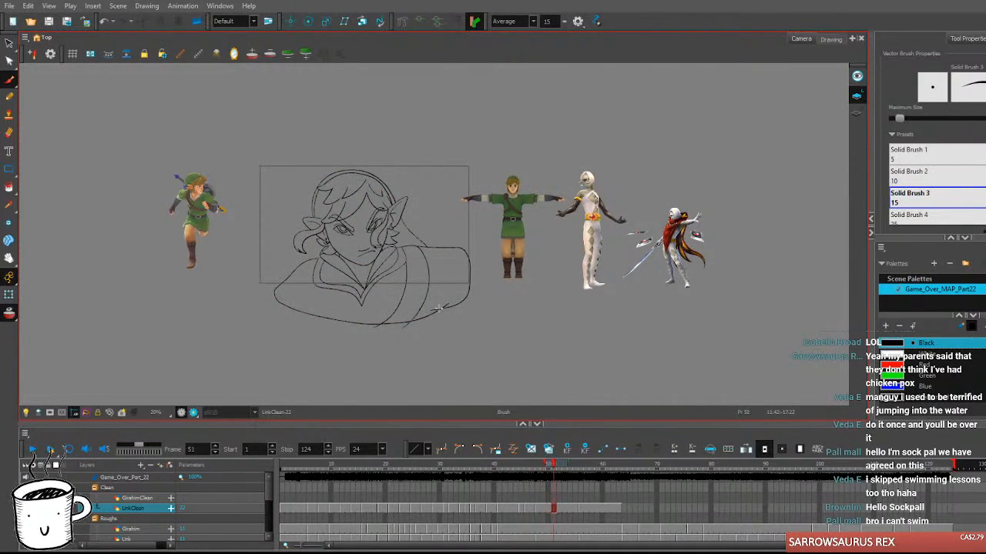
{"action": "key", "text": "comma"}
{"action": "key", "text": "comma"}
{"action": "key", "text": "comma"}
{"action": "key", "text": "comma"}
{"action": "key", "text": "period"}
{"action": "key", "text": "period"}
{"action": "key", "text": "period"}
{"action": "key", "text": "period"}
{"action": "key", "text": "period"}
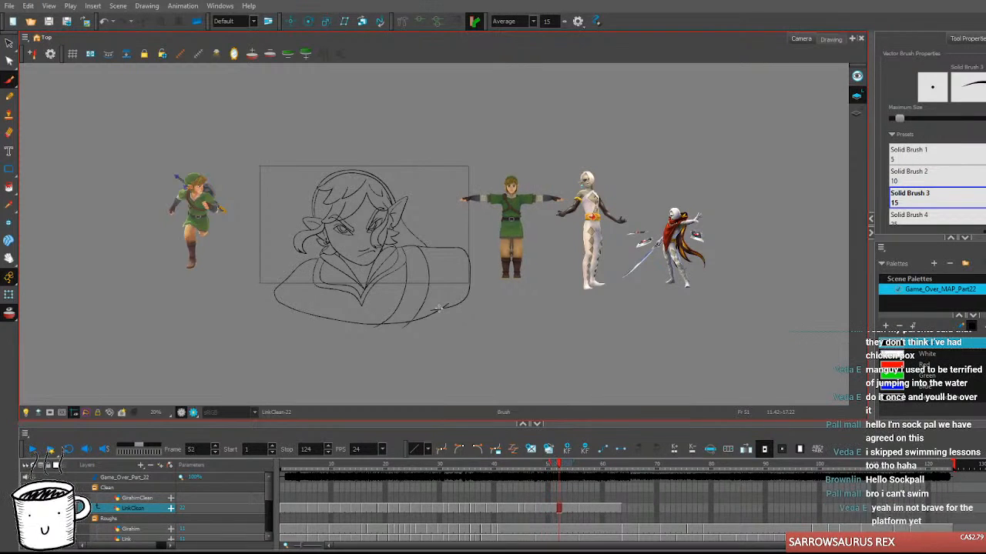
{"action": "key", "text": "period"}
{"action": "key", "text": "comma"}
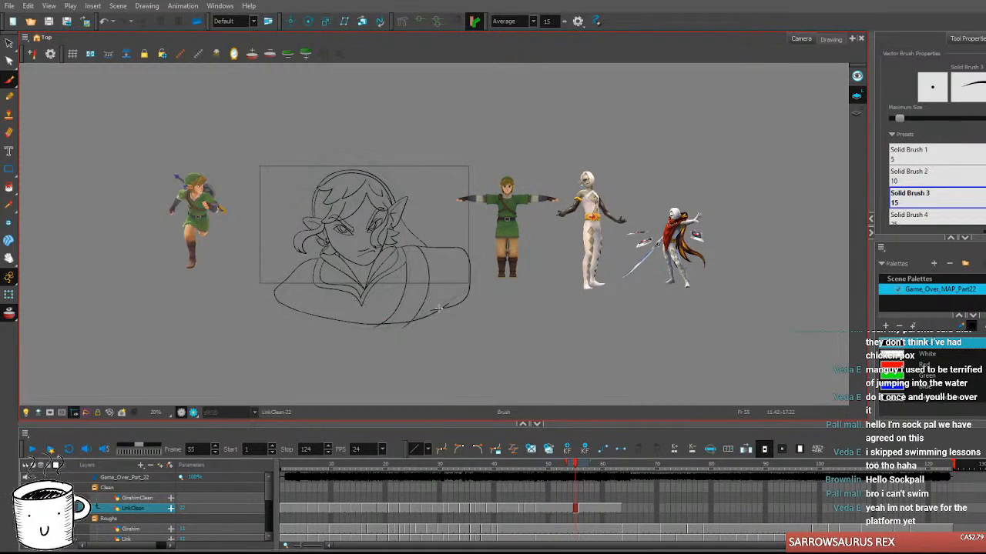
{"action": "key", "text": "period"}
{"action": "key", "text": "period"}
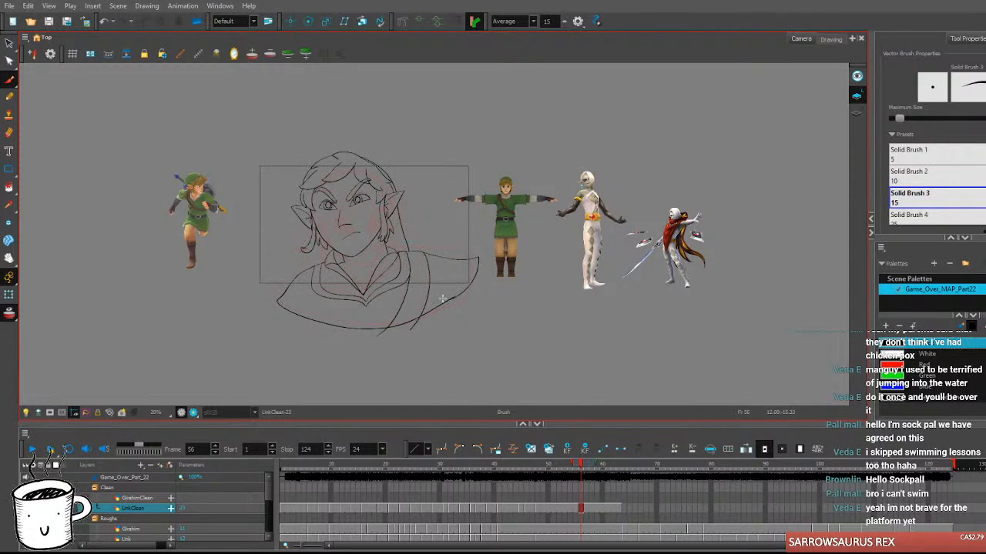
{"action": "key", "text": "comma"}
{"action": "key", "text": "comma"}
{"action": "key", "text": "comma"}
{"action": "key", "text": "comma"}
{"action": "key", "text": "comma"}
{"action": "key", "text": "comma"}
{"action": "key", "text": "comma"}
{"action": "key", "text": "comma"}
{"action": "key", "text": "comma"}
{"action": "key", "text": "comma"}
{"action": "key", "text": "comma"}
{"action": "key", "text": "comma"}
{"action": "key", "text": "period"}
{"action": "key", "text": "comma"}
Start a blank LinkClean drawing on frame 44 and ink the curved mouth line over the rough, checking neighbouring frames.
{"action": "left_click", "coordinate": [532, 449]}
{"action": "scroll", "coordinate": [351, 239], "scroll_direction": "up", "scroll_amount": 4}
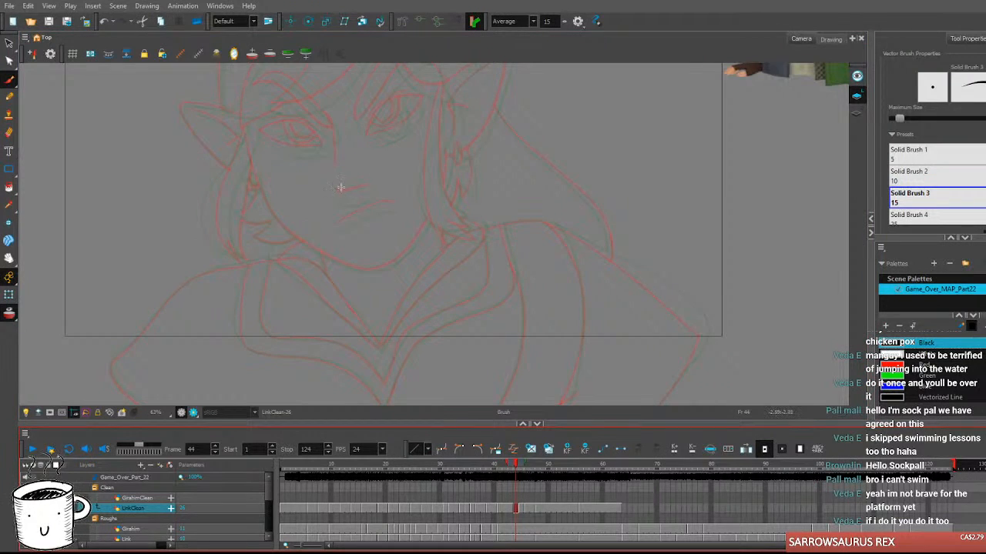
{"action": "scroll", "coordinate": [352, 185], "scroll_direction": "up", "scroll_amount": 1}
{"action": "scroll", "coordinate": [423, 231], "scroll_direction": "up", "scroll_amount": 1}
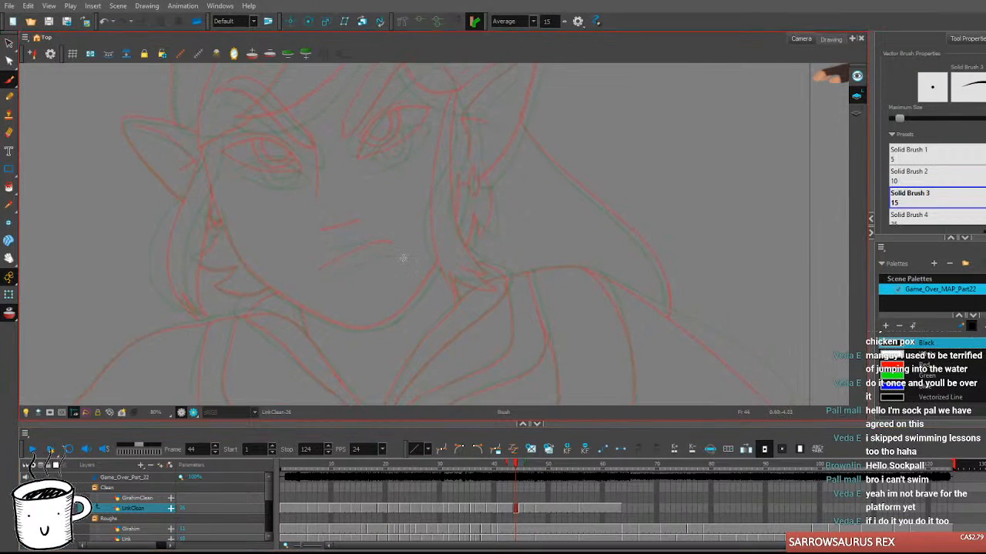
{"action": "mouse_move", "coordinate": [320, 273]}
{"action": "left_mouse_down"}
{"action": "mouse_move", "coordinate": [401, 249]}
{"action": "mouse_move", "coordinate": [389, 247]}
{"action": "mouse_move", "coordinate": [325, 273]}
{"action": "mouse_move", "coordinate": [395, 248]}
{"action": "mouse_move", "coordinate": [440, 281]}
{"action": "left_mouse_up"}
{"action": "key", "text": "ctrl+z"}
{"action": "key", "text": "ctrl+z"}
{"action": "key", "text": "comma"}
{"action": "key", "text": "period"}
{"action": "key", "text": "period"}
{"action": "key", "text": "period"}
{"action": "key", "text": "comma"}
{"action": "key", "text": "period"}
{"action": "key", "text": "period"}
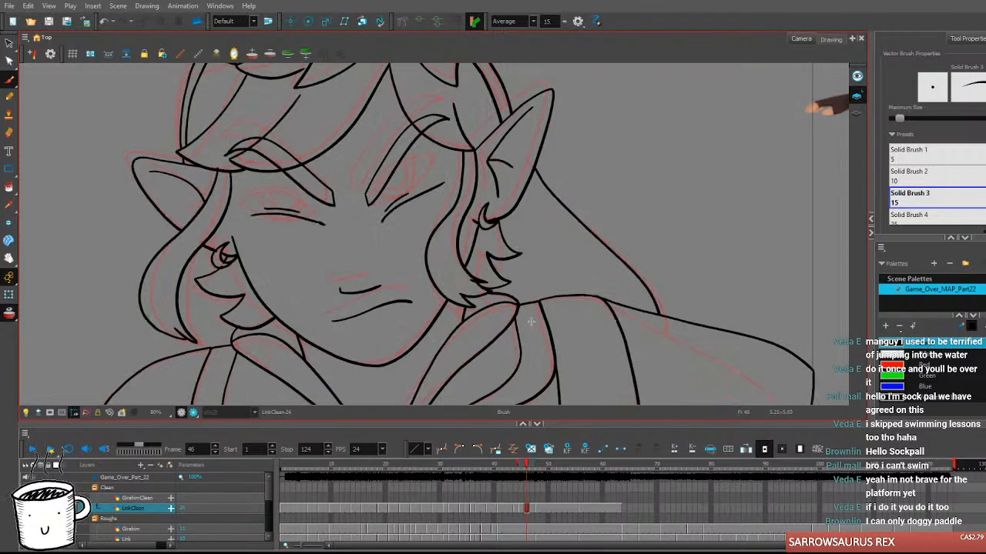
{"action": "key", "text": "period"}
{"action": "key", "text": "comma"}
{"action": "key", "text": "comma"}
{"action": "key", "text": "comma"}
{"action": "key", "text": "comma"}
{"action": "left_click_drag", "start_coordinate": [519, 328], "coordinate": [533, 336]}
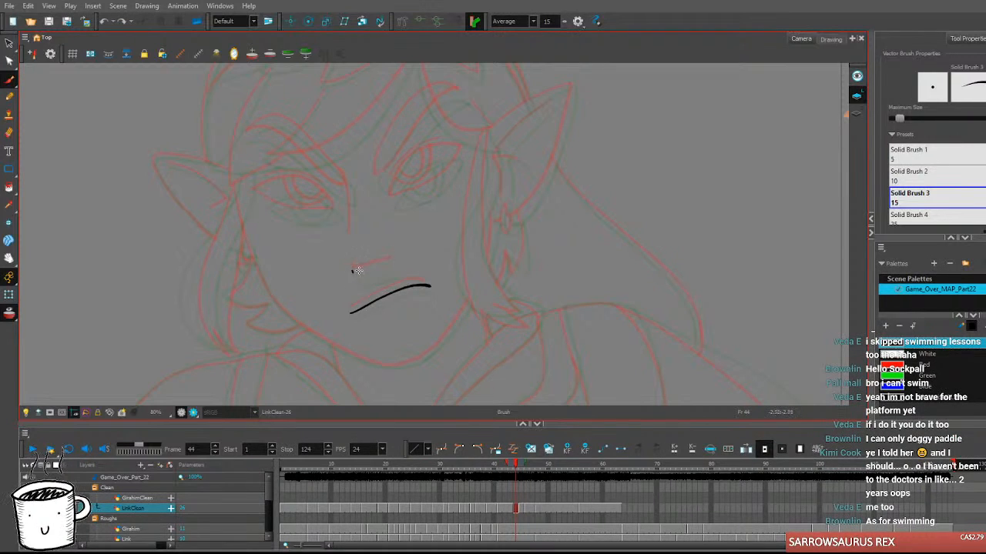
Ink the short line under the nose above the mouth on frame 44, redoing rejected strokes.
{"action": "left_click_drag", "start_coordinate": [352, 271], "coordinate": [399, 263]}
{"action": "key", "text": "ctrl+z"}
{"action": "key", "text": "period"}
{"action": "key", "text": "comma"}
{"action": "key", "text": "comma"}
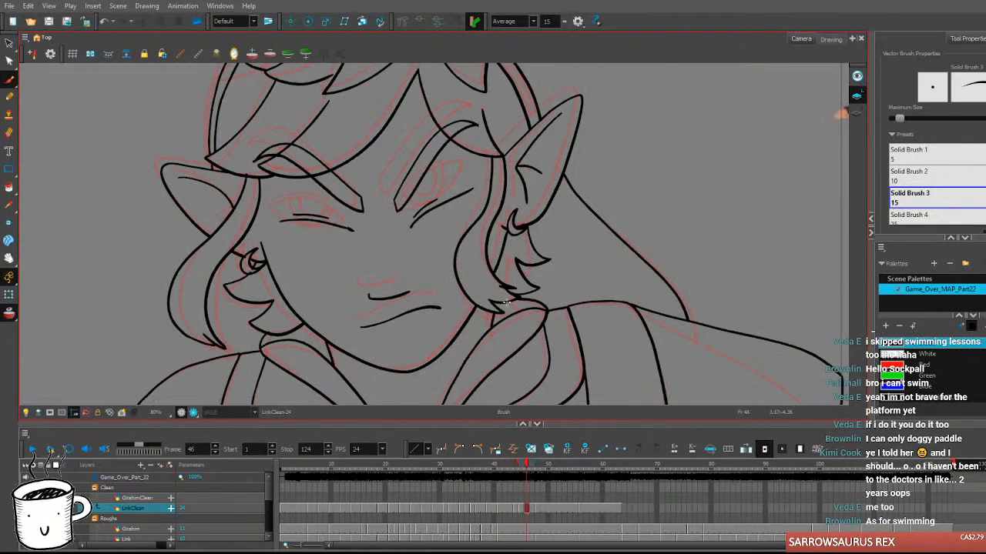
{"action": "key", "text": "period"}
{"action": "key", "text": "period"}
{"action": "key", "text": "comma"}
{"action": "key", "text": "ctrl+z"}
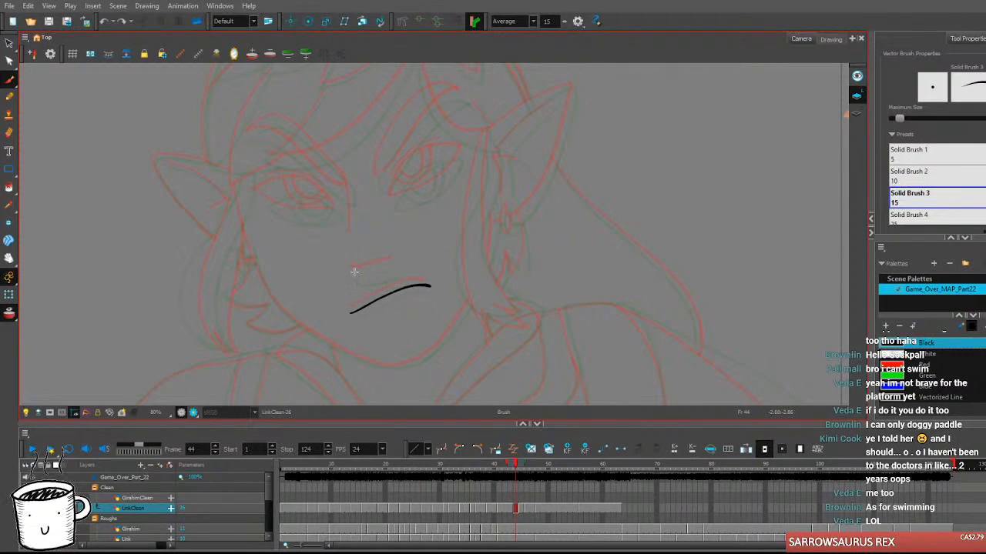
{"action": "left_click_drag", "start_coordinate": [352, 271], "coordinate": [392, 268]}
{"action": "key", "text": "ctrl+z"}
{"action": "key", "text": "ctrl+z"}
{"action": "key", "text": "comma"}
{"action": "key", "text": "period"}
{"action": "key", "text": "period"}
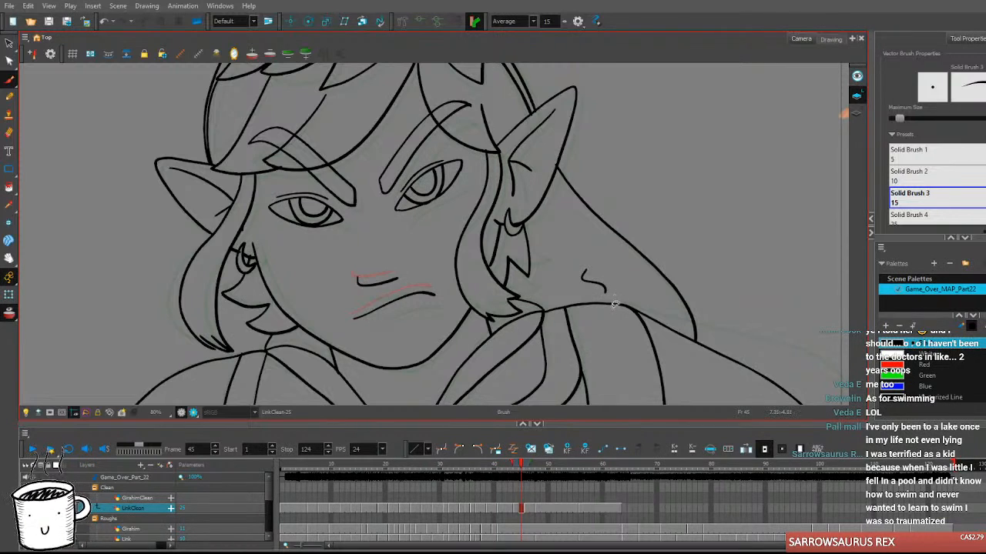
{"action": "key", "text": "comma"}
{"action": "mouse_move", "coordinate": [608, 316]}
{"action": "left_mouse_down"}
{"action": "mouse_move", "coordinate": [589, 315]}
{"action": "mouse_move", "coordinate": [588, 330]}
{"action": "mouse_move", "coordinate": [541, 326]}
{"action": "mouse_move", "coordinate": [554, 328]}
{"action": "left_mouse_up"}
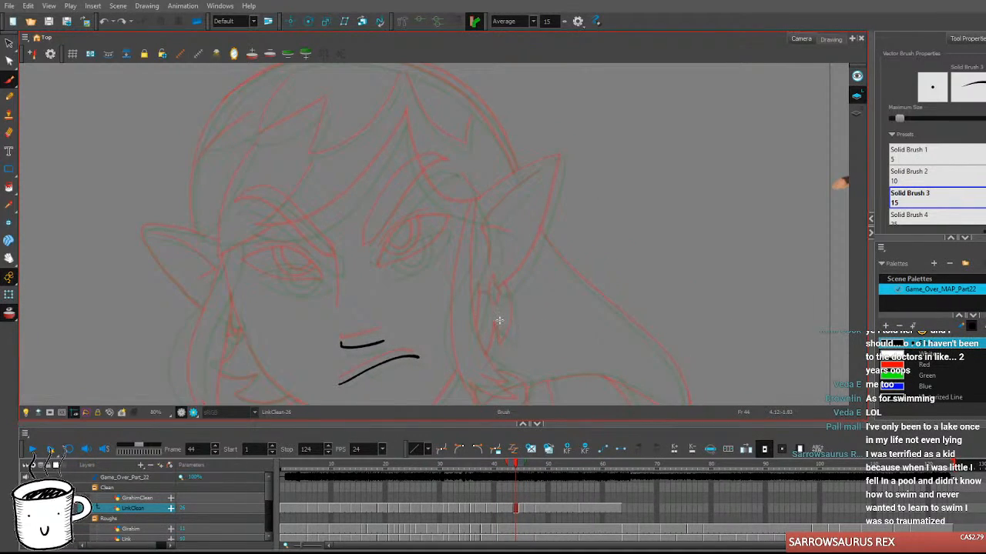
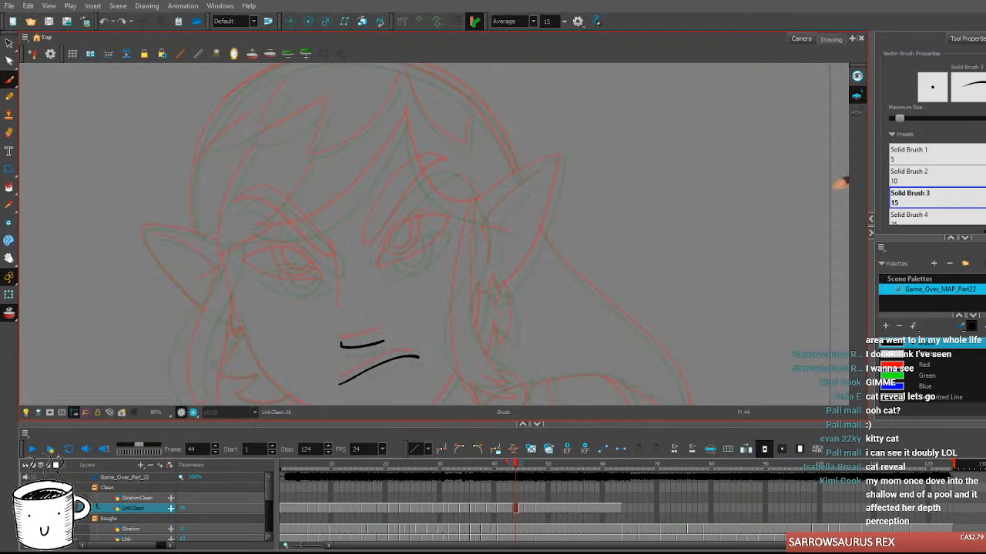
Add a new drawing layer above the Clean group and paste the cat photo into it on frame 44.
{"action": "scroll", "coordinate": [317, 215], "scroll_direction": "down", "scroll_amount": 1}
{"action": "scroll", "coordinate": [317, 215], "scroll_direction": "down", "scroll_amount": 2}
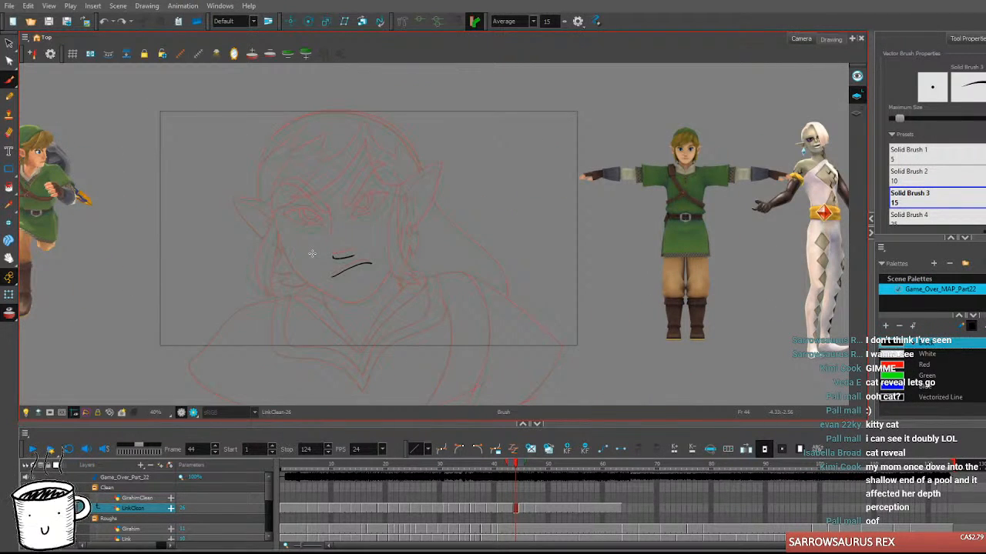
{"action": "left_click", "coordinate": [128, 489]}
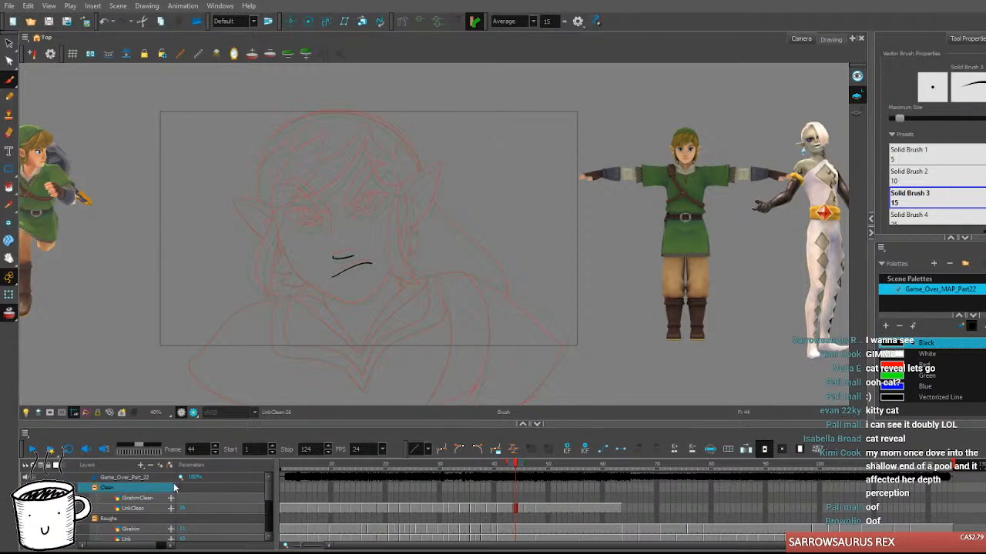
{"action": "key", "text": "ctrl+r"}
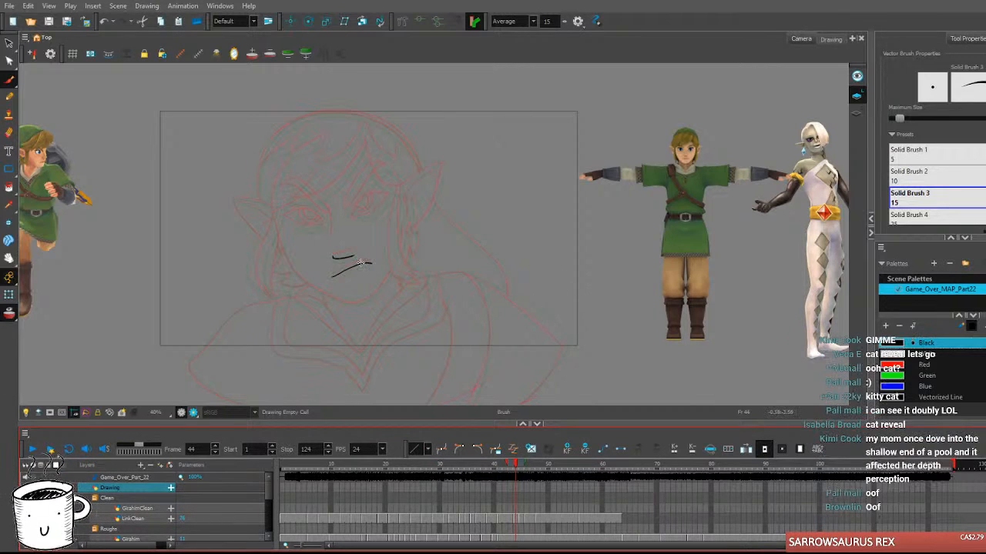
{"action": "key", "text": "ctrl+v"}
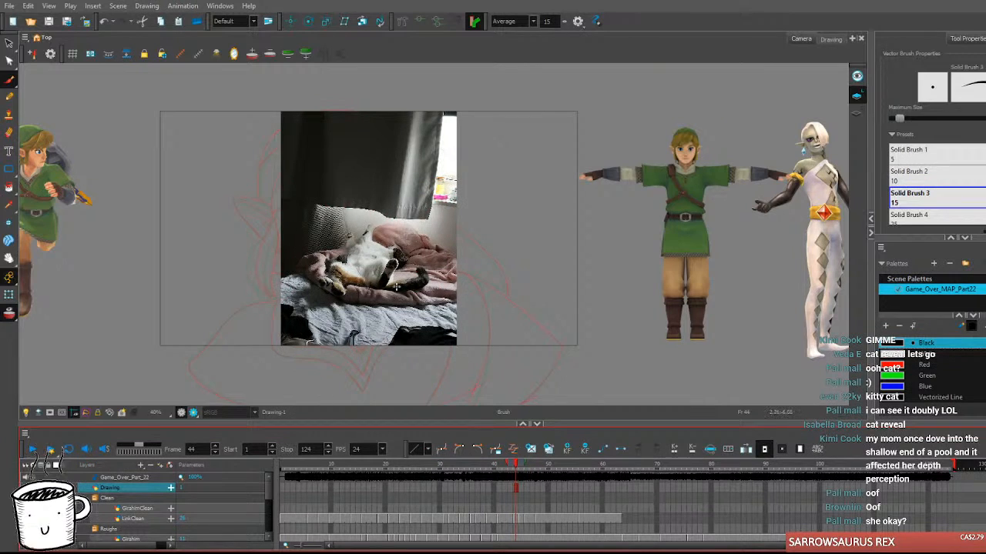
Scale up the pasted cat photo beyond the camera frame's height and examine the cat up close.
{"action": "scroll", "coordinate": [397, 287], "scroll_direction": "down", "scroll_amount": 1}
{"action": "left_click", "coordinate": [9, 296]}
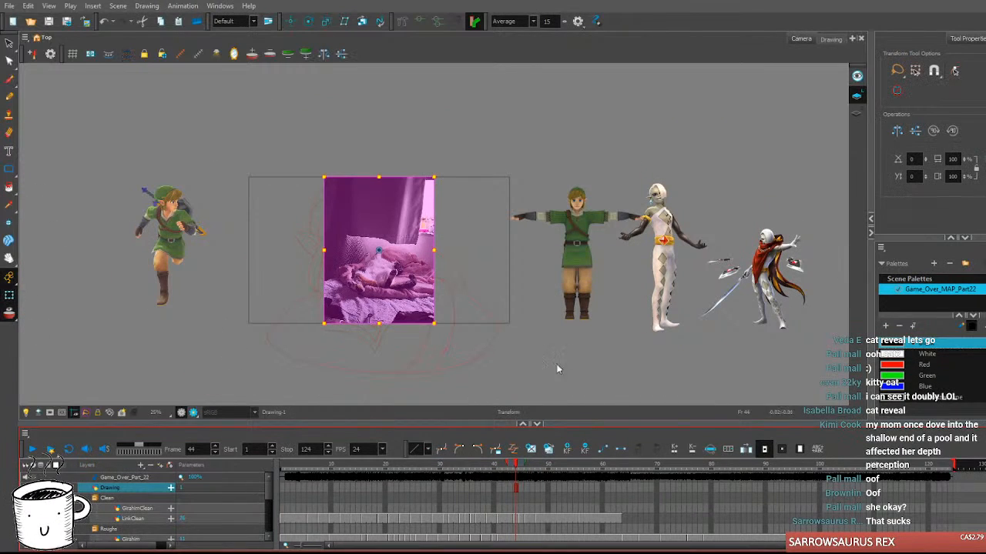
{"action": "left_click_drag", "start_coordinate": [434, 324], "coordinate": [516, 385]}
{"action": "left_click", "coordinate": [634, 357]}
{"action": "scroll", "coordinate": [342, 258], "scroll_direction": "up", "scroll_amount": 2}
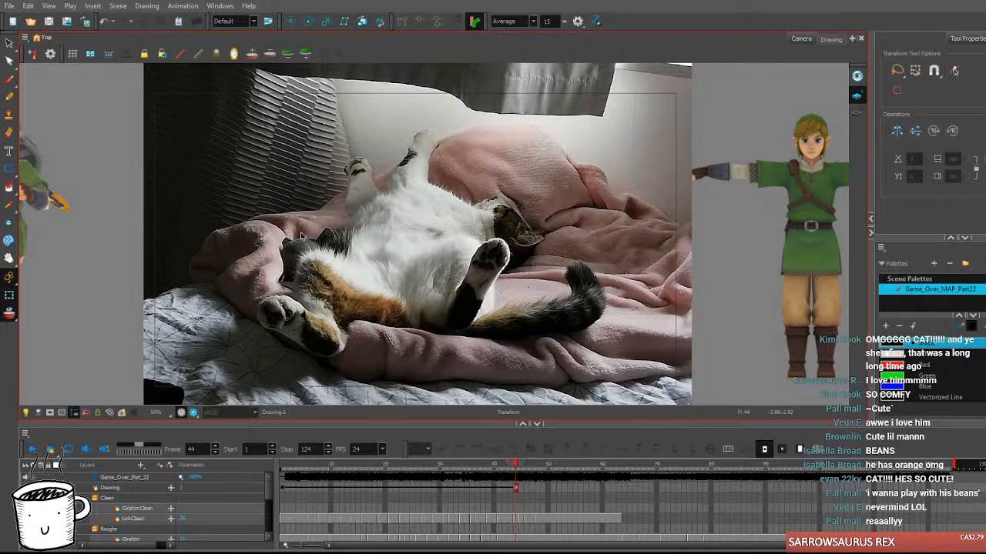
{"action": "scroll", "coordinate": [300, 234], "scroll_direction": "down", "scroll_amount": 2}
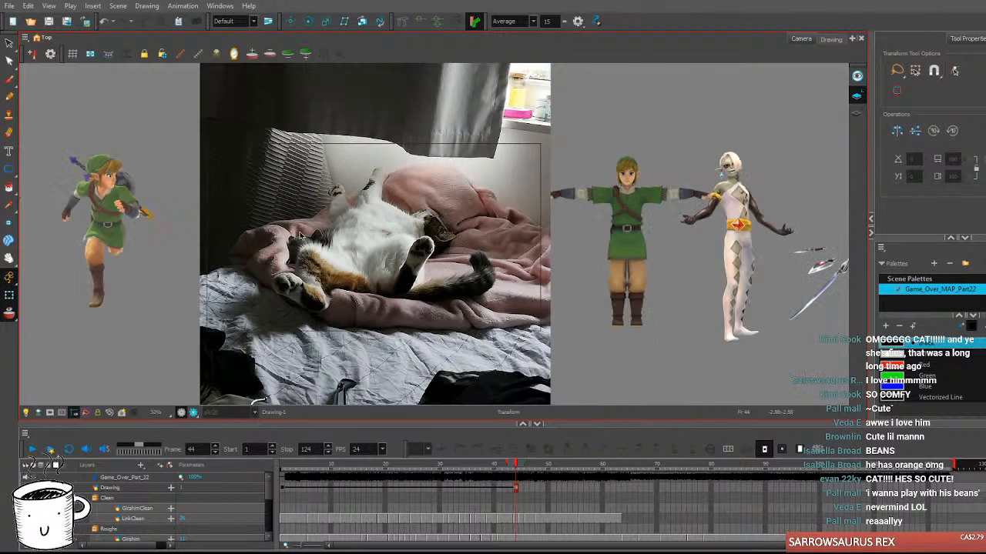
{"action": "scroll", "coordinate": [300, 235], "scroll_direction": "up", "scroll_amount": 3}
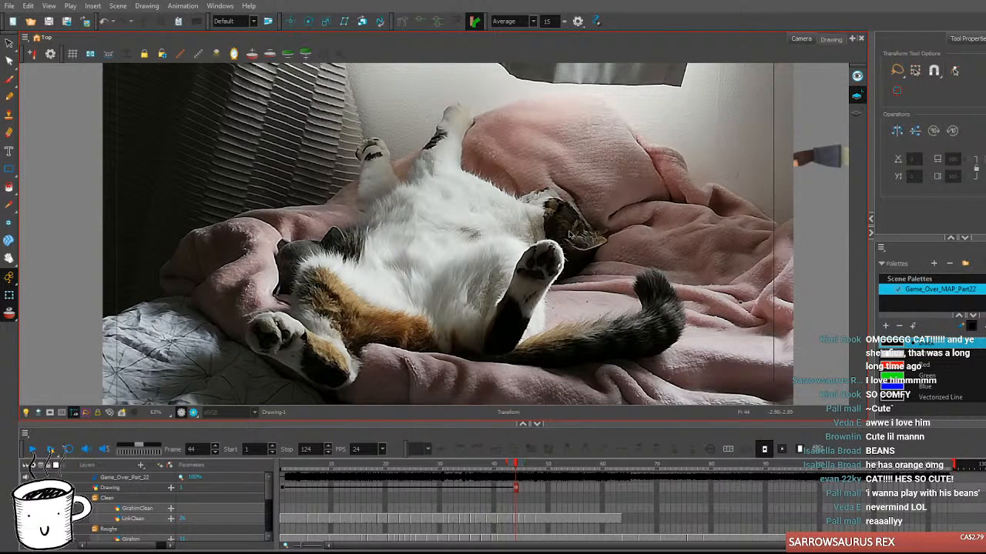
{"action": "scroll", "coordinate": [572, 235], "scroll_direction": "up", "scroll_amount": 1}
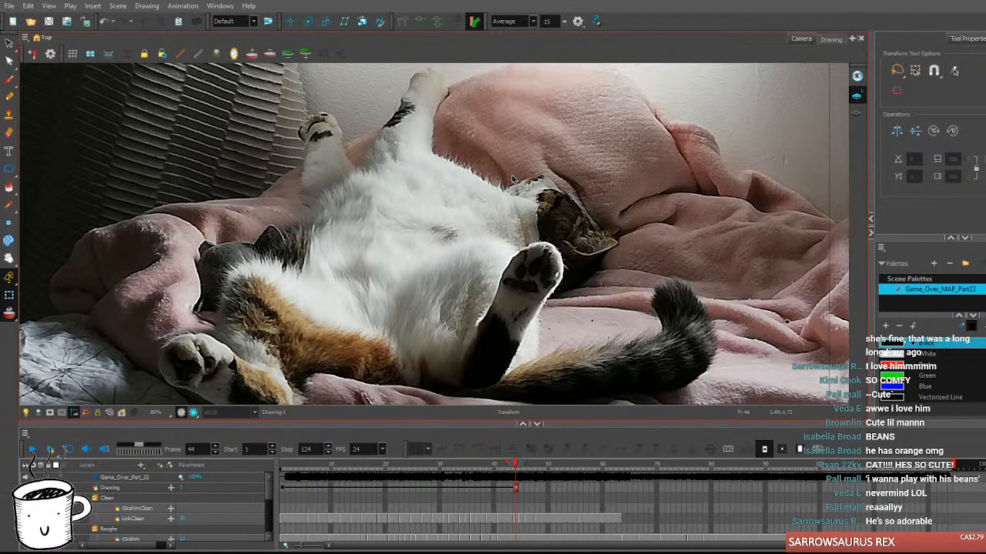
{"action": "scroll", "coordinate": [512, 179], "scroll_direction": "down", "scroll_amount": 1}
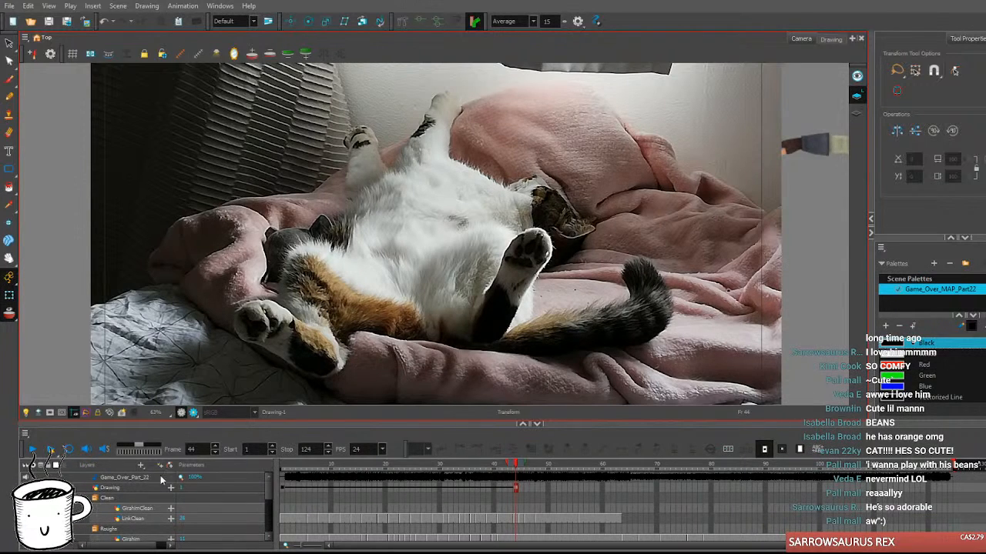
Delete the drawing layer holding the cat photo and return to the LinkClean drawing on frame 44.
{"action": "left_click", "coordinate": [103, 490]}
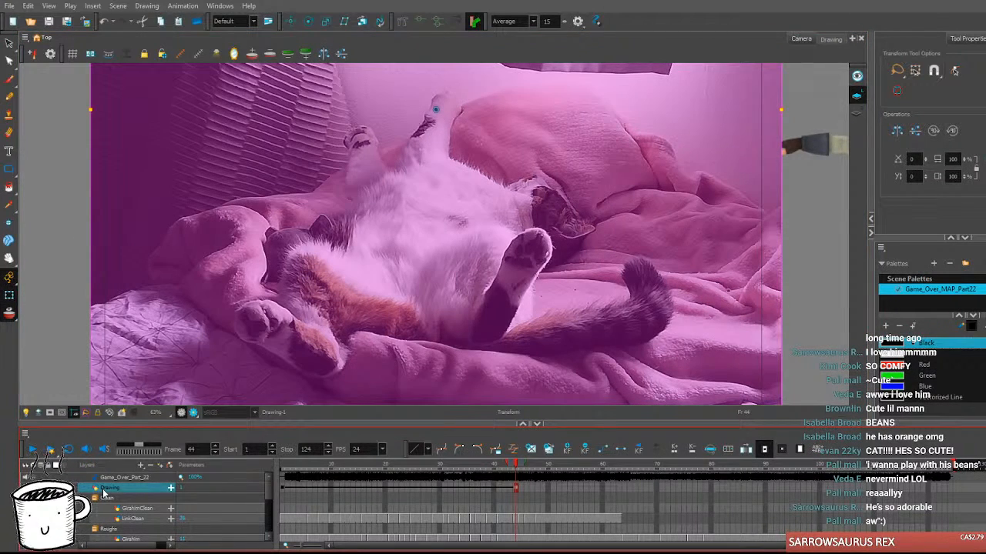
{"action": "left_click", "coordinate": [497, 466]}
{"action": "left_click", "coordinate": [516, 467]}
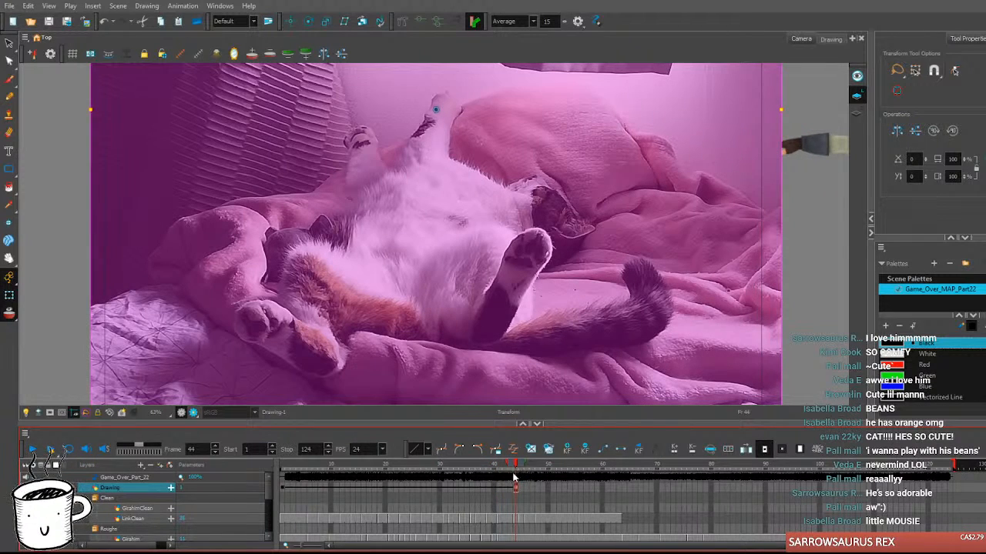
{"action": "left_click", "coordinate": [81, 213]}
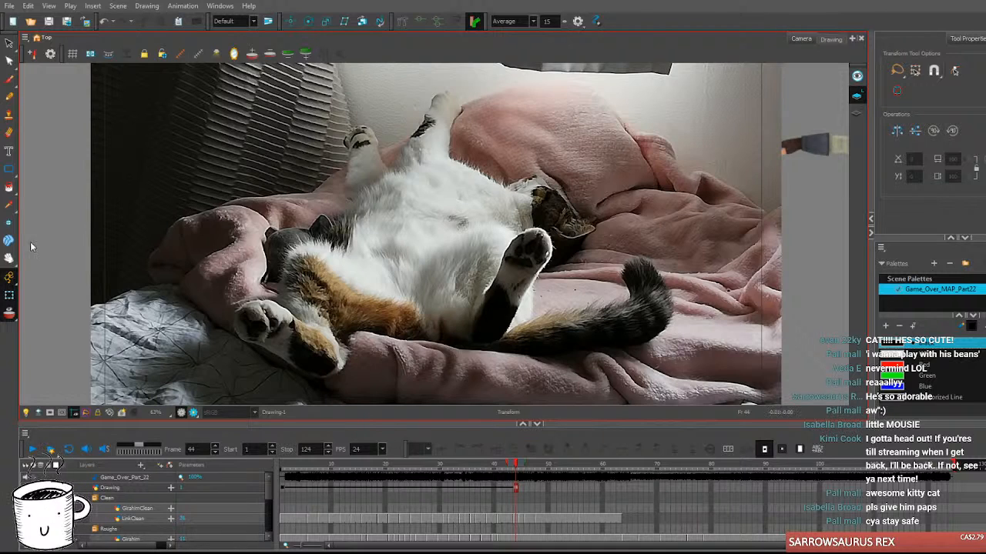
{"action": "left_click", "coordinate": [133, 485]}
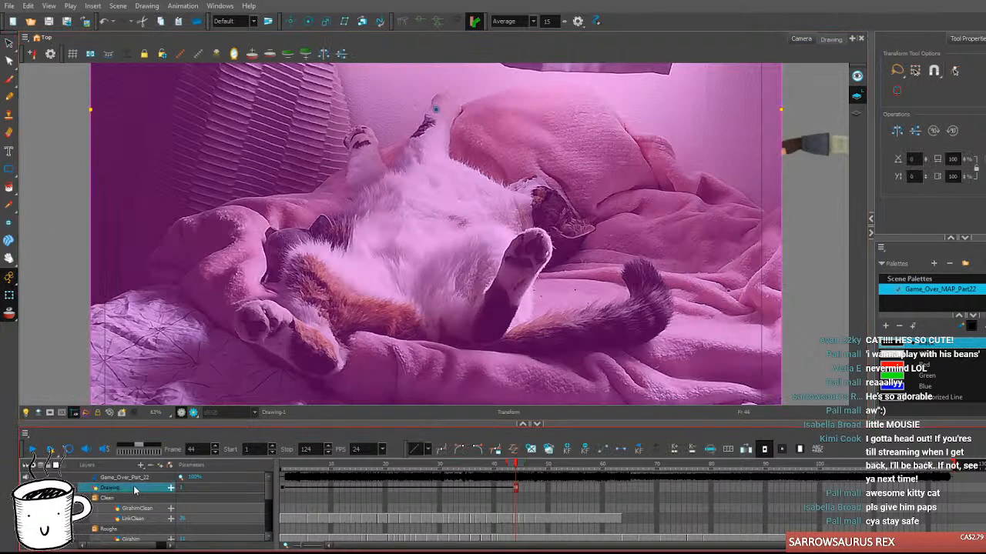
{"action": "key", "text": "Delete"}
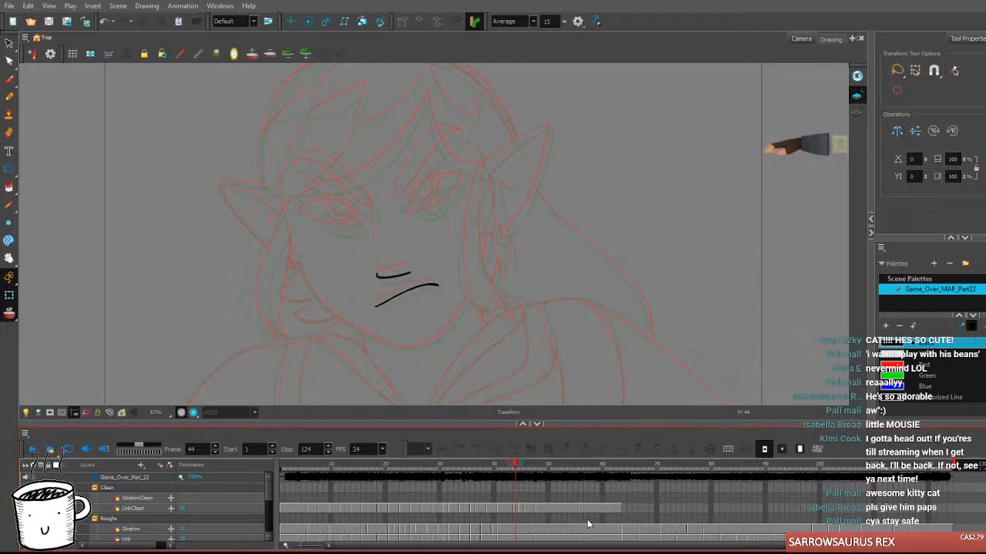
{"action": "left_click", "coordinate": [516, 508]}
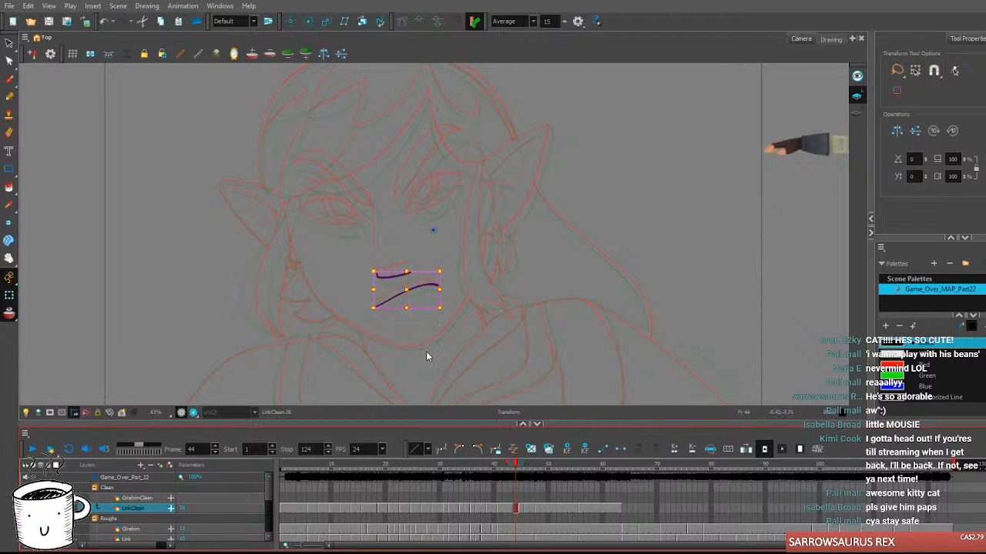
{"action": "left_click", "coordinate": [426, 352]}
{"action": "scroll", "coordinate": [402, 251], "scroll_direction": "up", "scroll_amount": 1}
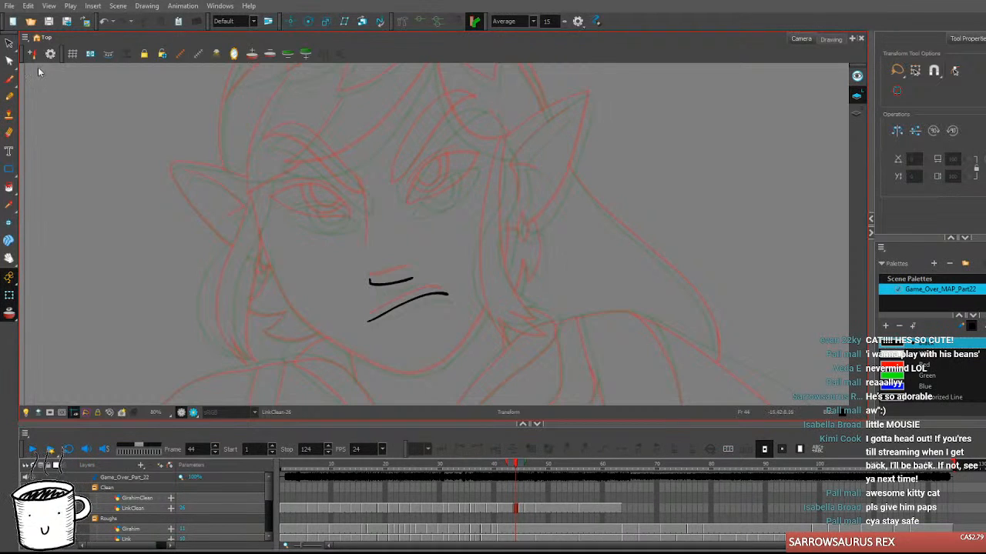
Ink the almond-shaped outline of the right-hand eye with the Brush on frame 44, redoing rejected strokes.
{"action": "key", "text": "alt+b"}
{"action": "left_click_drag", "start_coordinate": [499, 248], "coordinate": [544, 306]}
{"action": "key", "text": "ctrl+z"}
{"action": "key", "text": "space"}
{"action": "left_click_drag", "start_coordinate": [604, 288], "coordinate": [499, 344]}
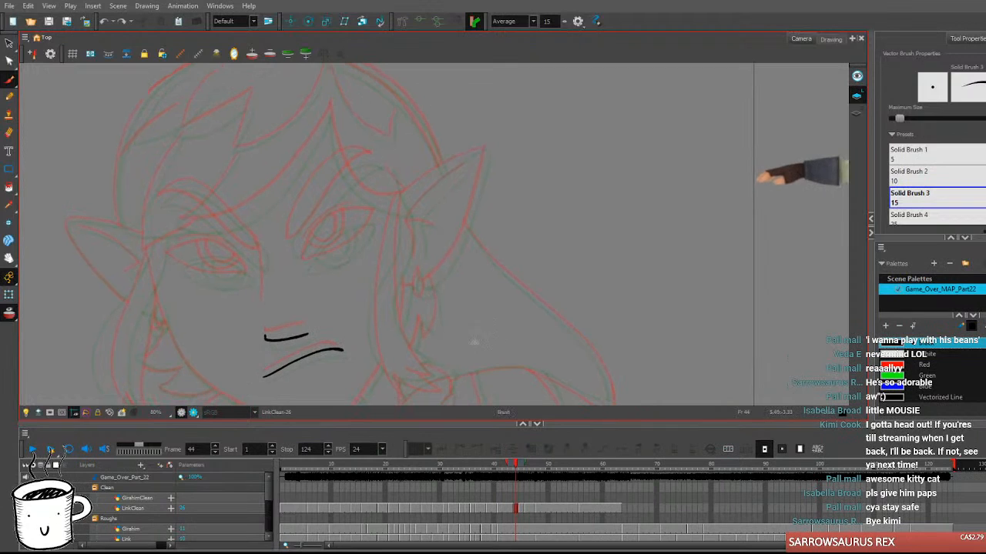
{"action": "left_click_drag", "start_coordinate": [305, 268], "coordinate": [373, 212]}
{"action": "key", "text": "ctrl+z"}
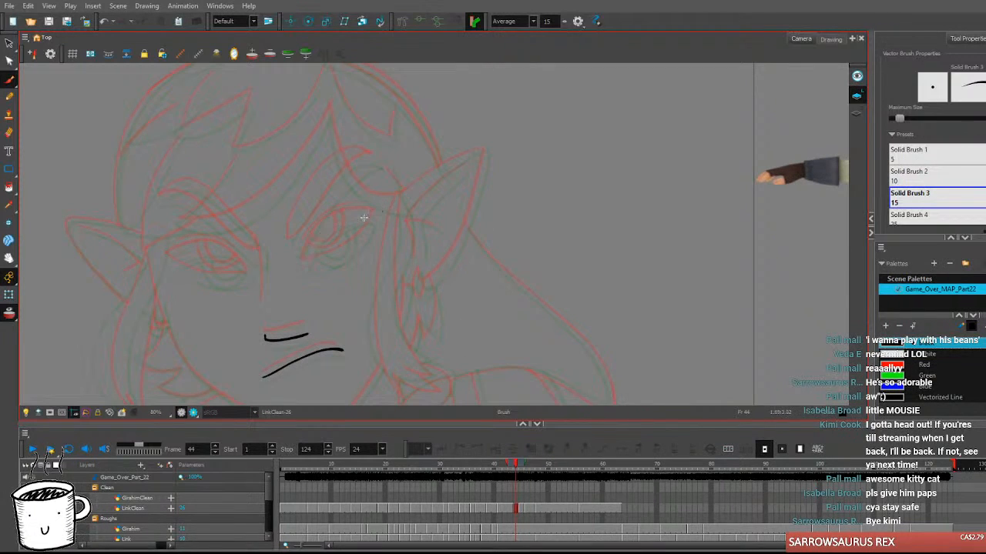
{"action": "mouse_move", "coordinate": [305, 267]}
{"action": "left_mouse_down"}
{"action": "mouse_move", "coordinate": [360, 214]}
{"action": "mouse_move", "coordinate": [377, 214]}
{"action": "left_mouse_up"}
{"action": "key", "text": "ctrl+z"}
{"action": "mouse_move", "coordinate": [303, 266]}
{"action": "left_mouse_down"}
{"action": "mouse_move", "coordinate": [320, 234]}
{"action": "mouse_move", "coordinate": [376, 214]}
{"action": "left_mouse_up"}
{"action": "mouse_move", "coordinate": [304, 268]}
{"action": "left_mouse_down"}
{"action": "mouse_move", "coordinate": [356, 247]}
{"action": "mouse_move", "coordinate": [376, 213]}
{"action": "left_mouse_up"}
{"action": "key", "text": "ctrl+z"}
{"action": "left_click_drag", "start_coordinate": [304, 268], "coordinate": [377, 215]}
{"action": "key", "text": "ctrl+z"}
{"action": "mouse_move", "coordinate": [306, 267]}
{"action": "left_mouse_down"}
{"action": "mouse_move", "coordinate": [352, 254]}
{"action": "mouse_move", "coordinate": [376, 215]}
{"action": "left_mouse_up"}
{"action": "key", "text": "ctrl+z"}
{"action": "mouse_move", "coordinate": [305, 267]}
{"action": "left_mouse_down"}
{"action": "mouse_move", "coordinate": [335, 261]}
{"action": "mouse_move", "coordinate": [377, 212]}
{"action": "left_mouse_up"}
{"action": "key", "text": "comma"}
{"action": "key", "text": "period"}
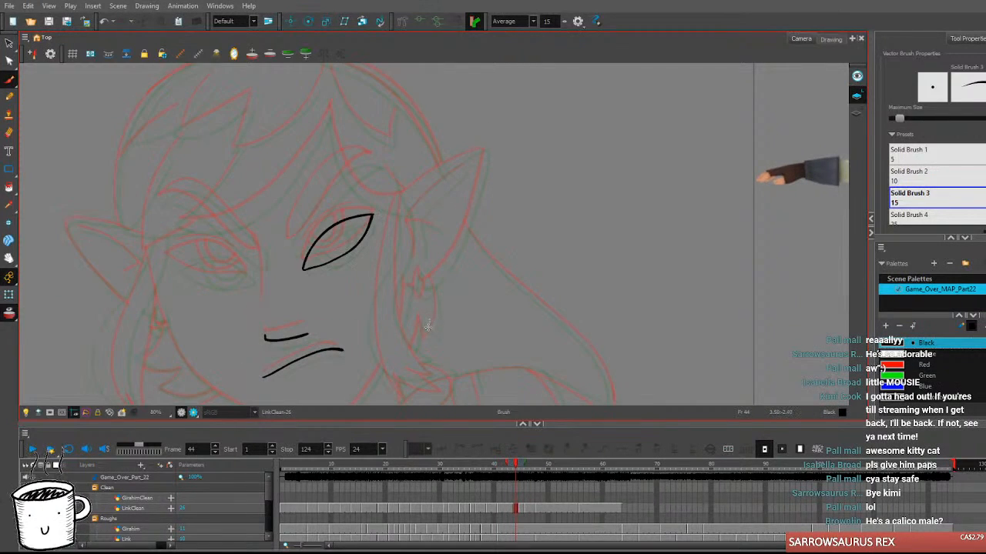
Ink the eyelid crease just above the right-hand eye on frame 44, redoing rejected strokes and checking neighbouring frames.
{"action": "mouse_move", "coordinate": [416, 347]}
{"action": "left_mouse_down"}
{"action": "mouse_move", "coordinate": [448, 350]}
{"action": "mouse_move", "coordinate": [416, 336]}
{"action": "left_mouse_up"}
{"action": "left_click_drag", "start_coordinate": [319, 245], "coordinate": [357, 221]}
{"action": "key", "text": "ctrl+z"}
{"action": "left_click_drag", "start_coordinate": [318, 248], "coordinate": [355, 223]}
{"action": "key", "text": "ctrl+z"}
{"action": "left_click_drag", "start_coordinate": [316, 249], "coordinate": [359, 221]}
{"action": "key", "text": "ctrl+z"}
{"action": "left_click_drag", "start_coordinate": [317, 249], "coordinate": [359, 220]}
{"action": "key", "text": "ctrl+z"}
{"action": "left_click_drag", "start_coordinate": [317, 249], "coordinate": [358, 220]}
{"action": "key", "text": "comma"}
{"action": "key", "text": "period"}
{"action": "key", "text": "period"}
{"action": "key", "text": "period"}
{"action": "key", "text": "comma"}
{"action": "key", "text": "comma"}
{"action": "key", "text": "comma"}
{"action": "key", "text": "period"}
{"action": "key", "text": "ctrl+z"}
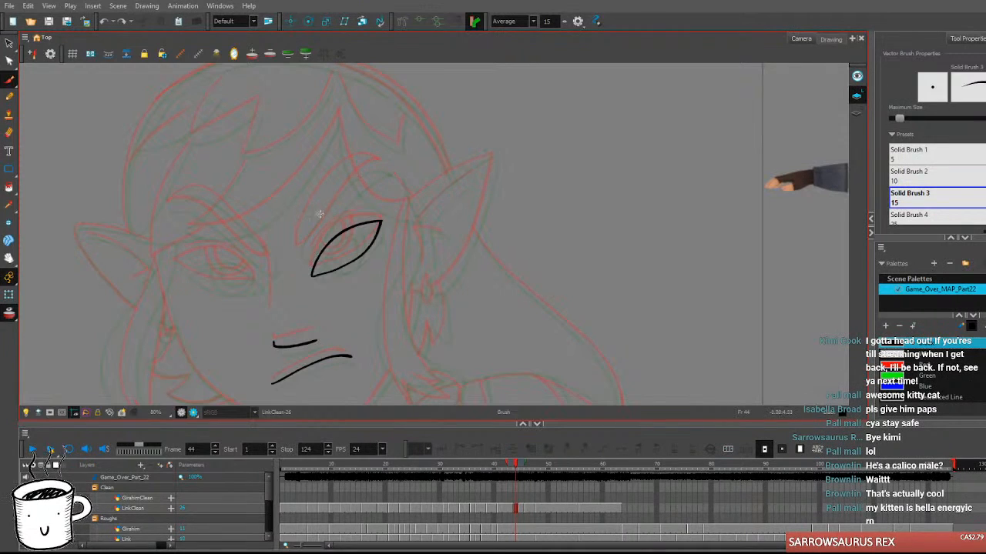
{"action": "left_click_drag", "start_coordinate": [317, 253], "coordinate": [353, 224]}
{"action": "mouse_move", "coordinate": [314, 252]}
{"action": "left_mouse_down"}
{"action": "mouse_move", "coordinate": [335, 232]}
{"action": "mouse_move", "coordinate": [382, 217]}
{"action": "left_mouse_up"}
{"action": "key", "text": "period"}
{"action": "key", "text": "comma"}
{"action": "key", "text": "comma"}
{"action": "key", "text": "period"}
{"action": "mouse_move", "coordinate": [400, 322]}
{"action": "left_mouse_down"}
{"action": "mouse_move", "coordinate": [424, 319]}
{"action": "mouse_move", "coordinate": [401, 332]}
{"action": "mouse_move", "coordinate": [437, 307]}
{"action": "left_mouse_up"}
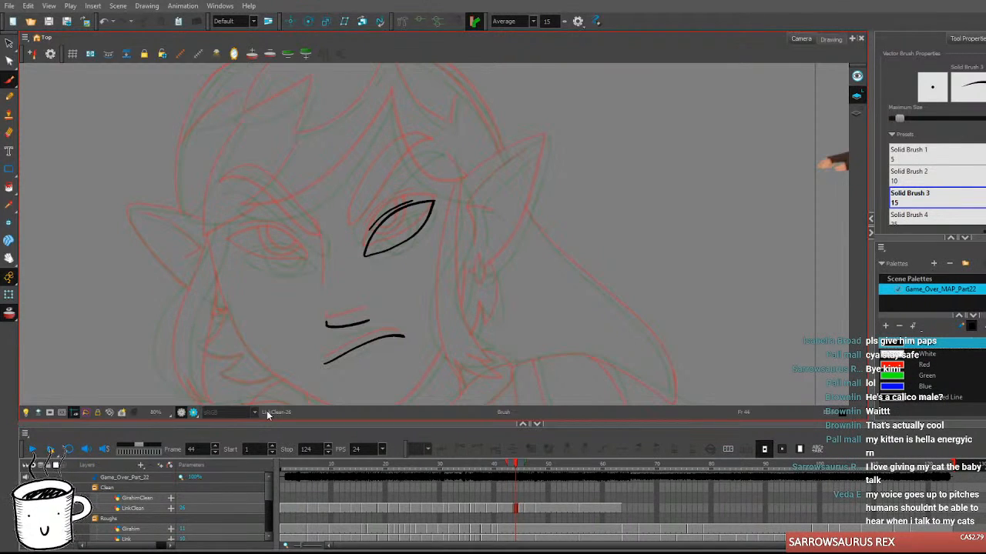
{"action": "left_click_drag", "start_coordinate": [232, 248], "coordinate": [311, 264]}
{"action": "key", "text": "ctrl+z"}
{"action": "left_click_drag", "start_coordinate": [232, 248], "coordinate": [317, 262]}
{"action": "key", "text": "ctrl+z"}
{"action": "left_click_drag", "start_coordinate": [231, 246], "coordinate": [315, 260]}
{"action": "key", "text": "ctrl+z"}
{"action": "left_click_drag", "start_coordinate": [230, 246], "coordinate": [318, 265]}
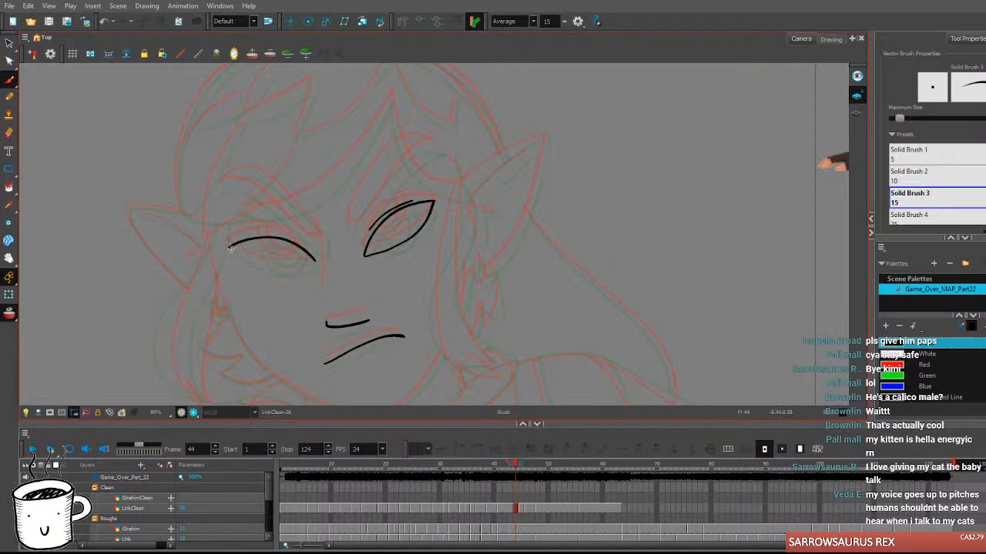
{"action": "key", "text": "ctrl+z"}
{"action": "mouse_move", "coordinate": [231, 246]}
{"action": "left_mouse_down"}
{"action": "mouse_move", "coordinate": [300, 243]}
{"action": "mouse_move", "coordinate": [319, 262]}
{"action": "left_mouse_up"}
{"action": "key", "text": "ctrl+z"}
{"action": "mouse_move", "coordinate": [231, 248]}
{"action": "left_mouse_down"}
{"action": "mouse_move", "coordinate": [288, 242]}
{"action": "mouse_move", "coordinate": [319, 262]}
{"action": "left_mouse_up"}
{"action": "mouse_move", "coordinate": [231, 252]}
{"action": "left_mouse_down"}
{"action": "mouse_move", "coordinate": [256, 267]}
{"action": "mouse_move", "coordinate": [322, 259]}
{"action": "left_mouse_up"}
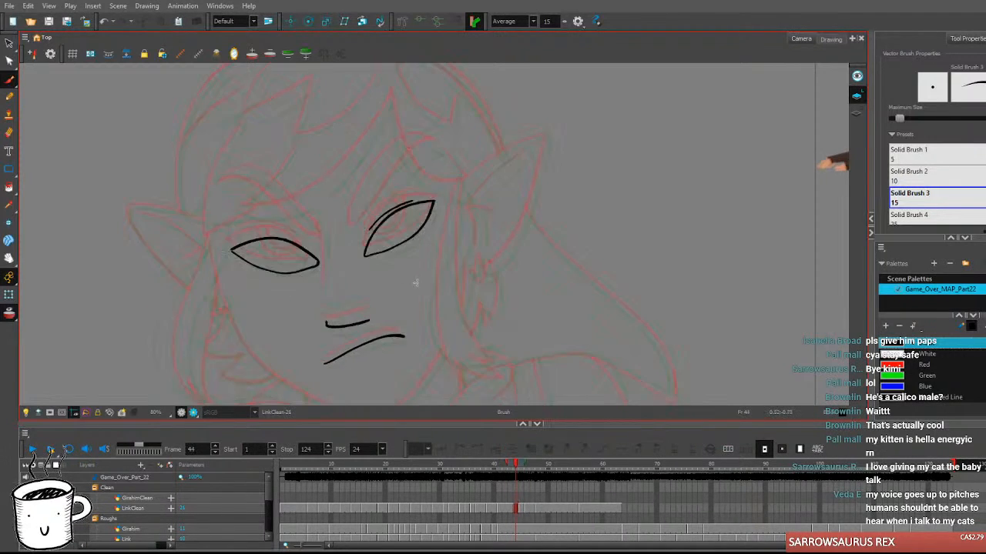
{"action": "key", "text": "ctrl+z"}
{"action": "key", "text": "ctrl+z"}
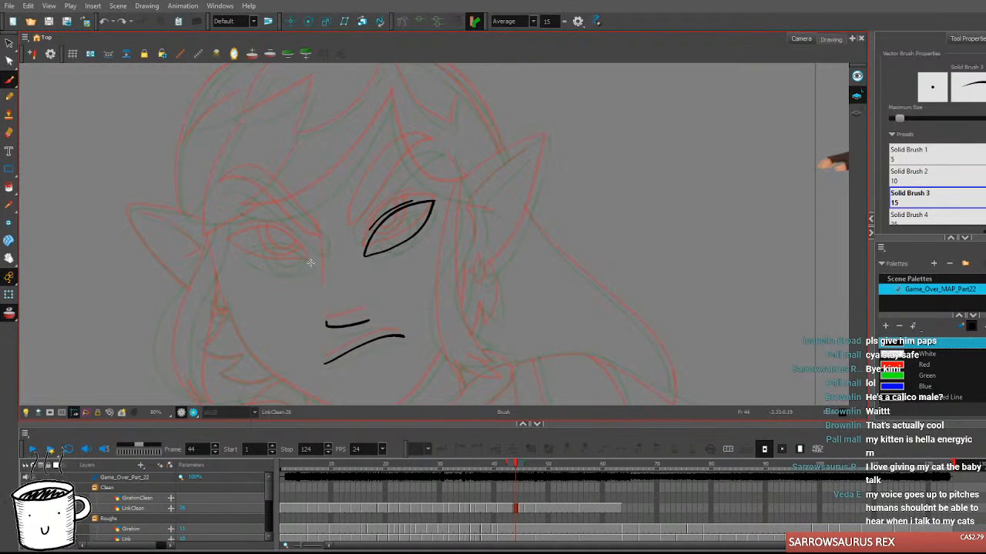
{"action": "mouse_move", "coordinate": [311, 262]}
{"action": "left_mouse_down"}
{"action": "mouse_move", "coordinate": [268, 233]}
{"action": "mouse_move", "coordinate": [245, 234]}
{"action": "mouse_move", "coordinate": [295, 248]}
{"action": "left_mouse_up"}
{"action": "key", "text": "ctrl+z"}
{"action": "key", "text": "ctrl+z"}
Ink the upper and lower lids of the left-hand eye as an almond outline on frame 44, checking against frame 43.
{"action": "mouse_move", "coordinate": [229, 248]}
{"action": "left_mouse_down"}
{"action": "mouse_move", "coordinate": [261, 238]}
{"action": "mouse_move", "coordinate": [313, 259]}
{"action": "left_mouse_up"}
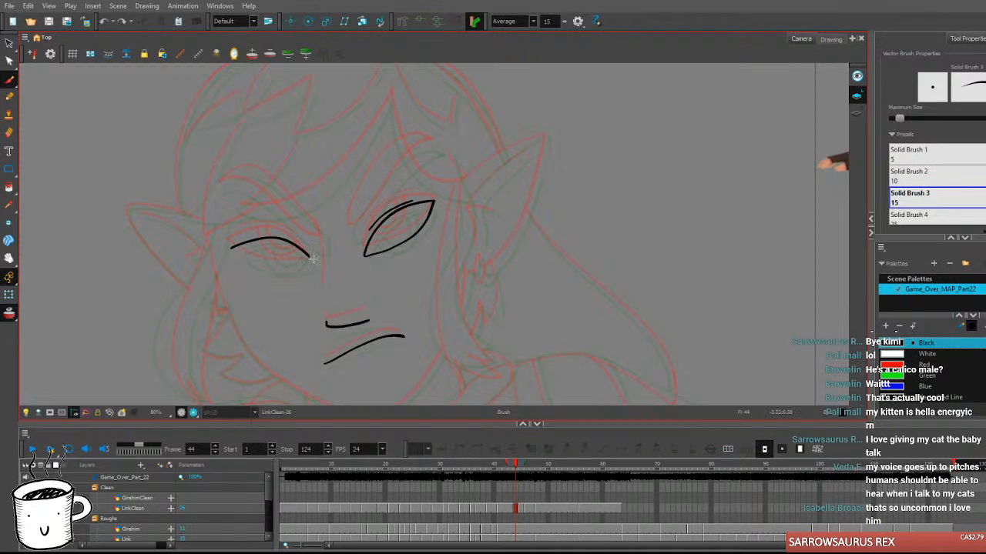
{"action": "left_click_drag", "start_coordinate": [230, 249], "coordinate": [301, 266]}
{"action": "key", "text": "ctrl+z"}
{"action": "mouse_move", "coordinate": [229, 248]}
{"action": "left_mouse_down"}
{"action": "mouse_move", "coordinate": [271, 270]}
{"action": "mouse_move", "coordinate": [304, 266]}
{"action": "left_mouse_up"}
{"action": "key", "text": "."}
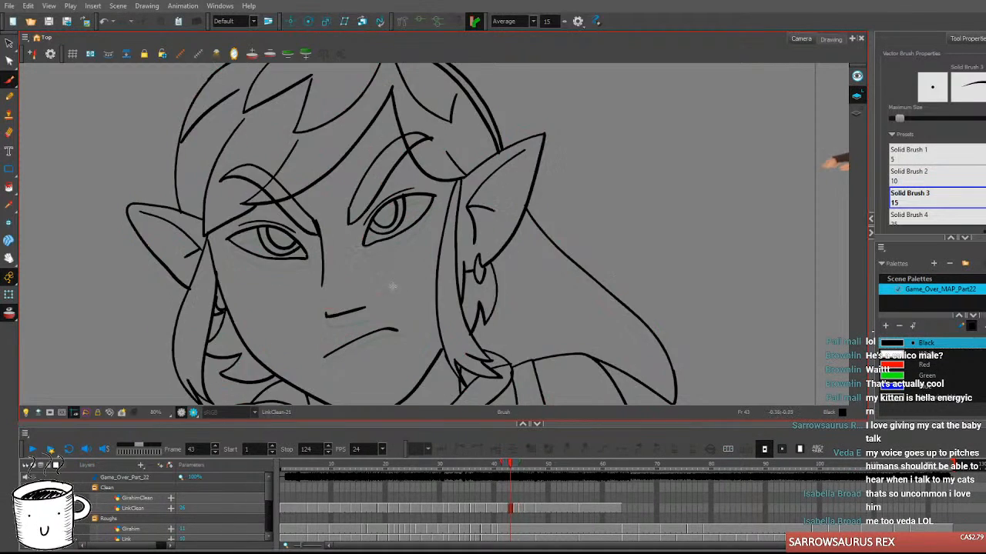
{"action": "key", "text": "."}
{"action": "key", "text": "."}
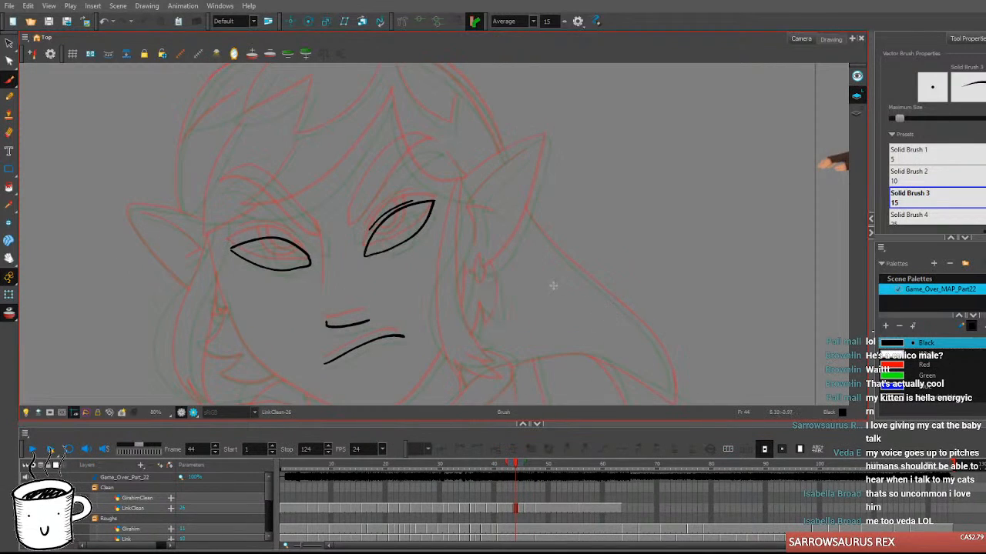
Ink the iris and pupil curves inside the left-hand eye on frame 44, redoing rejected strokes and flipping to neighbouring frames.
{"action": "mouse_move", "coordinate": [261, 240]}
{"action": "left_mouse_down"}
{"action": "mouse_move", "coordinate": [274, 267]}
{"action": "mouse_move", "coordinate": [307, 255]}
{"action": "mouse_move", "coordinate": [276, 266]}
{"action": "left_mouse_up"}
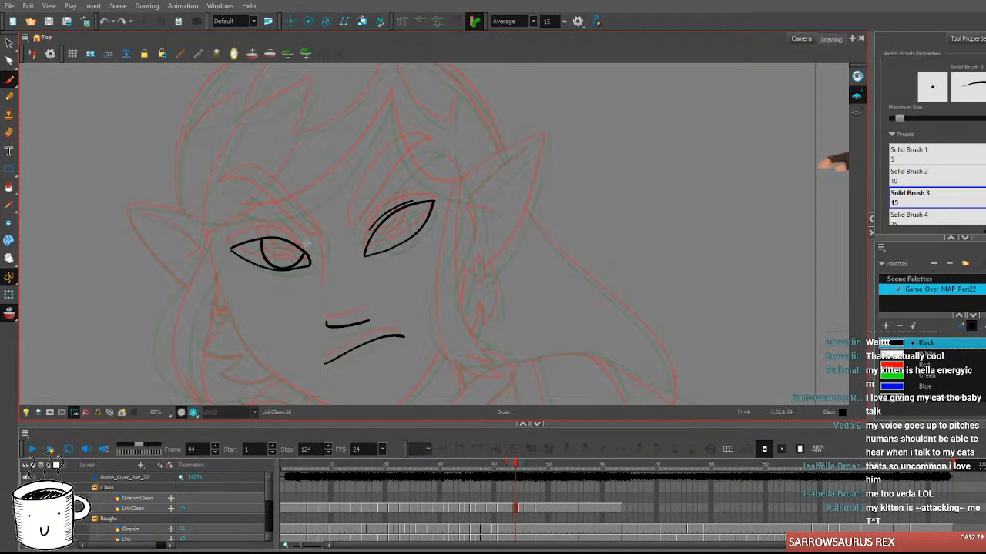
{"action": "key", "text": "."}
{"action": "key", "text": "."}
{"action": "key", "text": "."}
{"action": "left_click_drag", "start_coordinate": [291, 267], "coordinate": [308, 239]}
{"action": "key", "text": "."}
{"action": "key", "text": "."}
{"action": "key", "text": "ctrl+z"}
{"action": "mouse_move", "coordinate": [269, 240]}
{"action": "left_mouse_down"}
{"action": "mouse_move", "coordinate": [273, 258]}
{"action": "mouse_move", "coordinate": [294, 250]}
{"action": "mouse_move", "coordinate": [295, 238]}
{"action": "mouse_move", "coordinate": [270, 254]}
{"action": "mouse_move", "coordinate": [300, 255]}
{"action": "mouse_move", "coordinate": [305, 238]}
{"action": "left_mouse_up"}
{"action": "key", "text": "ctrl+z"}
{"action": "key", "text": "."}
{"action": "key", "text": "."}
{"action": "key", "text": "."}
{"action": "key", "text": "."}
{"action": "key", "text": "."}
{"action": "key", "text": "."}
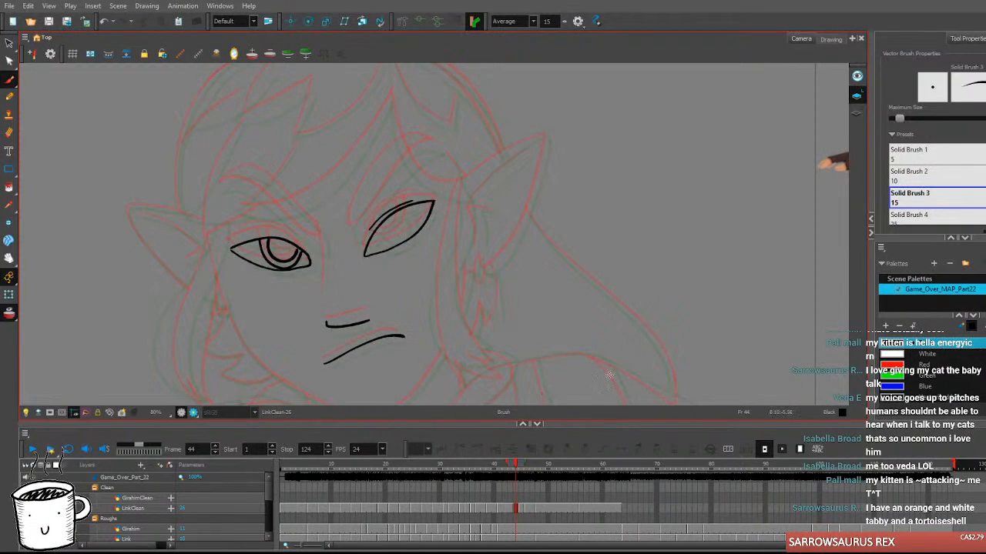
Ink the iris and pupil curves inside the right-hand eye on frame 44, comparing repeatedly with frames 43 and 45.
{"action": "left_click_drag", "start_coordinate": [629, 332], "coordinate": [640, 328]}
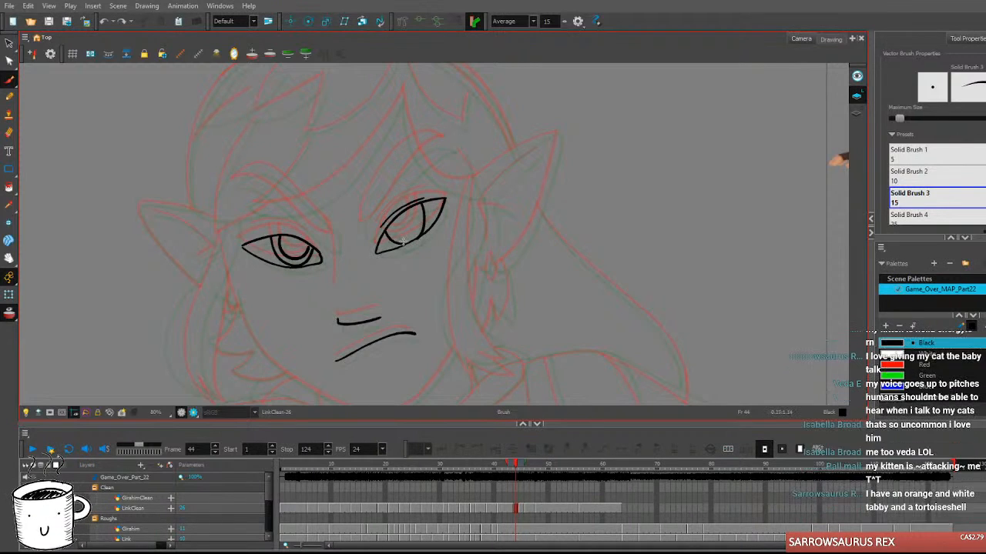
{"action": "key", "text": "comma"}
{"action": "key", "text": "period"}
{"action": "key", "text": "period"}
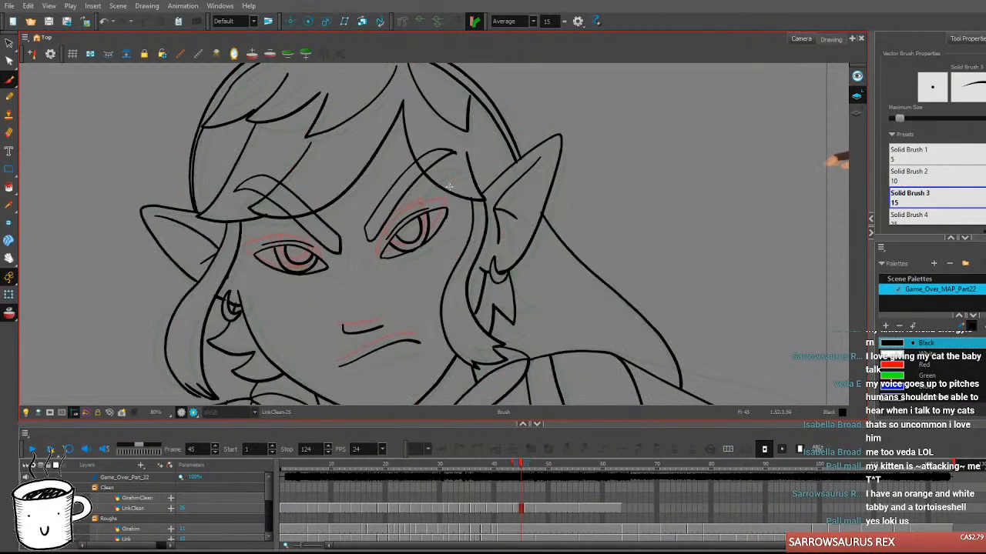
{"action": "key", "text": "comma"}
{"action": "key", "text": "comma"}
{"action": "key", "text": "period"}
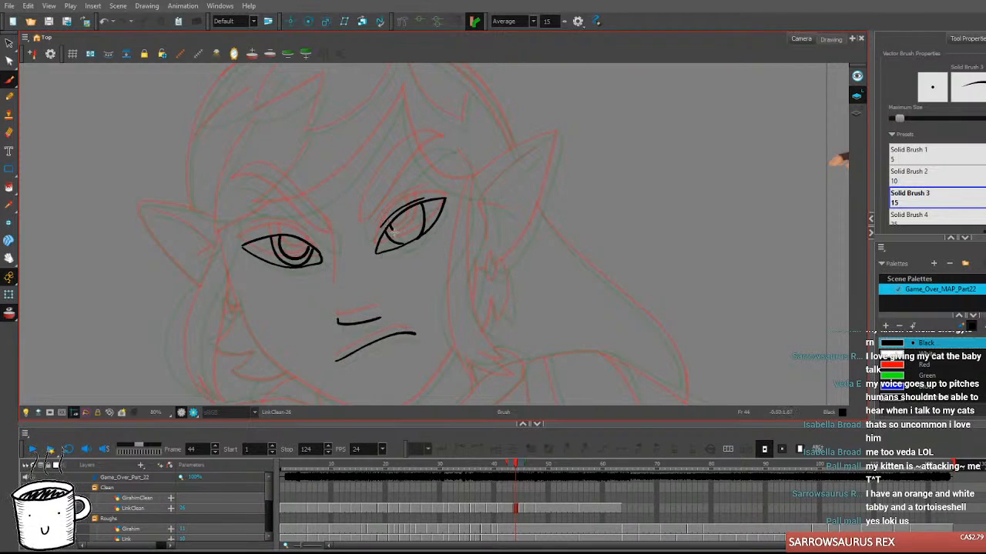
{"action": "key", "text": "comma"}
{"action": "key", "text": "period"}
{"action": "key", "text": "period"}
{"action": "key", "text": "comma"}
{"action": "key", "text": "comma"}
{"action": "key", "text": "period"}
{"action": "key", "text": "comma"}
{"action": "key", "text": "period"}
{"action": "key", "text": "period"}
{"action": "key", "text": "comma"}
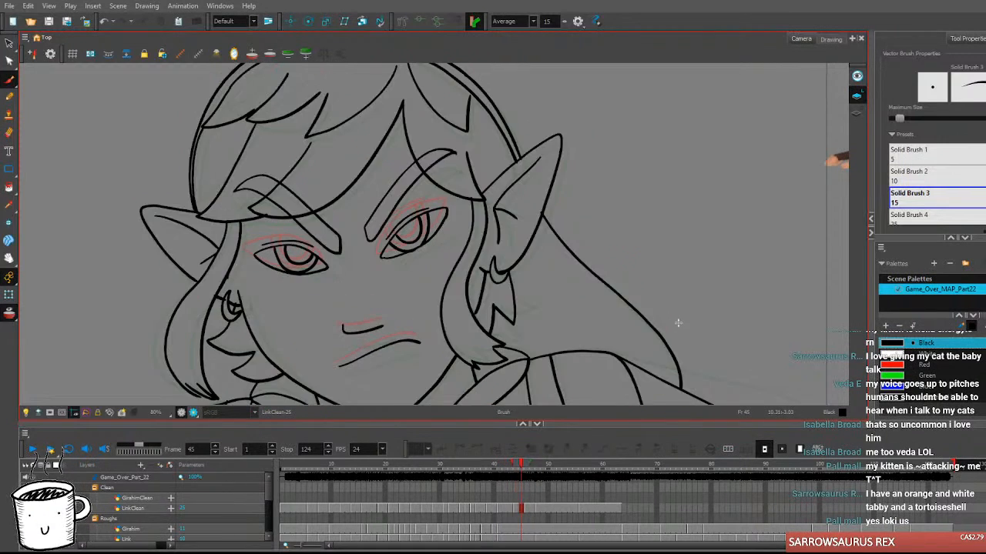
{"action": "key", "text": "period"}
{"action": "key", "text": "comma"}
{"action": "key", "text": "comma"}
{"action": "key", "text": "period"}
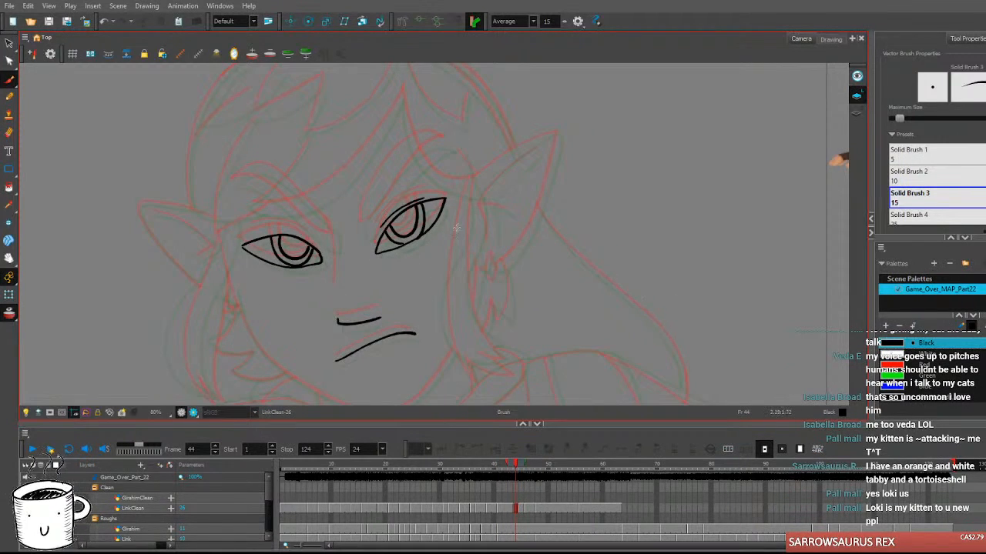
Ink the thick, arched outline of the left-hand eyebrow on frame 44, redoing rejected strokes and checking neighbouring frames.
{"action": "mouse_move", "coordinate": [334, 245]}
{"action": "left_mouse_down"}
{"action": "mouse_move", "coordinate": [331, 220]}
{"action": "mouse_move", "coordinate": [335, 240]}
{"action": "mouse_move", "coordinate": [337, 228]}
{"action": "mouse_move", "coordinate": [270, 167]}
{"action": "mouse_move", "coordinate": [230, 184]}
{"action": "left_mouse_up"}
{"action": "key", "text": "ctrl+z"}
{"action": "key", "text": "ctrl+z"}
{"action": "left_click_drag", "start_coordinate": [231, 185], "coordinate": [282, 202]}
{"action": "key", "text": "ctrl+z"}
{"action": "mouse_move", "coordinate": [230, 185]}
{"action": "left_mouse_down"}
{"action": "mouse_move", "coordinate": [279, 199]}
{"action": "mouse_move", "coordinate": [334, 249]}
{"action": "left_mouse_up"}
{"action": "key", "text": "."}
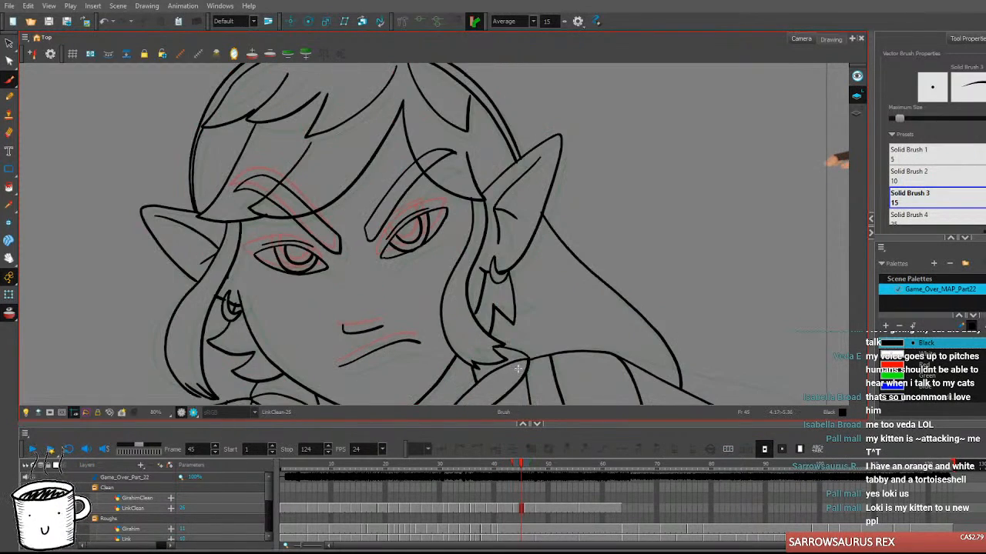
{"action": "key", "text": "."}
{"action": "key", "text": "."}
{"action": "key", "text": "."}
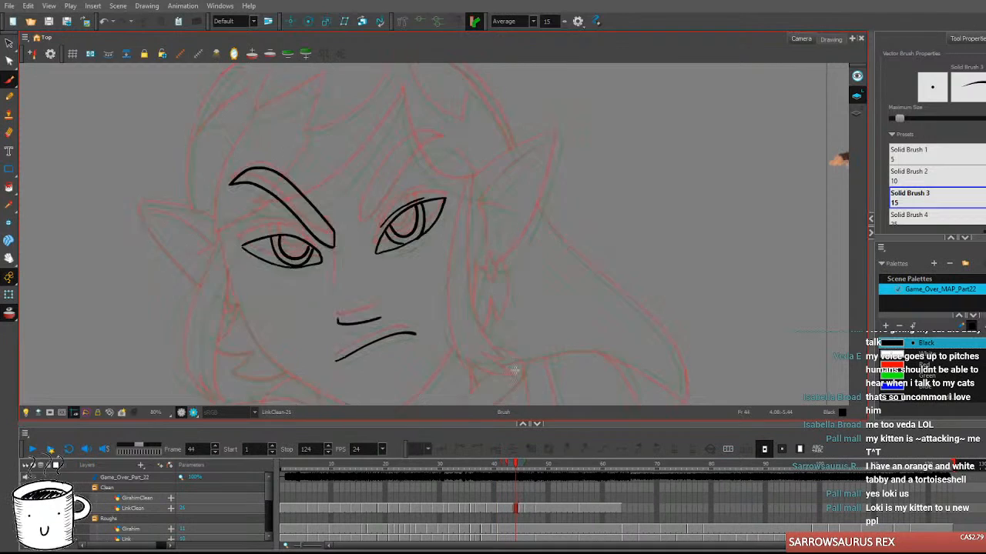
Ink the short vertical nose-bridge line below the inner end of the left-hand eyebrow and compare it with frame 45.
{"action": "left_click_drag", "start_coordinate": [334, 246], "coordinate": [336, 286]}
{"action": "key", "text": "ctrl+z"}
{"action": "key", "text": "."}
{"action": "key", "text": "."}
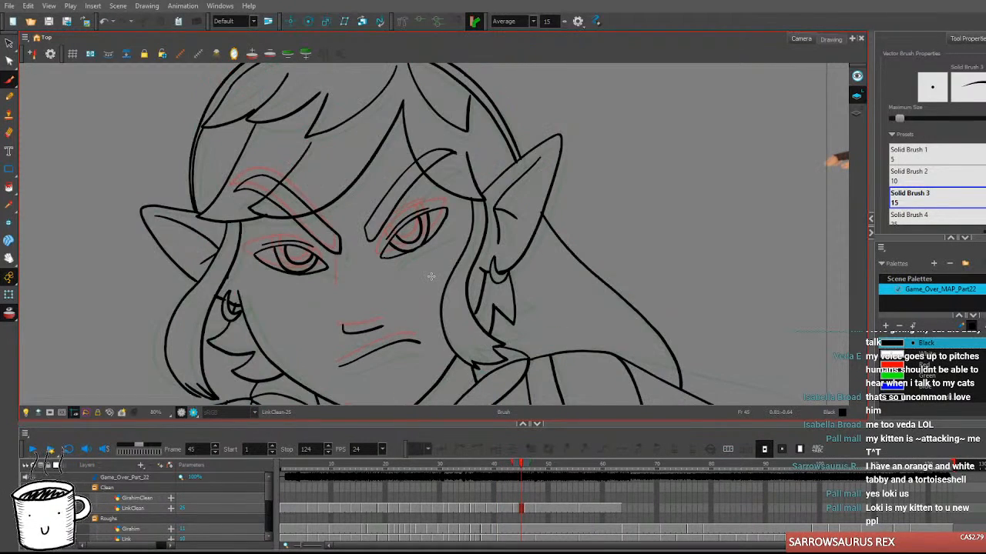
Try to ink the inner end and long upper edge of the right-hand eyebrow on frame 44.
{"action": "left_click_drag", "start_coordinate": [364, 235], "coordinate": [362, 219]}
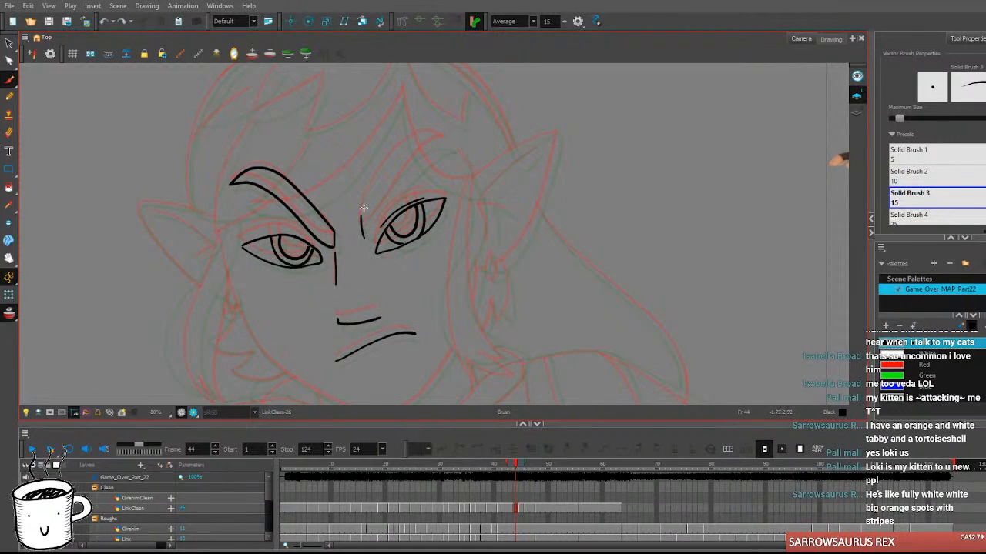
{"action": "mouse_move", "coordinate": [363, 234]}
{"action": "left_mouse_down"}
{"action": "mouse_move", "coordinate": [378, 185]}
{"action": "mouse_move", "coordinate": [419, 143]}
{"action": "mouse_move", "coordinate": [445, 137]}
{"action": "left_mouse_up"}
{"action": "key", "text": "ctrl+z"}
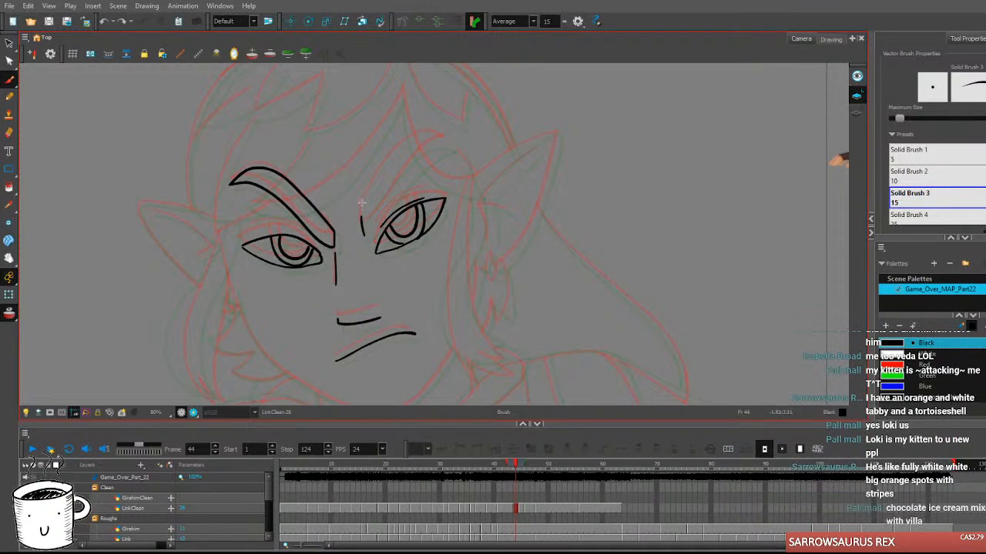
{"action": "mouse_move", "coordinate": [371, 200]}
{"action": "left_mouse_down"}
{"action": "mouse_move", "coordinate": [404, 155]}
{"action": "mouse_move", "coordinate": [436, 137]}
{"action": "left_mouse_up"}
{"action": "key", "text": "ctrl+z"}
{"action": "mouse_move", "coordinate": [371, 199]}
{"action": "left_mouse_down"}
{"action": "mouse_move", "coordinate": [415, 147]}
{"action": "mouse_move", "coordinate": [454, 142]}
{"action": "left_mouse_up"}
{"action": "key", "text": "ctrl+z"}
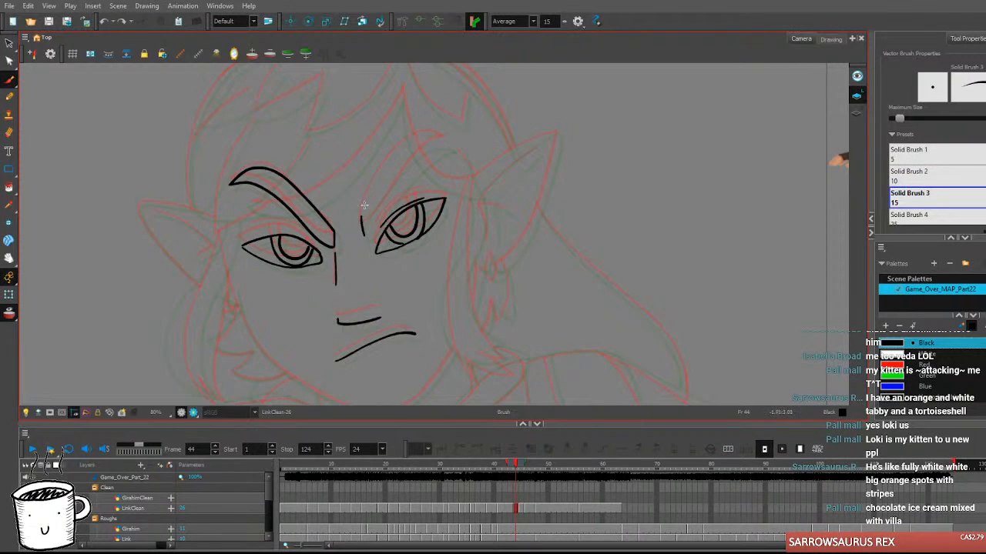
{"action": "left_click_drag", "start_coordinate": [371, 198], "coordinate": [452, 135]}
{"action": "key", "text": "ctrl+z"}
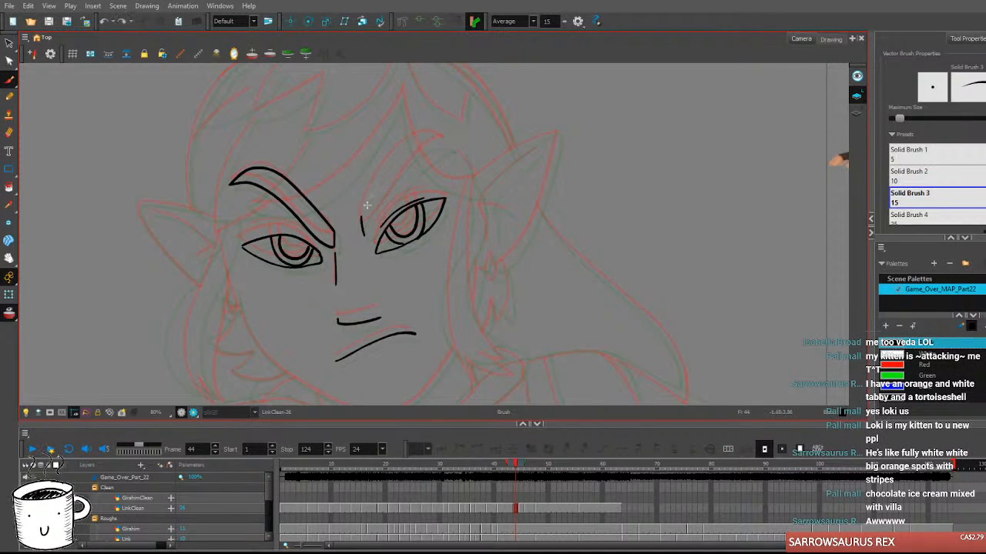
{"action": "mouse_move", "coordinate": [371, 200]}
{"action": "left_mouse_down"}
{"action": "mouse_move", "coordinate": [415, 150]}
{"action": "mouse_move", "coordinate": [453, 135]}
{"action": "left_mouse_up"}
{"action": "key", "text": "ctrl+z"}
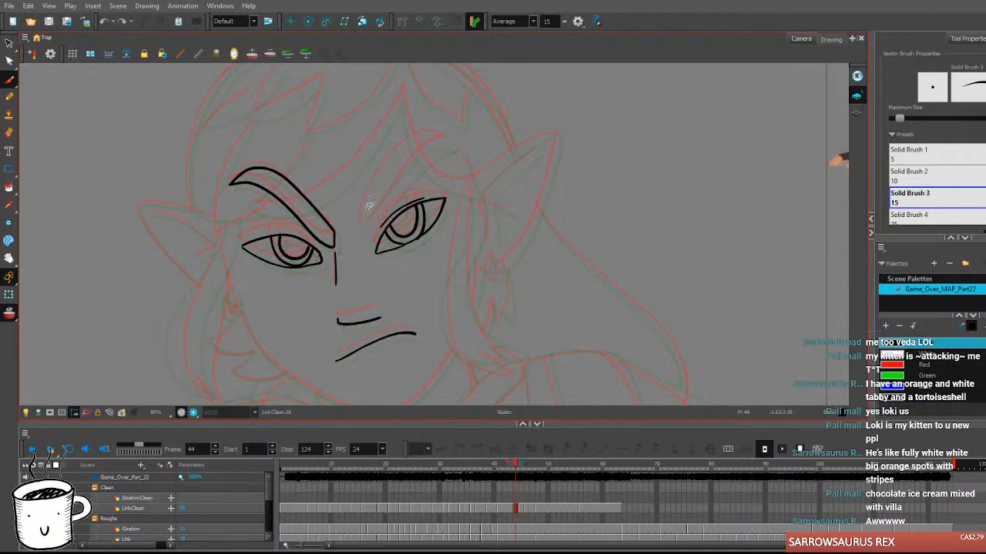
{"action": "key", "text": "ctrl+z"}
{"action": "mouse_move", "coordinate": [359, 215]}
{"action": "left_mouse_down"}
{"action": "mouse_move", "coordinate": [364, 240]}
{"action": "mouse_move", "coordinate": [422, 139]}
{"action": "mouse_move", "coordinate": [455, 132]}
{"action": "left_mouse_up"}
{"action": "key", "text": "ctrl+z"}
{"action": "key", "text": "ctrl+z"}
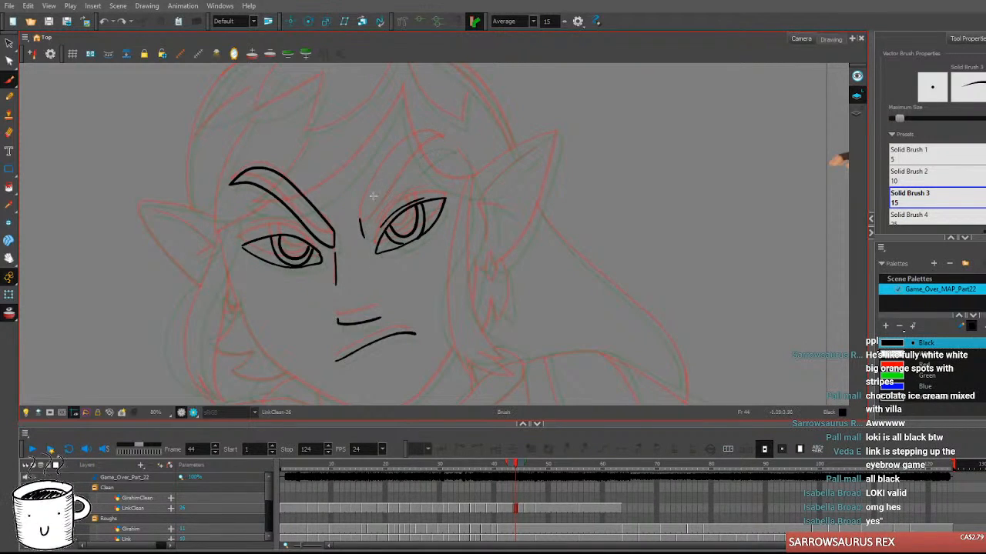
Ink the complete outline of the right-hand eyebrow, including its short inner end, and check it against neighbouring frames.
{"action": "left_click_drag", "start_coordinate": [359, 219], "coordinate": [399, 161]}
{"action": "left_click_drag", "start_coordinate": [417, 145], "coordinate": [433, 140]}
{"action": "key", "text": "ctrl+z"}
{"action": "key", "text": "ctrl+z"}
{"action": "mouse_move", "coordinate": [360, 220]}
{"action": "left_mouse_down"}
{"action": "mouse_move", "coordinate": [423, 143]}
{"action": "mouse_move", "coordinate": [451, 143]}
{"action": "mouse_move", "coordinate": [402, 182]}
{"action": "mouse_move", "coordinate": [365, 238]}
{"action": "left_mouse_up"}
{"action": "key", "text": "comma"}
{"action": "key", "text": "period"}
{"action": "key", "text": "period"}
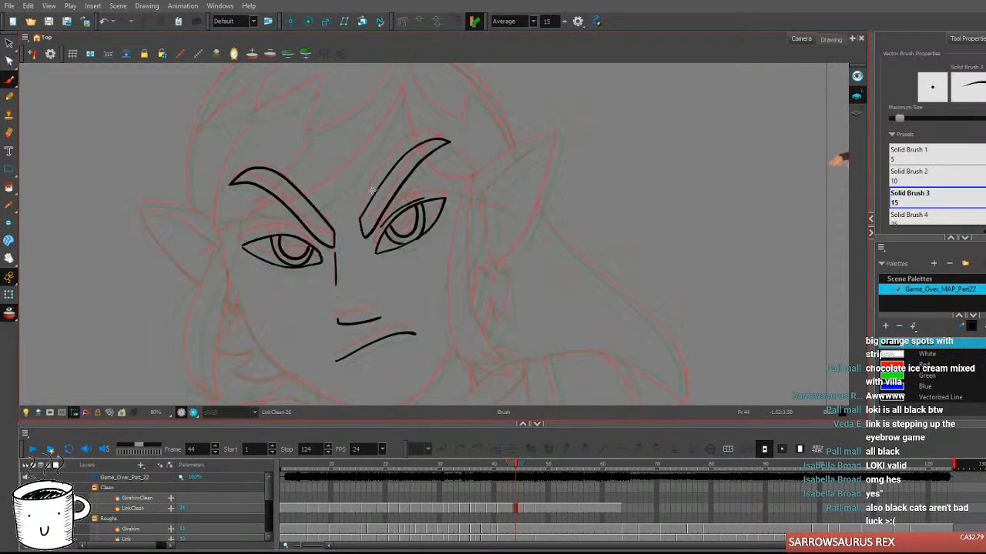
Compare the inked eyes and eyebrows on frame 44 with the drawings on the neighbouring frames.
{"action": "key", "text": "comma"}
{"action": "key", "text": "comma"}
{"action": "key", "text": "1"}
{"action": "key", "text": "period"}
{"action": "key", "text": "period"}
{"action": "key", "text": "comma"}
{"action": "key", "text": "comma"}
{"action": "key", "text": "period"}
Ink the central fringe strands that cross both eyebrows and meet in a peak at the middle of the forehead.
{"action": "key", "text": "2"}
{"action": "key", "text": "2"}
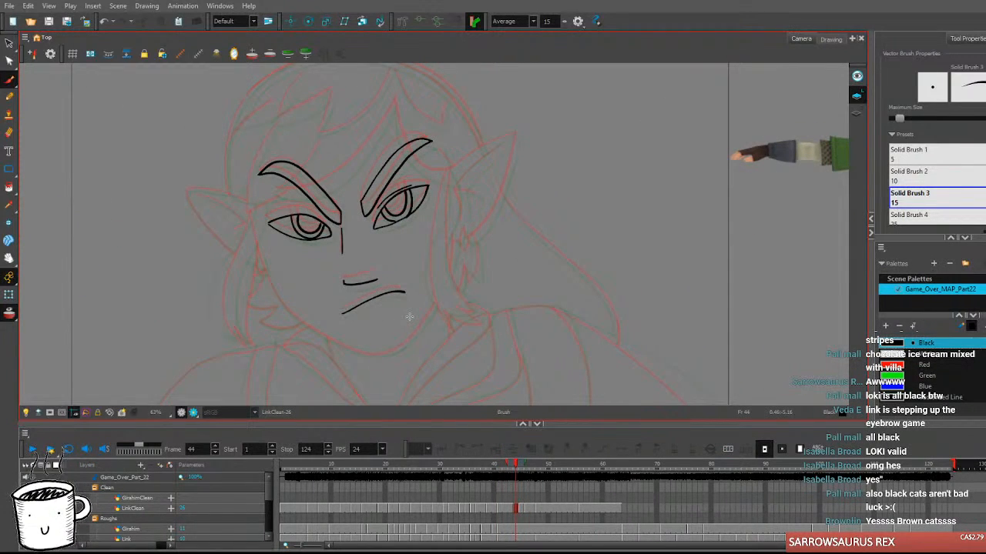
{"action": "left_click_drag", "start_coordinate": [329, 154], "coordinate": [348, 194]}
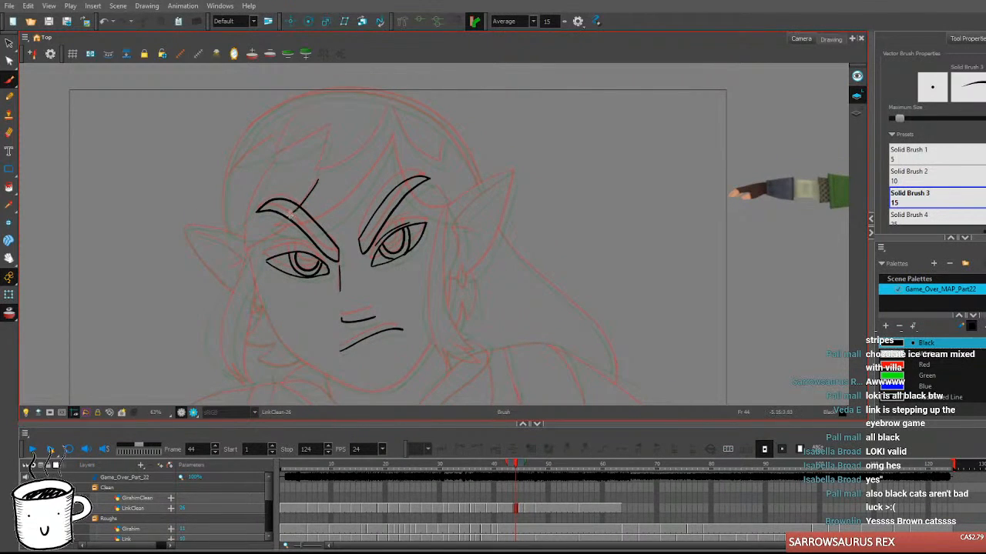
{"action": "mouse_move", "coordinate": [317, 180]}
{"action": "left_mouse_down"}
{"action": "mouse_move", "coordinate": [273, 227]}
{"action": "mouse_move", "coordinate": [312, 230]}
{"action": "mouse_move", "coordinate": [349, 207]}
{"action": "mouse_move", "coordinate": [395, 132]}
{"action": "mouse_move", "coordinate": [392, 160]}
{"action": "mouse_move", "coordinate": [423, 210]}
{"action": "mouse_move", "coordinate": [465, 211]}
{"action": "left_mouse_up"}
{"action": "key", "text": "ctrl+z"}
{"action": "mouse_move", "coordinate": [392, 142]}
{"action": "left_mouse_down"}
{"action": "mouse_move", "coordinate": [397, 168]}
{"action": "mouse_move", "coordinate": [461, 213]}
{"action": "mouse_move", "coordinate": [444, 178]}
{"action": "left_mouse_up"}
{"action": "key", "text": "ctrl+z"}
{"action": "key", "text": "period"}
{"action": "key", "text": "comma"}
{"action": "key", "text": "comma"}
{"action": "key", "text": "period"}
{"action": "key", "text": "ctrl+z"}
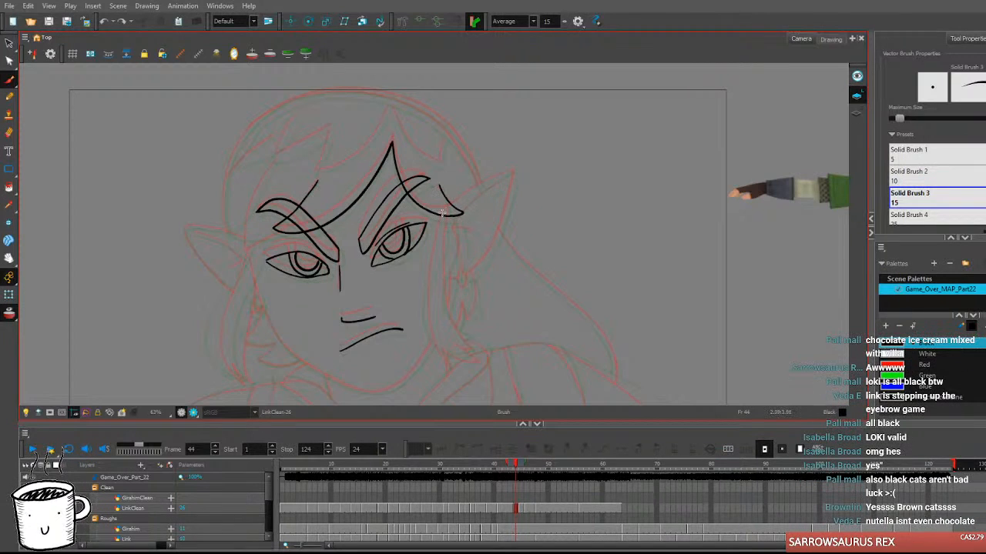
Ink the short hair stroke closing the right-hand fringe tip on frame 44, redoing it while comparing neighbouring frames.
{"action": "left_click_drag", "start_coordinate": [442, 185], "coordinate": [460, 216]}
{"action": "key", "text": "comma"}
{"action": "key", "text": "period"}
{"action": "key", "text": "period"}
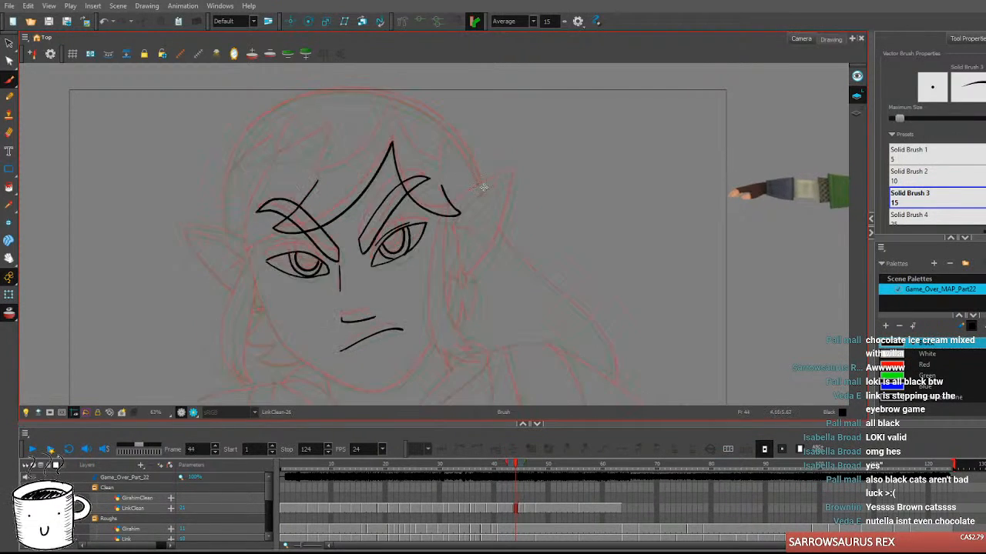
{"action": "key", "text": "comma"}
{"action": "key", "text": "comma"}
{"action": "key", "text": "period"}
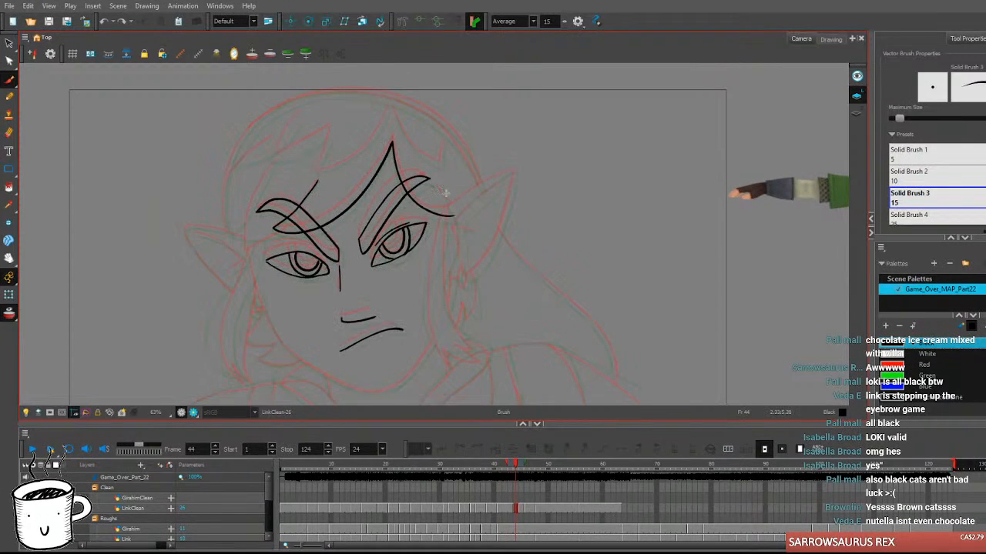
{"action": "key", "text": "comma"}
{"action": "key", "text": "period"}
{"action": "key", "text": "comma"}
{"action": "key", "text": "period"}
{"action": "key", "text": "period"}
{"action": "key", "text": "comma"}
{"action": "key", "text": "comma"}
{"action": "key", "text": "period"}
{"action": "key", "text": "comma"}
{"action": "key", "text": "period"}
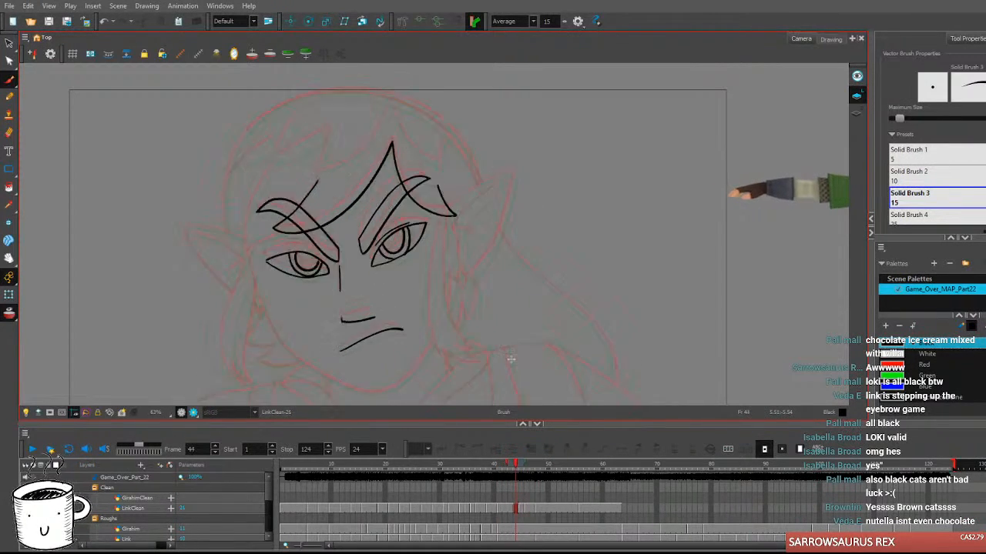
Ink the outer left-hand fringe lock down to its pointed tip and join it to the central fringe, checking neighbouring frames.
{"action": "left_click_drag", "start_coordinate": [493, 328], "coordinate": [506, 342]}
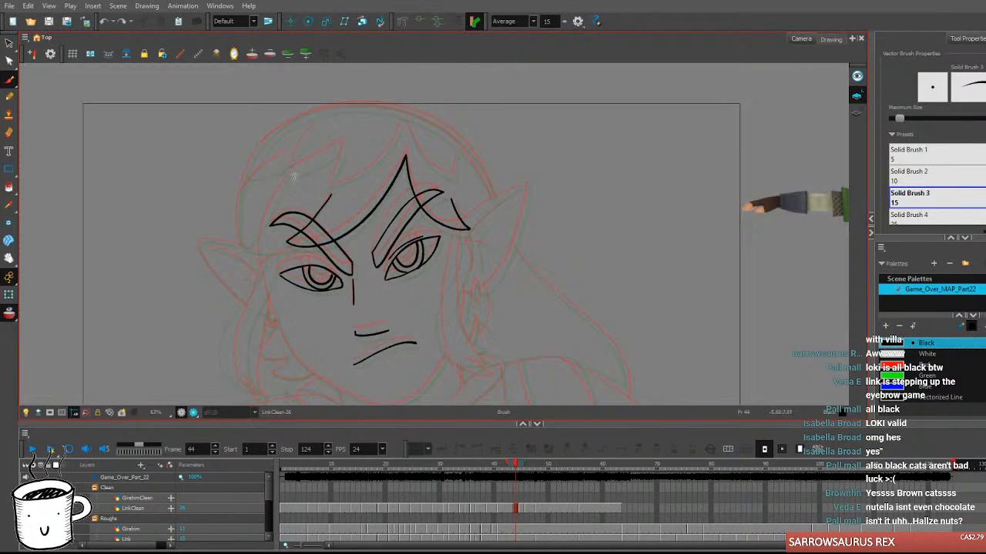
{"action": "left_click_drag", "start_coordinate": [288, 174], "coordinate": [252, 258]}
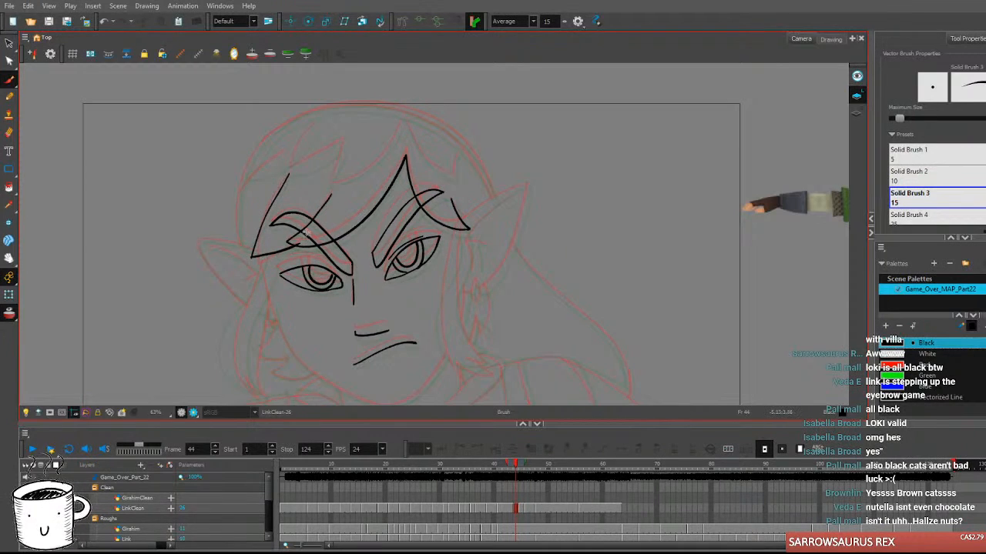
{"action": "key", "text": "comma"}
{"action": "key", "text": "period"}
{"action": "key", "text": "comma"}
{"action": "key", "text": "period"}
{"action": "key", "text": "comma"}
{"action": "key", "text": "period"}
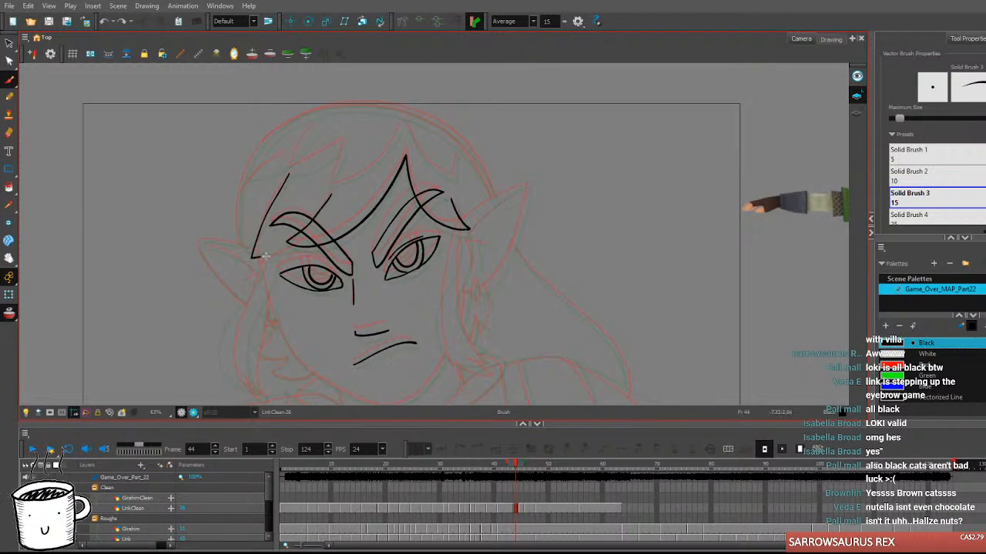
{"action": "key", "text": "period"}
{"action": "key", "text": "comma"}
{"action": "key", "text": "period"}
{"action": "key", "text": "comma"}
{"action": "key", "text": "period"}
{"action": "key", "text": "comma"}
Ink the right-hand ear's outer outline on frame 44 from the hair to the pointed tip and down to the lobe, redoing strokes as needed.
{"action": "mouse_move", "coordinate": [528, 315]}
{"action": "left_mouse_down"}
{"action": "mouse_move", "coordinate": [530, 331]}
{"action": "mouse_move", "coordinate": [482, 308]}
{"action": "left_mouse_up"}
{"action": "key", "text": "comma"}
{"action": "key", "text": "period"}
{"action": "key", "text": "period"}
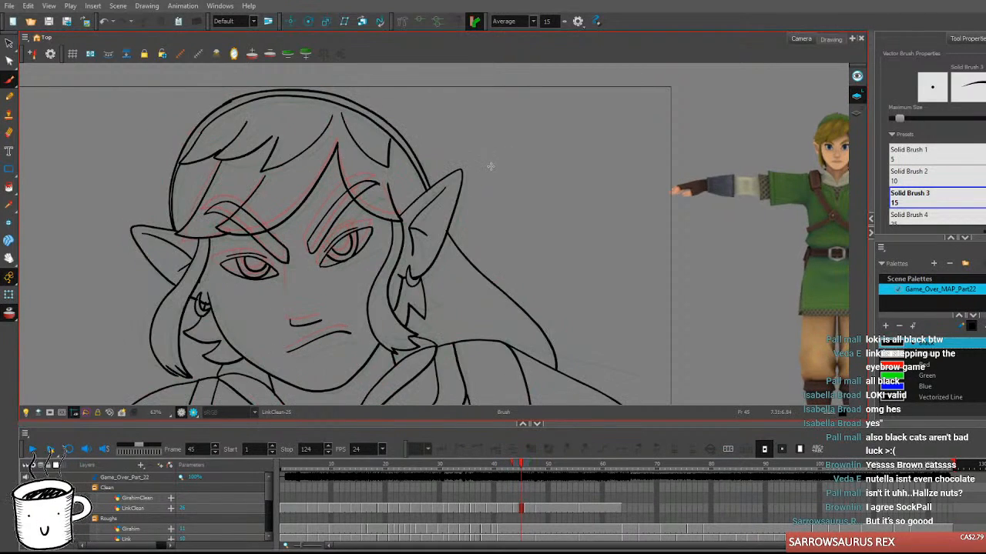
{"action": "key", "text": "comma"}
{"action": "key", "text": "comma"}
{"action": "key", "text": "period"}
{"action": "left_click_drag", "start_coordinate": [397, 206], "coordinate": [453, 170]}
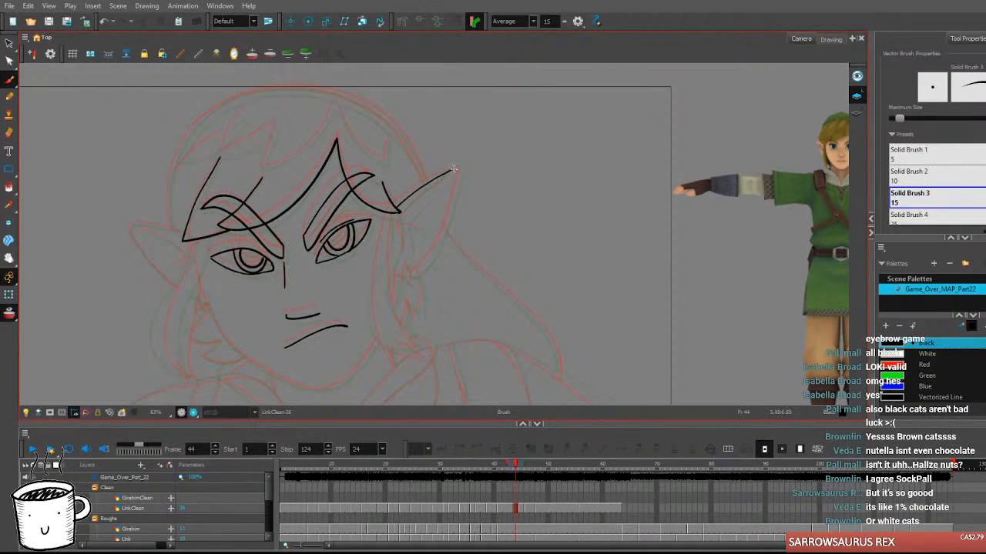
{"action": "key", "text": "ctrl+z"}
{"action": "mouse_move", "coordinate": [397, 207]}
{"action": "left_mouse_down"}
{"action": "mouse_move", "coordinate": [462, 166]}
{"action": "mouse_move", "coordinate": [442, 242]}
{"action": "mouse_move", "coordinate": [426, 269]}
{"action": "mouse_move", "coordinate": [405, 277]}
{"action": "left_mouse_up"}
{"action": "key", "text": "ctrl+z"}
{"action": "key", "text": "ctrl+z"}
{"action": "mouse_move", "coordinate": [460, 166]}
{"action": "left_mouse_down"}
{"action": "mouse_move", "coordinate": [426, 266]}
{"action": "mouse_move", "coordinate": [408, 274]}
{"action": "mouse_move", "coordinate": [416, 271]}
{"action": "left_mouse_up"}
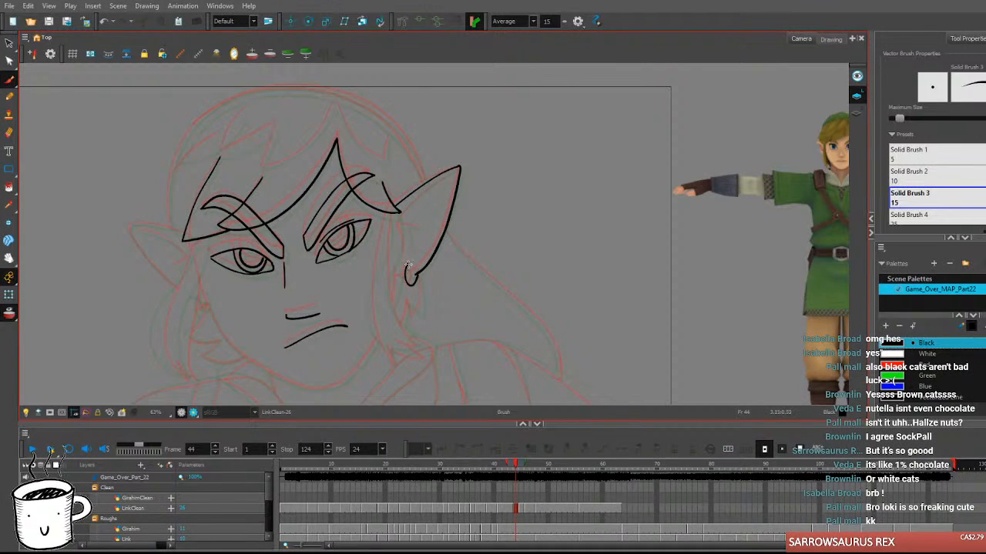
Compare the right-hand ear with the neighbouring frames and undo the last stroke of the earring loop.
{"action": "key", "text": "comma"}
{"action": "key", "text": "period"}
{"action": "key", "text": "period"}
{"action": "key", "text": "comma"}
{"action": "key", "text": "comma"}
{"action": "key", "text": "period"}
{"action": "key", "text": "ctrl+z"}
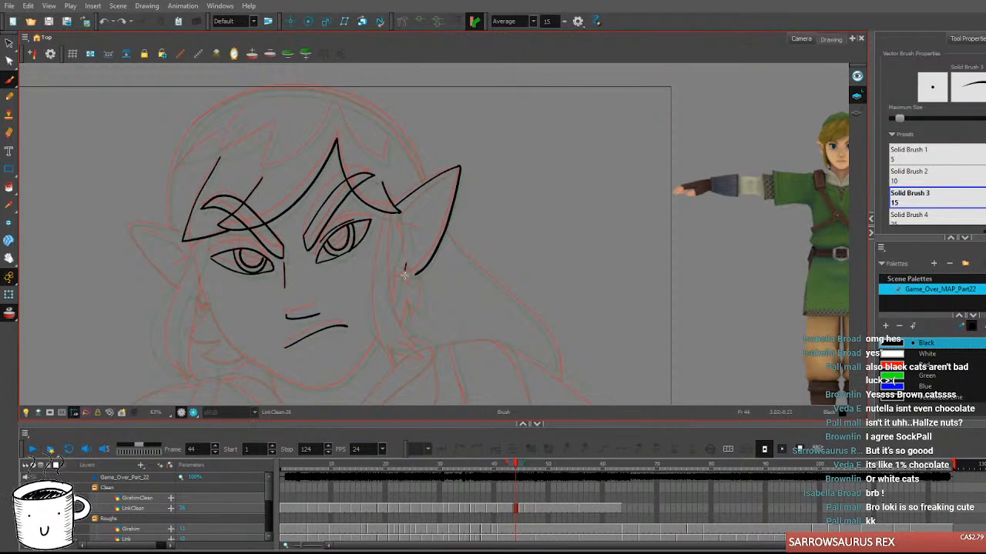
Re-ink the small earring loop at the right-hand ear lobe, checking its placement against the neighbouring frames.
{"action": "left_click_drag", "start_coordinate": [409, 271], "coordinate": [414, 275]}
{"action": "key", "text": "comma"}
{"action": "key", "text": "period"}
{"action": "key", "text": "period"}
{"action": "key", "text": "comma"}
{"action": "key", "text": "comma"}
{"action": "key", "text": "period"}
{"action": "key", "text": "ctrl+z"}
{"action": "mouse_move", "coordinate": [406, 265]}
{"action": "left_mouse_down"}
{"action": "mouse_move", "coordinate": [406, 281]}
{"action": "mouse_move", "coordinate": [414, 275]}
{"action": "left_mouse_up"}
{"action": "key", "text": "comma"}
{"action": "key", "text": "period"}
{"action": "key", "text": "comma"}
{"action": "key", "text": "period"}
{"action": "key", "text": "comma"}
{"action": "key", "text": "period"}
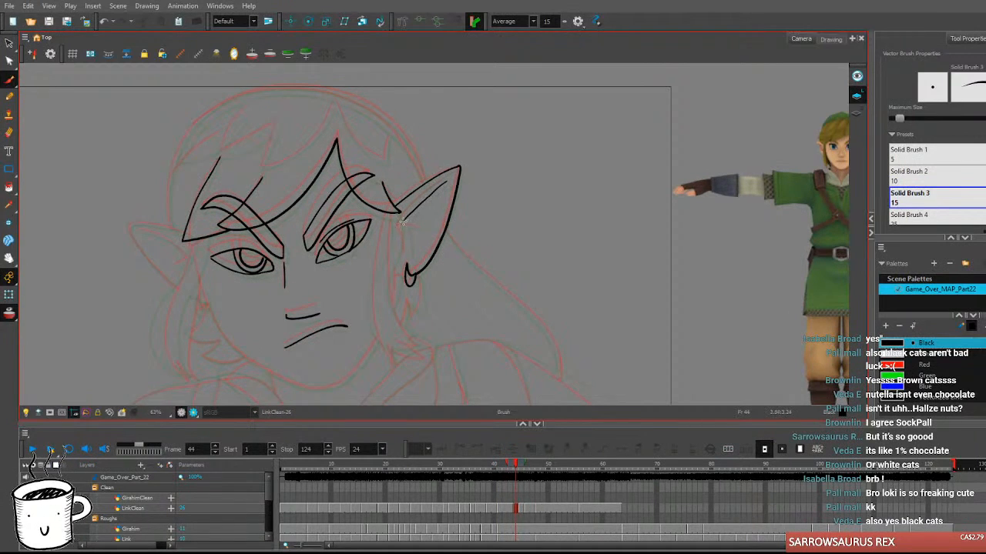
Ink the inner contour line of the right-hand ear and check it against the neighbouring frames.
{"action": "left_click_drag", "start_coordinate": [401, 224], "coordinate": [428, 240]}
{"action": "key", "text": "comma"}
{"action": "key", "text": "period"}
{"action": "key", "text": "comma"}
{"action": "key", "text": "period"}
{"action": "key", "text": "comma"}
{"action": "key", "text": "period"}
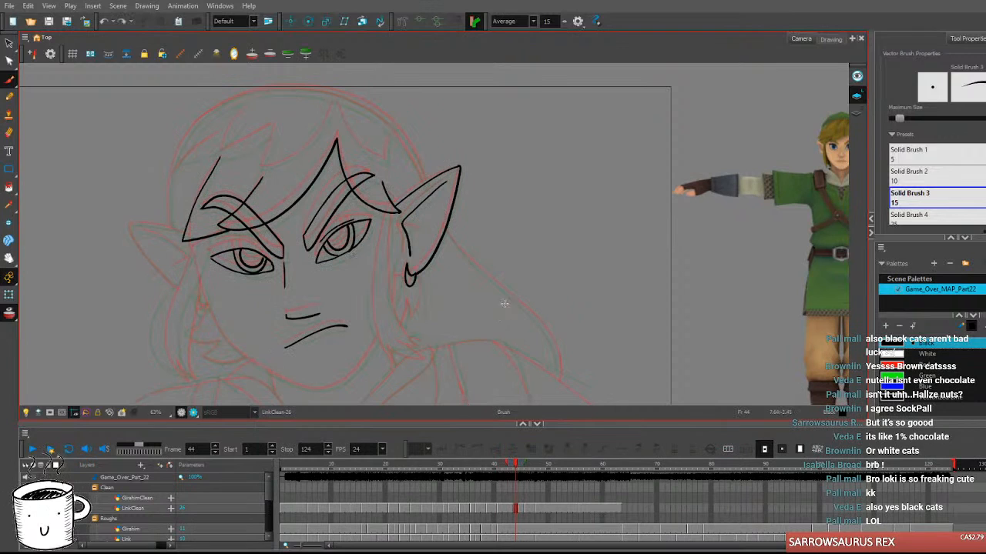
Redo the short fold line inside the right-hand ear, comparing it with the neighbouring frames.
{"action": "key", "text": "ctrl+z"}
{"action": "left_click_drag", "start_coordinate": [413, 228], "coordinate": [426, 232]}
{"action": "key", "text": "comma"}
{"action": "key", "text": "period"}
{"action": "key", "text": "comma"}
{"action": "key", "text": "period"}
{"action": "key", "text": "comma"}
{"action": "key", "text": "period"}
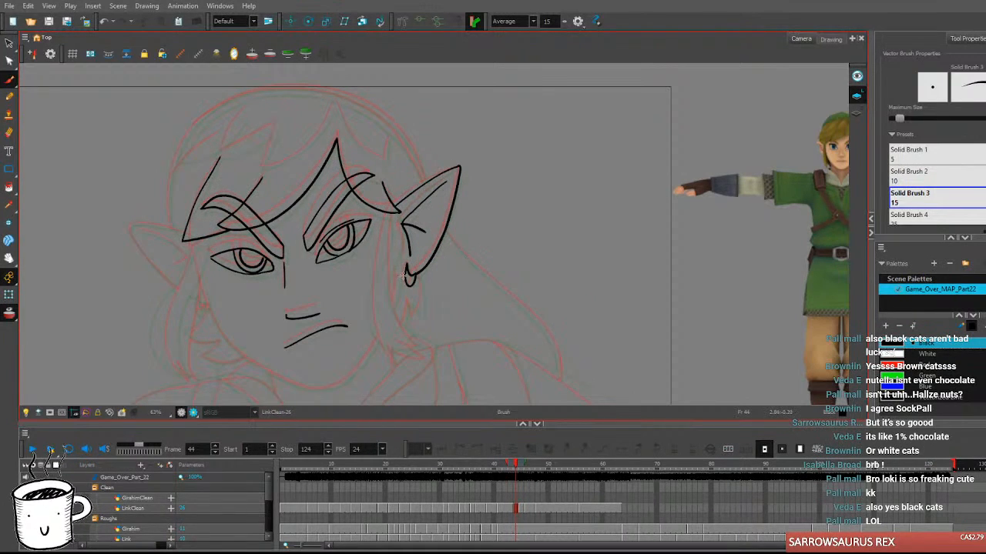
Ink the short lobe line beside the right-hand earring, flipping to frame 45 to match its position.
{"action": "key", "text": "period"}
{"action": "key", "text": "comma"}
{"action": "key", "text": "period"}
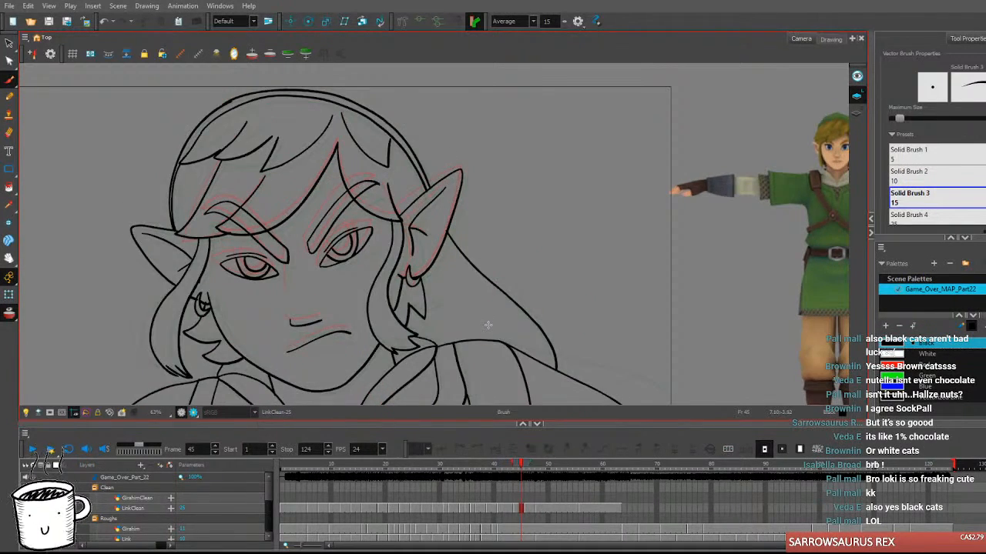
{"action": "key", "text": "comma"}
{"action": "key", "text": "period"}
{"action": "key", "text": "comma"}
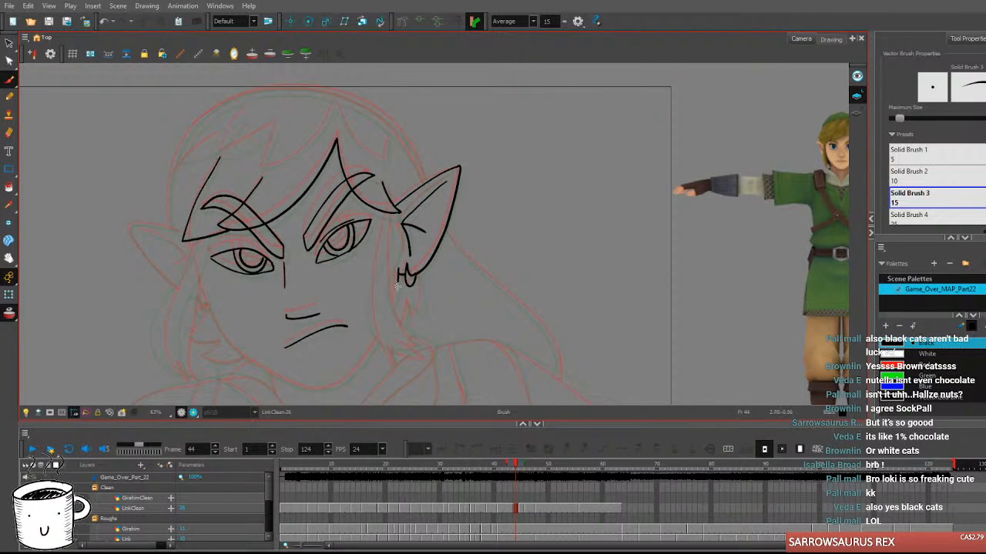
Ink the right-hand side lock from the fringe down past the cheek to its jagged tip, redoing the inner edge until it fits.
{"action": "left_click_drag", "start_coordinate": [391, 215], "coordinate": [380, 350]}
{"action": "key", "text": "ctrl+z"}
{"action": "mouse_move", "coordinate": [391, 215]}
{"action": "left_mouse_down"}
{"action": "mouse_move", "coordinate": [372, 293]}
{"action": "mouse_move", "coordinate": [373, 328]}
{"action": "mouse_move", "coordinate": [404, 359]}
{"action": "left_mouse_up"}
{"action": "key", "text": "ctrl+z"}
{"action": "mouse_move", "coordinate": [388, 208]}
{"action": "left_mouse_down"}
{"action": "mouse_move", "coordinate": [370, 297]}
{"action": "mouse_move", "coordinate": [375, 334]}
{"action": "mouse_move", "coordinate": [401, 357]}
{"action": "left_mouse_up"}
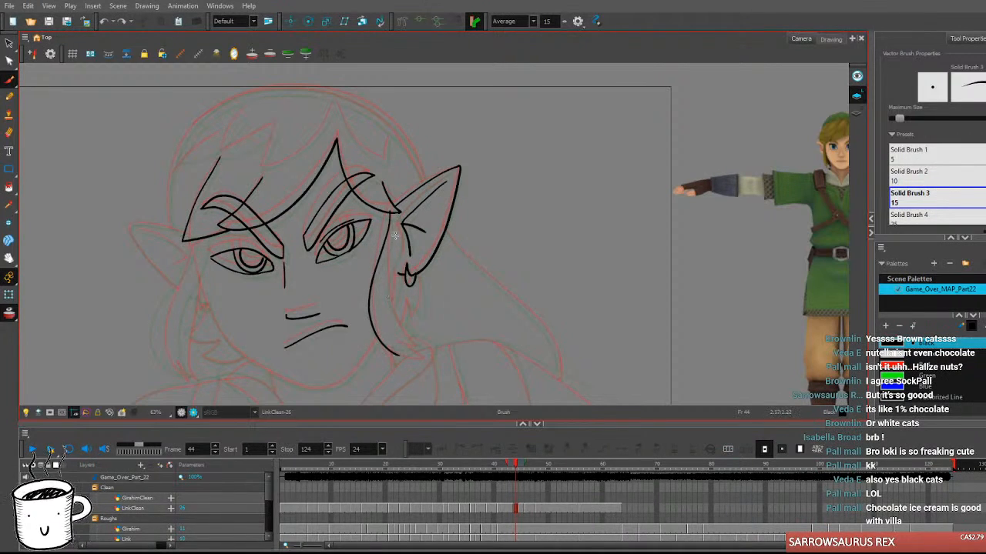
{"action": "key", "text": "ctrl+z"}
{"action": "mouse_move", "coordinate": [389, 210]}
{"action": "left_mouse_down"}
{"action": "mouse_move", "coordinate": [372, 323]}
{"action": "mouse_move", "coordinate": [399, 358]}
{"action": "left_mouse_up"}
{"action": "mouse_move", "coordinate": [395, 214]}
{"action": "left_mouse_down"}
{"action": "mouse_move", "coordinate": [387, 298]}
{"action": "mouse_move", "coordinate": [425, 343]}
{"action": "left_mouse_up"}
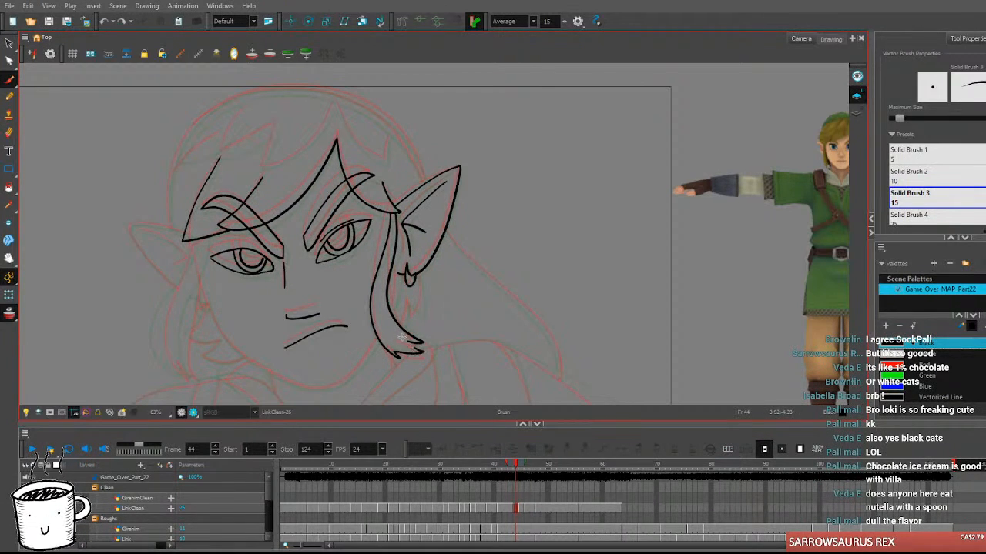
Compare the right-hand side lock with the surrounding frames, play back the animation and return to frame 44.
{"action": "key", "text": "comma"}
{"action": "key", "text": "period"}
{"action": "key", "text": "period"}
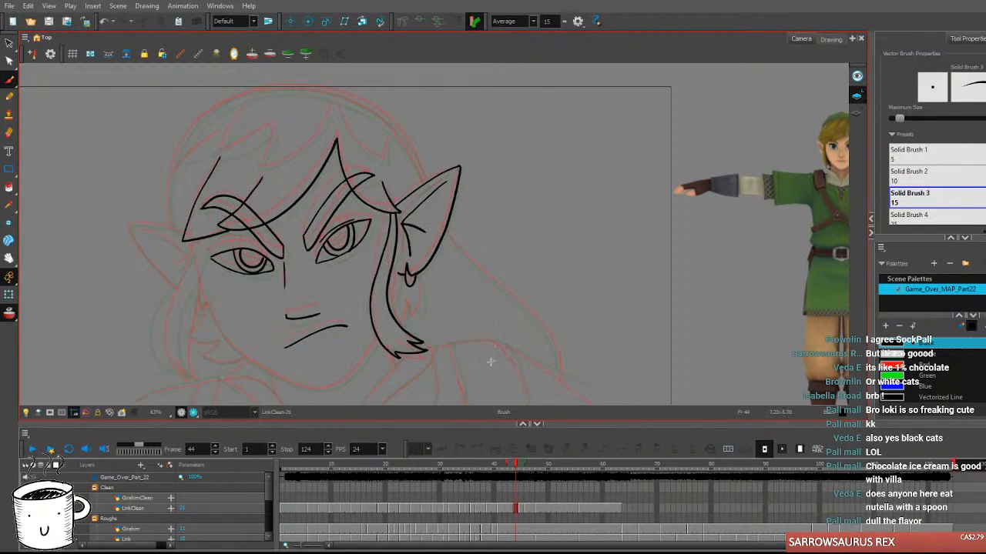
{"action": "key", "text": "comma"}
{"action": "key", "text": "comma"}
{"action": "key", "text": "period"}
{"action": "key", "text": "period"}
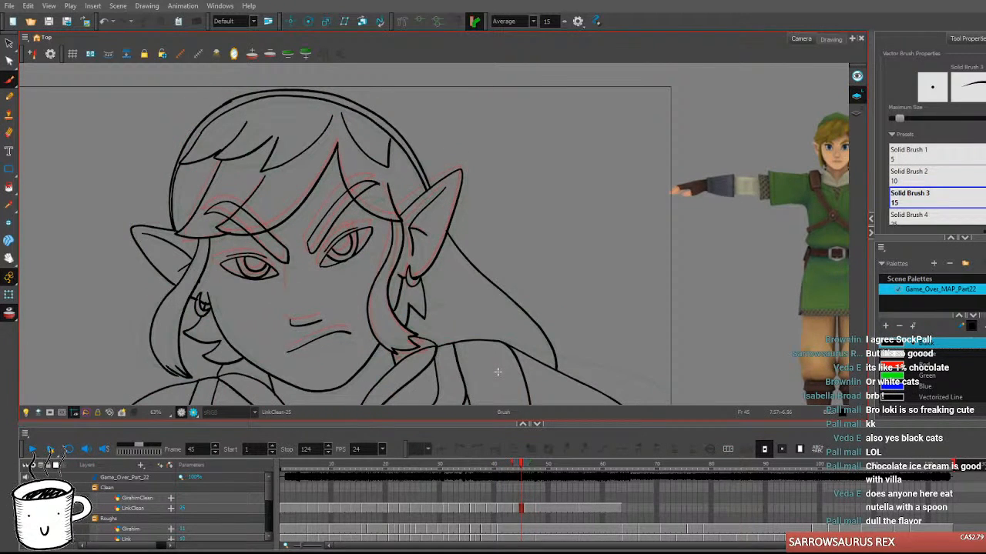
{"action": "key", "text": "comma"}
{"action": "key", "text": "comma"}
{"action": "key", "text": "comma"}
{"action": "key", "text": "comma"}
{"action": "key", "text": "comma"}
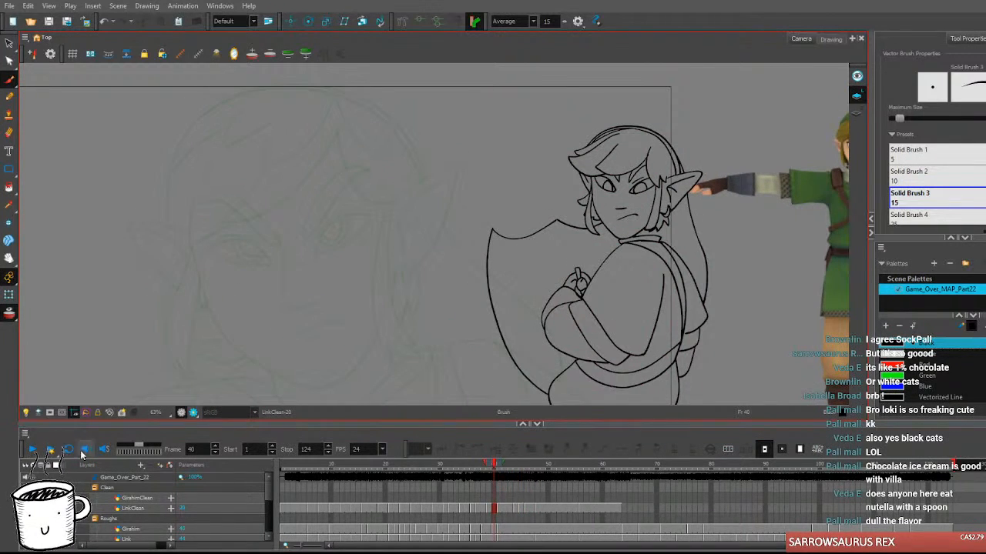
{"action": "left_click", "coordinate": [33, 448]}
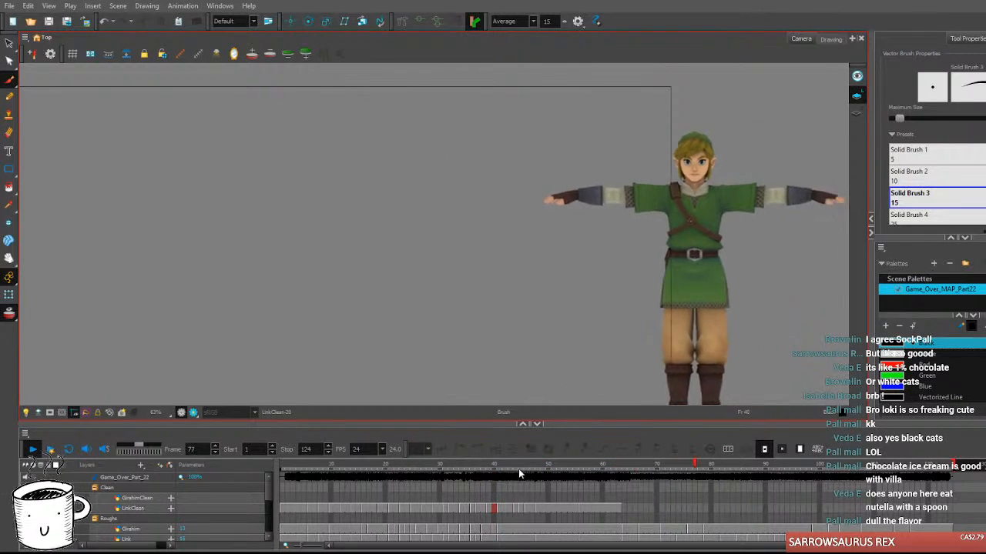
{"action": "left_click", "coordinate": [522, 468]}
{"action": "key", "text": "comma"}
Ink both edges of the left-hand side lock from the fringe corner down to its pointed tip.
{"action": "left_click_drag", "start_coordinate": [506, 360], "coordinate": [602, 348]}
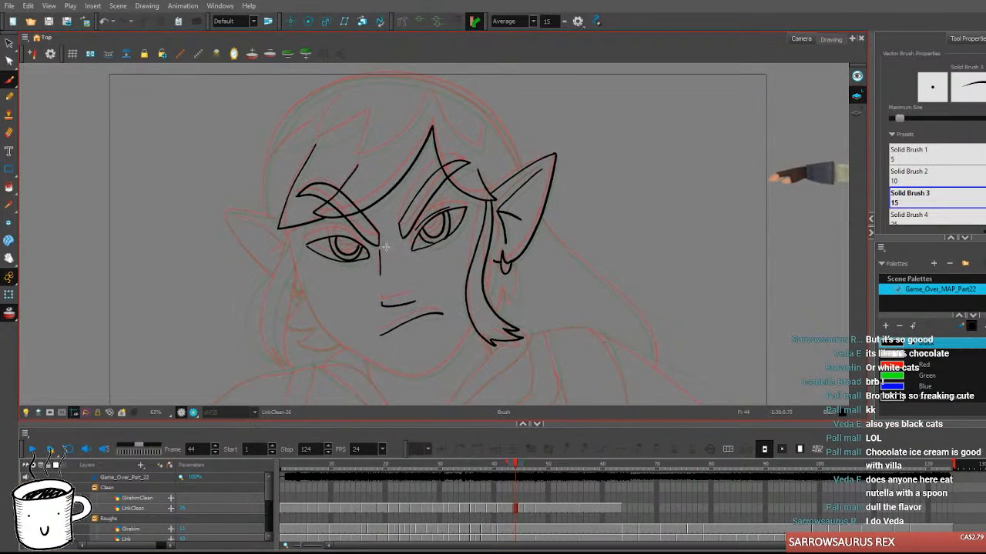
{"action": "key", "text": "comma"}
{"action": "key", "text": "period"}
{"action": "mouse_move", "coordinate": [297, 227]}
{"action": "left_mouse_down"}
{"action": "mouse_move", "coordinate": [282, 275]}
{"action": "mouse_move", "coordinate": [300, 246]}
{"action": "mouse_move", "coordinate": [287, 289]}
{"action": "mouse_move", "coordinate": [286, 368]}
{"action": "left_mouse_up"}
{"action": "key", "text": "ctrl+z"}
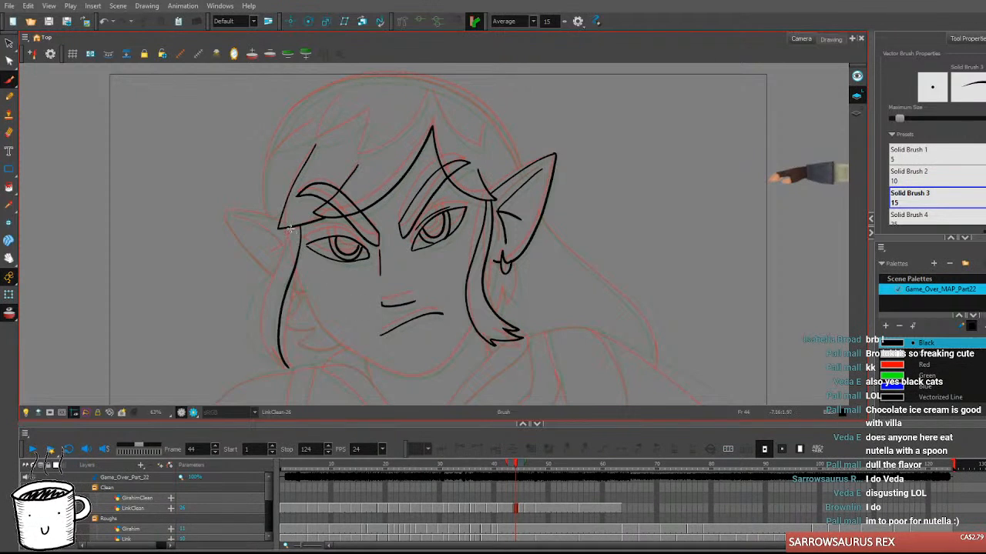
{"action": "mouse_move", "coordinate": [290, 229]}
{"action": "left_mouse_down"}
{"action": "mouse_move", "coordinate": [253, 316]}
{"action": "mouse_move", "coordinate": [265, 356]}
{"action": "left_mouse_up"}
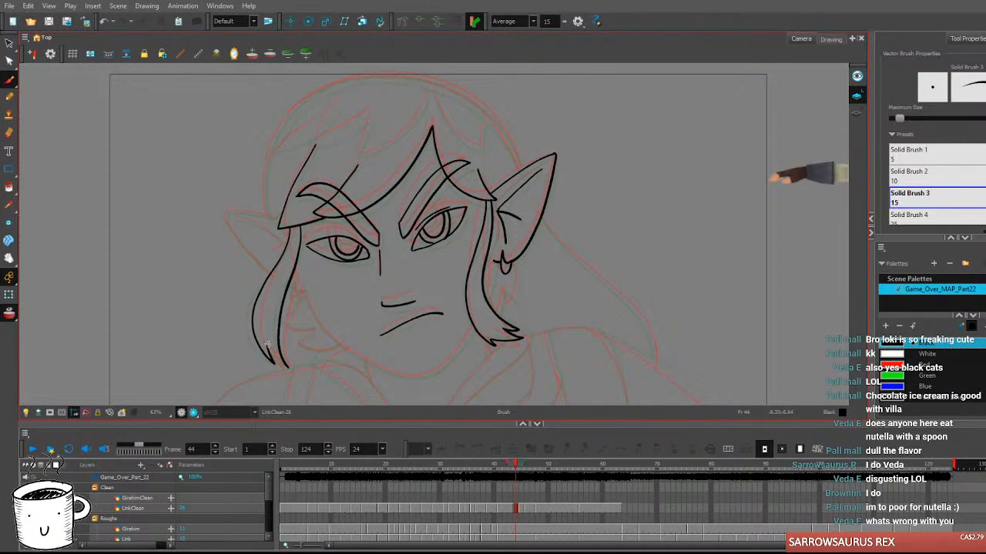
Check both inked side locks on frame 44 against the drawings on the neighbouring frames.
{"action": "key", "text": "comma"}
{"action": "key", "text": "period"}
{"action": "key", "text": "period"}
{"action": "key", "text": "period"}
{"action": "key", "text": "comma"}
{"action": "key", "text": "comma"}
{"action": "key", "text": "comma"}
{"action": "key", "text": "comma"}
{"action": "key", "text": "comma"}
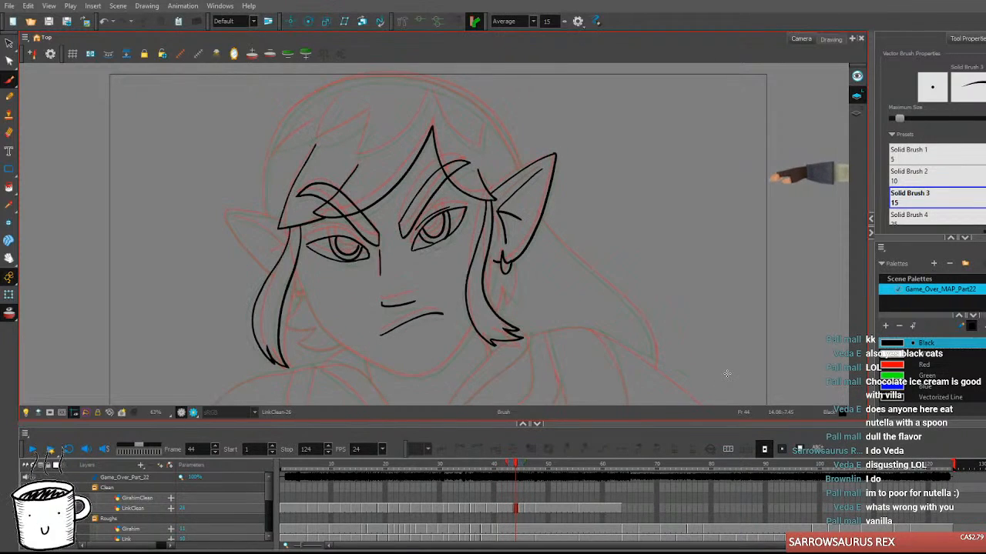
{"action": "key", "text": "period"}
{"action": "key", "text": "period"}
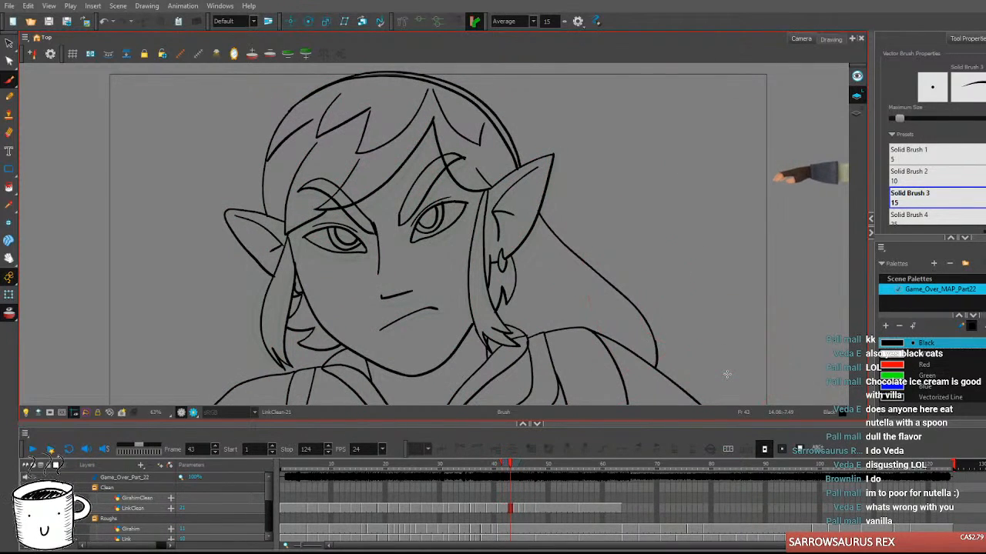
{"action": "key", "text": "comma"}
{"action": "key", "text": "period"}
{"action": "key", "text": "period"}
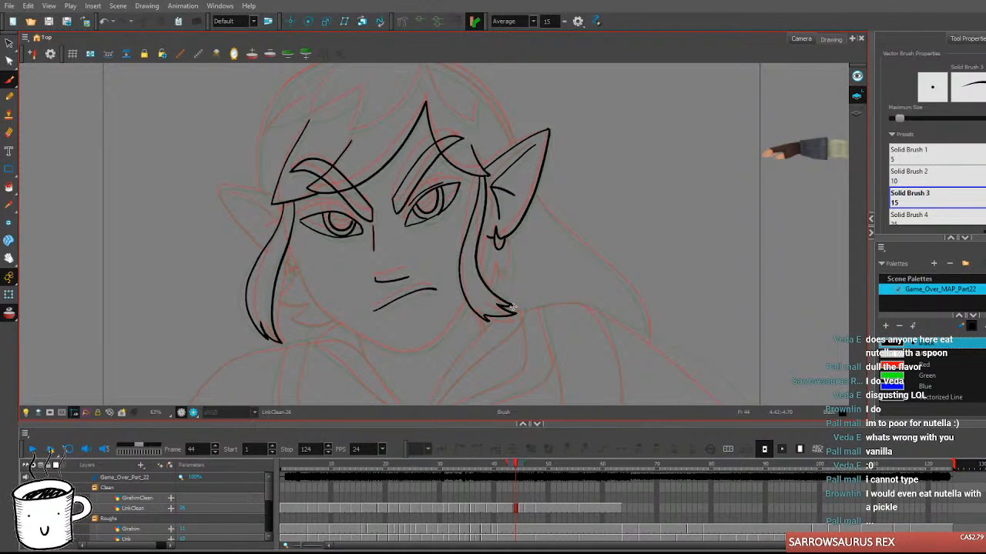
Try to ink the jawline from the left-hand cheek around the chin to the right-hand side lock, checking neighbouring frames.
{"action": "mouse_move", "coordinate": [572, 287]}
{"action": "left_mouse_down"}
{"action": "mouse_move", "coordinate": [528, 280]}
{"action": "mouse_move", "coordinate": [493, 252]}
{"action": "left_mouse_up"}
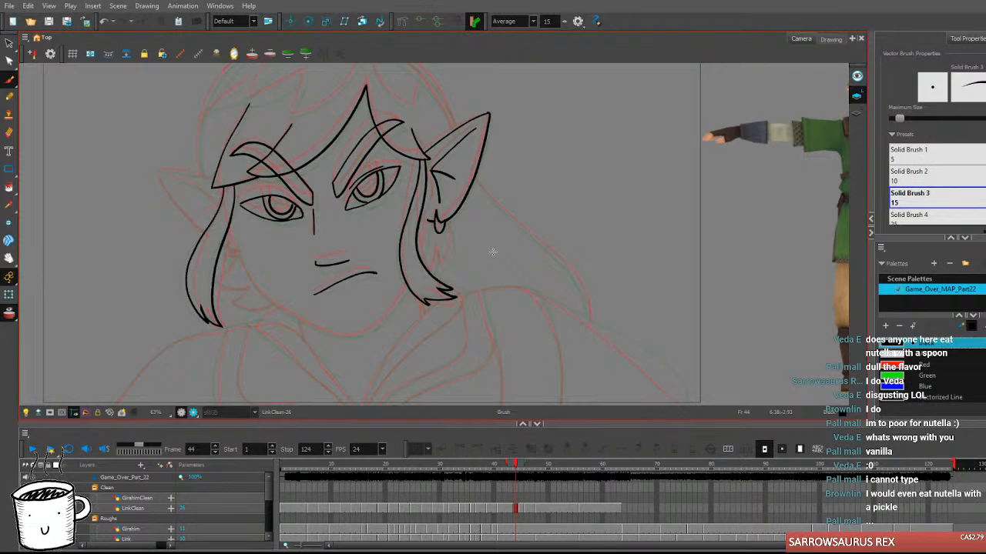
{"action": "mouse_move", "coordinate": [230, 234]}
{"action": "left_mouse_down"}
{"action": "mouse_move", "coordinate": [268, 299]}
{"action": "mouse_move", "coordinate": [316, 331]}
{"action": "mouse_move", "coordinate": [359, 340]}
{"action": "left_mouse_up"}
{"action": "key", "text": "ctrl+z"}
{"action": "mouse_move", "coordinate": [232, 235]}
{"action": "left_mouse_down"}
{"action": "mouse_move", "coordinate": [258, 288]}
{"action": "mouse_move", "coordinate": [311, 327]}
{"action": "mouse_move", "coordinate": [354, 334]}
{"action": "mouse_move", "coordinate": [413, 278]}
{"action": "left_mouse_up"}
{"action": "key", "text": "comma"}
{"action": "key", "text": "period"}
{"action": "key", "text": "period"}
{"action": "key", "text": "comma"}
{"action": "key", "text": "comma"}
{"action": "key", "text": "period"}
{"action": "key", "text": "ctrl+z"}
{"action": "key", "text": "ctrl+z"}
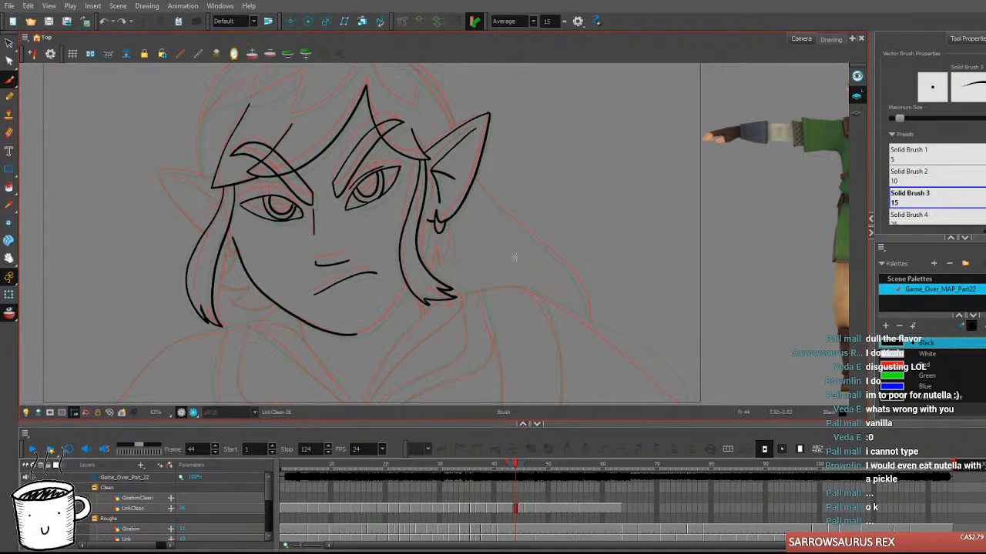
Ink the jawline again, curving from the left-hand cheek to the chin and up to the right-hand side lock.
{"action": "left_click_drag", "start_coordinate": [232, 238], "coordinate": [245, 275]}
{"action": "key", "text": "ctrl+z"}
{"action": "mouse_move", "coordinate": [232, 238]}
{"action": "left_mouse_down"}
{"action": "mouse_move", "coordinate": [246, 278]}
{"action": "mouse_move", "coordinate": [287, 312]}
{"action": "mouse_move", "coordinate": [353, 335]}
{"action": "left_mouse_up"}
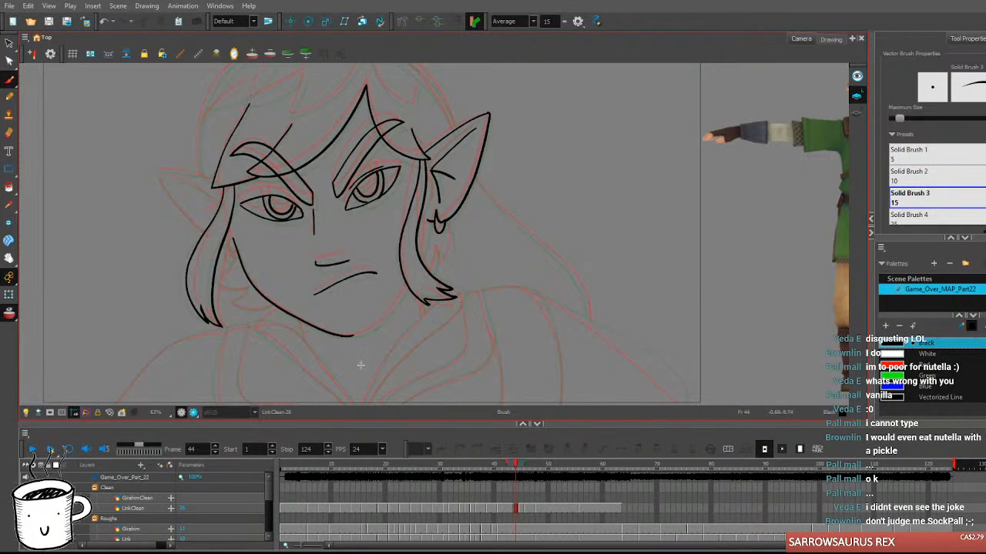
{"action": "mouse_move", "coordinate": [349, 335]}
{"action": "left_mouse_down"}
{"action": "mouse_move", "coordinate": [389, 315]}
{"action": "mouse_move", "coordinate": [407, 286]}
{"action": "left_mouse_up"}
{"action": "key", "text": "ctrl+z"}
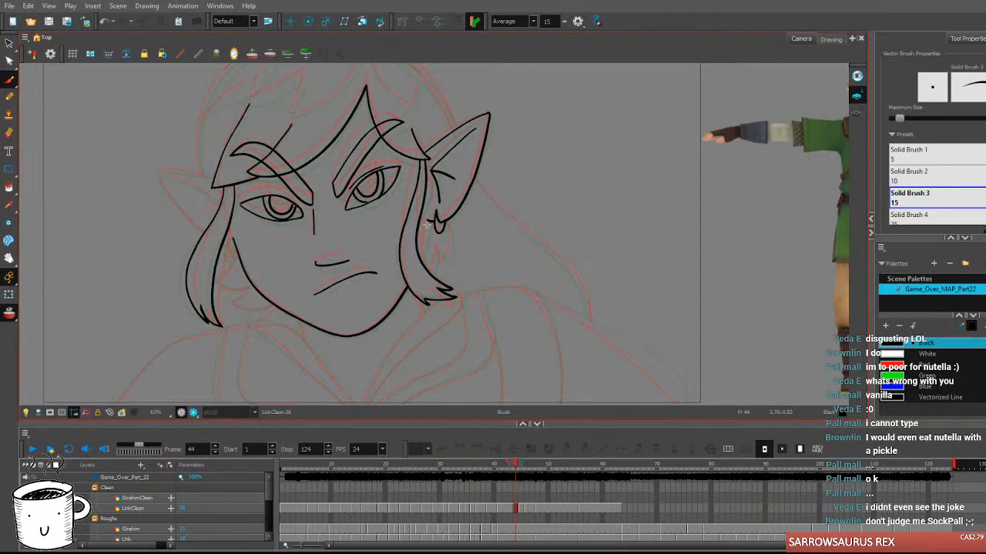
Ink the jagged hair tuft behind the right-hand earring, using frame 45 as a guide and redoing rough strokes.
{"action": "key", "text": "."}
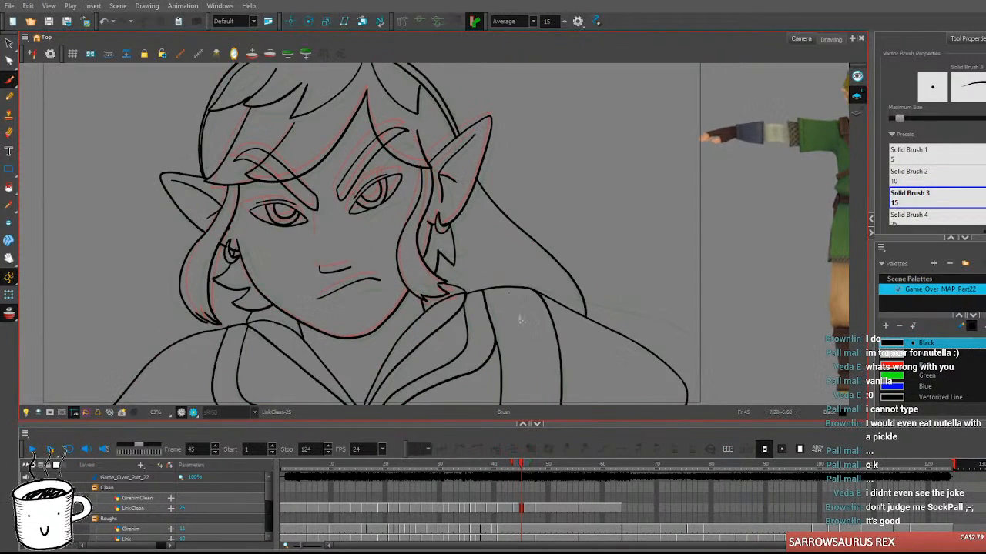
{"action": "mouse_move", "coordinate": [515, 324]}
{"action": "left_mouse_down"}
{"action": "mouse_move", "coordinate": [543, 332]}
{"action": "mouse_move", "coordinate": [499, 339]}
{"action": "left_mouse_up"}
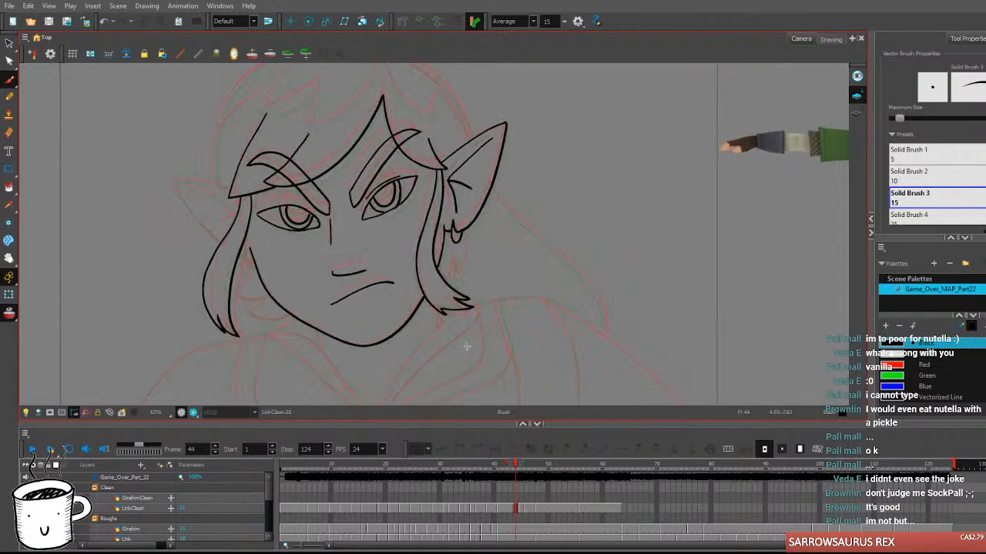
{"action": "left_click_drag", "start_coordinate": [465, 230], "coordinate": [462, 278]}
{"action": "key", "text": "ctrl+z"}
{"action": "mouse_move", "coordinate": [466, 230]}
{"action": "left_mouse_down"}
{"action": "mouse_move", "coordinate": [466, 268]}
{"action": "mouse_move", "coordinate": [455, 262]}
{"action": "mouse_move", "coordinate": [467, 270]}
{"action": "mouse_move", "coordinate": [455, 261]}
{"action": "mouse_move", "coordinate": [448, 283]}
{"action": "left_mouse_up"}
{"action": "key", "text": "ctrl+z"}
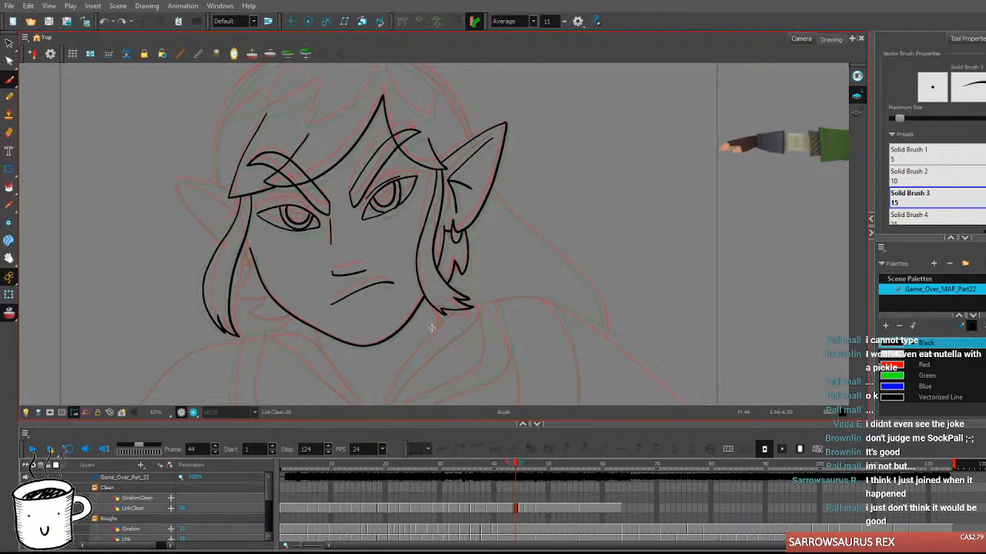
Ink the left-hand ear's outline and inner fold, along with the small earring beneath it.
{"action": "left_click_drag", "start_coordinate": [453, 343], "coordinate": [477, 360]}
{"action": "left_click_drag", "start_coordinate": [416, 320], "coordinate": [456, 352]}
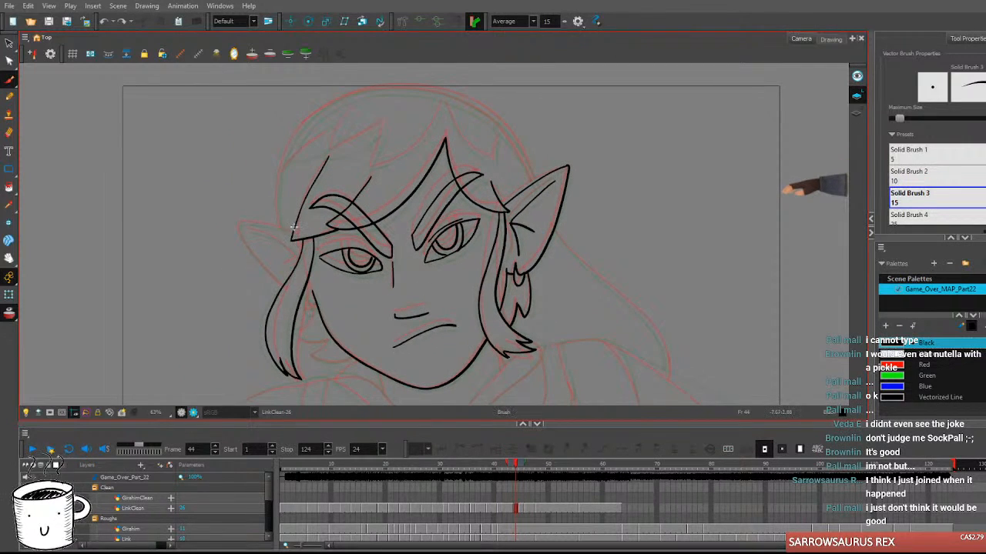
{"action": "mouse_move", "coordinate": [289, 230]}
{"action": "left_mouse_down"}
{"action": "mouse_move", "coordinate": [251, 223]}
{"action": "mouse_move", "coordinate": [239, 233]}
{"action": "mouse_move", "coordinate": [288, 286]}
{"action": "left_mouse_up"}
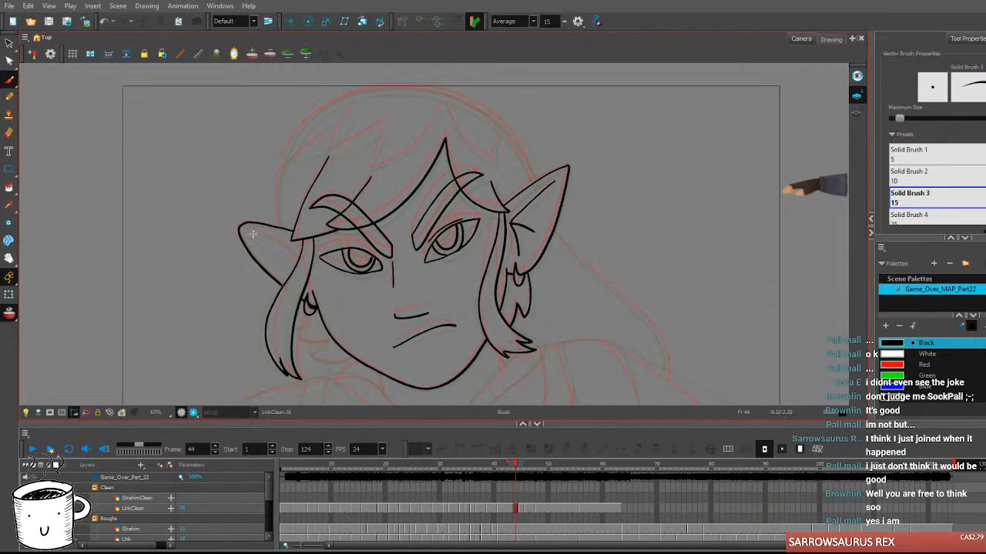
{"action": "left_click_drag", "start_coordinate": [256, 231], "coordinate": [297, 258]}
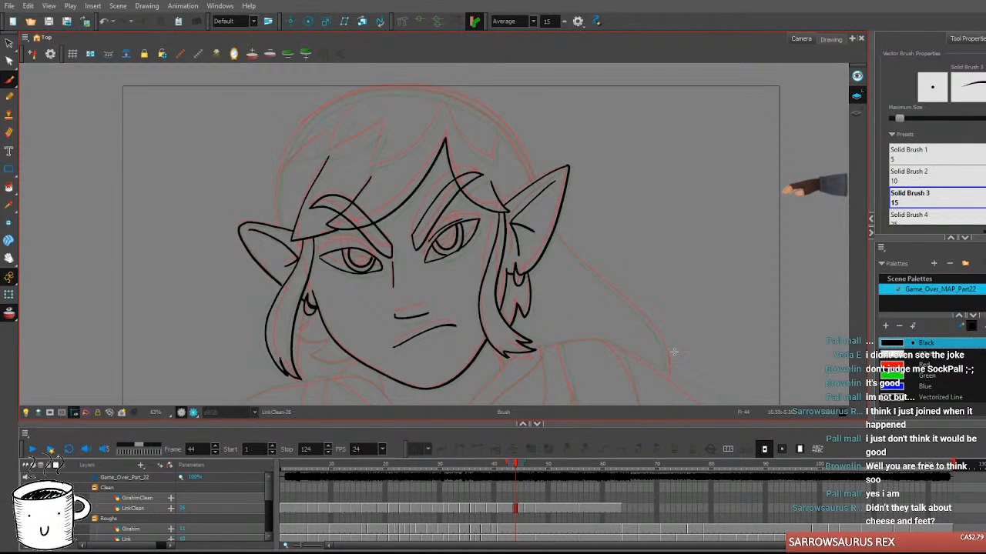
Examine the ears and earring on the Link reference images beside the drawing area.
{"action": "left_click_drag", "start_coordinate": [674, 352], "coordinate": [245, 385]}
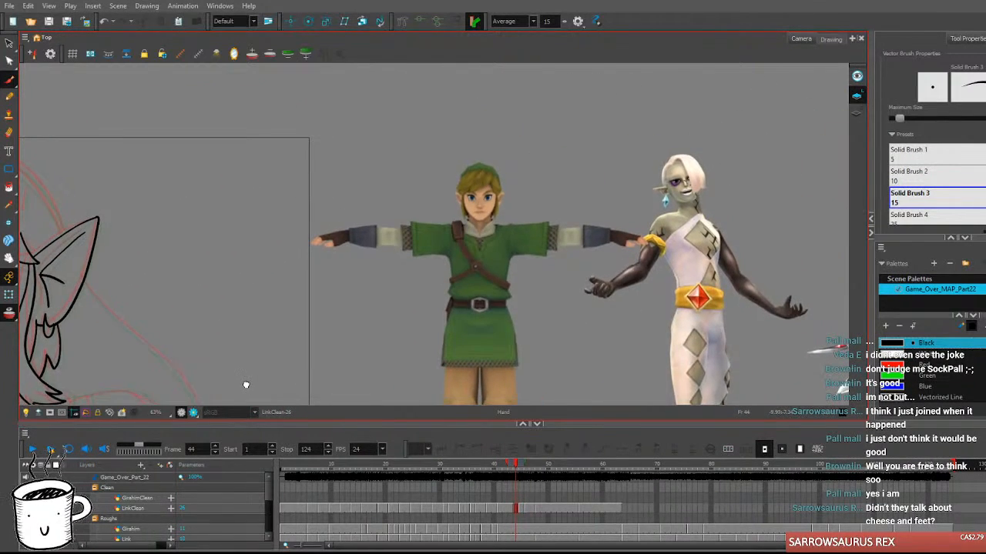
{"action": "scroll", "coordinate": [421, 196], "scroll_direction": "up", "scroll_amount": 5}
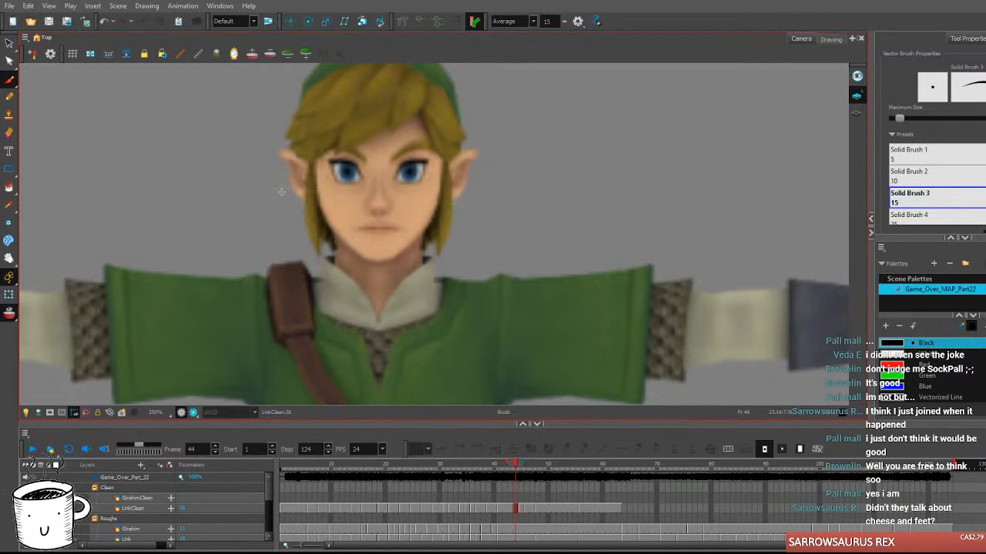
{"action": "scroll", "coordinate": [281, 192], "scroll_direction": "down", "scroll_amount": 8}
{"action": "left_click_drag", "start_coordinate": [323, 212], "coordinate": [577, 264]}
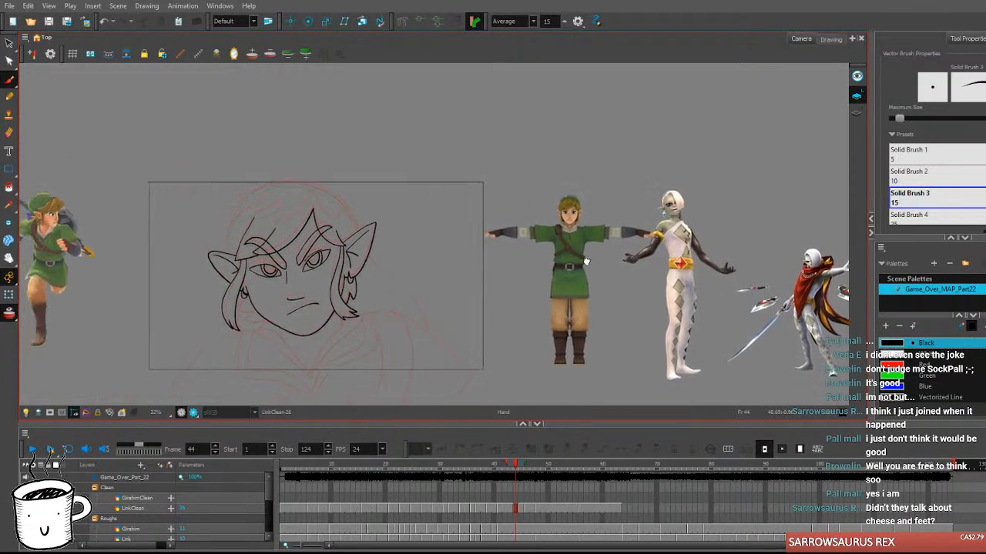
{"action": "left_click_drag", "start_coordinate": [478, 262], "coordinate": [531, 234]}
{"action": "scroll", "coordinate": [175, 203], "scroll_direction": "up", "scroll_amount": 8}
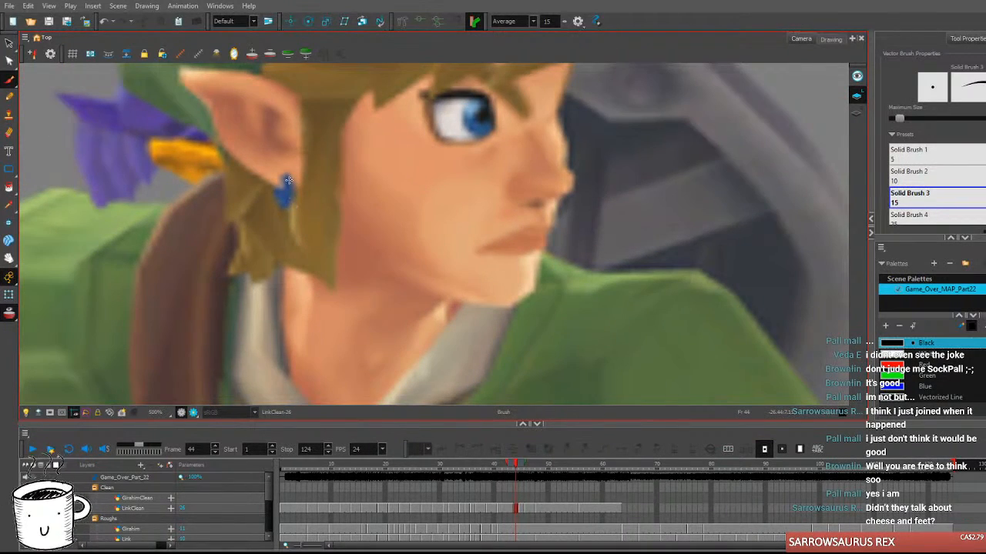
Ink the jagged hair tuft below the left-hand earring, between the side lock and the jawline.
{"action": "scroll", "coordinate": [287, 181], "scroll_direction": "down", "scroll_amount": 8}
{"action": "left_click_drag", "start_coordinate": [480, 242], "coordinate": [220, 213]}
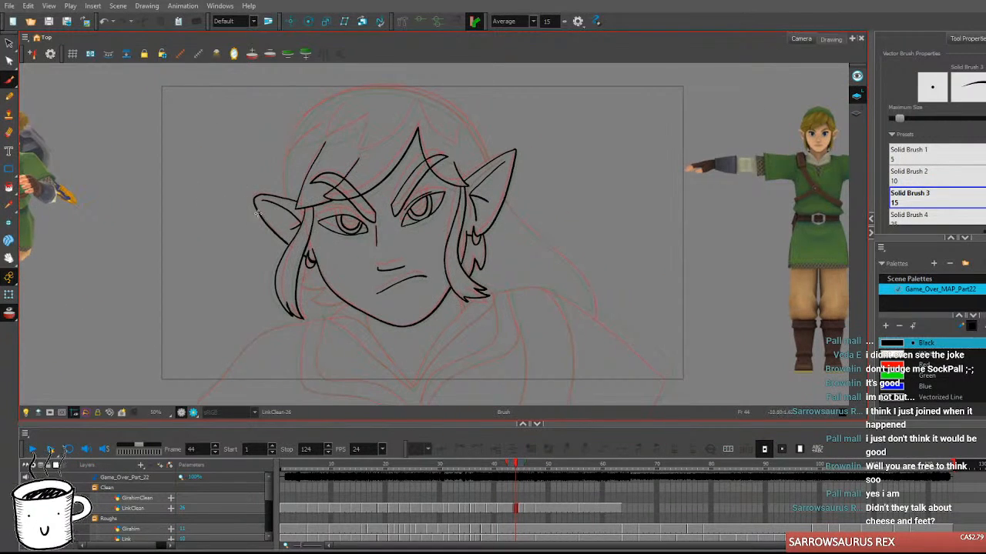
{"action": "scroll", "coordinate": [390, 215], "scroll_direction": "up", "scroll_amount": 2}
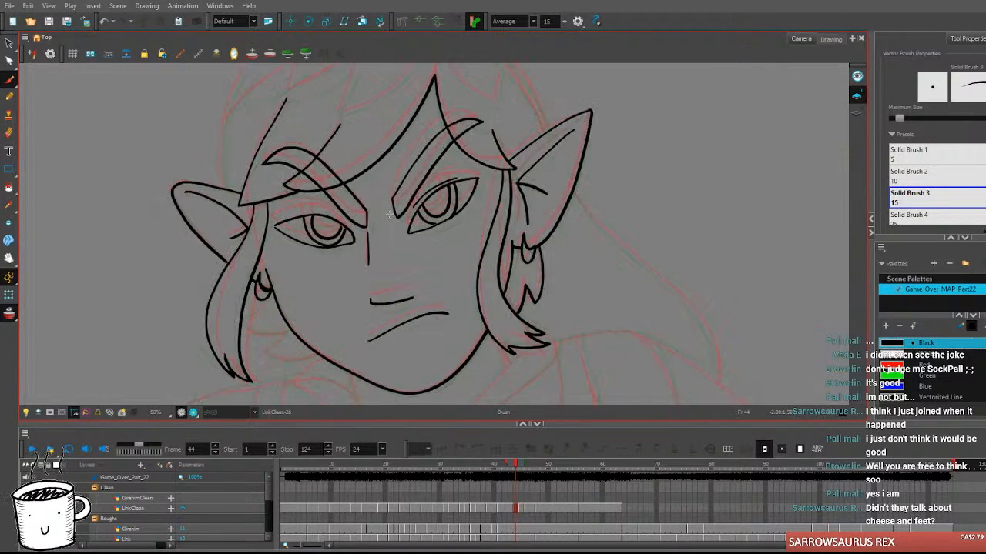
{"action": "scroll", "coordinate": [389, 218], "scroll_direction": "up", "scroll_amount": 2}
{"action": "scroll", "coordinate": [476, 271], "scroll_direction": "down", "scroll_amount": 2}
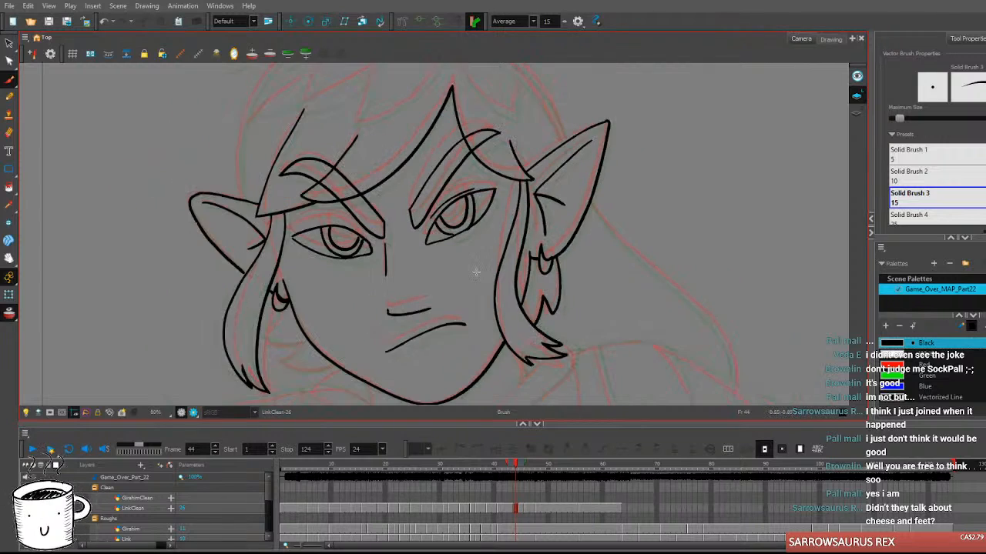
{"action": "left_click_drag", "start_coordinate": [447, 344], "coordinate": [438, 301]}
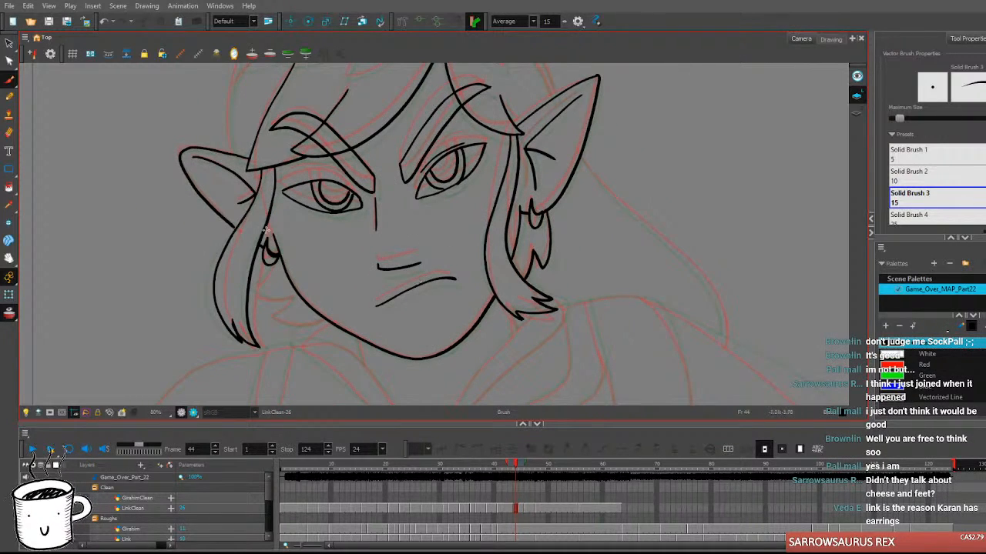
{"action": "mouse_move", "coordinate": [271, 264]}
{"action": "left_mouse_down"}
{"action": "mouse_move", "coordinate": [252, 287]}
{"action": "mouse_move", "coordinate": [304, 296]}
{"action": "mouse_move", "coordinate": [293, 300]}
{"action": "left_mouse_up"}
{"action": "key", "text": "ctrl+z"}
{"action": "key", "text": "ctrl+z"}
{"action": "key", "text": "ctrl+z"}
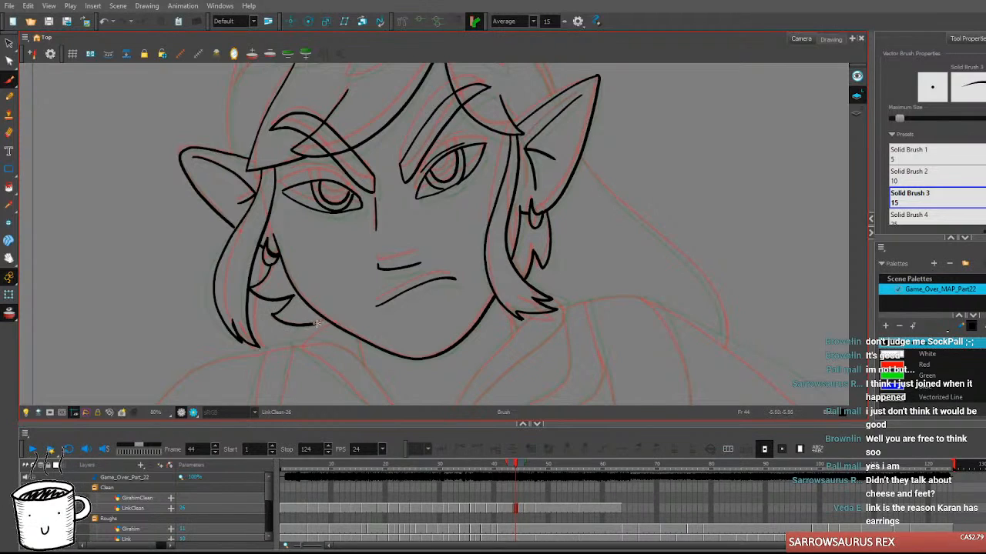
Redo the lower strokes of the left-hand hair tuft, comparing frame 44 with the neighbouring frames 43 and 45.
{"action": "key", "text": "comma"}
{"action": "key", "text": "period"}
{"action": "key", "text": "comma"}
{"action": "key", "text": "period"}
{"action": "key", "text": "period"}
{"action": "key", "text": "period"}
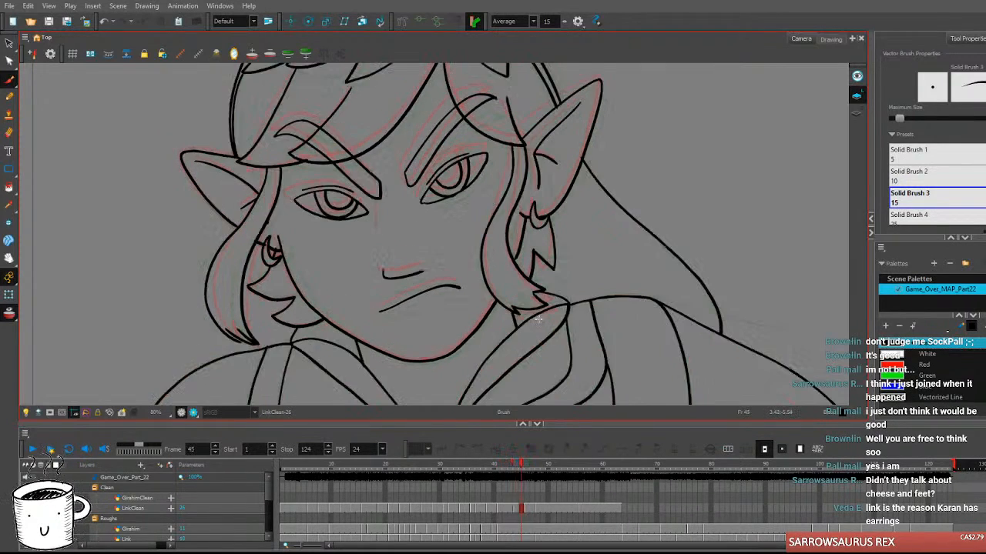
{"action": "key", "text": "comma"}
{"action": "key", "text": "comma"}
{"action": "key", "text": "comma"}
{"action": "key", "text": "period"}
{"action": "key", "text": "ctrl+z"}
{"action": "key", "text": "ctrl+z"}
{"action": "key", "text": "ctrl+z"}
{"action": "key", "text": "ctrl+z"}
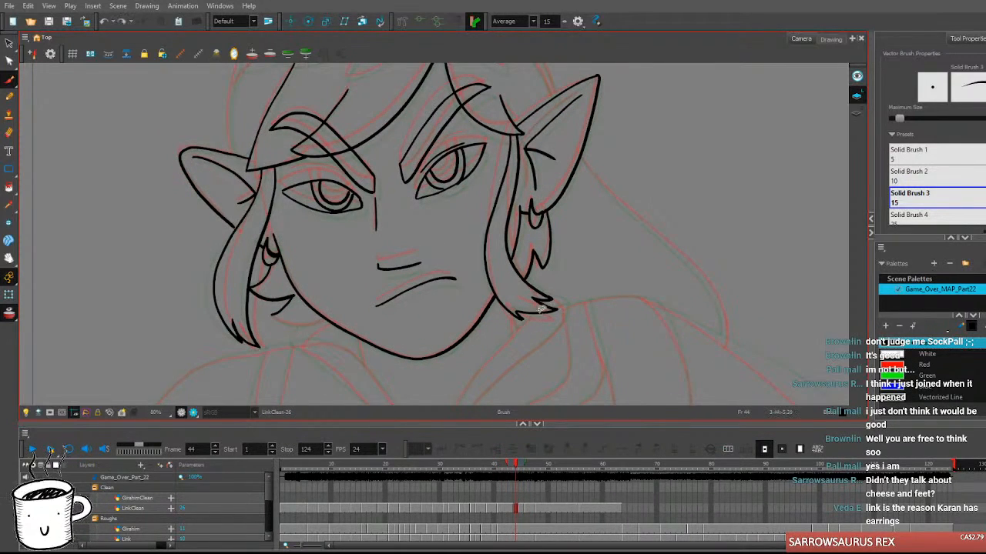
{"action": "mouse_move", "coordinate": [274, 260]}
{"action": "left_mouse_down"}
{"action": "mouse_move", "coordinate": [246, 286]}
{"action": "mouse_move", "coordinate": [293, 296]}
{"action": "mouse_move", "coordinate": [271, 315]}
{"action": "mouse_move", "coordinate": [329, 322]}
{"action": "left_mouse_up"}
{"action": "key", "text": "comma"}
{"action": "key", "text": "period"}
Ink the upper fringe from the central peak towards the left-hand side, with its two pointed tufts over the forehead.
{"action": "mouse_move", "coordinate": [612, 324]}
{"action": "left_mouse_down"}
{"action": "mouse_move", "coordinate": [585, 324]}
{"action": "mouse_move", "coordinate": [616, 330]}
{"action": "mouse_move", "coordinate": [633, 396]}
{"action": "left_mouse_up"}
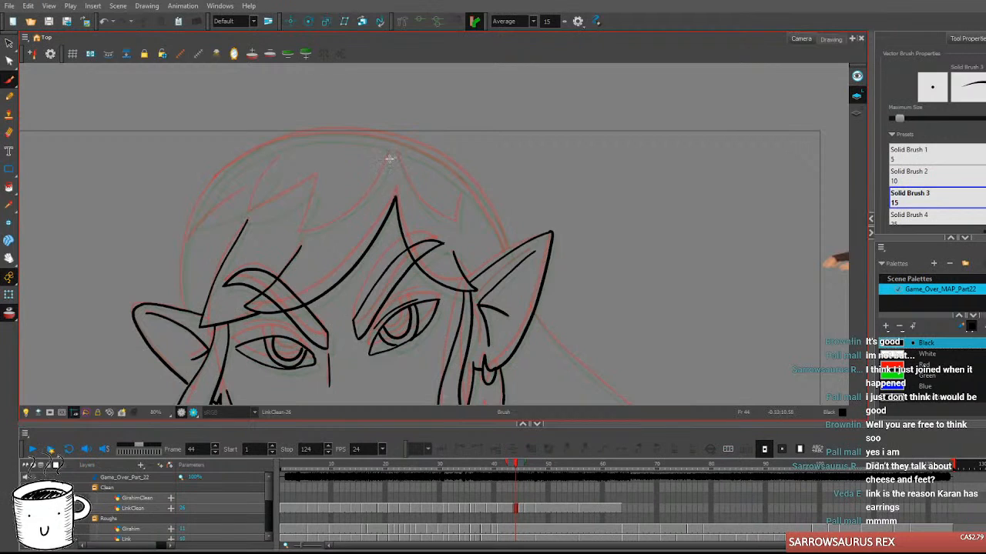
{"action": "mouse_move", "coordinate": [390, 159]}
{"action": "left_mouse_down"}
{"action": "mouse_move", "coordinate": [346, 213]}
{"action": "mouse_move", "coordinate": [308, 231]}
{"action": "left_mouse_up"}
{"action": "key", "text": "ctrl+z"}
{"action": "mouse_move", "coordinate": [389, 157]}
{"action": "left_mouse_down"}
{"action": "mouse_move", "coordinate": [302, 232]}
{"action": "mouse_move", "coordinate": [317, 180]}
{"action": "left_mouse_up"}
{"action": "key", "text": "ctrl+z"}
{"action": "mouse_move", "coordinate": [391, 157]}
{"action": "left_mouse_down"}
{"action": "mouse_move", "coordinate": [344, 216]}
{"action": "mouse_move", "coordinate": [300, 235]}
{"action": "mouse_move", "coordinate": [316, 197]}
{"action": "left_mouse_up"}
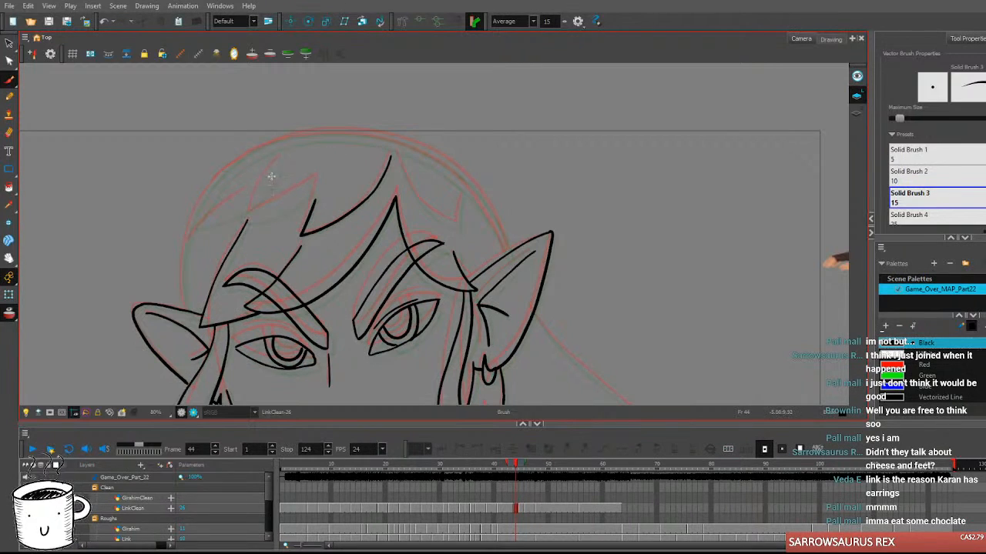
{"action": "mouse_move", "coordinate": [275, 164]}
{"action": "left_mouse_down"}
{"action": "mouse_move", "coordinate": [243, 217]}
{"action": "mouse_move", "coordinate": [315, 179]}
{"action": "left_mouse_up"}
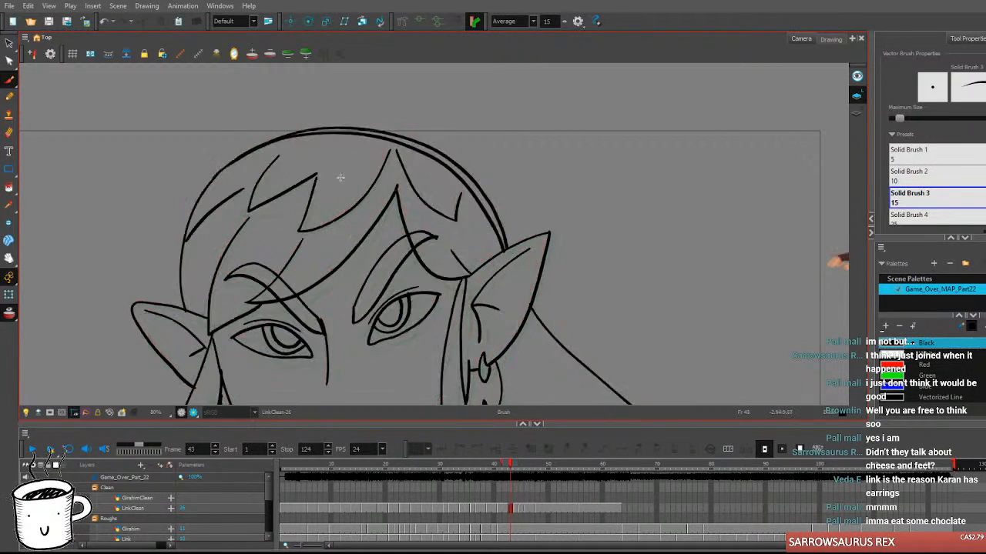
{"action": "key", "text": "period"}
{"action": "key", "text": "comma"}
{"action": "key", "text": "comma"}
{"action": "key", "text": "period"}
Ink the outermost left-hand fringe tuft and its lower curve, checking it against the neighbouring frames.
{"action": "mouse_move", "coordinate": [230, 180]}
{"action": "left_mouse_down"}
{"action": "mouse_move", "coordinate": [202, 214]}
{"action": "mouse_move", "coordinate": [209, 229]}
{"action": "left_mouse_up"}
{"action": "key", "text": "comma"}
{"action": "key", "text": "period"}
{"action": "key", "text": "comma"}
{"action": "key", "text": "period"}
{"action": "key", "text": "comma"}
{"action": "key", "text": "period"}
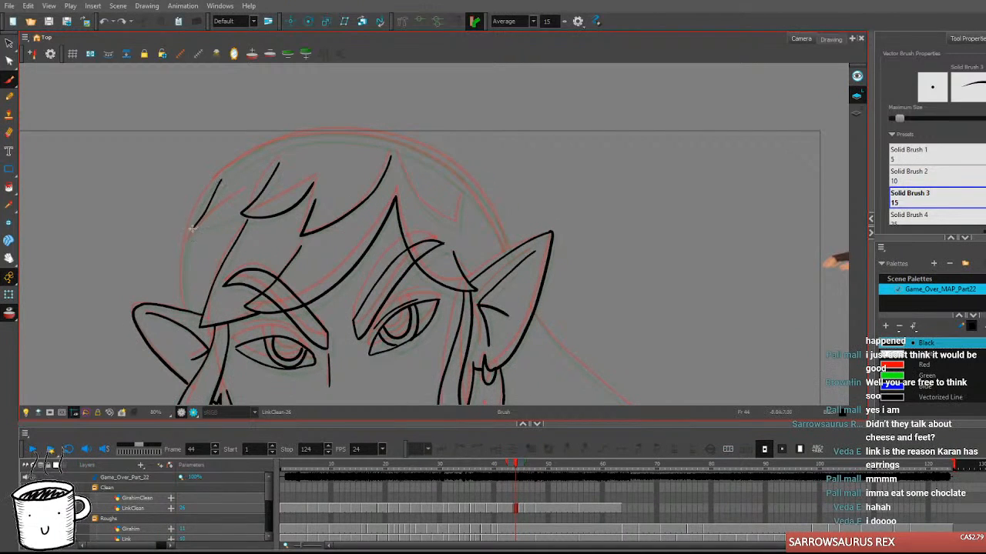
{"action": "key", "text": "period"}
{"action": "key", "text": "comma"}
{"action": "key", "text": "period"}
{"action": "key", "text": "comma"}
{"action": "key", "text": "period"}
{"action": "key", "text": "comma"}
Ink the fringe tuft from the central peak down to the right-hand temple, redoing strokes until the curve fits.
{"action": "left_click_drag", "start_coordinate": [679, 361], "coordinate": [597, 331]}
{"action": "left_click_drag", "start_coordinate": [315, 124], "coordinate": [351, 182]}
{"action": "key", "text": "ctrl+z"}
{"action": "mouse_move", "coordinate": [315, 124]}
{"action": "left_mouse_down"}
{"action": "mouse_move", "coordinate": [352, 184]}
{"action": "mouse_move", "coordinate": [373, 197]}
{"action": "left_mouse_up"}
{"action": "key", "text": "ctrl+z"}
{"action": "left_click_drag", "start_coordinate": [315, 124], "coordinate": [377, 194]}
{"action": "key", "text": "ctrl+z"}
{"action": "mouse_move", "coordinate": [315, 124]}
{"action": "left_mouse_down"}
{"action": "mouse_move", "coordinate": [335, 166]}
{"action": "mouse_move", "coordinate": [376, 194]}
{"action": "mouse_move", "coordinate": [381, 166]}
{"action": "left_mouse_up"}
{"action": "key", "text": "comma"}
{"action": "key", "text": "period"}
{"action": "key", "text": "period"}
{"action": "key", "text": "comma"}
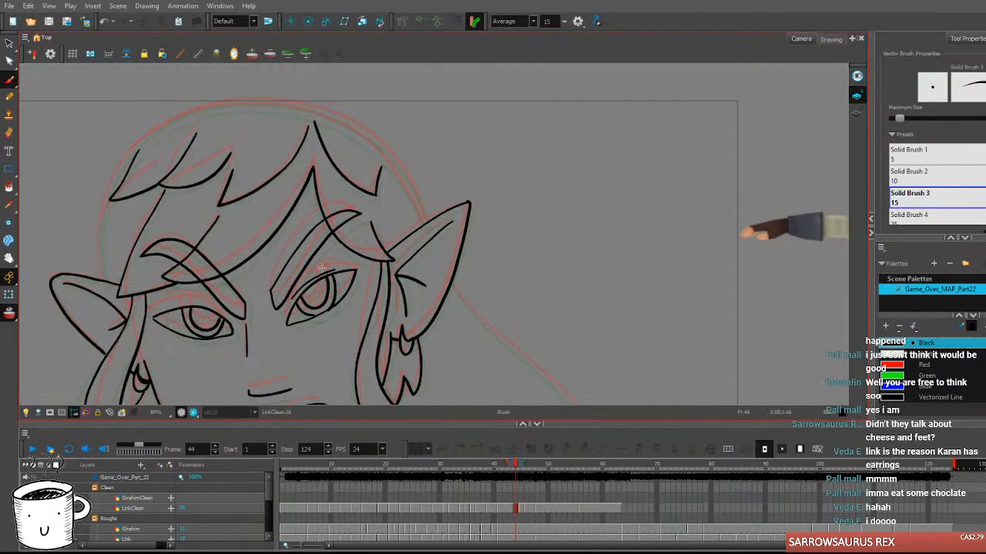
Flip through the frames around frame 44 to examine how the inked fringe and face move.
{"action": "scroll", "coordinate": [361, 216], "scroll_direction": "down", "scroll_amount": 3}
{"action": "key", "text": "period"}
{"action": "key", "text": "comma"}
{"action": "key", "text": "period"}
{"action": "key", "text": "comma"}
{"action": "key", "text": "period"}
{"action": "key", "text": "comma"}
{"action": "key", "text": "comma"}
{"action": "key", "text": "comma"}
{"action": "key", "text": "comma"}
{"action": "key", "text": "comma"}
{"action": "key", "text": "comma"}
{"action": "key", "text": "comma"}
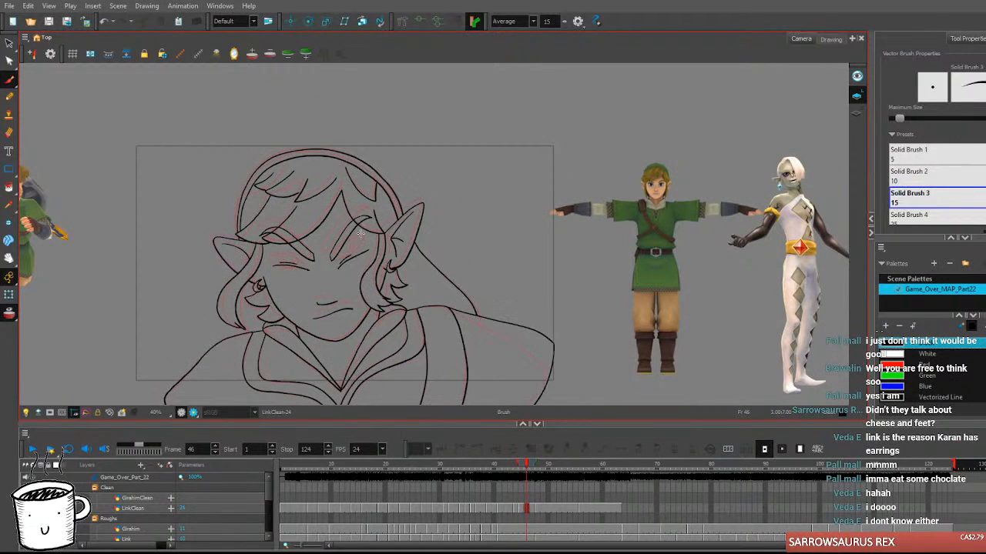
{"action": "key", "text": "period"}
{"action": "key", "text": "period"}
{"action": "key", "text": "period"}
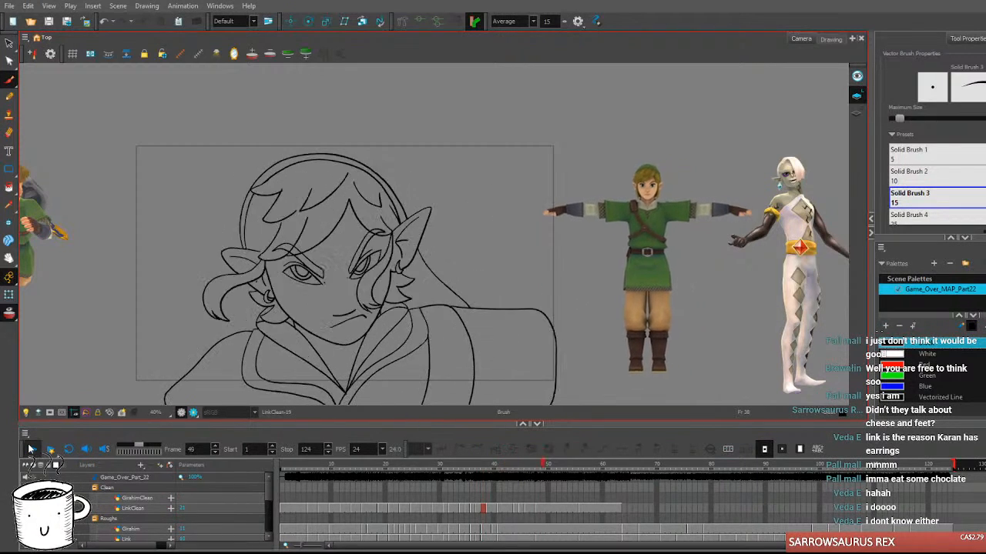
Play back the line art repeatedly from shortly before frame 44 to examine the head movement, ending on frame 44.
{"action": "key", "text": "Return"}
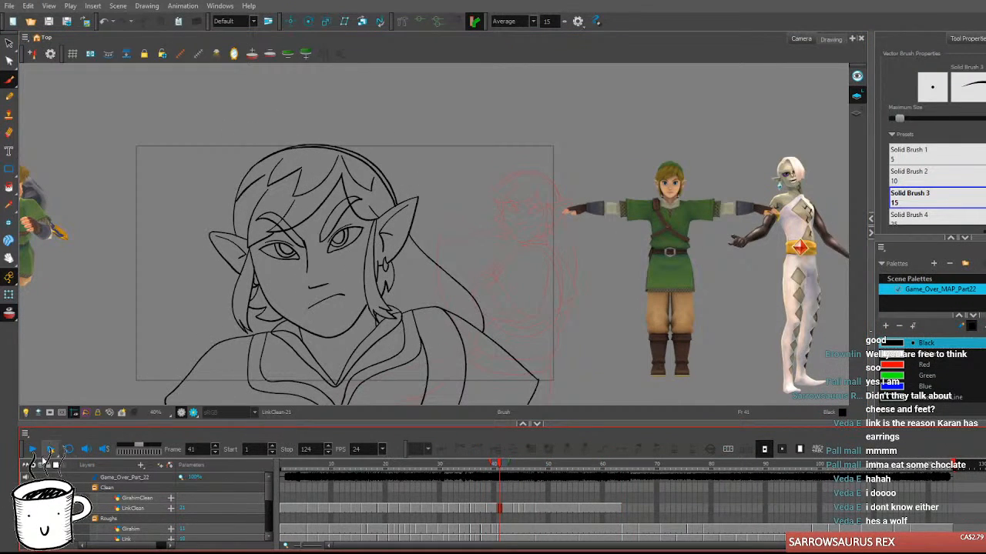
{"action": "left_click", "coordinate": [489, 465]}
{"action": "left_click", "coordinate": [33, 450]}
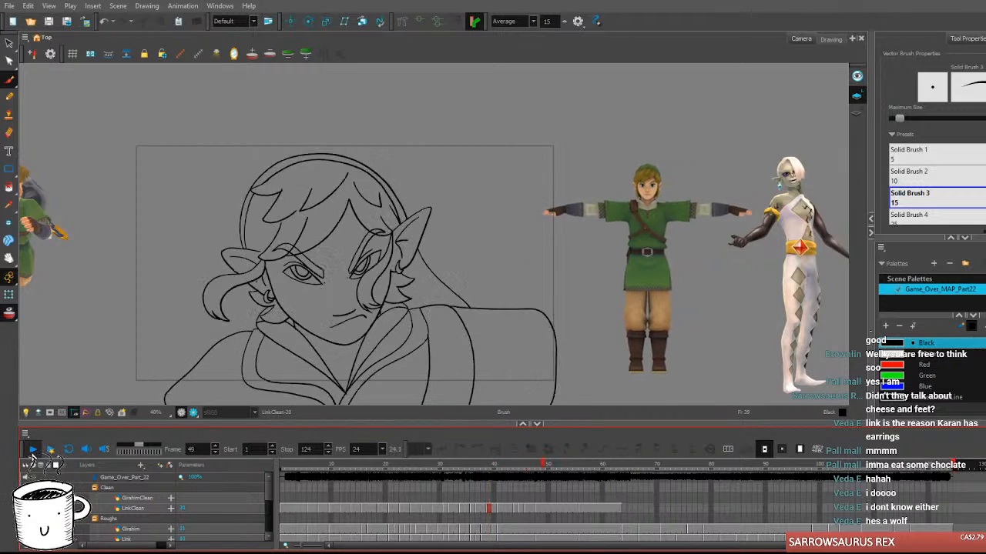
{"action": "left_click", "coordinate": [506, 467]}
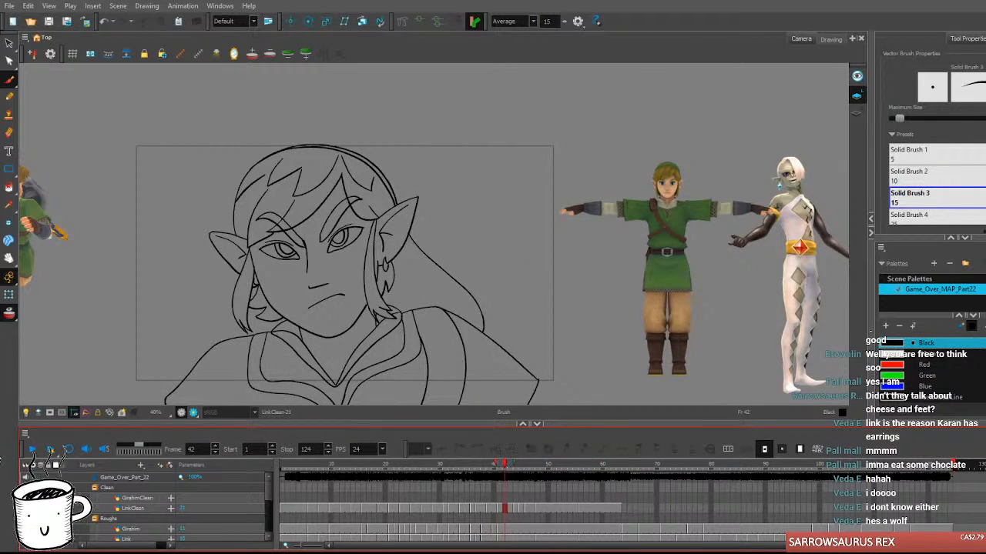
{"action": "left_click", "coordinate": [35, 449]}
{"action": "left_click", "coordinate": [39, 450]}
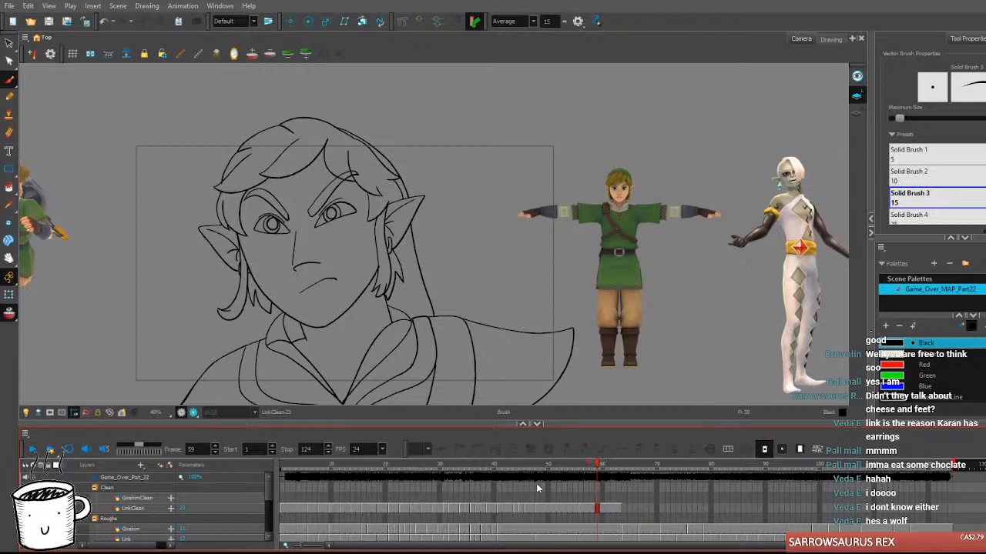
{"action": "left_click", "coordinate": [515, 465]}
Try to ink the outer head outline in one stroke from the left-hand ear up over the crown.
{"action": "scroll", "coordinate": [254, 205], "scroll_direction": "up", "scroll_amount": 3}
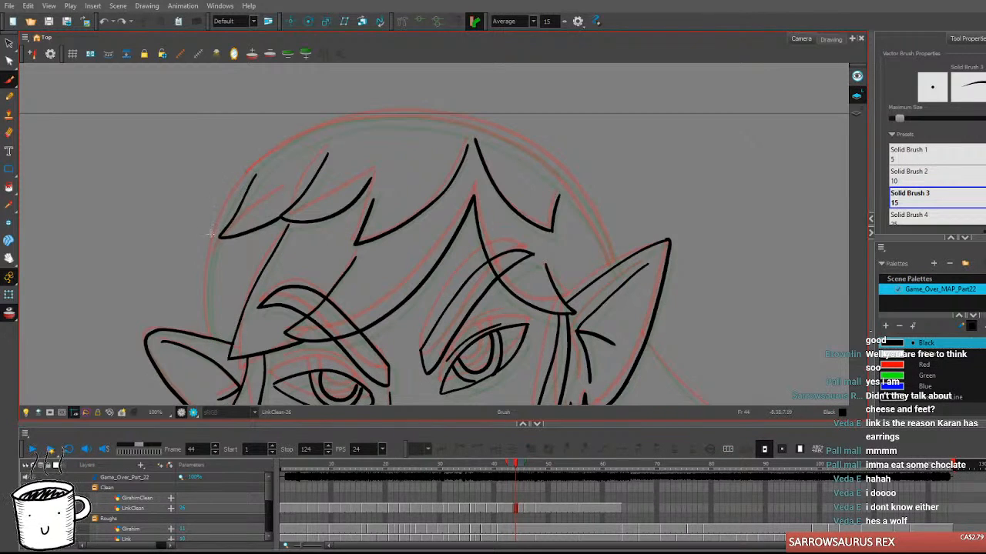
{"action": "mouse_move", "coordinate": [209, 286]}
{"action": "left_mouse_down"}
{"action": "mouse_move", "coordinate": [213, 337]}
{"action": "mouse_move", "coordinate": [208, 278]}
{"action": "mouse_move", "coordinate": [239, 187]}
{"action": "mouse_move", "coordinate": [266, 154]}
{"action": "left_mouse_up"}
{"action": "key", "text": "ctrl+z"}
{"action": "key", "text": "ctrl+z"}
{"action": "mouse_move", "coordinate": [212, 340]}
{"action": "left_mouse_down"}
{"action": "mouse_move", "coordinate": [210, 268]}
{"action": "mouse_move", "coordinate": [261, 173]}
{"action": "mouse_move", "coordinate": [345, 127]}
{"action": "left_mouse_up"}
{"action": "key", "text": "ctrl+z"}
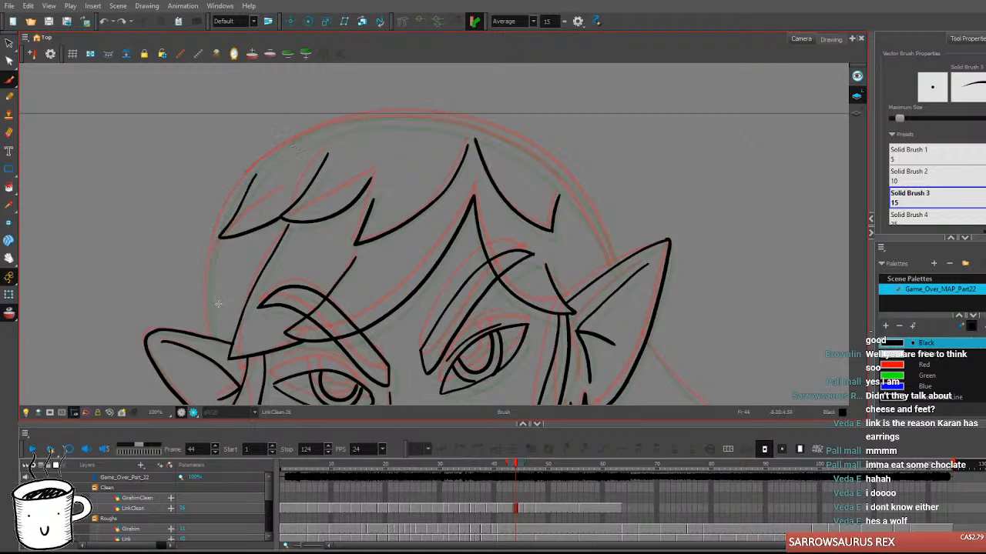
{"action": "mouse_move", "coordinate": [214, 336]}
{"action": "left_mouse_down"}
{"action": "mouse_move", "coordinate": [218, 233]}
{"action": "mouse_move", "coordinate": [295, 142]}
{"action": "left_mouse_up"}
{"action": "key", "text": "ctrl+z"}
{"action": "mouse_move", "coordinate": [213, 333]}
{"action": "left_mouse_down"}
{"action": "mouse_move", "coordinate": [205, 297]}
{"action": "mouse_move", "coordinate": [224, 220]}
{"action": "mouse_move", "coordinate": [278, 152]}
{"action": "mouse_move", "coordinate": [353, 122]}
{"action": "mouse_move", "coordinate": [446, 119]}
{"action": "mouse_move", "coordinate": [538, 153]}
{"action": "mouse_move", "coordinate": [603, 208]}
{"action": "left_mouse_up"}
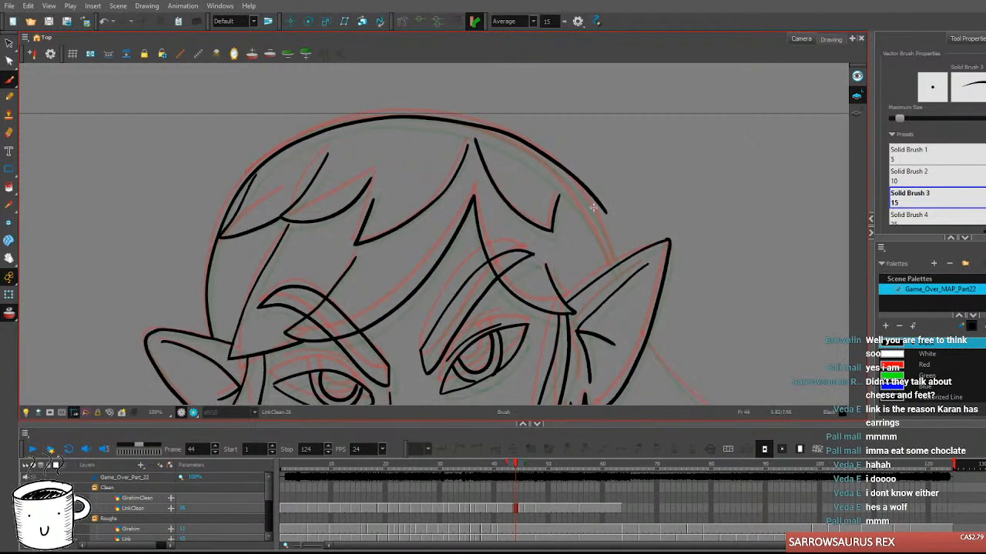
{"action": "key", "text": "ctrl+z"}
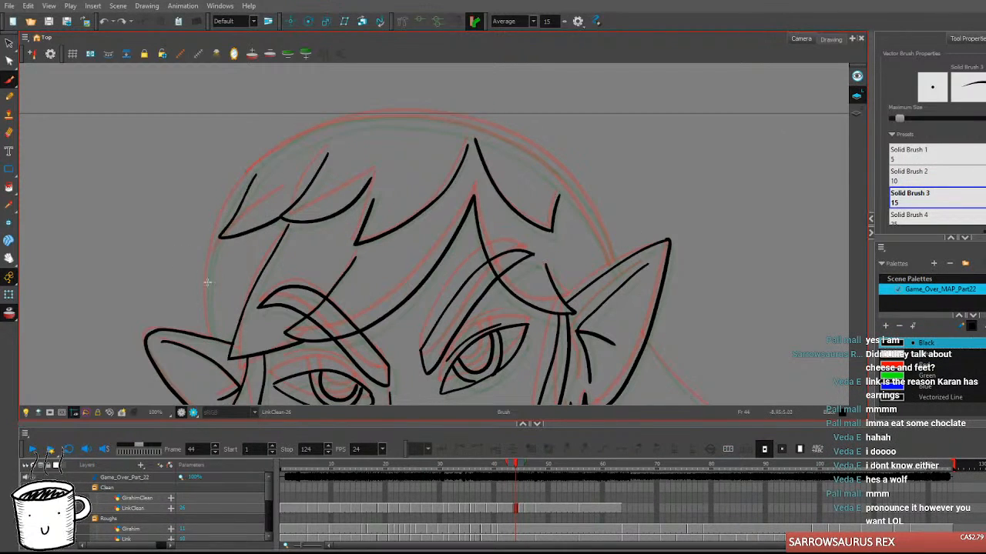
{"action": "left_click_drag", "start_coordinate": [213, 334], "coordinate": [245, 193]}
{"action": "key", "text": "ctrl+z"}
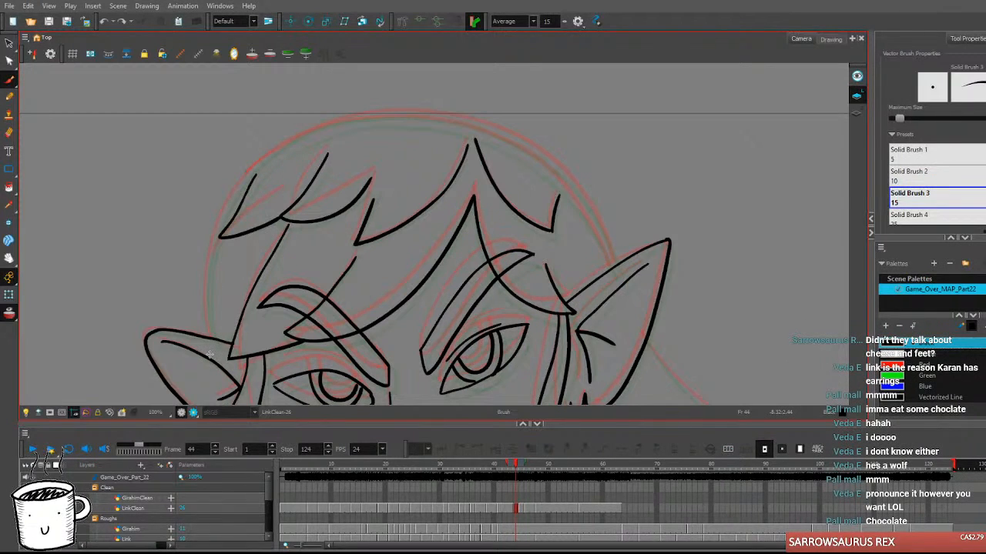
{"action": "left_click_drag", "start_coordinate": [639, 248], "coordinate": [619, 257]}
{"action": "mouse_move", "coordinate": [191, 345]}
{"action": "left_mouse_down"}
{"action": "mouse_move", "coordinate": [188, 298]}
{"action": "mouse_move", "coordinate": [239, 178]}
{"action": "left_mouse_up"}
{"action": "key", "text": "ctrl+z"}
{"action": "mouse_move", "coordinate": [191, 346]}
{"action": "left_mouse_down"}
{"action": "mouse_move", "coordinate": [204, 230]}
{"action": "mouse_move", "coordinate": [238, 178]}
{"action": "left_mouse_up"}
{"action": "key", "text": "ctrl+z"}
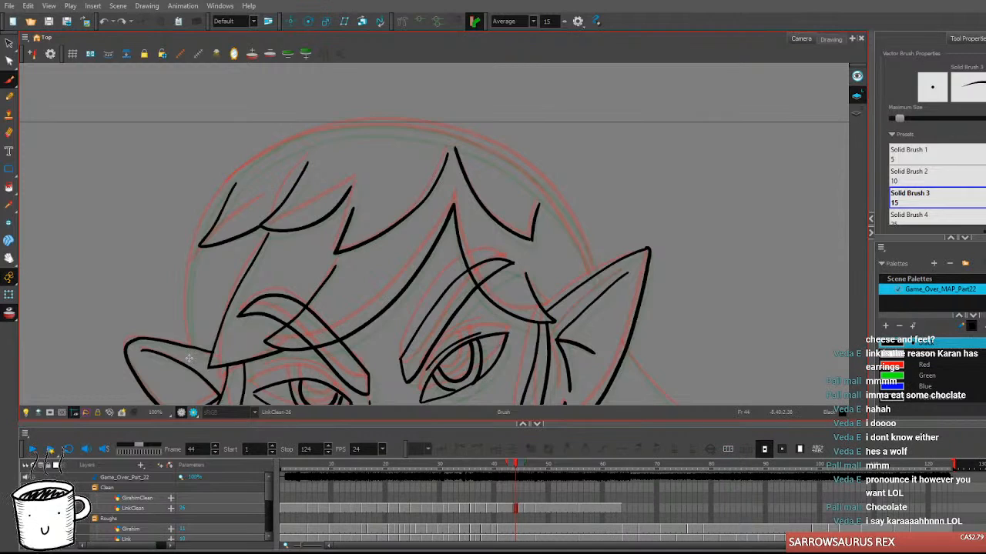
{"action": "mouse_move", "coordinate": [191, 348]}
{"action": "left_mouse_down"}
{"action": "mouse_move", "coordinate": [190, 277]}
{"action": "mouse_move", "coordinate": [246, 164]}
{"action": "mouse_move", "coordinate": [270, 145]}
{"action": "left_mouse_up"}
{"action": "key", "text": "ctrl+z"}
{"action": "left_click_drag", "start_coordinate": [189, 342], "coordinate": [191, 283]}
{"action": "key", "text": "ctrl+z"}
{"action": "mouse_move", "coordinate": [189, 340]}
{"action": "left_mouse_down"}
{"action": "mouse_move", "coordinate": [221, 199]}
{"action": "mouse_move", "coordinate": [245, 171]}
{"action": "left_mouse_up"}
{"action": "key", "text": "ctrl+z"}
{"action": "mouse_move", "coordinate": [190, 343]}
{"action": "left_mouse_down"}
{"action": "mouse_move", "coordinate": [216, 208]}
{"action": "mouse_move", "coordinate": [441, 139]}
{"action": "mouse_move", "coordinate": [542, 204]}
{"action": "left_mouse_up"}
{"action": "key", "text": "ctrl+z"}
Ink the outer head outline from the right-hand ear over the crown to above the outermost left-hand fringe tuft.
{"action": "left_click_drag", "start_coordinate": [676, 275], "coordinate": [591, 286]}
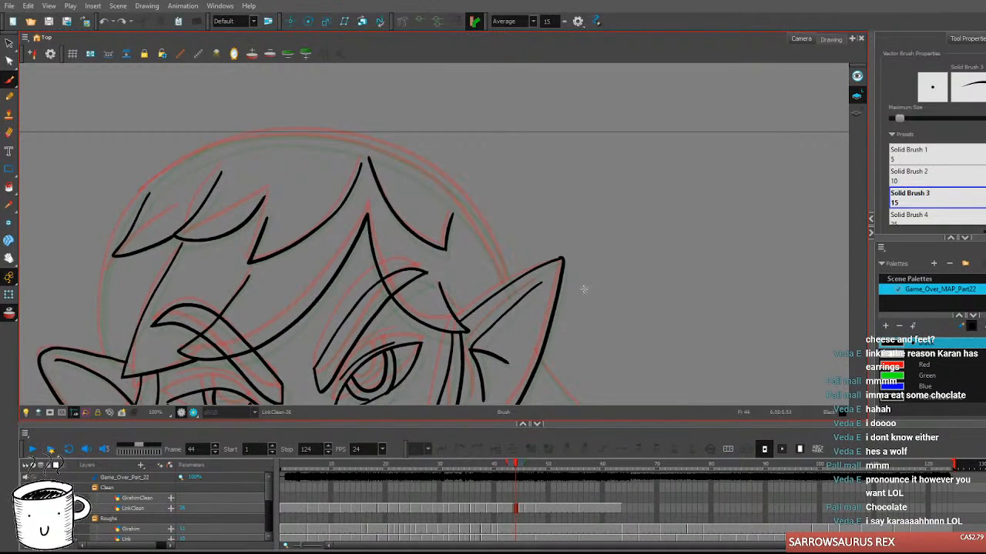
{"action": "mouse_move", "coordinate": [502, 275]}
{"action": "left_mouse_down"}
{"action": "mouse_move", "coordinate": [453, 183]}
{"action": "mouse_move", "coordinate": [403, 151]}
{"action": "left_mouse_up"}
{"action": "key", "text": "ctrl+z"}
{"action": "mouse_move", "coordinate": [508, 278]}
{"action": "left_mouse_down"}
{"action": "mouse_move", "coordinate": [446, 184]}
{"action": "mouse_move", "coordinate": [391, 149]}
{"action": "mouse_move", "coordinate": [317, 132]}
{"action": "mouse_move", "coordinate": [231, 143]}
{"action": "mouse_move", "coordinate": [154, 177]}
{"action": "mouse_move", "coordinate": [134, 198]}
{"action": "left_mouse_up"}
Try to continue the head outline from the crown down towards the left-hand ear.
{"action": "mouse_move", "coordinate": [203, 170]}
{"action": "left_mouse_down"}
{"action": "mouse_move", "coordinate": [165, 253]}
{"action": "mouse_move", "coordinate": [165, 277]}
{"action": "left_mouse_up"}
{"action": "key", "text": "ctrl+z"}
{"action": "mouse_move", "coordinate": [205, 164]}
{"action": "left_mouse_down"}
{"action": "mouse_move", "coordinate": [166, 259]}
{"action": "mouse_move", "coordinate": [164, 328]}
{"action": "left_mouse_up"}
{"action": "key", "text": "ctrl+z"}
{"action": "mouse_move", "coordinate": [206, 166]}
{"action": "left_mouse_down"}
{"action": "mouse_move", "coordinate": [169, 244]}
{"action": "mouse_move", "coordinate": [166, 309]}
{"action": "mouse_move", "coordinate": [162, 264]}
{"action": "mouse_move", "coordinate": [167, 333]}
{"action": "left_mouse_up"}
{"action": "key", "text": "ctrl+z"}
{"action": "key", "text": "ctrl+z"}
{"action": "mouse_move", "coordinate": [200, 171]}
{"action": "left_mouse_down"}
{"action": "mouse_move", "coordinate": [165, 277]}
{"action": "mouse_move", "coordinate": [162, 317]}
{"action": "mouse_move", "coordinate": [195, 178]}
{"action": "mouse_move", "coordinate": [164, 327]}
{"action": "left_mouse_up"}
{"action": "key", "text": "ctrl+z"}
{"action": "key", "text": "ctrl+z"}
{"action": "mouse_move", "coordinate": [200, 173]}
{"action": "left_mouse_down"}
{"action": "mouse_move", "coordinate": [166, 253]}
{"action": "mouse_move", "coordinate": [168, 339]}
{"action": "mouse_move", "coordinate": [180, 219]}
{"action": "mouse_move", "coordinate": [214, 162]}
{"action": "mouse_move", "coordinate": [170, 245]}
{"action": "mouse_move", "coordinate": [167, 302]}
{"action": "left_mouse_up"}
{"action": "key", "text": "ctrl+z"}
{"action": "key", "text": "ctrl+z"}
{"action": "key", "text": "ctrl+z"}
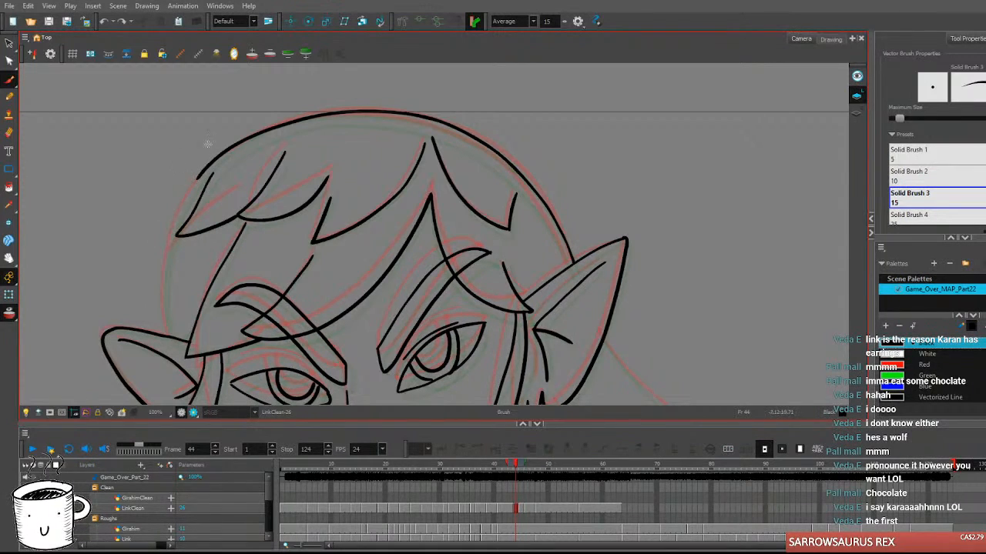
Ink the left-hand side of the head outline down to the ear and compare it with the neighbouring frames.
{"action": "left_click_drag", "start_coordinate": [185, 195], "coordinate": [162, 256]}
{"action": "key", "text": "ctrl+z"}
{"action": "mouse_move", "coordinate": [202, 171]}
{"action": "left_mouse_down"}
{"action": "mouse_move", "coordinate": [166, 258]}
{"action": "mouse_move", "coordinate": [169, 339]}
{"action": "mouse_move", "coordinate": [167, 273]}
{"action": "mouse_move", "coordinate": [208, 180]}
{"action": "left_mouse_up"}
{"action": "key", "text": "ctrl+z"}
{"action": "key", "text": "comma"}
{"action": "key", "text": "period"}
{"action": "key", "text": "comma"}
{"action": "key", "text": "period"}
{"action": "key", "text": "period"}
{"action": "key", "text": "comma"}
{"action": "key", "text": "comma"}
{"action": "key", "text": "period"}
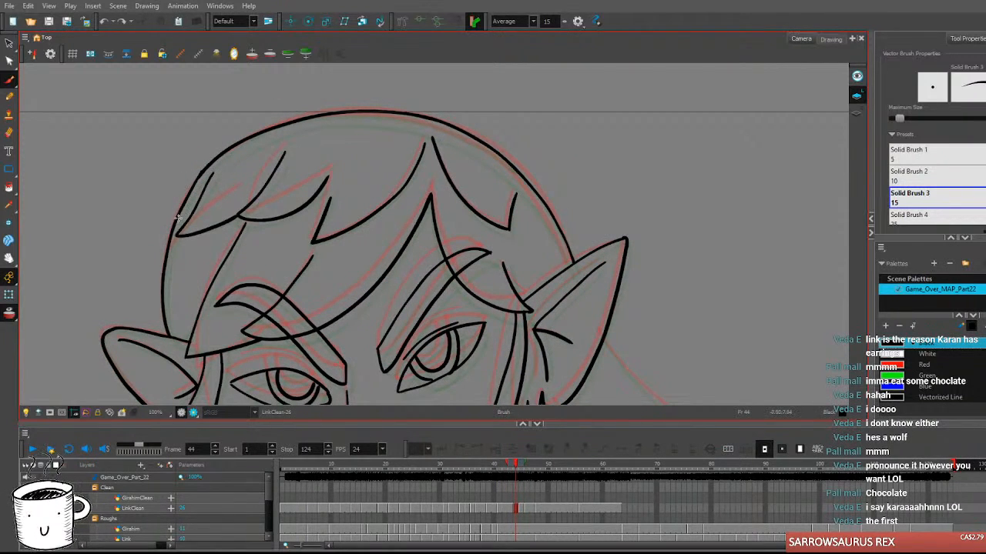
Redraw the right-hand side of the head outline on frame 44, curving from the crown down to the ear.
{"action": "left_click_drag", "start_coordinate": [169, 336], "coordinate": [167, 259]}
{"action": "key", "text": "ctrl+z"}
{"action": "mouse_move", "coordinate": [169, 335]}
{"action": "left_mouse_down"}
{"action": "mouse_move", "coordinate": [165, 288]}
{"action": "mouse_move", "coordinate": [182, 216]}
{"action": "mouse_move", "coordinate": [205, 180]}
{"action": "mouse_move", "coordinate": [291, 130]}
{"action": "mouse_move", "coordinate": [380, 120]}
{"action": "mouse_move", "coordinate": [432, 132]}
{"action": "mouse_move", "coordinate": [494, 167]}
{"action": "mouse_move", "coordinate": [558, 240]}
{"action": "left_mouse_up"}
{"action": "key", "text": "ctrl+z"}
{"action": "mouse_move", "coordinate": [479, 157]}
{"action": "left_mouse_down"}
{"action": "mouse_move", "coordinate": [547, 222]}
{"action": "mouse_move", "coordinate": [570, 270]}
{"action": "left_mouse_up"}
{"action": "key", "text": "ctrl+z"}
{"action": "mouse_move", "coordinate": [483, 160]}
{"action": "left_mouse_down"}
{"action": "mouse_move", "coordinate": [539, 213]}
{"action": "mouse_move", "coordinate": [572, 269]}
{"action": "left_mouse_up"}
Compare the inked head on frame 44 with the drawings on the neighbouring frames.
{"action": "key", "text": "period"}
{"action": "key", "text": "comma"}
{"action": "key", "text": "comma"}
{"action": "key", "text": "1"}
{"action": "key", "text": "1"}
{"action": "key", "text": "period"}
{"action": "left_click_drag", "start_coordinate": [654, 312], "coordinate": [522, 200]}
{"action": "key", "text": "comma"}
{"action": "key", "text": "period"}
{"action": "key", "text": "comma"}
{"action": "key", "text": "period"}
{"action": "key", "text": "period"}
{"action": "key", "text": "period"}
{"action": "key", "text": "comma"}
{"action": "key", "text": "comma"}
{"action": "key", "text": "comma"}
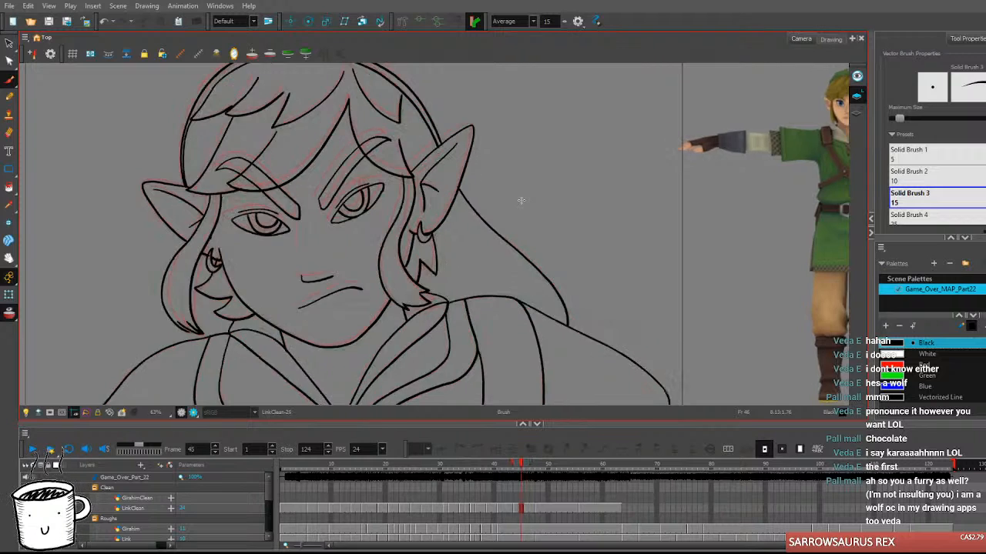
{"action": "key", "text": "2"}
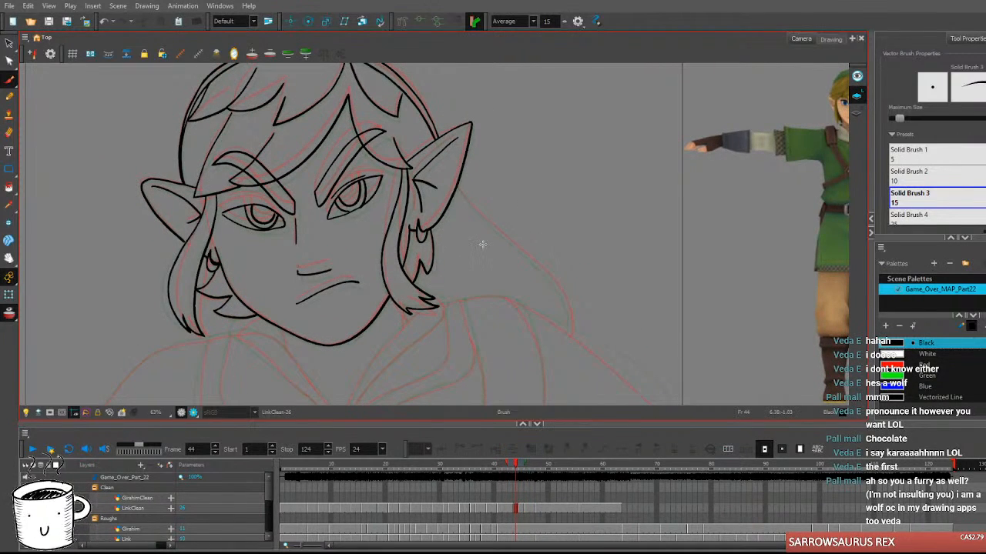
{"action": "key", "text": "period"}
Ink the two short neck lines below the jaw on frame 44, one on each side.
{"action": "left_click_drag", "start_coordinate": [446, 304], "coordinate": [528, 246]}
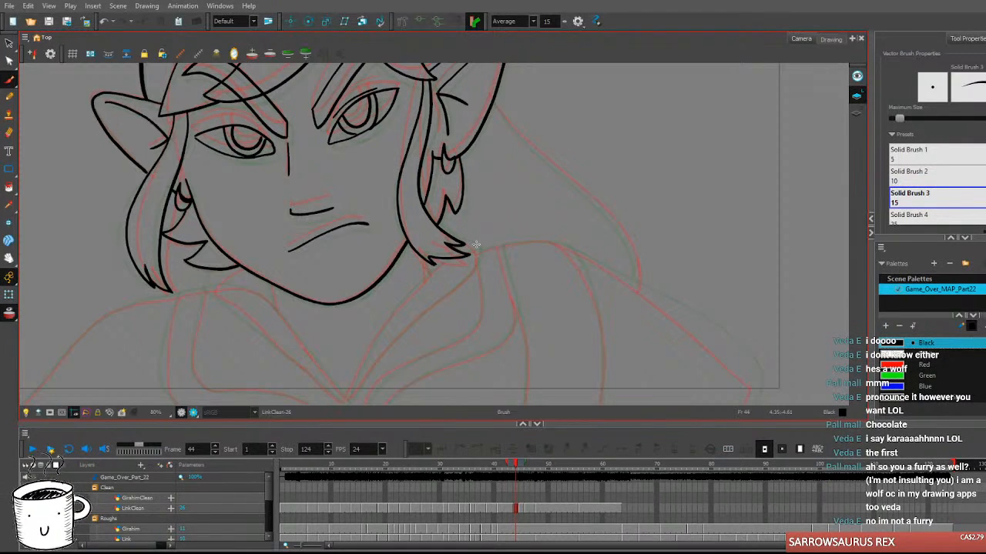
{"action": "key", "text": "ctrl+z"}
{"action": "left_click_drag", "start_coordinate": [269, 286], "coordinate": [275, 308]}
{"action": "left_click_drag", "start_coordinate": [424, 257], "coordinate": [428, 275]}
{"action": "left_click_drag", "start_coordinate": [439, 346], "coordinate": [460, 351]}
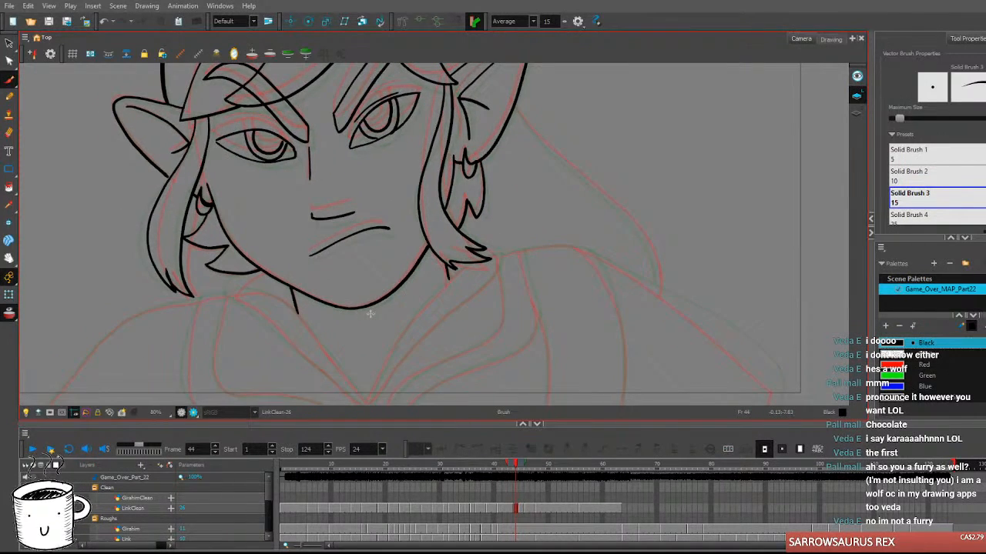
Ink the outer edge of the V-shaped collar from the left-hand side of the neck to its point and up to the right-hand hair.
{"action": "mouse_move", "coordinate": [247, 274]}
{"action": "left_mouse_down"}
{"action": "mouse_move", "coordinate": [231, 298]}
{"action": "mouse_move", "coordinate": [311, 365]}
{"action": "left_mouse_up"}
{"action": "key", "text": "ctrl+z"}
{"action": "mouse_move", "coordinate": [242, 274]}
{"action": "left_mouse_down"}
{"action": "mouse_move", "coordinate": [231, 297]}
{"action": "mouse_move", "coordinate": [371, 412]}
{"action": "left_mouse_up"}
{"action": "left_click_drag", "start_coordinate": [419, 345], "coordinate": [409, 316]}
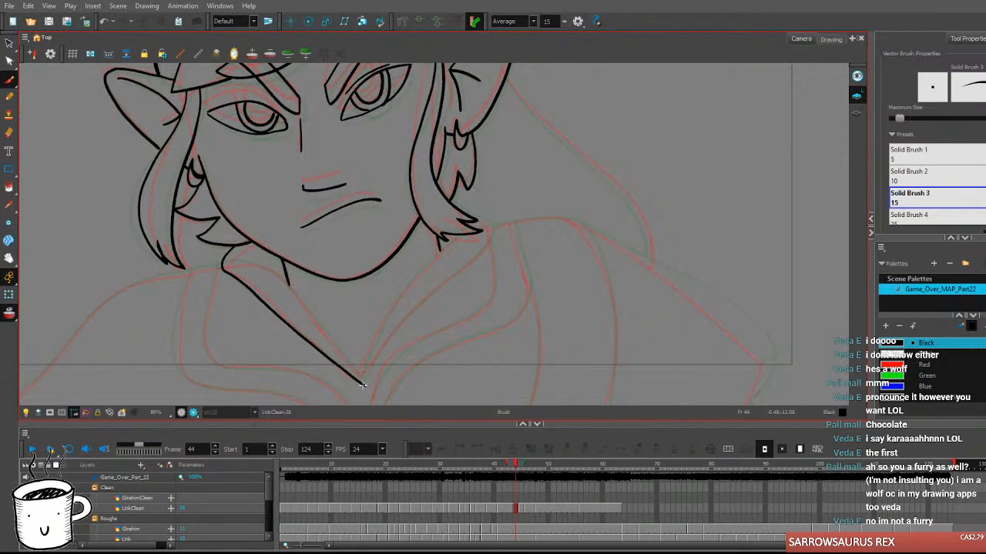
{"action": "left_click_drag", "start_coordinate": [366, 389], "coordinate": [362, 386]}
{"action": "key", "text": "alt+b"}
{"action": "mouse_move", "coordinate": [358, 380]}
{"action": "left_mouse_down"}
{"action": "mouse_move", "coordinate": [426, 295]}
{"action": "mouse_move", "coordinate": [485, 248]}
{"action": "mouse_move", "coordinate": [463, 212]}
{"action": "left_mouse_up"}
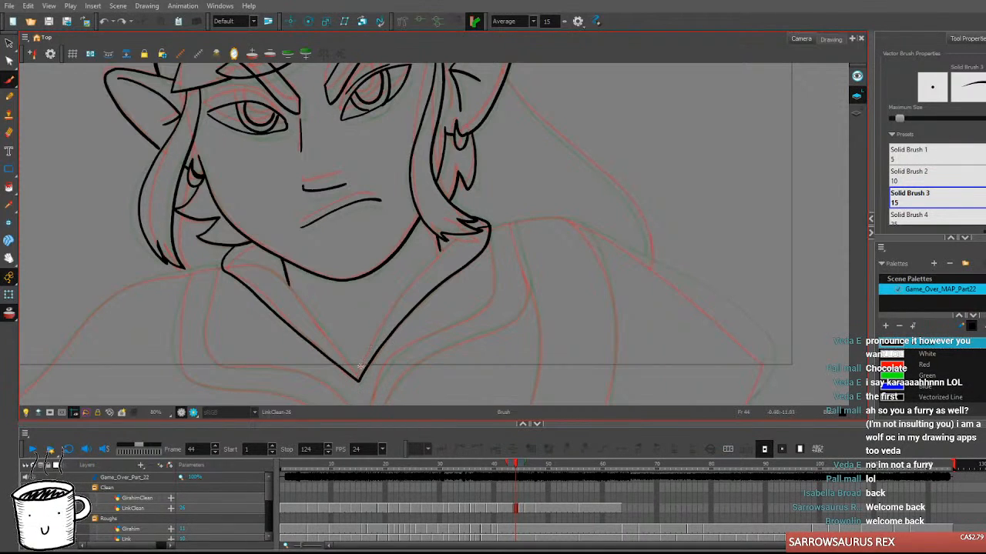
Ink the inner edge of the collar's right-hand side from the V point up to the hair.
{"action": "mouse_move", "coordinate": [359, 377]}
{"action": "left_mouse_down"}
{"action": "mouse_move", "coordinate": [389, 312]}
{"action": "mouse_move", "coordinate": [426, 267]}
{"action": "mouse_move", "coordinate": [485, 226]}
{"action": "left_mouse_up"}
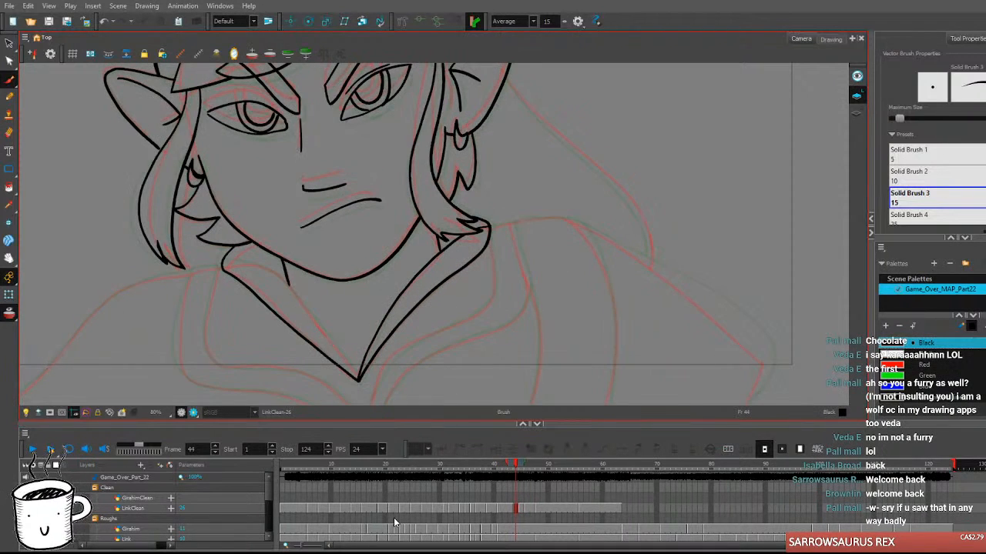
{"action": "key", "text": "ctrl+z"}
{"action": "mouse_move", "coordinate": [358, 377]}
{"action": "left_mouse_down"}
{"action": "mouse_move", "coordinate": [404, 294]}
{"action": "mouse_move", "coordinate": [483, 231]}
{"action": "left_mouse_up"}
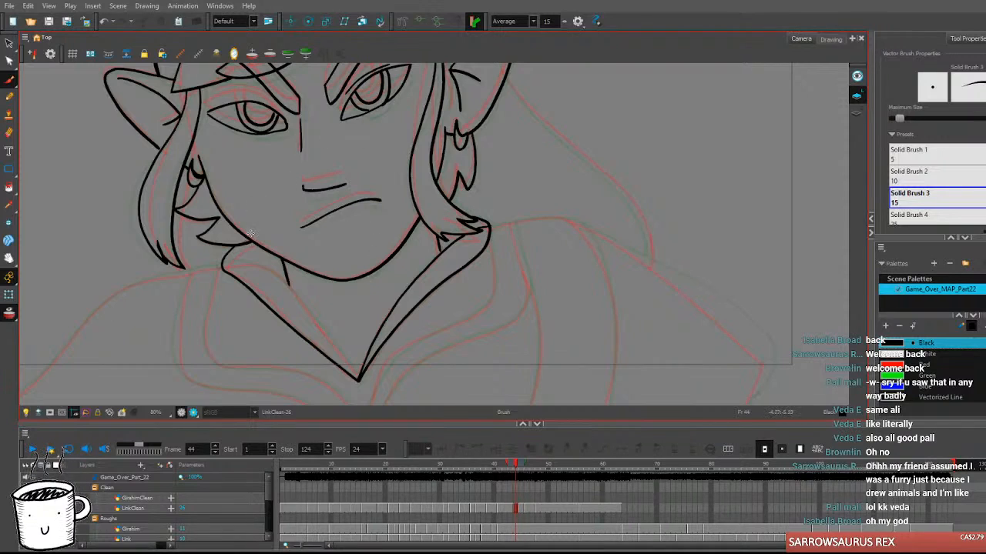
Ink the inner edge of the collar's left-hand side down to the V point and compare it with the neighbouring frames.
{"action": "left_click_drag", "start_coordinate": [254, 265], "coordinate": [316, 322]}
{"action": "key", "text": "ctrl+z"}
{"action": "mouse_move", "coordinate": [221, 263]}
{"action": "left_mouse_down"}
{"action": "mouse_move", "coordinate": [279, 275]}
{"action": "mouse_move", "coordinate": [358, 379]}
{"action": "left_mouse_up"}
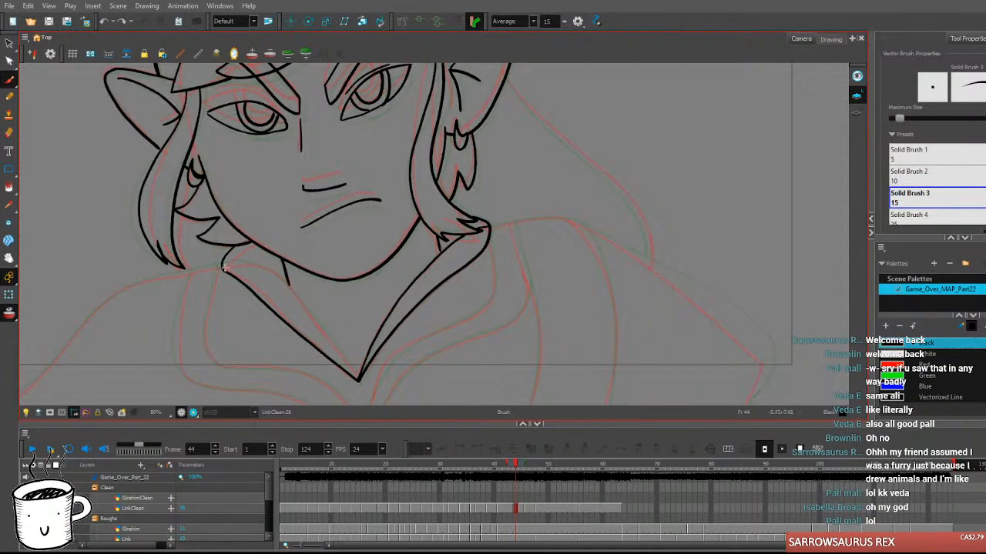
{"action": "mouse_move", "coordinate": [222, 263]}
{"action": "left_mouse_down"}
{"action": "mouse_move", "coordinate": [278, 277]}
{"action": "mouse_move", "coordinate": [358, 378]}
{"action": "left_mouse_up"}
{"action": "key", "text": "comma"}
{"action": "key", "text": "period"}
{"action": "key", "text": "period"}
{"action": "key", "text": "comma"}
{"action": "key", "text": "comma"}
{"action": "key", "text": "period"}
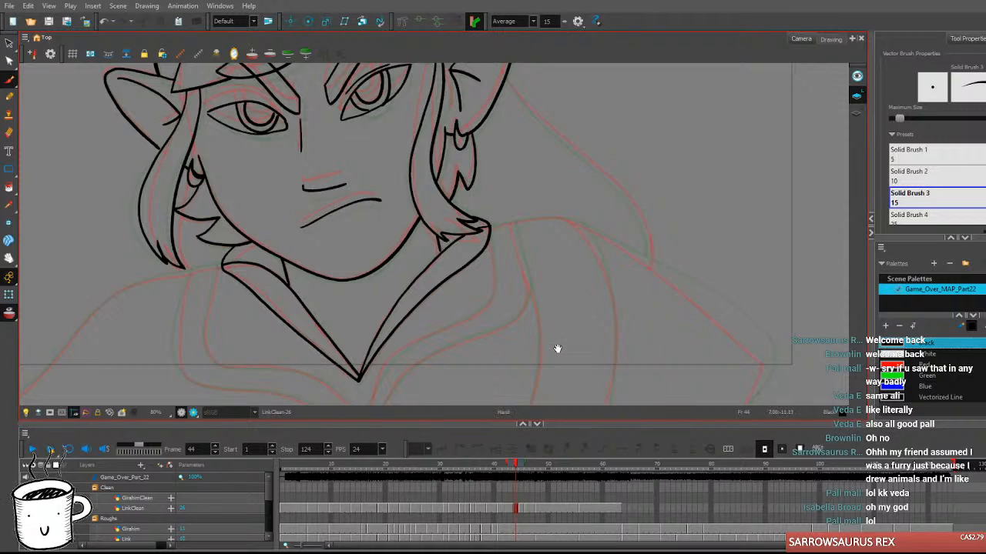
Ink the short shoulder lines extending outward from both sides of the collar.
{"action": "left_click_drag", "start_coordinate": [558, 349], "coordinate": [607, 317]}
{"action": "mouse_move", "coordinate": [272, 233]}
{"action": "left_mouse_down"}
{"action": "mouse_move", "coordinate": [237, 238]}
{"action": "mouse_move", "coordinate": [272, 234]}
{"action": "left_mouse_up"}
{"action": "key", "text": "ctrl+z"}
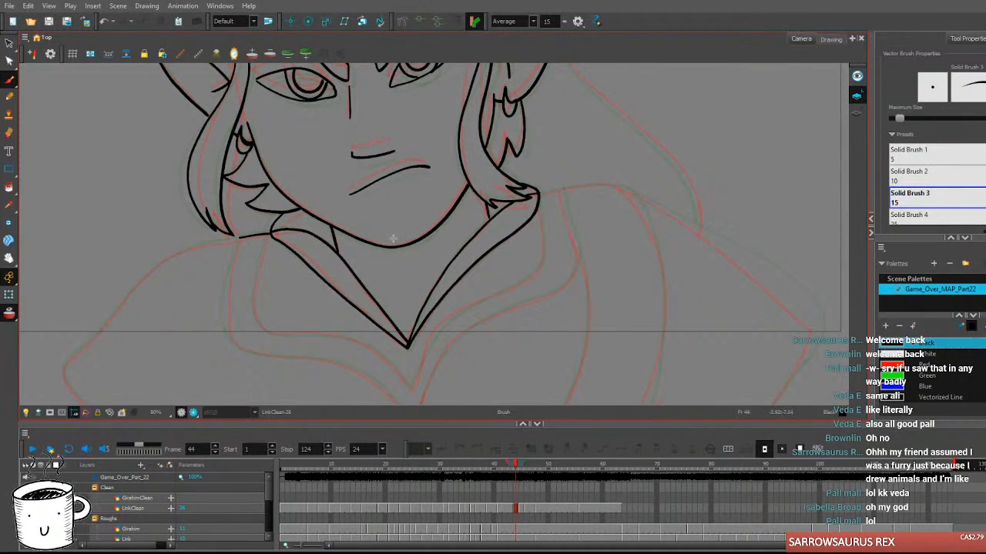
{"action": "left_click_drag", "start_coordinate": [501, 275], "coordinate": [449, 242]}
{"action": "left_click_drag", "start_coordinate": [468, 179], "coordinate": [493, 169]}
{"action": "key", "text": "ctrl+z"}
{"action": "key", "text": "ctrl+z"}
{"action": "left_click_drag", "start_coordinate": [526, 327], "coordinate": [570, 318]}
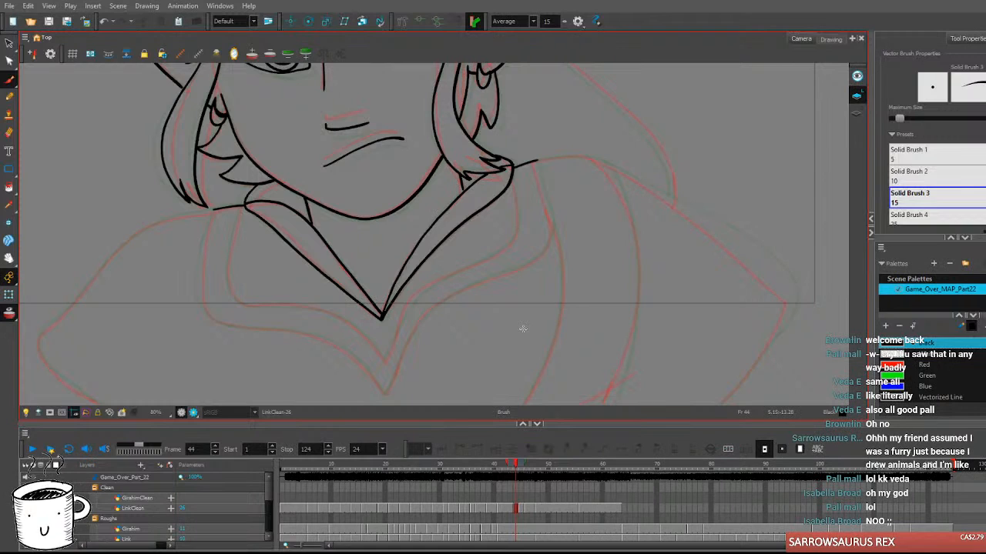
Ink the outer edge of the tunic's neckline trim down the left-hand side to its lower curve.
{"action": "left_click_drag", "start_coordinate": [213, 208], "coordinate": [199, 308]}
{"action": "key", "text": "ctrl+z"}
{"action": "key", "text": "ctrl+z"}
{"action": "mouse_move", "coordinate": [214, 208]}
{"action": "left_mouse_down"}
{"action": "mouse_move", "coordinate": [201, 271]}
{"action": "mouse_move", "coordinate": [213, 322]}
{"action": "mouse_move", "coordinate": [227, 323]}
{"action": "left_mouse_up"}
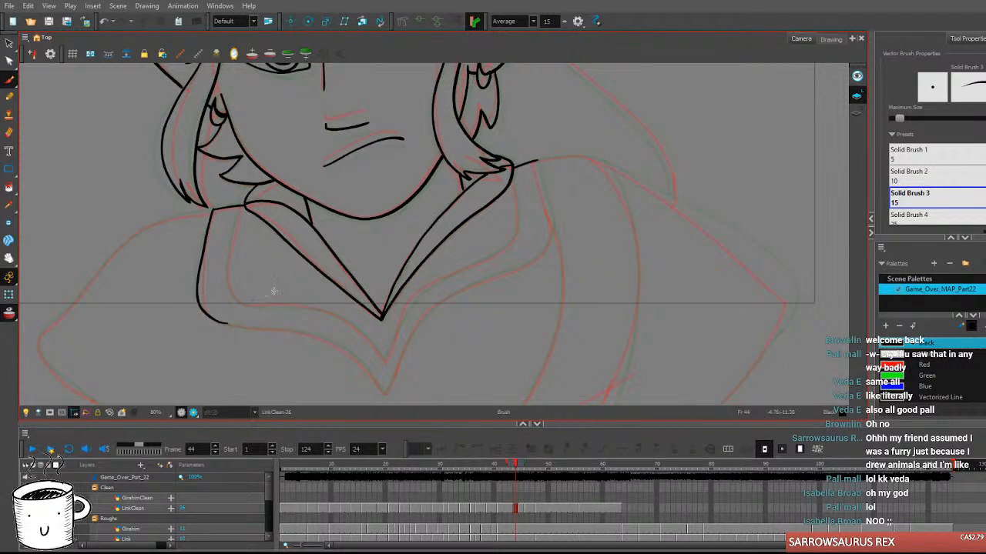
{"action": "left_click_drag", "start_coordinate": [266, 288], "coordinate": [249, 260]}
{"action": "mouse_move", "coordinate": [188, 186]}
{"action": "left_mouse_down"}
{"action": "mouse_move", "coordinate": [173, 264]}
{"action": "mouse_move", "coordinate": [185, 295]}
{"action": "left_mouse_up"}
Ink the inner edge of the neckline trim from the left-hand shoulder to its point and up to the right-hand side of the collar.
{"action": "mouse_move", "coordinate": [216, 179]}
{"action": "left_mouse_down"}
{"action": "mouse_move", "coordinate": [202, 251]}
{"action": "mouse_move", "coordinate": [220, 279]}
{"action": "mouse_move", "coordinate": [290, 285]}
{"action": "left_mouse_up"}
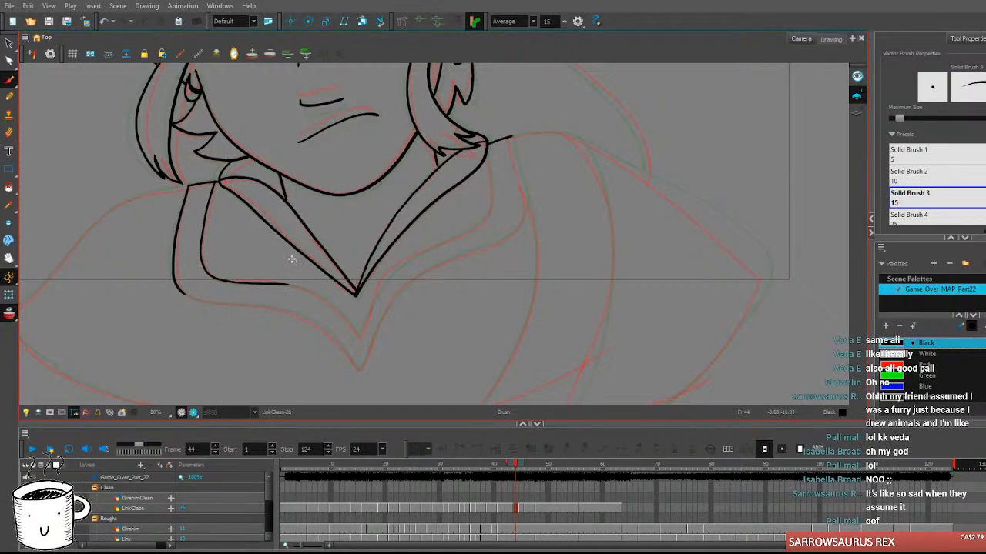
{"action": "key", "text": "ctrl+z"}
{"action": "left_click_drag", "start_coordinate": [215, 182], "coordinate": [204, 230]}
{"action": "key", "text": "ctrl+z"}
{"action": "mouse_move", "coordinate": [214, 183]}
{"action": "left_mouse_down"}
{"action": "mouse_move", "coordinate": [207, 276]}
{"action": "mouse_move", "coordinate": [324, 298]}
{"action": "mouse_move", "coordinate": [360, 335]}
{"action": "left_mouse_up"}
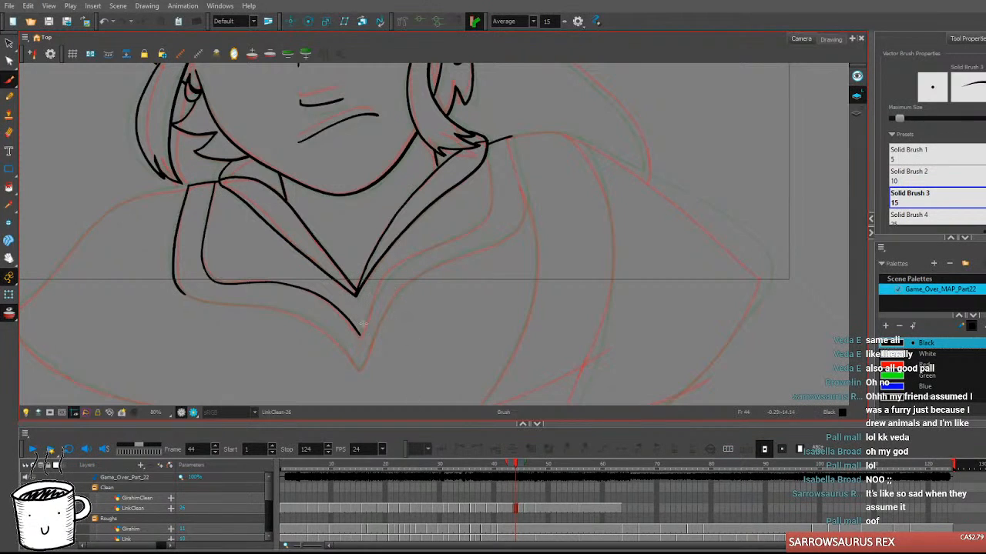
{"action": "mouse_move", "coordinate": [359, 336]}
{"action": "left_mouse_down"}
{"action": "mouse_move", "coordinate": [380, 284]}
{"action": "mouse_move", "coordinate": [478, 224]}
{"action": "mouse_move", "coordinate": [490, 204]}
{"action": "left_mouse_up"}
{"action": "left_click_drag", "start_coordinate": [487, 145], "coordinate": [490, 215]}
Ink the outer edge of the neckline trim from the right-hand shoulder down to its lower point.
{"action": "left_click_drag", "start_coordinate": [510, 137], "coordinate": [521, 221]}
{"action": "key", "text": "ctrl+z"}
{"action": "left_click_drag", "start_coordinate": [511, 137], "coordinate": [509, 240]}
{"action": "key", "text": "ctrl+z"}
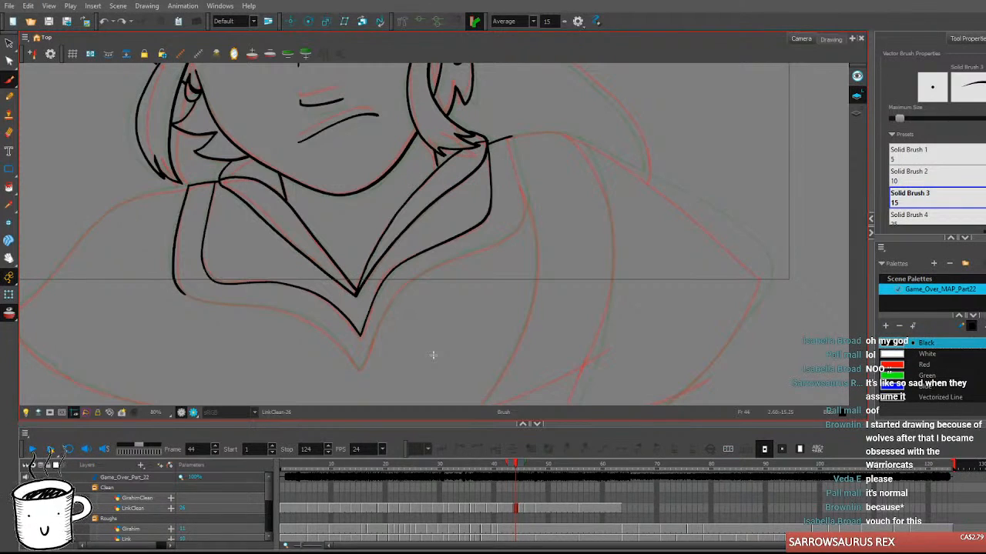
{"action": "mouse_move", "coordinate": [511, 137]}
{"action": "left_mouse_down"}
{"action": "mouse_move", "coordinate": [524, 195]}
{"action": "mouse_move", "coordinate": [513, 235]}
{"action": "mouse_move", "coordinate": [469, 258]}
{"action": "left_mouse_up"}
{"action": "key", "text": "ctrl+z"}
{"action": "mouse_move", "coordinate": [510, 135]}
{"action": "left_mouse_down"}
{"action": "mouse_move", "coordinate": [526, 197]}
{"action": "mouse_move", "coordinate": [508, 234]}
{"action": "mouse_move", "coordinate": [410, 284]}
{"action": "mouse_move", "coordinate": [359, 372]}
{"action": "left_mouse_up"}
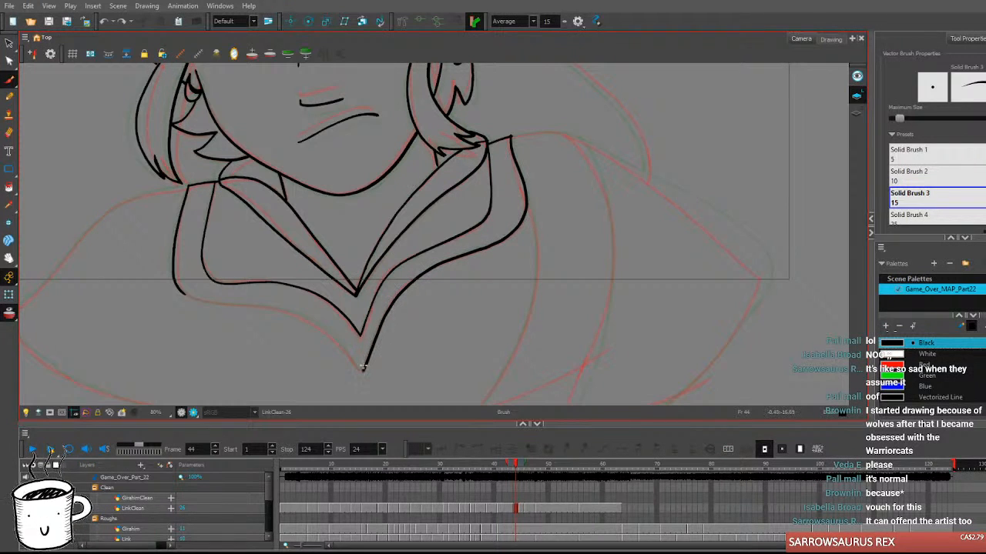
Complete the trim's outer edge from the lower left-hand curve to the point and check it against frame 43.
{"action": "mouse_move", "coordinate": [428, 328]}
{"action": "left_mouse_down"}
{"action": "mouse_move", "coordinate": [444, 330]}
{"action": "mouse_move", "coordinate": [353, 253]}
{"action": "left_mouse_up"}
{"action": "mouse_move", "coordinate": [133, 247]}
{"action": "left_mouse_down"}
{"action": "mouse_move", "coordinate": [223, 263]}
{"action": "mouse_move", "coordinate": [317, 321]}
{"action": "left_mouse_up"}
{"action": "key", "text": "."}
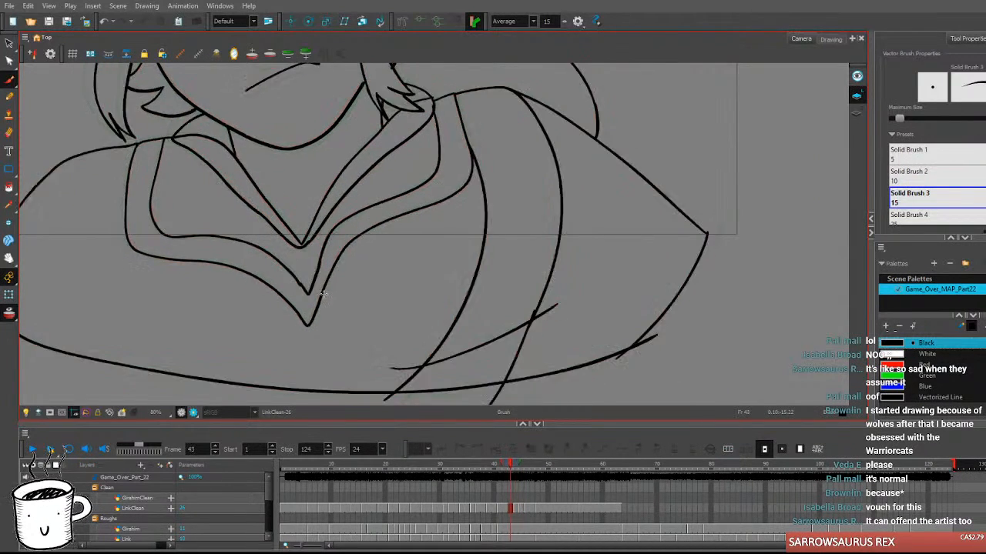
{"action": "mouse_move", "coordinate": [327, 270]}
{"action": "left_mouse_down"}
{"action": "mouse_move", "coordinate": [452, 275]}
{"action": "mouse_move", "coordinate": [549, 298]}
{"action": "mouse_move", "coordinate": [345, 285]}
{"action": "left_mouse_up"}
{"action": "key", "text": "2"}
{"action": "key", "text": "2"}
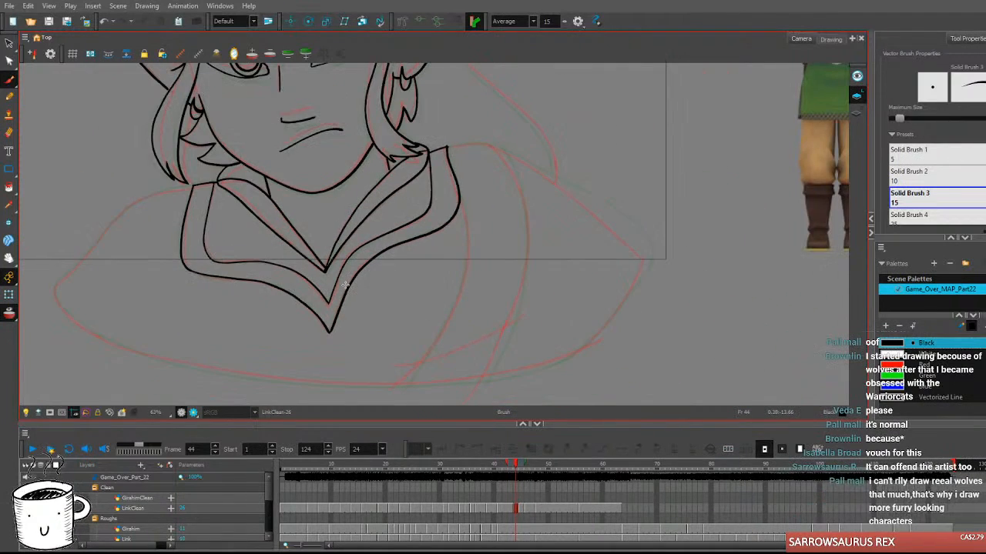
{"action": "key", "text": "1"}
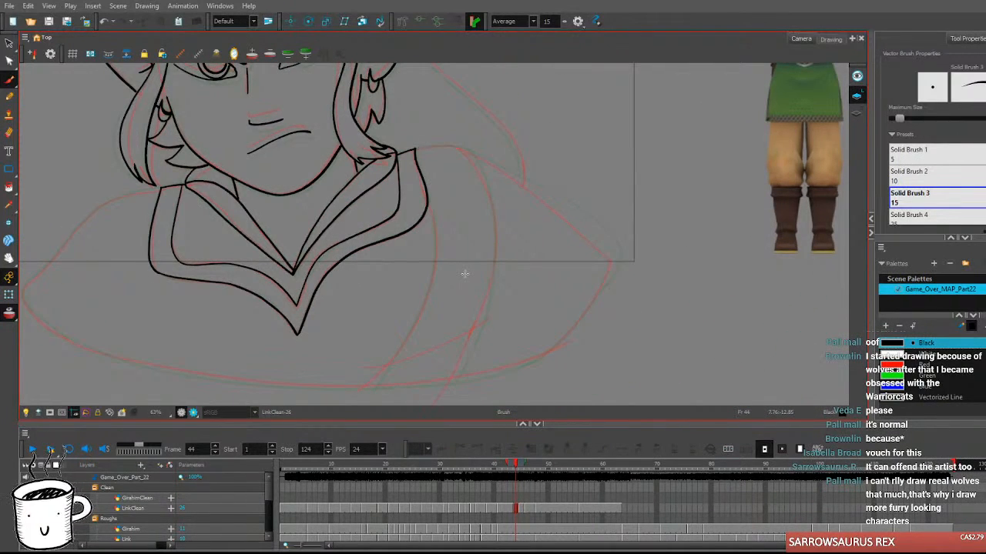
Ink the top of the right-hand shoulder and the outer edge of the strap curving down across the chest.
{"action": "mouse_move", "coordinate": [416, 147]}
{"action": "left_mouse_down"}
{"action": "mouse_move", "coordinate": [467, 146]}
{"action": "mouse_move", "coordinate": [467, 180]}
{"action": "mouse_move", "coordinate": [498, 242]}
{"action": "left_mouse_up"}
{"action": "key", "text": "ctrl+z"}
{"action": "mouse_move", "coordinate": [464, 151]}
{"action": "left_mouse_down"}
{"action": "mouse_move", "coordinate": [497, 238]}
{"action": "mouse_move", "coordinate": [490, 291]}
{"action": "mouse_move", "coordinate": [436, 391]}
{"action": "left_mouse_up"}
{"action": "key", "text": "ctrl+z"}
{"action": "mouse_move", "coordinate": [466, 150]}
{"action": "left_mouse_down"}
{"action": "mouse_move", "coordinate": [497, 213]}
{"action": "mouse_move", "coordinate": [486, 316]}
{"action": "left_mouse_up"}
{"action": "key", "text": "ctrl+z"}
{"action": "mouse_move", "coordinate": [464, 149]}
{"action": "left_mouse_down"}
{"action": "mouse_move", "coordinate": [497, 235]}
{"action": "mouse_move", "coordinate": [490, 288]}
{"action": "mouse_move", "coordinate": [451, 389]}
{"action": "left_mouse_up"}
{"action": "key", "text": "ctrl+z"}
{"action": "mouse_move", "coordinate": [468, 150]}
{"action": "left_mouse_down"}
{"action": "mouse_move", "coordinate": [493, 293]}
{"action": "mouse_move", "coordinate": [454, 400]}
{"action": "left_mouse_up"}
{"action": "key", "text": "ctrl+z"}
{"action": "mouse_move", "coordinate": [468, 152]}
{"action": "left_mouse_down"}
{"action": "mouse_move", "coordinate": [494, 225]}
{"action": "mouse_move", "coordinate": [485, 305]}
{"action": "mouse_move", "coordinate": [410, 445]}
{"action": "left_mouse_up"}
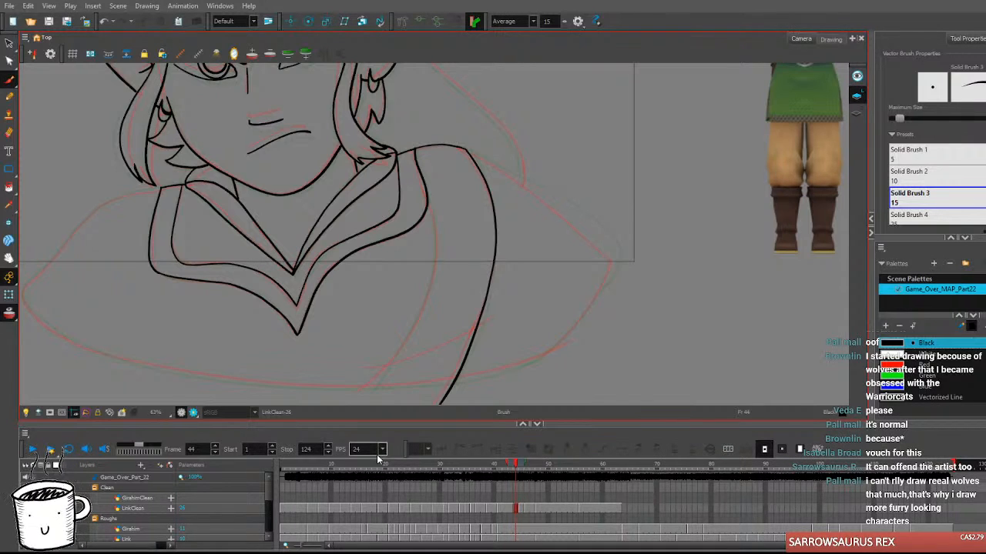
Ink the inner edge of the shoulder strap from the neckline trim down past the bottom of the torso sketch.
{"action": "mouse_move", "coordinate": [425, 200]}
{"action": "left_mouse_down"}
{"action": "mouse_move", "coordinate": [431, 268]}
{"action": "mouse_move", "coordinate": [374, 379]}
{"action": "left_mouse_up"}
{"action": "key", "text": "ctrl+z"}
{"action": "mouse_move", "coordinate": [428, 202]}
{"action": "left_mouse_down"}
{"action": "mouse_move", "coordinate": [438, 250]}
{"action": "mouse_move", "coordinate": [419, 323]}
{"action": "left_mouse_up"}
{"action": "key", "text": "ctrl+z"}
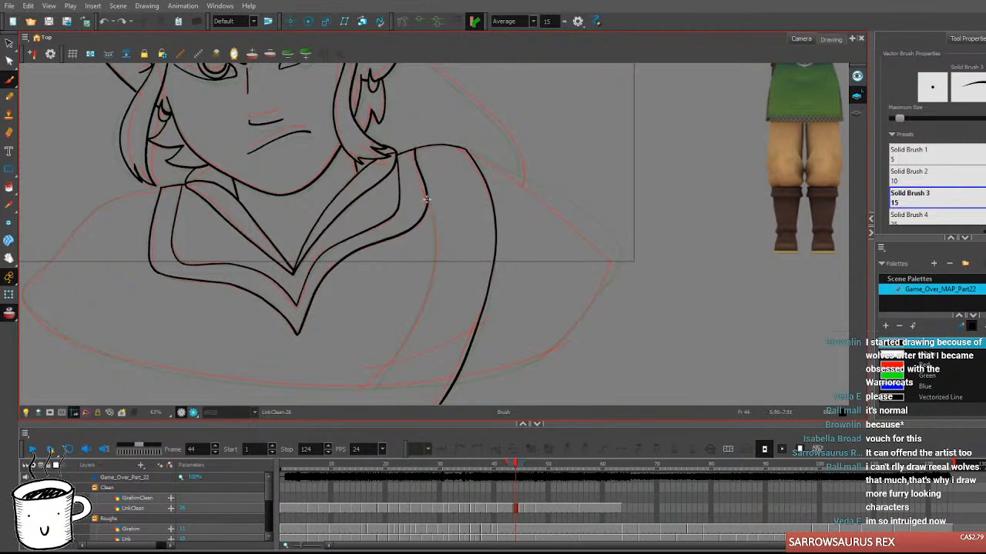
{"action": "mouse_move", "coordinate": [425, 191]}
{"action": "left_mouse_down"}
{"action": "mouse_move", "coordinate": [437, 248]}
{"action": "mouse_move", "coordinate": [430, 285]}
{"action": "mouse_move", "coordinate": [394, 361]}
{"action": "mouse_move", "coordinate": [352, 408]}
{"action": "left_mouse_up"}
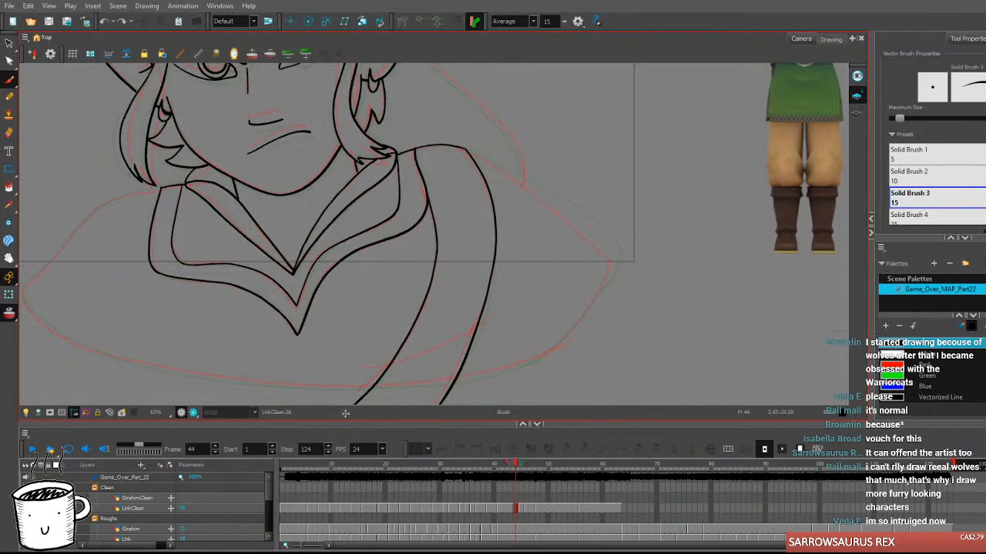
Ink the outer contours of both shoulders, rounding the left-hand corner and carrying the right-hand side back to the strap's lower end.
{"action": "left_click_drag", "start_coordinate": [493, 351], "coordinate": [545, 337]}
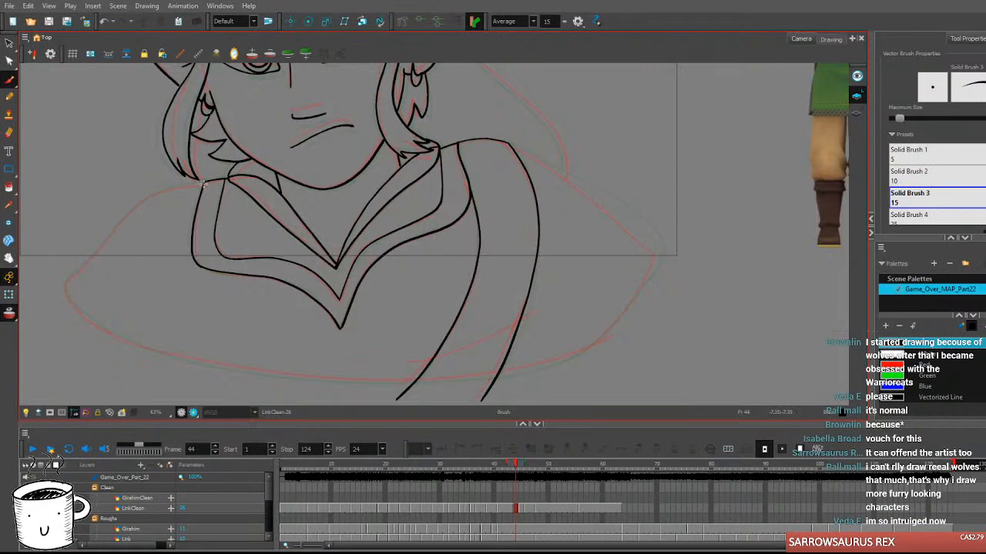
{"action": "mouse_move", "coordinate": [149, 198]}
{"action": "left_mouse_down"}
{"action": "mouse_move", "coordinate": [72, 277]}
{"action": "mouse_move", "coordinate": [67, 299]}
{"action": "left_mouse_up"}
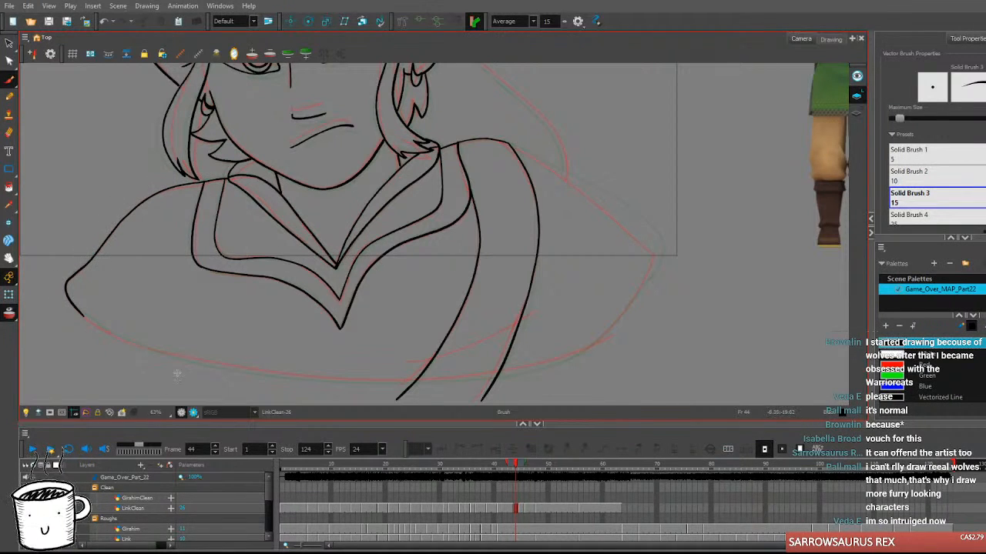
{"action": "left_click_drag", "start_coordinate": [549, 314], "coordinate": [425, 318]}
{"action": "left_click_drag", "start_coordinate": [385, 151], "coordinate": [482, 209]}
{"action": "key", "text": "ctrl+z"}
{"action": "mouse_move", "coordinate": [381, 148]}
{"action": "left_mouse_down"}
{"action": "mouse_move", "coordinate": [504, 228]}
{"action": "mouse_move", "coordinate": [532, 253]}
{"action": "mouse_move", "coordinate": [521, 270]}
{"action": "mouse_move", "coordinate": [538, 263]}
{"action": "mouse_move", "coordinate": [454, 356]}
{"action": "mouse_move", "coordinate": [318, 397]}
{"action": "mouse_move", "coordinate": [495, 352]}
{"action": "left_mouse_up"}
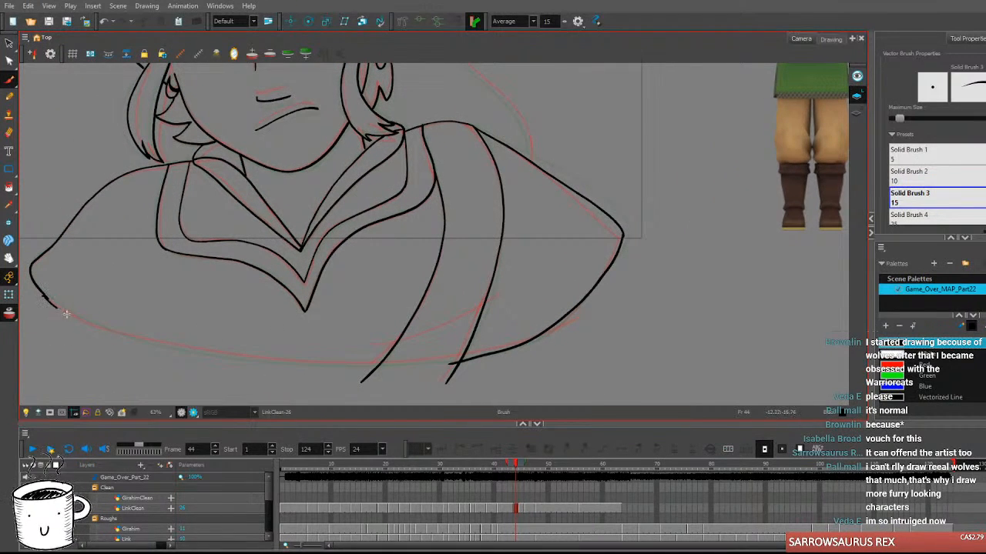
Ink the curved lower edge of the torso on frame 44, from the left-hand sleeve corner to the shoulder strap, checking against neighbouring frames.
{"action": "mouse_move", "coordinate": [43, 297]}
{"action": "left_mouse_down"}
{"action": "mouse_move", "coordinate": [395, 358]}
{"action": "mouse_move", "coordinate": [494, 351]}
{"action": "left_mouse_up"}
{"action": "key", "text": "ctrl+z"}
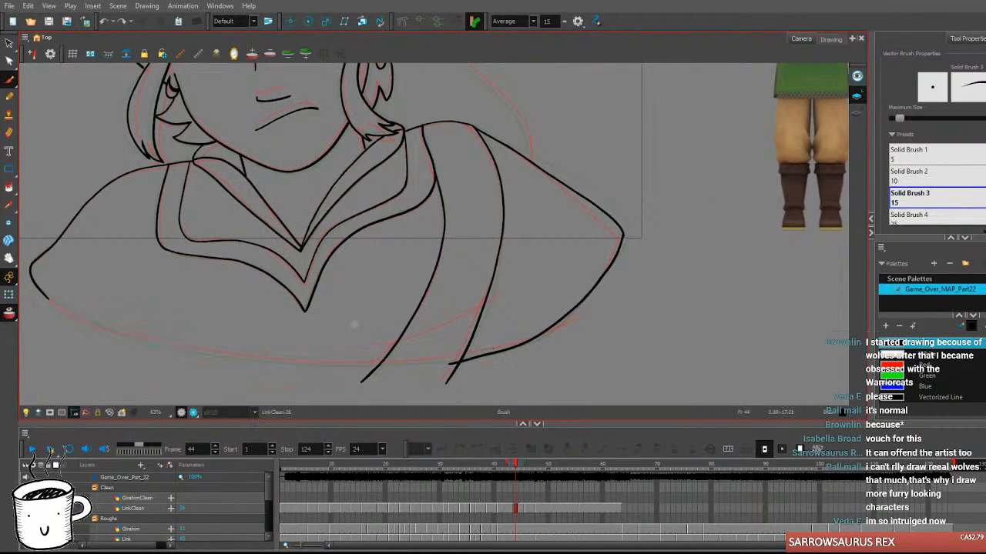
{"action": "mouse_move", "coordinate": [47, 300]}
{"action": "left_mouse_down"}
{"action": "mouse_move", "coordinate": [195, 348]}
{"action": "mouse_move", "coordinate": [502, 358]}
{"action": "left_mouse_up"}
{"action": "left_click_drag", "start_coordinate": [564, 257], "coordinate": [613, 301]}
{"action": "key", "text": "comma"}
{"action": "key", "text": "period"}
{"action": "key", "text": "period"}
{"action": "key", "text": "period"}
{"action": "key", "text": "comma"}
{"action": "key", "text": "comma"}
{"action": "key", "text": "comma"}
{"action": "key", "text": "period"}
Ink the hat's trailing line on frame 44 from behind the right-hand ear down to the shoulder.
{"action": "left_click_drag", "start_coordinate": [703, 323], "coordinate": [532, 381]}
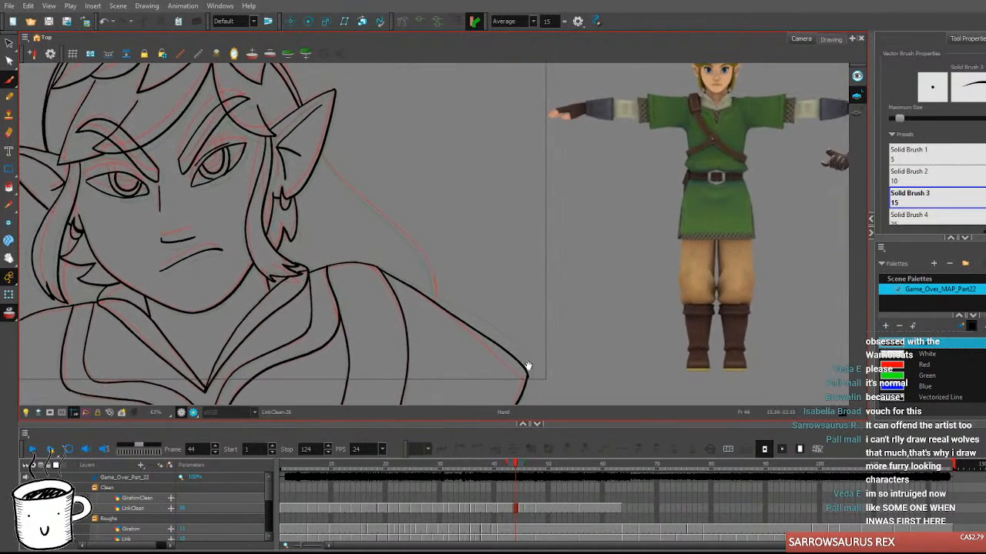
{"action": "mouse_move", "coordinate": [319, 153]}
{"action": "left_mouse_down"}
{"action": "mouse_move", "coordinate": [401, 236]}
{"action": "mouse_move", "coordinate": [433, 300]}
{"action": "left_mouse_up"}
{"action": "key", "text": "period"}
{"action": "key", "text": "period"}
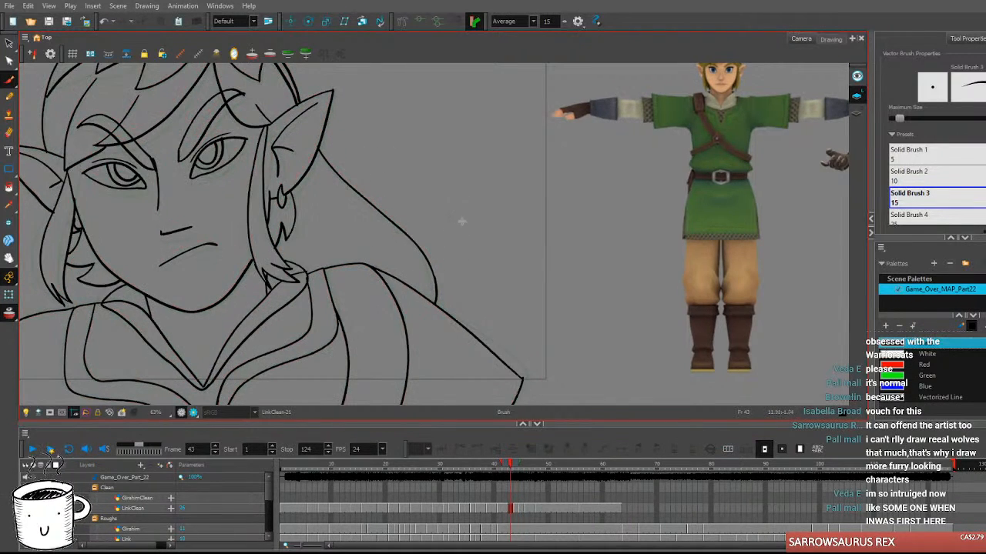
Flip through the frames around frame 44 to compare the inked poses.
{"action": "key", "text": "comma"}
{"action": "key", "text": "comma"}
{"action": "key", "text": "comma"}
{"action": "key", "text": "period"}
{"action": "key", "text": "period"}
{"action": "key", "text": "period"}
{"action": "key", "text": "period"}
{"action": "key", "text": "period"}
{"action": "key", "text": "comma"}
{"action": "key", "text": "comma"}
{"action": "key", "text": "comma"}
{"action": "key", "text": "comma"}
{"action": "key", "text": "comma"}
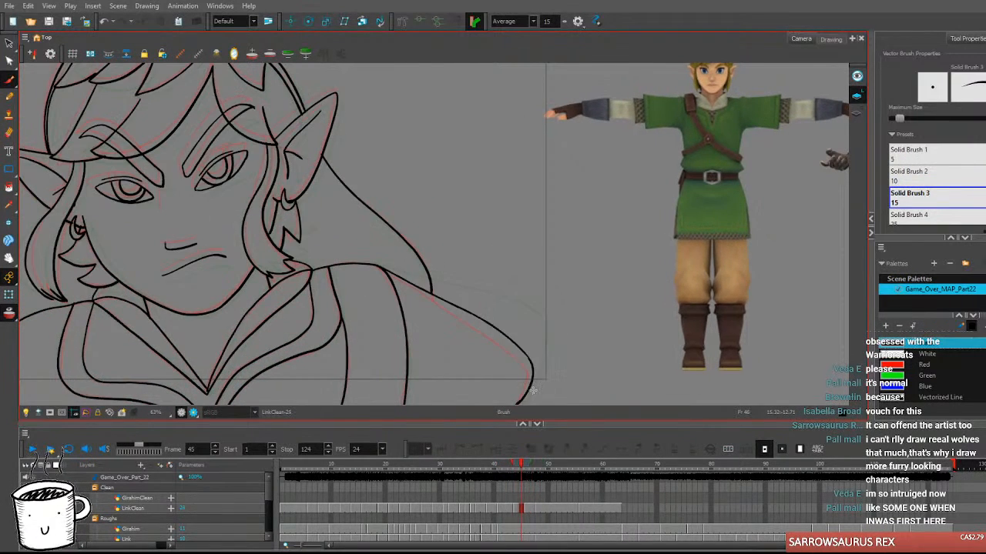
{"action": "key", "text": "period"}
{"action": "key", "text": "period"}
{"action": "key", "text": "period"}
{"action": "key", "text": "comma"}
{"action": "key", "text": "comma"}
Create an empty drawing at frame 43 on the LinkClean layer.
{"action": "left_click_drag", "start_coordinate": [568, 337], "coordinate": [672, 332]}
{"action": "key", "text": "comma"}
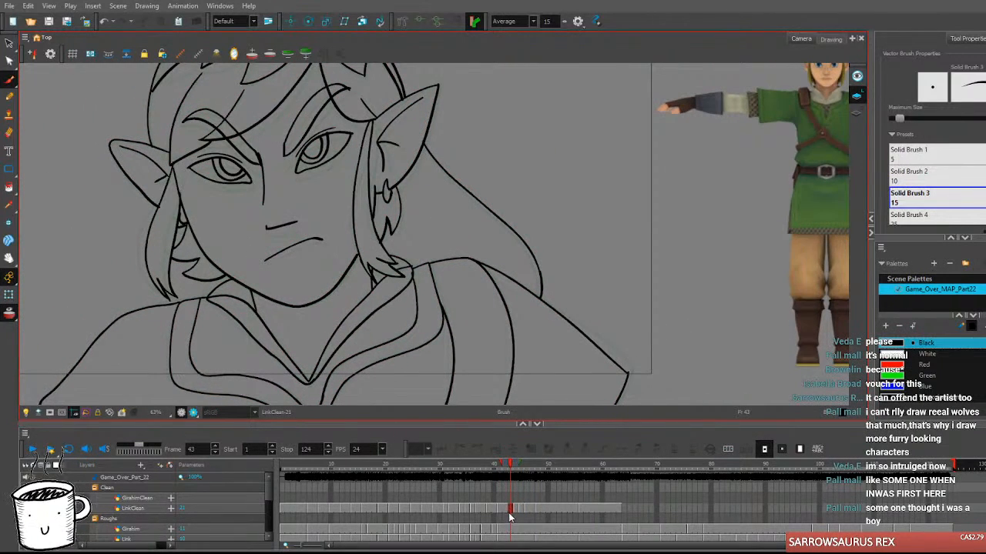
{"action": "left_click", "coordinate": [509, 510]}
{"action": "left_click", "coordinate": [531, 450]}
{"action": "mouse_move", "coordinate": [509, 315]}
{"action": "left_mouse_down"}
{"action": "mouse_move", "coordinate": [553, 334]}
{"action": "mouse_move", "coordinate": [616, 339]}
{"action": "left_mouse_up"}
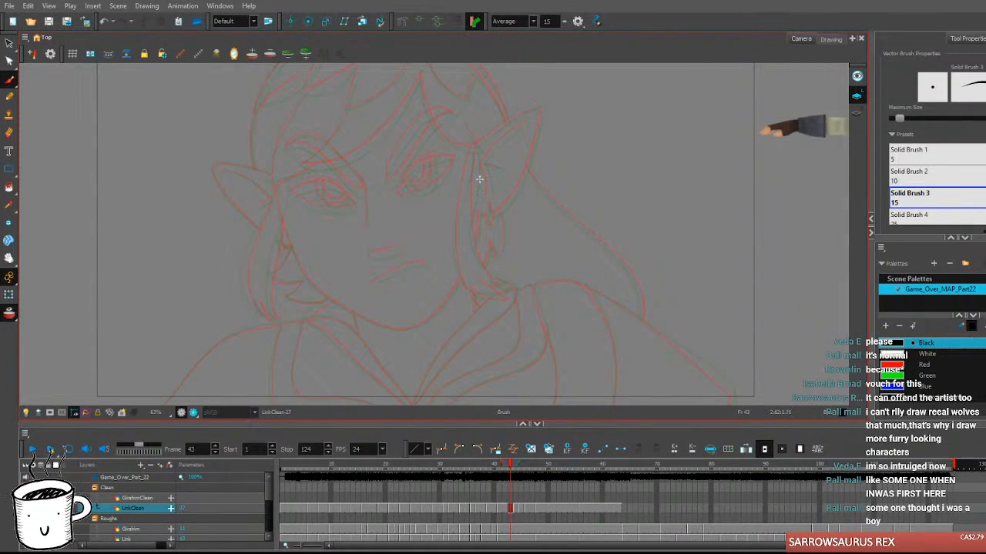
{"action": "scroll", "coordinate": [339, 274], "scroll_direction": "up", "scroll_amount": 1}
{"action": "scroll", "coordinate": [369, 277], "scroll_direction": "up", "scroll_amount": 1}
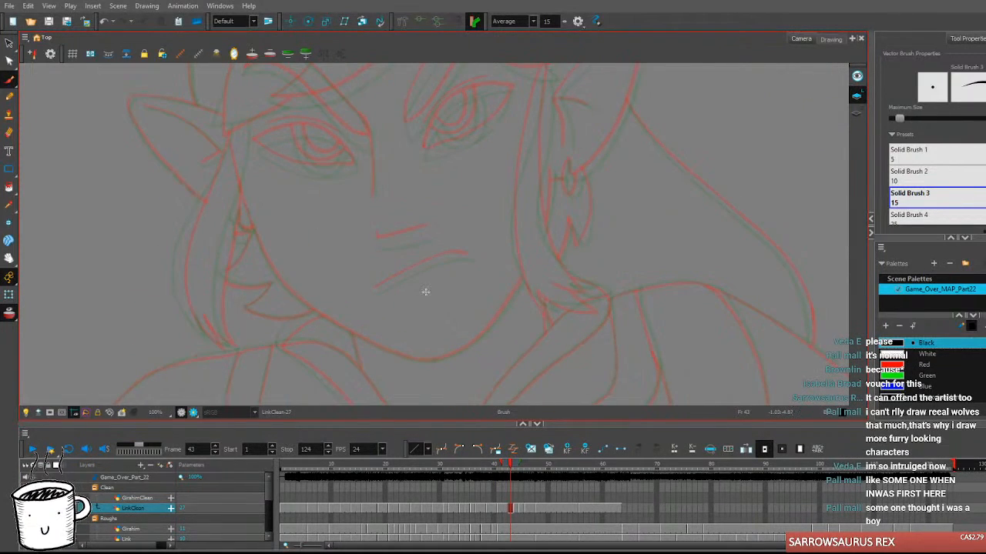
{"action": "left_click_drag", "start_coordinate": [373, 291], "coordinate": [470, 256]}
{"action": "key", "text": "comma"}
{"action": "key", "text": "period"}
{"action": "key", "text": "period"}
{"action": "key", "text": "comma"}
{"action": "key", "text": "comma"}
{"action": "key", "text": "period"}
{"action": "key", "text": "period"}
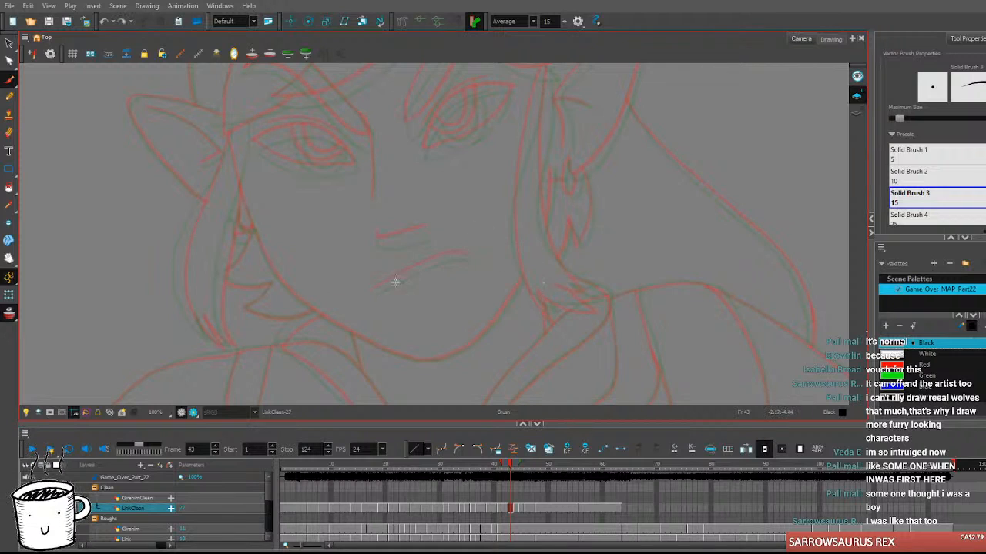
Ink the frowning mouth line on frame 43, comparing it with the neighbouring frames.
{"action": "left_click_drag", "start_coordinate": [373, 291], "coordinate": [470, 257]}
{"action": "key", "text": "comma"}
{"action": "key", "text": "period"}
{"action": "key", "text": "period"}
{"action": "key", "text": "comma"}
{"action": "key", "text": "comma"}
{"action": "key", "text": "period"}
Ink the short line under the nose above the mouth, redrawing it to match the neighbouring frames.
{"action": "left_click_drag", "start_coordinate": [529, 316], "coordinate": [519, 336]}
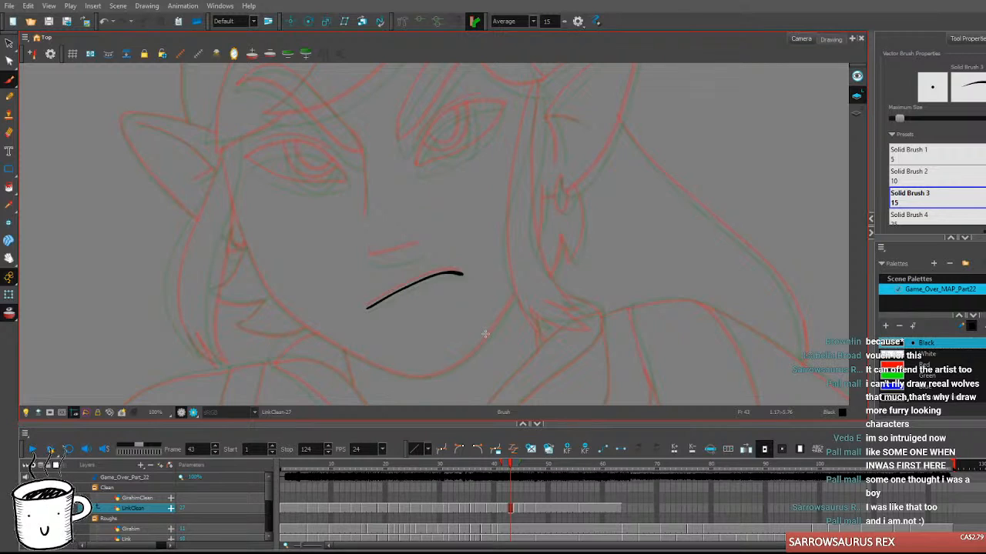
{"action": "mouse_move", "coordinate": [368, 250]}
{"action": "left_mouse_down"}
{"action": "mouse_move", "coordinate": [368, 260]}
{"action": "mouse_move", "coordinate": [425, 251]}
{"action": "mouse_move", "coordinate": [369, 260]}
{"action": "mouse_move", "coordinate": [424, 250]}
{"action": "left_mouse_up"}
{"action": "key", "text": "ctrl+z"}
{"action": "key", "text": "ctrl+z"}
{"action": "key", "text": "ctrl+z"}
{"action": "key", "text": "comma"}
{"action": "key", "text": "period"}
{"action": "key", "text": "comma"}
{"action": "key", "text": "period"}
{"action": "key", "text": "comma"}
{"action": "key", "text": "period"}
{"action": "key", "text": "comma"}
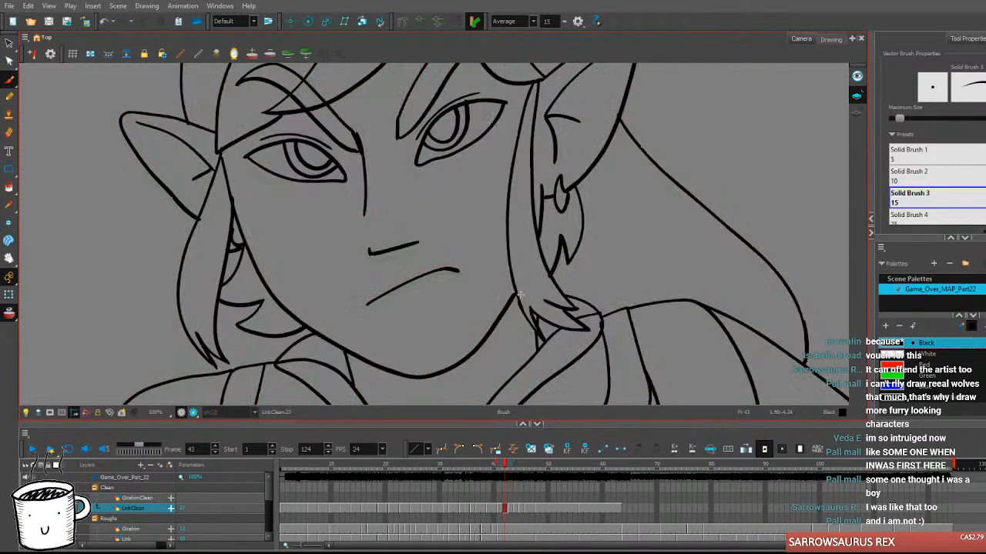
{"action": "key", "text": "comma"}
{"action": "key", "text": "period"}
{"action": "key", "text": "period"}
Ink the upper and lower lid outline of the right-hand eye over the onion-skin guides.
{"action": "scroll", "coordinate": [590, 339], "scroll_direction": "up", "scroll_amount": 3}
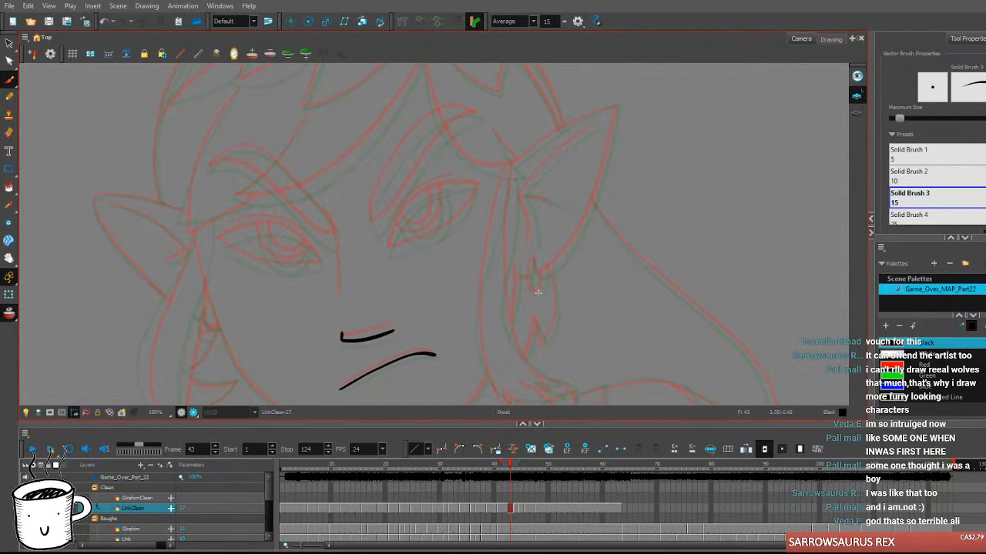
{"action": "mouse_move", "coordinate": [389, 254]}
{"action": "left_mouse_down"}
{"action": "mouse_move", "coordinate": [391, 240]}
{"action": "mouse_move", "coordinate": [460, 183]}
{"action": "mouse_move", "coordinate": [478, 185]}
{"action": "left_mouse_up"}
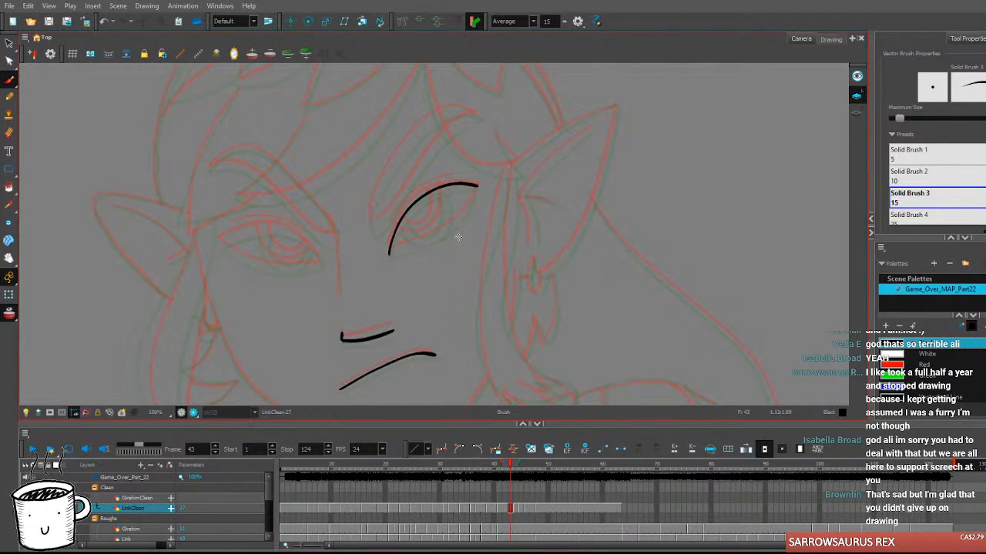
{"action": "mouse_move", "coordinate": [388, 253]}
{"action": "left_mouse_down"}
{"action": "mouse_move", "coordinate": [466, 213]}
{"action": "mouse_move", "coordinate": [475, 182]}
{"action": "left_mouse_up"}
{"action": "key", "text": "ctrl+z"}
{"action": "key", "text": "ctrl+z"}
{"action": "mouse_move", "coordinate": [389, 254]}
{"action": "left_mouse_down"}
{"action": "mouse_move", "coordinate": [465, 215]}
{"action": "mouse_move", "coordinate": [479, 181]}
{"action": "left_mouse_up"}
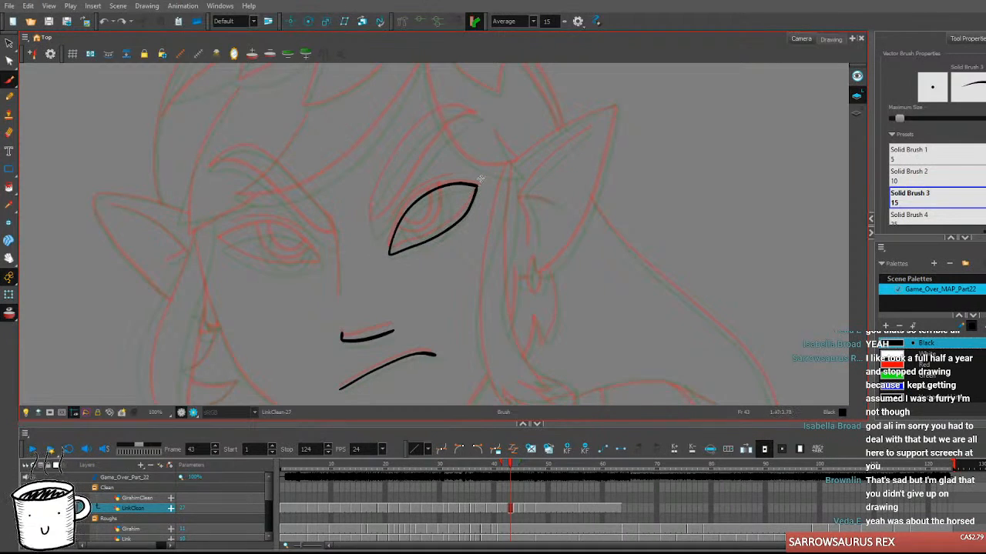
{"action": "mouse_move", "coordinate": [398, 225]}
{"action": "left_mouse_down"}
{"action": "mouse_move", "coordinate": [424, 242]}
{"action": "mouse_move", "coordinate": [416, 242]}
{"action": "mouse_move", "coordinate": [439, 232]}
{"action": "mouse_move", "coordinate": [438, 186]}
{"action": "left_mouse_up"}
{"action": "key", "text": "ctrl+z"}
{"action": "key", "text": "comma"}
{"action": "key", "text": "period"}
{"action": "key", "text": "period"}
{"action": "key", "text": "comma"}
{"action": "key", "text": "comma"}
{"action": "key", "text": "period"}
{"action": "mouse_move", "coordinate": [402, 220]}
{"action": "left_mouse_down"}
{"action": "mouse_move", "coordinate": [432, 227]}
{"action": "mouse_move", "coordinate": [434, 204]}
{"action": "mouse_move", "coordinate": [412, 229]}
{"action": "mouse_move", "coordinate": [432, 224]}
{"action": "mouse_move", "coordinate": [425, 210]}
{"action": "mouse_move", "coordinate": [415, 232]}
{"action": "mouse_move", "coordinate": [430, 229]}
{"action": "mouse_move", "coordinate": [439, 183]}
{"action": "left_mouse_up"}
{"action": "key", "text": "ctrl+z"}
{"action": "key", "text": "ctrl+z"}
{"action": "key", "text": "comma"}
{"action": "key", "text": "period"}
{"action": "key", "text": "period"}
{"action": "key", "text": "comma"}
{"action": "key", "text": "comma"}
{"action": "key", "text": "period"}
{"action": "key", "text": "ctrl+z"}
{"action": "key", "text": "ctrl+z"}
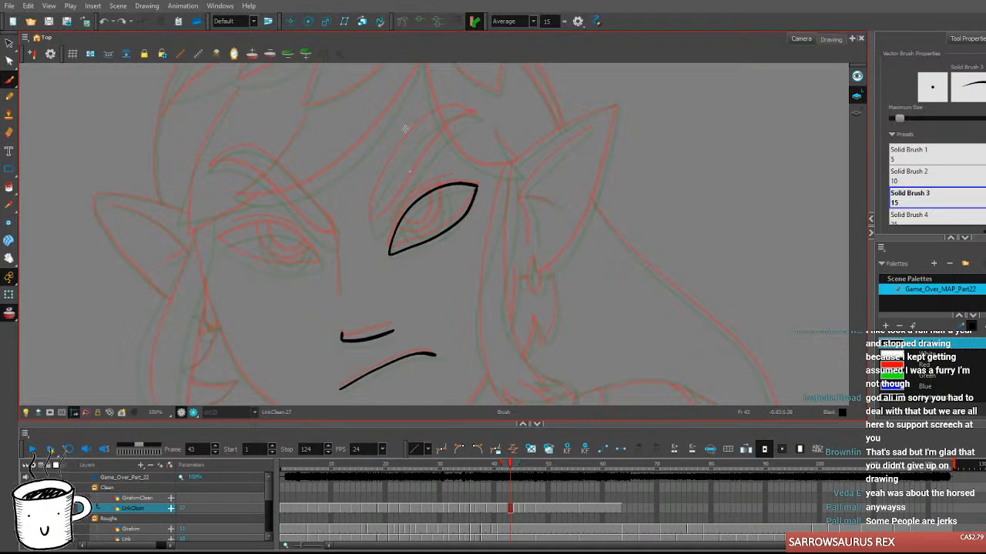
{"action": "mouse_move", "coordinate": [400, 226]}
{"action": "left_mouse_down"}
{"action": "mouse_move", "coordinate": [431, 231]}
{"action": "mouse_move", "coordinate": [416, 223]}
{"action": "mouse_move", "coordinate": [410, 237]}
{"action": "mouse_move", "coordinate": [439, 235]}
{"action": "mouse_move", "coordinate": [450, 203]}
{"action": "left_mouse_up"}
{"action": "key", "text": "ctrl+z"}
{"action": "key", "text": "ctrl+z"}
{"action": "mouse_move", "coordinate": [400, 223]}
{"action": "left_mouse_down"}
{"action": "mouse_move", "coordinate": [414, 239]}
{"action": "mouse_move", "coordinate": [445, 224]}
{"action": "mouse_move", "coordinate": [446, 185]}
{"action": "left_mouse_up"}
{"action": "key", "text": "ctrl+z"}
{"action": "mouse_move", "coordinate": [399, 227]}
{"action": "left_mouse_down"}
{"action": "mouse_move", "coordinate": [421, 241]}
{"action": "mouse_move", "coordinate": [438, 232]}
{"action": "mouse_move", "coordinate": [441, 183]}
{"action": "left_mouse_up"}
{"action": "key", "text": "comma"}
{"action": "key", "text": "period"}
{"action": "key", "text": "period"}
{"action": "key", "text": "comma"}
{"action": "key", "text": "period"}
{"action": "key", "text": "comma"}
{"action": "key", "text": "ctrl+z"}
Ink the iris outline and the smaller pupil curve inside the right-hand eye.
{"action": "mouse_move", "coordinate": [414, 239]}
{"action": "left_mouse_down"}
{"action": "mouse_move", "coordinate": [440, 226]}
{"action": "mouse_move", "coordinate": [444, 183]}
{"action": "left_mouse_up"}
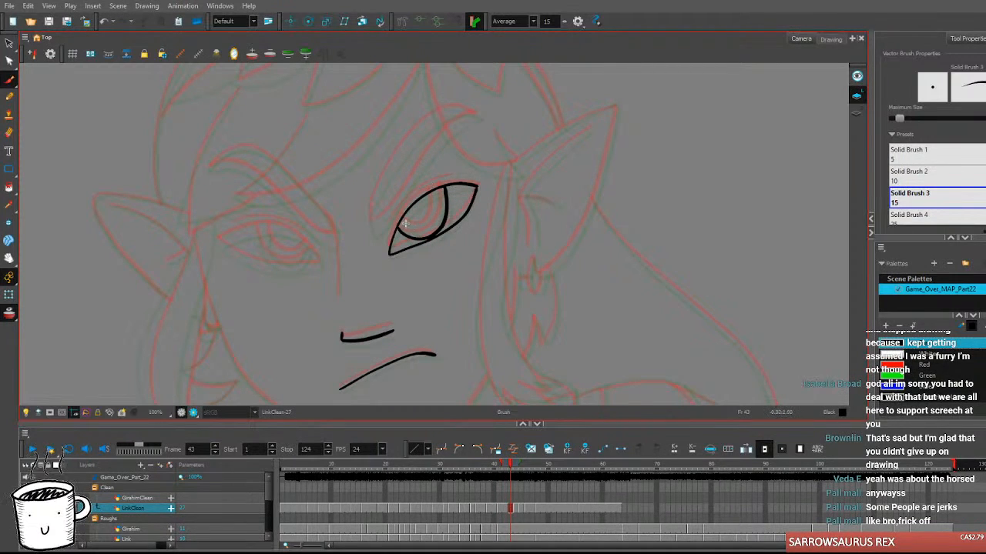
{"action": "mouse_move", "coordinate": [406, 221]}
{"action": "left_mouse_down"}
{"action": "mouse_move", "coordinate": [429, 226]}
{"action": "mouse_move", "coordinate": [434, 187]}
{"action": "left_mouse_up"}
{"action": "key", "text": "period"}
{"action": "key", "text": "comma"}
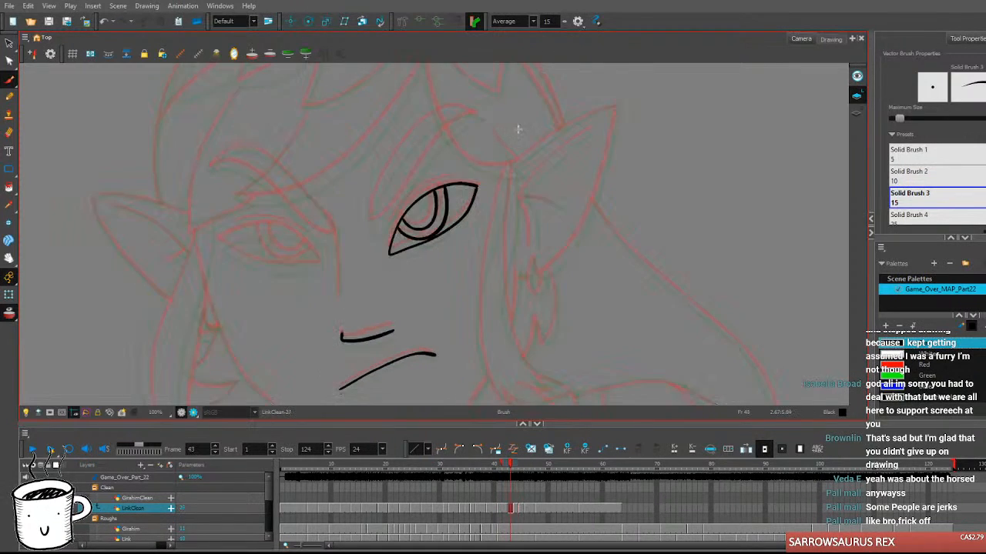
Ink the eyelid crease above the right-hand eye and flip between neighbouring frames to check it.
{"action": "left_click_drag", "start_coordinate": [394, 221], "coordinate": [453, 178]}
{"action": "key", "text": "period"}
{"action": "key", "text": "comma"}
{"action": "key", "text": "period"}
{"action": "key", "text": "comma"}
{"action": "key", "text": "period"}
{"action": "key", "text": "comma"}
{"action": "key", "text": "period"}
{"action": "key", "text": "comma"}
{"action": "key", "text": "comma"}
Ink the upper lid curve of the left-hand eye, retrying until it follows the onion-skin guides.
{"action": "left_click_drag", "start_coordinate": [554, 334], "coordinate": [596, 334]}
{"action": "key", "text": "period"}
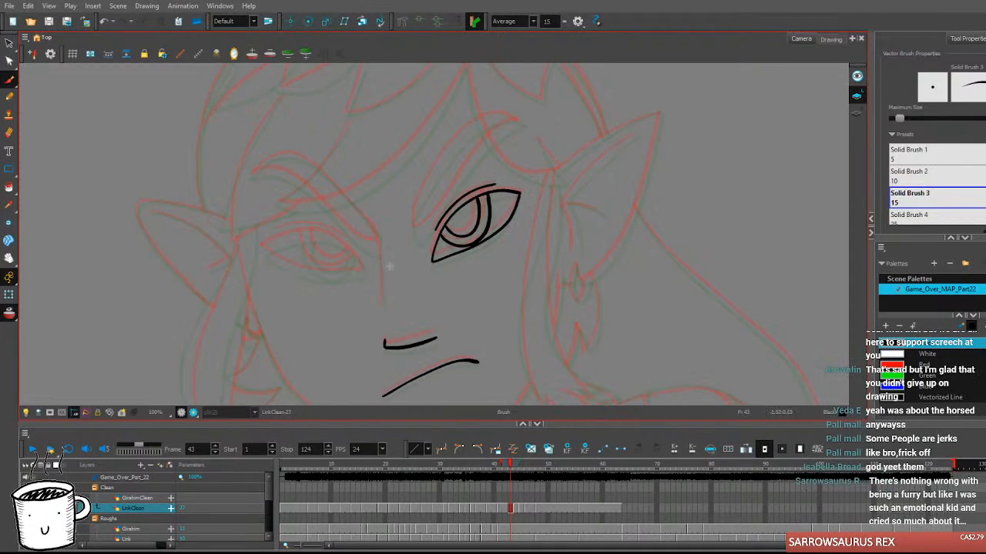
{"action": "mouse_move", "coordinate": [262, 249]}
{"action": "left_mouse_down"}
{"action": "mouse_move", "coordinate": [343, 244]}
{"action": "mouse_move", "coordinate": [367, 267]}
{"action": "left_mouse_up"}
{"action": "key", "text": "ctrl+z"}
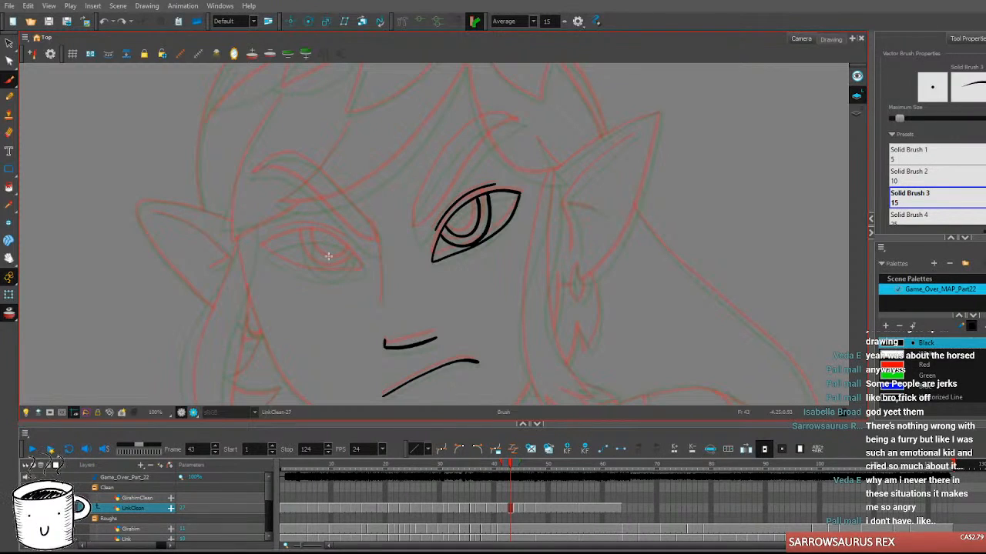
{"action": "left_click_drag", "start_coordinate": [263, 245], "coordinate": [381, 262]}
{"action": "key", "text": "ctrl+z"}
{"action": "mouse_move", "coordinate": [265, 243]}
{"action": "left_mouse_down"}
{"action": "mouse_move", "coordinate": [311, 234]}
{"action": "mouse_move", "coordinate": [365, 273]}
{"action": "left_mouse_up"}
{"action": "key", "text": "ctrl+z"}
{"action": "left_click_drag", "start_coordinate": [260, 248], "coordinate": [365, 273]}
{"action": "key", "text": "ctrl+z"}
{"action": "mouse_move", "coordinate": [259, 250]}
{"action": "left_mouse_down"}
{"action": "mouse_move", "coordinate": [308, 235]}
{"action": "mouse_move", "coordinate": [363, 264]}
{"action": "left_mouse_up"}
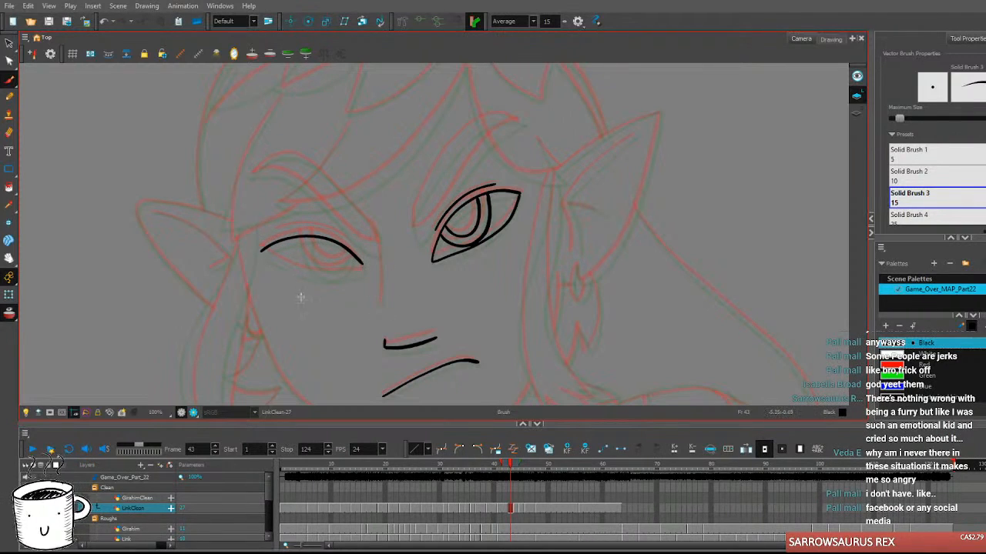
Close the left-hand eye outline with a lower lid curve and check it against the neighbouring frames.
{"action": "mouse_move", "coordinate": [262, 251]}
{"action": "left_mouse_down"}
{"action": "mouse_move", "coordinate": [313, 279]}
{"action": "mouse_move", "coordinate": [361, 266]}
{"action": "mouse_move", "coordinate": [273, 259]}
{"action": "mouse_move", "coordinate": [350, 278]}
{"action": "mouse_move", "coordinate": [365, 263]}
{"action": "left_mouse_up"}
{"action": "key", "text": "ctrl+z"}
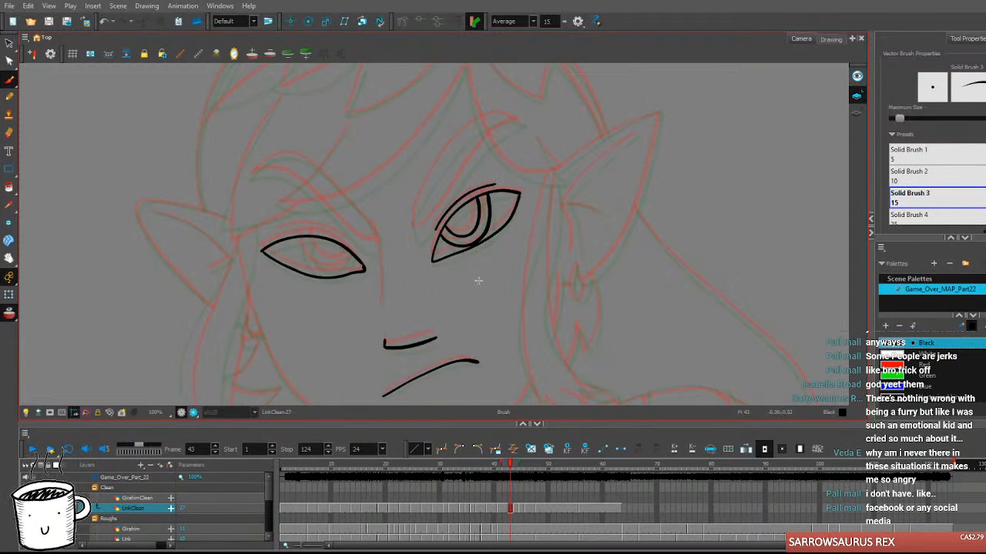
{"action": "key", "text": "ctrl+z"}
{"action": "mouse_move", "coordinate": [265, 252]}
{"action": "left_mouse_down"}
{"action": "mouse_move", "coordinate": [335, 276]}
{"action": "mouse_move", "coordinate": [362, 260]}
{"action": "mouse_move", "coordinate": [307, 275]}
{"action": "mouse_move", "coordinate": [364, 268]}
{"action": "left_mouse_up"}
{"action": "key", "text": "ctrl+z"}
{"action": "key", "text": "comma"}
{"action": "key", "text": "period"}
{"action": "key", "text": "comma"}
{"action": "key", "text": "period"}
{"action": "key", "text": "comma"}
{"action": "key", "text": "period"}
Try to ink the iris outline inside the left-hand eye, comparing each attempt with the neighbouring frames.
{"action": "left_click_drag", "start_coordinate": [298, 241], "coordinate": [342, 268]}
{"action": "key", "text": "ctrl+z"}
{"action": "left_click_drag", "start_coordinate": [300, 241], "coordinate": [342, 268]}
{"action": "key", "text": "ctrl+z"}
{"action": "mouse_move", "coordinate": [300, 241]}
{"action": "left_mouse_down"}
{"action": "mouse_move", "coordinate": [310, 267]}
{"action": "mouse_move", "coordinate": [341, 265]}
{"action": "left_mouse_up"}
{"action": "key", "text": "comma"}
{"action": "key", "text": "period"}
{"action": "key", "text": "comma"}
{"action": "key", "text": "period"}
{"action": "key", "text": "comma"}
{"action": "key", "text": "period"}
{"action": "left_click_drag", "start_coordinate": [300, 241], "coordinate": [337, 274]}
{"action": "key", "text": "ctrl+z"}
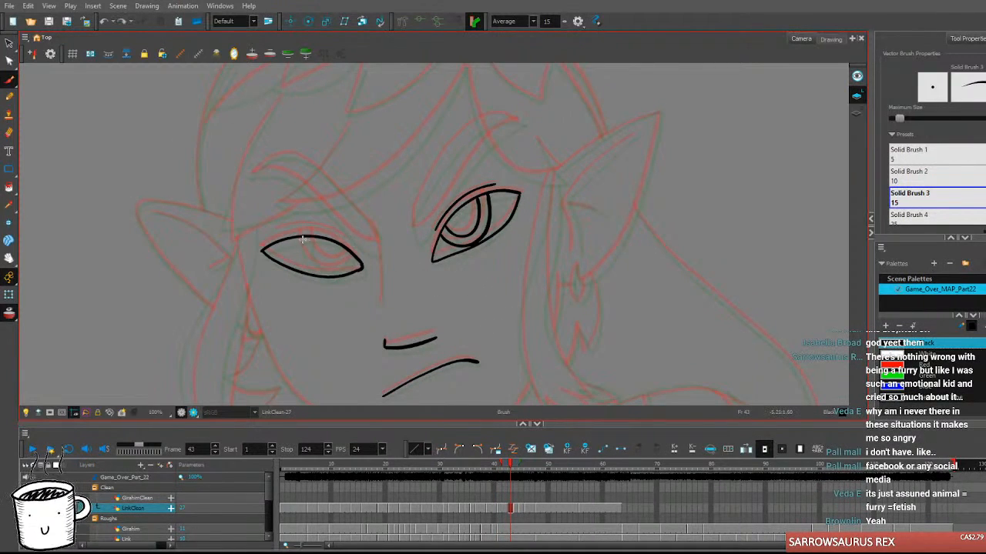
{"action": "key", "text": "period"}
{"action": "key", "text": "comma"}
{"action": "key", "text": "period"}
{"action": "key", "text": "comma"}
{"action": "key", "text": "ctrl+z"}
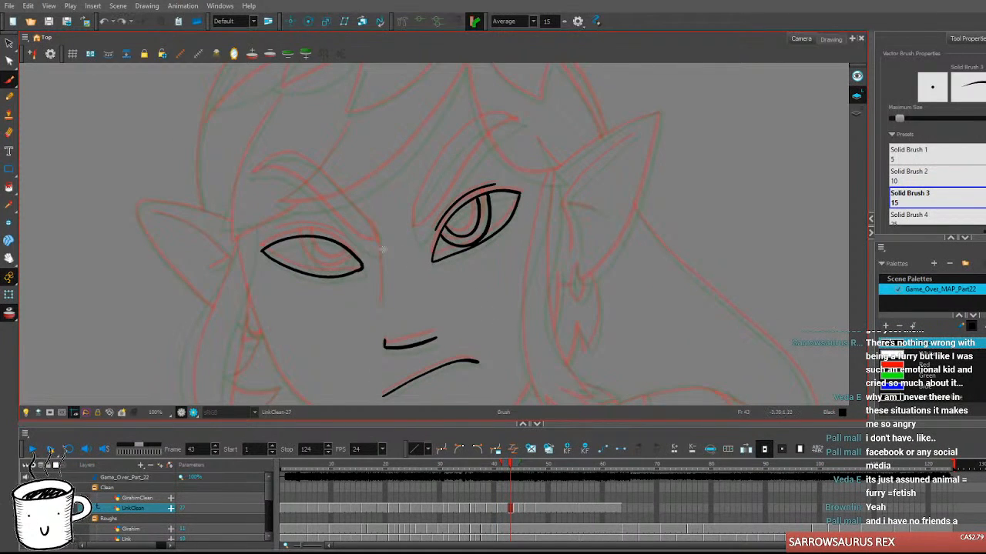
Ink the curved iris outline inside the left-hand eye, redoing the stroke as needed and checking it against frame 44.
{"action": "mouse_move", "coordinate": [302, 238]}
{"action": "left_mouse_down"}
{"action": "mouse_move", "coordinate": [318, 271]}
{"action": "mouse_move", "coordinate": [356, 264]}
{"action": "left_mouse_up"}
{"action": "key", "text": "ctrl+z"}
{"action": "mouse_move", "coordinate": [302, 236]}
{"action": "left_mouse_down"}
{"action": "mouse_move", "coordinate": [306, 261]}
{"action": "mouse_move", "coordinate": [331, 272]}
{"action": "mouse_move", "coordinate": [352, 257]}
{"action": "mouse_move", "coordinate": [312, 268]}
{"action": "mouse_move", "coordinate": [334, 272]}
{"action": "mouse_move", "coordinate": [354, 253]}
{"action": "mouse_move", "coordinate": [300, 246]}
{"action": "mouse_move", "coordinate": [314, 268]}
{"action": "mouse_move", "coordinate": [357, 248]}
{"action": "left_mouse_up"}
{"action": "key", "text": "ctrl+z"}
{"action": "key", "text": "ctrl+z"}
{"action": "key", "text": "."}
{"action": "key", "text": "."}
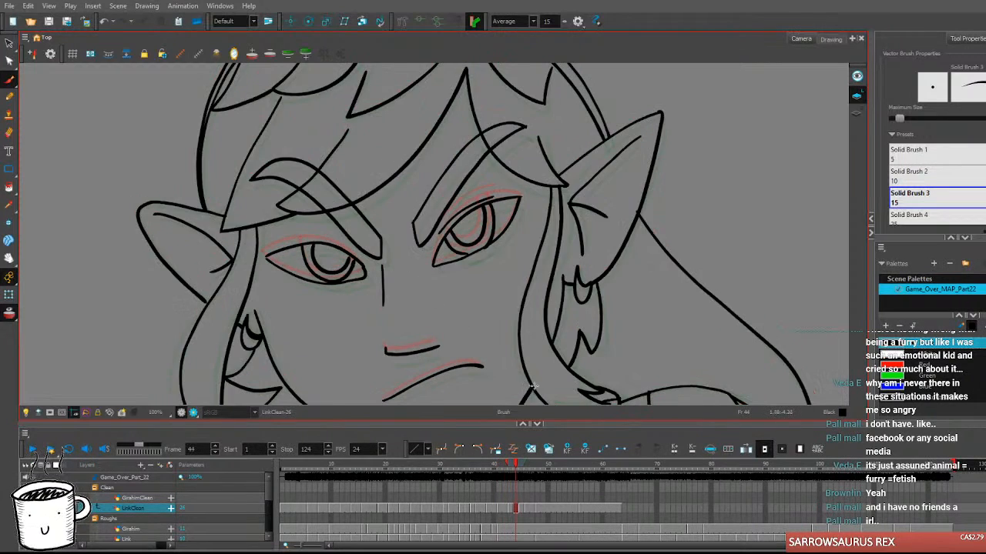
{"action": "key", "text": "."}
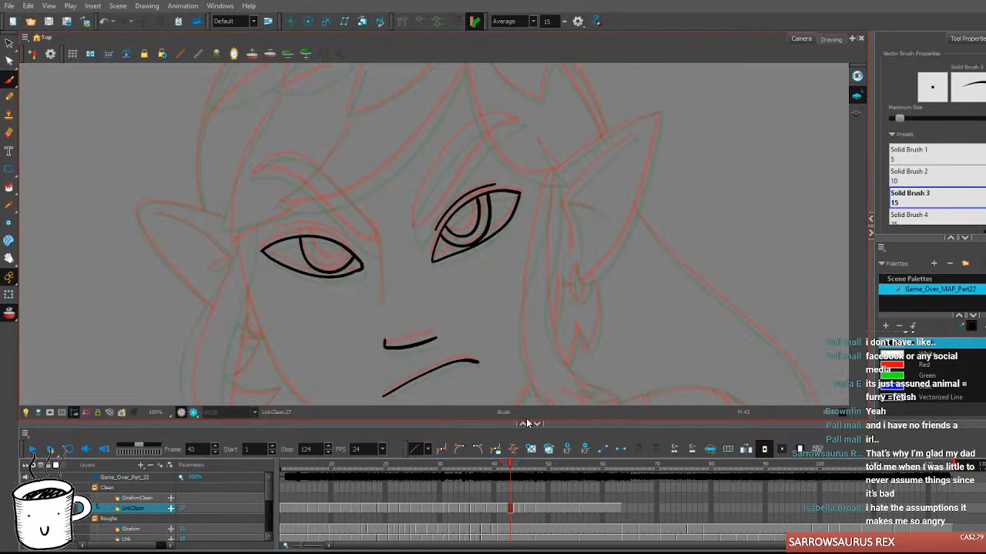
Ink the smaller pupil curve inside the left-hand iris and flip between neighbouring frames to check it.
{"action": "mouse_move", "coordinate": [312, 238]}
{"action": "left_mouse_down"}
{"action": "mouse_move", "coordinate": [317, 264]}
{"action": "mouse_move", "coordinate": [330, 245]}
{"action": "mouse_move", "coordinate": [311, 238]}
{"action": "mouse_move", "coordinate": [323, 265]}
{"action": "mouse_move", "coordinate": [351, 250]}
{"action": "left_mouse_up"}
{"action": "key", "text": "ctrl+z"}
{"action": "key", "text": "comma"}
{"action": "key", "text": "period"}
{"action": "key", "text": "period"}
{"action": "key", "text": "comma"}
{"action": "key", "text": "comma"}
{"action": "key", "text": "period"}
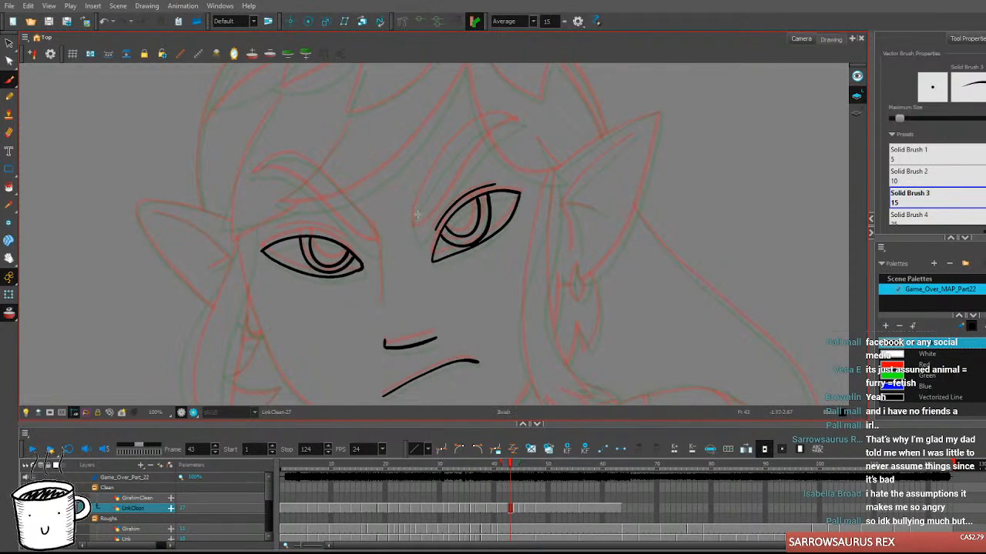
Ink short strokes for the inner ends of both eyebrows beside the nose bridge.
{"action": "mouse_move", "coordinate": [413, 214]}
{"action": "left_mouse_down"}
{"action": "mouse_move", "coordinate": [418, 243]}
{"action": "mouse_move", "coordinate": [378, 252]}
{"action": "left_mouse_up"}
{"action": "key", "text": "ctrl+z"}
{"action": "left_click_drag", "start_coordinate": [414, 217], "coordinate": [452, 153]}
{"action": "key", "text": "ctrl+z"}
{"action": "mouse_move", "coordinate": [413, 216]}
{"action": "left_mouse_down"}
{"action": "mouse_move", "coordinate": [445, 162]}
{"action": "mouse_move", "coordinate": [490, 121]}
{"action": "mouse_move", "coordinate": [524, 123]}
{"action": "left_mouse_up"}
{"action": "key", "text": "ctrl+z"}
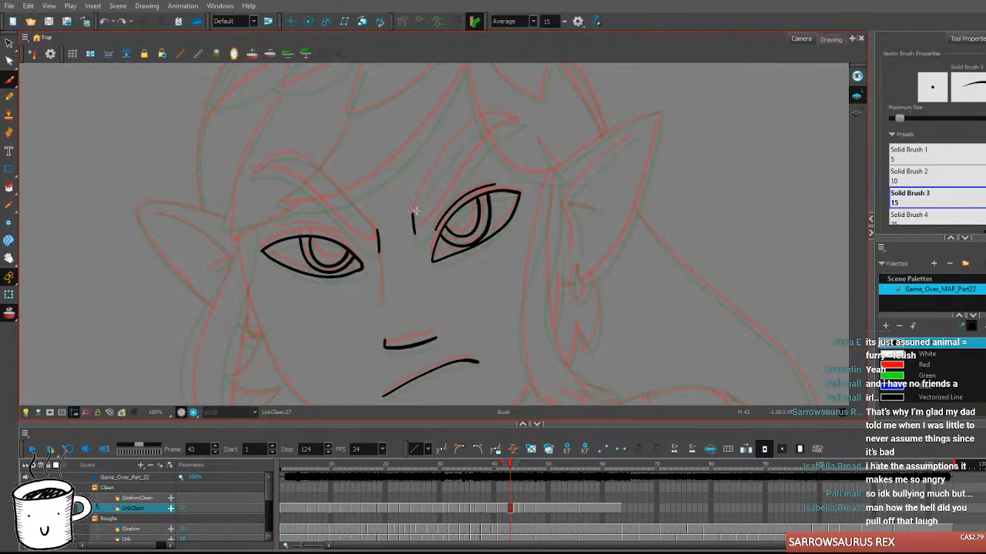
Ink the upper and lower edges of the right-hand eyebrow and compare it with frame 44.
{"action": "left_click_drag", "start_coordinate": [413, 214], "coordinate": [448, 149]}
{"action": "key", "text": "ctrl+z"}
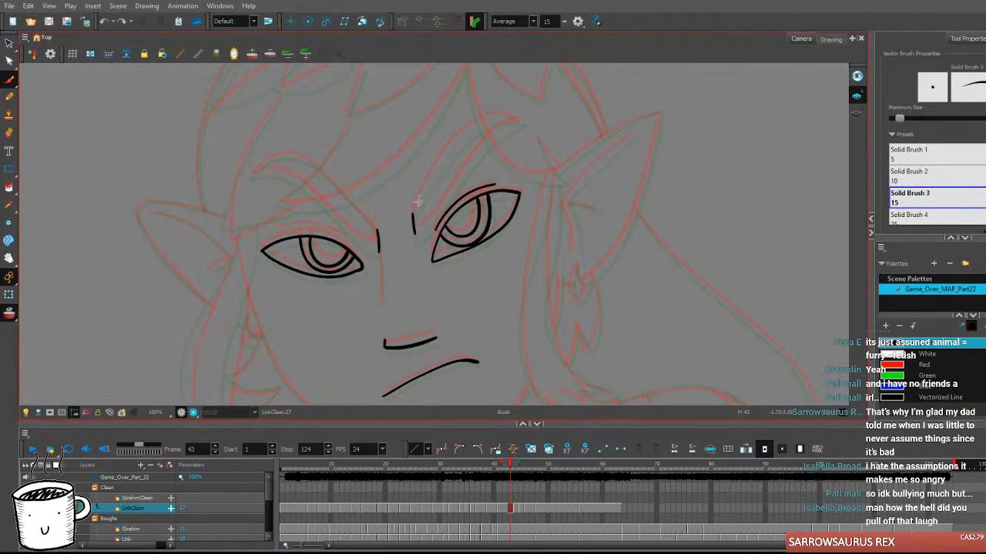
{"action": "mouse_move", "coordinate": [413, 214]}
{"action": "left_mouse_down"}
{"action": "mouse_move", "coordinate": [461, 141]}
{"action": "mouse_move", "coordinate": [520, 124]}
{"action": "left_mouse_up"}
{"action": "key", "text": "ctrl+z"}
{"action": "mouse_move", "coordinate": [414, 215]}
{"action": "left_mouse_down"}
{"action": "mouse_move", "coordinate": [446, 156]}
{"action": "mouse_move", "coordinate": [492, 121]}
{"action": "mouse_move", "coordinate": [521, 120]}
{"action": "left_mouse_up"}
{"action": "mouse_move", "coordinate": [414, 233]}
{"action": "left_mouse_down"}
{"action": "mouse_move", "coordinate": [490, 145]}
{"action": "mouse_move", "coordinate": [523, 127]}
{"action": "left_mouse_up"}
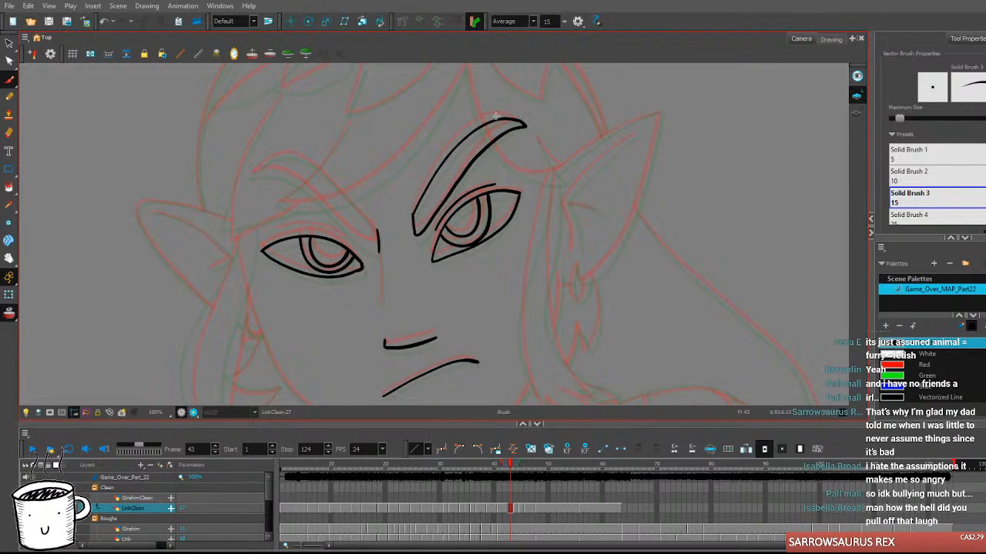
{"action": "key", "text": "period"}
{"action": "key", "text": "comma"}
{"action": "key", "text": "period"}
{"action": "key", "text": "comma"}
Ink the left-hand eyebrow outline over the onion-skin guides and check it against the neighbouring frames.
{"action": "mouse_move", "coordinate": [380, 230]}
{"action": "left_mouse_down"}
{"action": "mouse_move", "coordinate": [406, 217]}
{"action": "mouse_move", "coordinate": [378, 192]}
{"action": "left_mouse_up"}
{"action": "key", "text": "ctrl+z"}
{"action": "mouse_move", "coordinate": [277, 164]}
{"action": "left_mouse_down"}
{"action": "mouse_move", "coordinate": [313, 142]}
{"action": "mouse_move", "coordinate": [348, 156]}
{"action": "mouse_move", "coordinate": [401, 213]}
{"action": "mouse_move", "coordinate": [295, 160]}
{"action": "mouse_move", "coordinate": [336, 177]}
{"action": "left_mouse_up"}
{"action": "key", "text": "ctrl+z"}
{"action": "mouse_move", "coordinate": [278, 164]}
{"action": "left_mouse_down"}
{"action": "mouse_move", "coordinate": [303, 159]}
{"action": "mouse_move", "coordinate": [405, 242]}
{"action": "left_mouse_up"}
{"action": "key", "text": "period"}
{"action": "key", "text": "comma"}
{"action": "key", "text": "period"}
{"action": "key", "text": "comma"}
{"action": "key", "text": "comma"}
{"action": "key", "text": "period"}
{"action": "key", "text": "1"}
{"action": "key", "text": "1"}
{"action": "key", "text": "comma"}
{"action": "key", "text": "period"}
{"action": "key", "text": "2"}
{"action": "key", "text": "2"}
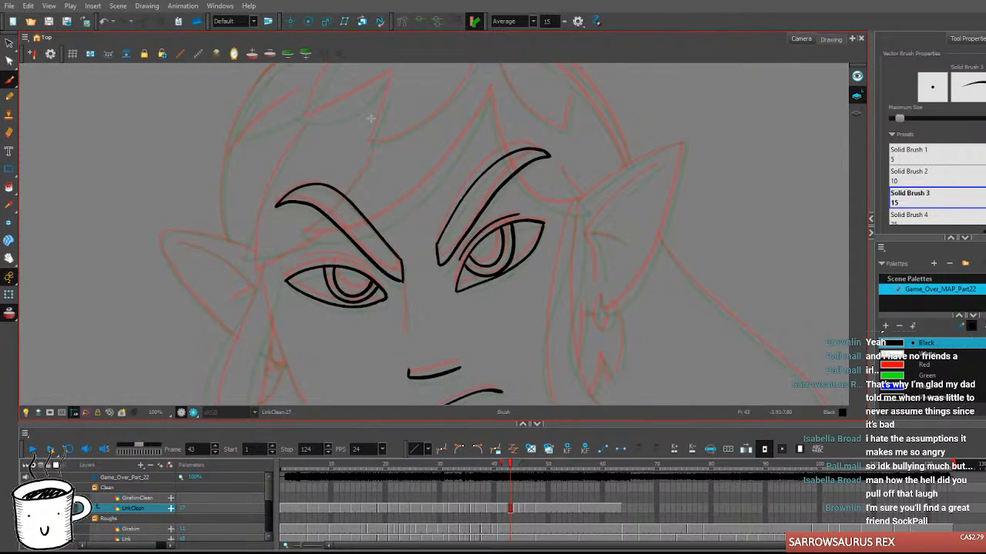
Select the left-hand eyebrow's line and nudge its upper edge slightly into place.
{"action": "left_click", "coordinate": [9, 44]}
{"action": "left_click", "coordinate": [387, 247]}
{"action": "left_click_drag", "start_coordinate": [400, 182], "coordinate": [400, 183]}
{"action": "left_click", "coordinate": [438, 165]}
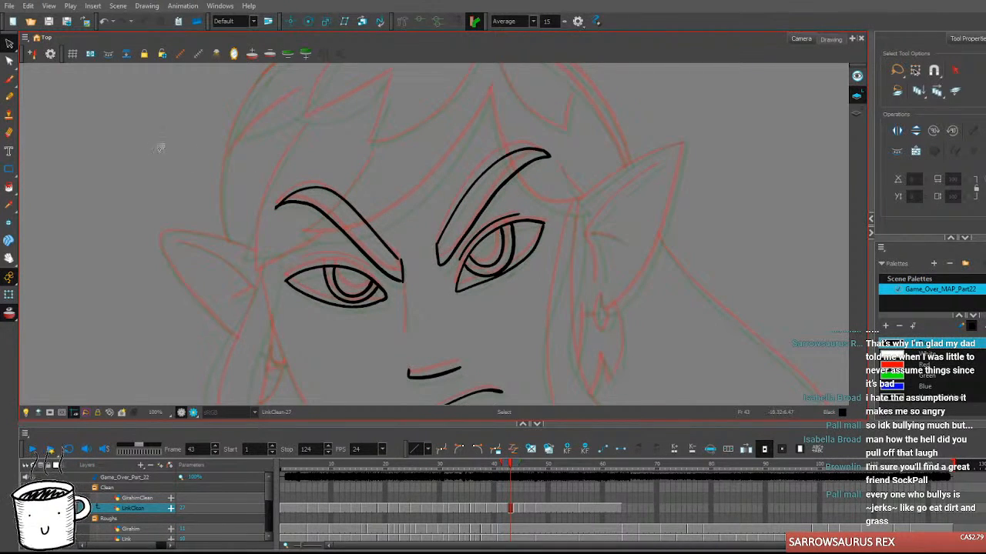
{"action": "left_click", "coordinate": [9, 80]}
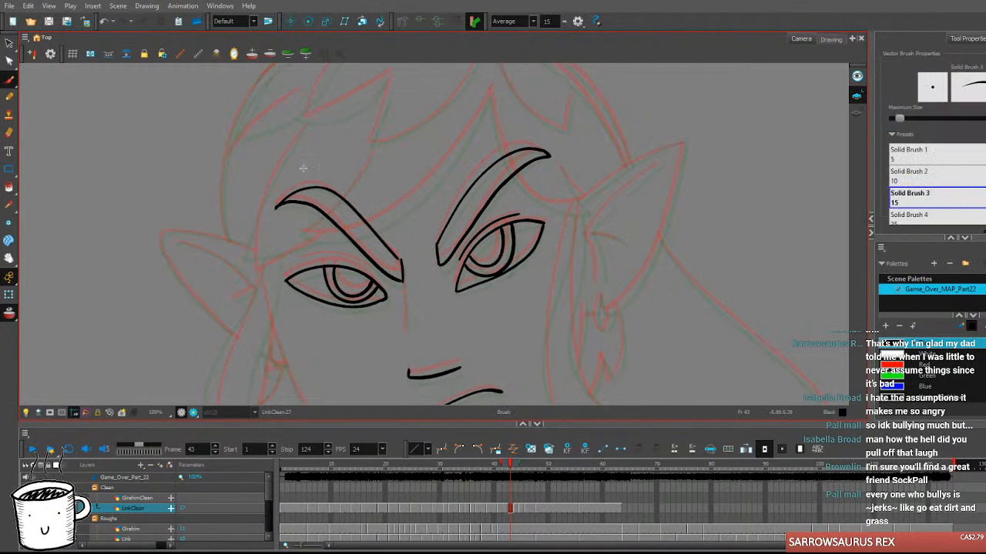
{"action": "left_click", "coordinate": [9, 44]}
{"action": "left_click", "coordinate": [338, 194]}
{"action": "left_click_drag", "start_coordinate": [405, 182], "coordinate": [412, 184]}
{"action": "left_click_drag", "start_coordinate": [398, 235], "coordinate": [403, 202]}
{"action": "left_click_drag", "start_coordinate": [339, 185], "coordinate": [365, 184]}
{"action": "left_click", "coordinate": [421, 157]}
Flip between frames 42, 43 and 44 to examine how both eyebrows move.
{"action": "key", "text": "period"}
{"action": "key", "text": "comma"}
{"action": "key", "text": "period"}
{"action": "key", "text": "comma"}
{"action": "key", "text": "comma"}
{"action": "key", "text": "period"}
{"action": "key", "text": "space"}
{"action": "left_click_drag", "start_coordinate": [522, 184], "coordinate": [500, 185]}
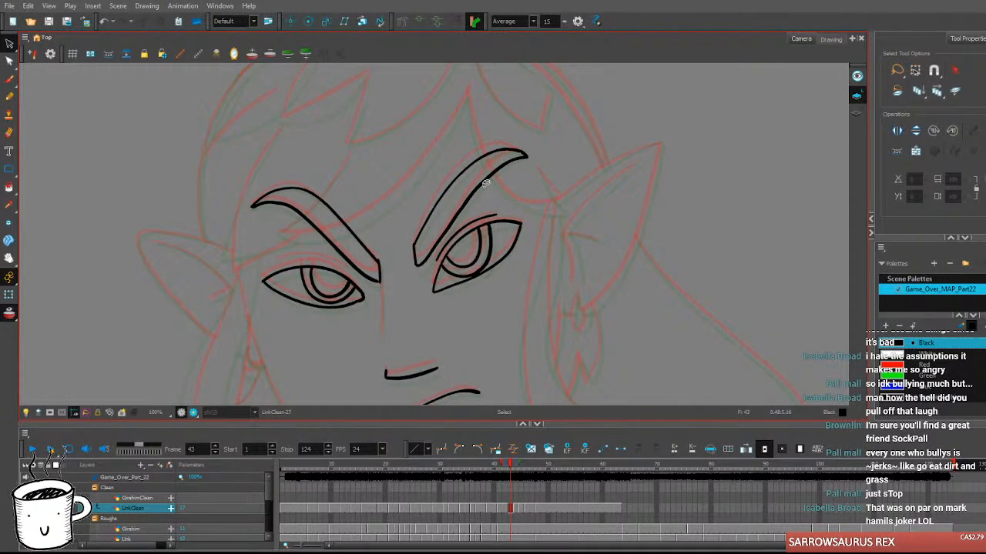
{"action": "left_click", "coordinate": [9, 80]}
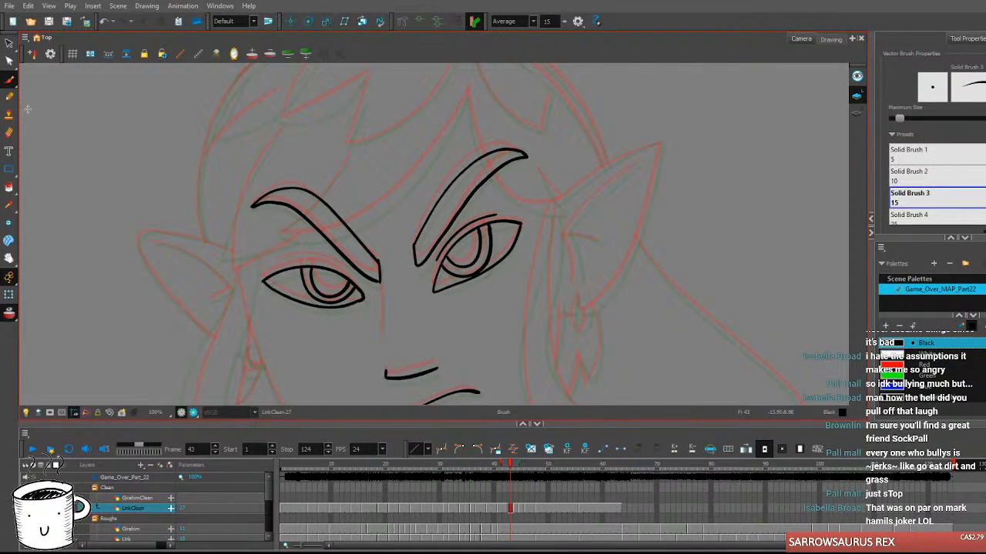
{"action": "key", "text": "comma"}
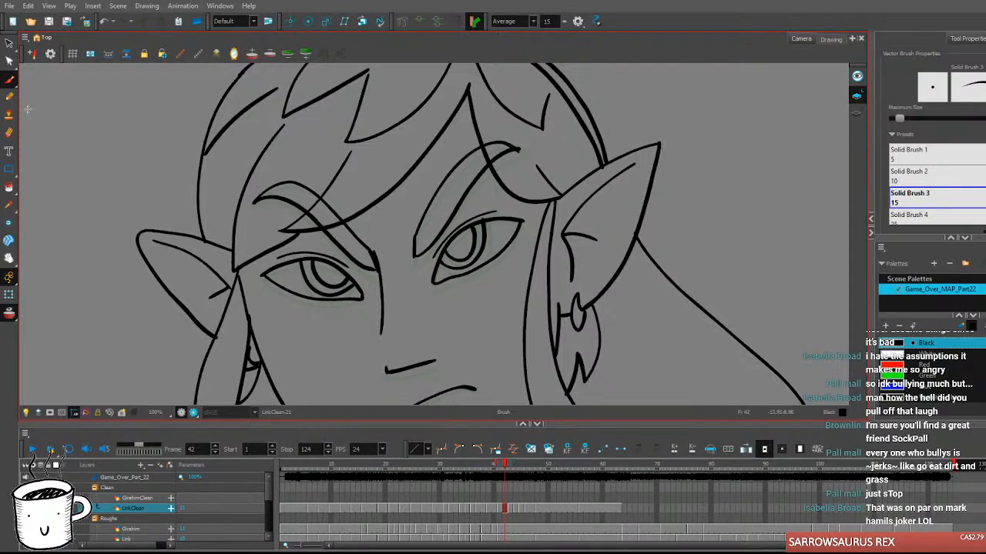
{"action": "key", "text": "period"}
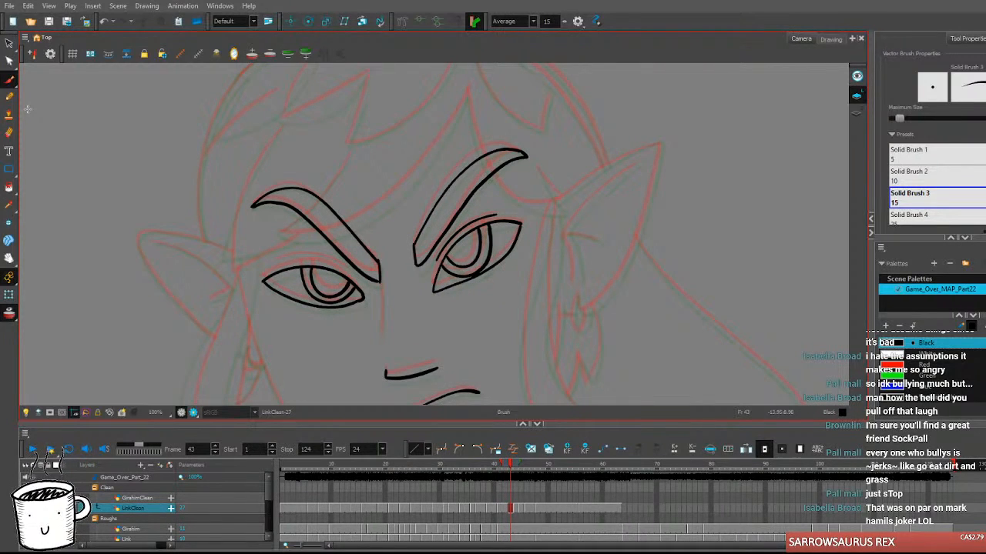
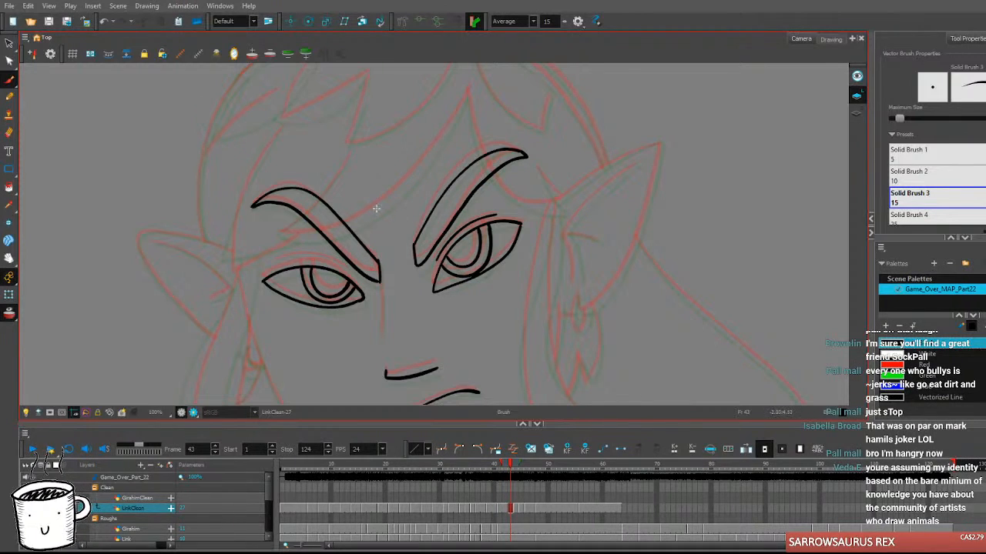
Ink the eyelid crease above the left-hand eye and compare it with the adjacent frames.
{"action": "key", "text": "comma"}
{"action": "key", "text": "period"}
{"action": "key", "text": "period"}
{"action": "key", "text": "comma"}
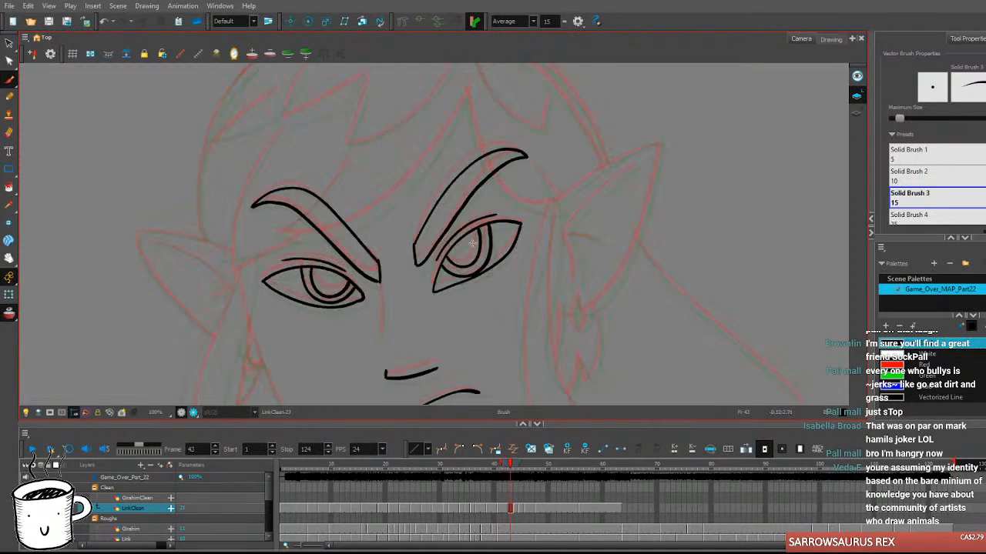
{"action": "key", "text": "period"}
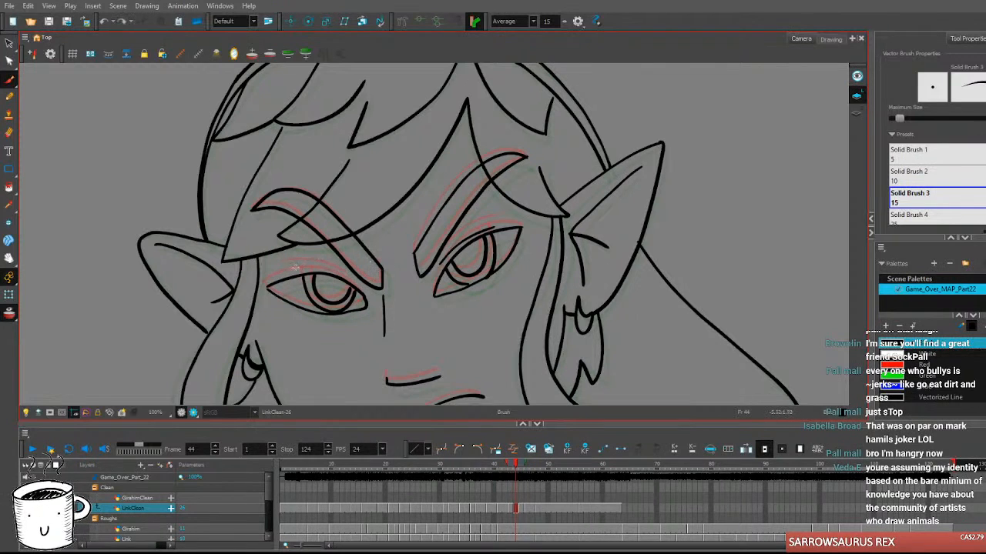
{"action": "key", "text": "comma"}
{"action": "key", "text": "period"}
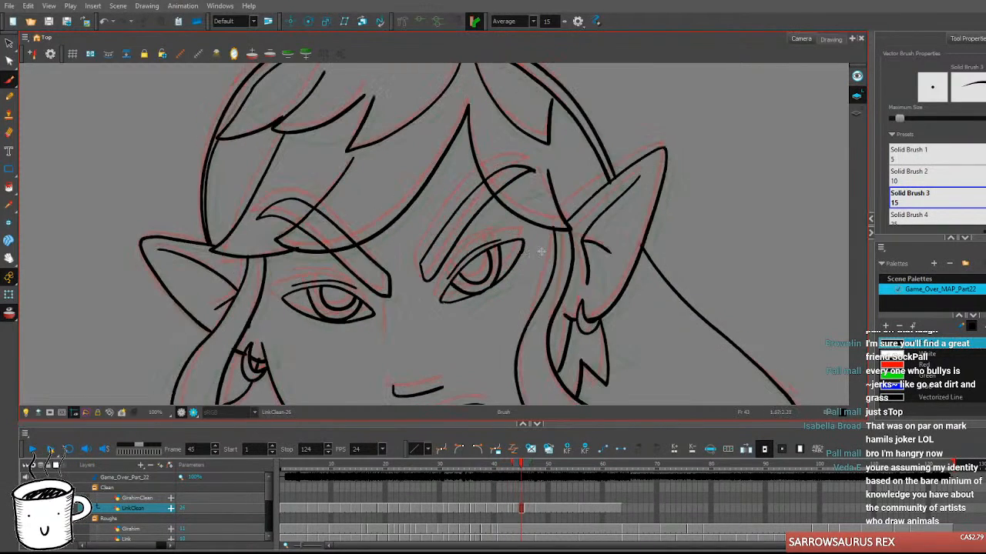
{"action": "key", "text": "comma"}
{"action": "key", "text": "period"}
{"action": "key", "text": "comma"}
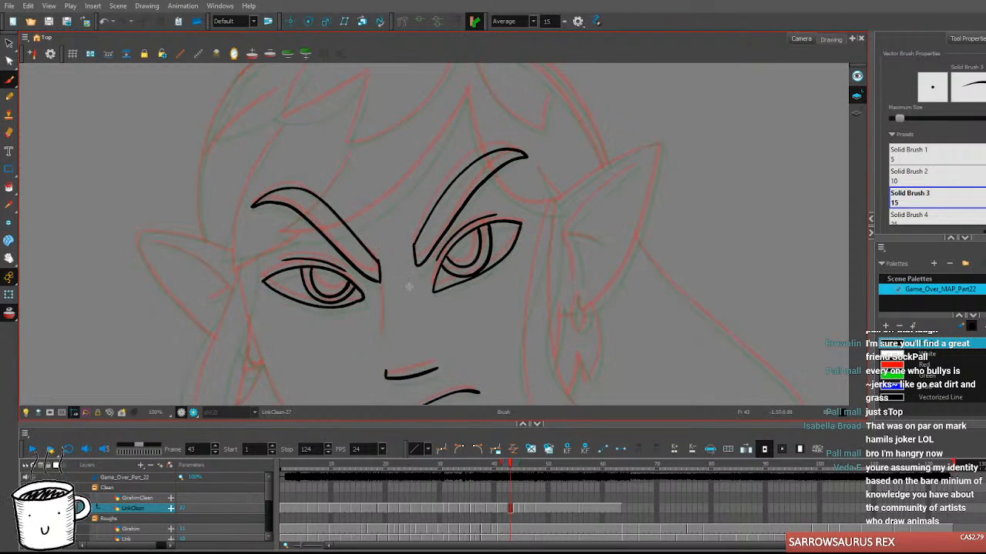
Ink the nose bridge line down from the left-hand eyebrow's inner end and check it against frame 44.
{"action": "left_click_drag", "start_coordinate": [379, 282], "coordinate": [381, 332]}
{"action": "key", "text": "period"}
{"action": "key", "text": "comma"}
{"action": "key", "text": "period"}
{"action": "key", "text": "comma"}
{"action": "key", "text": "period"}
{"action": "key", "text": "comma"}
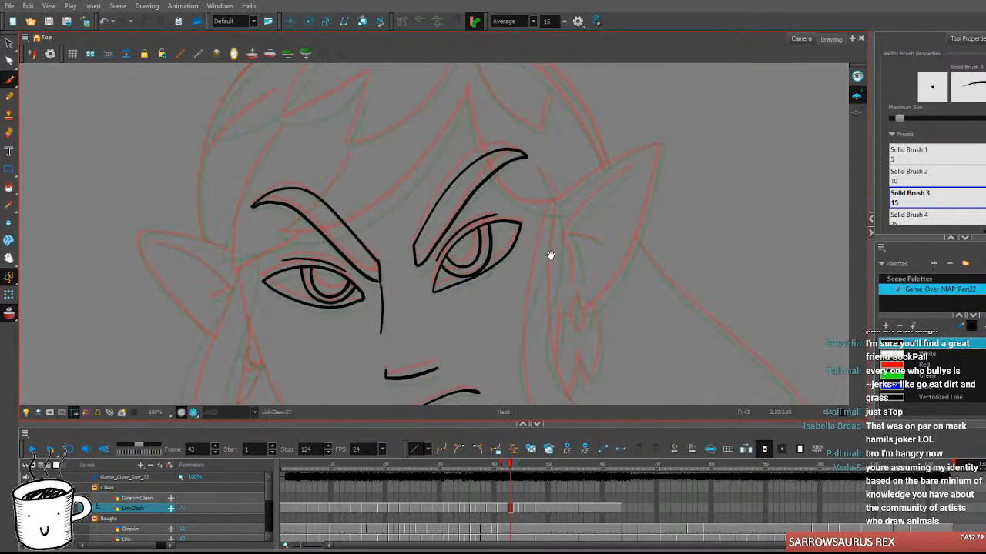
Ink the central fringe strand with its long sweeping edge and short upper edge across the left-hand eyebrow.
{"action": "left_click_drag", "start_coordinate": [549, 256], "coordinate": [541, 279]}
{"action": "mouse_move", "coordinate": [460, 115]}
{"action": "left_mouse_down"}
{"action": "mouse_move", "coordinate": [389, 225]}
{"action": "mouse_move", "coordinate": [312, 262]}
{"action": "mouse_move", "coordinate": [340, 181]}
{"action": "left_mouse_up"}
{"action": "key", "text": "ctrl+z"}
{"action": "left_click_drag", "start_coordinate": [271, 260], "coordinate": [344, 175]}
{"action": "key", "text": "comma"}
{"action": "key", "text": "period"}
{"action": "key", "text": "comma"}
{"action": "key", "text": "period"}
{"action": "key", "text": "comma"}
{"action": "key", "text": "period"}
Ink the fringe curve from the central hair peak towards the right-hand ear, with its short outer edge, and check it against frame 42.
{"action": "left_click_drag", "start_coordinate": [554, 264], "coordinate": [498, 275]}
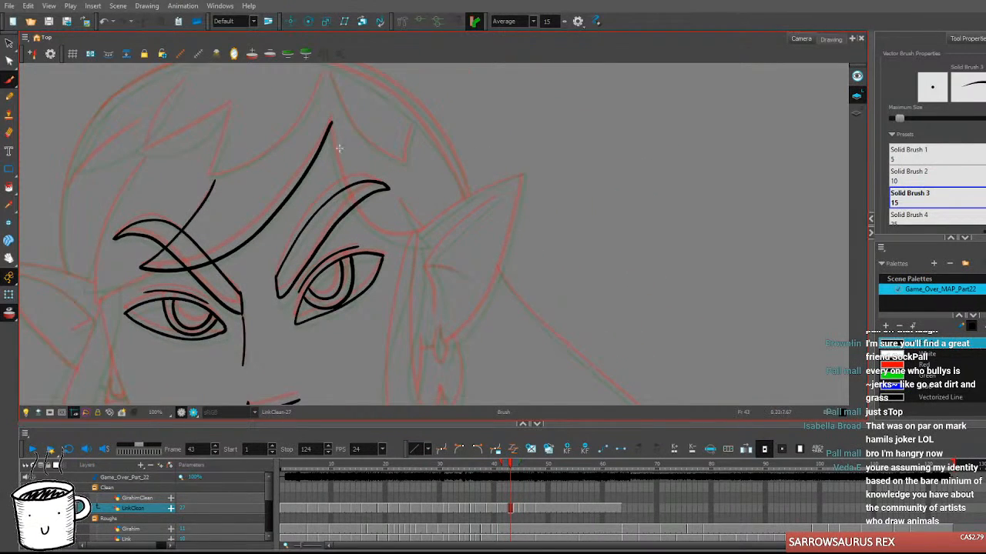
{"action": "mouse_move", "coordinate": [331, 119]}
{"action": "left_mouse_down"}
{"action": "mouse_move", "coordinate": [340, 189]}
{"action": "mouse_move", "coordinate": [406, 244]}
{"action": "mouse_move", "coordinate": [447, 245]}
{"action": "left_mouse_up"}
{"action": "key", "text": "ctrl+z"}
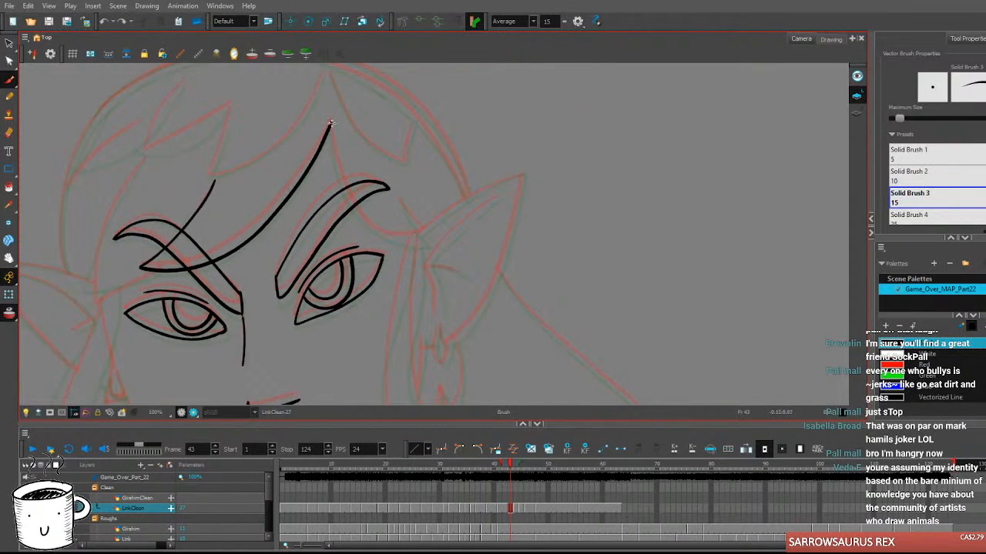
{"action": "mouse_move", "coordinate": [331, 144]}
{"action": "left_mouse_down"}
{"action": "mouse_move", "coordinate": [349, 205]}
{"action": "mouse_move", "coordinate": [397, 240]}
{"action": "mouse_move", "coordinate": [439, 237]}
{"action": "mouse_move", "coordinate": [411, 223]}
{"action": "mouse_move", "coordinate": [429, 240]}
{"action": "left_mouse_up"}
{"action": "key", "text": "ctrl+z"}
{"action": "key", "text": "comma"}
{"action": "key", "text": "period"}
{"action": "key", "text": "comma"}
{"action": "key", "text": "period"}
{"action": "key", "text": "comma"}
{"action": "key", "text": "period"}
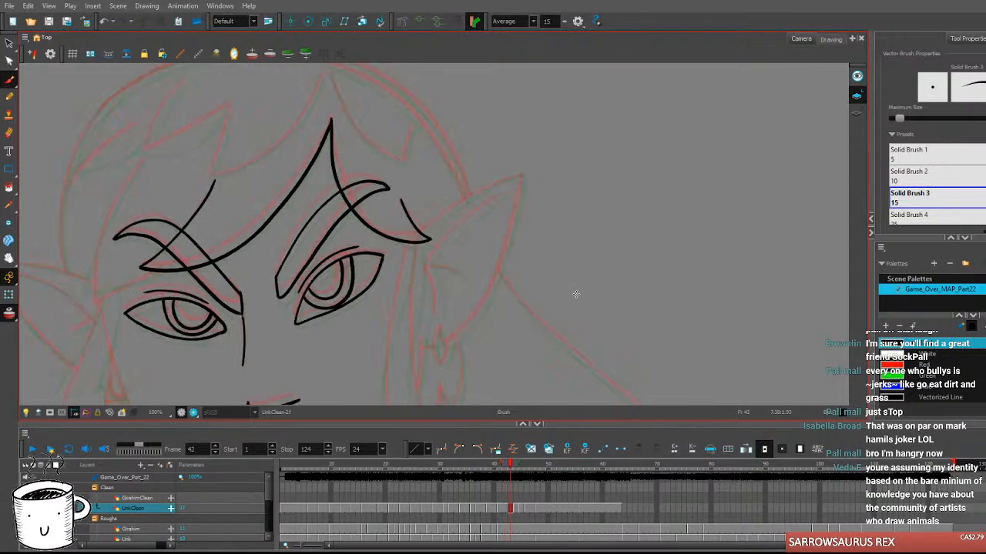
{"action": "key", "text": "comma"}
{"action": "key", "text": "period"}
{"action": "key", "text": "comma"}
{"action": "key", "text": "period"}
{"action": "key", "text": "comma"}
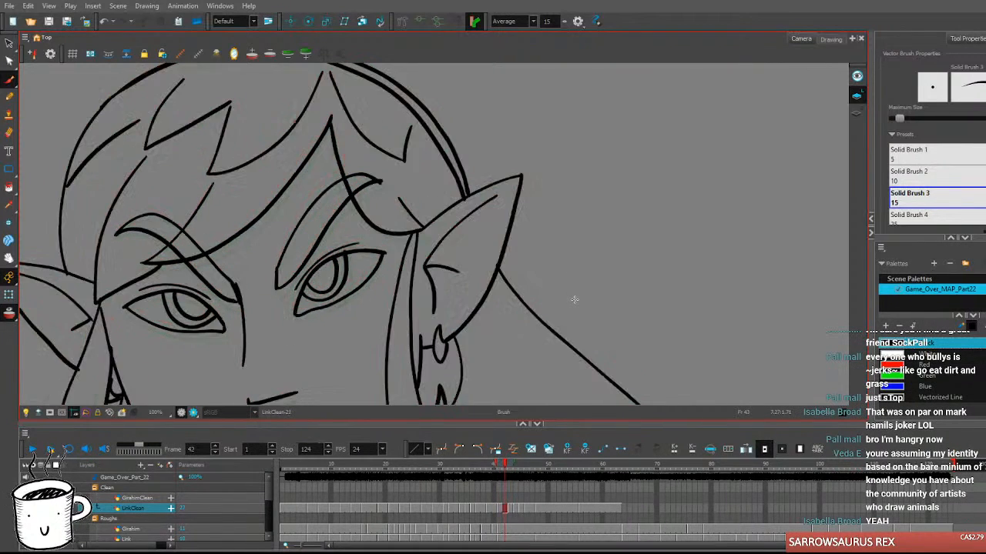
{"action": "key", "text": "period"}
Compare the inked face and fringe of frame 43 with frame 42, examining the whole head.
{"action": "mouse_move", "coordinate": [329, 123]}
{"action": "left_mouse_down"}
{"action": "mouse_move", "coordinate": [350, 205]}
{"action": "mouse_move", "coordinate": [391, 235]}
{"action": "mouse_move", "coordinate": [432, 240]}
{"action": "mouse_move", "coordinate": [401, 202]}
{"action": "left_mouse_up"}
{"action": "key", "text": "comma"}
{"action": "key", "text": "period"}
{"action": "key", "text": "comma"}
{"action": "key", "text": "period"}
{"action": "key", "text": "comma"}
{"action": "key", "text": "period"}
{"action": "scroll", "coordinate": [489, 215], "scroll_direction": "down", "scroll_amount": 3}
{"action": "key", "text": "comma"}
{"action": "key", "text": "period"}
{"action": "key", "text": "comma"}
{"action": "key", "text": "period"}
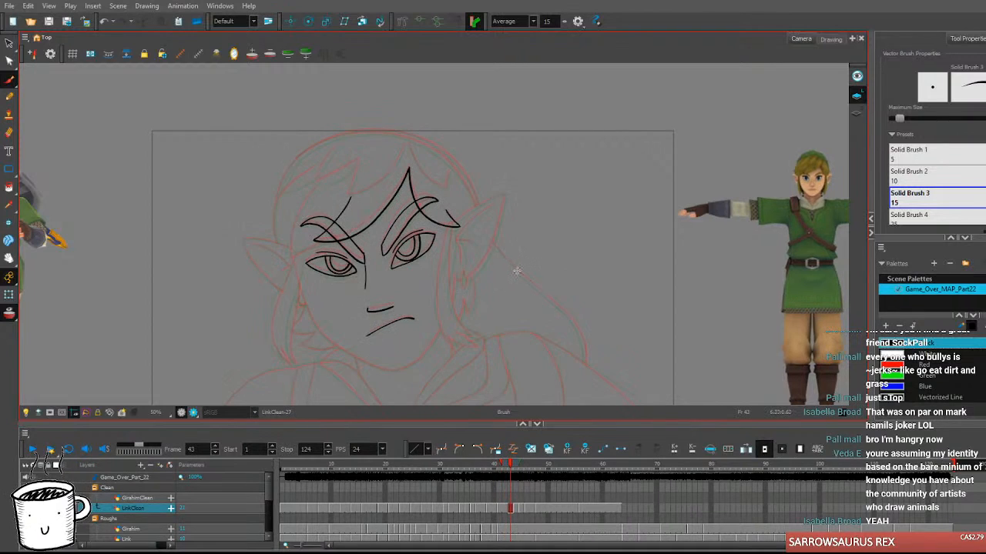
{"action": "scroll", "coordinate": [416, 298], "scroll_direction": "up", "scroll_amount": 1}
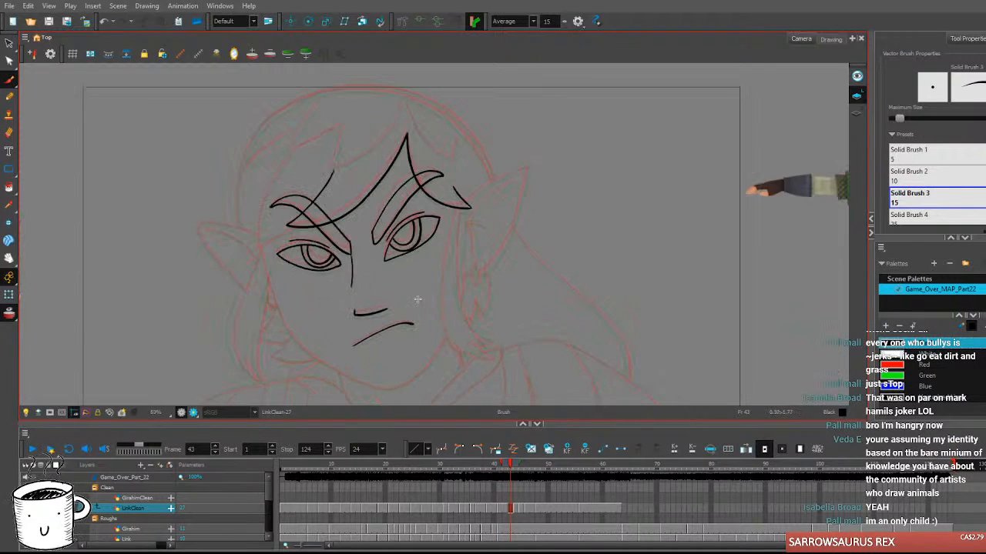
Step back to frame 40 and play back the clean line animation from near the start of the timeline.
{"action": "key", "text": "comma"}
{"action": "key", "text": "comma"}
{"action": "key", "text": "comma"}
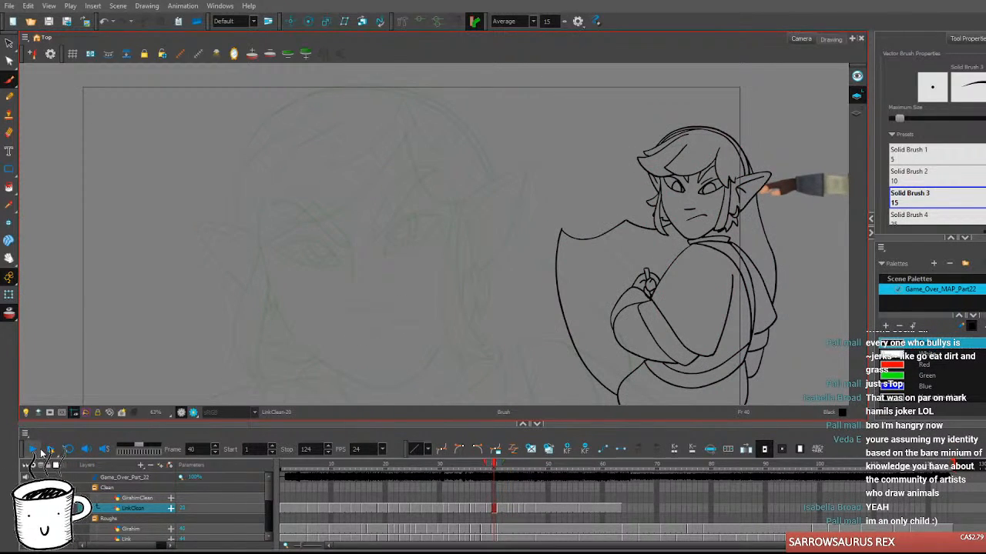
{"action": "left_click", "coordinate": [43, 453]}
{"action": "left_click", "coordinate": [295, 470]}
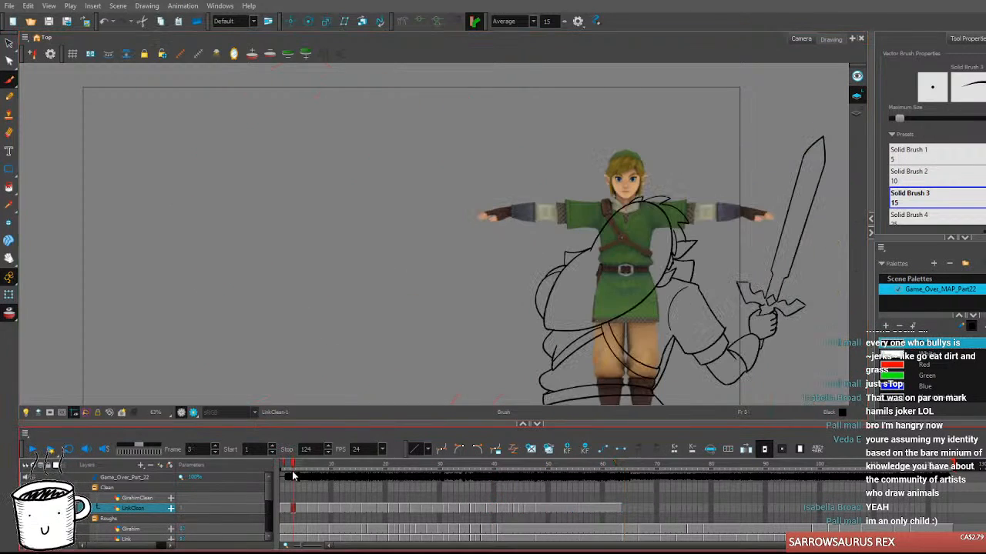
Play back the clean line animation and return to frame 43 at the right-hand side of the face.
{"action": "left_click", "coordinate": [33, 450]}
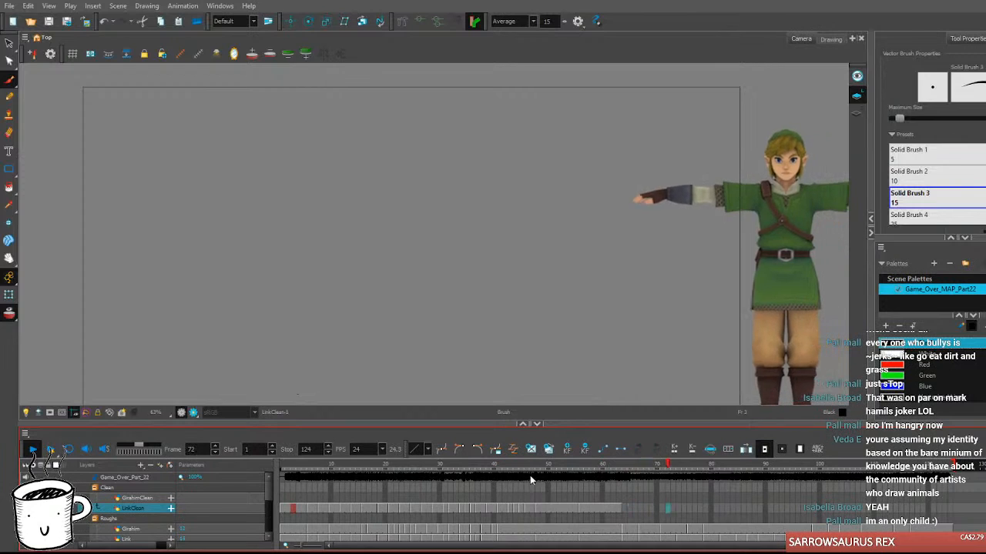
{"action": "left_click", "coordinate": [508, 460]}
{"action": "scroll", "coordinate": [436, 257], "scroll_direction": "down", "scroll_amount": 1}
{"action": "scroll", "coordinate": [457, 336], "scroll_direction": "up", "scroll_amount": 3}
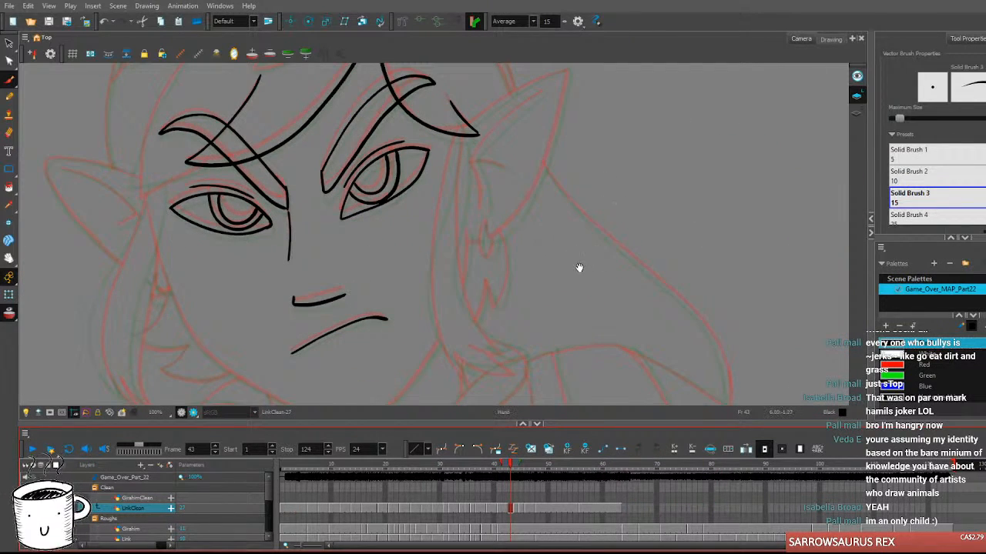
{"action": "left_click_drag", "start_coordinate": [579, 268], "coordinate": [510, 322]}
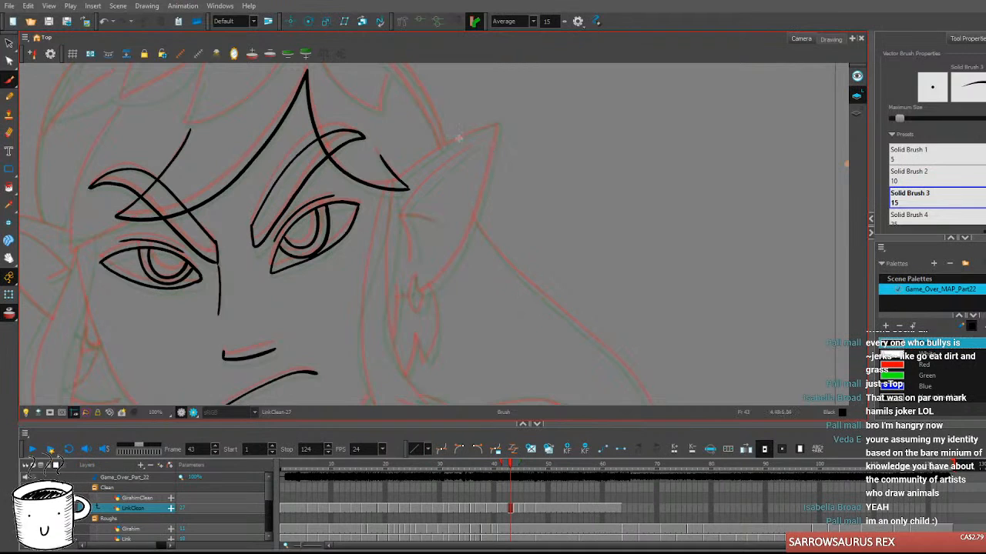
{"action": "left_click_drag", "start_coordinate": [404, 180], "coordinate": [491, 124]}
{"action": "key", "text": "ctrl+z"}
{"action": "left_click_drag", "start_coordinate": [401, 179], "coordinate": [491, 126]}
{"action": "key", "text": "ctrl+z"}
{"action": "left_click_drag", "start_coordinate": [400, 179], "coordinate": [479, 132]}
{"action": "key", "text": "ctrl+z"}
{"action": "mouse_move", "coordinate": [401, 179]}
{"action": "left_mouse_down"}
{"action": "mouse_move", "coordinate": [436, 149]}
{"action": "mouse_move", "coordinate": [496, 125]}
{"action": "left_mouse_up"}
{"action": "key", "text": "ctrl+z"}
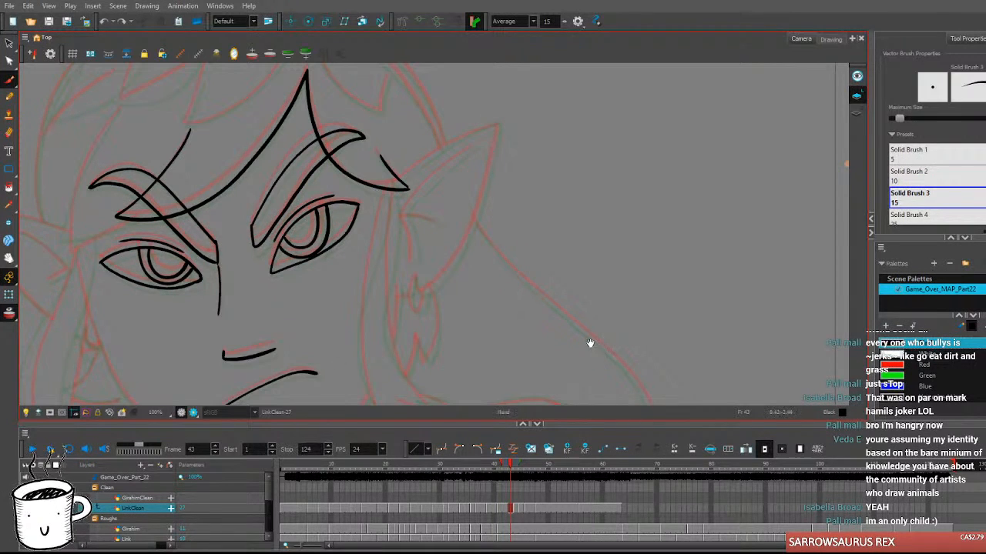
Ink the upper edge of the right-hand ear from the end of the fringe to the ear's pointed tip.
{"action": "left_click_drag", "start_coordinate": [759, 193], "coordinate": [468, 280]}
{"action": "scroll", "coordinate": [587, 269], "scroll_direction": "up", "scroll_amount": 4}
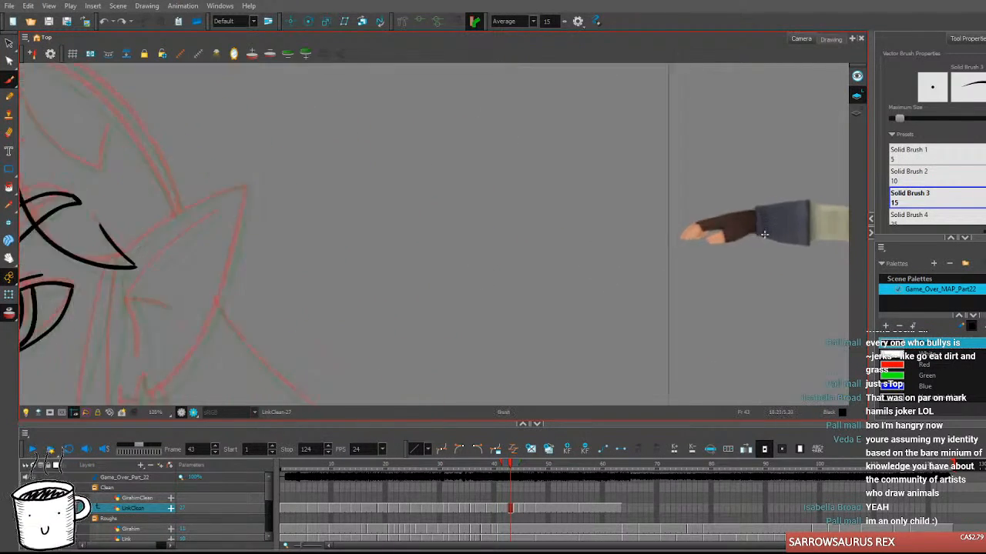
{"action": "left_click_drag", "start_coordinate": [615, 269], "coordinate": [472, 253]}
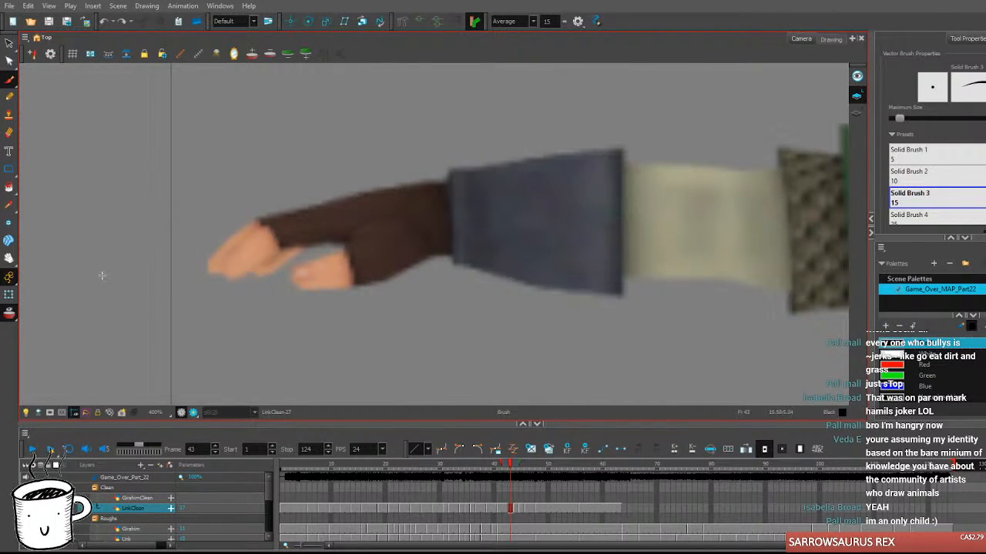
{"action": "scroll", "coordinate": [329, 152], "scroll_direction": "down", "scroll_amount": 5}
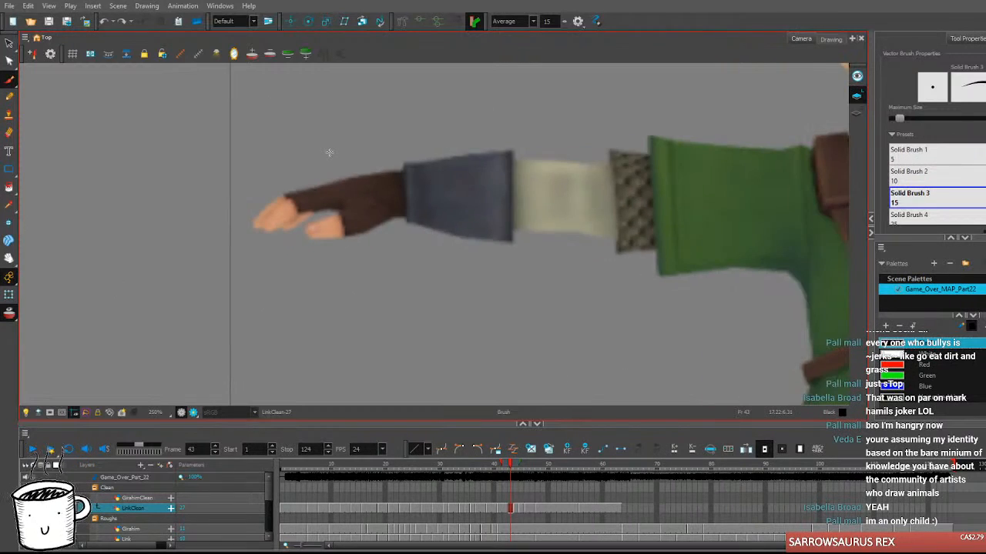
{"action": "left_click_drag", "start_coordinate": [563, 283], "coordinate": [822, 272]}
{"action": "left_click_drag", "start_coordinate": [551, 342], "coordinate": [798, 234]}
{"action": "mouse_move", "coordinate": [703, 244]}
{"action": "left_mouse_down"}
{"action": "mouse_move", "coordinate": [469, 293]}
{"action": "mouse_move", "coordinate": [376, 338]}
{"action": "left_mouse_up"}
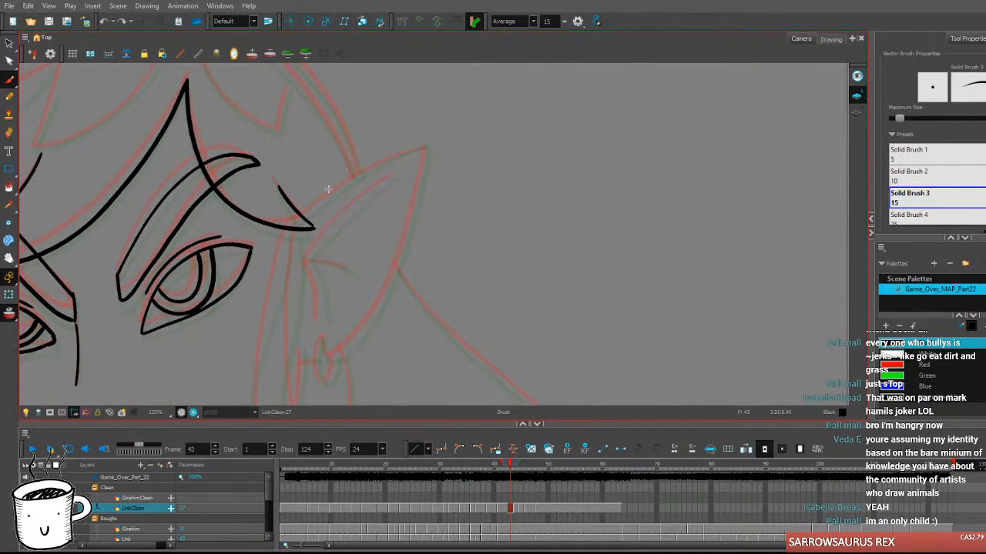
{"action": "mouse_move", "coordinate": [308, 214]}
{"action": "left_mouse_down"}
{"action": "mouse_move", "coordinate": [335, 190]}
{"action": "mouse_move", "coordinate": [435, 143]}
{"action": "mouse_move", "coordinate": [423, 145]}
{"action": "mouse_move", "coordinate": [413, 212]}
{"action": "mouse_move", "coordinate": [354, 343]}
{"action": "left_mouse_up"}
{"action": "key", "text": "ctrl+z"}
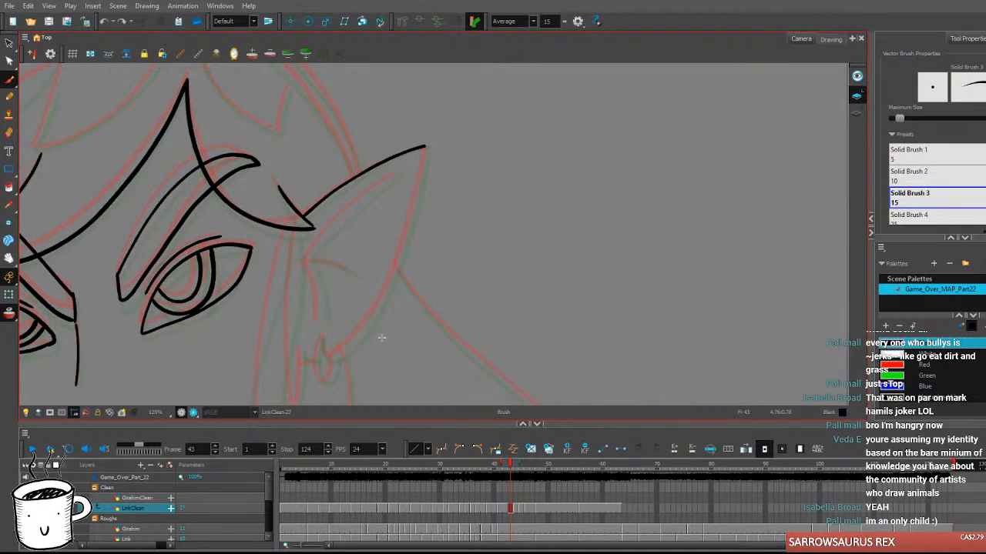
Ink the small teardrop earring below the right-hand ear and check it against the neighbouring frames.
{"action": "scroll", "coordinate": [428, 324], "scroll_direction": "down", "scroll_amount": 3}
{"action": "left_click_drag", "start_coordinate": [323, 282], "coordinate": [321, 323]}
{"action": "key", "text": "ctrl+z"}
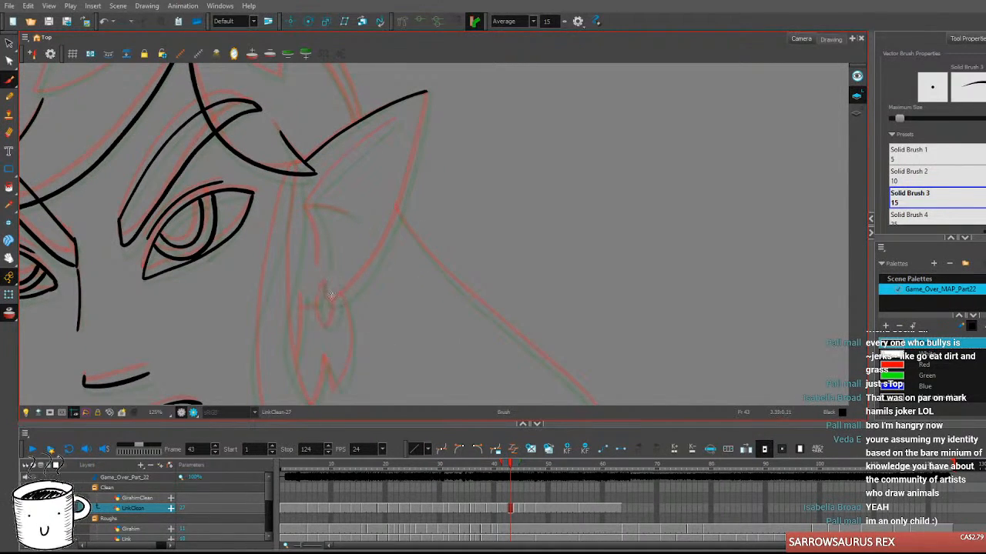
{"action": "left_click_drag", "start_coordinate": [321, 282], "coordinate": [322, 328]}
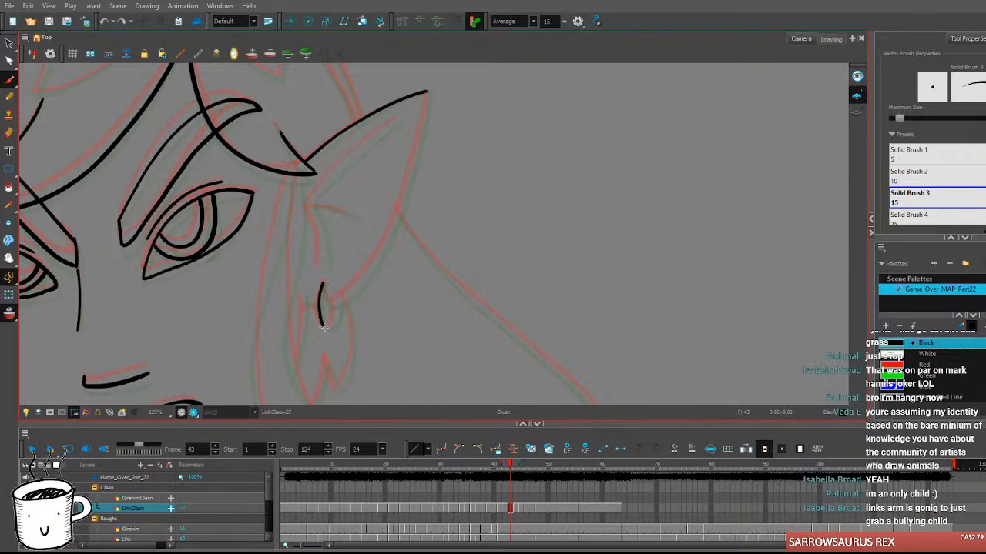
{"action": "key", "text": "ctrl+z"}
{"action": "left_click_drag", "start_coordinate": [323, 283], "coordinate": [342, 306]}
{"action": "key", "text": "ctrl+z"}
{"action": "key", "text": "comma"}
{"action": "key", "text": "period"}
{"action": "key", "text": "period"}
{"action": "key", "text": "comma"}
{"action": "key", "text": "comma"}
{"action": "key", "text": "period"}
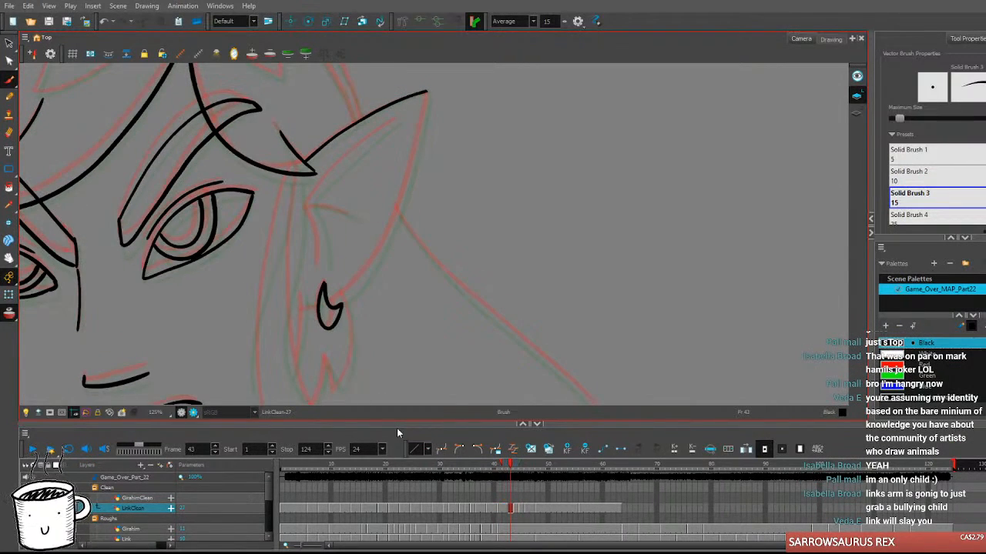
Ink the outer edge of the right-hand ear in one curve from its tip down to the earring.
{"action": "scroll", "coordinate": [385, 316], "scroll_direction": "up", "scroll_amount": 1}
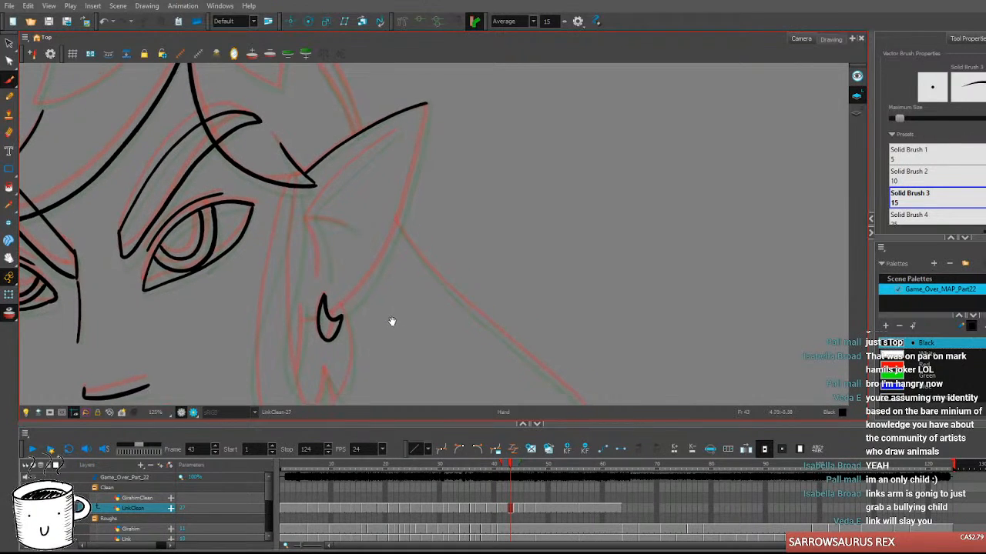
{"action": "mouse_move", "coordinate": [426, 104]}
{"action": "left_mouse_down"}
{"action": "mouse_move", "coordinate": [396, 237]}
{"action": "mouse_move", "coordinate": [341, 318]}
{"action": "left_mouse_up"}
{"action": "key", "text": "ctrl+z"}
{"action": "left_click_drag", "start_coordinate": [426, 104], "coordinate": [389, 245]}
{"action": "key", "text": "ctrl+z"}
{"action": "mouse_move", "coordinate": [425, 104]}
{"action": "left_mouse_down"}
{"action": "mouse_move", "coordinate": [412, 181]}
{"action": "mouse_move", "coordinate": [368, 286]}
{"action": "mouse_move", "coordinate": [331, 316]}
{"action": "mouse_move", "coordinate": [346, 315]}
{"action": "left_mouse_up"}
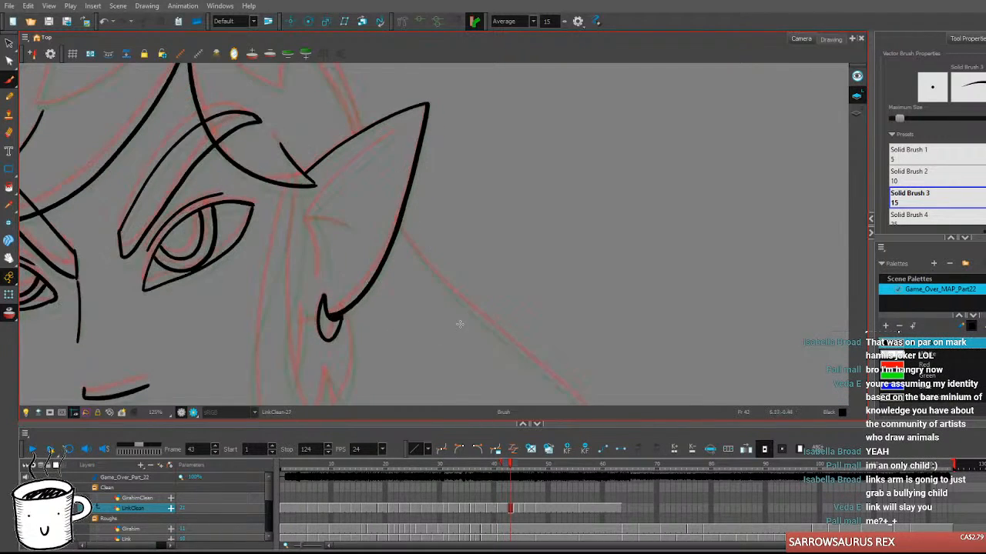
{"action": "key", "text": "space"}
Ink the upper inner contour of the right-hand ear, running parallel to its top edge.
{"action": "left_click_drag", "start_coordinate": [495, 313], "coordinate": [502, 331]}
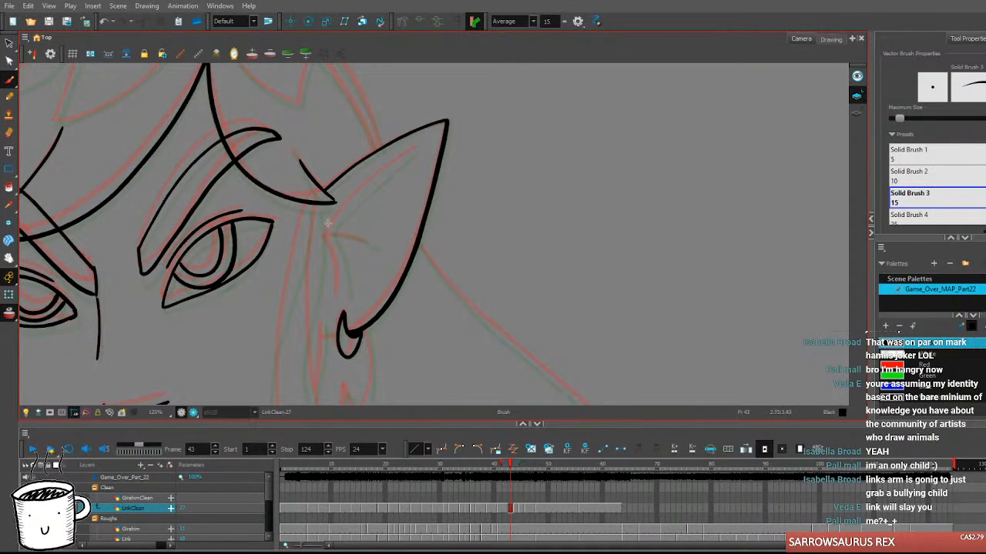
{"action": "left_click_drag", "start_coordinate": [334, 222], "coordinate": [423, 144]}
{"action": "key", "text": "ctrl+z"}
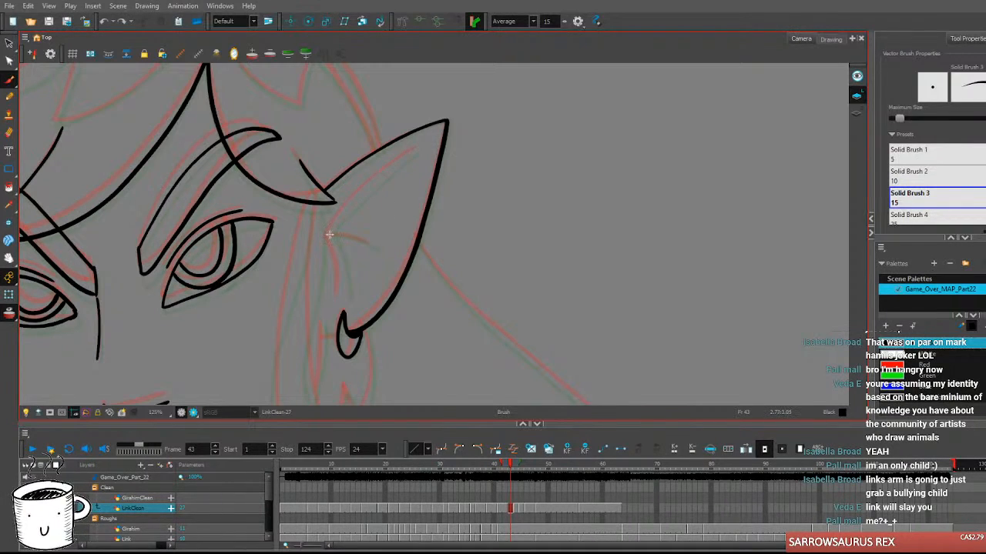
{"action": "left_click_drag", "start_coordinate": [337, 218], "coordinate": [423, 144]}
{"action": "key", "text": "ctrl+z"}
{"action": "left_click_drag", "start_coordinate": [334, 224], "coordinate": [428, 142]}
Ink the front inner line of the right-hand ear, curving from the inner contour down towards the earring.
{"action": "left_click_drag", "start_coordinate": [329, 235], "coordinate": [339, 297]}
{"action": "key", "text": "ctrl+z"}
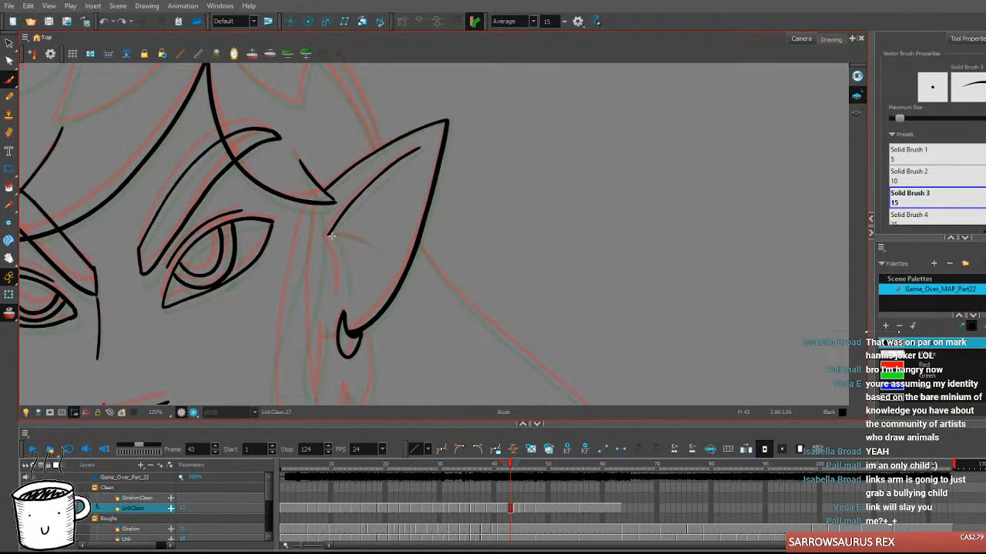
{"action": "left_click_drag", "start_coordinate": [336, 252], "coordinate": [343, 296]}
{"action": "key", "text": "ctrl+z"}
{"action": "left_click_drag", "start_coordinate": [336, 251], "coordinate": [343, 294]}
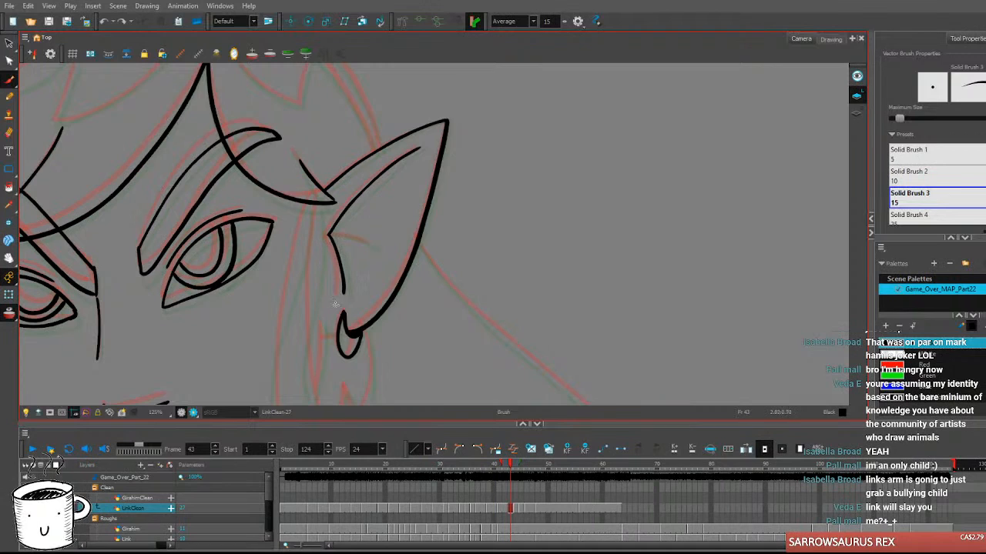
{"action": "key", "text": "ctrl+z"}
{"action": "left_click_drag", "start_coordinate": [335, 248], "coordinate": [343, 294]}
{"action": "key", "text": "ctrl+z"}
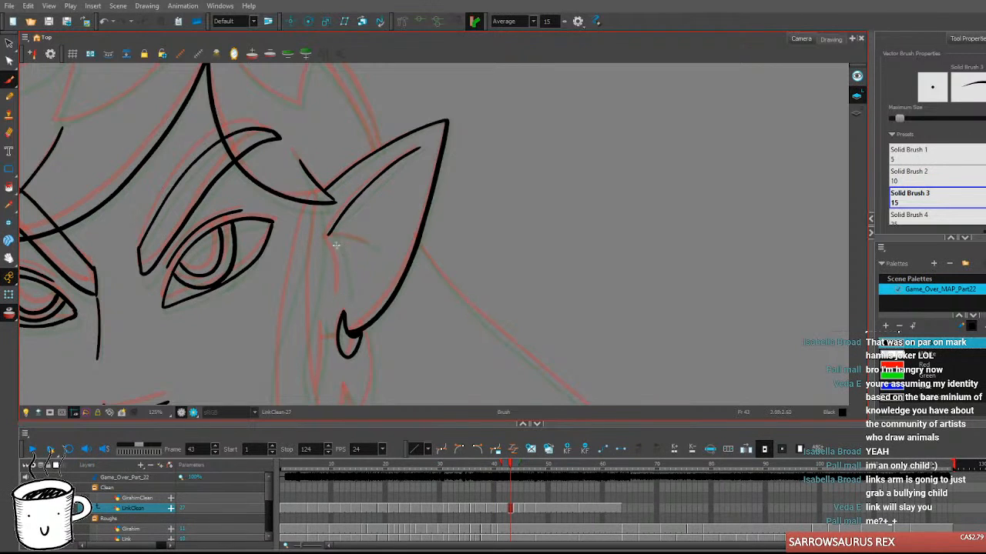
{"action": "left_click_drag", "start_coordinate": [333, 243], "coordinate": [344, 296]}
{"action": "key", "text": "ctrl+z"}
{"action": "left_click_drag", "start_coordinate": [330, 236], "coordinate": [343, 297]}
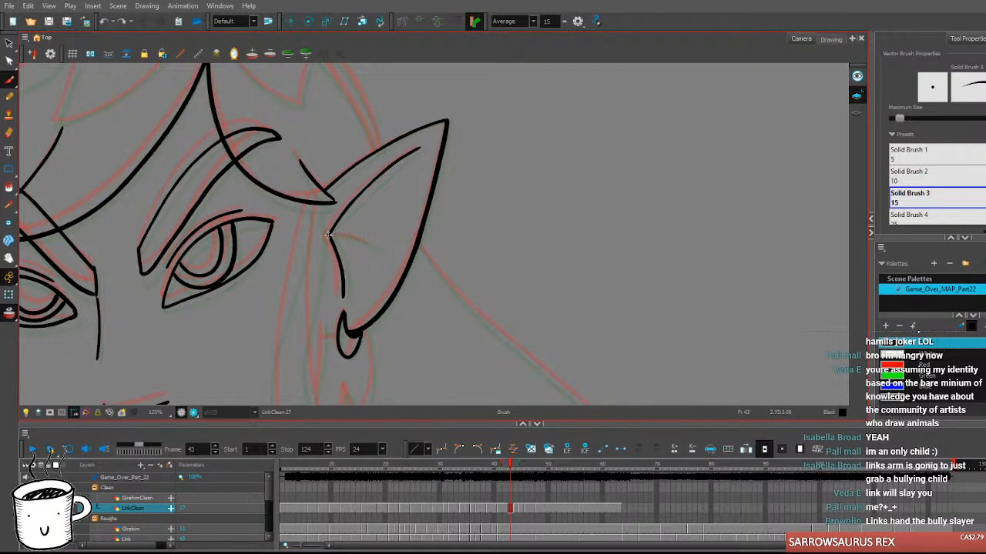
{"action": "key", "text": "ctrl+z"}
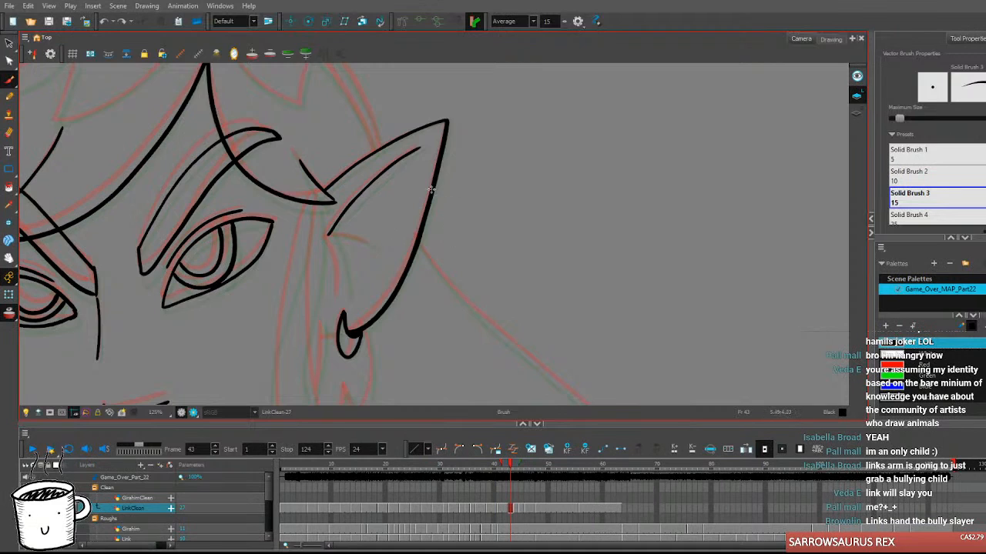
{"action": "left_click_drag", "start_coordinate": [329, 229], "coordinate": [343, 296]}
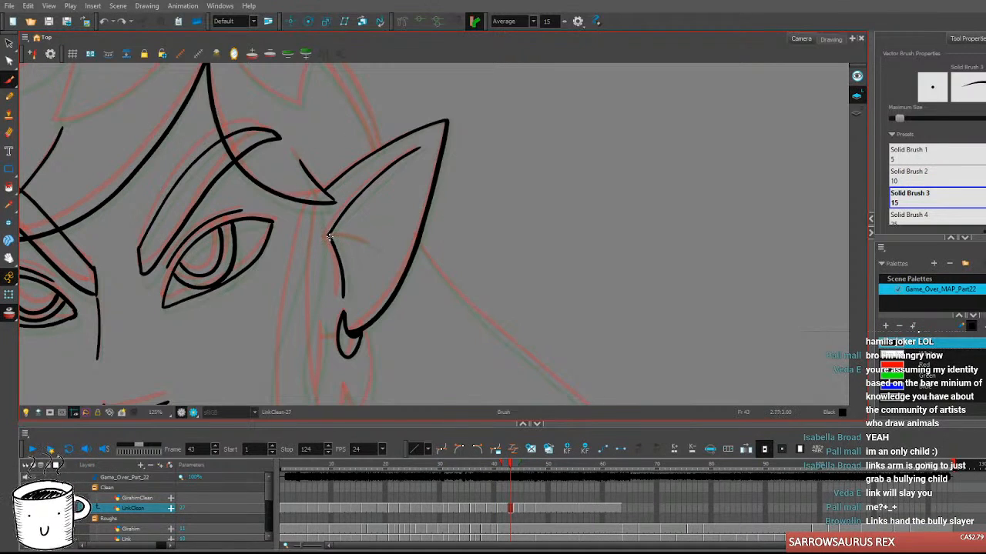
Ink the short fold line inside the right-hand ear and check it against the neighbouring frames.
{"action": "left_click_drag", "start_coordinate": [339, 234], "coordinate": [373, 245]}
{"action": "key", "text": "ctrl+z"}
{"action": "key", "text": "comma"}
{"action": "key", "text": "period"}
{"action": "key", "text": "period"}
{"action": "key", "text": "comma"}
{"action": "key", "text": "comma"}
{"action": "key", "text": "period"}
Ink the front edge of the long side hair lock from the fringe beside the right-hand ear down past the jaw.
{"action": "key", "text": "1"}
{"action": "left_click_drag", "start_coordinate": [428, 330], "coordinate": [491, 276]}
{"action": "key", "text": "2"}
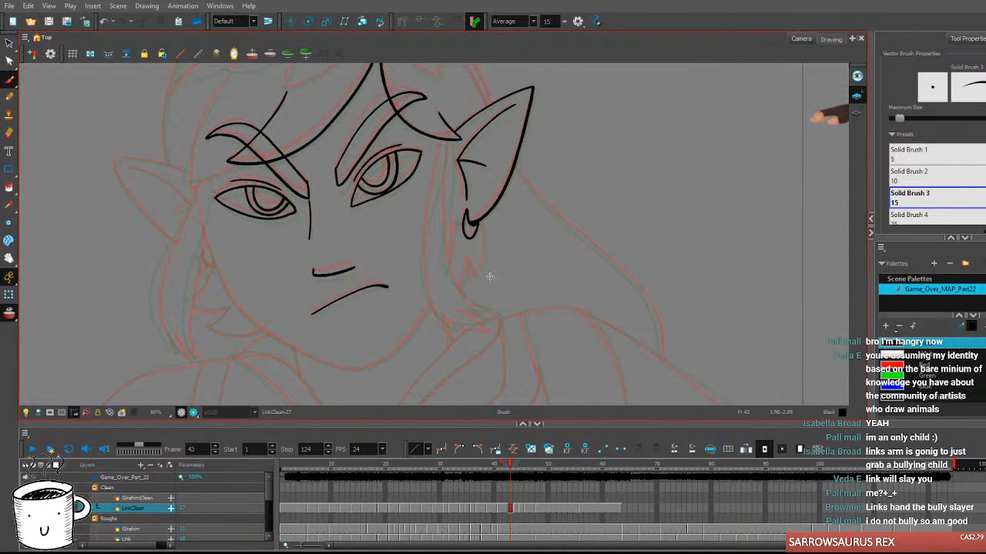
{"action": "left_click_drag", "start_coordinate": [536, 188], "coordinate": [518, 170]}
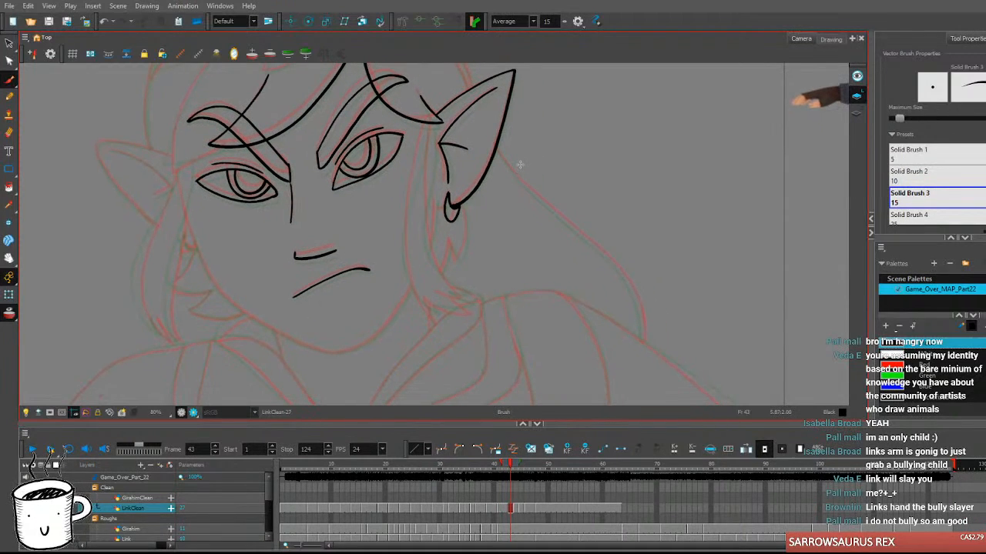
{"action": "left_click_drag", "start_coordinate": [524, 301], "coordinate": [513, 290]}
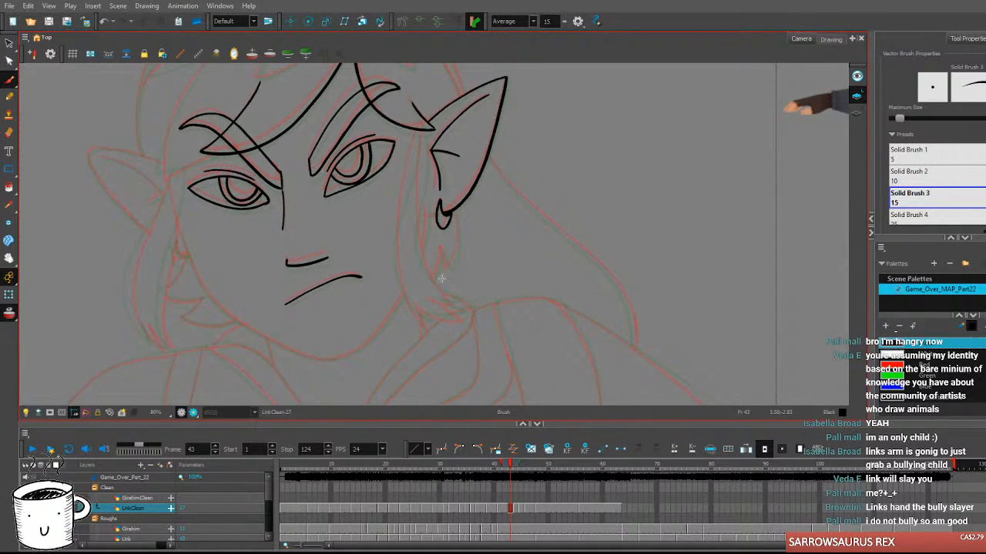
{"action": "mouse_move", "coordinate": [420, 128]}
{"action": "left_mouse_down"}
{"action": "mouse_move", "coordinate": [397, 239]}
{"action": "mouse_move", "coordinate": [405, 282]}
{"action": "left_mouse_up"}
{"action": "key", "text": "ctrl+z"}
{"action": "mouse_move", "coordinate": [418, 126]}
{"action": "left_mouse_down"}
{"action": "mouse_move", "coordinate": [396, 245]}
{"action": "mouse_move", "coordinate": [403, 289]}
{"action": "mouse_move", "coordinate": [424, 319]}
{"action": "left_mouse_up"}
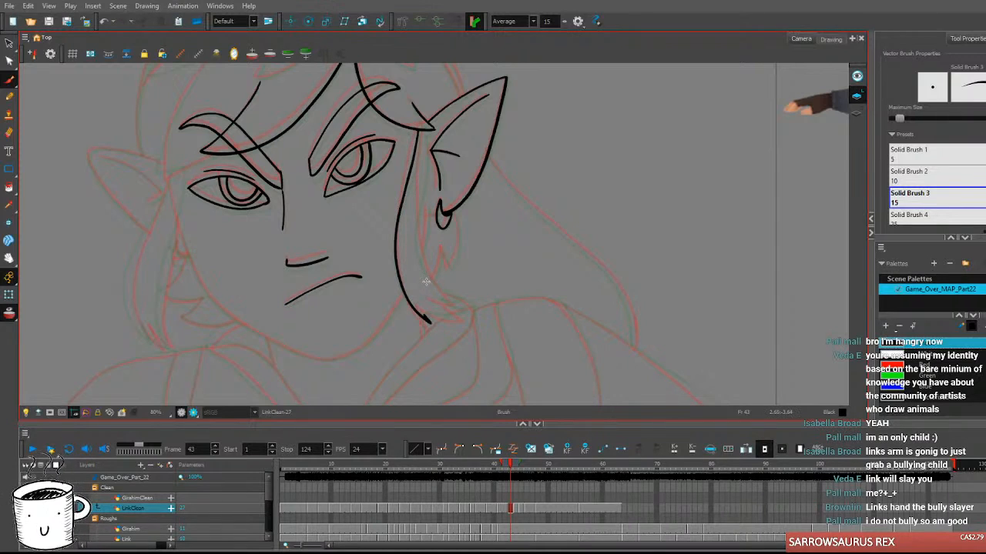
Compare the front edge of the side hair lock in frame 43 with frame 42.
{"action": "key", "text": "comma"}
{"action": "key", "text": "period"}
{"action": "key", "text": "comma"}
{"action": "key", "text": "period"}
{"action": "key", "text": "comma"}
{"action": "key", "text": "period"}
{"action": "key", "text": "comma"}
{"action": "key", "text": "period"}
Ink the back edge and pointed tips of the right-hand side lock, and check them against the neighbouring frames.
{"action": "mouse_move", "coordinate": [422, 127]}
{"action": "left_mouse_down"}
{"action": "mouse_move", "coordinate": [420, 263]}
{"action": "mouse_move", "coordinate": [470, 316]}
{"action": "mouse_move", "coordinate": [441, 297]}
{"action": "left_mouse_up"}
{"action": "key", "text": "ctrl+z"}
{"action": "key", "text": "ctrl+z"}
{"action": "key", "text": "comma"}
{"action": "key", "text": "period"}
{"action": "key", "text": "period"}
{"action": "key", "text": "comma"}
{"action": "key", "text": "comma"}
{"action": "key", "text": "period"}
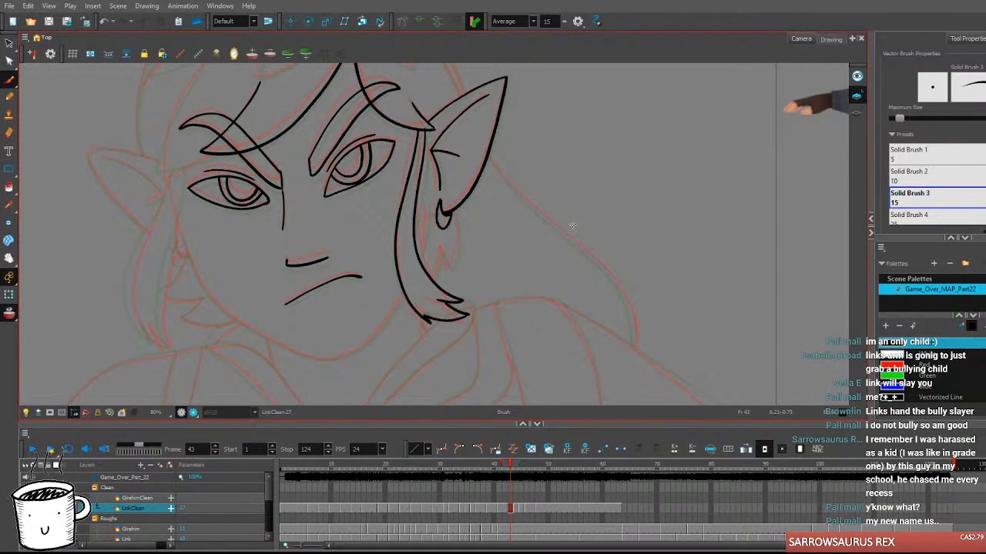
Ink the short strand line between the right-hand side lock and the earring.
{"action": "scroll", "coordinate": [480, 243], "scroll_direction": "down", "scroll_amount": 1}
{"action": "scroll", "coordinate": [481, 242], "scroll_direction": "up", "scroll_amount": 1}
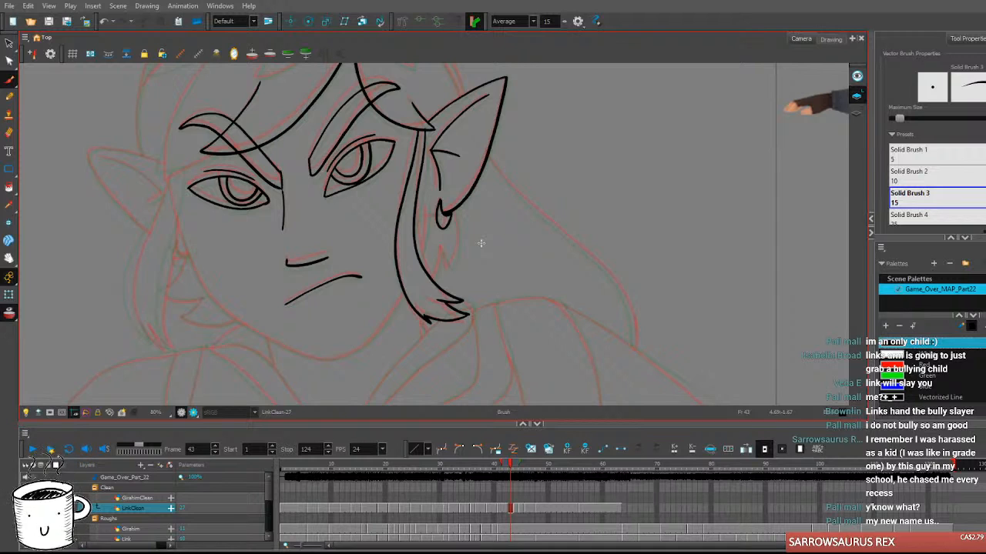
{"action": "scroll", "coordinate": [480, 243], "scroll_direction": "up", "scroll_amount": 1}
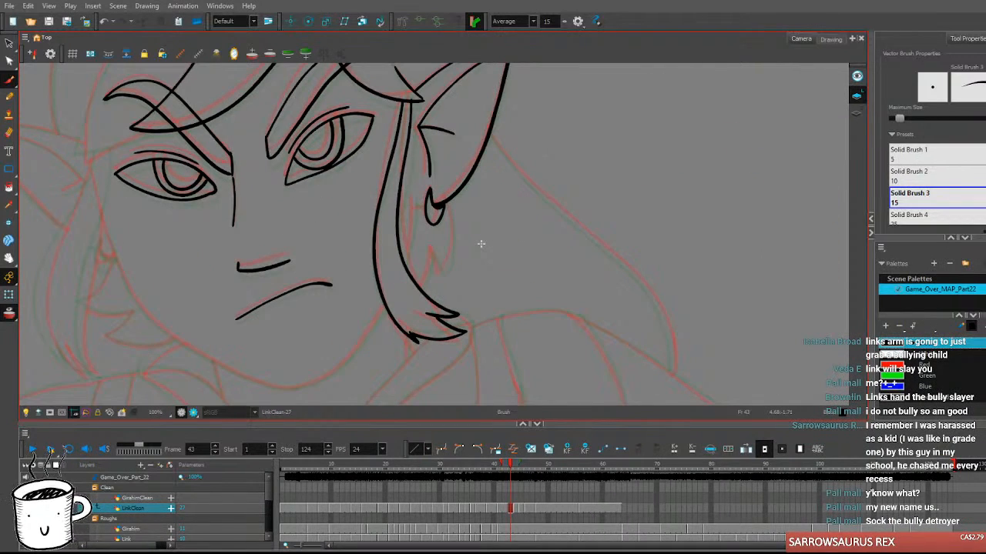
{"action": "left_click_drag", "start_coordinate": [499, 215], "coordinate": [557, 213]}
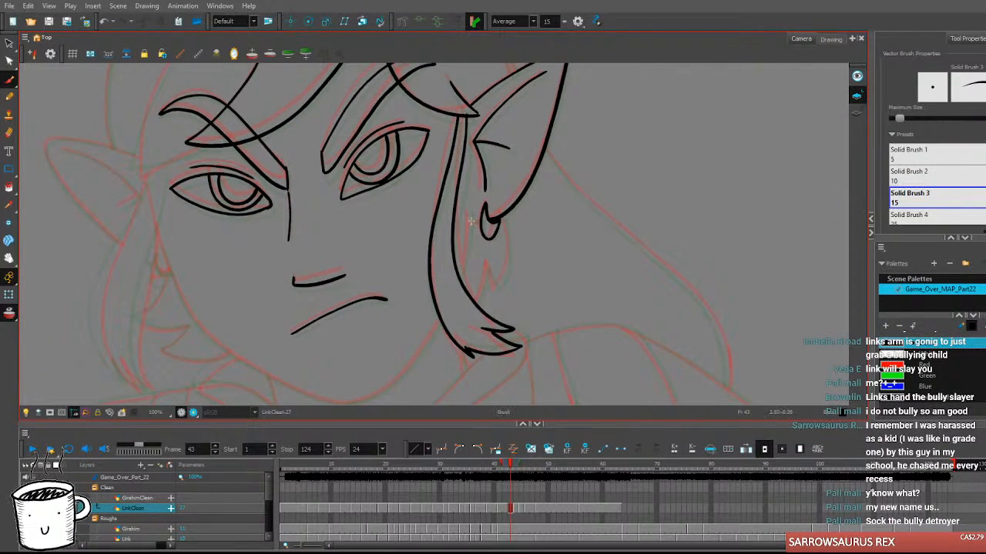
{"action": "left_click_drag", "start_coordinate": [470, 211], "coordinate": [460, 276]}
{"action": "key", "text": "ctrl+z"}
{"action": "left_click_drag", "start_coordinate": [469, 210], "coordinate": [461, 276]}
Ink the left-hand fringe section with its long outer curve and its lower edge running back across the eyebrow.
{"action": "left_click_drag", "start_coordinate": [529, 284], "coordinate": [495, 268]}
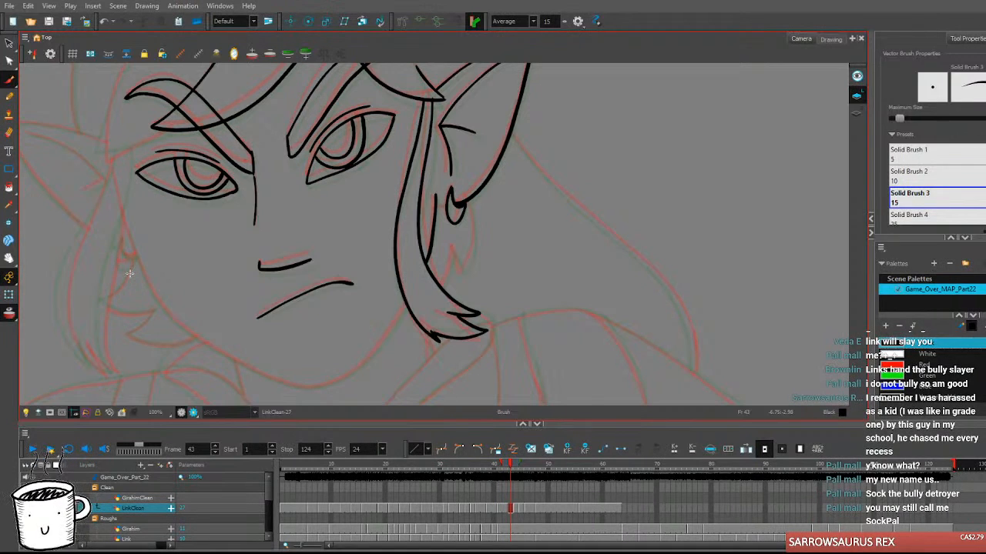
{"action": "mouse_move", "coordinate": [236, 265]}
{"action": "left_mouse_down"}
{"action": "mouse_move", "coordinate": [269, 303]}
{"action": "mouse_move", "coordinate": [272, 347]}
{"action": "mouse_move", "coordinate": [319, 323]}
{"action": "left_mouse_up"}
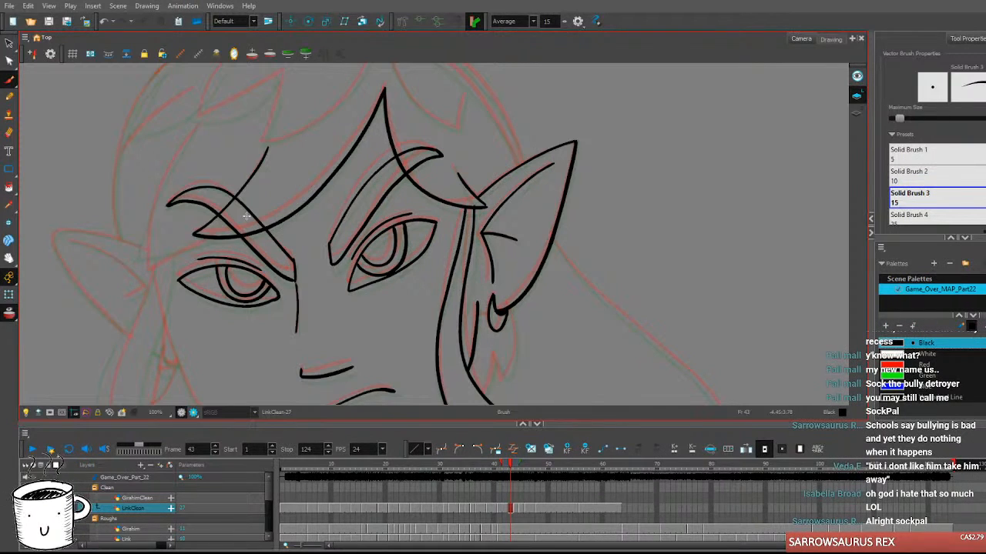
{"action": "mouse_move", "coordinate": [431, 321]}
{"action": "left_mouse_down"}
{"action": "mouse_move", "coordinate": [374, 209]}
{"action": "mouse_move", "coordinate": [340, 185]}
{"action": "left_mouse_up"}
{"action": "left_click_drag", "start_coordinate": [113, 165], "coordinate": [224, 271]}
{"action": "left_click_drag", "start_coordinate": [235, 118], "coordinate": [197, 192]}
{"action": "key", "text": "ctrl+z"}
{"action": "mouse_move", "coordinate": [236, 117]}
{"action": "left_mouse_down"}
{"action": "mouse_move", "coordinate": [206, 160]}
{"action": "mouse_move", "coordinate": [182, 255]}
{"action": "left_mouse_up"}
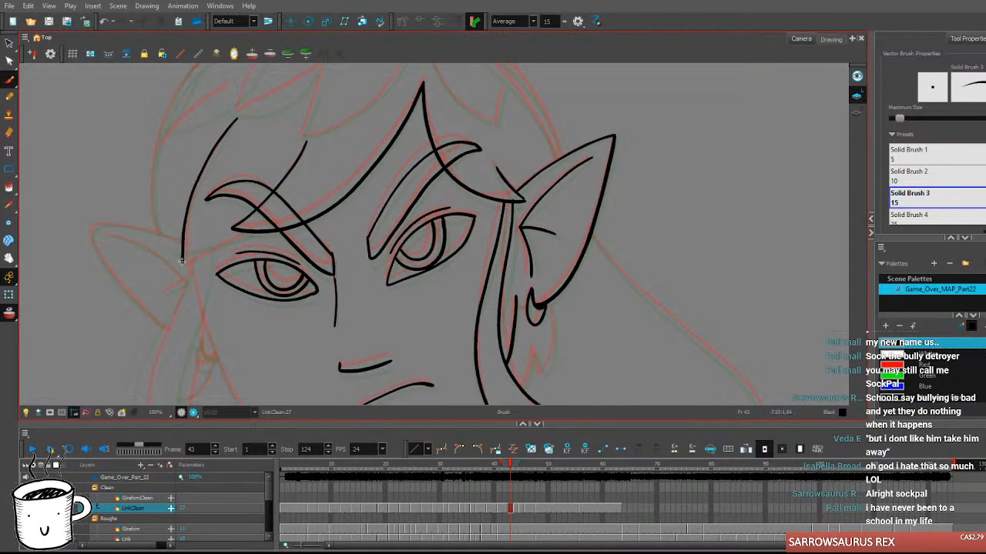
{"action": "key", "text": "ctrl+z"}
{"action": "mouse_move", "coordinate": [235, 123]}
{"action": "left_mouse_down"}
{"action": "mouse_move", "coordinate": [208, 162]}
{"action": "mouse_move", "coordinate": [179, 258]}
{"action": "mouse_move", "coordinate": [254, 231]}
{"action": "left_mouse_up"}
Compare the left-hand fringe and face of frame 43 with the neighbouring frames.
{"action": "key", "text": "comma"}
{"action": "key", "text": "period"}
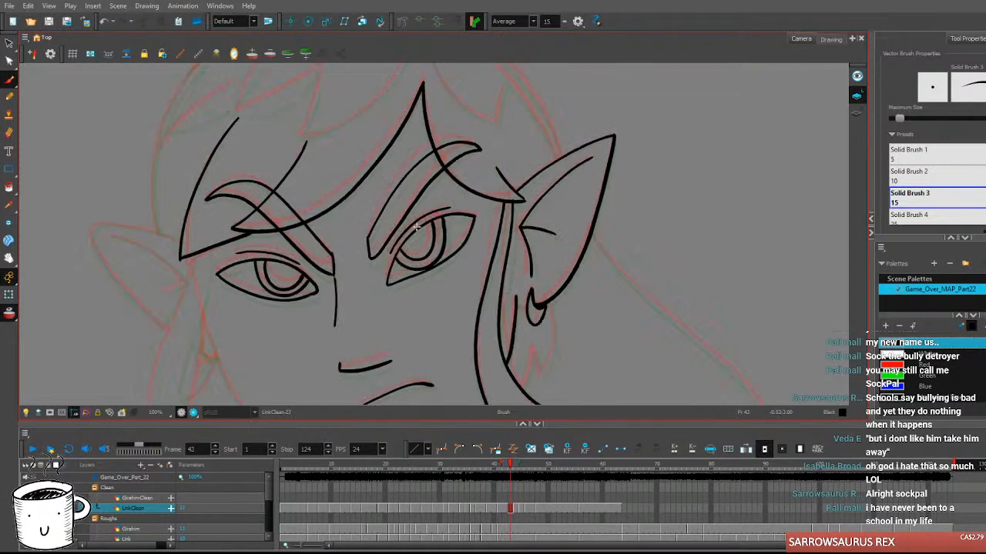
{"action": "key", "text": "period"}
{"action": "key", "text": "comma"}
{"action": "key", "text": "period"}
{"action": "key", "text": "comma"}
{"action": "mouse_move", "coordinate": [525, 325]}
{"action": "left_mouse_down"}
{"action": "mouse_move", "coordinate": [512, 229]}
{"action": "mouse_move", "coordinate": [523, 285]}
{"action": "mouse_move", "coordinate": [498, 278]}
{"action": "mouse_move", "coordinate": [565, 298]}
{"action": "left_mouse_up"}
{"action": "left_click_drag", "start_coordinate": [417, 299], "coordinate": [455, 299]}
{"action": "key", "text": "comma"}
{"action": "key", "text": "period"}
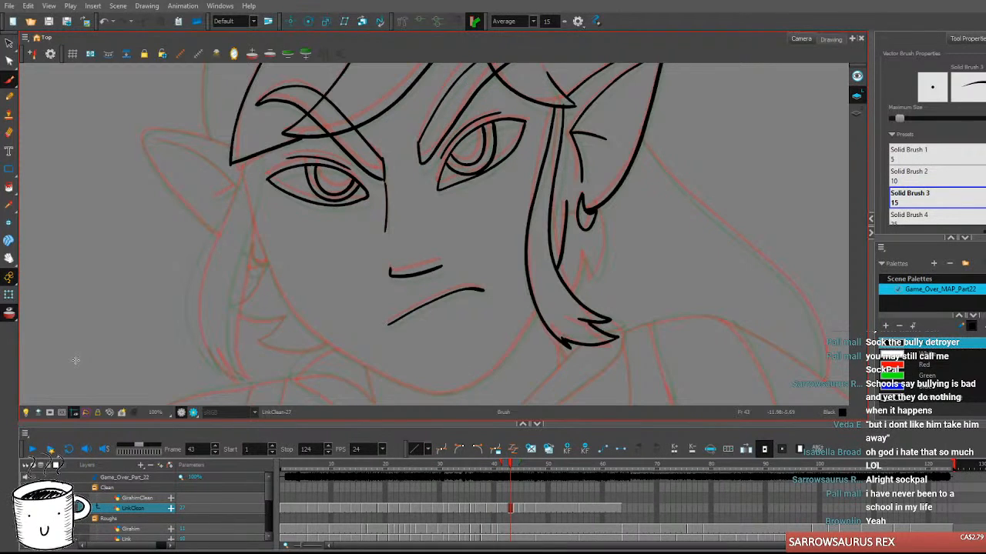
Ink the left-hand side lock with its inner edge, outer curve and pointed tips, and check it against the neighbouring frames.
{"action": "left_click_drag", "start_coordinate": [251, 155], "coordinate": [235, 277]}
{"action": "key", "text": "ctrl+z"}
{"action": "mouse_move", "coordinate": [253, 157]}
{"action": "left_mouse_down"}
{"action": "mouse_move", "coordinate": [233, 308]}
{"action": "mouse_move", "coordinate": [240, 378]}
{"action": "left_mouse_up"}
{"action": "key", "text": "ctrl+z"}
{"action": "mouse_move", "coordinate": [256, 156]}
{"action": "left_mouse_down"}
{"action": "mouse_move", "coordinate": [258, 191]}
{"action": "mouse_move", "coordinate": [231, 323]}
{"action": "mouse_move", "coordinate": [242, 378]}
{"action": "mouse_move", "coordinate": [235, 369]}
{"action": "mouse_move", "coordinate": [251, 386]}
{"action": "mouse_move", "coordinate": [233, 353]}
{"action": "mouse_move", "coordinate": [245, 381]}
{"action": "left_mouse_up"}
{"action": "mouse_move", "coordinate": [246, 158]}
{"action": "left_mouse_down"}
{"action": "mouse_move", "coordinate": [193, 313]}
{"action": "mouse_move", "coordinate": [223, 374]}
{"action": "left_mouse_up"}
{"action": "mouse_move", "coordinate": [197, 322]}
{"action": "left_mouse_down"}
{"action": "mouse_move", "coordinate": [215, 363]}
{"action": "mouse_move", "coordinate": [212, 354]}
{"action": "mouse_move", "coordinate": [241, 377]}
{"action": "left_mouse_up"}
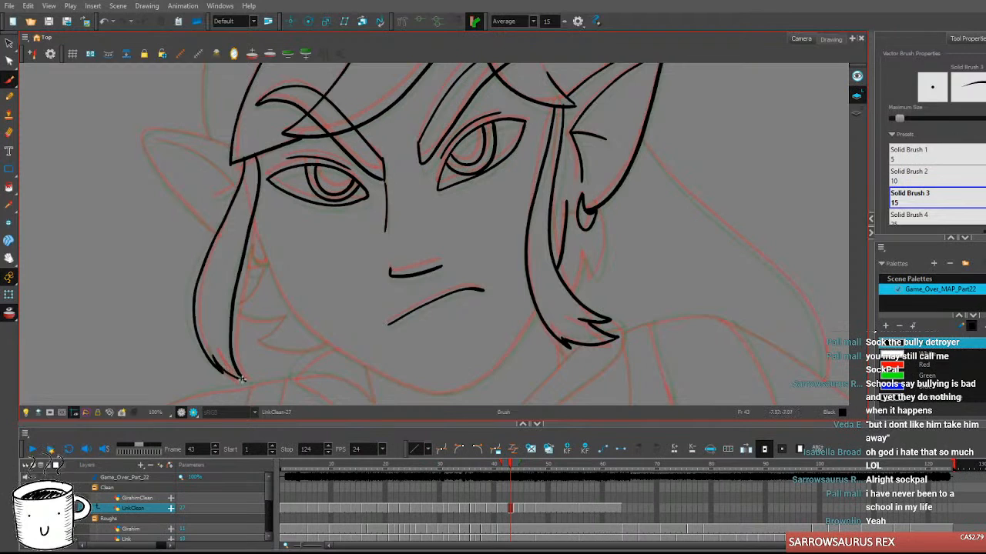
{"action": "key", "text": "comma"}
{"action": "key", "text": "period"}
{"action": "key", "text": "period"}
{"action": "key", "text": "comma"}
{"action": "key", "text": "comma"}
{"action": "key", "text": "period"}
Try to ink the left-hand cheek and jaw line from the side lock down to the chin.
{"action": "mouse_move", "coordinate": [543, 261]}
{"action": "left_mouse_down"}
{"action": "mouse_move", "coordinate": [398, 257]}
{"action": "mouse_move", "coordinate": [419, 248]}
{"action": "left_mouse_up"}
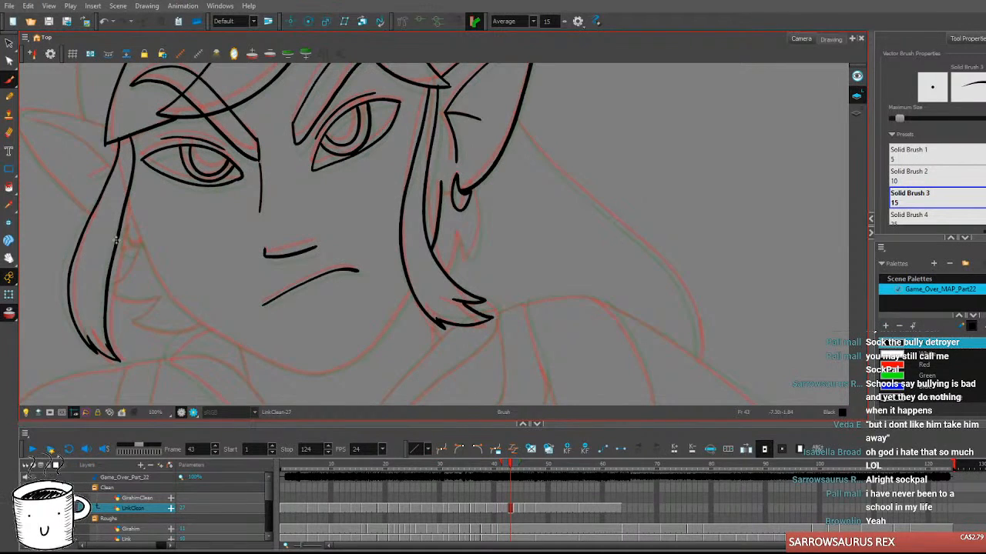
{"action": "left_click_drag", "start_coordinate": [412, 361], "coordinate": [434, 347]}
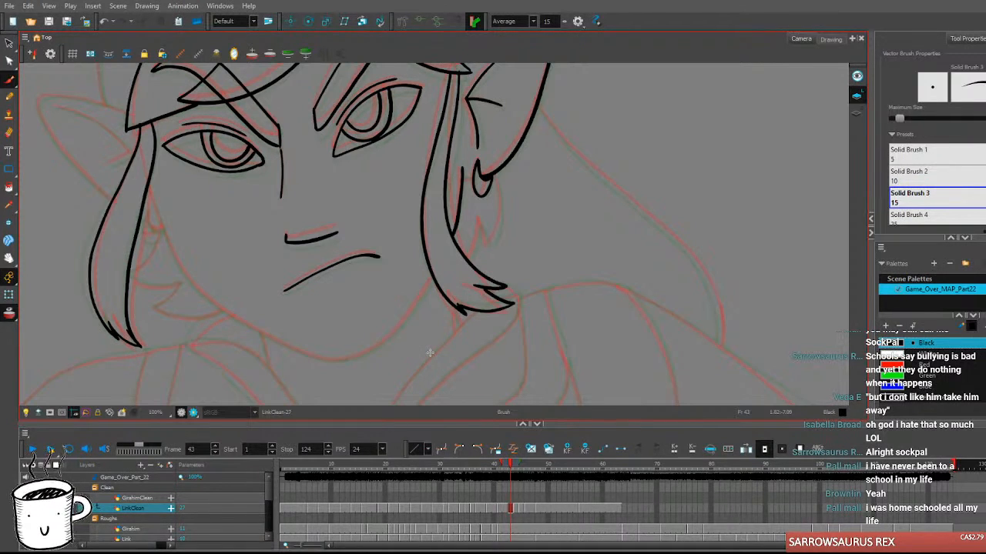
{"action": "left_click_drag", "start_coordinate": [149, 191], "coordinate": [169, 248]}
{"action": "key", "text": "ctrl+z"}
{"action": "mouse_move", "coordinate": [151, 193]}
{"action": "left_mouse_down"}
{"action": "mouse_move", "coordinate": [176, 260]}
{"action": "mouse_move", "coordinate": [210, 302]}
{"action": "mouse_move", "coordinate": [262, 337]}
{"action": "mouse_move", "coordinate": [343, 364]}
{"action": "left_mouse_up"}
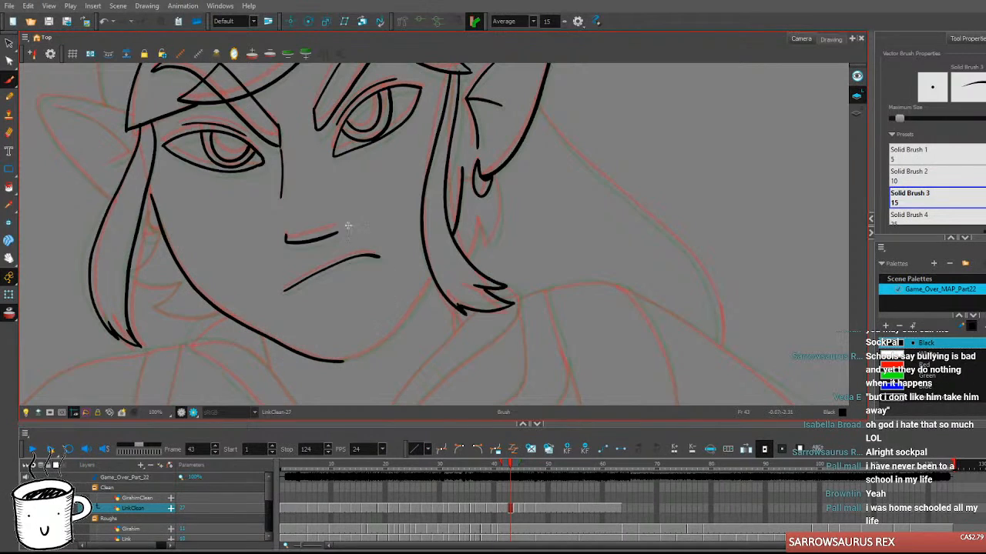
{"action": "key", "text": "ctrl+z"}
{"action": "mouse_move", "coordinate": [152, 199]}
{"action": "left_mouse_down"}
{"action": "mouse_move", "coordinate": [185, 269]}
{"action": "mouse_move", "coordinate": [217, 311]}
{"action": "mouse_move", "coordinate": [253, 333]}
{"action": "left_mouse_up"}
{"action": "key", "text": "ctrl+z"}
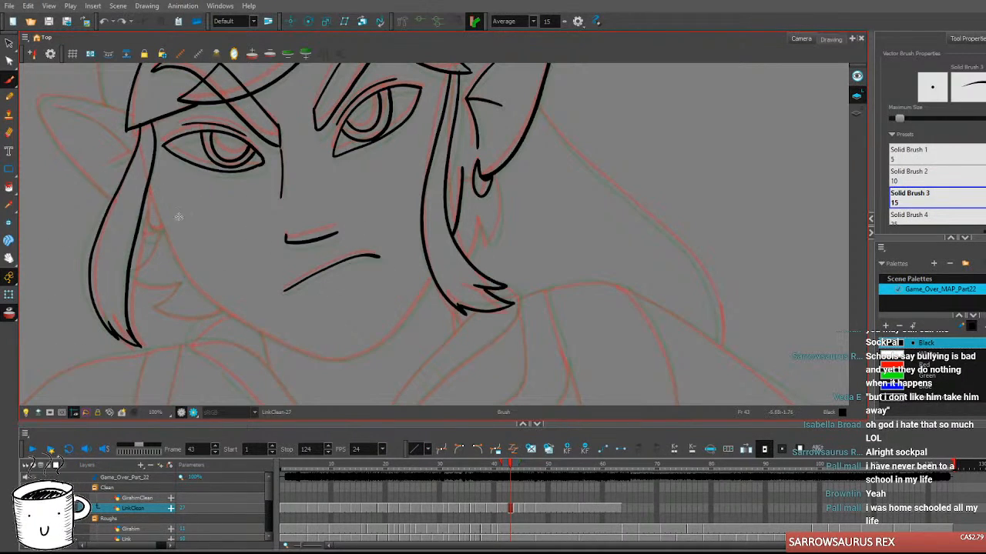
{"action": "mouse_move", "coordinate": [153, 200]}
{"action": "left_mouse_down"}
{"action": "mouse_move", "coordinate": [193, 288]}
{"action": "mouse_move", "coordinate": [247, 329]}
{"action": "mouse_move", "coordinate": [320, 355]}
{"action": "left_mouse_up"}
{"action": "key", "text": "ctrl+z"}
{"action": "mouse_move", "coordinate": [152, 200]}
{"action": "left_mouse_down"}
{"action": "mouse_move", "coordinate": [185, 273]}
{"action": "mouse_move", "coordinate": [231, 320]}
{"action": "mouse_move", "coordinate": [331, 359]}
{"action": "left_mouse_up"}
{"action": "key", "text": "ctrl+z"}
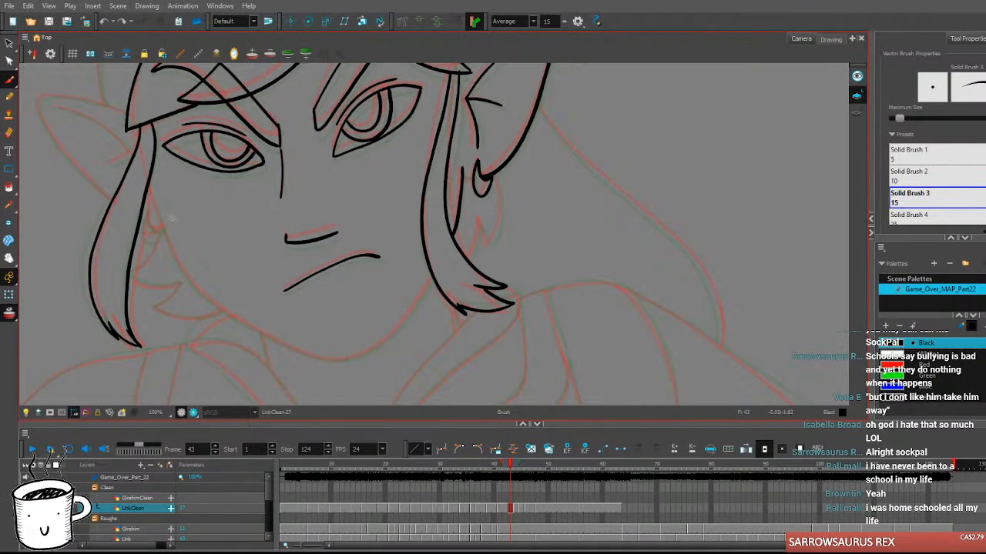
Ink the jaw line from the left-hand cheek around the chin and up to the right-hand side lock.
{"action": "mouse_move", "coordinate": [152, 198]}
{"action": "left_mouse_down"}
{"action": "mouse_move", "coordinate": [193, 285]}
{"action": "mouse_move", "coordinate": [290, 351]}
{"action": "left_mouse_up"}
{"action": "key", "text": "ctrl+z"}
{"action": "mouse_move", "coordinate": [153, 205]}
{"action": "left_mouse_down"}
{"action": "mouse_move", "coordinate": [195, 291]}
{"action": "mouse_move", "coordinate": [246, 328]}
{"action": "mouse_move", "coordinate": [325, 358]}
{"action": "mouse_move", "coordinate": [374, 344]}
{"action": "left_mouse_up"}
{"action": "key", "text": "ctrl+z"}
{"action": "mouse_move", "coordinate": [319, 357]}
{"action": "left_mouse_down"}
{"action": "mouse_move", "coordinate": [351, 359]}
{"action": "mouse_move", "coordinate": [400, 324]}
{"action": "mouse_move", "coordinate": [406, 294]}
{"action": "mouse_move", "coordinate": [358, 354]}
{"action": "mouse_move", "coordinate": [415, 307]}
{"action": "mouse_move", "coordinate": [328, 359]}
{"action": "mouse_move", "coordinate": [368, 353]}
{"action": "mouse_move", "coordinate": [411, 317]}
{"action": "mouse_move", "coordinate": [435, 278]}
{"action": "left_mouse_up"}
{"action": "key", "text": "ctrl+z"}
{"action": "key", "text": "ctrl+z"}
{"action": "key", "text": "ctrl+z"}
{"action": "mouse_move", "coordinate": [321, 357]}
{"action": "left_mouse_down"}
{"action": "mouse_move", "coordinate": [358, 354]}
{"action": "mouse_move", "coordinate": [399, 326]}
{"action": "mouse_move", "coordinate": [436, 276]}
{"action": "left_mouse_up"}
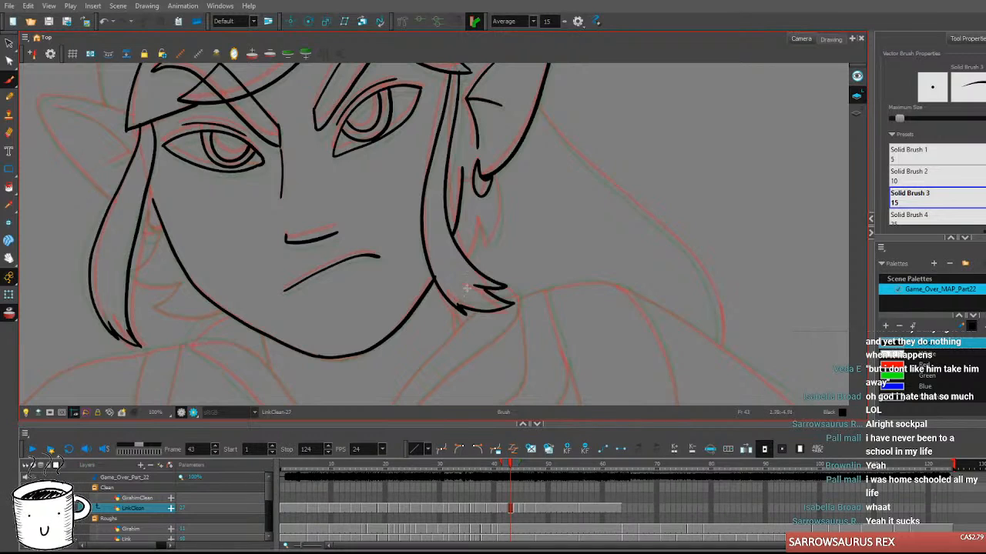
Redraw the right-hand half of the jaw line from the chin to the side lock and compare it with the previous frame.
{"action": "key", "text": "ctrl+z"}
{"action": "mouse_move", "coordinate": [316, 358]}
{"action": "left_mouse_down"}
{"action": "mouse_move", "coordinate": [384, 343]}
{"action": "mouse_move", "coordinate": [387, 332]}
{"action": "mouse_move", "coordinate": [315, 353]}
{"action": "mouse_move", "coordinate": [358, 353]}
{"action": "mouse_move", "coordinate": [416, 291]}
{"action": "mouse_move", "coordinate": [312, 356]}
{"action": "mouse_move", "coordinate": [363, 351]}
{"action": "mouse_move", "coordinate": [398, 325]}
{"action": "mouse_move", "coordinate": [432, 264]}
{"action": "mouse_move", "coordinate": [314, 357]}
{"action": "mouse_move", "coordinate": [363, 353]}
{"action": "mouse_move", "coordinate": [400, 328]}
{"action": "mouse_move", "coordinate": [433, 280]}
{"action": "mouse_move", "coordinate": [315, 358]}
{"action": "mouse_move", "coordinate": [368, 350]}
{"action": "mouse_move", "coordinate": [524, 257]}
{"action": "mouse_move", "coordinate": [510, 282]}
{"action": "left_mouse_up"}
{"action": "key", "text": "ctrl+z"}
{"action": "key", "text": "ctrl+z"}
{"action": "key", "text": "ctrl+z"}
{"action": "key", "text": "ctrl+z"}
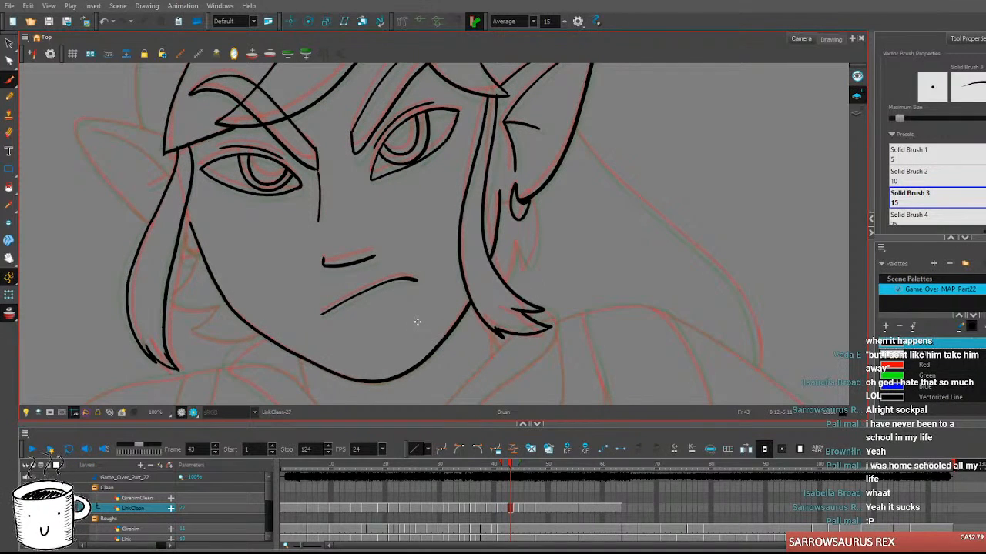
{"action": "key", "text": "comma"}
{"action": "key", "text": "period"}
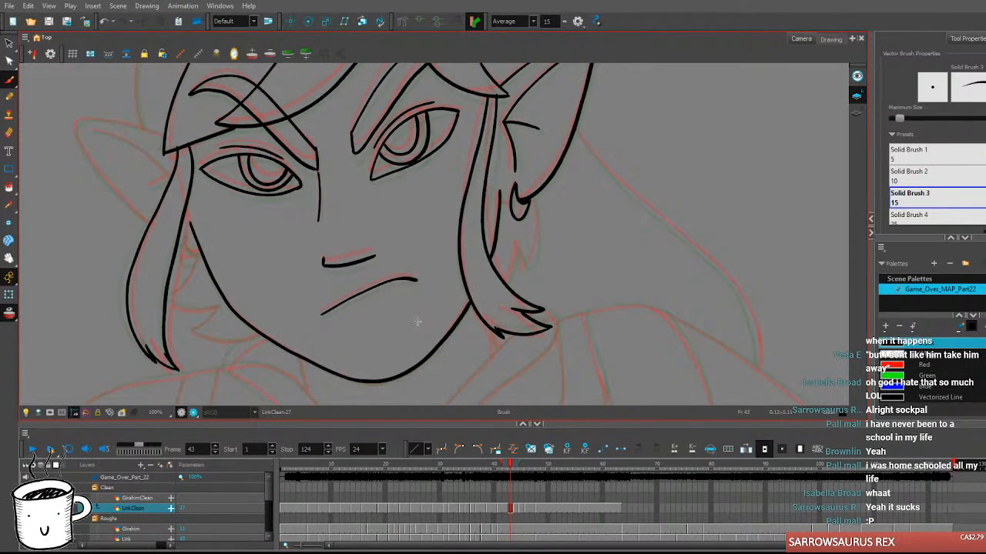
Ink the pointed hair tuft hanging behind the right-hand earring, with its outer curve and split tips.
{"action": "left_click_drag", "start_coordinate": [488, 279], "coordinate": [431, 292]}
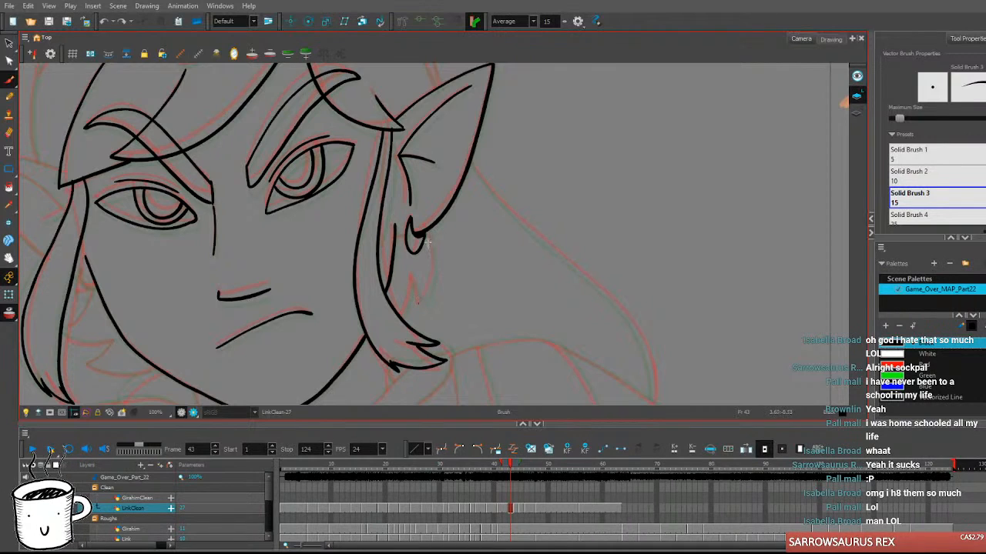
{"action": "left_click_drag", "start_coordinate": [431, 243], "coordinate": [420, 305]}
{"action": "key", "text": "ctrl+z"}
{"action": "left_click_drag", "start_coordinate": [428, 232], "coordinate": [420, 305]}
{"action": "key", "text": "ctrl+z"}
{"action": "mouse_move", "coordinate": [427, 231]}
{"action": "left_mouse_down"}
{"action": "mouse_move", "coordinate": [422, 304]}
{"action": "mouse_move", "coordinate": [411, 279]}
{"action": "mouse_move", "coordinate": [400, 316]}
{"action": "left_mouse_up"}
{"action": "key", "text": "ctrl+z"}
{"action": "mouse_move", "coordinate": [411, 279]}
{"action": "left_mouse_down"}
{"action": "mouse_move", "coordinate": [401, 316]}
{"action": "mouse_move", "coordinate": [412, 281]}
{"action": "left_mouse_up"}
{"action": "key", "text": "ctrl+z"}
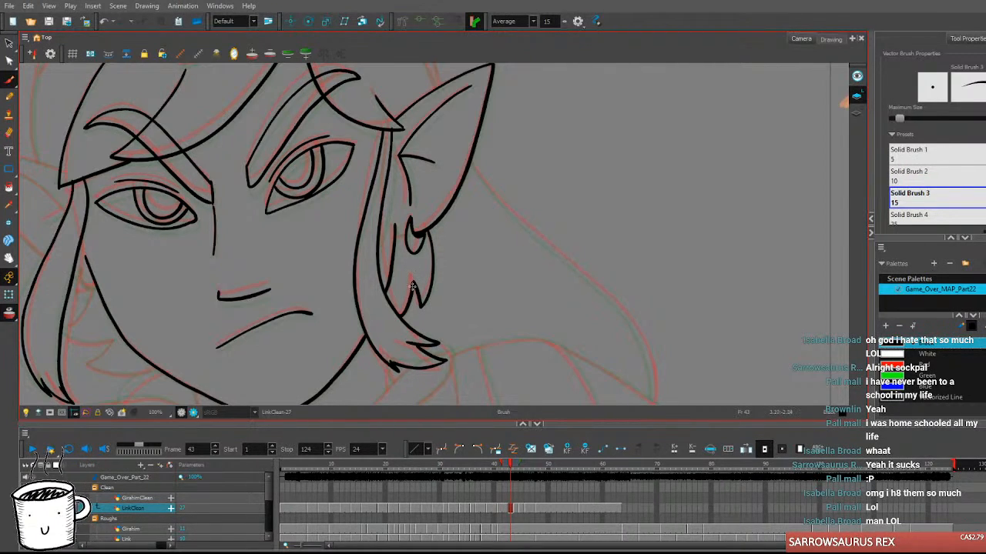
Ink the short line joining the strand to the right-hand earring and check the tuft against the previous frame.
{"action": "key", "text": "comma"}
{"action": "key", "text": "period"}
{"action": "left_click_drag", "start_coordinate": [395, 233], "coordinate": [404, 235]}
{"action": "key", "text": "comma"}
{"action": "key", "text": "period"}
{"action": "key", "text": "comma"}
{"action": "key", "text": "period"}
Try to ink the left-hand earring beside the cheek and compare it with the neighbouring frames.
{"action": "left_click_drag", "start_coordinate": [308, 270], "coordinate": [471, 228]}
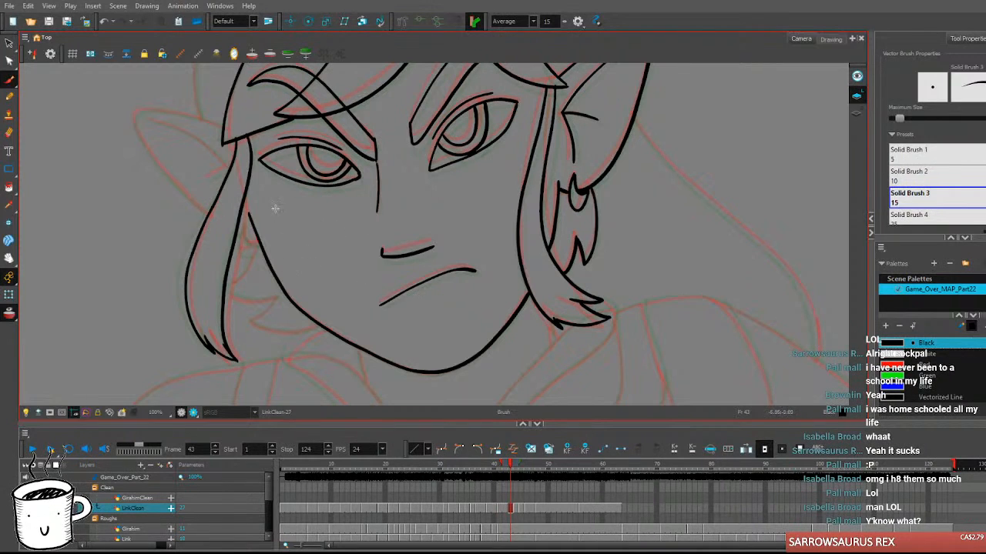
{"action": "mouse_move", "coordinate": [311, 214]}
{"action": "left_mouse_down"}
{"action": "mouse_move", "coordinate": [302, 241]}
{"action": "mouse_move", "coordinate": [332, 274]}
{"action": "mouse_move", "coordinate": [309, 258]}
{"action": "left_mouse_up"}
{"action": "key", "text": "ctrl+z"}
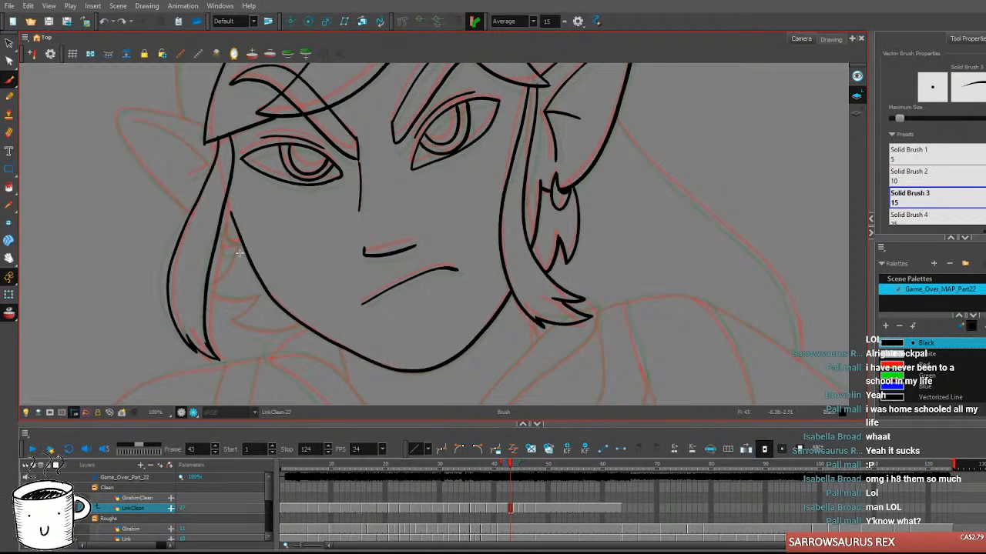
{"action": "left_click_drag", "start_coordinate": [254, 222], "coordinate": [253, 243]}
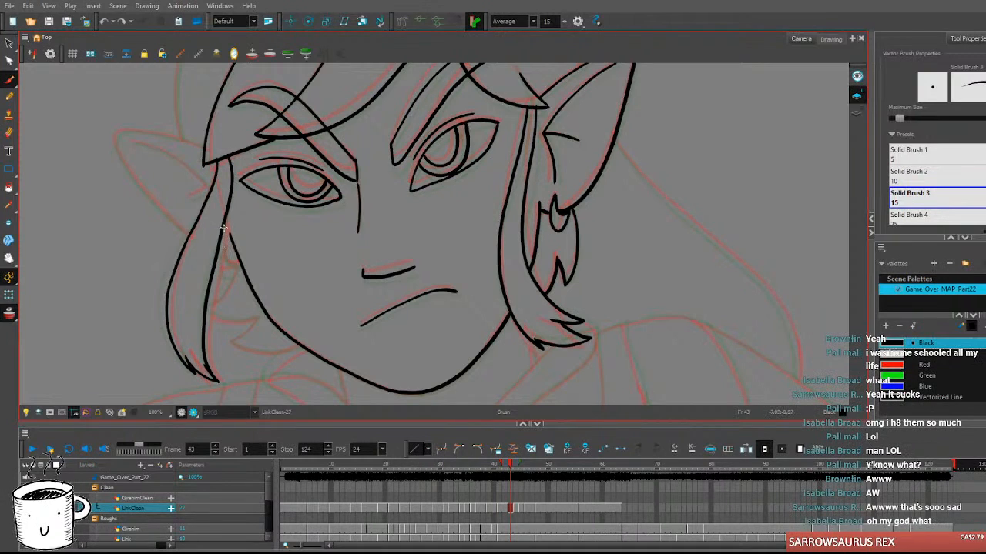
{"action": "left_click_drag", "start_coordinate": [225, 243], "coordinate": [240, 262]}
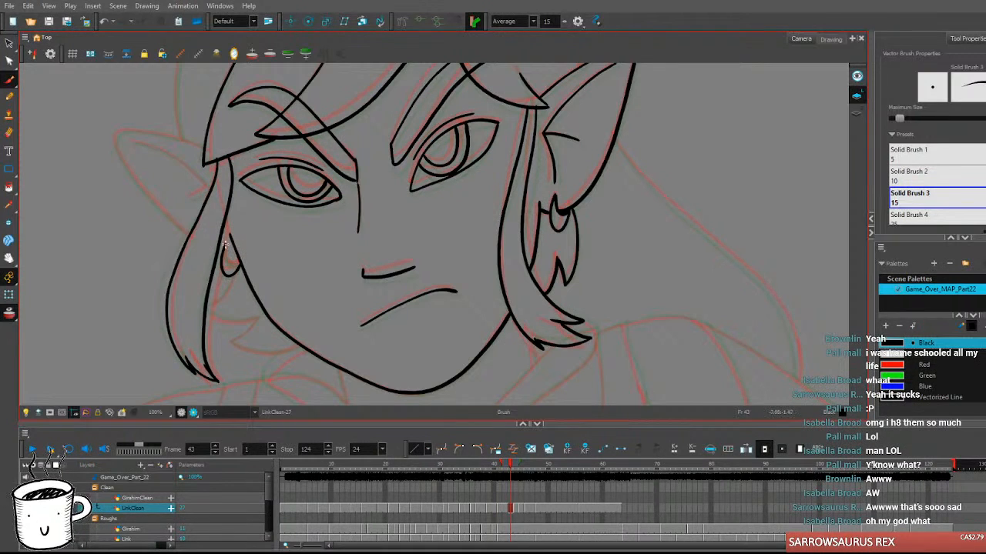
{"action": "key", "text": "comma"}
{"action": "key", "text": "period"}
{"action": "key", "text": "period"}
{"action": "key", "text": "comma"}
{"action": "key", "text": "comma"}
{"action": "key", "text": "period"}
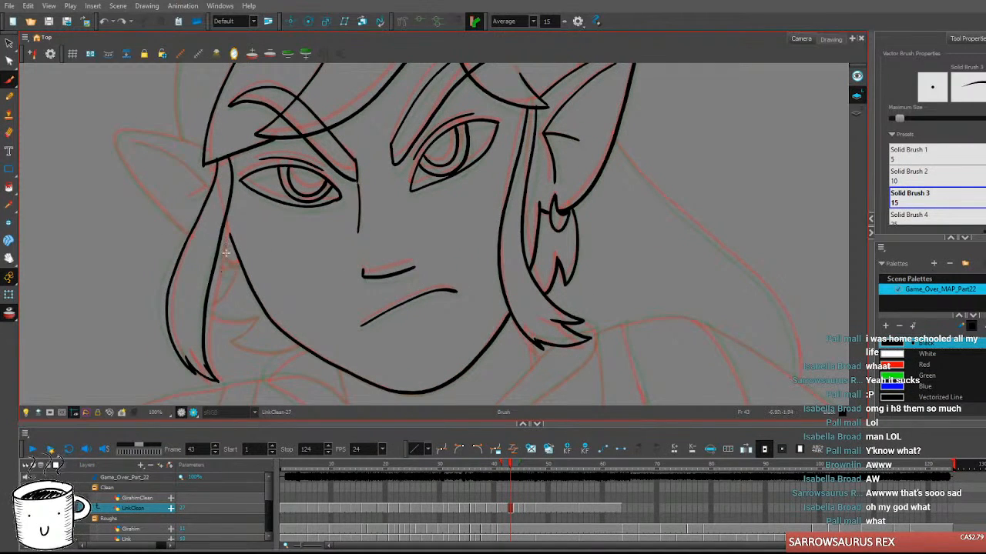
Ink the left-hand earring between the side lock and the cheek, and check it against the neighbouring frames.
{"action": "mouse_move", "coordinate": [221, 254]}
{"action": "left_mouse_down"}
{"action": "mouse_move", "coordinate": [225, 279]}
{"action": "mouse_move", "coordinate": [234, 264]}
{"action": "left_mouse_up"}
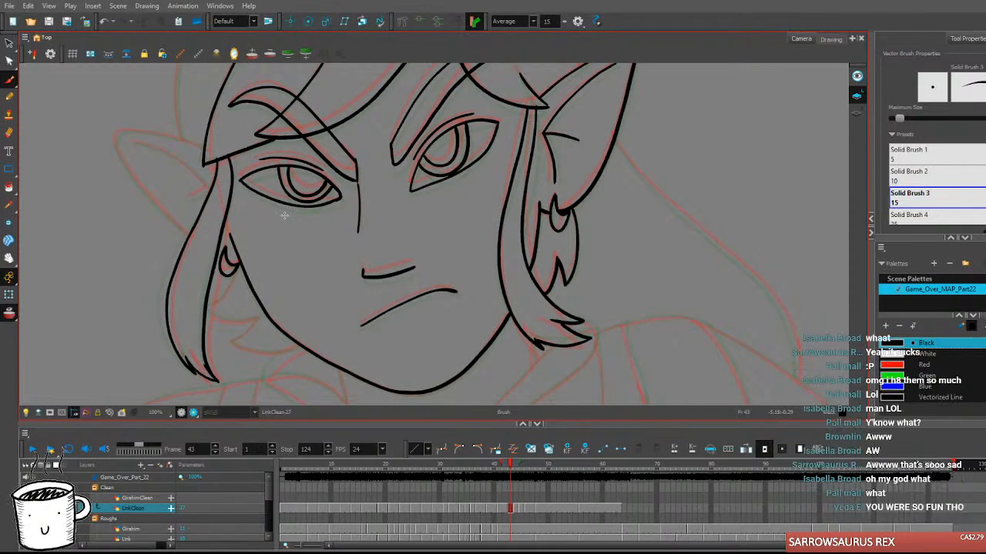
{"action": "key", "text": "period"}
{"action": "key", "text": "comma"}
{"action": "key", "text": "comma"}
{"action": "key", "text": "period"}
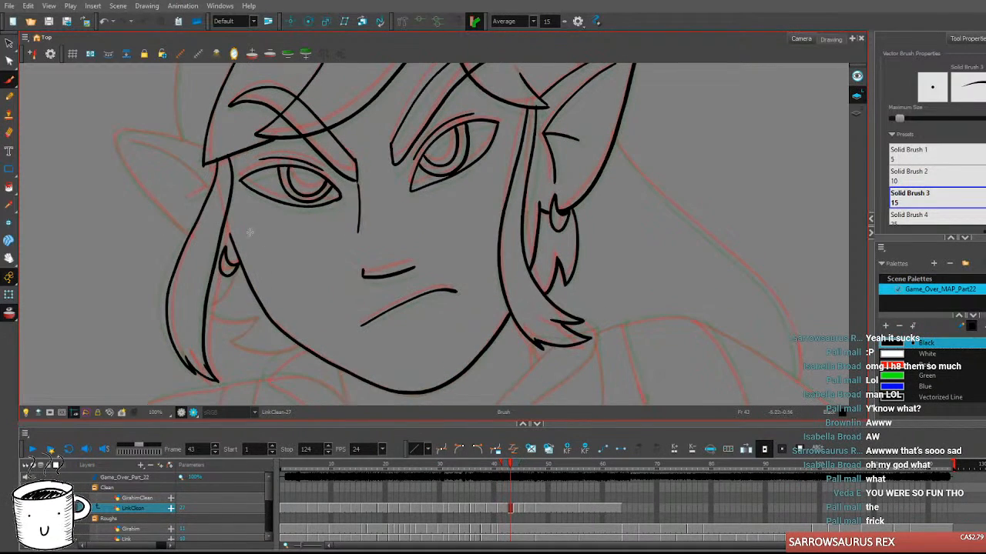
Try a different inner curve for the left-hand earring and compare it with the neighbouring frames.
{"action": "key", "text": "ctrl+z"}
{"action": "mouse_move", "coordinate": [221, 253]}
{"action": "left_mouse_down"}
{"action": "mouse_move", "coordinate": [223, 279]}
{"action": "mouse_move", "coordinate": [238, 260]}
{"action": "left_mouse_up"}
{"action": "key", "text": "comma"}
{"action": "key", "text": "period"}
{"action": "key", "text": "period"}
{"action": "key", "text": "comma"}
{"action": "key", "text": "comma"}
{"action": "key", "text": "period"}
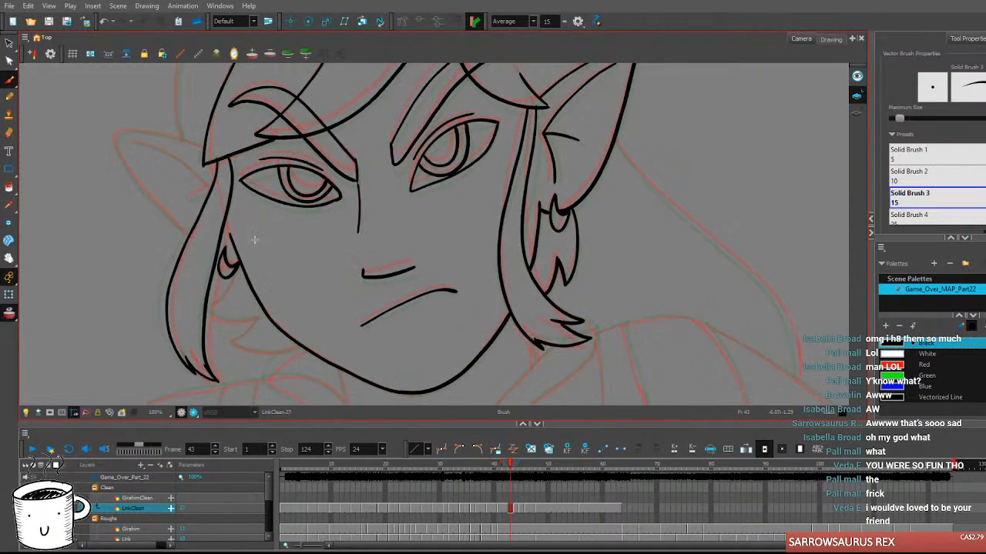
Replace the inner curve of the left-hand earring with a new stroke and check it against the next frame.
{"action": "key", "text": "ctrl+z"}
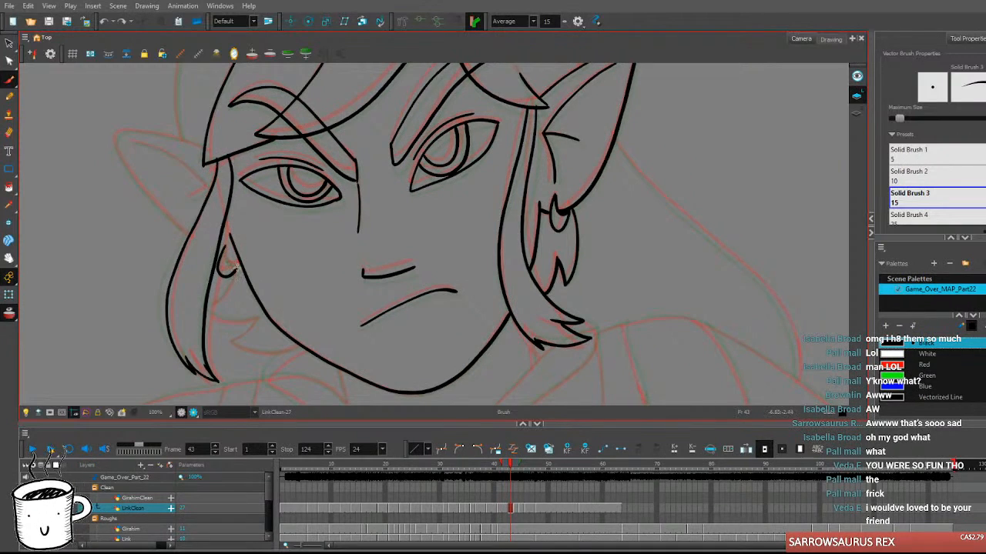
{"action": "mouse_move", "coordinate": [228, 248]}
{"action": "left_mouse_down"}
{"action": "mouse_move", "coordinate": [225, 268]}
{"action": "mouse_move", "coordinate": [240, 260]}
{"action": "left_mouse_up"}
{"action": "key", "text": "period"}
{"action": "key", "text": "period"}
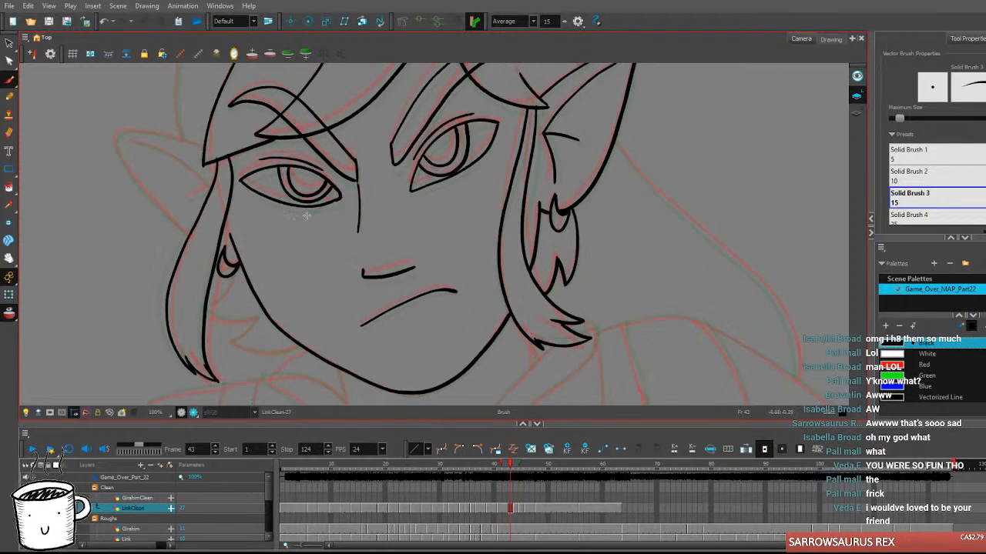
{"action": "key", "text": "comma"}
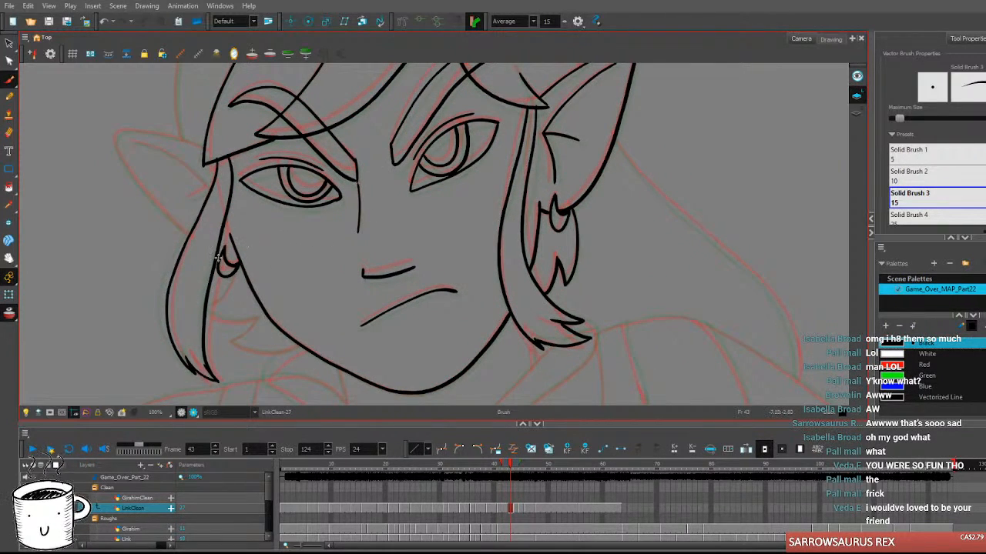
Ink the left-hand ear's outline, with the lower edge running to the side lock and the upper edge to the fringe.
{"action": "left_click_drag", "start_coordinate": [220, 163], "coordinate": [246, 187]}
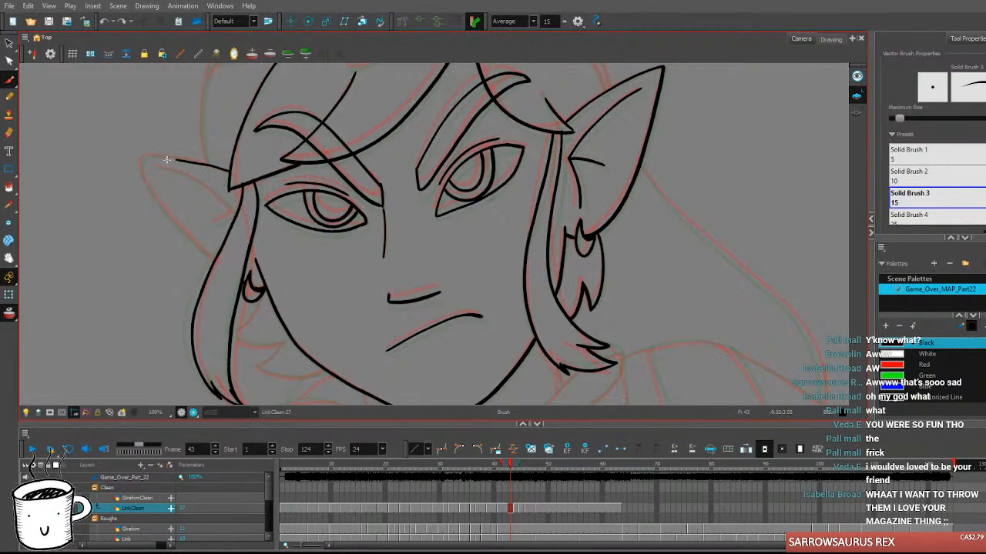
{"action": "mouse_move", "coordinate": [153, 156]}
{"action": "left_mouse_down"}
{"action": "mouse_move", "coordinate": [156, 202]}
{"action": "mouse_move", "coordinate": [214, 260]}
{"action": "left_mouse_up"}
{"action": "key", "text": "ctrl+z"}
{"action": "mouse_move", "coordinate": [154, 157]}
{"action": "left_mouse_down"}
{"action": "mouse_move", "coordinate": [140, 165]}
{"action": "mouse_move", "coordinate": [189, 240]}
{"action": "mouse_move", "coordinate": [218, 263]}
{"action": "left_mouse_up"}
{"action": "left_click_drag", "start_coordinate": [154, 156], "coordinate": [224, 170]}
{"action": "key", "text": "ctrl+z"}
{"action": "left_click_drag", "start_coordinate": [154, 156], "coordinate": [223, 171]}
Ink the inner fold lines of the left-hand ear and compare the ear with the neighbouring frames.
{"action": "scroll", "coordinate": [342, 292], "scroll_direction": "up", "scroll_amount": 1}
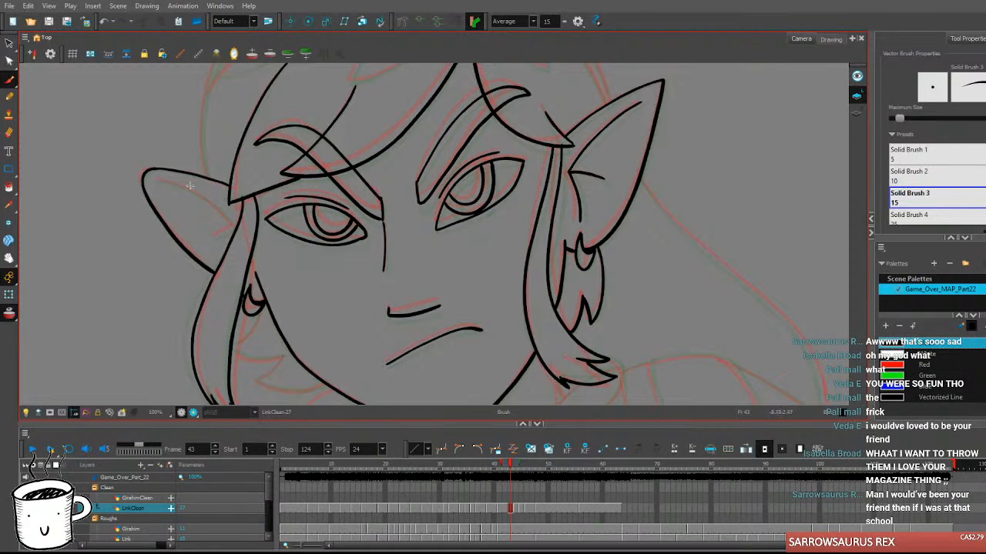
{"action": "mouse_move", "coordinate": [158, 180]}
{"action": "left_mouse_down"}
{"action": "mouse_move", "coordinate": [206, 199]}
{"action": "mouse_move", "coordinate": [233, 224]}
{"action": "left_mouse_up"}
{"action": "key", "text": "ctrl+z"}
{"action": "mouse_move", "coordinate": [157, 180]}
{"action": "left_mouse_down"}
{"action": "mouse_move", "coordinate": [199, 192]}
{"action": "mouse_move", "coordinate": [232, 230]}
{"action": "left_mouse_up"}
{"action": "key", "text": "ctrl+z"}
{"action": "mouse_move", "coordinate": [156, 179]}
{"action": "left_mouse_down"}
{"action": "mouse_move", "coordinate": [233, 221]}
{"action": "mouse_move", "coordinate": [212, 238]}
{"action": "left_mouse_up"}
{"action": "key", "text": "ctrl+z"}
{"action": "mouse_move", "coordinate": [360, 203]}
{"action": "left_mouse_down"}
{"action": "mouse_move", "coordinate": [373, 227]}
{"action": "mouse_move", "coordinate": [347, 247]}
{"action": "left_mouse_up"}
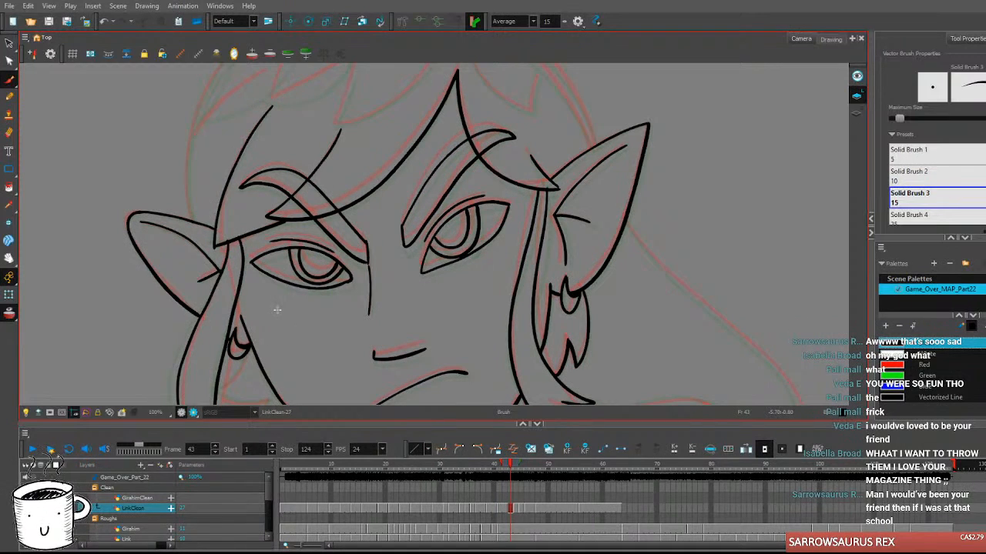
{"action": "key", "text": "comma"}
{"action": "key", "text": "period"}
{"action": "key", "text": "period"}
{"action": "key", "text": "comma"}
{"action": "key", "text": "comma"}
{"action": "key", "text": "period"}
Ink the pointed hair tufts below the left-hand earring, ending at the jaw, and check them against the neighbouring frames.
{"action": "left_click_drag", "start_coordinate": [367, 341], "coordinate": [362, 231]}
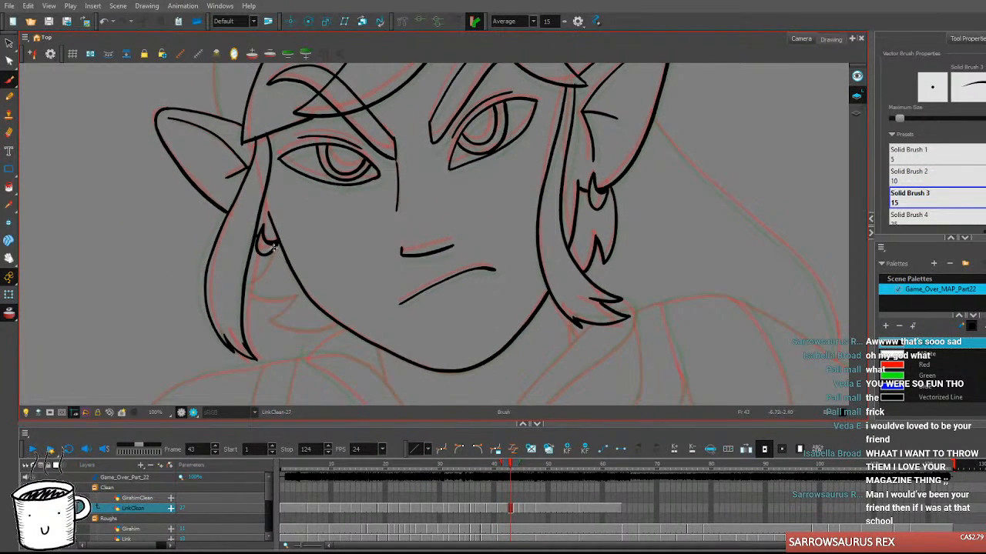
{"action": "left_click_drag", "start_coordinate": [254, 284], "coordinate": [246, 286]}
{"action": "key", "text": "ctrl+z"}
{"action": "mouse_move", "coordinate": [275, 247]}
{"action": "left_mouse_down"}
{"action": "mouse_move", "coordinate": [250, 284]}
{"action": "mouse_move", "coordinate": [273, 298]}
{"action": "mouse_move", "coordinate": [304, 290]}
{"action": "mouse_move", "coordinate": [268, 317]}
{"action": "left_mouse_up"}
{"action": "key", "text": "ctrl+z"}
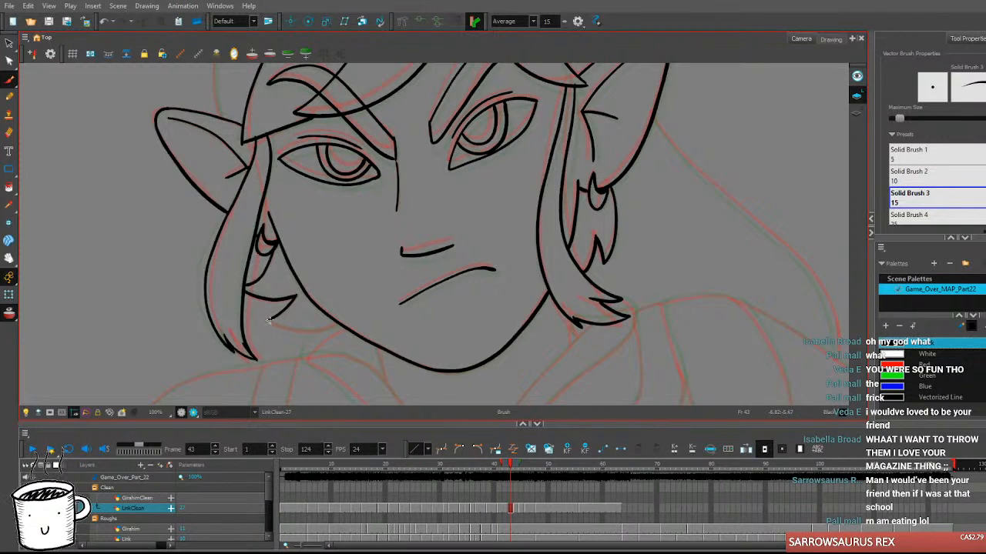
{"action": "mouse_move", "coordinate": [270, 318]}
{"action": "left_mouse_down"}
{"action": "mouse_move", "coordinate": [278, 329]}
{"action": "mouse_move", "coordinate": [335, 325]}
{"action": "left_mouse_up"}
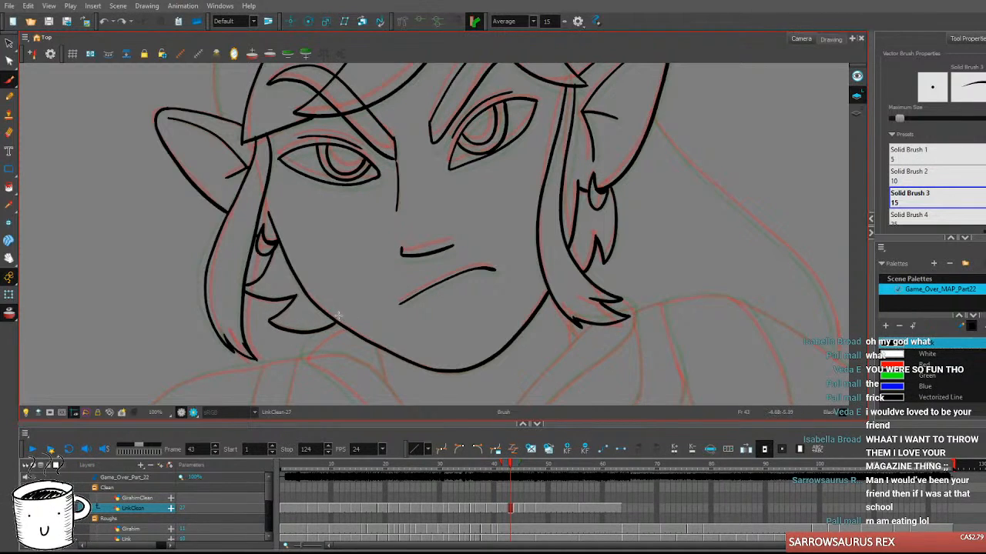
{"action": "key", "text": "comma"}
{"action": "key", "text": "period"}
{"action": "key", "text": "period"}
{"action": "key", "text": "comma"}
{"action": "key", "text": "comma"}
{"action": "key", "text": "period"}
Ink the zigzag upper hair edge from the crown's left-hand side to the central peak, and compare it with the neighbouring frames.
{"action": "scroll", "coordinate": [513, 293], "scroll_direction": "up", "scroll_amount": 6}
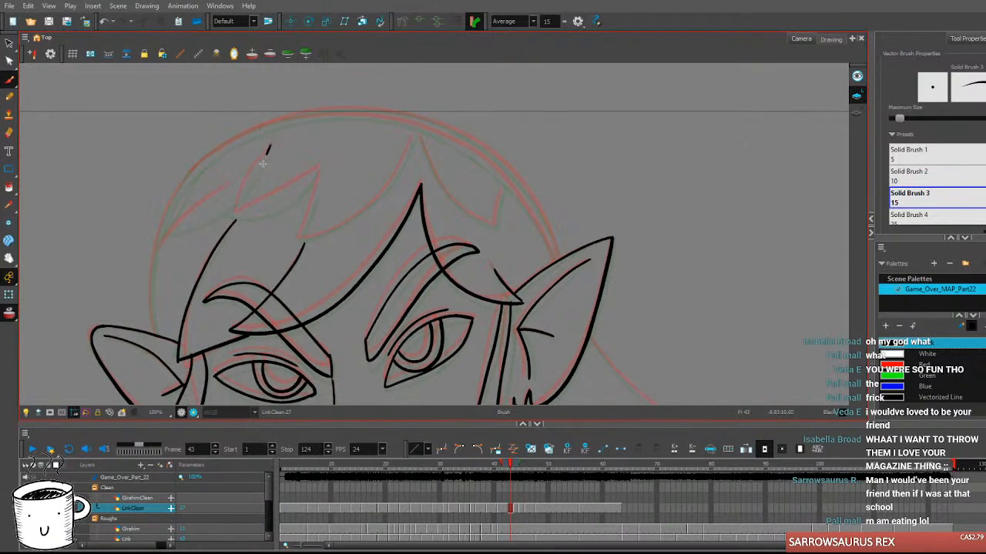
{"action": "left_click_drag", "start_coordinate": [271, 145], "coordinate": [244, 189]}
{"action": "key", "text": "ctrl+z"}
{"action": "key", "text": "period"}
{"action": "key", "text": "comma"}
{"action": "mouse_move", "coordinate": [271, 146]}
{"action": "left_mouse_down"}
{"action": "mouse_move", "coordinate": [225, 206]}
{"action": "mouse_move", "coordinate": [252, 214]}
{"action": "mouse_move", "coordinate": [308, 180]}
{"action": "mouse_move", "coordinate": [298, 241]}
{"action": "mouse_move", "coordinate": [380, 197]}
{"action": "mouse_move", "coordinate": [416, 137]}
{"action": "left_mouse_up"}
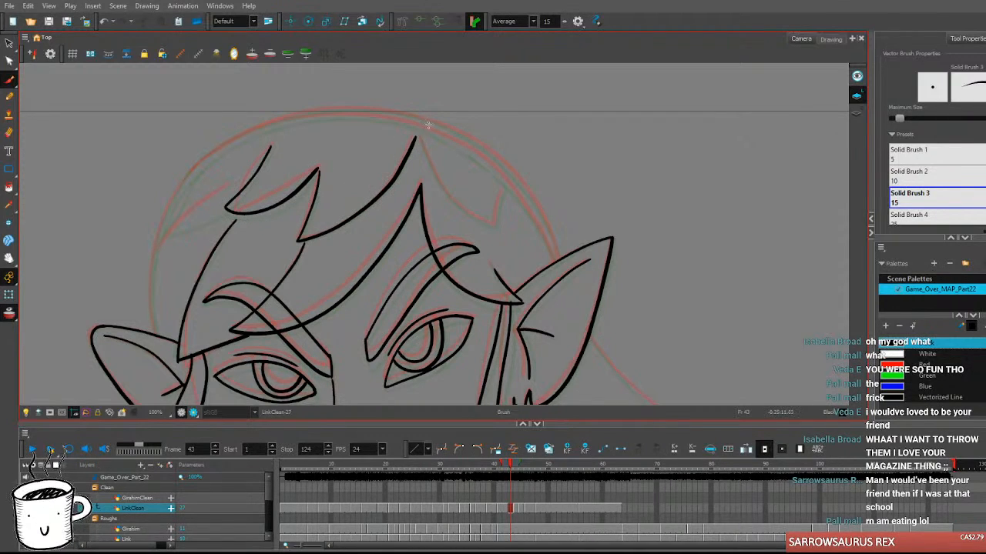
{"action": "key", "text": "comma"}
{"action": "key", "text": "period"}
{"action": "key", "text": "period"}
{"action": "key", "text": "comma"}
{"action": "key", "text": "comma"}
{"action": "key", "text": "period"}
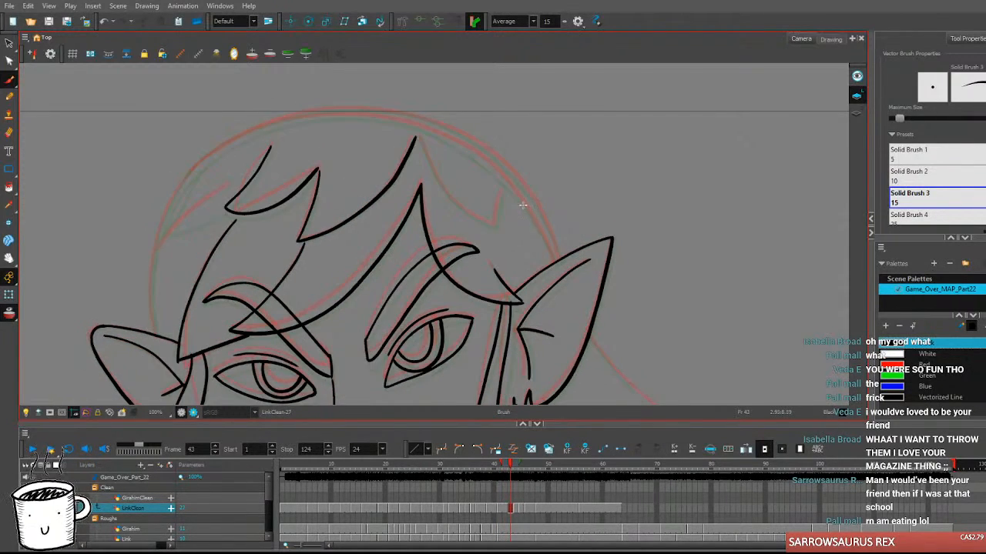
Ink the upper hair edge from the central peak down to its upturned right-hand tip, and compare it with the neighbouring frames.
{"action": "left_click_drag", "start_coordinate": [522, 206], "coordinate": [439, 223]}
{"action": "mouse_move", "coordinate": [332, 154]}
{"action": "left_mouse_down"}
{"action": "mouse_move", "coordinate": [351, 193]}
{"action": "mouse_move", "coordinate": [411, 244]}
{"action": "mouse_move", "coordinate": [416, 207]}
{"action": "left_mouse_up"}
{"action": "key", "text": "comma"}
{"action": "key", "text": "period"}
{"action": "key", "text": "period"}
{"action": "key", "text": "comma"}
{"action": "key", "text": "comma"}
{"action": "key", "text": "period"}
{"action": "mouse_move", "coordinate": [524, 363]}
{"action": "left_mouse_down"}
{"action": "mouse_move", "coordinate": [636, 317]}
{"action": "mouse_move", "coordinate": [634, 339]}
{"action": "left_mouse_up"}
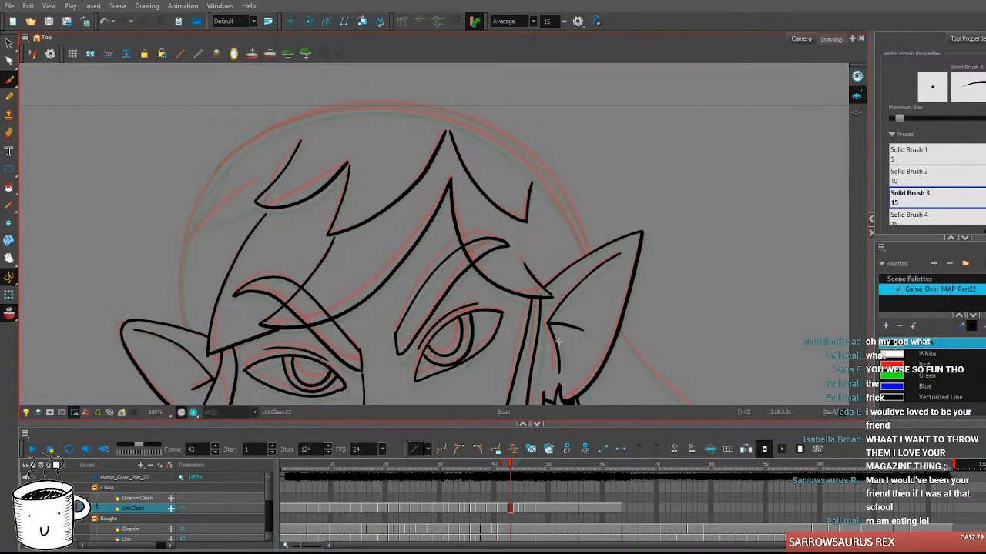
{"action": "key", "text": "comma"}
{"action": "key", "text": "period"}
{"action": "key", "text": "comma"}
{"action": "key", "text": "period"}
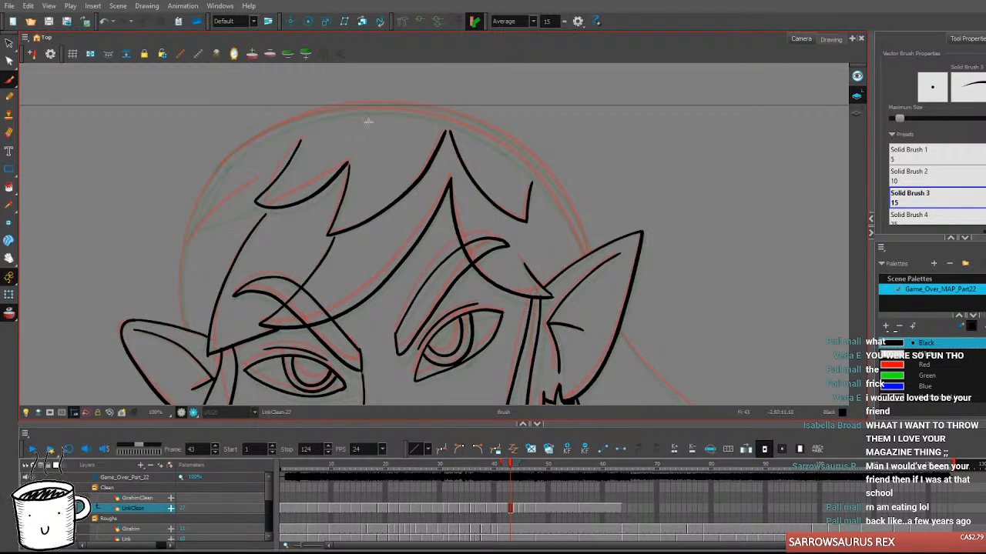
Ink the leftmost pointed section of the upper hair edge and check it against the next frame.
{"action": "mouse_move", "coordinate": [225, 164]}
{"action": "left_mouse_down"}
{"action": "mouse_move", "coordinate": [191, 235]}
{"action": "mouse_move", "coordinate": [254, 202]}
{"action": "left_mouse_up"}
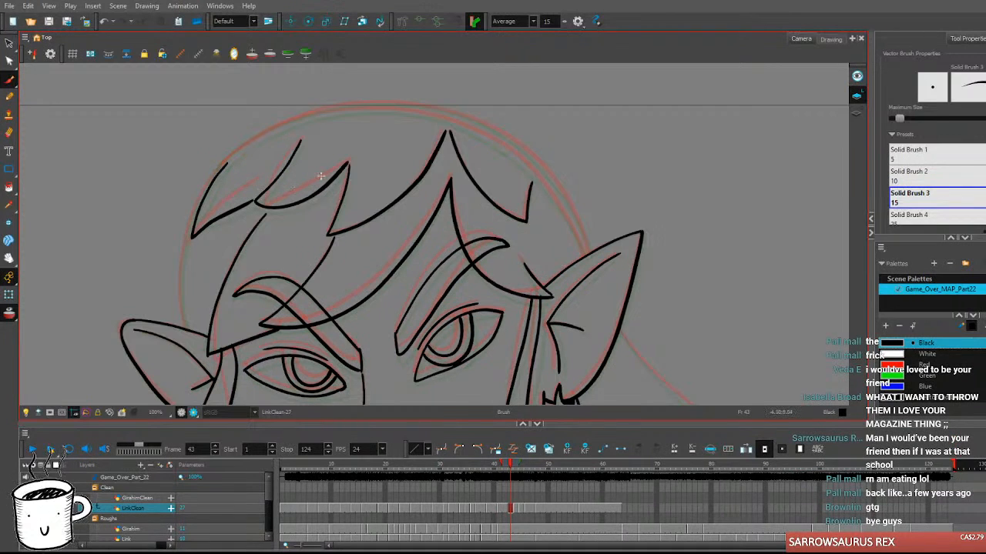
{"action": "key", "text": "period"}
{"action": "key", "text": "comma"}
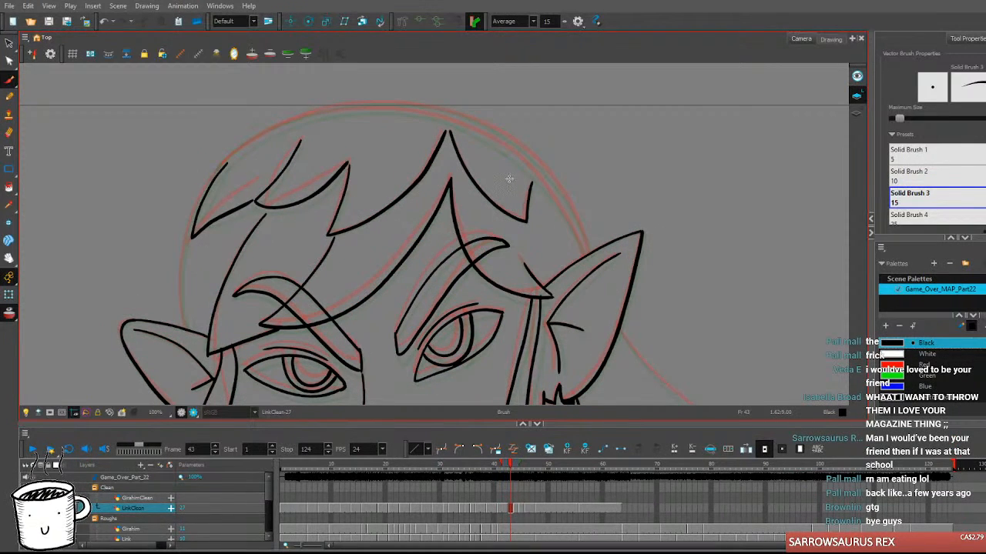
Ink the left-hand outline of the head from the ear up to the leftmost hair section.
{"action": "mouse_move", "coordinate": [188, 331]}
{"action": "left_mouse_down"}
{"action": "mouse_move", "coordinate": [184, 260]}
{"action": "mouse_move", "coordinate": [199, 271]}
{"action": "left_mouse_up"}
{"action": "mouse_move", "coordinate": [185, 328]}
{"action": "left_mouse_down"}
{"action": "mouse_move", "coordinate": [191, 223]}
{"action": "mouse_move", "coordinate": [180, 280]}
{"action": "mouse_move", "coordinate": [193, 210]}
{"action": "mouse_move", "coordinate": [247, 136]}
{"action": "mouse_move", "coordinate": [278, 134]}
{"action": "mouse_move", "coordinate": [225, 164]}
{"action": "mouse_move", "coordinate": [321, 113]}
{"action": "mouse_move", "coordinate": [459, 114]}
{"action": "left_mouse_up"}
{"action": "key", "text": "ctrl+z"}
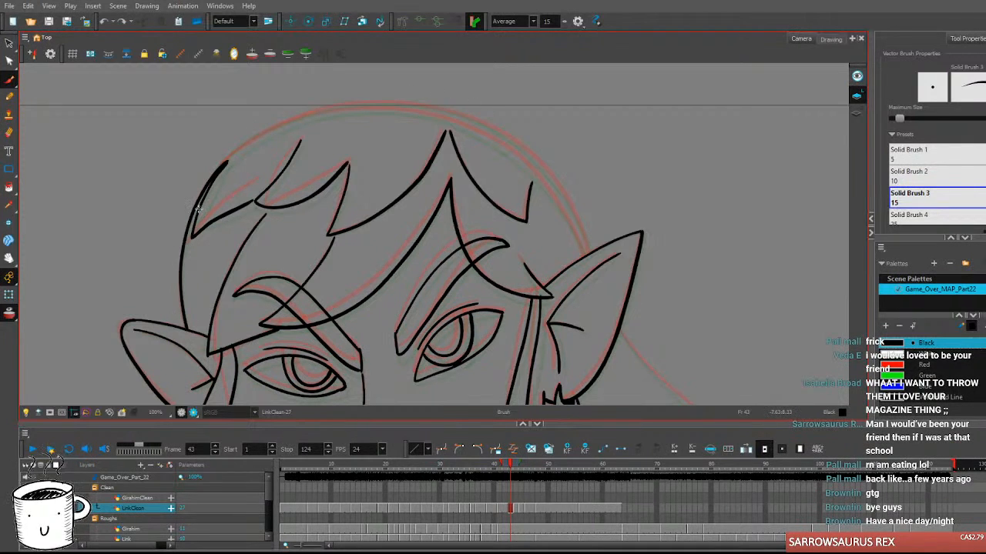
Try to ink the outer crown line in one sweep from the leftmost hair section toward the right-hand ear.
{"action": "scroll", "coordinate": [544, 214], "scroll_direction": "right", "scroll_amount": 5}
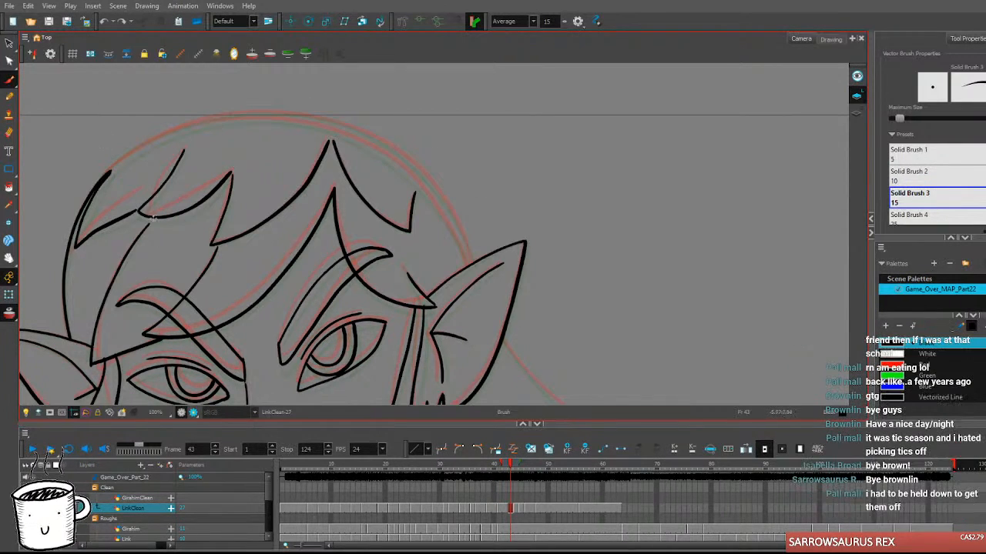
{"action": "mouse_move", "coordinate": [106, 174]}
{"action": "left_mouse_down"}
{"action": "mouse_move", "coordinate": [225, 119]}
{"action": "mouse_move", "coordinate": [160, 140]}
{"action": "mouse_move", "coordinate": [316, 124]}
{"action": "mouse_move", "coordinate": [466, 220]}
{"action": "left_mouse_up"}
{"action": "key", "text": "ctrl+z"}
{"action": "key", "text": "ctrl+z"}
{"action": "mouse_move", "coordinate": [108, 175]}
{"action": "left_mouse_down"}
{"action": "mouse_move", "coordinate": [152, 140]}
{"action": "mouse_move", "coordinate": [282, 117]}
{"action": "mouse_move", "coordinate": [425, 182]}
{"action": "mouse_move", "coordinate": [462, 227]}
{"action": "left_mouse_up"}
{"action": "key", "text": "ctrl+z"}
{"action": "mouse_move", "coordinate": [107, 174]}
{"action": "left_mouse_down"}
{"action": "mouse_move", "coordinate": [430, 193]}
{"action": "mouse_move", "coordinate": [456, 231]}
{"action": "left_mouse_up"}
{"action": "key", "text": "ctrl+z"}
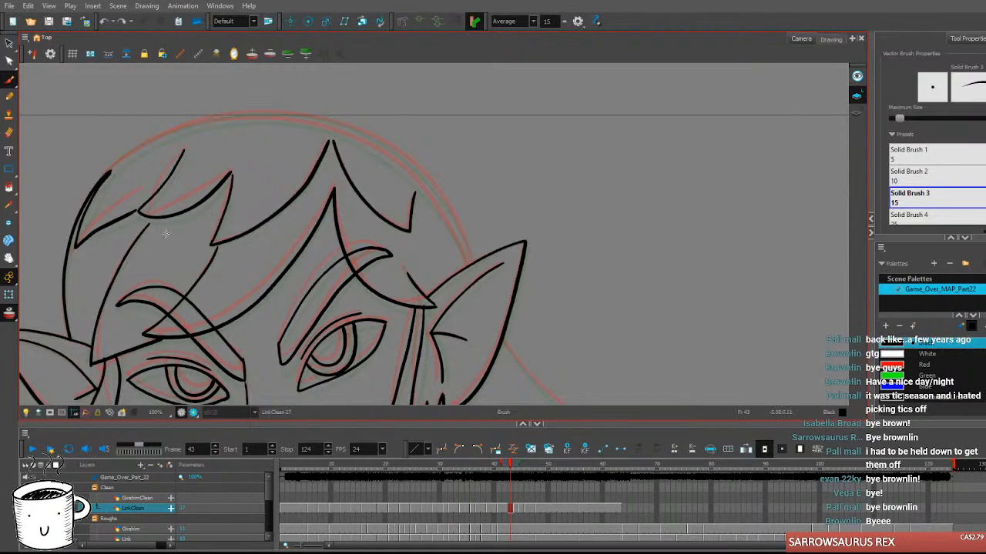
{"action": "mouse_move", "coordinate": [108, 174]}
{"action": "left_mouse_down"}
{"action": "mouse_move", "coordinate": [152, 142]}
{"action": "mouse_move", "coordinate": [254, 114]}
{"action": "mouse_move", "coordinate": [369, 156]}
{"action": "left_mouse_up"}
{"action": "key", "text": "ctrl+z"}
{"action": "mouse_move", "coordinate": [107, 175]}
{"action": "left_mouse_down"}
{"action": "mouse_move", "coordinate": [257, 115]}
{"action": "mouse_move", "coordinate": [439, 212]}
{"action": "left_mouse_up"}
{"action": "key", "text": "ctrl+z"}
{"action": "mouse_move", "coordinate": [101, 179]}
{"action": "left_mouse_down"}
{"action": "mouse_move", "coordinate": [131, 156]}
{"action": "mouse_move", "coordinate": [247, 114]}
{"action": "mouse_move", "coordinate": [405, 157]}
{"action": "mouse_move", "coordinate": [485, 275]}
{"action": "left_mouse_up"}
{"action": "key", "text": "ctrl+z"}
{"action": "mouse_move", "coordinate": [107, 175]}
{"action": "left_mouse_down"}
{"action": "mouse_move", "coordinate": [123, 160]}
{"action": "mouse_move", "coordinate": [405, 163]}
{"action": "mouse_move", "coordinate": [466, 254]}
{"action": "mouse_move", "coordinate": [484, 258]}
{"action": "left_mouse_up"}
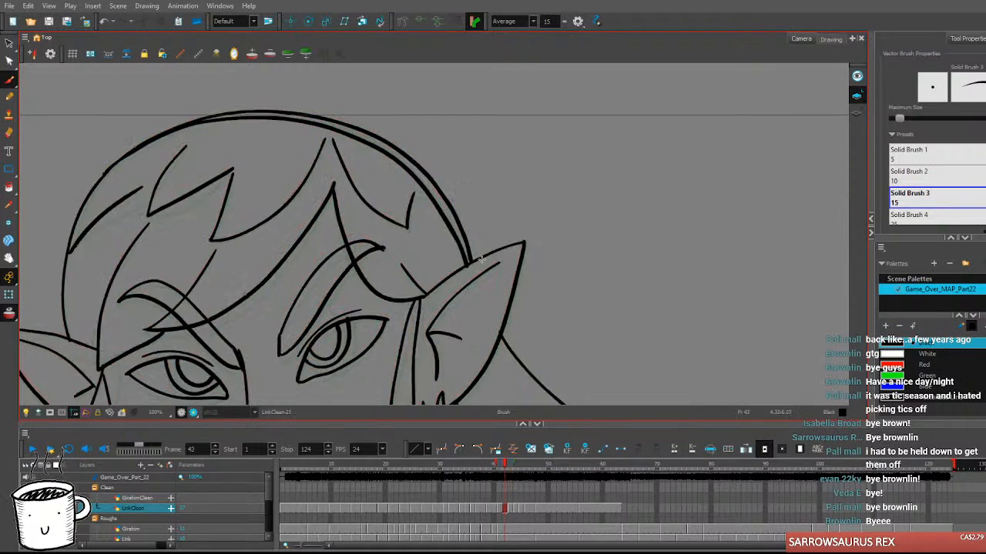
{"action": "key", "text": "ctrl+z"}
Ink the outer crown line from the leftmost hair section up over the top of the head.
{"action": "mouse_move", "coordinate": [471, 260]}
{"action": "left_mouse_down"}
{"action": "mouse_move", "coordinate": [434, 182]}
{"action": "mouse_move", "coordinate": [389, 144]}
{"action": "mouse_move", "coordinate": [340, 124]}
{"action": "mouse_move", "coordinate": [236, 110]}
{"action": "left_mouse_up"}
{"action": "key", "text": "ctrl+z"}
{"action": "mouse_move", "coordinate": [105, 175]}
{"action": "left_mouse_down"}
{"action": "mouse_move", "coordinate": [227, 115]}
{"action": "mouse_move", "coordinate": [345, 127]}
{"action": "left_mouse_up"}
{"action": "key", "text": "ctrl+z"}
{"action": "mouse_move", "coordinate": [105, 177]}
{"action": "left_mouse_down"}
{"action": "mouse_move", "coordinate": [127, 160]}
{"action": "mouse_move", "coordinate": [229, 120]}
{"action": "mouse_move", "coordinate": [308, 117]}
{"action": "left_mouse_up"}
{"action": "key", "text": "ctrl+z"}
{"action": "mouse_move", "coordinate": [105, 174]}
{"action": "left_mouse_down"}
{"action": "mouse_move", "coordinate": [169, 131]}
{"action": "mouse_move", "coordinate": [275, 111]}
{"action": "mouse_move", "coordinate": [353, 123]}
{"action": "mouse_move", "coordinate": [452, 220]}
{"action": "mouse_move", "coordinate": [467, 260]}
{"action": "left_mouse_up"}
{"action": "key", "text": "ctrl+z"}
Ink the outer crown line from the top of the head down to the right-hand ear, and compare it with the neighbouring frames.
{"action": "mouse_move", "coordinate": [324, 117]}
{"action": "left_mouse_down"}
{"action": "mouse_move", "coordinate": [404, 154]}
{"action": "mouse_move", "coordinate": [446, 205]}
{"action": "mouse_move", "coordinate": [463, 248]}
{"action": "left_mouse_up"}
{"action": "key", "text": "ctrl+z"}
{"action": "mouse_move", "coordinate": [324, 117]}
{"action": "left_mouse_down"}
{"action": "mouse_move", "coordinate": [355, 129]}
{"action": "mouse_move", "coordinate": [441, 204]}
{"action": "mouse_move", "coordinate": [469, 268]}
{"action": "left_mouse_up"}
{"action": "key", "text": "ctrl+z"}
{"action": "left_click_drag", "start_coordinate": [325, 117], "coordinate": [415, 164]}
{"action": "key", "text": "ctrl+z"}
{"action": "mouse_move", "coordinate": [357, 129]}
{"action": "left_mouse_down"}
{"action": "mouse_move", "coordinate": [425, 180]}
{"action": "mouse_move", "coordinate": [462, 234]}
{"action": "mouse_move", "coordinate": [470, 267]}
{"action": "left_mouse_up"}
{"action": "key", "text": "comma"}
{"action": "key", "text": "period"}
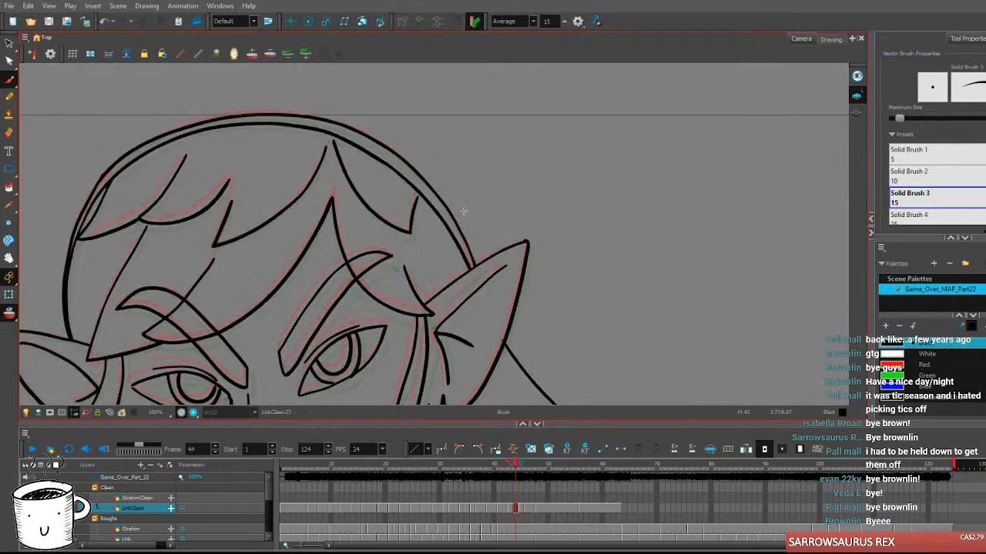
{"action": "key", "text": "comma"}
{"action": "key", "text": "period"}
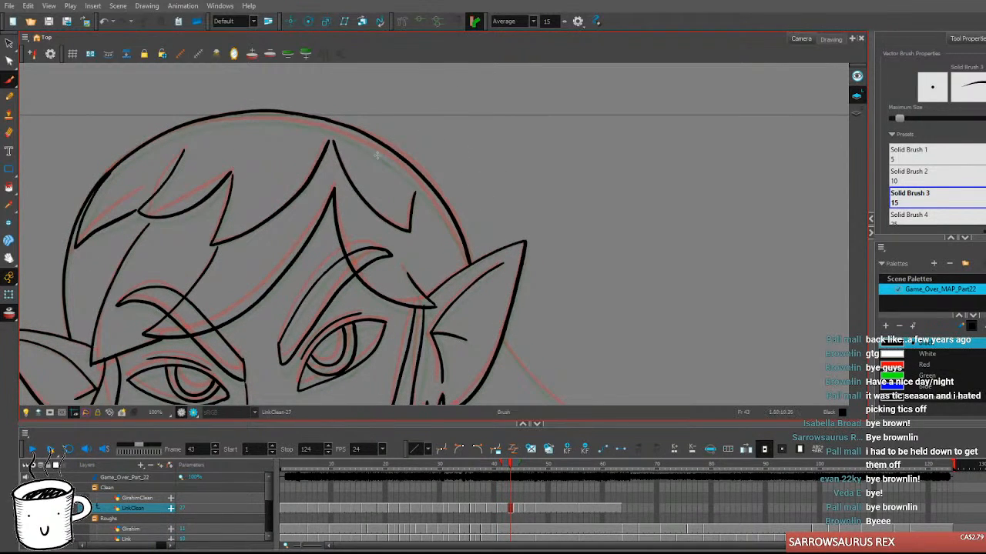
Try to ink the inner crown line in one long arc starting at the leftmost hair section.
{"action": "mouse_move", "coordinate": [108, 176]}
{"action": "left_mouse_down"}
{"action": "mouse_move", "coordinate": [179, 131]}
{"action": "mouse_move", "coordinate": [285, 113]}
{"action": "left_mouse_up"}
{"action": "key", "text": "ctrl+z"}
{"action": "mouse_move", "coordinate": [105, 178]}
{"action": "left_mouse_down"}
{"action": "mouse_move", "coordinate": [185, 131]}
{"action": "mouse_move", "coordinate": [295, 119]}
{"action": "mouse_move", "coordinate": [373, 144]}
{"action": "left_mouse_up"}
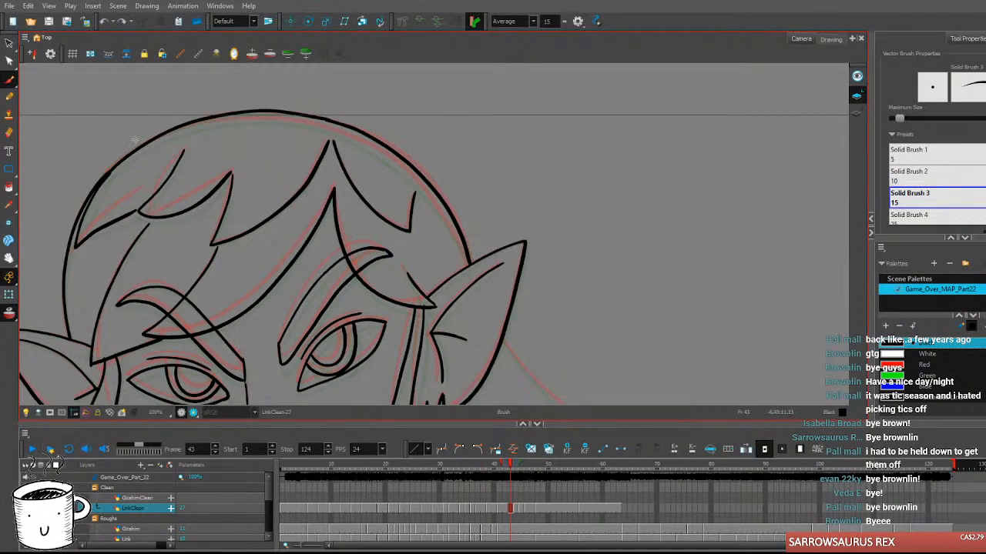
{"action": "mouse_move", "coordinate": [107, 175]}
{"action": "left_mouse_down"}
{"action": "mouse_move", "coordinate": [221, 123]}
{"action": "mouse_move", "coordinate": [359, 140]}
{"action": "left_mouse_up"}
{"action": "key", "text": "ctrl+z"}
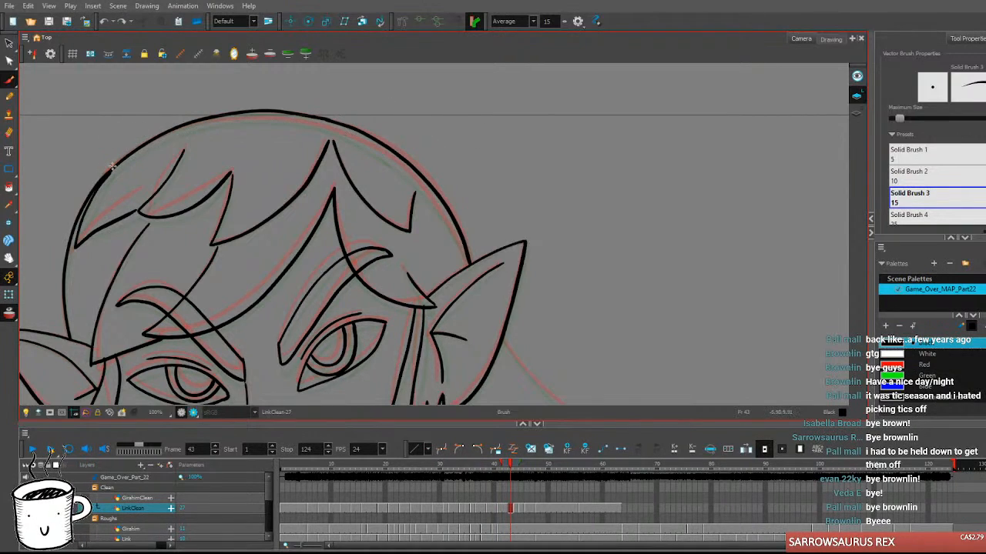
{"action": "mouse_move", "coordinate": [115, 165]}
{"action": "left_mouse_down"}
{"action": "mouse_move", "coordinate": [171, 136]}
{"action": "mouse_move", "coordinate": [239, 120]}
{"action": "mouse_move", "coordinate": [307, 124]}
{"action": "mouse_move", "coordinate": [408, 158]}
{"action": "left_mouse_up"}
{"action": "key", "text": "ctrl+z"}
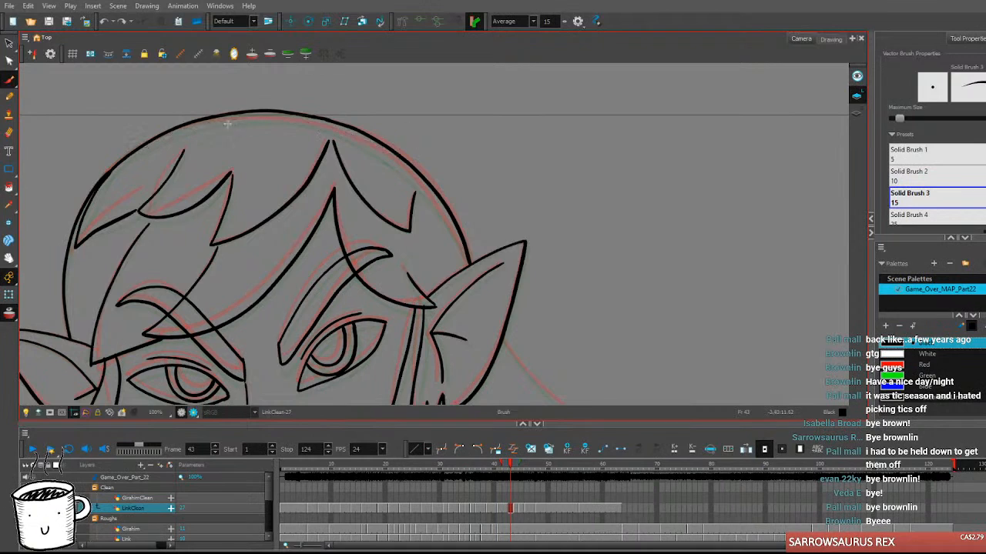
{"action": "mouse_move", "coordinate": [103, 176]}
{"action": "left_mouse_down"}
{"action": "mouse_move", "coordinate": [205, 125]}
{"action": "mouse_move", "coordinate": [297, 123]}
{"action": "mouse_move", "coordinate": [384, 162]}
{"action": "left_mouse_up"}
{"action": "key", "text": "ctrl+z"}
{"action": "mouse_move", "coordinate": [110, 174]}
{"action": "left_mouse_down"}
{"action": "mouse_move", "coordinate": [194, 128]}
{"action": "mouse_move", "coordinate": [266, 120]}
{"action": "mouse_move", "coordinate": [383, 159]}
{"action": "left_mouse_up"}
{"action": "key", "text": "ctrl+z"}
{"action": "mouse_move", "coordinate": [108, 174]}
{"action": "left_mouse_down"}
{"action": "mouse_move", "coordinate": [168, 137]}
{"action": "mouse_move", "coordinate": [236, 120]}
{"action": "mouse_move", "coordinate": [294, 122]}
{"action": "mouse_move", "coordinate": [391, 158]}
{"action": "left_mouse_up"}
{"action": "key", "text": "ctrl+z"}
Ink the left-hand part of the inner crown line up to the top of the head.
{"action": "left_click_drag", "start_coordinate": [107, 172], "coordinate": [229, 119]}
{"action": "left_click_drag", "start_coordinate": [104, 177], "coordinate": [217, 121]}
{"action": "key", "text": "ctrl+z"}
{"action": "mouse_move", "coordinate": [105, 176]}
{"action": "left_mouse_down"}
{"action": "mouse_move", "coordinate": [200, 128]}
{"action": "mouse_move", "coordinate": [278, 119]}
{"action": "mouse_move", "coordinate": [370, 150]}
{"action": "left_mouse_up"}
{"action": "key", "text": "ctrl+z"}
Ink the inner crown line from the top of the head down to the right-hand ear, and compare it with the neighbouring frames.
{"action": "mouse_move", "coordinate": [271, 117]}
{"action": "left_mouse_down"}
{"action": "mouse_move", "coordinate": [368, 145]}
{"action": "mouse_move", "coordinate": [407, 176]}
{"action": "mouse_move", "coordinate": [455, 245]}
{"action": "left_mouse_up"}
{"action": "key", "text": "ctrl+z"}
{"action": "left_click_drag", "start_coordinate": [273, 118], "coordinate": [341, 138]}
{"action": "key", "text": "ctrl+z"}
{"action": "mouse_move", "coordinate": [272, 117]}
{"action": "left_mouse_down"}
{"action": "mouse_move", "coordinate": [341, 137]}
{"action": "mouse_move", "coordinate": [402, 170]}
{"action": "mouse_move", "coordinate": [467, 270]}
{"action": "left_mouse_up"}
{"action": "key", "text": "."}
{"action": "key", "text": "."}
{"action": "key", "text": "."}
{"action": "key", "text": "1"}
{"action": "key", "text": "1"}
{"action": "left_click_drag", "start_coordinate": [559, 347], "coordinate": [485, 186]}
{"action": "key", "text": "period"}
{"action": "key", "text": "comma"}
{"action": "key", "text": "period"}
Ink the short neck line under the jaw and the short collar edge beneath the left-hand hair tufts.
{"action": "key", "text": "2"}
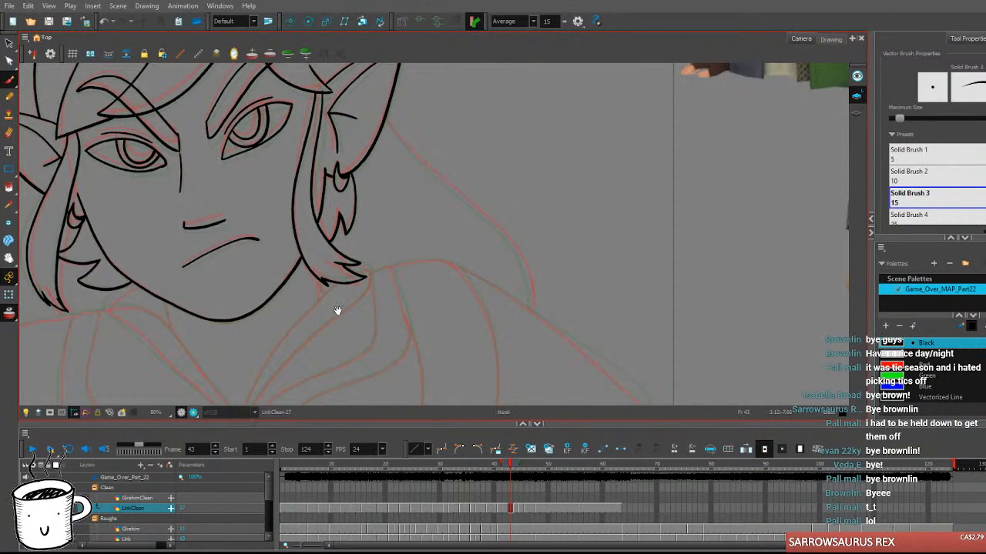
{"action": "left_click_drag", "start_coordinate": [337, 308], "coordinate": [468, 244]}
{"action": "key", "text": "2"}
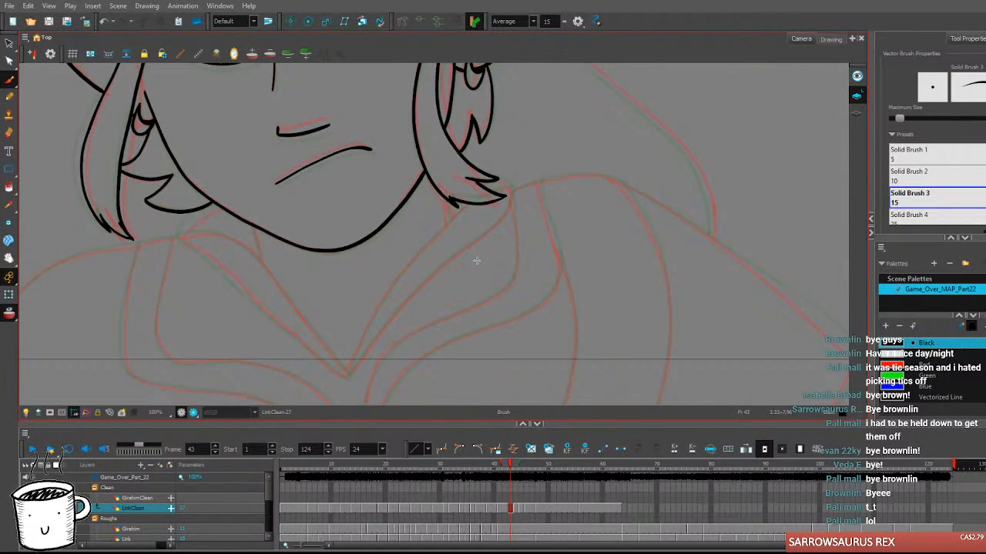
{"action": "left_click_drag", "start_coordinate": [252, 225], "coordinate": [262, 260]}
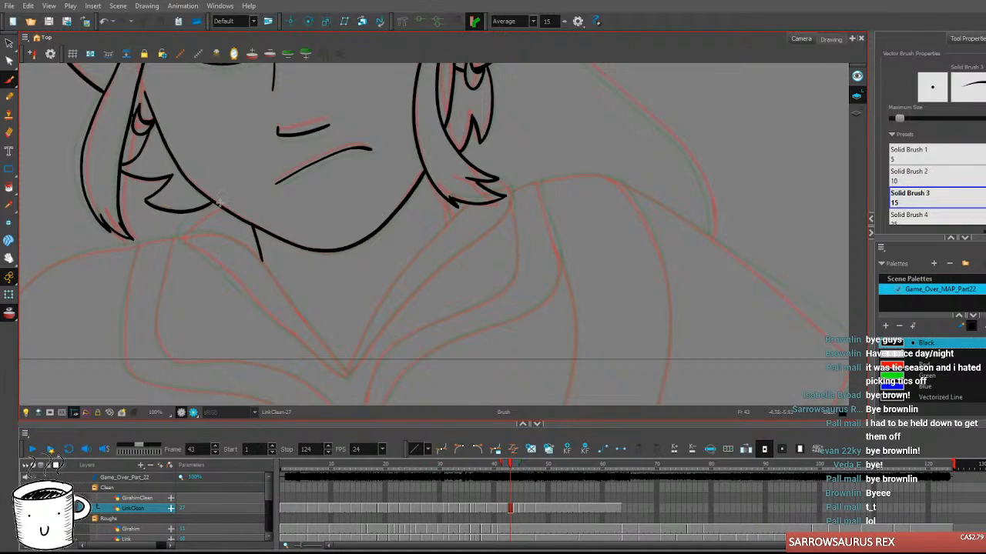
{"action": "left_click_drag", "start_coordinate": [218, 203], "coordinate": [182, 235]}
{"action": "key", "text": "ctrl+z"}
{"action": "left_click_drag", "start_coordinate": [215, 203], "coordinate": [184, 242]}
{"action": "key", "text": "ctrl+z"}
{"action": "left_click_drag", "start_coordinate": [216, 203], "coordinate": [183, 240]}
{"action": "key", "text": "ctrl+z"}
Ink the folded collar edges on both sides down to the central V point, and compare them with the neighbouring frames.
{"action": "mouse_move", "coordinate": [216, 203]}
{"action": "left_mouse_down"}
{"action": "mouse_move", "coordinate": [184, 241]}
{"action": "mouse_move", "coordinate": [315, 354]}
{"action": "left_mouse_up"}
{"action": "key", "text": "ctrl+z"}
{"action": "mouse_move", "coordinate": [183, 242]}
{"action": "left_mouse_down"}
{"action": "mouse_move", "coordinate": [349, 378]}
{"action": "mouse_move", "coordinate": [436, 272]}
{"action": "left_mouse_up"}
{"action": "key", "text": "ctrl+z"}
{"action": "mouse_move", "coordinate": [348, 376]}
{"action": "left_mouse_down"}
{"action": "mouse_move", "coordinate": [423, 275]}
{"action": "mouse_move", "coordinate": [502, 216]}
{"action": "mouse_move", "coordinate": [511, 196]}
{"action": "mouse_move", "coordinate": [497, 179]}
{"action": "left_mouse_up"}
{"action": "mouse_move", "coordinate": [347, 376]}
{"action": "left_mouse_down"}
{"action": "mouse_move", "coordinate": [408, 264]}
{"action": "mouse_move", "coordinate": [468, 204]}
{"action": "mouse_move", "coordinate": [509, 183]}
{"action": "mouse_move", "coordinate": [450, 221]}
{"action": "left_mouse_up"}
{"action": "mouse_move", "coordinate": [183, 235]}
{"action": "left_mouse_down"}
{"action": "mouse_move", "coordinate": [221, 239]}
{"action": "mouse_move", "coordinate": [271, 274]}
{"action": "mouse_move", "coordinate": [345, 376]}
{"action": "left_mouse_up"}
{"action": "key", "text": "comma"}
{"action": "key", "text": "period"}
{"action": "key", "text": "period"}
{"action": "key", "text": "comma"}
{"action": "key", "text": "comma"}
{"action": "key", "text": "period"}
Flip back and forth through the frames around frame 43 to examine the full character's motion.
{"action": "scroll", "coordinate": [388, 270], "scroll_direction": "down", "scroll_amount": 4}
{"action": "key", "text": "period"}
{"action": "key", "text": "comma"}
{"action": "key", "text": "period"}
{"action": "key", "text": "period"}
{"action": "key", "text": "comma"}
{"action": "key", "text": "comma"}
{"action": "key", "text": "comma"}
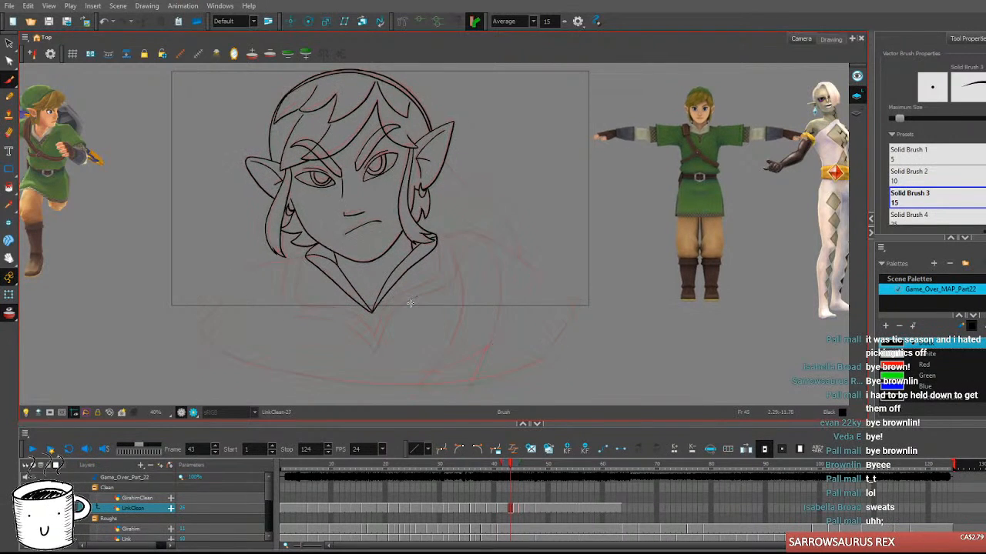
{"action": "key", "text": "period"}
{"action": "key", "text": "period"}
{"action": "key", "text": "period"}
{"action": "key", "text": "period"}
{"action": "key", "text": "period"}
{"action": "key", "text": "period"}
{"action": "key", "text": "comma"}
{"action": "key", "text": "comma"}
{"action": "key", "text": "comma"}
{"action": "key", "text": "comma"}
{"action": "key", "text": "comma"}
{"action": "key", "text": "comma"}
{"action": "key", "text": "comma"}
{"action": "key", "text": "comma"}
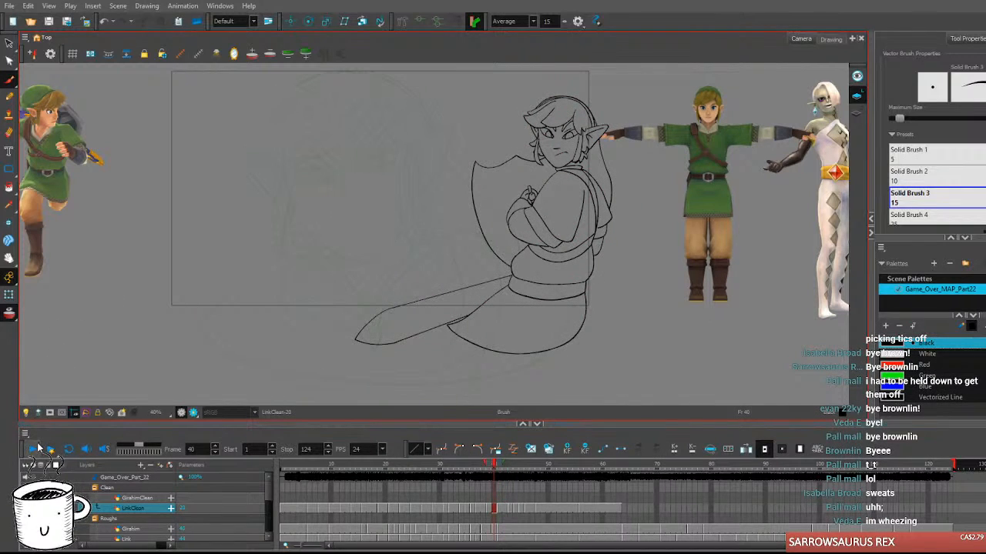
Play the animation from around frames 40 and 41 to review the movement, and return to frame 43.
{"action": "left_click", "coordinate": [37, 448]}
{"action": "left_click", "coordinate": [37, 448]}
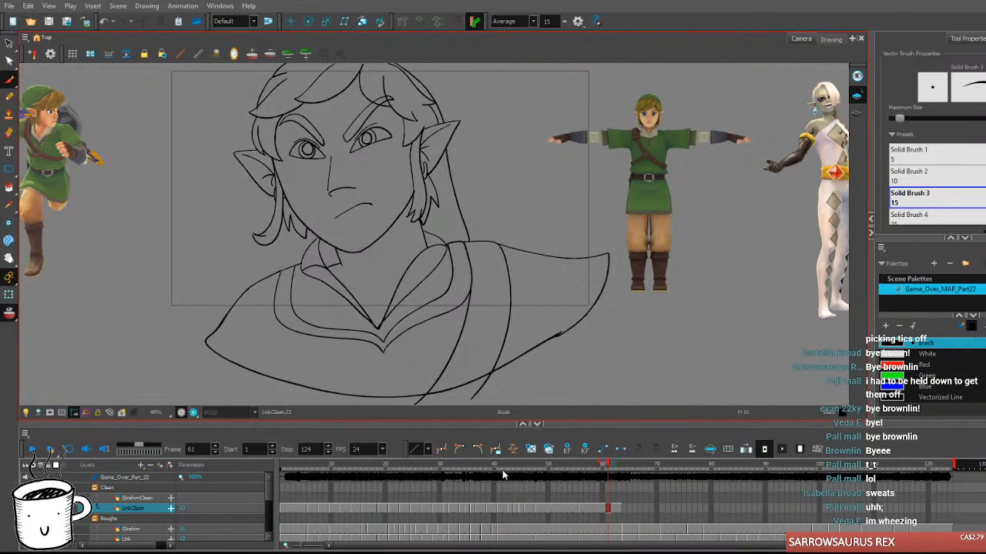
{"action": "left_click", "coordinate": [498, 468]}
{"action": "left_click", "coordinate": [36, 446]}
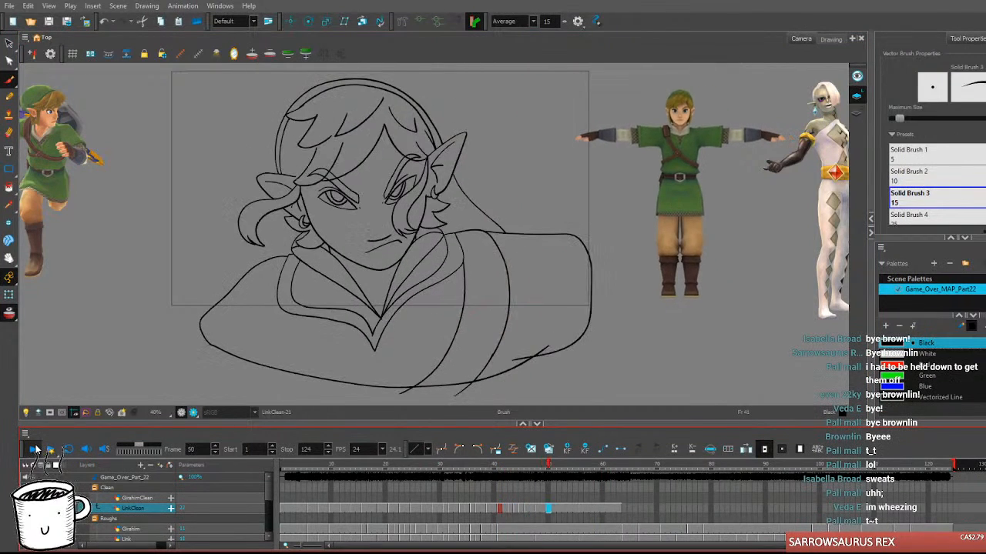
{"action": "left_click", "coordinate": [36, 447]}
{"action": "left_click", "coordinate": [520, 468]}
{"action": "key", "text": "comma"}
{"action": "key", "text": "comma"}
{"action": "key", "text": "period"}
{"action": "key", "text": "comma"}
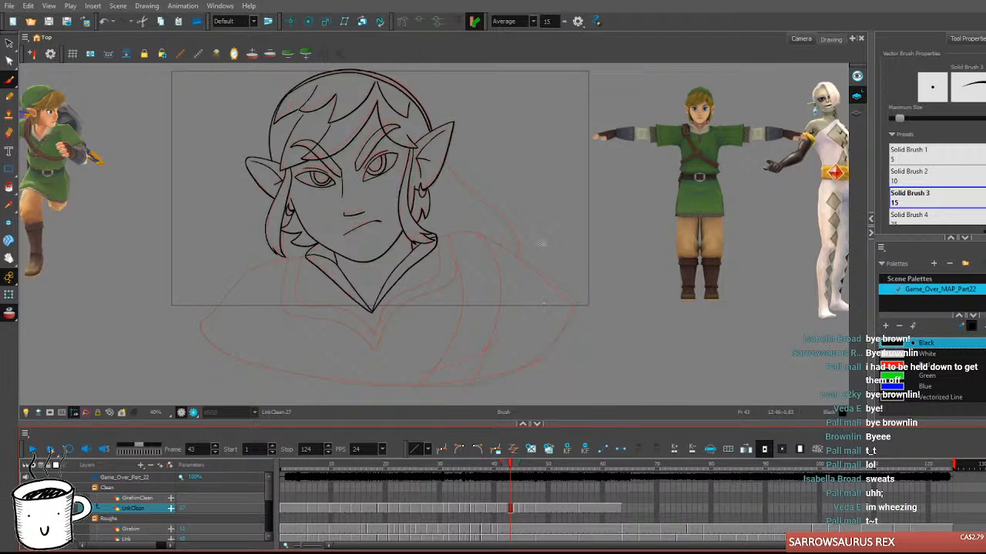
Ink the inner and outer trim lines on the collar's right-hand side, and compare them with the neighbouring frame.
{"action": "scroll", "coordinate": [535, 227], "scroll_direction": "up", "scroll_amount": 2}
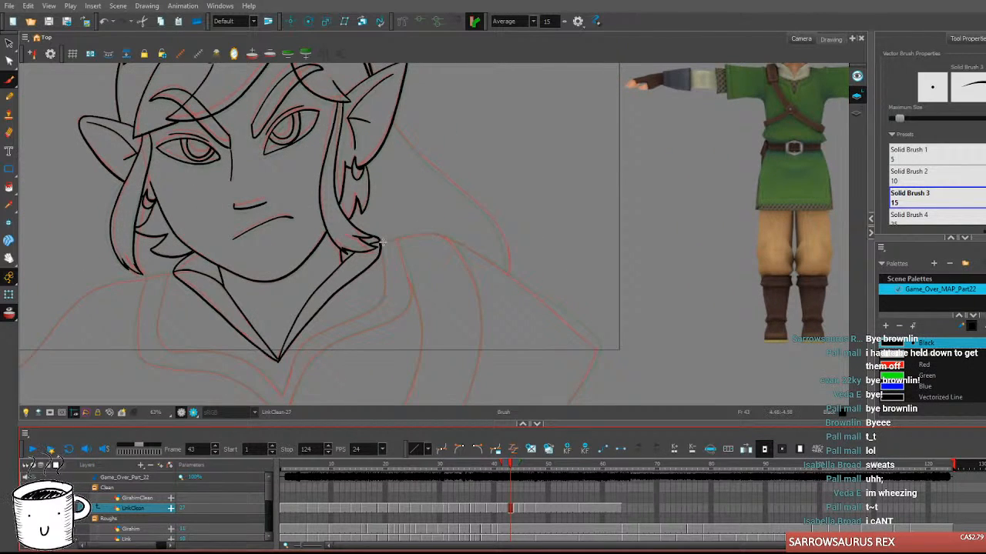
{"action": "left_click_drag", "start_coordinate": [426, 278], "coordinate": [448, 269]}
{"action": "mouse_move", "coordinate": [402, 231]}
{"action": "left_mouse_down"}
{"action": "mouse_move", "coordinate": [401, 291]}
{"action": "mouse_move", "coordinate": [328, 329]}
{"action": "mouse_move", "coordinate": [305, 382]}
{"action": "left_mouse_up"}
{"action": "mouse_move", "coordinate": [422, 225]}
{"action": "left_mouse_down"}
{"action": "mouse_move", "coordinate": [435, 267]}
{"action": "mouse_move", "coordinate": [426, 298]}
{"action": "mouse_move", "coordinate": [339, 344]}
{"action": "mouse_move", "coordinate": [309, 411]}
{"action": "left_mouse_up"}
{"action": "key", "text": "comma"}
{"action": "key", "text": "period"}
{"action": "key", "text": "comma"}
{"action": "key", "text": "period"}
{"action": "key", "text": "comma"}
{"action": "key", "text": "period"}
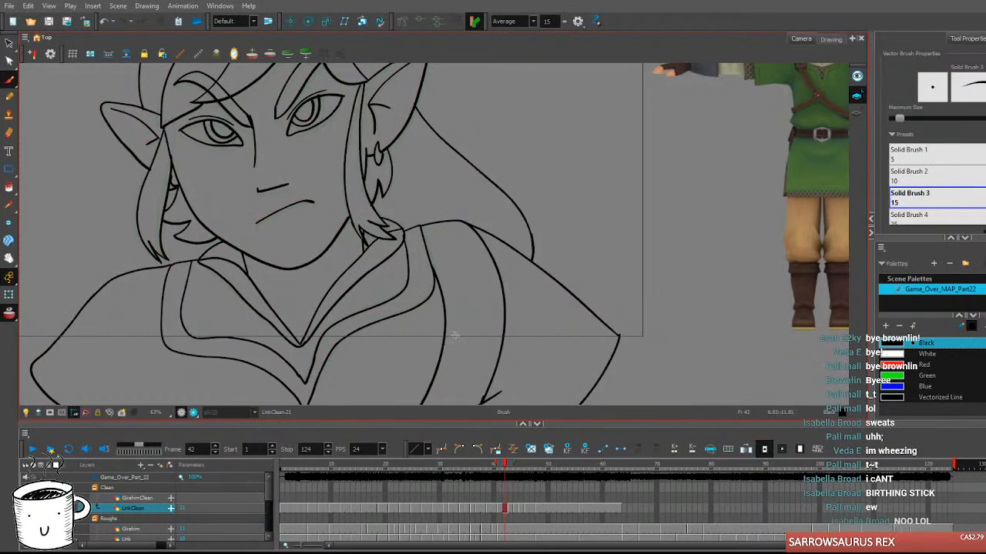
Ink the outer trim line on the collar's left-hand side from the shoulder down to the central point.
{"action": "mouse_move", "coordinate": [460, 341]}
{"action": "left_mouse_down"}
{"action": "mouse_move", "coordinate": [572, 310]}
{"action": "mouse_move", "coordinate": [621, 326]}
{"action": "left_mouse_up"}
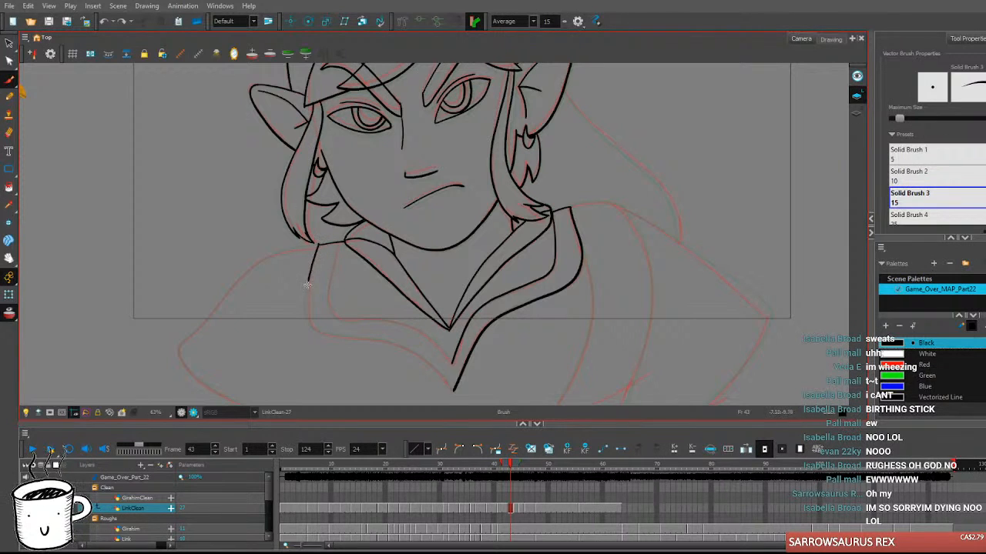
{"action": "mouse_move", "coordinate": [318, 244]}
{"action": "left_mouse_down"}
{"action": "mouse_move", "coordinate": [306, 311]}
{"action": "mouse_move", "coordinate": [331, 333]}
{"action": "left_mouse_up"}
{"action": "key", "text": "ctrl+z"}
{"action": "mouse_move", "coordinate": [316, 248]}
{"action": "left_mouse_down"}
{"action": "mouse_move", "coordinate": [307, 307]}
{"action": "mouse_move", "coordinate": [315, 329]}
{"action": "mouse_move", "coordinate": [390, 343]}
{"action": "mouse_move", "coordinate": [455, 391]}
{"action": "left_mouse_up"}
{"action": "key", "text": "ctrl+z"}
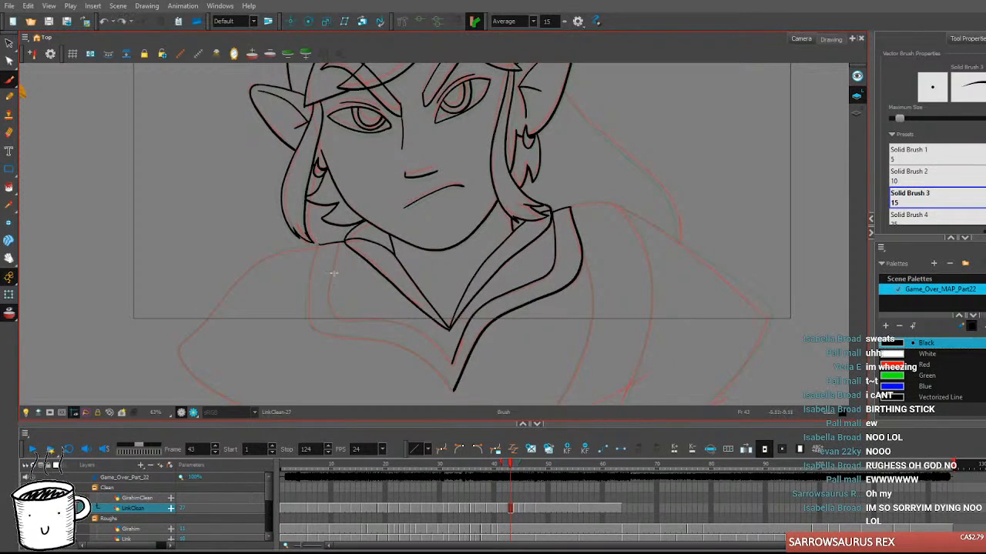
{"action": "left_click_drag", "start_coordinate": [316, 245], "coordinate": [311, 329]}
{"action": "left_click_drag", "start_coordinate": [309, 326], "coordinate": [383, 344]}
{"action": "key", "text": "ctrl+z"}
{"action": "key", "text": "ctrl+z"}
{"action": "key", "text": "ctrl+z"}
{"action": "mouse_move", "coordinate": [319, 244]}
{"action": "left_mouse_down"}
{"action": "mouse_move", "coordinate": [311, 324]}
{"action": "mouse_move", "coordinate": [397, 349]}
{"action": "left_mouse_up"}
{"action": "key", "text": "ctrl+z"}
{"action": "mouse_move", "coordinate": [315, 330]}
{"action": "left_mouse_down"}
{"action": "mouse_move", "coordinate": [401, 347]}
{"action": "mouse_move", "coordinate": [452, 388]}
{"action": "left_mouse_up"}
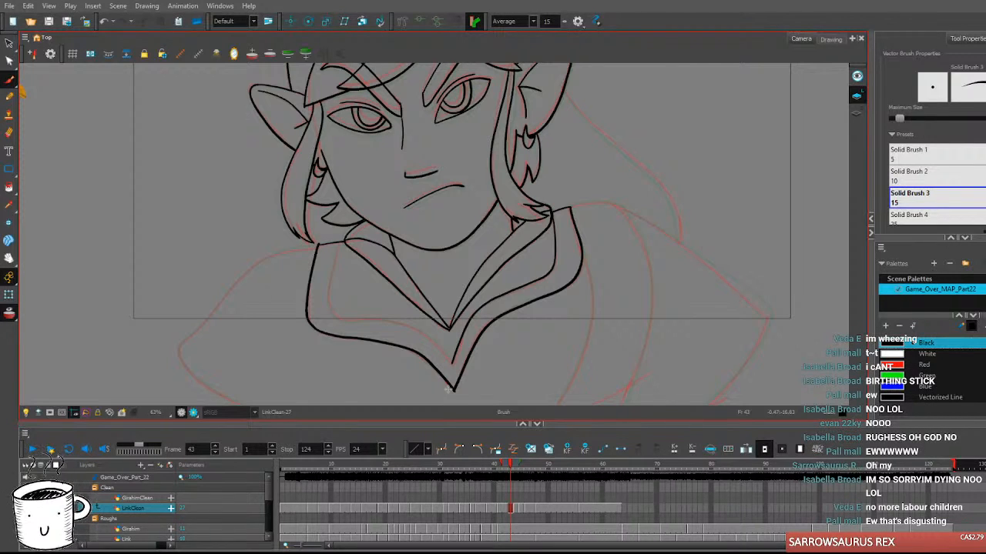
Ink the upper part of the inner trim line on the collar's left-hand side, down to its bend.
{"action": "left_click_drag", "start_coordinate": [339, 243], "coordinate": [332, 315]}
{"action": "key", "text": "ctrl+z"}
{"action": "left_click_drag", "start_coordinate": [338, 244], "coordinate": [335, 316]}
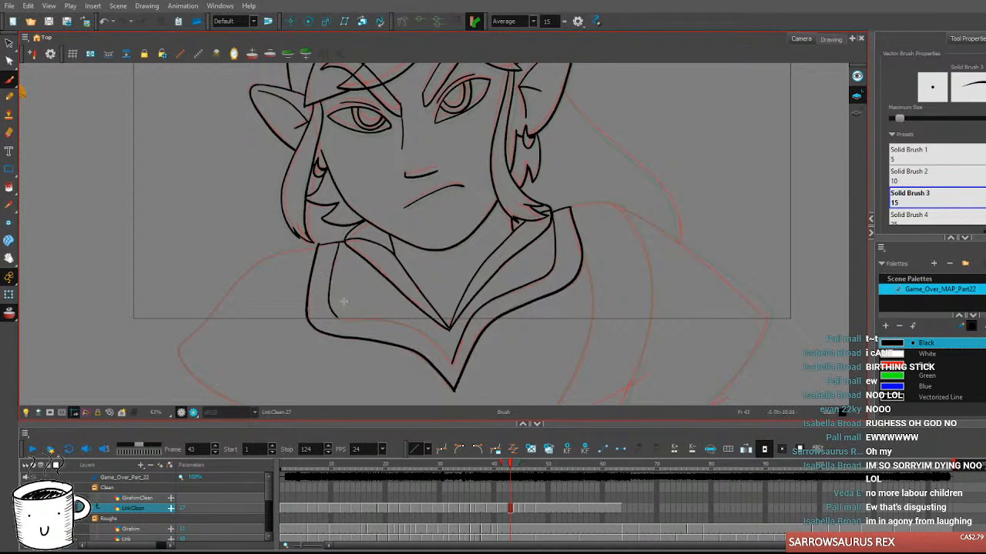
{"action": "left_click_drag", "start_coordinate": [342, 318], "coordinate": [378, 320]}
{"action": "key", "text": "ctrl+z"}
{"action": "key", "text": "ctrl+z"}
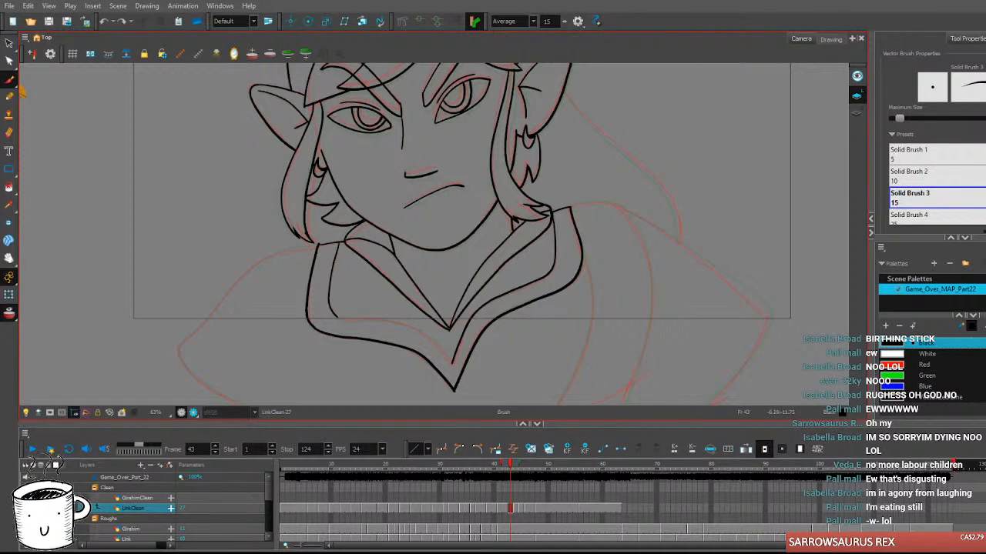
Ink the left-hand inner trim line from its bend to the central point, and compare it with the neighbouring frame.
{"action": "mouse_move", "coordinate": [332, 314]}
{"action": "left_mouse_down"}
{"action": "mouse_move", "coordinate": [401, 325]}
{"action": "mouse_move", "coordinate": [452, 360]}
{"action": "left_mouse_up"}
{"action": "key", "text": "ctrl+z"}
{"action": "mouse_move", "coordinate": [331, 314]}
{"action": "left_mouse_down"}
{"action": "mouse_move", "coordinate": [413, 328]}
{"action": "mouse_move", "coordinate": [454, 368]}
{"action": "left_mouse_up"}
{"action": "key", "text": "comma"}
{"action": "key", "text": "period"}
{"action": "key", "text": "comma"}
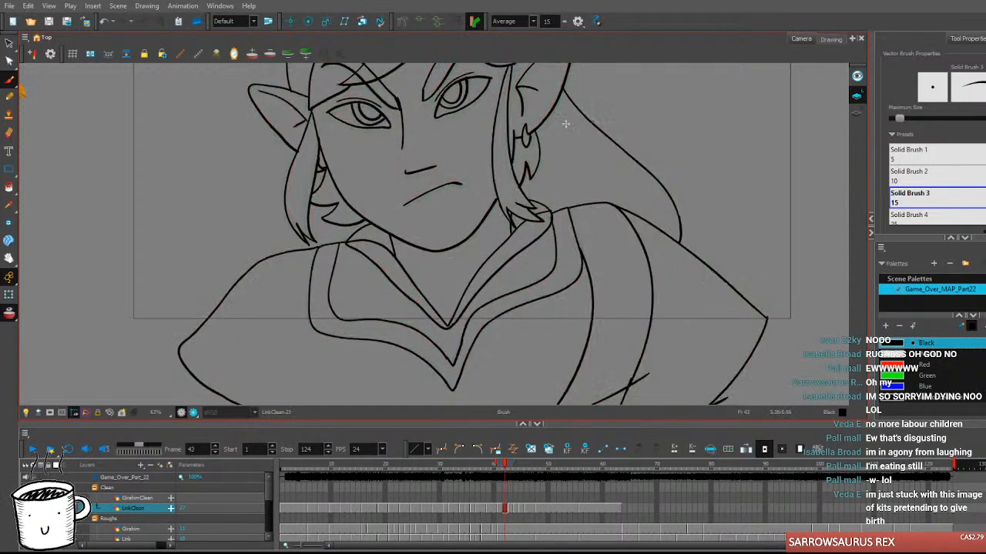
Ink frame 43's shoulder-top line from the collar's right-hand side and continue it down as the chest strap's outer edge.
{"action": "key", "text": "period"}
{"action": "key", "text": "comma"}
{"action": "key", "text": "period"}
{"action": "mouse_move", "coordinate": [714, 300]}
{"action": "left_mouse_down"}
{"action": "mouse_move", "coordinate": [585, 326]}
{"action": "mouse_move", "coordinate": [531, 302]}
{"action": "left_mouse_up"}
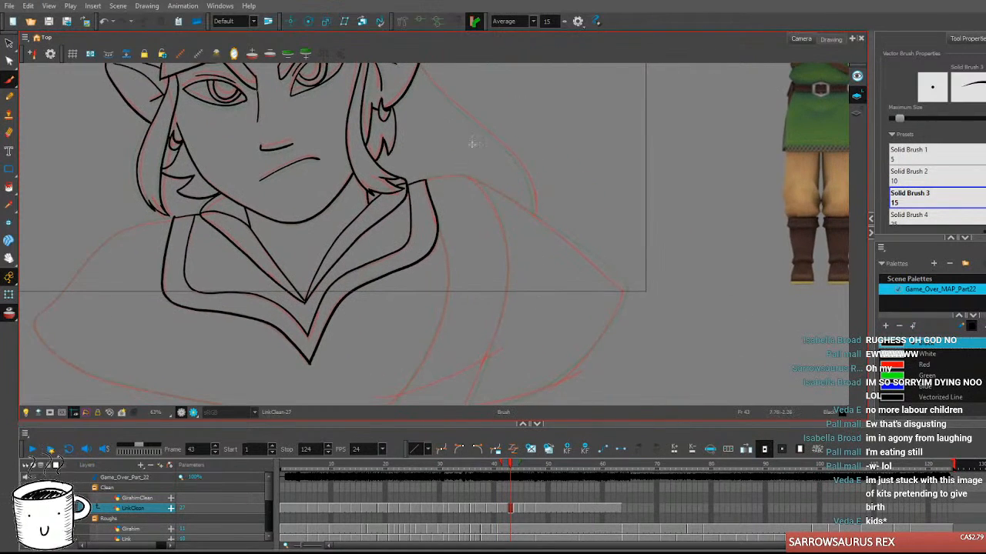
{"action": "left_click_drag", "start_coordinate": [426, 183], "coordinate": [468, 174]}
{"action": "key", "text": "ctrl+z"}
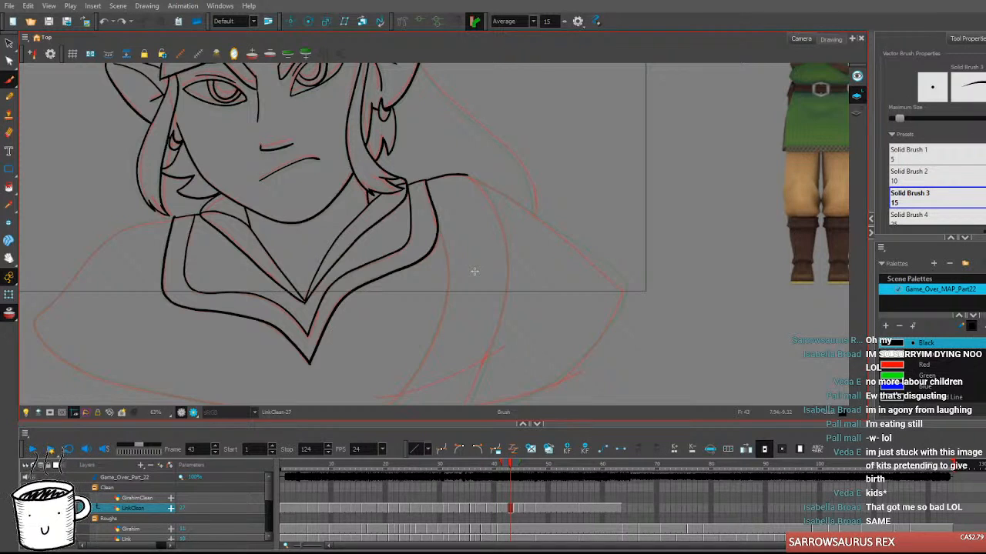
{"action": "left_click_drag", "start_coordinate": [467, 175], "coordinate": [497, 325]}
{"action": "key", "text": "ctrl+z"}
{"action": "mouse_move", "coordinate": [465, 174]}
{"action": "left_mouse_down"}
{"action": "mouse_move", "coordinate": [486, 190]}
{"action": "mouse_move", "coordinate": [504, 281]}
{"action": "mouse_move", "coordinate": [465, 404]}
{"action": "left_mouse_up"}
Ink the chest strap's inner edge as one curve from the collar's right-hand side down past the rough hem line.
{"action": "left_click_drag", "start_coordinate": [564, 256], "coordinate": [609, 195]}
{"action": "mouse_move", "coordinate": [484, 165]}
{"action": "left_mouse_down"}
{"action": "mouse_move", "coordinate": [477, 271]}
{"action": "mouse_move", "coordinate": [453, 318]}
{"action": "left_mouse_up"}
{"action": "key", "text": "ctrl+z"}
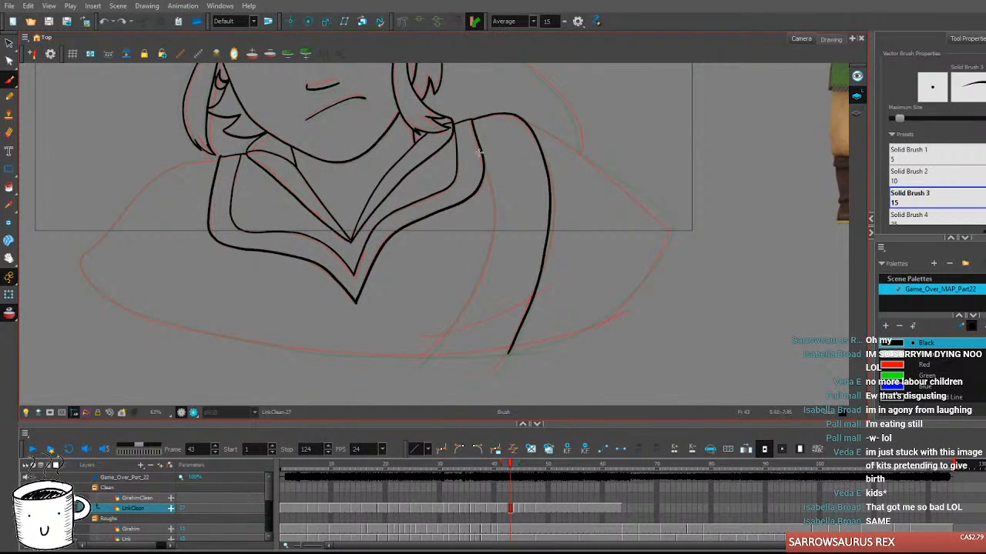
{"action": "mouse_move", "coordinate": [485, 163]}
{"action": "left_mouse_down"}
{"action": "mouse_move", "coordinate": [490, 211]}
{"action": "mouse_move", "coordinate": [476, 272]}
{"action": "mouse_move", "coordinate": [456, 315]}
{"action": "left_mouse_up"}
{"action": "key", "text": "ctrl+z"}
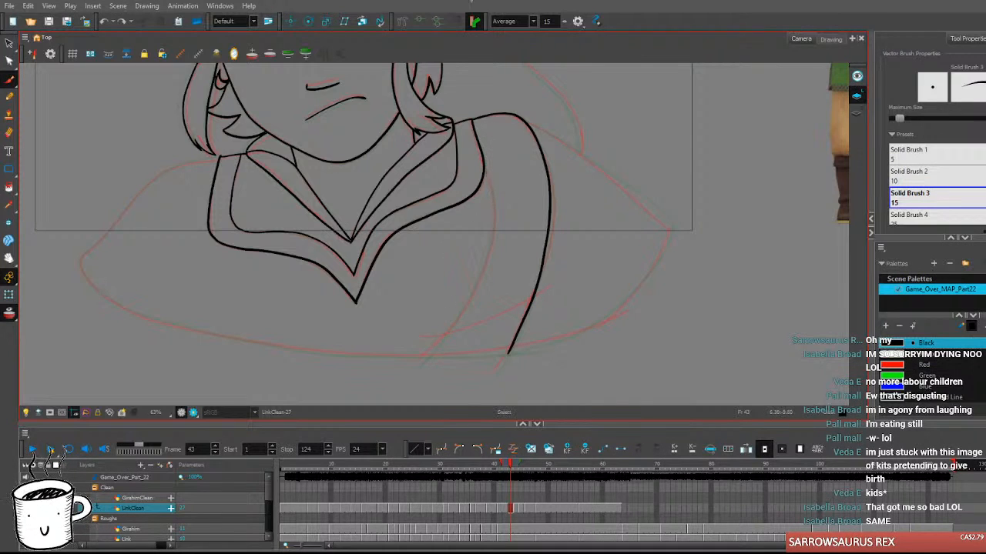
{"action": "mouse_move", "coordinate": [485, 174]}
{"action": "left_mouse_down"}
{"action": "mouse_move", "coordinate": [486, 246]}
{"action": "mouse_move", "coordinate": [454, 317]}
{"action": "left_mouse_up"}
{"action": "key", "text": "ctrl+z"}
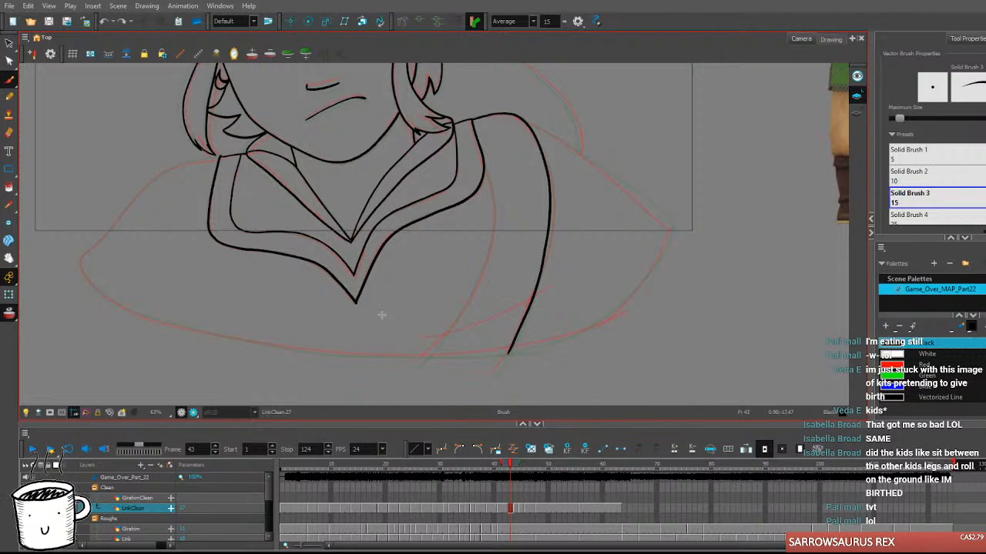
{"action": "mouse_move", "coordinate": [483, 162]}
{"action": "left_mouse_down"}
{"action": "mouse_move", "coordinate": [495, 224]}
{"action": "mouse_move", "coordinate": [466, 311]}
{"action": "left_mouse_up"}
{"action": "key", "text": "ctrl+z"}
{"action": "left_click_drag", "start_coordinate": [484, 159], "coordinate": [477, 282]}
{"action": "key", "text": "ctrl+z"}
{"action": "mouse_move", "coordinate": [484, 159]}
{"action": "left_mouse_down"}
{"action": "mouse_move", "coordinate": [485, 259]}
{"action": "mouse_move", "coordinate": [395, 379]}
{"action": "left_mouse_up"}
{"action": "key", "text": "ctrl+z"}
{"action": "mouse_move", "coordinate": [484, 160]}
{"action": "left_mouse_down"}
{"action": "mouse_move", "coordinate": [494, 232]}
{"action": "mouse_move", "coordinate": [465, 307]}
{"action": "mouse_move", "coordinate": [406, 379]}
{"action": "left_mouse_up"}
{"action": "key", "text": "ctrl+z"}
{"action": "mouse_move", "coordinate": [484, 160]}
{"action": "left_mouse_down"}
{"action": "mouse_move", "coordinate": [488, 252]}
{"action": "mouse_move", "coordinate": [471, 300]}
{"action": "mouse_move", "coordinate": [416, 368]}
{"action": "left_mouse_up"}
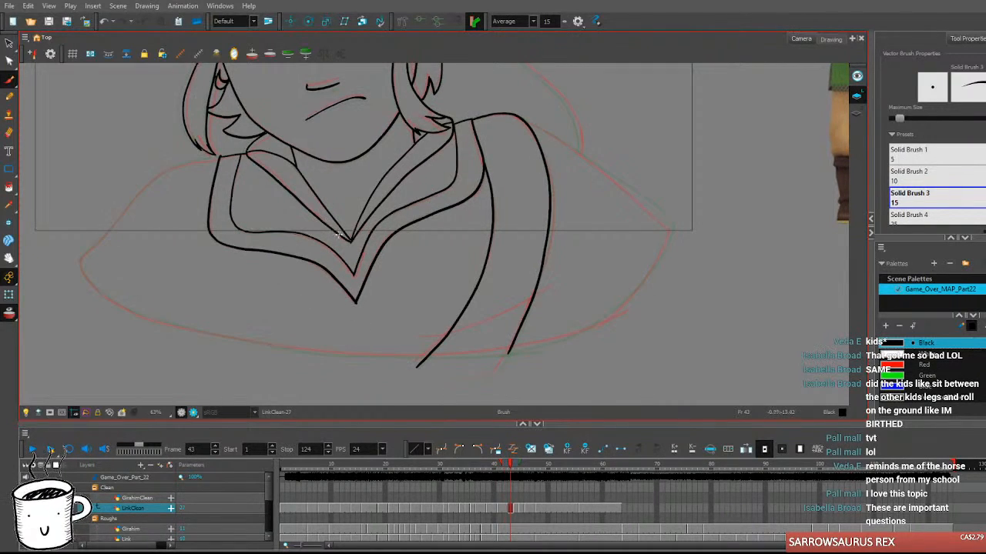
Erase the stray ink where the left-hand hair lock's tip meets the collar.
{"action": "mouse_move", "coordinate": [217, 158]}
{"action": "left_mouse_down"}
{"action": "mouse_move", "coordinate": [284, 191]}
{"action": "mouse_move", "coordinate": [273, 201]}
{"action": "mouse_move", "coordinate": [311, 148]}
{"action": "mouse_move", "coordinate": [271, 181]}
{"action": "mouse_move", "coordinate": [243, 187]}
{"action": "left_mouse_up"}
{"action": "key", "text": "ctrl+z"}
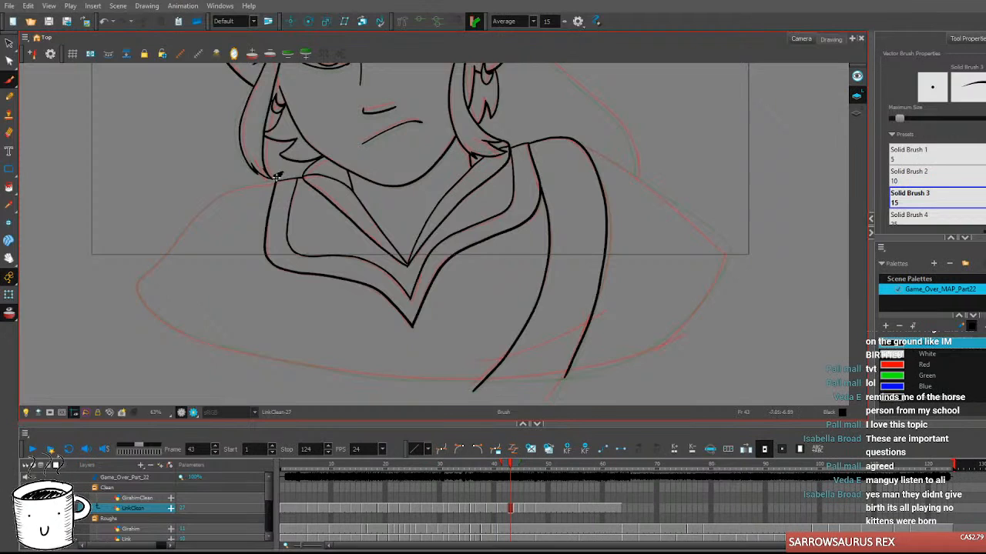
{"action": "key", "text": "alt+e"}
{"action": "left_click_drag", "start_coordinate": [285, 163], "coordinate": [279, 177]}
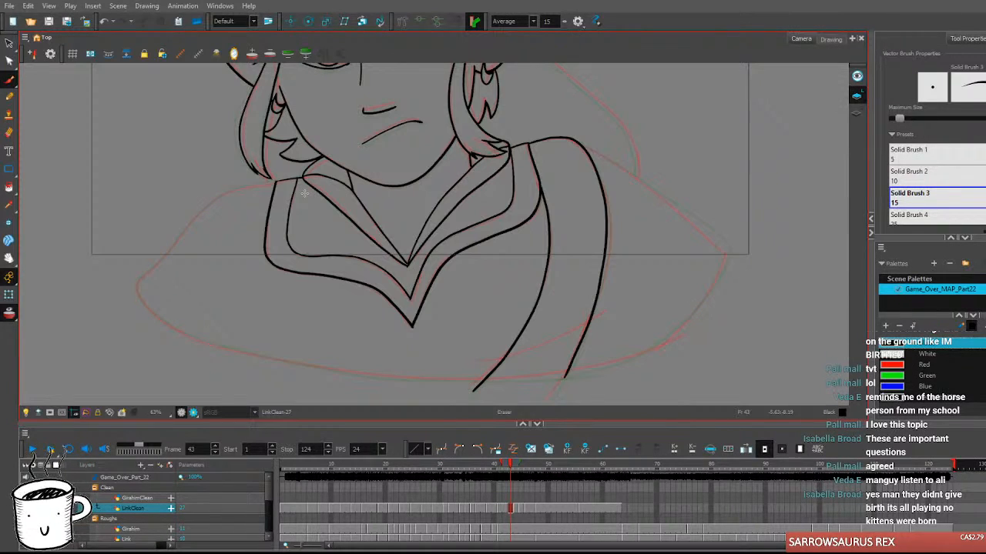
{"action": "key", "text": "alt+b"}
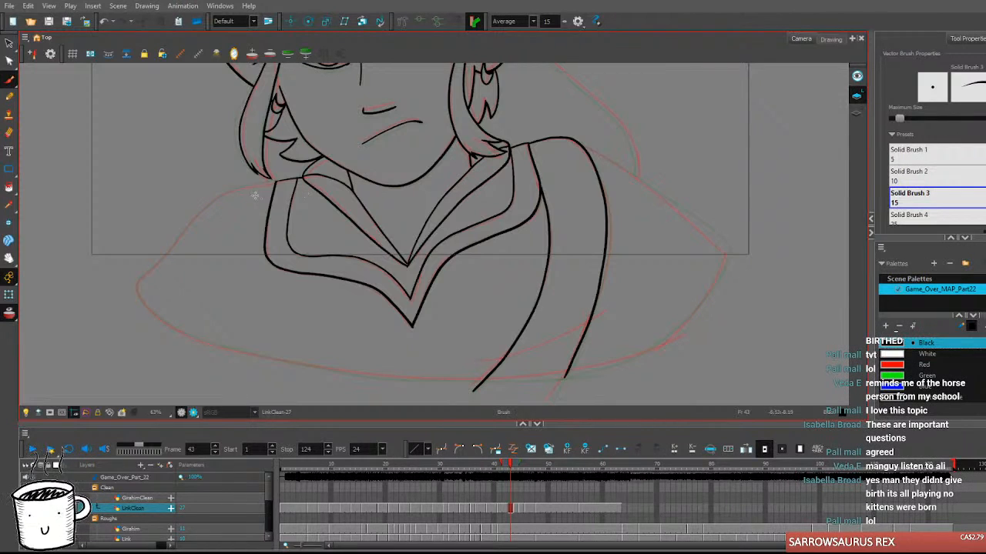
Ink the left-hand shoulder outline from the collar out to the torso's far left tip.
{"action": "mouse_move", "coordinate": [278, 182]}
{"action": "left_mouse_down"}
{"action": "mouse_move", "coordinate": [211, 204]}
{"action": "mouse_move", "coordinate": [143, 278]}
{"action": "left_mouse_up"}
{"action": "key", "text": "ctrl+z"}
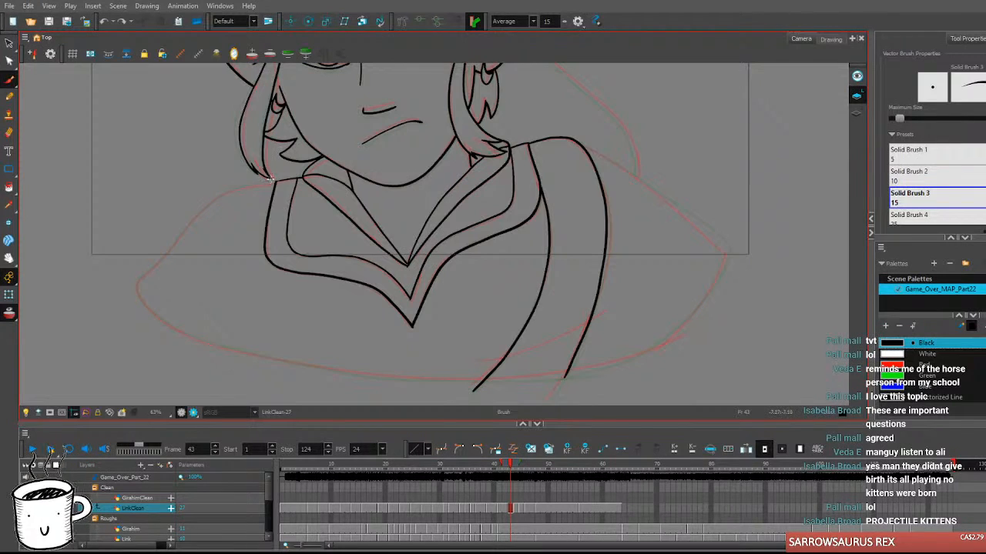
{"action": "left_click_drag", "start_coordinate": [281, 180], "coordinate": [204, 209]}
{"action": "key", "text": "ctrl+z"}
{"action": "mouse_move", "coordinate": [278, 181]}
{"action": "left_mouse_down"}
{"action": "mouse_move", "coordinate": [233, 190]}
{"action": "mouse_move", "coordinate": [197, 211]}
{"action": "mouse_move", "coordinate": [185, 234]}
{"action": "left_mouse_up"}
{"action": "key", "text": "ctrl+z"}
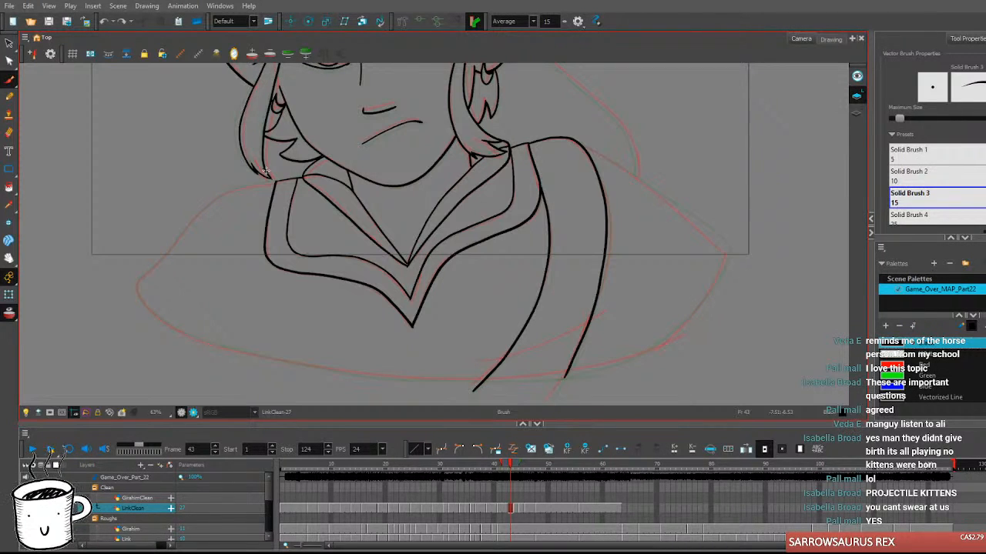
{"action": "mouse_move", "coordinate": [280, 181]}
{"action": "left_mouse_down"}
{"action": "mouse_move", "coordinate": [217, 198]}
{"action": "mouse_move", "coordinate": [137, 291]}
{"action": "left_mouse_up"}
Ink the right-hand shoulder outline from the top of the strap out to the torso's right-hand corner.
{"action": "left_click_drag", "start_coordinate": [520, 328], "coordinate": [357, 302]}
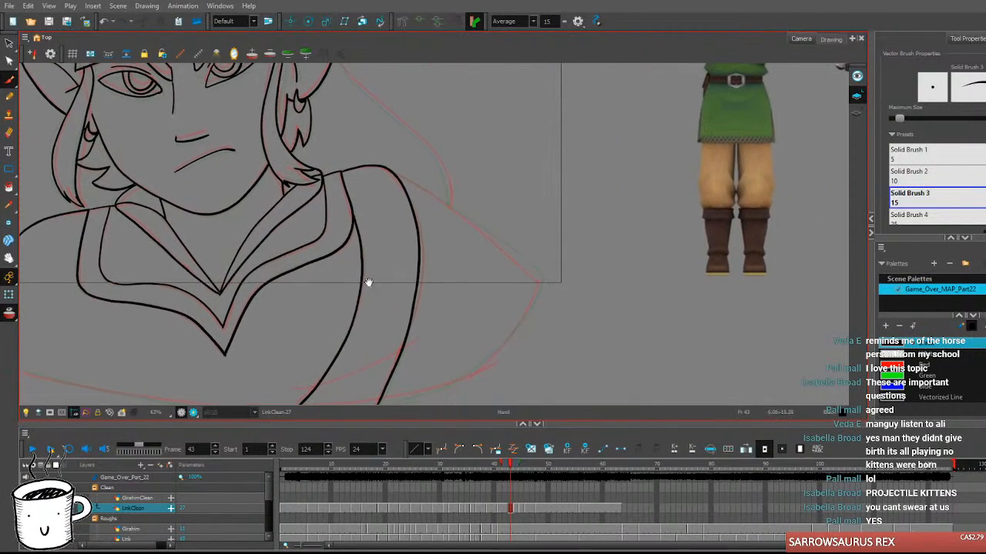
{"action": "left_click_drag", "start_coordinate": [391, 170], "coordinate": [539, 288]}
{"action": "key", "text": "ctrl+z"}
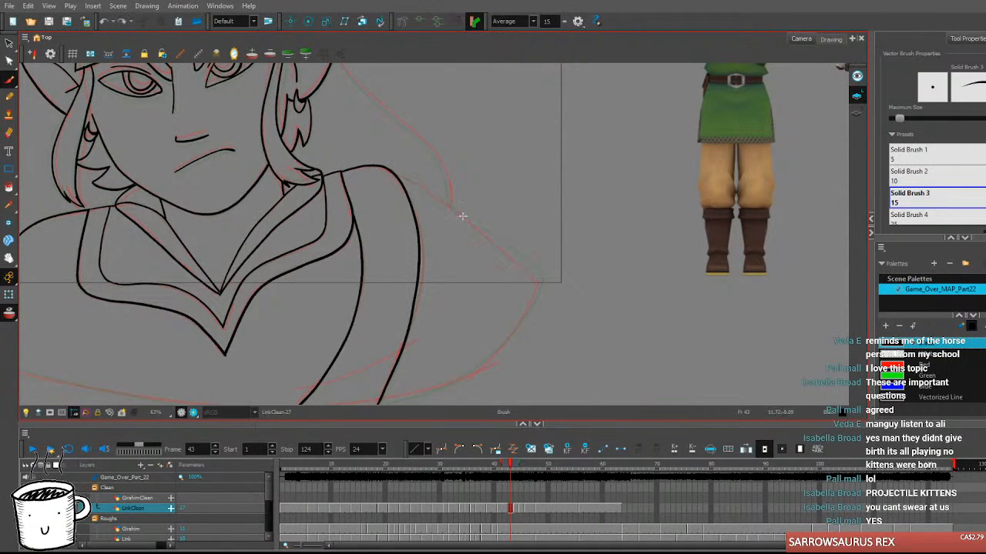
{"action": "left_click_drag", "start_coordinate": [391, 170], "coordinate": [515, 265]}
{"action": "key", "text": "ctrl+z"}
{"action": "left_click_drag", "start_coordinate": [392, 170], "coordinate": [539, 282]}
Ink the torso's lower edge from the left-hand tip across to just past the strap.
{"action": "mouse_move", "coordinate": [484, 356]}
{"action": "left_mouse_down"}
{"action": "mouse_move", "coordinate": [532, 286]}
{"action": "mouse_move", "coordinate": [572, 330]}
{"action": "left_mouse_up"}
{"action": "mouse_move", "coordinate": [53, 288]}
{"action": "left_mouse_down"}
{"action": "mouse_move", "coordinate": [115, 339]}
{"action": "mouse_move", "coordinate": [509, 359]}
{"action": "left_mouse_up"}
{"action": "key", "text": "ctrl+z"}
{"action": "mouse_move", "coordinate": [52, 284]}
{"action": "left_mouse_down"}
{"action": "mouse_move", "coordinate": [214, 363]}
{"action": "mouse_move", "coordinate": [516, 358]}
{"action": "left_mouse_up"}
Compare frame 43's torso line art with the drawings on frames 41 and 42.
{"action": "key", "text": "comma"}
{"action": "key", "text": "period"}
{"action": "key", "text": "comma"}
{"action": "key", "text": "comma"}
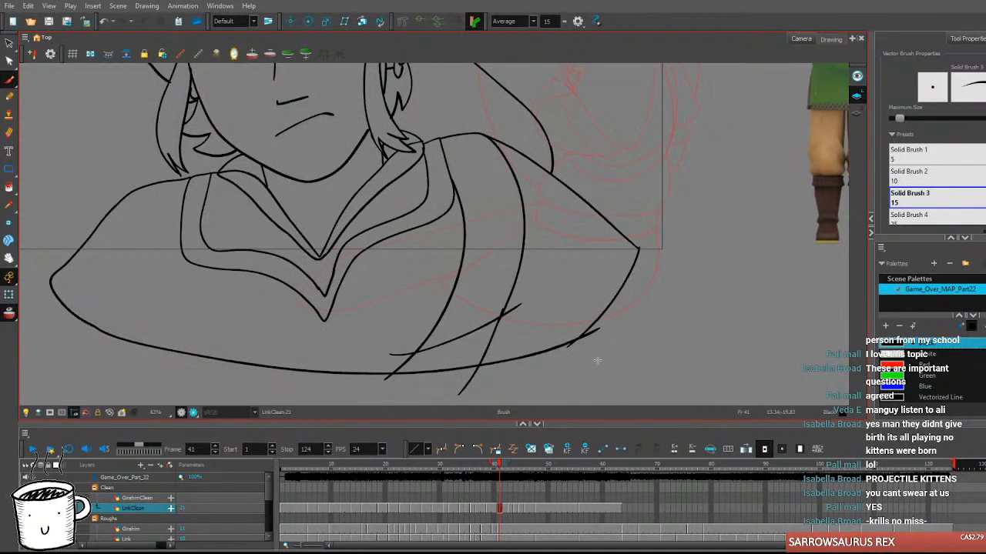
{"action": "key", "text": "period"}
{"action": "key", "text": "period"}
{"action": "key", "text": "comma"}
{"action": "key", "text": "period"}
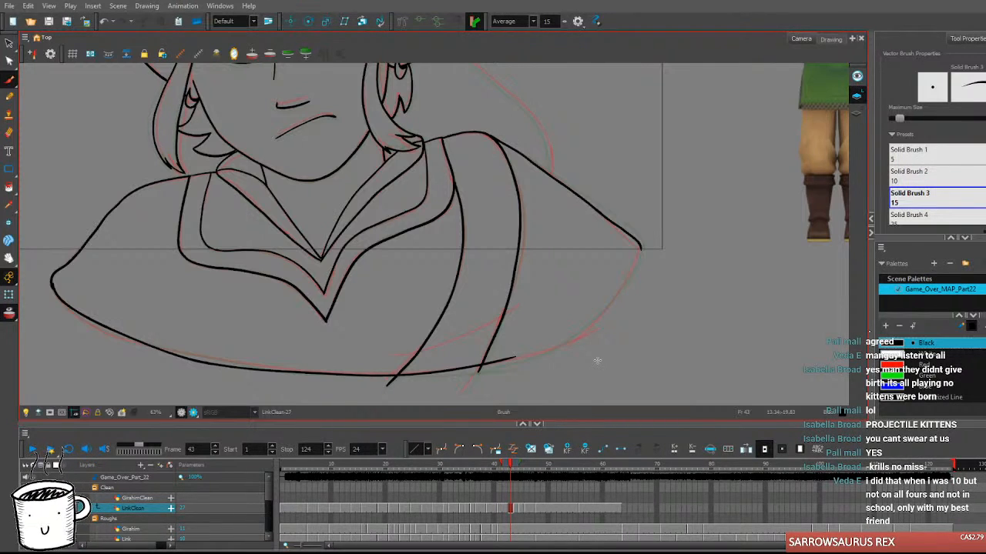
{"action": "key", "text": "comma"}
{"action": "key", "text": "period"}
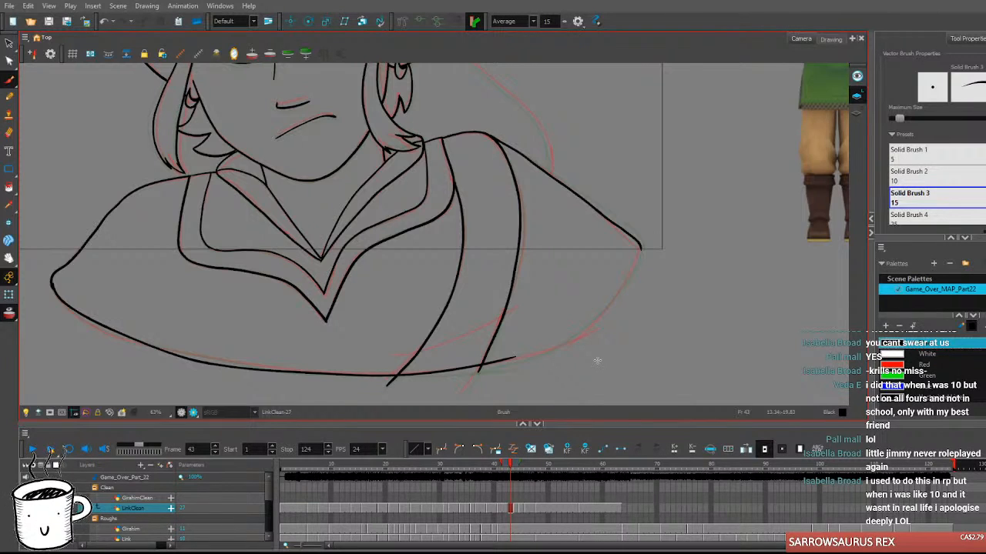
Ink the torso's right-hand edge from the shoulder corner down to the lower edge, and compare it with frame 42.
{"action": "mouse_move", "coordinate": [639, 248]}
{"action": "left_mouse_down"}
{"action": "mouse_move", "coordinate": [621, 295]}
{"action": "mouse_move", "coordinate": [589, 325]}
{"action": "left_mouse_up"}
{"action": "key", "text": "ctrl+z"}
{"action": "mouse_move", "coordinate": [639, 248]}
{"action": "left_mouse_down"}
{"action": "mouse_move", "coordinate": [603, 313]}
{"action": "mouse_move", "coordinate": [574, 339]}
{"action": "mouse_move", "coordinate": [474, 366]}
{"action": "left_mouse_up"}
{"action": "key", "text": "comma"}
{"action": "key", "text": "period"}
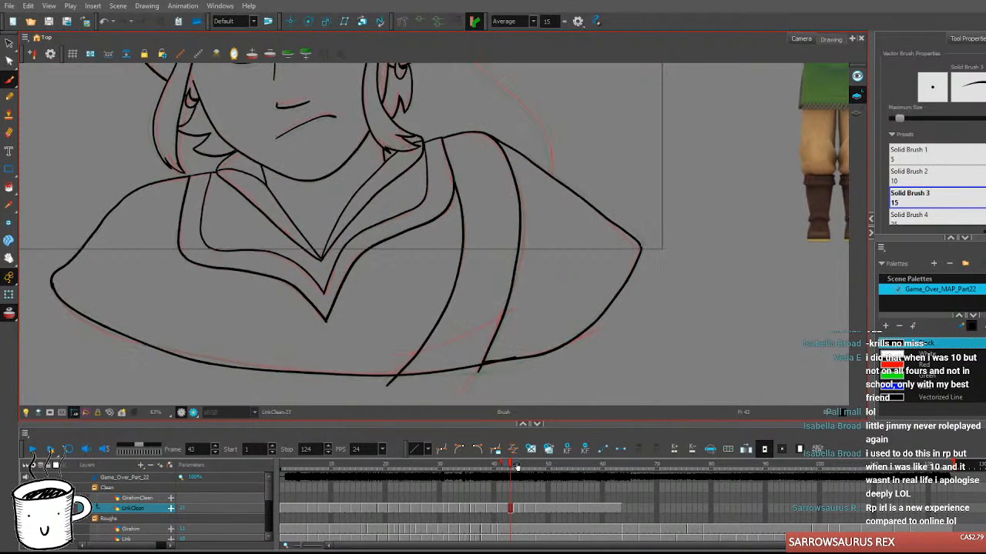
{"action": "key", "text": "comma"}
{"action": "key", "text": "period"}
{"action": "key", "text": "comma"}
{"action": "key", "text": "period"}
Ink the cap's trailing edge from the right-hand ear down to the shoulder, and compare it with the following frames.
{"action": "left_click_drag", "start_coordinate": [506, 293], "coordinate": [449, 337]}
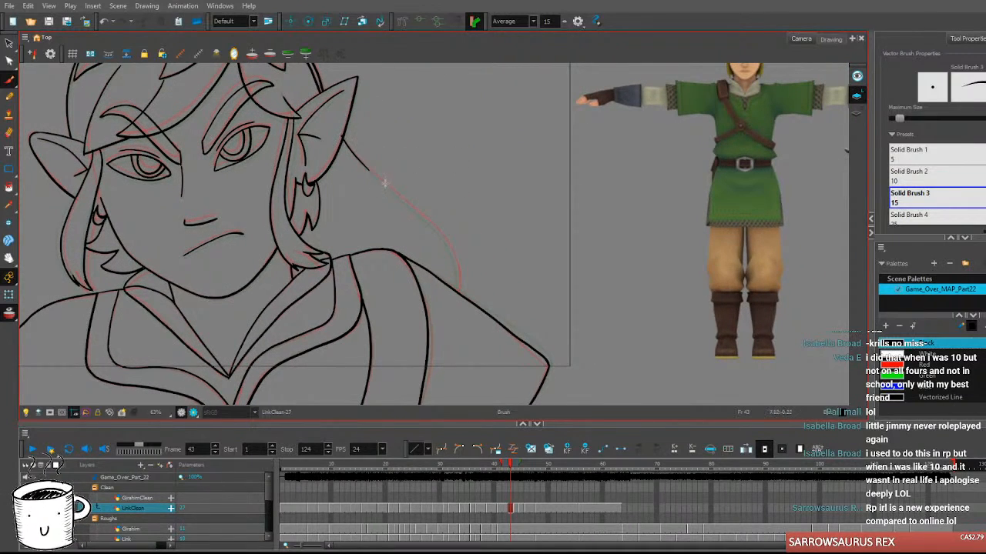
{"action": "mouse_move", "coordinate": [348, 144]}
{"action": "left_mouse_down"}
{"action": "mouse_move", "coordinate": [433, 228]}
{"action": "mouse_move", "coordinate": [457, 281]}
{"action": "left_mouse_up"}
{"action": "key", "text": "period"}
{"action": "key", "text": "period"}
{"action": "key", "text": "comma"}
{"action": "key", "text": "comma"}
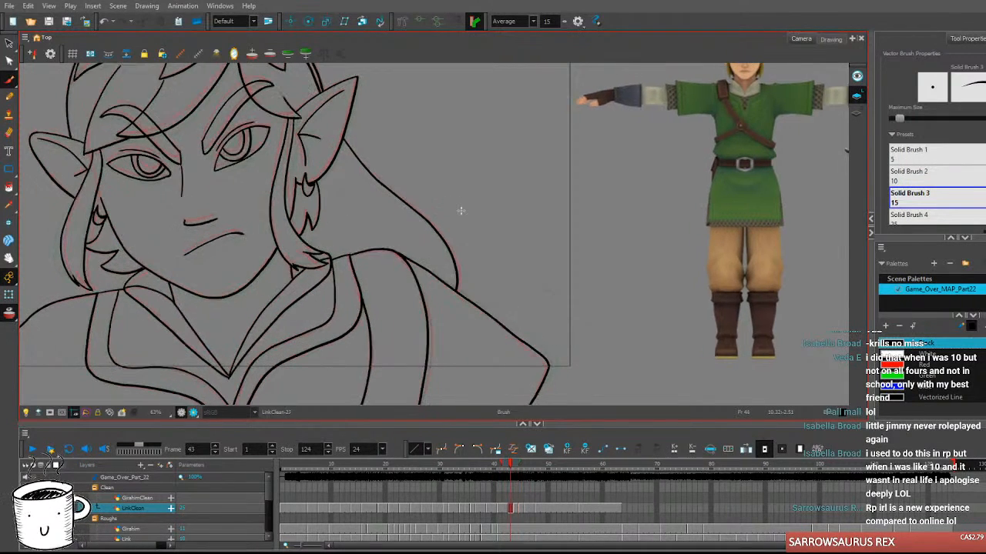
Step back to frame 40 and play back the cleaned animation to review the motion.
{"action": "key", "text": "comma"}
{"action": "key", "text": "comma"}
{"action": "key", "text": "comma"}
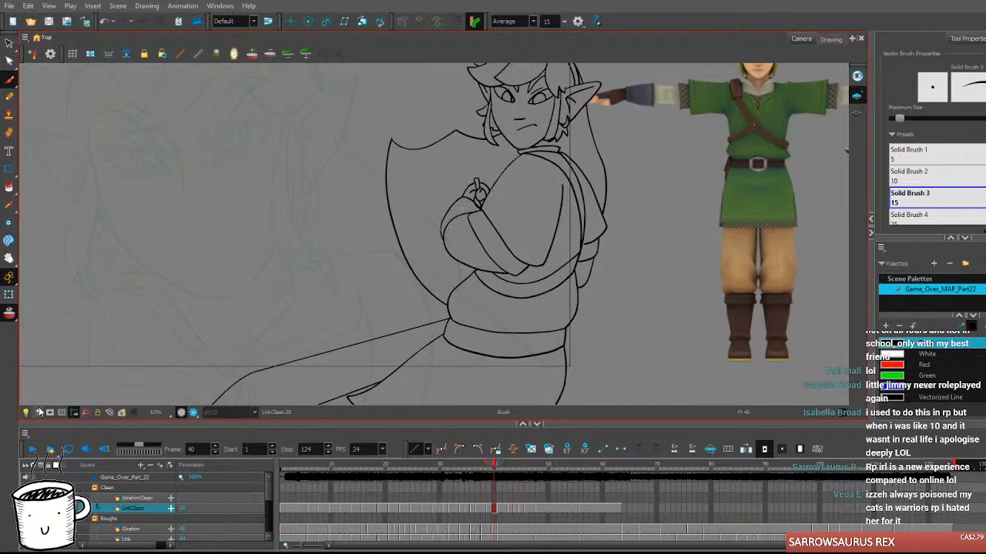
{"action": "left_click", "coordinate": [32, 446]}
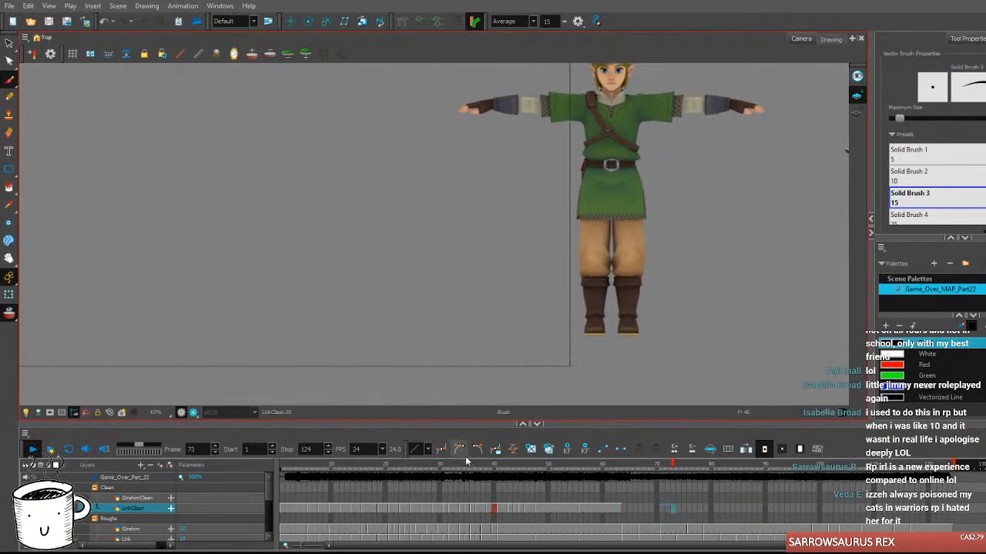
{"action": "left_click", "coordinate": [496, 467]}
{"action": "left_click", "coordinate": [32, 451]}
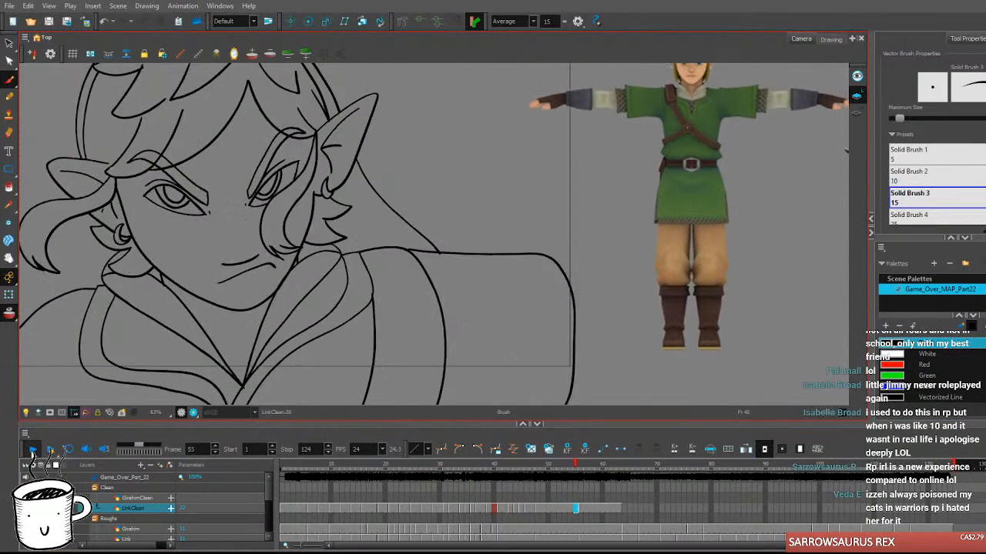
Create an empty drawing at frame 47 on the LinkClean layer.
{"action": "left_click", "coordinate": [521, 466]}
{"action": "key", "text": "period"}
{"action": "key", "text": "period"}
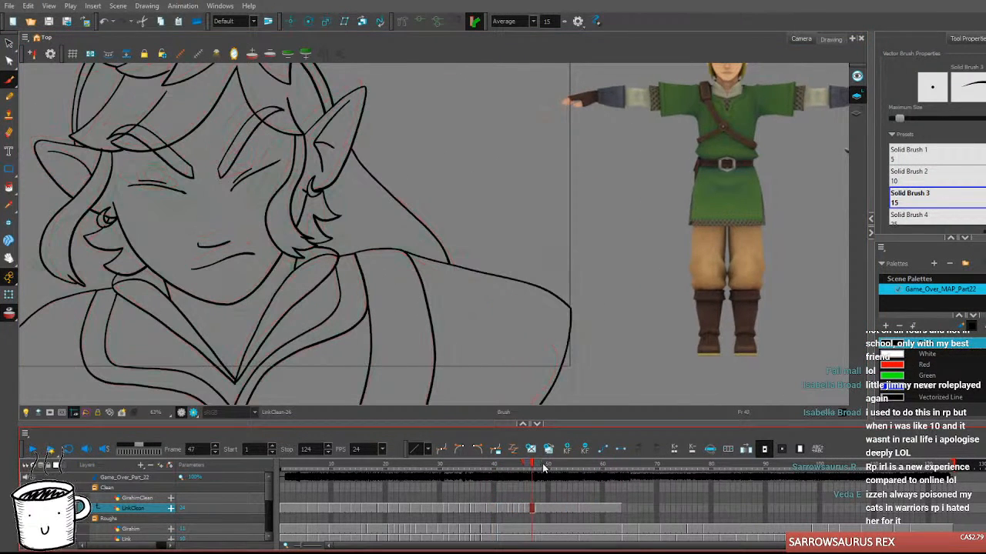
{"action": "left_click_drag", "start_coordinate": [548, 378], "coordinate": [669, 394]}
{"action": "key", "text": "alt+shift+r"}
{"action": "left_click_drag", "start_coordinate": [519, 346], "coordinate": [480, 368]}
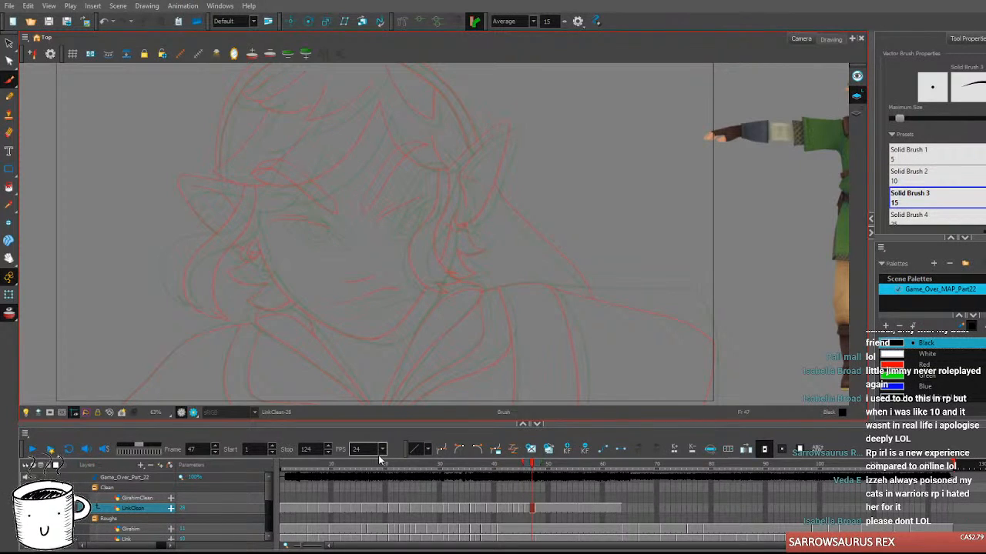
Ink the upper lid line of the right-hand eye on frame 47.
{"action": "left_click_drag", "start_coordinate": [390, 239], "coordinate": [442, 194]}
{"action": "key", "text": "ctrl+z"}
{"action": "left_click_drag", "start_coordinate": [385, 239], "coordinate": [441, 194]}
{"action": "key", "text": "ctrl+z"}
{"action": "left_click_drag", "start_coordinate": [385, 239], "coordinate": [416, 232]}
{"action": "key", "text": "ctrl+z"}
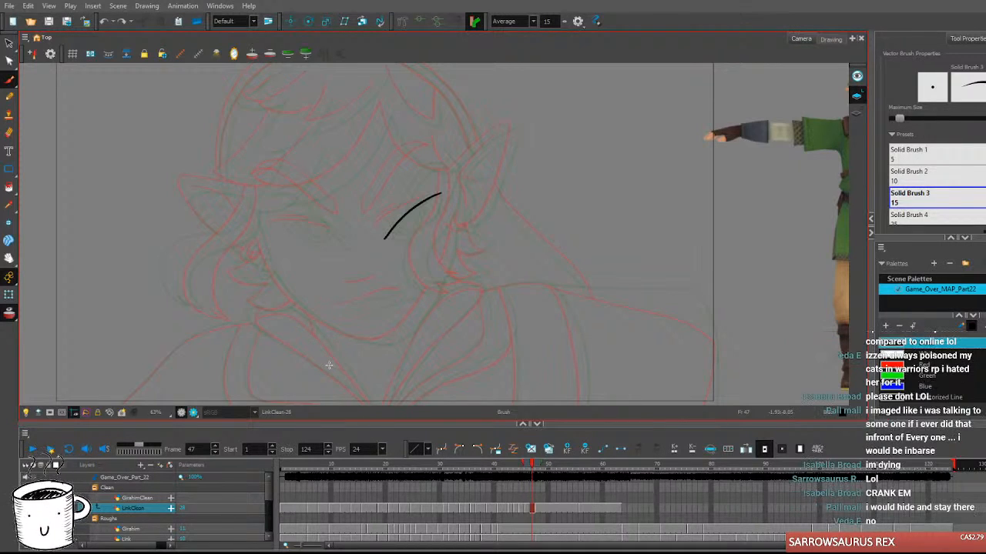
Ink the lower lid and outer side of the right-hand eye to close its outline.
{"action": "mouse_move", "coordinate": [385, 239]}
{"action": "left_mouse_down"}
{"action": "mouse_move", "coordinate": [413, 238]}
{"action": "mouse_move", "coordinate": [398, 241]}
{"action": "left_mouse_up"}
{"action": "key", "text": "ctrl+z"}
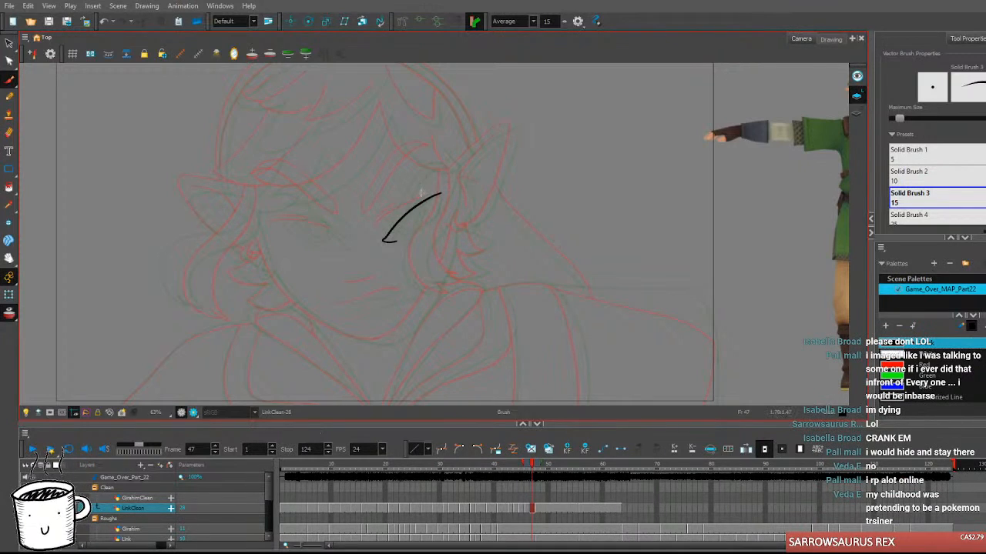
{"action": "mouse_move", "coordinate": [383, 240]}
{"action": "left_mouse_down"}
{"action": "mouse_move", "coordinate": [440, 193]}
{"action": "mouse_move", "coordinate": [433, 215]}
{"action": "mouse_move", "coordinate": [383, 241]}
{"action": "mouse_move", "coordinate": [428, 223]}
{"action": "mouse_move", "coordinate": [419, 228]}
{"action": "mouse_move", "coordinate": [441, 191]}
{"action": "left_mouse_up"}
{"action": "key", "text": "ctrl+z"}
{"action": "key", "text": "ctrl+z"}
{"action": "key", "text": "ctrl+z"}
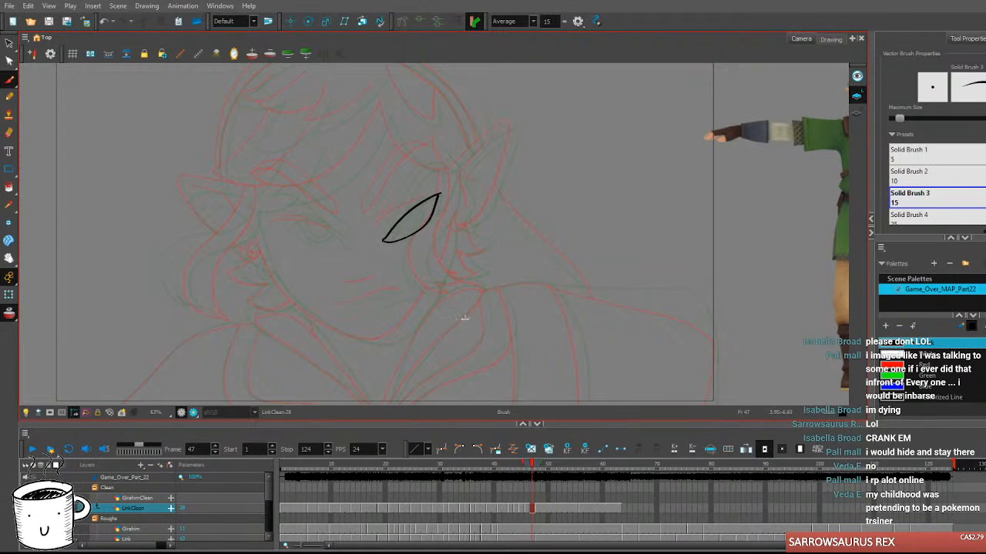
Ink the iris curve inside the right-hand eye, checking it against the neighbouring frames.
{"action": "key", "text": "comma"}
{"action": "key", "text": "period"}
{"action": "key", "text": "period"}
{"action": "key", "text": "comma"}
{"action": "key", "text": "comma"}
{"action": "key", "text": "period"}
{"action": "key", "text": "period"}
{"action": "key", "text": "comma"}
{"action": "key", "text": "comma"}
{"action": "key", "text": "period"}
{"action": "key", "text": "period"}
{"action": "key", "text": "comma"}
{"action": "key", "text": "comma"}
{"action": "key", "text": "period"}
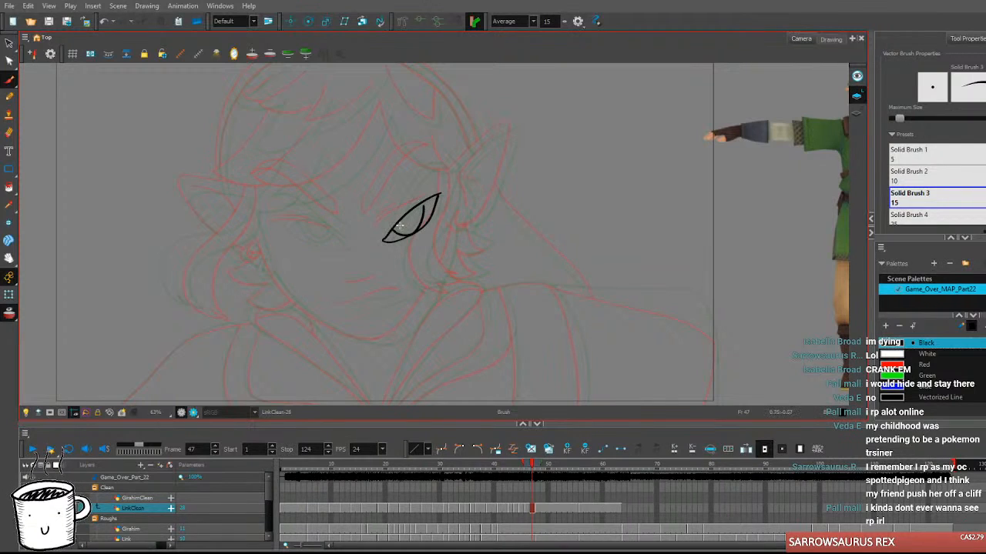
Add the pupil curve inside the right-hand eye's iris, checking it against the neighbouring frames.
{"action": "key", "text": "comma"}
{"action": "key", "text": "period"}
{"action": "key", "text": "period"}
{"action": "key", "text": "comma"}
{"action": "key", "text": "comma"}
{"action": "key", "text": "period"}
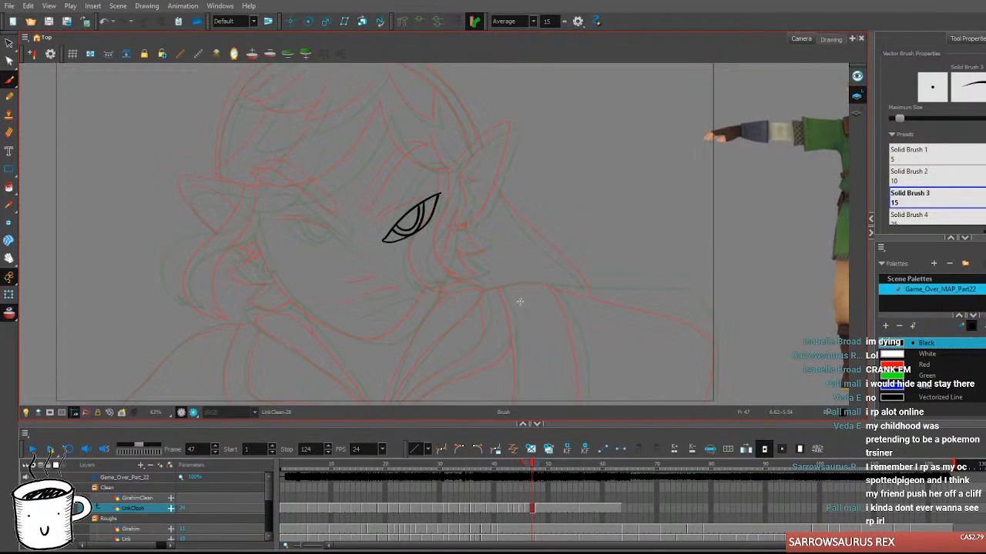
Undo the last strokes in the right-hand eye and rework its inner lines, comparing them with the previous frame.
{"action": "key", "text": "ctrl+z"}
{"action": "key", "text": "ctrl+z"}
{"action": "mouse_move", "coordinate": [392, 230]}
{"action": "left_mouse_down"}
{"action": "mouse_move", "coordinate": [400, 233]}
{"action": "mouse_move", "coordinate": [421, 204]}
{"action": "mouse_move", "coordinate": [409, 233]}
{"action": "mouse_move", "coordinate": [417, 208]}
{"action": "left_mouse_up"}
{"action": "key", "text": "ctrl+z"}
{"action": "key", "text": "comma"}
{"action": "key", "text": "period"}
{"action": "key", "text": "comma"}
{"action": "key", "text": "period"}
{"action": "key", "text": "comma"}
{"action": "key", "text": "period"}
{"action": "left_click_drag", "start_coordinate": [601, 355], "coordinate": [606, 355]}
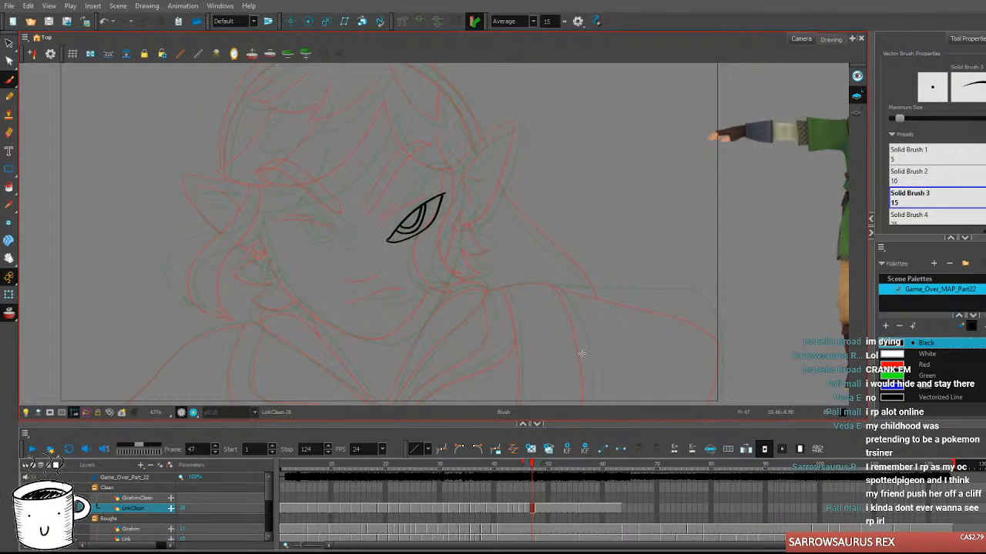
Ink the right-hand hair lock's inner edge from the hairline past the eye down to its jagged tip.
{"action": "key", "text": "comma"}
{"action": "key", "text": "period"}
{"action": "mouse_move", "coordinate": [450, 172]}
{"action": "left_mouse_down"}
{"action": "mouse_move", "coordinate": [443, 212]}
{"action": "mouse_move", "coordinate": [418, 237]}
{"action": "mouse_move", "coordinate": [415, 276]}
{"action": "left_mouse_up"}
{"action": "key", "text": "ctrl+z"}
{"action": "mouse_move", "coordinate": [448, 169]}
{"action": "left_mouse_down"}
{"action": "mouse_move", "coordinate": [440, 213]}
{"action": "mouse_move", "coordinate": [411, 243]}
{"action": "mouse_move", "coordinate": [419, 234]}
{"action": "mouse_move", "coordinate": [412, 270]}
{"action": "mouse_move", "coordinate": [431, 288]}
{"action": "left_mouse_up"}
{"action": "key", "text": "ctrl+z"}
{"action": "mouse_move", "coordinate": [428, 227]}
{"action": "left_mouse_down"}
{"action": "mouse_move", "coordinate": [411, 263]}
{"action": "mouse_move", "coordinate": [427, 291]}
{"action": "mouse_move", "coordinate": [433, 279]}
{"action": "mouse_move", "coordinate": [456, 288]}
{"action": "left_mouse_up"}
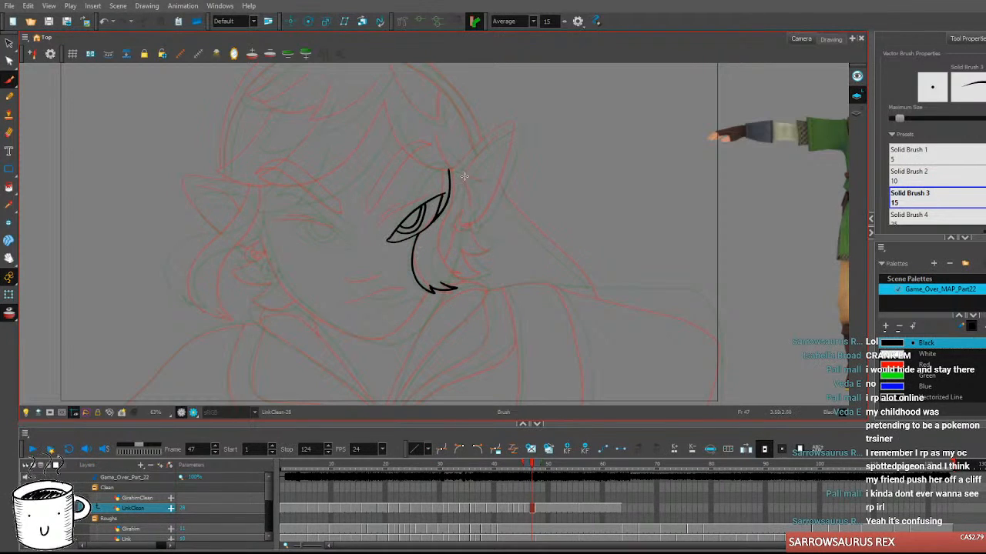
Ink the right-hand hair lock's outer edge from the hairline to its tip, and compare it with the neighbouring frames.
{"action": "mouse_move", "coordinate": [457, 171]}
{"action": "left_mouse_down"}
{"action": "mouse_move", "coordinate": [439, 246]}
{"action": "mouse_move", "coordinate": [456, 276]}
{"action": "left_mouse_up"}
{"action": "key", "text": "ctrl+z"}
{"action": "mouse_move", "coordinate": [459, 170]}
{"action": "left_mouse_down"}
{"action": "mouse_move", "coordinate": [463, 201]}
{"action": "mouse_move", "coordinate": [437, 241]}
{"action": "mouse_move", "coordinate": [453, 277]}
{"action": "mouse_move", "coordinate": [467, 280]}
{"action": "mouse_move", "coordinate": [461, 194]}
{"action": "mouse_move", "coordinate": [439, 242]}
{"action": "mouse_move", "coordinate": [443, 269]}
{"action": "mouse_move", "coordinate": [465, 278]}
{"action": "left_mouse_up"}
{"action": "key", "text": "ctrl+z"}
{"action": "key", "text": "comma"}
{"action": "key", "text": "period"}
{"action": "key", "text": "period"}
{"action": "key", "text": "comma"}
{"action": "key", "text": "comma"}
{"action": "key", "text": "period"}
{"action": "key", "text": "period"}
{"action": "key", "text": "comma"}
{"action": "key", "text": "comma"}
{"action": "key", "text": "period"}
{"action": "left_click_drag", "start_coordinate": [583, 385], "coordinate": [590, 388]}
{"action": "left_click_drag", "start_coordinate": [386, 232], "coordinate": [383, 223]}
{"action": "key", "text": "ctrl+z"}
{"action": "key", "text": "ctrl+z"}
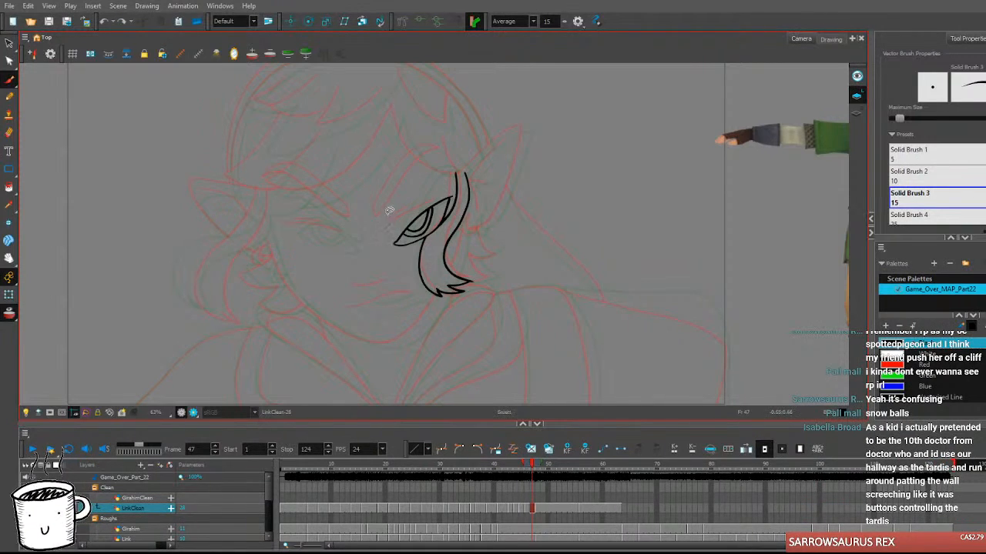
Try a curve for the right-hand eyebrow's upper edge and compare it with the neighbouring frames.
{"action": "mouse_move", "coordinate": [387, 229]}
{"action": "left_mouse_down"}
{"action": "mouse_move", "coordinate": [422, 167]}
{"action": "mouse_move", "coordinate": [445, 156]}
{"action": "left_mouse_up"}
{"action": "key", "text": "comma"}
{"action": "key", "text": "period"}
{"action": "key", "text": "period"}
{"action": "key", "text": "comma"}
{"action": "key", "text": "comma"}
{"action": "key", "text": "period"}
Ink the right-hand eyebrow's upper edge as one arch from above the eye's inner corner to the hair lock.
{"action": "mouse_move", "coordinate": [389, 225]}
{"action": "left_mouse_down"}
{"action": "mouse_move", "coordinate": [417, 175]}
{"action": "mouse_move", "coordinate": [451, 154]}
{"action": "left_mouse_up"}
{"action": "key", "text": "ctrl+z"}
{"action": "mouse_move", "coordinate": [390, 222]}
{"action": "left_mouse_down"}
{"action": "mouse_move", "coordinate": [406, 190]}
{"action": "mouse_move", "coordinate": [459, 156]}
{"action": "left_mouse_up"}
{"action": "key", "text": "ctrl+z"}
{"action": "mouse_move", "coordinate": [388, 226]}
{"action": "left_mouse_down"}
{"action": "mouse_move", "coordinate": [437, 156]}
{"action": "mouse_move", "coordinate": [460, 154]}
{"action": "left_mouse_up"}
{"action": "key", "text": "ctrl+z"}
{"action": "left_click_drag", "start_coordinate": [388, 225], "coordinate": [392, 208]}
{"action": "left_click_drag", "start_coordinate": [426, 169], "coordinate": [462, 156]}
{"action": "key", "text": "ctrl+z"}
{"action": "mouse_move", "coordinate": [388, 226]}
{"action": "left_mouse_down"}
{"action": "mouse_move", "coordinate": [410, 181]}
{"action": "mouse_move", "coordinate": [454, 161]}
{"action": "left_mouse_up"}
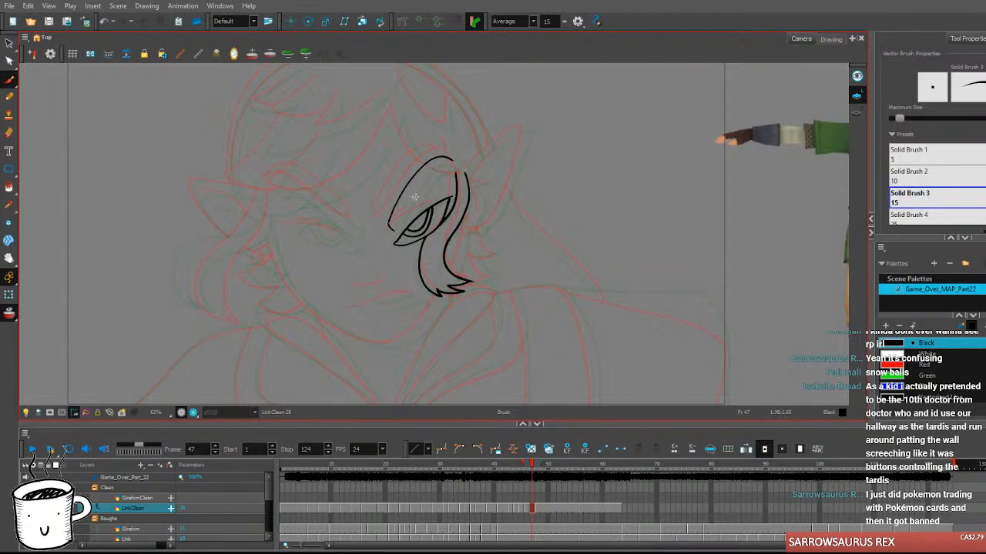
Redraw the right-hand eyebrow's upper edge and ink its lower edge parallel to it, from the inner end to the hair lock.
{"action": "mouse_move", "coordinate": [396, 231]}
{"action": "left_mouse_down"}
{"action": "mouse_move", "coordinate": [444, 167]}
{"action": "mouse_move", "coordinate": [465, 158]}
{"action": "left_mouse_up"}
{"action": "key", "text": "ctrl+z"}
{"action": "mouse_move", "coordinate": [391, 230]}
{"action": "left_mouse_down"}
{"action": "mouse_move", "coordinate": [410, 190]}
{"action": "mouse_move", "coordinate": [460, 162]}
{"action": "left_mouse_up"}
{"action": "key", "text": "ctrl+z"}
{"action": "key", "text": "ctrl+z"}
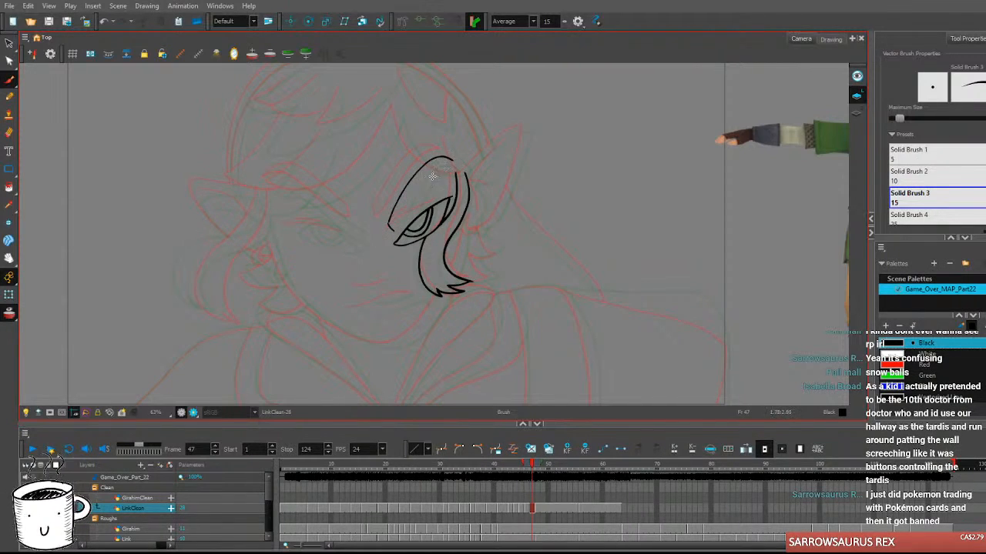
{"action": "mouse_move", "coordinate": [389, 228]}
{"action": "left_mouse_down"}
{"action": "mouse_move", "coordinate": [400, 200]}
{"action": "mouse_move", "coordinate": [460, 160]}
{"action": "left_mouse_up"}
{"action": "key", "text": "ctrl+z"}
{"action": "mouse_move", "coordinate": [387, 227]}
{"action": "left_mouse_down"}
{"action": "mouse_move", "coordinate": [433, 160]}
{"action": "mouse_move", "coordinate": [456, 164]}
{"action": "left_mouse_up"}
{"action": "left_click_drag", "start_coordinate": [394, 232], "coordinate": [463, 161]}
Flip between frame 47 and its neighbouring frames to check the right-hand eyebrow's shape and placement.
{"action": "key", "text": "comma"}
{"action": "key", "text": "period"}
{"action": "key", "text": "period"}
{"action": "key", "text": "comma"}
{"action": "key", "text": "comma"}
{"action": "key", "text": "period"}
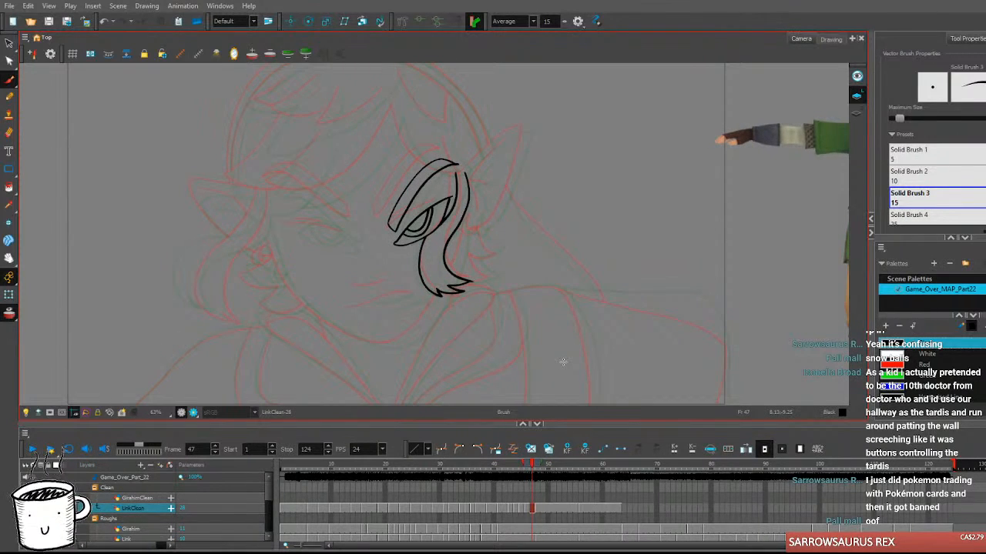
{"action": "key", "text": "comma"}
{"action": "key", "text": "period"}
{"action": "key", "text": "period"}
{"action": "key", "text": "comma"}
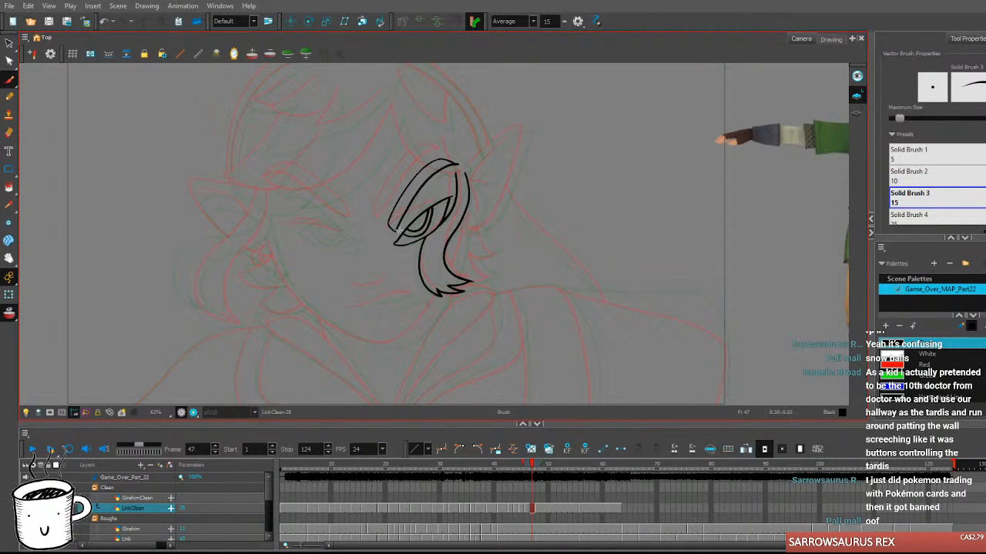
{"action": "key", "text": "period"}
{"action": "key", "text": "comma"}
{"action": "key", "text": "period"}
{"action": "key", "text": "comma"}
{"action": "key", "text": "period"}
{"action": "key", "text": "comma"}
Ink a first version of the left-hand eye's upper and lower lids over the rough sketch.
{"action": "left_click_drag", "start_coordinate": [480, 312], "coordinate": [490, 319]}
{"action": "mouse_move", "coordinate": [302, 232]}
{"action": "left_mouse_down"}
{"action": "mouse_move", "coordinate": [330, 223]}
{"action": "mouse_move", "coordinate": [367, 253]}
{"action": "left_mouse_up"}
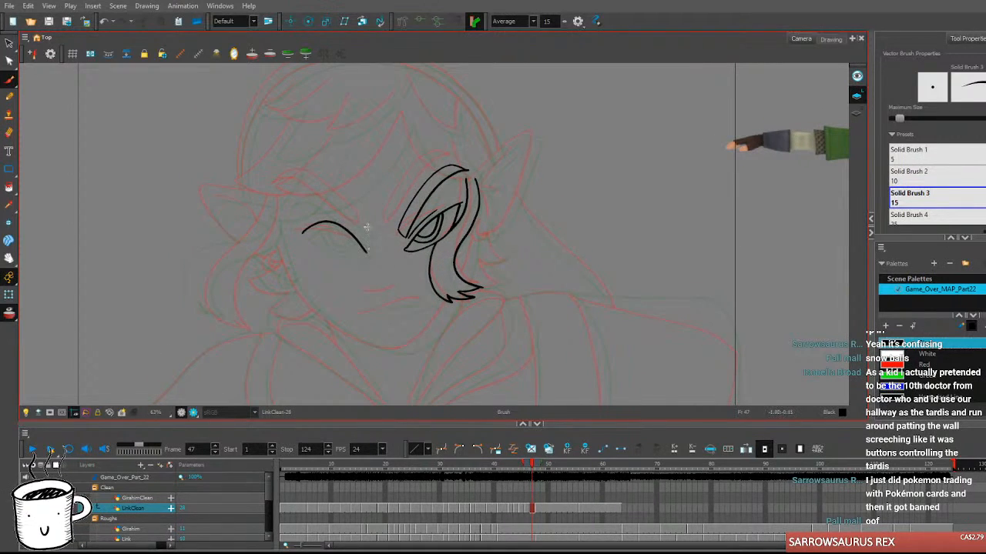
{"action": "left_click_drag", "start_coordinate": [304, 236], "coordinate": [363, 253]}
{"action": "key", "text": "ctrl+z"}
{"action": "left_click_drag", "start_coordinate": [307, 236], "coordinate": [366, 254]}
{"action": "key", "text": "ctrl+z"}
{"action": "left_click_drag", "start_coordinate": [303, 236], "coordinate": [368, 254]}
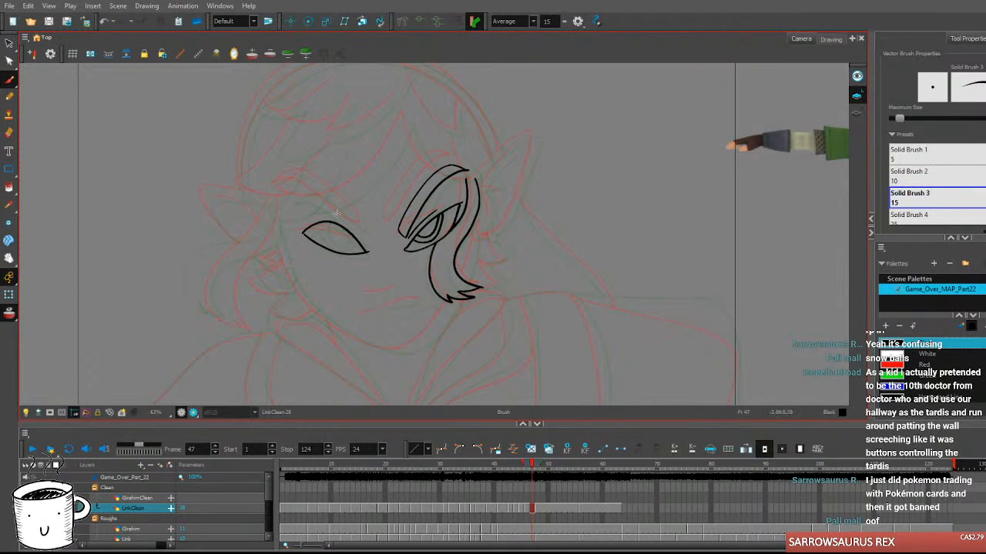
Try an iris curve inside the left-hand eye, compare it with the previous frame, and undo it.
{"action": "mouse_move", "coordinate": [318, 224]}
{"action": "left_mouse_down"}
{"action": "mouse_move", "coordinate": [340, 251]}
{"action": "mouse_move", "coordinate": [357, 239]}
{"action": "left_mouse_up"}
{"action": "key", "text": "comma"}
{"action": "key", "text": "period"}
{"action": "key", "text": "comma"}
{"action": "key", "text": "period"}
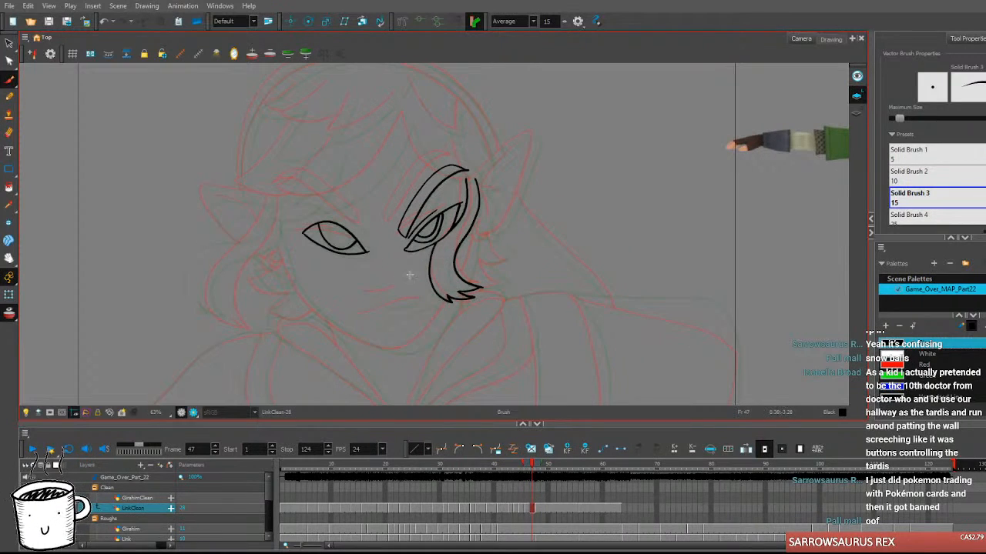
{"action": "key", "text": "ctrl+z"}
{"action": "mouse_move", "coordinate": [318, 226]}
{"action": "left_mouse_down"}
{"action": "mouse_move", "coordinate": [357, 226]}
{"action": "mouse_move", "coordinate": [328, 245]}
{"action": "mouse_move", "coordinate": [354, 231]}
{"action": "left_mouse_up"}
{"action": "key", "text": "ctrl+z"}
{"action": "key", "text": "ctrl+z"}
{"action": "key", "text": "alt+s"}
{"action": "key", "text": "ctrl+z"}
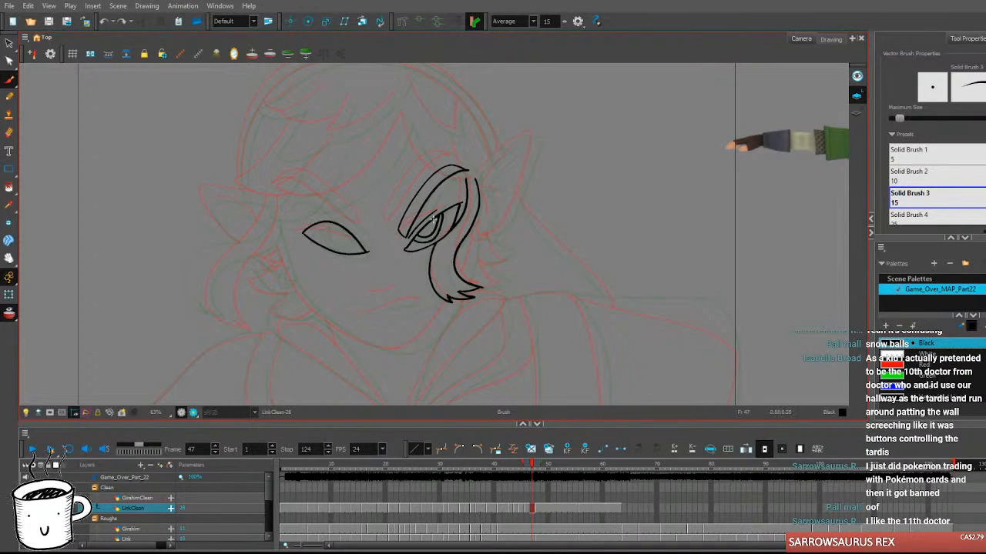
Undo the left-hand eye's outline and redraw its upper lid as an arch from outer to inner corner.
{"action": "key", "text": "ctrl+z"}
{"action": "key", "text": "ctrl+z"}
{"action": "left_click_drag", "start_coordinate": [302, 234], "coordinate": [356, 249]}
{"action": "key", "text": "ctrl+z"}
{"action": "left_click_drag", "start_coordinate": [299, 231], "coordinate": [354, 248]}
{"action": "key", "text": "ctrl+z"}
{"action": "mouse_move", "coordinate": [302, 231]}
{"action": "left_mouse_down"}
{"action": "mouse_move", "coordinate": [325, 225]}
{"action": "mouse_move", "coordinate": [366, 258]}
{"action": "mouse_move", "coordinate": [320, 223]}
{"action": "mouse_move", "coordinate": [366, 255]}
{"action": "mouse_move", "coordinate": [341, 251]}
{"action": "mouse_move", "coordinate": [365, 251]}
{"action": "left_mouse_up"}
{"action": "key", "text": "ctrl+z"}
{"action": "key", "text": "ctrl+z"}
{"action": "key", "text": "ctrl+z"}
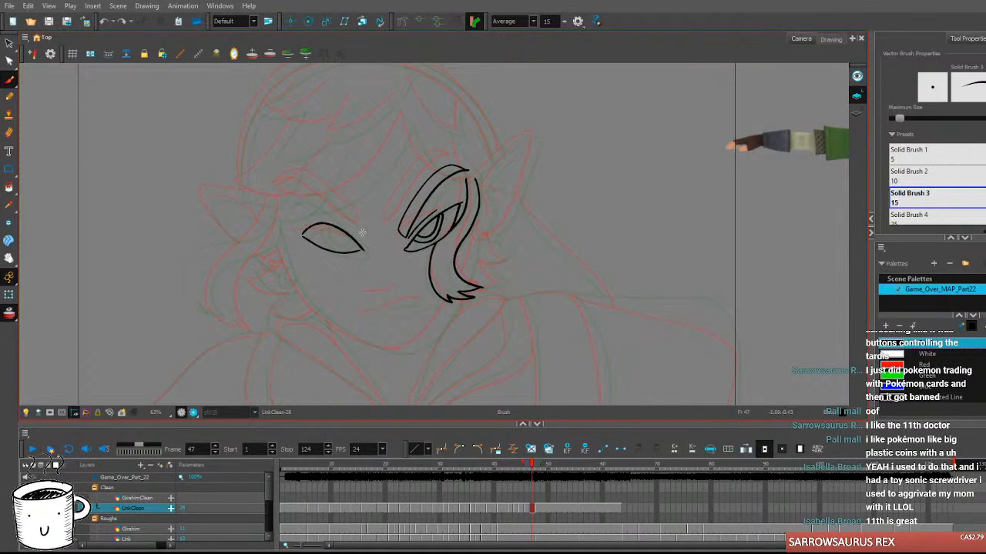
{"action": "key", "text": "ctrl+z"}
Try a lower lid line for the left-hand eye, compare it with the neighbouring frames, and undo it.
{"action": "mouse_move", "coordinate": [300, 237]}
{"action": "left_mouse_down"}
{"action": "mouse_move", "coordinate": [334, 252]}
{"action": "mouse_move", "coordinate": [365, 251]}
{"action": "left_mouse_up"}
{"action": "key", "text": "comma"}
{"action": "key", "text": "period"}
{"action": "key", "text": "period"}
{"action": "key", "text": "comma"}
{"action": "key", "text": "comma"}
{"action": "key", "text": "period"}
{"action": "key", "text": "period"}
{"action": "key", "text": "comma"}
{"action": "key", "text": "comma"}
{"action": "key", "text": "period"}
{"action": "key", "text": "ctrl+z"}
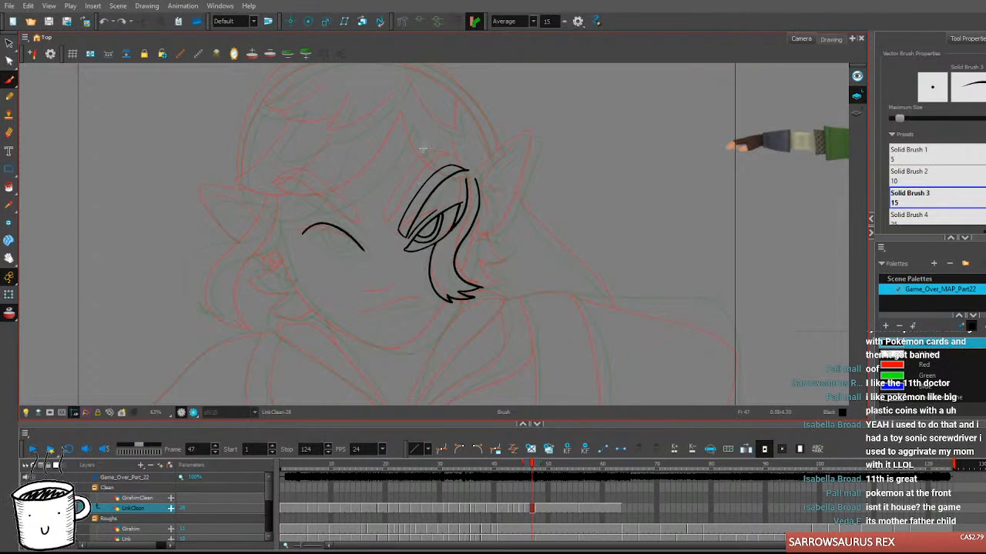
Ink the left-hand eye's lower lid from corner to corner and check it against the neighbouring frames.
{"action": "left_click_drag", "start_coordinate": [307, 237], "coordinate": [367, 251]}
{"action": "key", "text": "ctrl+z"}
{"action": "left_click_drag", "start_coordinate": [302, 233], "coordinate": [366, 252]}
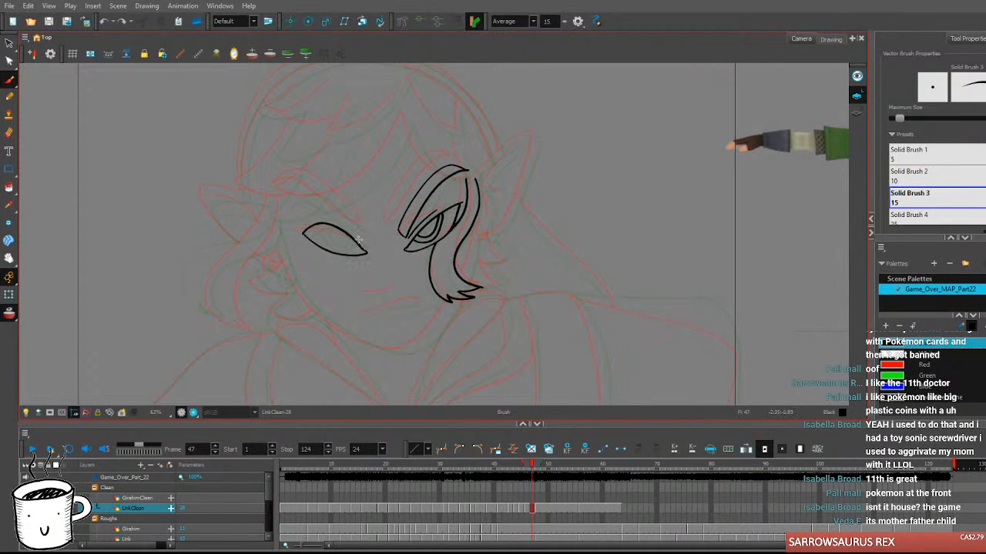
{"action": "key", "text": "comma"}
{"action": "key", "text": "period"}
{"action": "key", "text": "period"}
{"action": "key", "text": "comma"}
{"action": "key", "text": "comma"}
{"action": "key", "text": "period"}
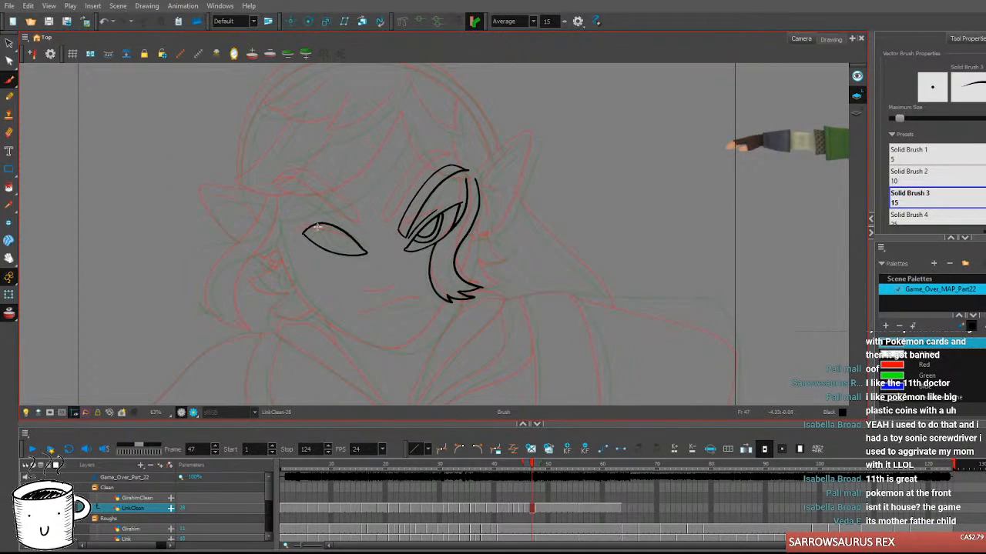
Add the iris and pupil curves inside the left-hand eye, comparing them with the previous frame.
{"action": "mouse_move", "coordinate": [319, 225]}
{"action": "left_mouse_down"}
{"action": "mouse_move", "coordinate": [339, 244]}
{"action": "mouse_move", "coordinate": [351, 232]}
{"action": "left_mouse_up"}
{"action": "key", "text": "comma"}
{"action": "key", "text": "period"}
{"action": "key", "text": "comma"}
{"action": "key", "text": "period"}
{"action": "key", "text": "comma"}
{"action": "key", "text": "period"}
{"action": "key", "text": "comma"}
{"action": "key", "text": "period"}
{"action": "key", "text": "comma"}
{"action": "key", "text": "period"}
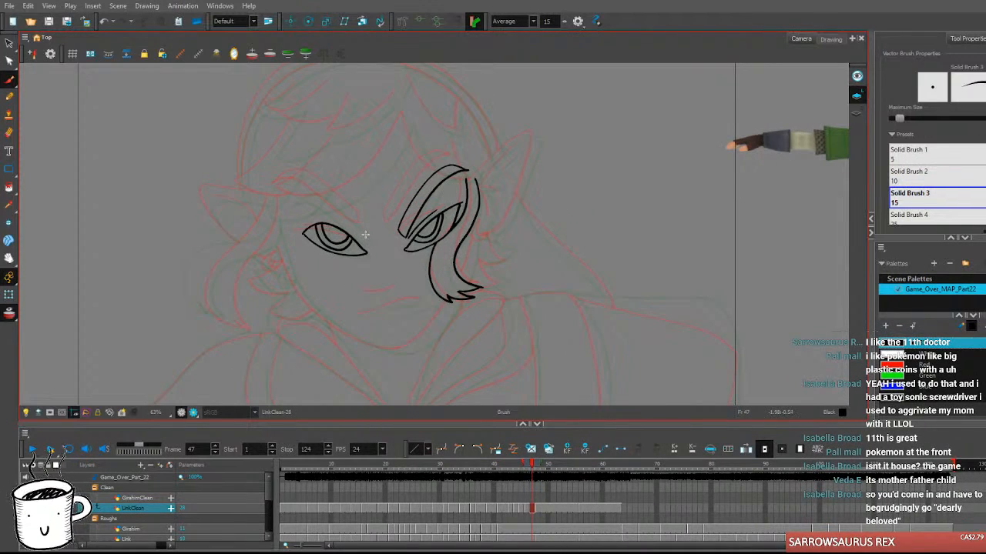
Ink the left-hand eyebrow's outline above the eye, reworking its strokes and comparing it with the neighbouring drawings.
{"action": "left_click_drag", "start_coordinate": [365, 219], "coordinate": [294, 178]}
{"action": "key", "text": "ctrl+z"}
{"action": "mouse_move", "coordinate": [302, 181]}
{"action": "left_mouse_down"}
{"action": "mouse_move", "coordinate": [362, 223]}
{"action": "mouse_move", "coordinate": [322, 184]}
{"action": "mouse_move", "coordinate": [284, 189]}
{"action": "mouse_move", "coordinate": [367, 240]}
{"action": "left_mouse_up"}
{"action": "key", "text": "ctrl+z"}
{"action": "key", "text": "g"}
{"action": "key", "text": "f"}
{"action": "key", "text": "f"}
{"action": "key", "text": "g"}
{"action": "key", "text": "g"}
{"action": "key", "text": "f"}
Play back the cleaned animation from frames 39 and 42 to review the motion, and return to frame 47.
{"action": "key", "text": "comma"}
{"action": "key", "text": "comma"}
{"action": "key", "text": "comma"}
{"action": "key", "text": "comma"}
{"action": "key", "text": "comma"}
{"action": "key", "text": "comma"}
{"action": "key", "text": "comma"}
{"action": "key", "text": "comma"}
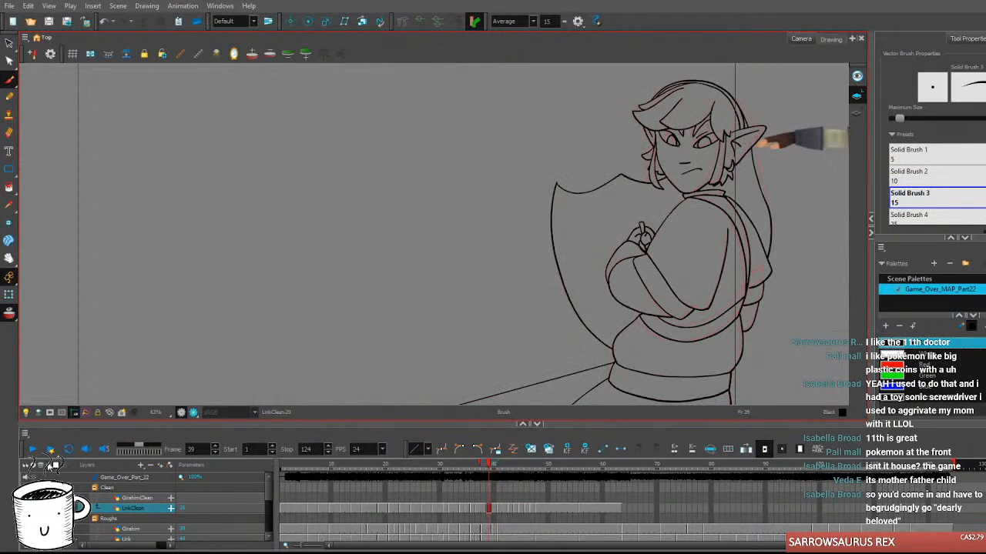
{"action": "left_click", "coordinate": [32, 450]}
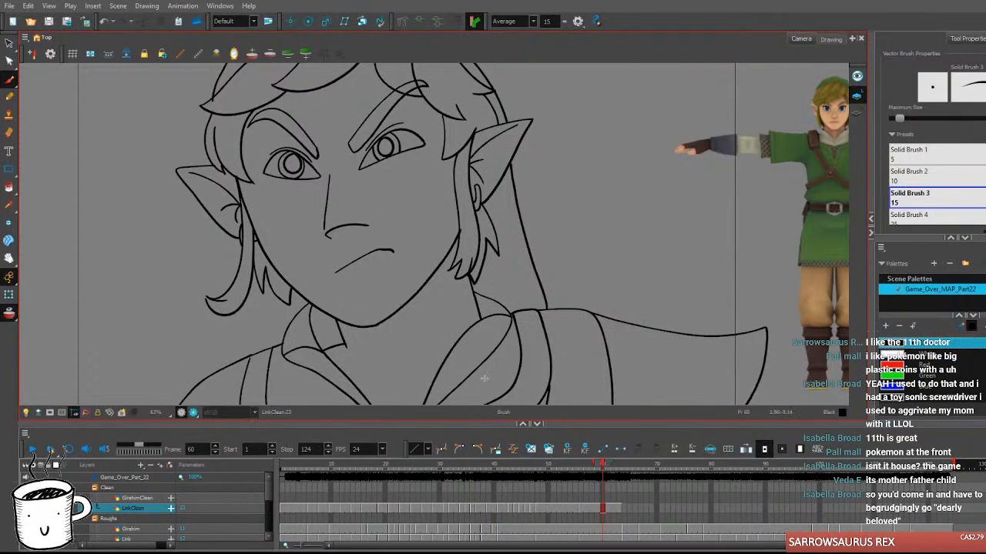
{"action": "left_click", "coordinate": [504, 471]}
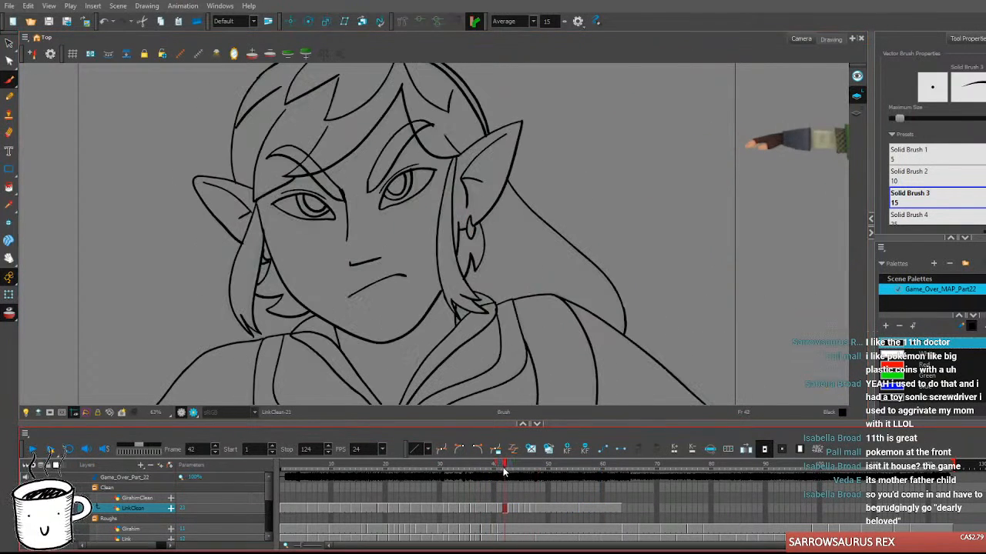
{"action": "left_click", "coordinate": [68, 452]}
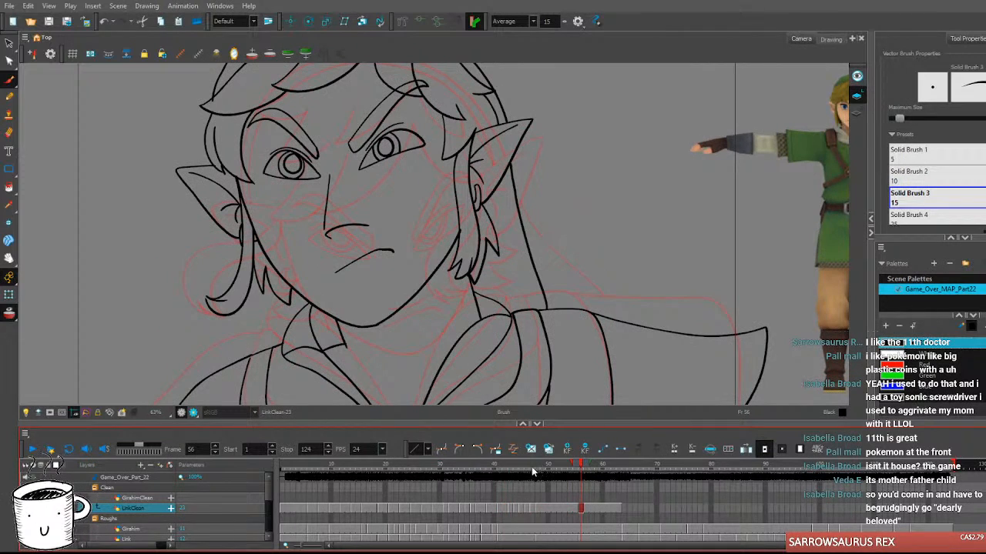
{"action": "left_click", "coordinate": [531, 467]}
Ink the short nose line and the mouth line below it, checking them against the previous frame.
{"action": "left_click_drag", "start_coordinate": [500, 289], "coordinate": [518, 290]}
{"action": "left_click_drag", "start_coordinate": [393, 297], "coordinate": [439, 291]}
{"action": "key", "text": "ctrl+z"}
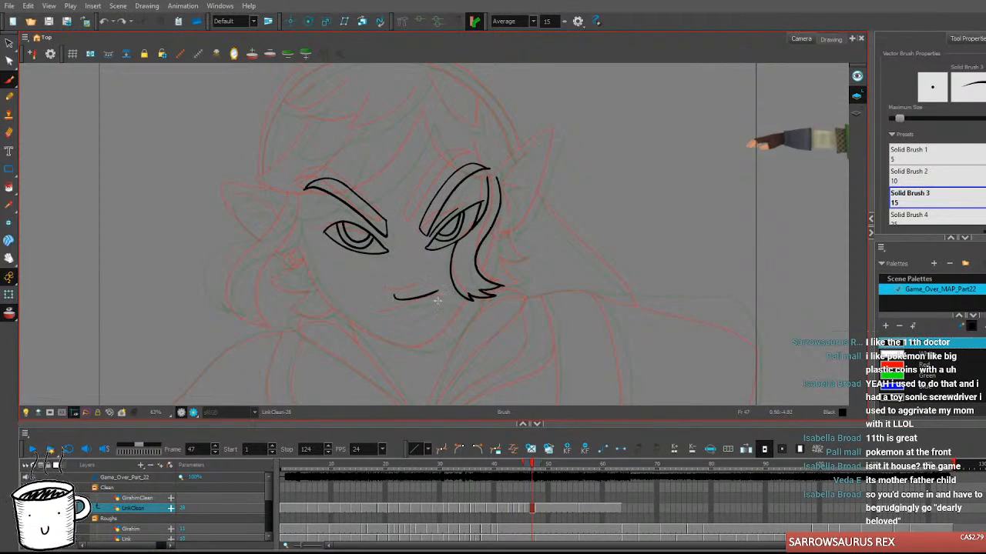
{"action": "key", "text": "comma"}
{"action": "key", "text": "period"}
{"action": "left_click_drag", "start_coordinate": [313, 204], "coordinate": [318, 216]}
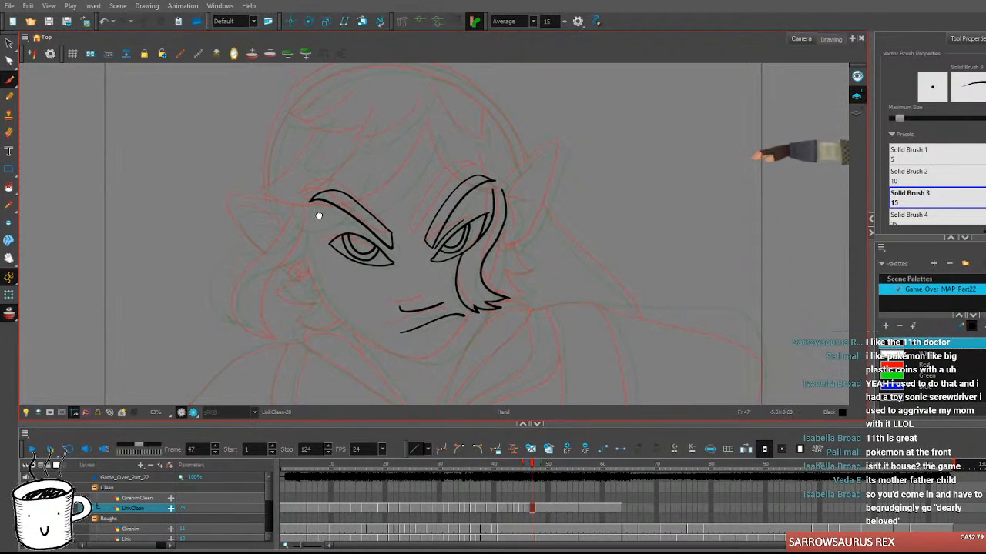
Step through the drawings from frame 40 to frame 59 to review the face's motion, and return to frame 47.
{"action": "key", "text": "comma"}
{"action": "key", "text": "comma"}
{"action": "key", "text": "comma"}
{"action": "key", "text": "comma"}
{"action": "key", "text": "comma"}
{"action": "key", "text": "comma"}
{"action": "key", "text": "comma"}
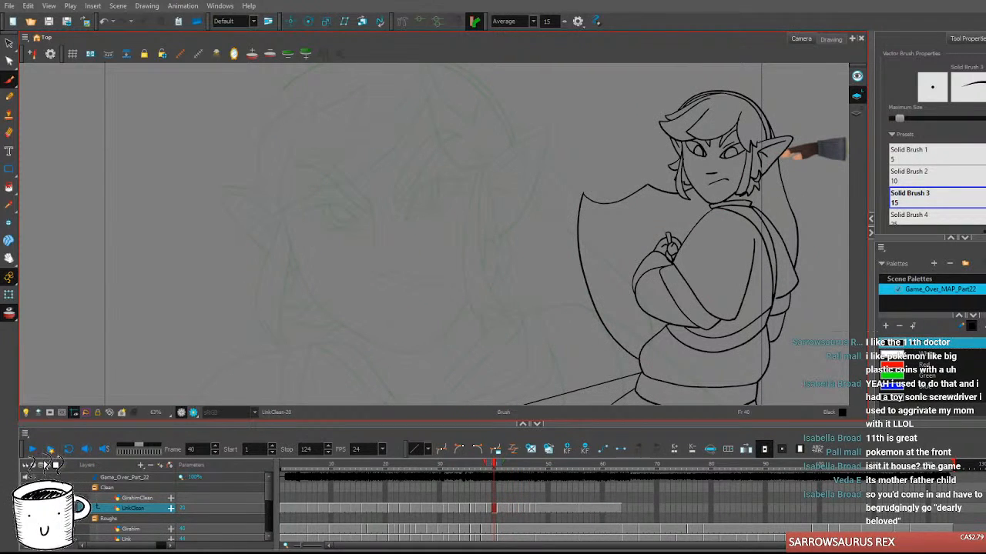
{"action": "key", "text": "period"}
{"action": "key", "text": "period"}
{"action": "key", "text": "period"}
{"action": "key", "text": "period"}
{"action": "key", "text": "period"}
{"action": "key", "text": "period"}
{"action": "key", "text": "period"}
{"action": "key", "text": "period"}
{"action": "key", "text": "period"}
{"action": "key", "text": "period"}
{"action": "key", "text": "period"}
{"action": "key", "text": "period"}
{"action": "key", "text": "period"}
{"action": "key", "text": "period"}
{"action": "key", "text": "period"}
{"action": "key", "text": "period"}
{"action": "key", "text": "period"}
{"action": "key", "text": "period"}
{"action": "key", "text": "period"}
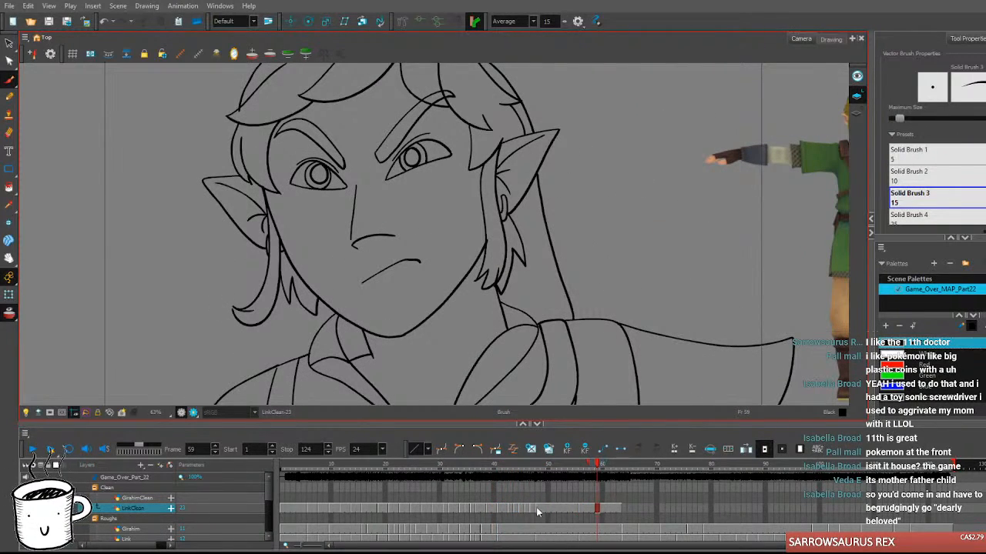
{"action": "left_click", "coordinate": [537, 508]}
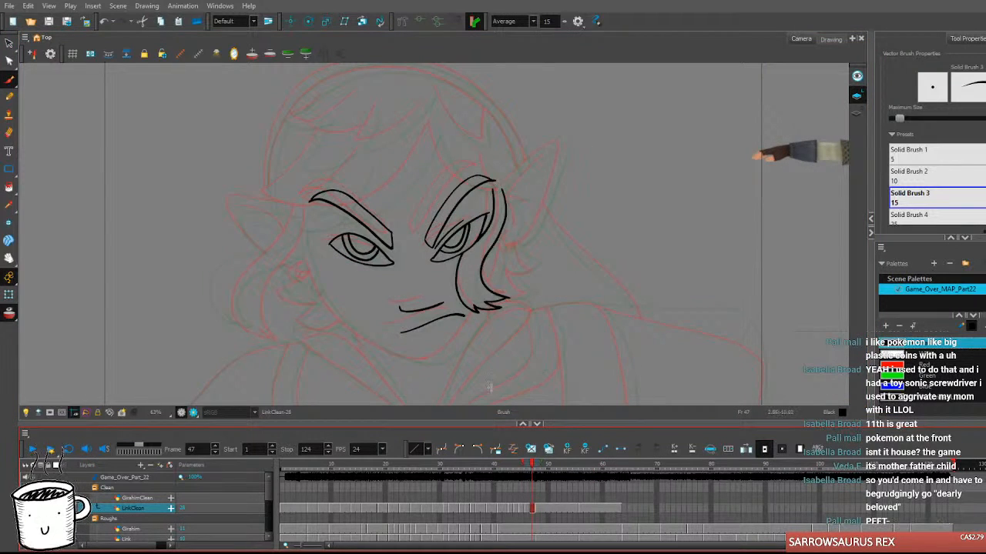
{"action": "left_click_drag", "start_coordinate": [450, 311], "coordinate": [434, 305]}
{"action": "left_click_drag", "start_coordinate": [464, 349], "coordinate": [478, 351]}
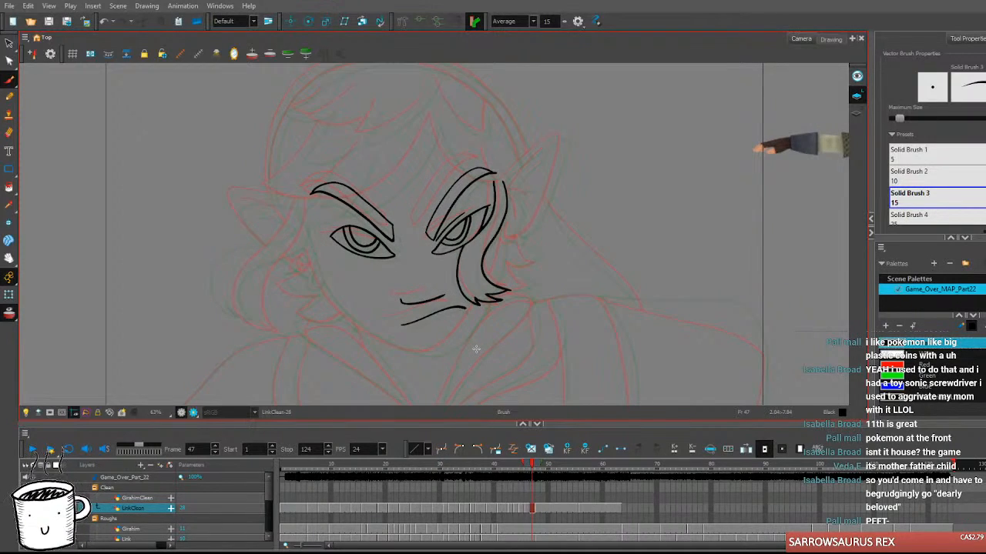
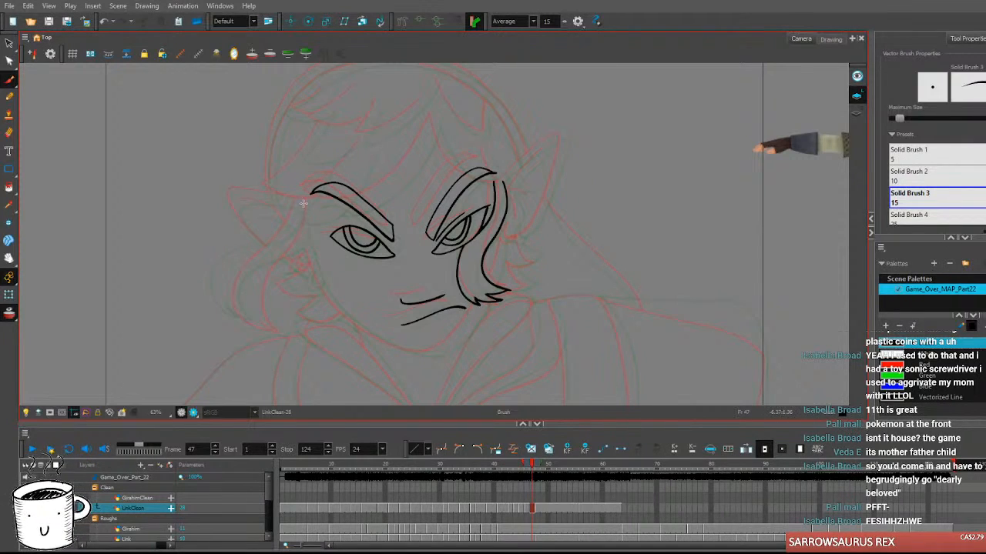
Ink the fringe's long curve from its central peak down towards the left-hand eyebrow, checking it against the previous drawing.
{"action": "mouse_move", "coordinate": [398, 187]}
{"action": "left_mouse_down"}
{"action": "mouse_move", "coordinate": [341, 244]}
{"action": "mouse_move", "coordinate": [316, 251]}
{"action": "left_mouse_up"}
{"action": "mouse_move", "coordinate": [351, 186]}
{"action": "left_mouse_down"}
{"action": "mouse_move", "coordinate": [333, 230]}
{"action": "mouse_move", "coordinate": [253, 279]}
{"action": "left_mouse_up"}
{"action": "key", "text": "ctrl+z"}
{"action": "mouse_move", "coordinate": [351, 187]}
{"action": "left_mouse_down"}
{"action": "mouse_move", "coordinate": [324, 234]}
{"action": "mouse_move", "coordinate": [271, 270]}
{"action": "mouse_move", "coordinate": [230, 273]}
{"action": "mouse_move", "coordinate": [283, 210]}
{"action": "left_mouse_up"}
{"action": "key", "text": "comma"}
{"action": "key", "text": "period"}
Ink the fringe's curve from the central peak down to the right-hand eyebrow, comparing it with the neighbouring drawings.
{"action": "mouse_move", "coordinate": [351, 187]}
{"action": "left_mouse_down"}
{"action": "mouse_move", "coordinate": [376, 232]}
{"action": "mouse_move", "coordinate": [425, 242]}
{"action": "left_mouse_up"}
{"action": "key", "text": "ctrl+z"}
{"action": "mouse_move", "coordinate": [352, 187]}
{"action": "left_mouse_down"}
{"action": "mouse_move", "coordinate": [375, 233]}
{"action": "mouse_move", "coordinate": [427, 244]}
{"action": "left_mouse_up"}
{"action": "key", "text": "period"}
{"action": "key", "text": "comma"}
{"action": "key", "text": "period"}
{"action": "key", "text": "comma"}
{"action": "key", "text": "comma"}
{"action": "key", "text": "period"}
{"action": "key", "text": "period"}
{"action": "key", "text": "comma"}
{"action": "key", "text": "comma"}
{"action": "key", "text": "period"}
Ink the pointed outline of the right-hand ear and compare it with the drawings before and after.
{"action": "left_click_drag", "start_coordinate": [481, 254], "coordinate": [490, 230]}
{"action": "mouse_move", "coordinate": [430, 220]}
{"action": "left_mouse_down"}
{"action": "mouse_move", "coordinate": [486, 178]}
{"action": "mouse_move", "coordinate": [459, 271]}
{"action": "mouse_move", "coordinate": [443, 282]}
{"action": "left_mouse_up"}
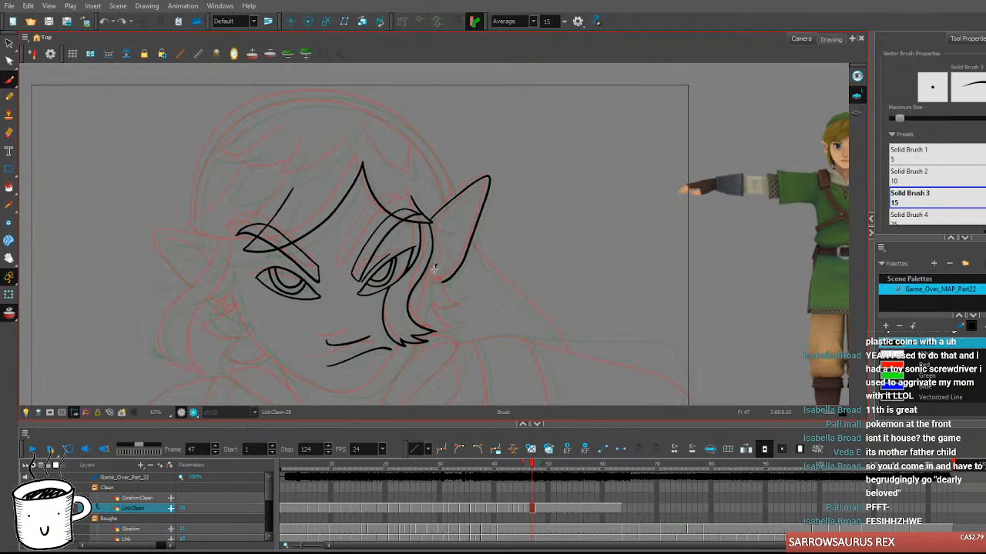
{"action": "key", "text": "comma"}
{"action": "key", "text": "period"}
{"action": "key", "text": "comma"}
{"action": "key", "text": "period"}
{"action": "key", "text": "comma"}
{"action": "key", "text": "period"}
{"action": "key", "text": "comma"}
{"action": "key", "text": "period"}
{"action": "key", "text": "period"}
{"action": "key", "text": "comma"}
{"action": "key", "text": "comma"}
{"action": "key", "text": "period"}
{"action": "key", "text": "comma"}
{"action": "key", "text": "period"}
{"action": "key", "text": "period"}
{"action": "key", "text": "comma"}
{"action": "key", "text": "comma"}
{"action": "key", "text": "period"}
Ink the inner fold lines of the right-hand ear, checking them against the neighbouring drawings.
{"action": "left_click_drag", "start_coordinate": [472, 191], "coordinate": [436, 230]}
{"action": "key", "text": "ctrl+z"}
{"action": "mouse_move", "coordinate": [473, 192]}
{"action": "left_mouse_down"}
{"action": "mouse_move", "coordinate": [434, 229]}
{"action": "mouse_move", "coordinate": [445, 266]}
{"action": "mouse_move", "coordinate": [457, 234]}
{"action": "left_mouse_up"}
{"action": "key", "text": "period"}
{"action": "key", "text": "comma"}
{"action": "key", "text": "comma"}
{"action": "key", "text": "period"}
{"action": "key", "text": "period"}
{"action": "key", "text": "comma"}
{"action": "key", "text": "period"}
{"action": "key", "text": "comma"}
Ink the left-hand fringe lock sweeping to a point beside the eyebrow and back across the forehead, reworking the stroke.
{"action": "mouse_move", "coordinate": [462, 259]}
{"action": "left_mouse_down"}
{"action": "mouse_move", "coordinate": [538, 220]}
{"action": "mouse_move", "coordinate": [568, 221]}
{"action": "left_mouse_up"}
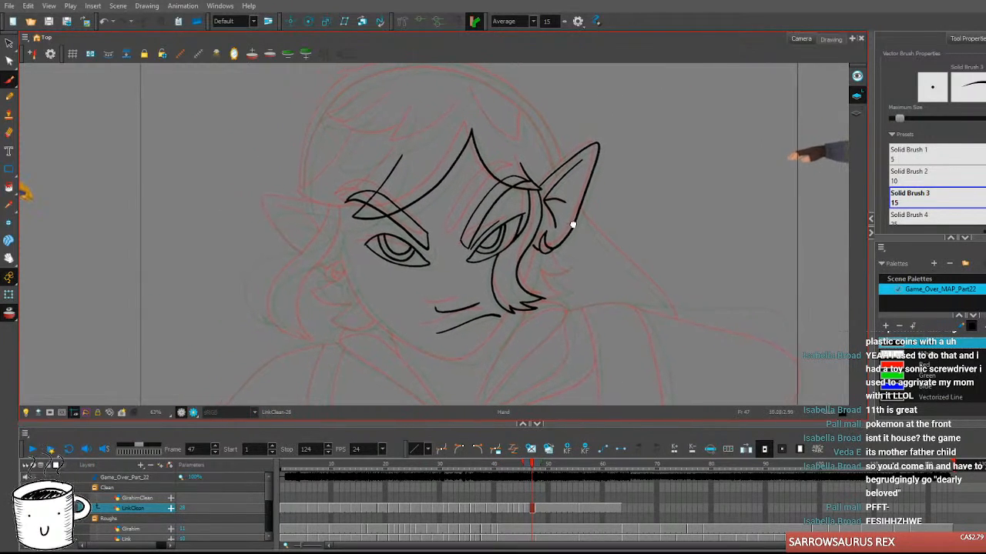
{"action": "left_click_drag", "start_coordinate": [430, 254], "coordinate": [385, 300]}
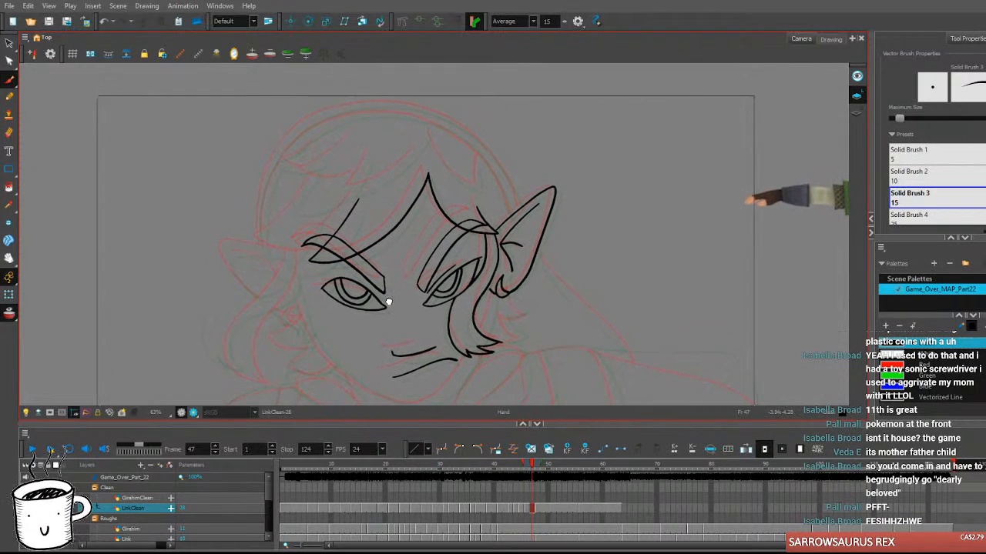
{"action": "key", "text": "comma"}
{"action": "key", "text": "period"}
{"action": "key", "text": "comma"}
{"action": "key", "text": "period"}
{"action": "key", "text": "comma"}
{"action": "key", "text": "period"}
{"action": "left_click_drag", "start_coordinate": [318, 198], "coordinate": [259, 256]}
{"action": "key", "text": "ctrl+z"}
{"action": "left_click_drag", "start_coordinate": [320, 196], "coordinate": [270, 240]}
{"action": "key", "text": "ctrl+z"}
{"action": "mouse_move", "coordinate": [319, 198]}
{"action": "left_mouse_down"}
{"action": "mouse_move", "coordinate": [270, 261]}
{"action": "mouse_move", "coordinate": [315, 267]}
{"action": "mouse_move", "coordinate": [339, 262]}
{"action": "left_mouse_up"}
Flip between frame 47 and its neighbouring drawings to check the motion of the left-hand fringe lock.
{"action": "key", "text": "comma"}
{"action": "key", "text": "period"}
{"action": "key", "text": "period"}
{"action": "key", "text": "comma"}
{"action": "key", "text": "comma"}
{"action": "key", "text": "period"}
{"action": "key", "text": "period"}
{"action": "key", "text": "comma"}
{"action": "key", "text": "comma"}
{"action": "key", "text": "period"}
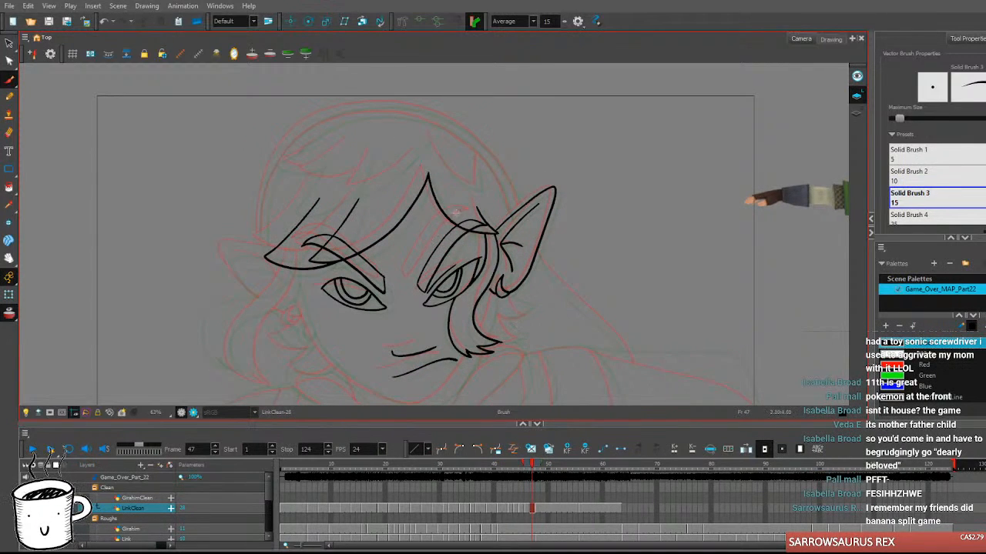
Ink the jagged upper fringe locks across the top of the forehead and compare them with the adjacent drawings.
{"action": "mouse_move", "coordinate": [420, 143]}
{"action": "left_mouse_down"}
{"action": "mouse_move", "coordinate": [371, 192]}
{"action": "mouse_move", "coordinate": [314, 208]}
{"action": "mouse_move", "coordinate": [331, 161]}
{"action": "mouse_move", "coordinate": [299, 206]}
{"action": "mouse_move", "coordinate": [322, 162]}
{"action": "mouse_move", "coordinate": [275, 164]}
{"action": "left_mouse_up"}
{"action": "key", "text": "ctrl+z"}
{"action": "left_click_drag", "start_coordinate": [275, 164], "coordinate": [314, 169]}
{"action": "key", "text": "comma"}
{"action": "key", "text": "period"}
{"action": "key", "text": "period"}
{"action": "key", "text": "comma"}
{"action": "key", "text": "comma"}
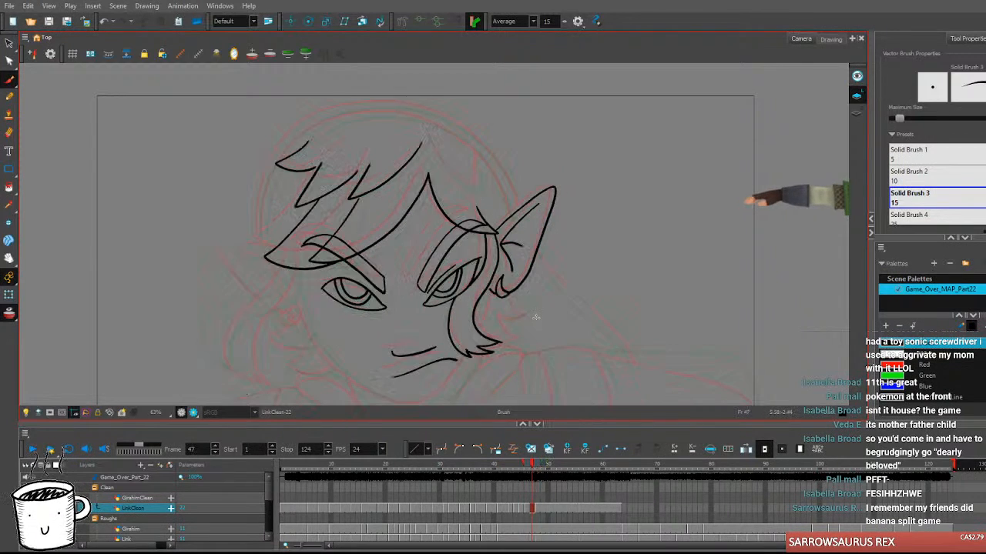
Ink the long curved hair lock hanging beside the left-hand cheek on frame 47, comparing it with the next drawing.
{"action": "mouse_move", "coordinate": [486, 350]}
{"action": "left_mouse_down"}
{"action": "mouse_move", "coordinate": [469, 354]}
{"action": "mouse_move", "coordinate": [517, 350]}
{"action": "left_mouse_up"}
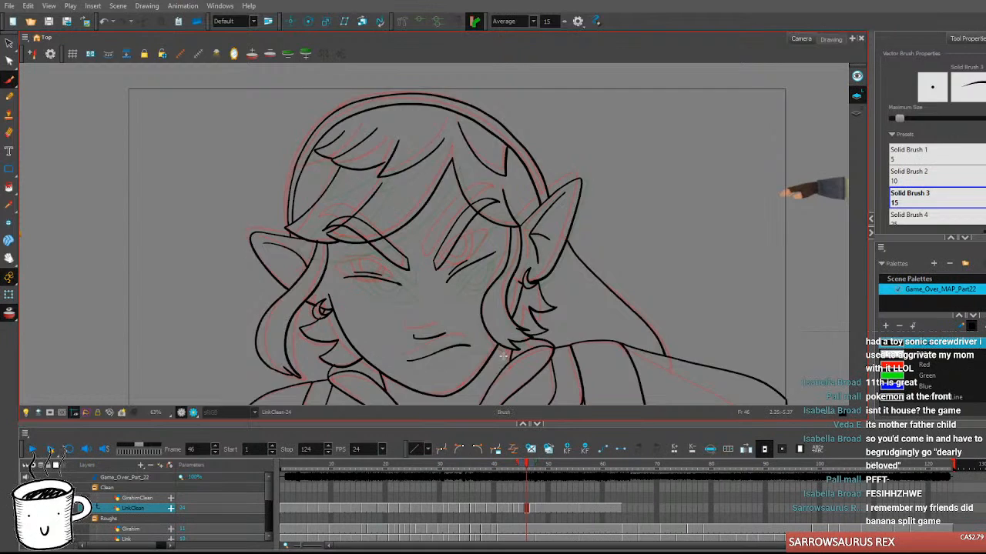
{"action": "key", "text": "period"}
{"action": "left_click_drag", "start_coordinate": [456, 355], "coordinate": [333, 286]}
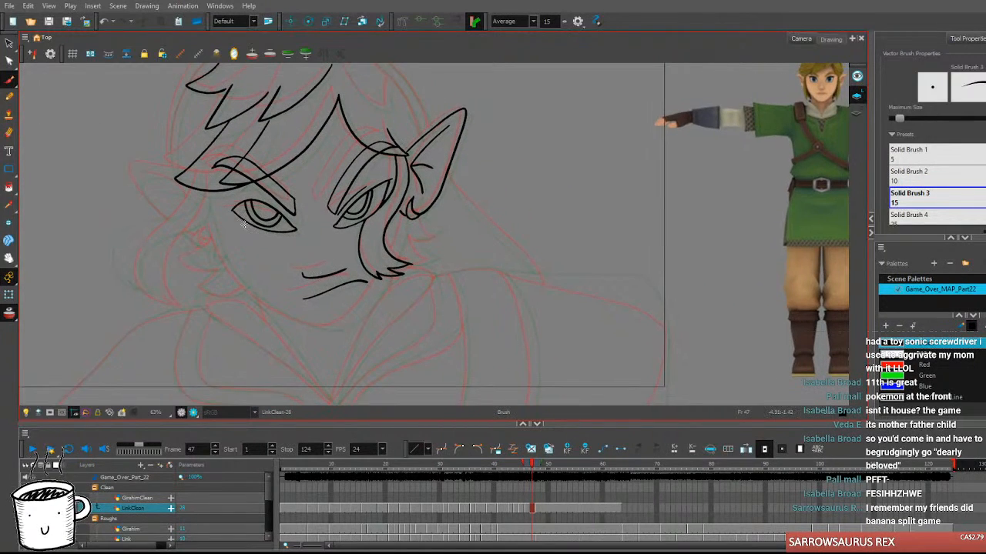
{"action": "left_click_drag", "start_coordinate": [215, 182], "coordinate": [311, 192]}
{"action": "mouse_move", "coordinate": [289, 237]}
{"action": "left_mouse_down"}
{"action": "mouse_move", "coordinate": [251, 283]}
{"action": "mouse_move", "coordinate": [231, 344]}
{"action": "mouse_move", "coordinate": [260, 348]}
{"action": "mouse_move", "coordinate": [284, 257]}
{"action": "mouse_move", "coordinate": [252, 302]}
{"action": "mouse_move", "coordinate": [243, 345]}
{"action": "left_mouse_up"}
{"action": "key", "text": "ctrl+z"}
{"action": "mouse_move", "coordinate": [279, 239]}
{"action": "left_mouse_down"}
{"action": "mouse_move", "coordinate": [265, 256]}
{"action": "mouse_move", "coordinate": [217, 271]}
{"action": "mouse_move", "coordinate": [196, 329]}
{"action": "left_mouse_up"}
{"action": "key", "text": "ctrl+z"}
{"action": "mouse_move", "coordinate": [278, 235]}
{"action": "left_mouse_down"}
{"action": "mouse_move", "coordinate": [225, 274]}
{"action": "mouse_move", "coordinate": [203, 317]}
{"action": "mouse_move", "coordinate": [217, 330]}
{"action": "left_mouse_up"}
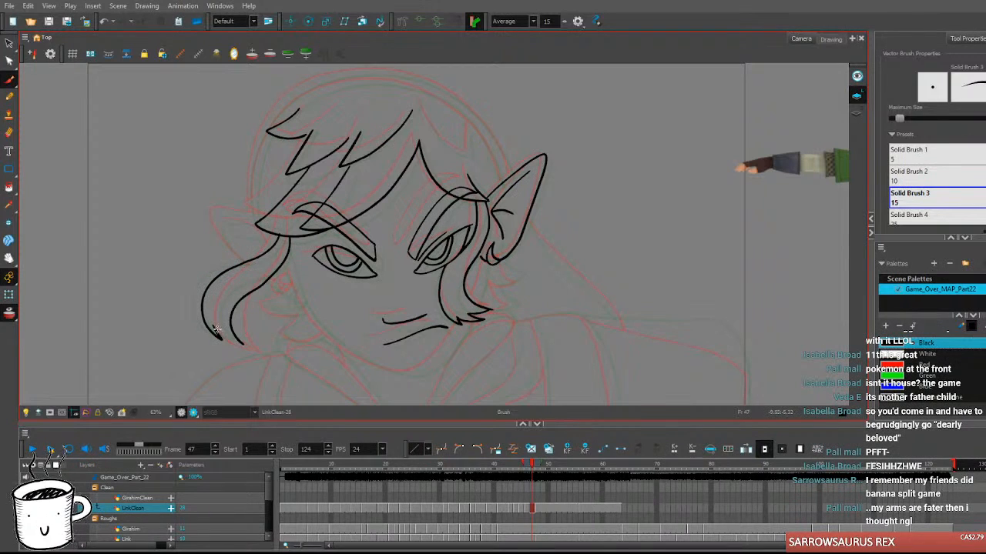
{"action": "key", "text": "period"}
{"action": "key", "text": "comma"}
{"action": "key", "text": "period"}
{"action": "key", "text": "comma"}
{"action": "key", "text": "period"}
{"action": "key", "text": "comma"}
Ink the left-hand cheek and jaw line down to the chin, redrawing the stroke until it follows the rough.
{"action": "left_click_drag", "start_coordinate": [370, 308], "coordinate": [260, 305]}
{"action": "mouse_move", "coordinate": [182, 267]}
{"action": "left_mouse_down"}
{"action": "mouse_move", "coordinate": [228, 340]}
{"action": "mouse_move", "coordinate": [290, 370]}
{"action": "mouse_move", "coordinate": [183, 274]}
{"action": "mouse_move", "coordinate": [210, 324]}
{"action": "mouse_move", "coordinate": [266, 365]}
{"action": "mouse_move", "coordinate": [308, 371]}
{"action": "left_mouse_up"}
{"action": "key", "text": "ctrl+z"}
{"action": "mouse_move", "coordinate": [183, 269]}
{"action": "left_mouse_down"}
{"action": "mouse_move", "coordinate": [219, 333]}
{"action": "mouse_move", "coordinate": [275, 365]}
{"action": "mouse_move", "coordinate": [308, 368]}
{"action": "left_mouse_up"}
{"action": "key", "text": "ctrl+z"}
{"action": "mouse_move", "coordinate": [183, 268]}
{"action": "left_mouse_down"}
{"action": "mouse_move", "coordinate": [209, 323]}
{"action": "mouse_move", "coordinate": [275, 365]}
{"action": "mouse_move", "coordinate": [302, 369]}
{"action": "mouse_move", "coordinate": [358, 312]}
{"action": "left_mouse_up"}
{"action": "key", "text": "ctrl+z"}
Ink the chin and right-hand jaw line up to the side lock, redrawing the curve several times.
{"action": "mouse_move", "coordinate": [297, 370]}
{"action": "left_mouse_down"}
{"action": "mouse_move", "coordinate": [332, 355]}
{"action": "mouse_move", "coordinate": [364, 306]}
{"action": "left_mouse_up"}
{"action": "key", "text": "ctrl+z"}
{"action": "mouse_move", "coordinate": [296, 369]}
{"action": "left_mouse_down"}
{"action": "mouse_move", "coordinate": [321, 363]}
{"action": "mouse_move", "coordinate": [361, 314]}
{"action": "left_mouse_up"}
{"action": "key", "text": "ctrl+z"}
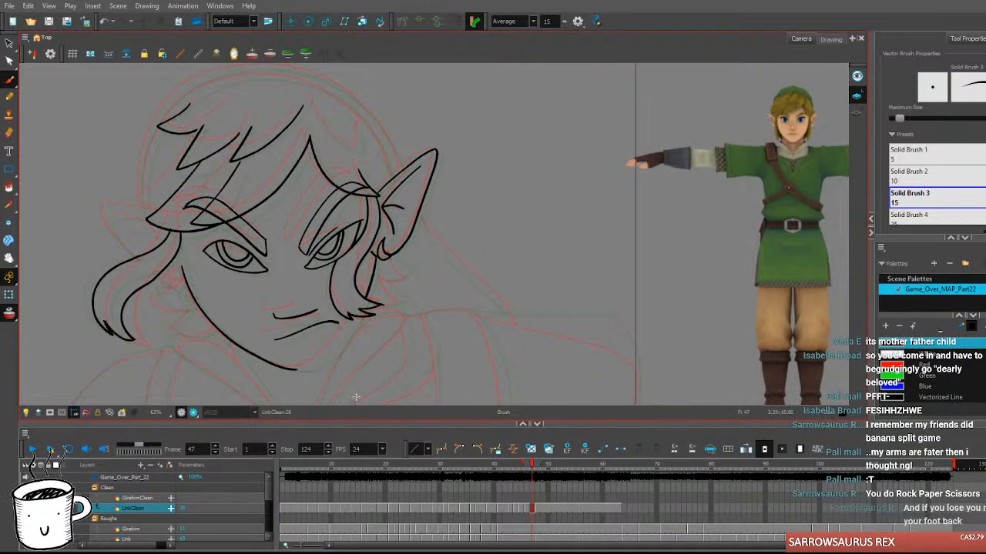
{"action": "left_click_drag", "start_coordinate": [297, 370], "coordinate": [339, 342]}
{"action": "key", "text": "ctrl+z"}
{"action": "mouse_move", "coordinate": [296, 370]}
{"action": "left_mouse_down"}
{"action": "mouse_move", "coordinate": [326, 359]}
{"action": "mouse_move", "coordinate": [363, 309]}
{"action": "mouse_move", "coordinate": [312, 367]}
{"action": "mouse_move", "coordinate": [346, 338]}
{"action": "mouse_move", "coordinate": [355, 311]}
{"action": "left_mouse_up"}
{"action": "key", "text": "ctrl+z"}
{"action": "key", "text": "ctrl+z"}
{"action": "mouse_move", "coordinate": [293, 370]}
{"action": "left_mouse_down"}
{"action": "mouse_move", "coordinate": [338, 349]}
{"action": "mouse_move", "coordinate": [363, 308]}
{"action": "left_mouse_up"}
{"action": "key", "text": "ctrl+z"}
{"action": "mouse_move", "coordinate": [294, 370]}
{"action": "left_mouse_down"}
{"action": "mouse_move", "coordinate": [338, 344]}
{"action": "mouse_move", "coordinate": [368, 307]}
{"action": "left_mouse_up"}
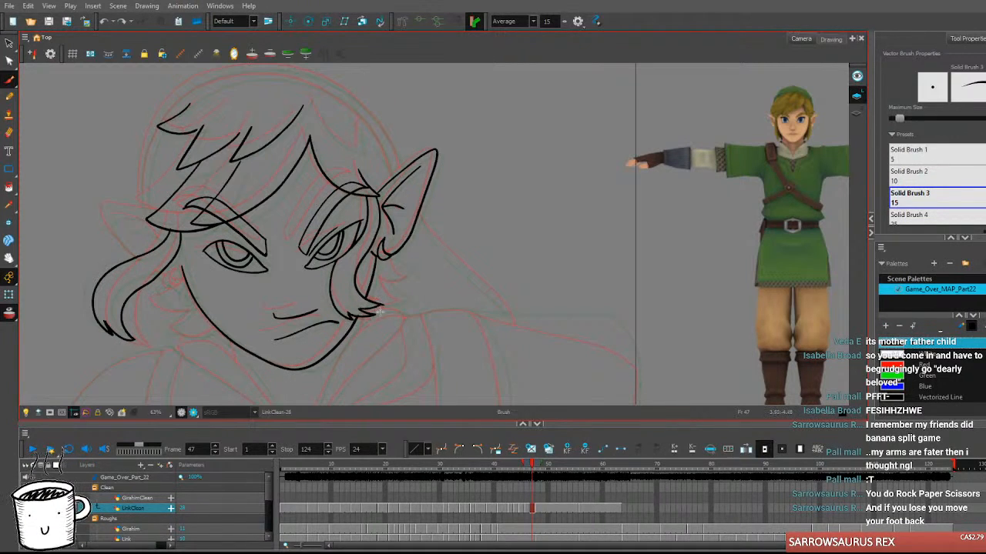
Flip between frames 47 and 48 to check the finished jaw line against the neighbouring drawing.
{"action": "key", "text": "."}
{"action": "key", "text": "."}
{"action": "key", "text": "."}
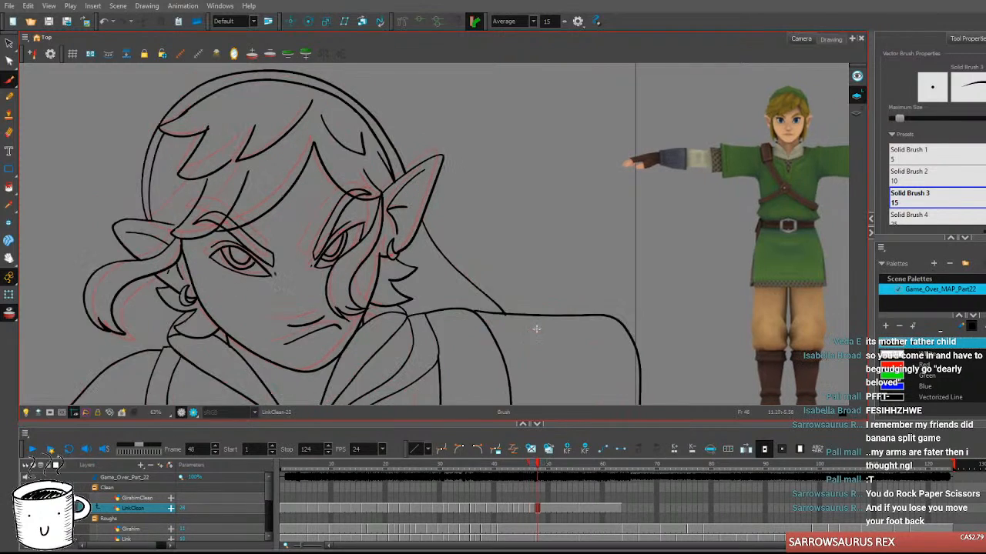
{"action": "key", "text": "."}
{"action": "key", "text": "."}
{"action": "key", "text": "."}
{"action": "left_click_drag", "start_coordinate": [516, 352], "coordinate": [555, 348]}
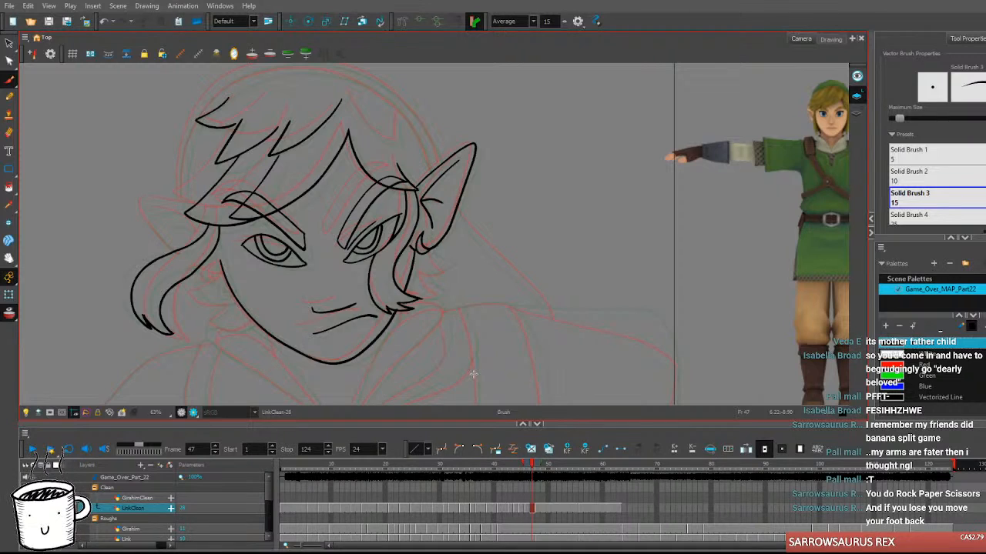
{"action": "key", "text": "."}
{"action": "key", "text": "."}
{"action": "key", "text": "."}
Ink the spiky hair tufts beneath the right-hand ear, comparing them with frames 46 and 48.
{"action": "left_click_drag", "start_coordinate": [506, 303], "coordinate": [480, 286]}
{"action": "mouse_move", "coordinate": [406, 234]}
{"action": "left_mouse_down"}
{"action": "mouse_move", "coordinate": [431, 253]}
{"action": "mouse_move", "coordinate": [416, 244]}
{"action": "mouse_move", "coordinate": [428, 255]}
{"action": "mouse_move", "coordinate": [398, 263]}
{"action": "mouse_move", "coordinate": [417, 276]}
{"action": "left_mouse_up"}
{"action": "key", "text": "ctrl+z"}
{"action": "key", "text": "ctrl+z"}
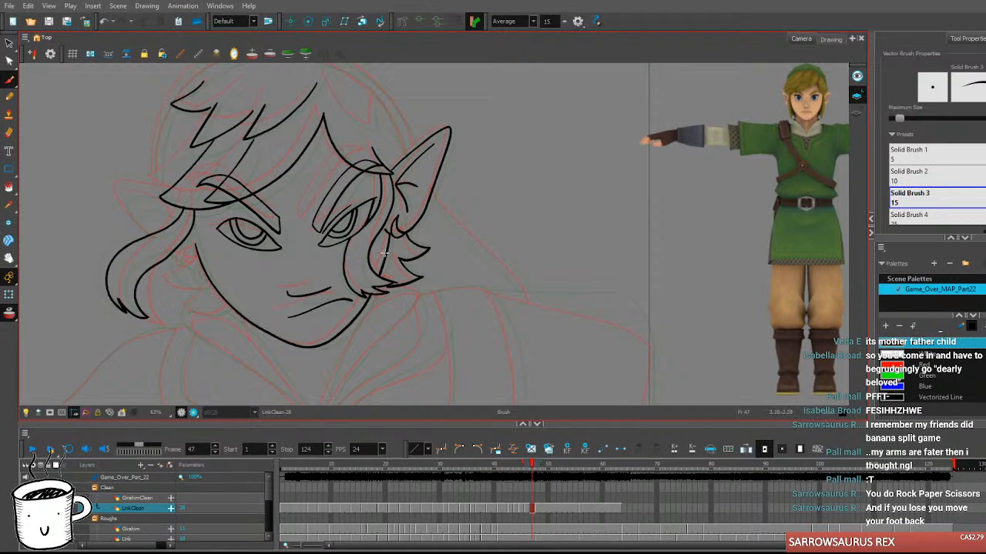
{"action": "key", "text": "comma"}
{"action": "key", "text": "period"}
{"action": "key", "text": "comma"}
{"action": "key", "text": "period"}
{"action": "key", "text": "comma"}
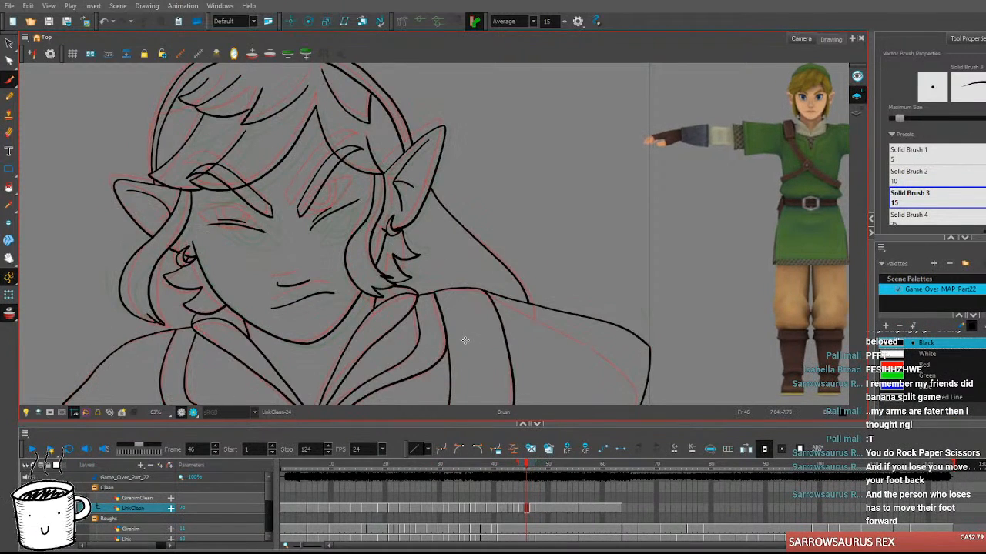
{"action": "key", "text": "period"}
{"action": "key", "text": "comma"}
{"action": "key", "text": "period"}
{"action": "key", "text": "period"}
{"action": "key", "text": "comma"}
{"action": "key", "text": "period"}
{"action": "key", "text": "comma"}
Ink the left-hand ear's outline and the earring beside the cheek, checking them against the previous drawing.
{"action": "mouse_move", "coordinate": [508, 290]}
{"action": "left_mouse_down"}
{"action": "mouse_move", "coordinate": [506, 370]}
{"action": "mouse_move", "coordinate": [570, 364]}
{"action": "left_mouse_up"}
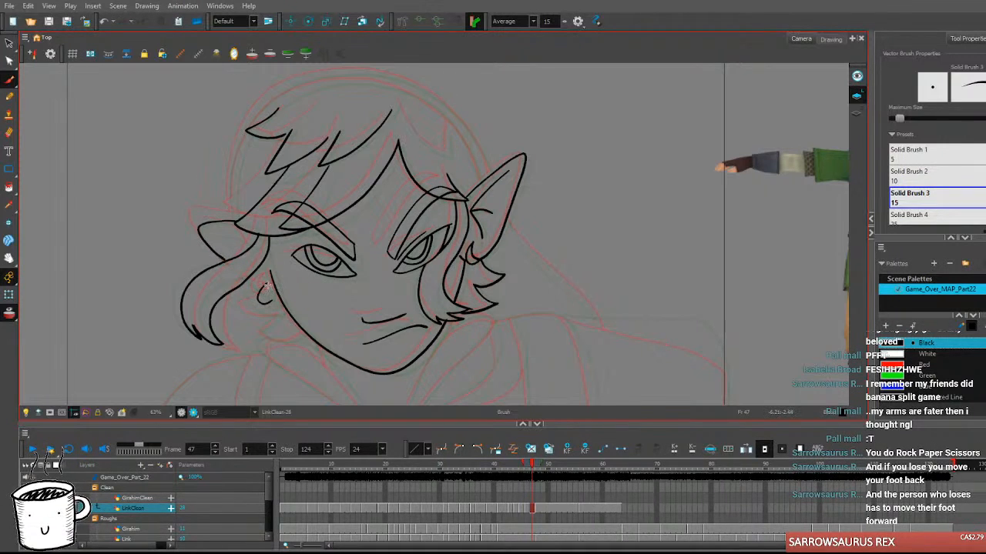
{"action": "key", "text": "comma"}
{"action": "key", "text": "period"}
{"action": "key", "text": "comma"}
{"action": "key", "text": "period"}
{"action": "key", "text": "comma"}
{"action": "key", "text": "period"}
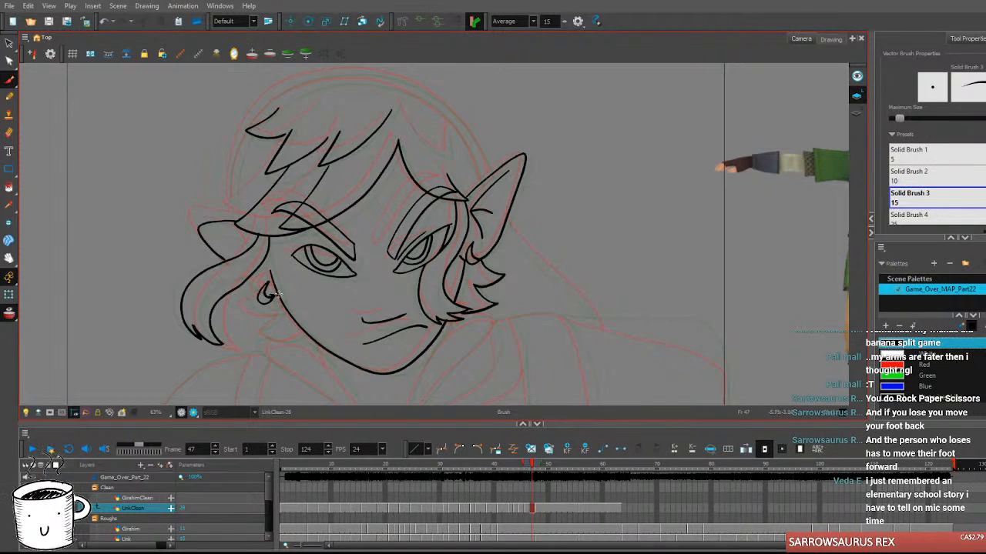
Ink the spiky hair tufts around the left-hand earring down to the jaw, comparing them with frame 46.
{"action": "key", "text": "comma"}
{"action": "key", "text": "period"}
{"action": "key", "text": "comma"}
{"action": "key", "text": "period"}
{"action": "key", "text": "comma"}
{"action": "key", "text": "period"}
{"action": "key", "text": "comma"}
{"action": "key", "text": "period"}
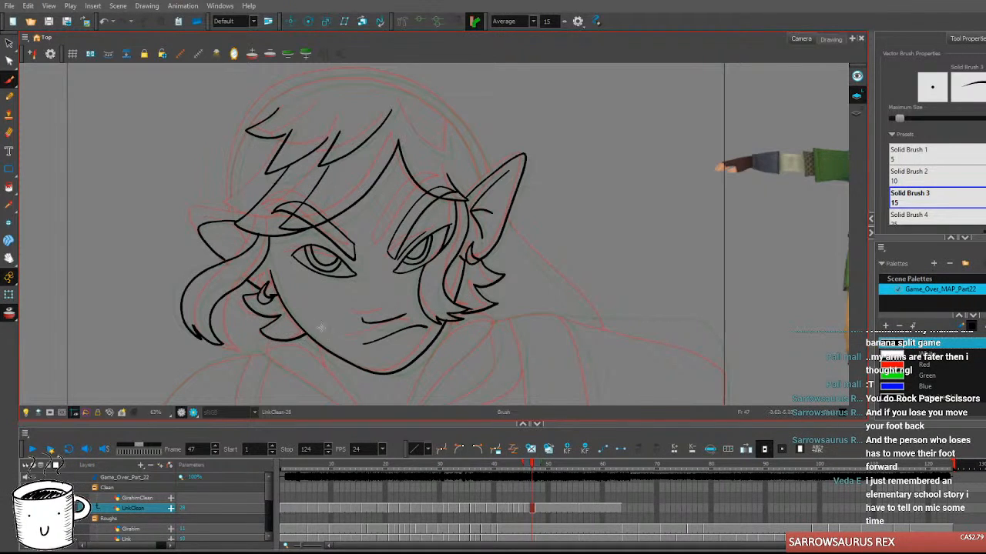
Flip between frames 47 and 48 to check the inked hair tufts around the left-hand earring.
{"action": "key", "text": "period"}
{"action": "key", "text": "comma"}
{"action": "key", "text": "period"}
{"action": "key", "text": "comma"}
{"action": "key", "text": "period"}
{"action": "key", "text": "comma"}
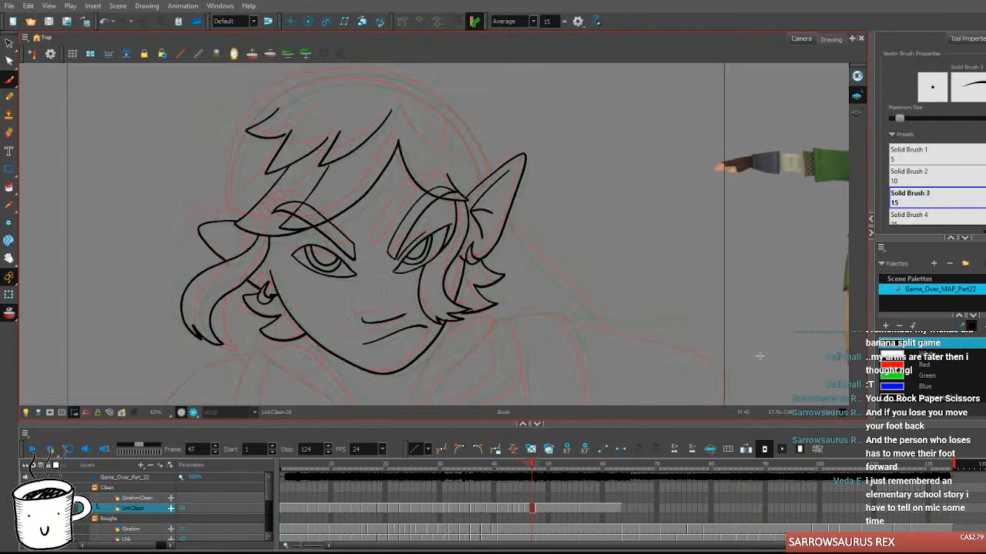
Ink the fringe tuft at the upper right of the head and the short strand above the right-hand ear, comparing with neighbouring frames.
{"action": "mouse_move", "coordinate": [715, 352]}
{"action": "left_mouse_down"}
{"action": "mouse_move", "coordinate": [684, 385]}
{"action": "mouse_move", "coordinate": [693, 385]}
{"action": "left_mouse_up"}
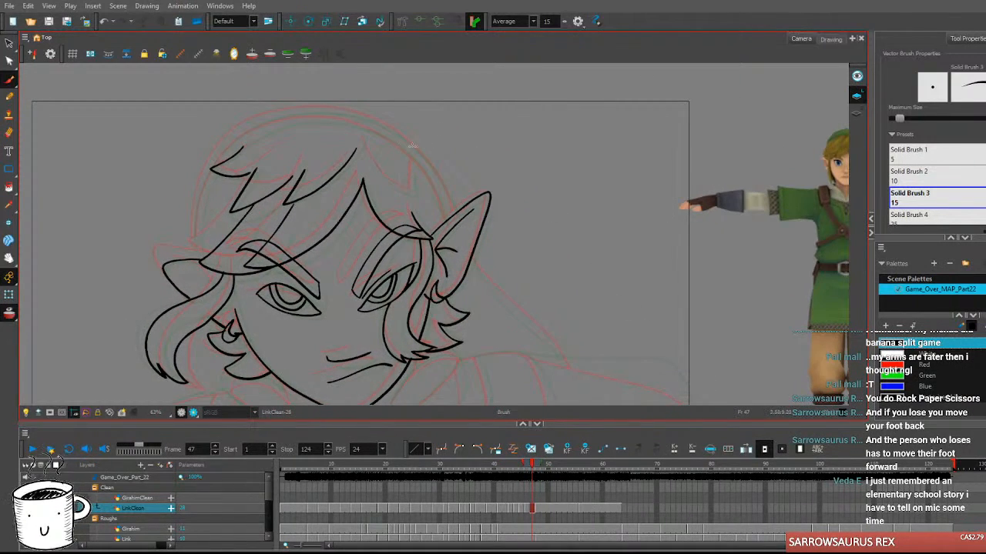
{"action": "mouse_move", "coordinate": [365, 140]}
{"action": "left_mouse_down"}
{"action": "mouse_move", "coordinate": [387, 180]}
{"action": "mouse_move", "coordinate": [408, 191]}
{"action": "mouse_move", "coordinate": [414, 150]}
{"action": "left_mouse_up"}
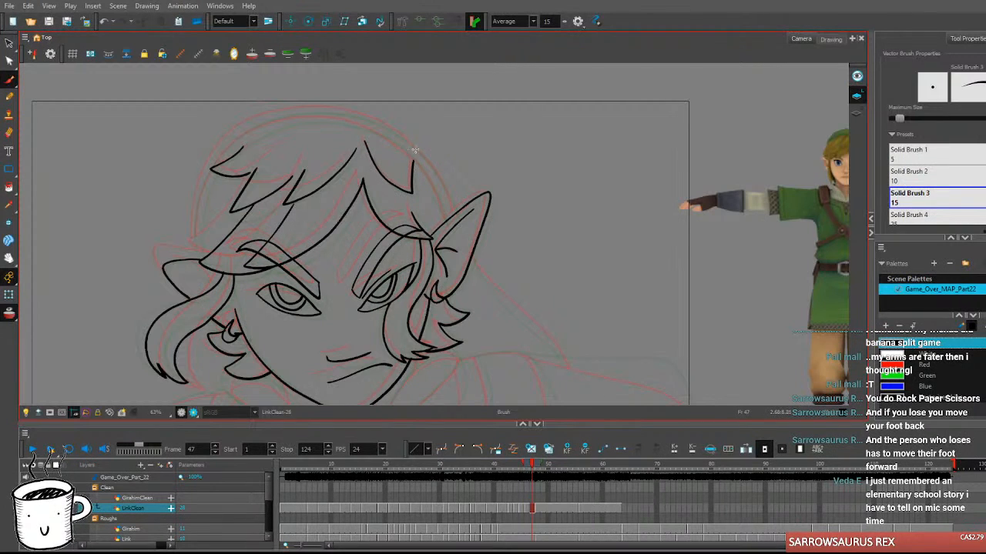
{"action": "key", "text": "comma"}
{"action": "key", "text": "period"}
{"action": "key", "text": "period"}
{"action": "key", "text": "comma"}
{"action": "key", "text": "comma"}
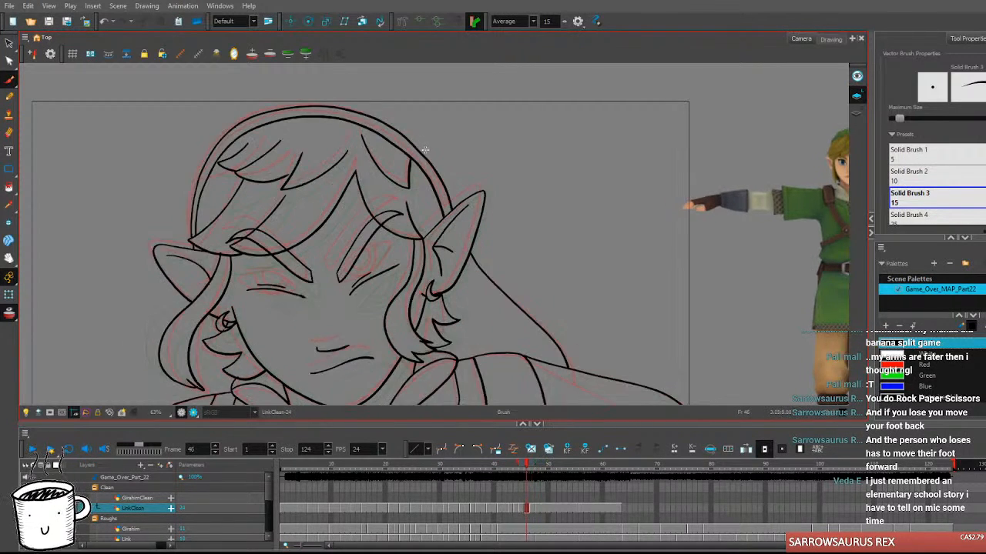
{"action": "key", "text": "period"}
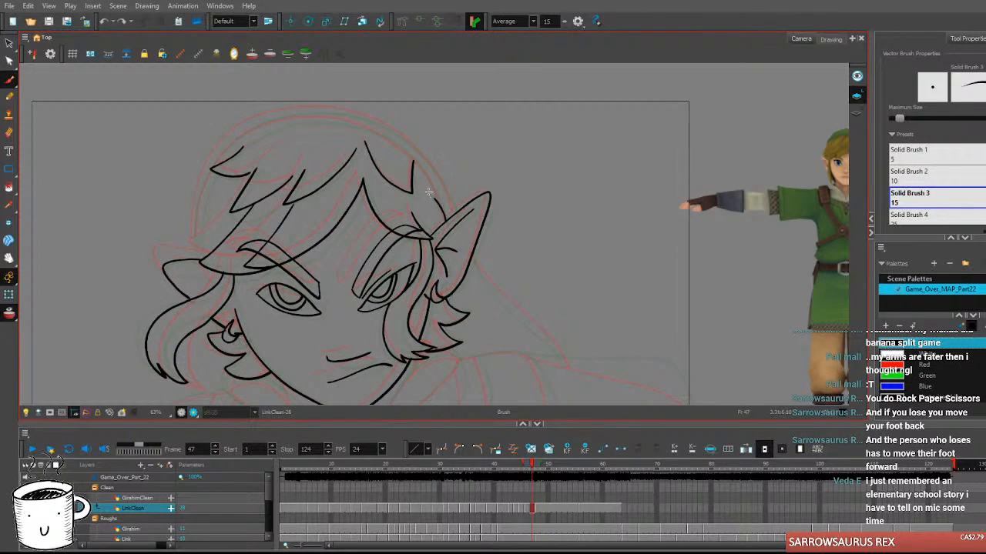
Ink the left half of the cap's outer rim from the left temple to the top of the head, retrying until the curve is smooth.
{"action": "left_click_drag", "start_coordinate": [440, 165], "coordinate": [456, 173]}
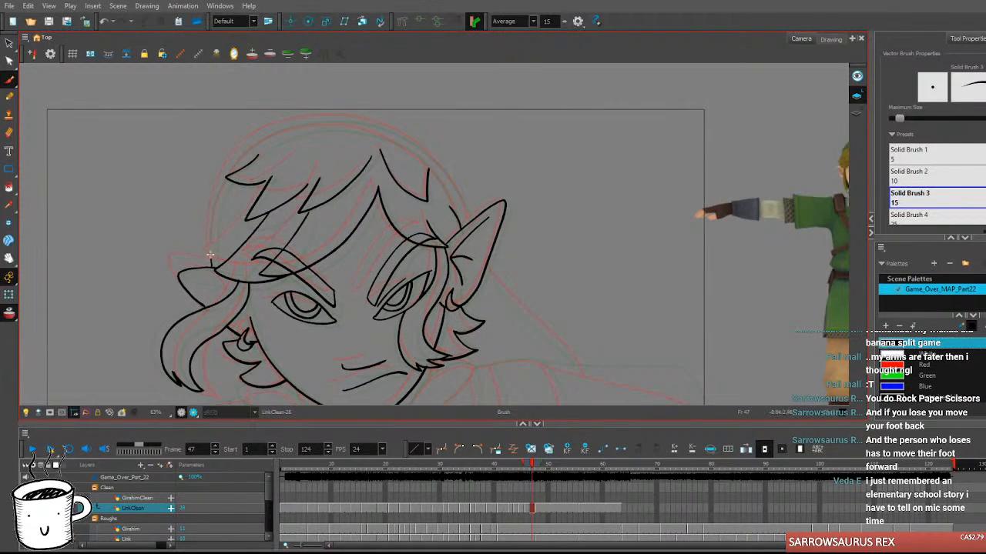
{"action": "mouse_move", "coordinate": [209, 245]}
{"action": "left_mouse_down"}
{"action": "mouse_move", "coordinate": [218, 191]}
{"action": "mouse_move", "coordinate": [268, 129]}
{"action": "left_mouse_up"}
{"action": "key", "text": "ctrl+z"}
{"action": "mouse_move", "coordinate": [214, 267]}
{"action": "left_mouse_down"}
{"action": "mouse_move", "coordinate": [216, 195]}
{"action": "mouse_move", "coordinate": [267, 131]}
{"action": "left_mouse_up"}
{"action": "key", "text": "ctrl+z"}
{"action": "key", "text": "comma"}
{"action": "key", "text": "period"}
{"action": "mouse_move", "coordinate": [212, 264]}
{"action": "left_mouse_down"}
{"action": "mouse_move", "coordinate": [213, 206]}
{"action": "mouse_move", "coordinate": [244, 140]}
{"action": "left_mouse_up"}
{"action": "key", "text": "ctrl+z"}
{"action": "mouse_move", "coordinate": [210, 260]}
{"action": "left_mouse_down"}
{"action": "mouse_move", "coordinate": [211, 206]}
{"action": "mouse_move", "coordinate": [242, 150]}
{"action": "mouse_move", "coordinate": [282, 121]}
{"action": "mouse_move", "coordinate": [339, 103]}
{"action": "left_mouse_up"}
{"action": "key", "text": "ctrl+z"}
{"action": "mouse_move", "coordinate": [211, 265]}
{"action": "left_mouse_down"}
{"action": "mouse_move", "coordinate": [214, 197]}
{"action": "mouse_move", "coordinate": [304, 114]}
{"action": "mouse_move", "coordinate": [336, 116]}
{"action": "left_mouse_up"}
{"action": "key", "text": "ctrl+z"}
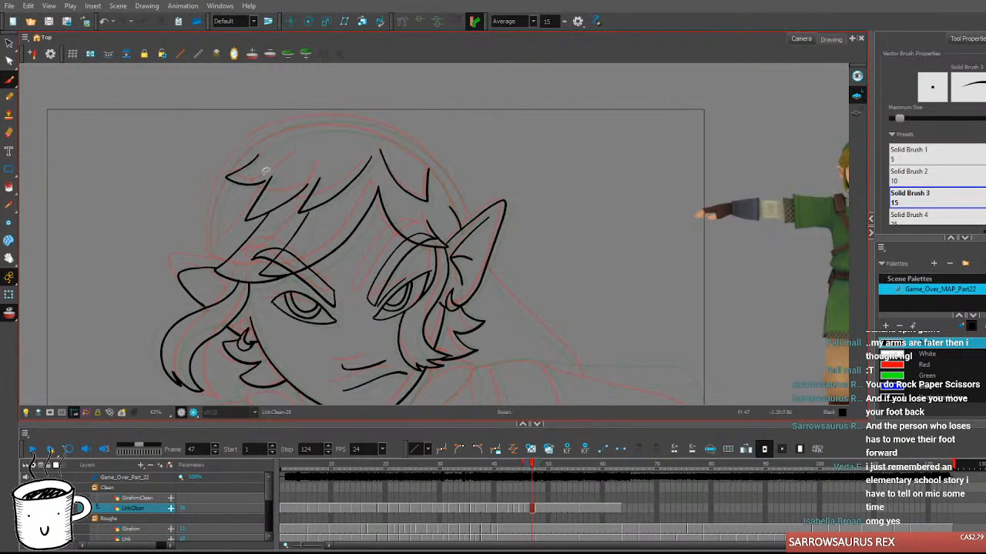
{"action": "mouse_move", "coordinate": [209, 267]}
{"action": "left_mouse_down"}
{"action": "mouse_move", "coordinate": [213, 231]}
{"action": "mouse_move", "coordinate": [273, 127]}
{"action": "mouse_move", "coordinate": [337, 116]}
{"action": "left_mouse_up"}
{"action": "key", "text": "ctrl+z"}
{"action": "mouse_move", "coordinate": [209, 260]}
{"action": "left_mouse_down"}
{"action": "mouse_move", "coordinate": [228, 169]}
{"action": "mouse_move", "coordinate": [341, 118]}
{"action": "left_mouse_up"}
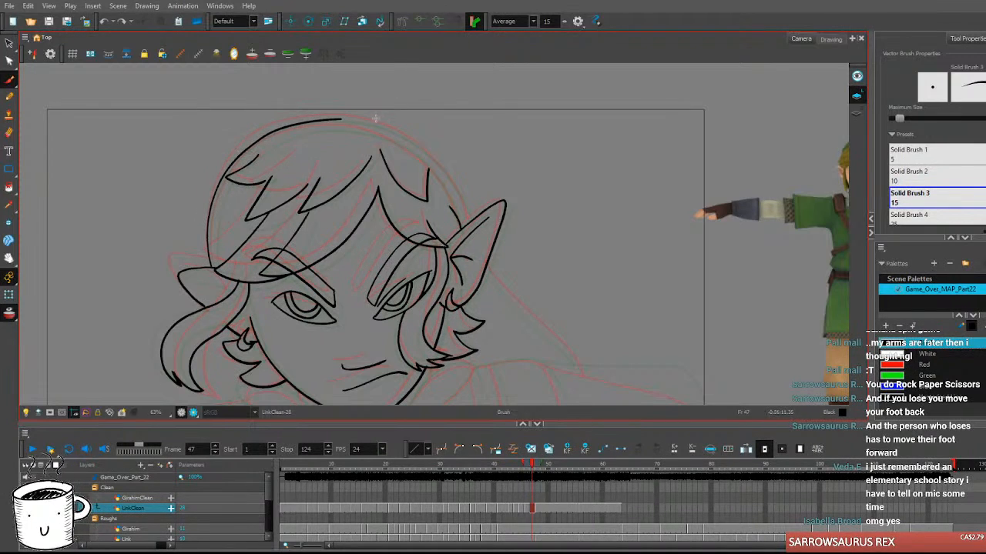
Ink the right half of the cap's outer rim from the top of the head down to the right-hand ear, redoing uneven strokes.
{"action": "key", "text": "g"}
{"action": "key", "text": "f"}
{"action": "key", "text": "f"}
{"action": "key", "text": "g"}
{"action": "mouse_move", "coordinate": [337, 118]}
{"action": "left_mouse_down"}
{"action": "mouse_move", "coordinate": [384, 127]}
{"action": "mouse_move", "coordinate": [444, 176]}
{"action": "mouse_move", "coordinate": [357, 120]}
{"action": "mouse_move", "coordinate": [430, 155]}
{"action": "mouse_move", "coordinate": [463, 210]}
{"action": "left_mouse_up"}
{"action": "key", "text": "ctrl+z"}
{"action": "key", "text": "ctrl+z"}
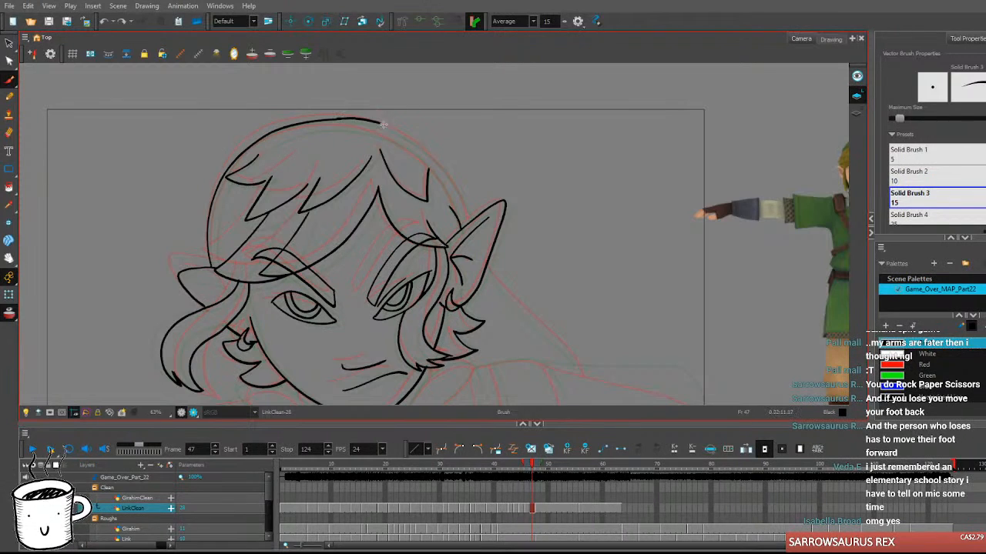
{"action": "mouse_move", "coordinate": [336, 117]}
{"action": "left_mouse_down"}
{"action": "mouse_move", "coordinate": [392, 132]}
{"action": "mouse_move", "coordinate": [450, 182]}
{"action": "mouse_move", "coordinate": [471, 220]}
{"action": "left_mouse_up"}
{"action": "key", "text": "ctrl+z"}
{"action": "left_click_drag", "start_coordinate": [342, 120], "coordinate": [409, 135]}
{"action": "key", "text": "ctrl+z"}
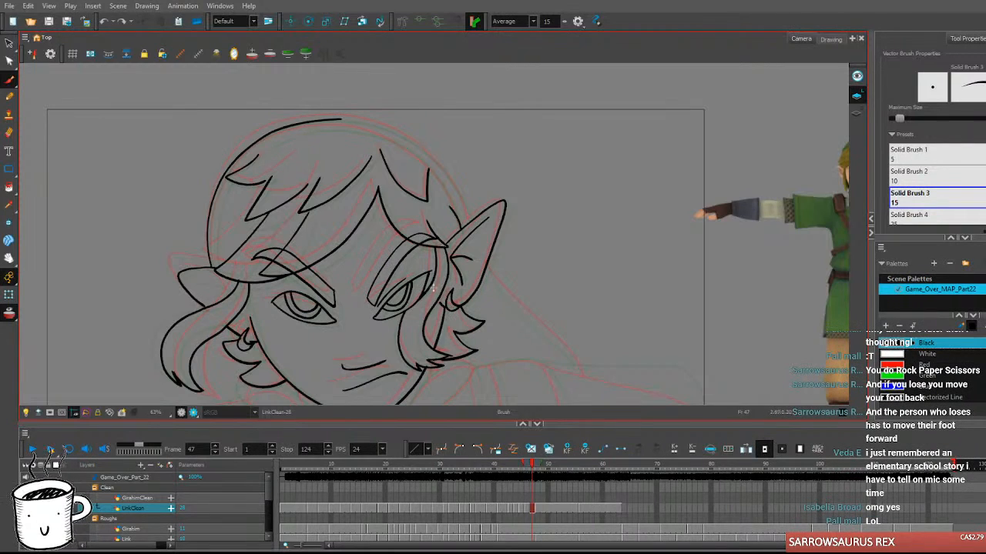
{"action": "mouse_move", "coordinate": [339, 120]}
{"action": "left_mouse_down"}
{"action": "mouse_move", "coordinate": [387, 131]}
{"action": "mouse_move", "coordinate": [445, 174]}
{"action": "mouse_move", "coordinate": [465, 210]}
{"action": "left_mouse_up"}
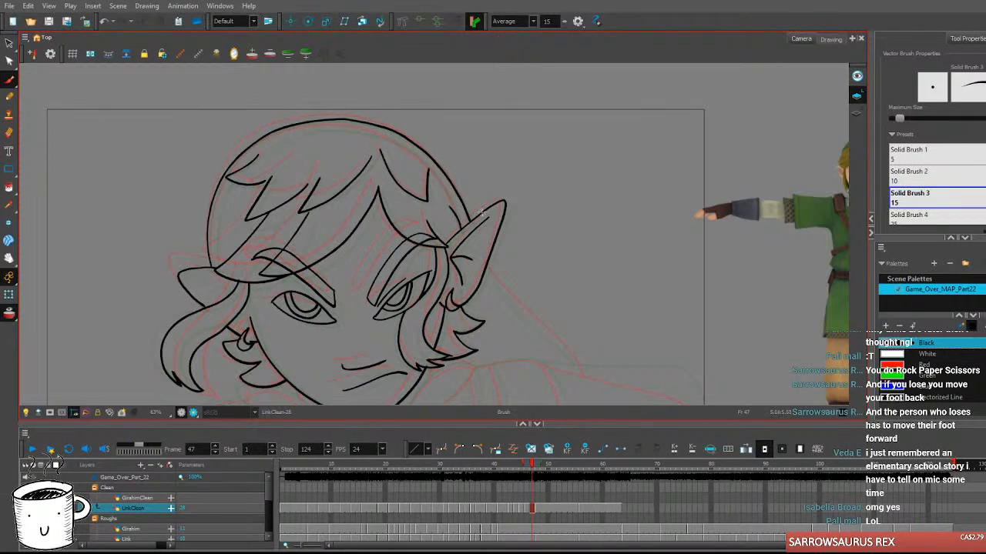
Compare the cap rim with frame 46 and ink its inner edge along both sides of the head.
{"action": "key", "text": "comma"}
{"action": "key", "text": "period"}
{"action": "key", "text": "comma"}
{"action": "key", "text": "period"}
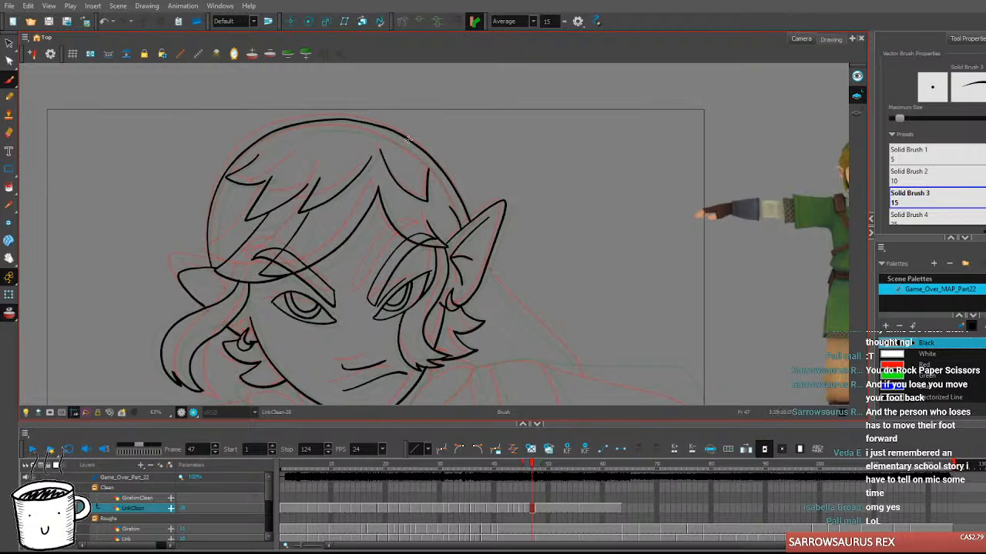
{"action": "mouse_move", "coordinate": [215, 271]}
{"action": "left_mouse_down"}
{"action": "mouse_move", "coordinate": [213, 224]}
{"action": "mouse_move", "coordinate": [227, 178]}
{"action": "mouse_move", "coordinate": [277, 141]}
{"action": "mouse_move", "coordinate": [355, 122]}
{"action": "left_mouse_up"}
{"action": "key", "text": "ctrl+z"}
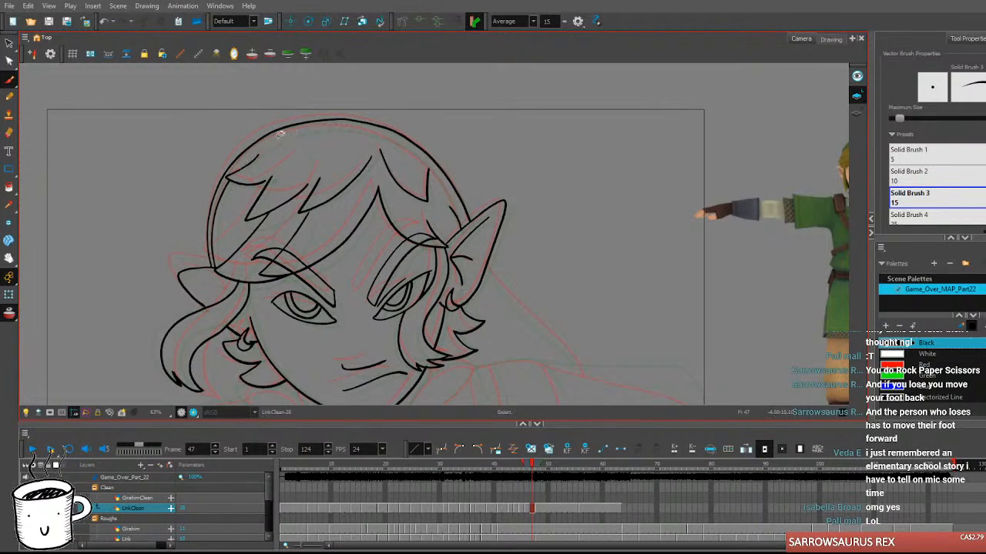
{"action": "mouse_move", "coordinate": [237, 168]}
{"action": "left_mouse_down"}
{"action": "mouse_move", "coordinate": [303, 130]}
{"action": "mouse_move", "coordinate": [346, 124]}
{"action": "mouse_move", "coordinate": [239, 167]}
{"action": "mouse_move", "coordinate": [318, 128]}
{"action": "mouse_move", "coordinate": [393, 138]}
{"action": "mouse_move", "coordinate": [394, 130]}
{"action": "mouse_move", "coordinate": [378, 137]}
{"action": "mouse_move", "coordinate": [436, 183]}
{"action": "left_mouse_up"}
{"action": "key", "text": "ctrl+z"}
{"action": "key", "text": "ctrl+z"}
{"action": "mouse_move", "coordinate": [374, 134]}
{"action": "left_mouse_down"}
{"action": "mouse_move", "coordinate": [432, 172]}
{"action": "mouse_move", "coordinate": [466, 230]}
{"action": "left_mouse_up"}
Flip through frames 46, 47 and 48 to check the cap rim against the neighbouring drawings.
{"action": "key", "text": "comma"}
{"action": "key", "text": "period"}
{"action": "key", "text": "period"}
{"action": "key", "text": "comma"}
{"action": "key", "text": "comma"}
{"action": "key", "text": "period"}
{"action": "key", "text": "period"}
{"action": "key", "text": "2"}
{"action": "key", "text": "comma"}
{"action": "key", "text": "period"}
{"action": "key", "text": "comma"}
Step back to frame 39 and play the line art from there to check the head's motion.
{"action": "left_click_drag", "start_coordinate": [567, 358], "coordinate": [507, 274]}
{"action": "key", "text": "comma"}
{"action": "key", "text": "comma"}
{"action": "key", "text": "comma"}
{"action": "key", "text": "comma"}
{"action": "key", "text": "comma"}
{"action": "key", "text": "comma"}
{"action": "key", "text": "comma"}
{"action": "key", "text": "comma"}
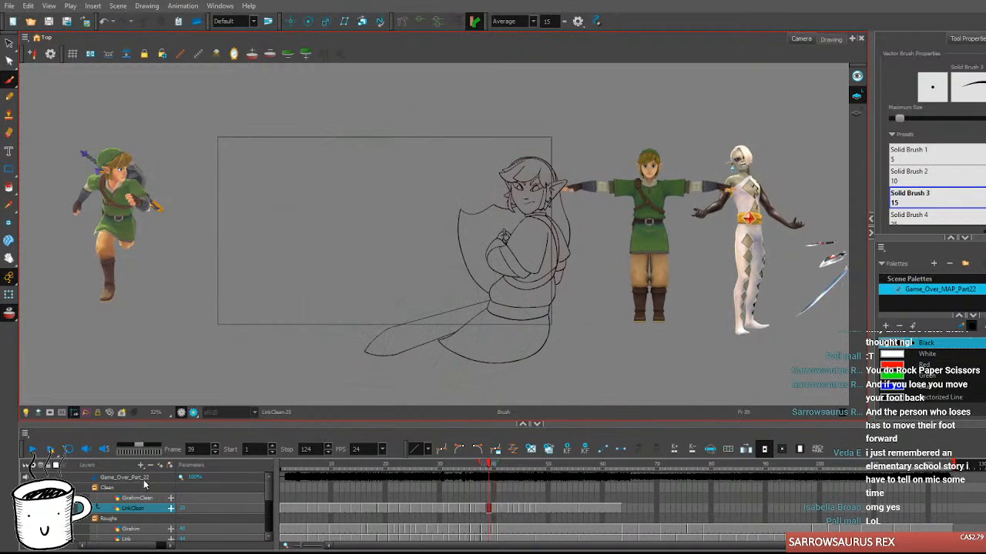
{"action": "left_click", "coordinate": [40, 447]}
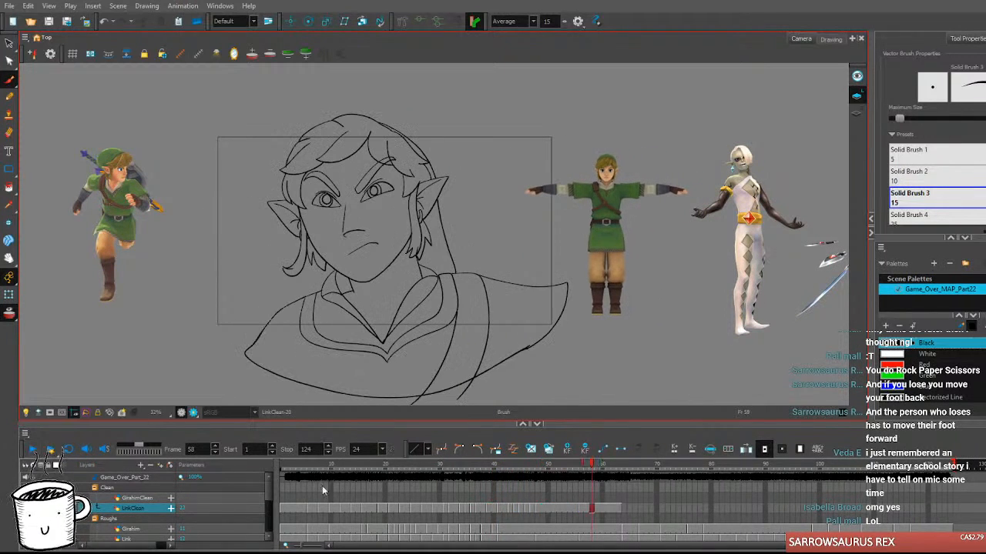
{"action": "left_click", "coordinate": [34, 449]}
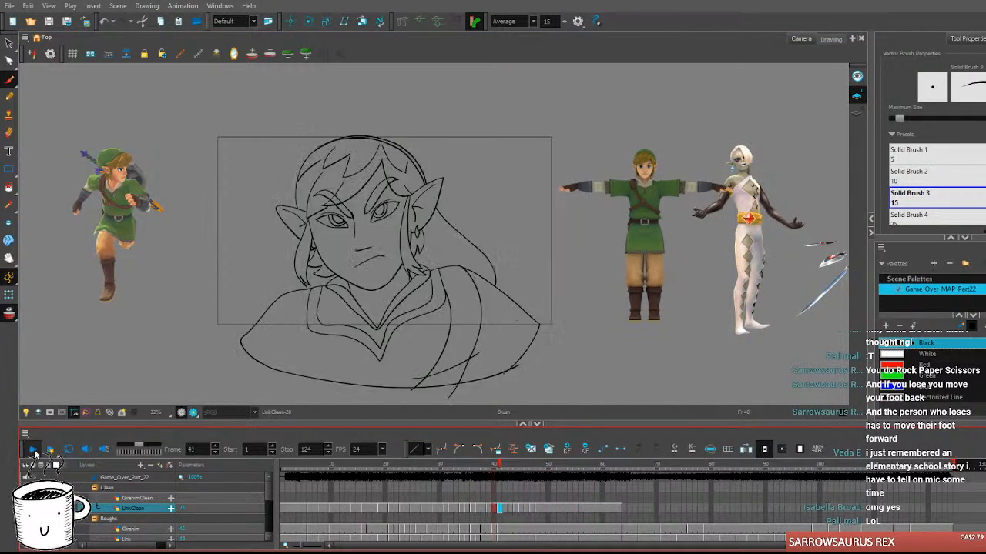
{"action": "left_click", "coordinate": [34, 453]}
{"action": "left_click", "coordinate": [490, 465]}
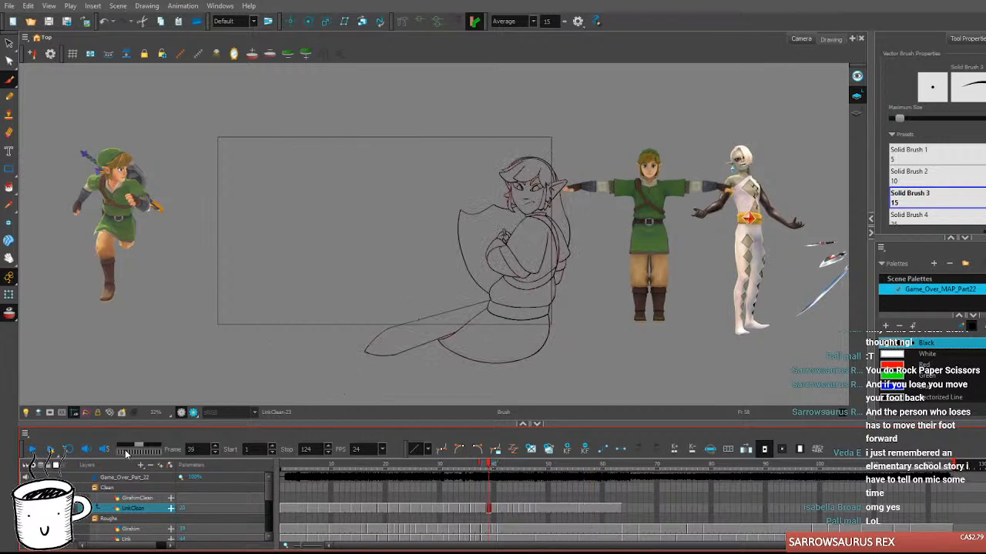
{"action": "left_click", "coordinate": [32, 449]}
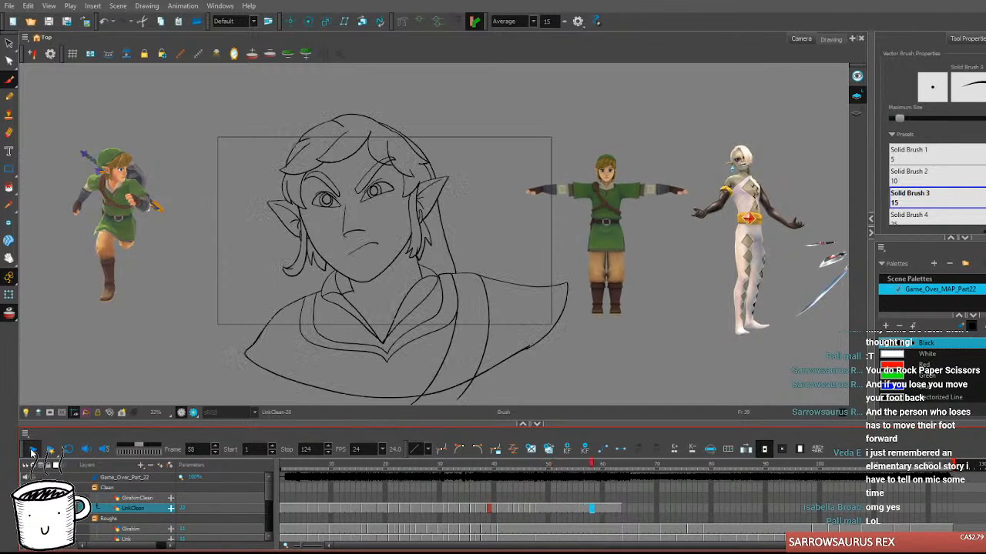
Replay the line art from frame 41 and return to frame 47.
{"action": "left_click", "coordinate": [499, 465]}
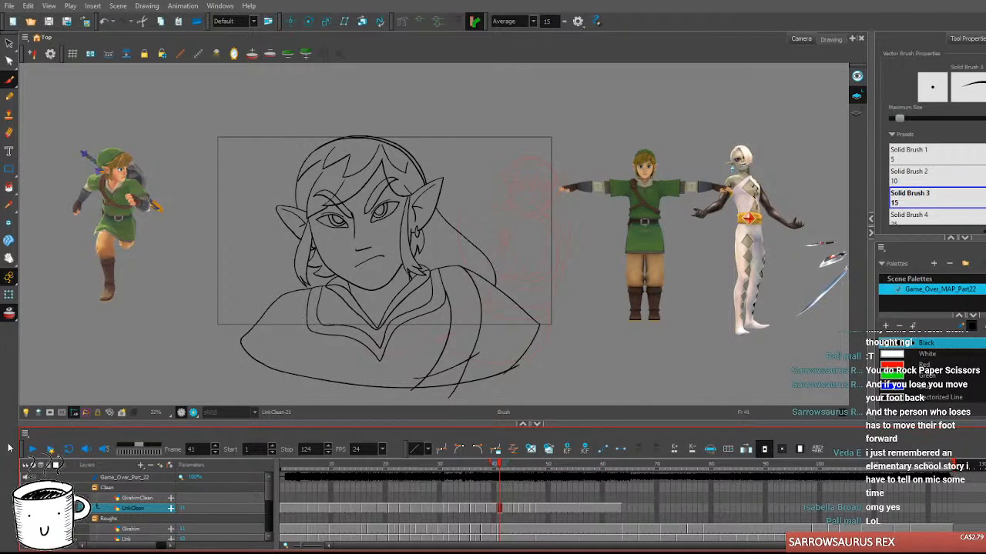
{"action": "left_click", "coordinate": [32, 449]}
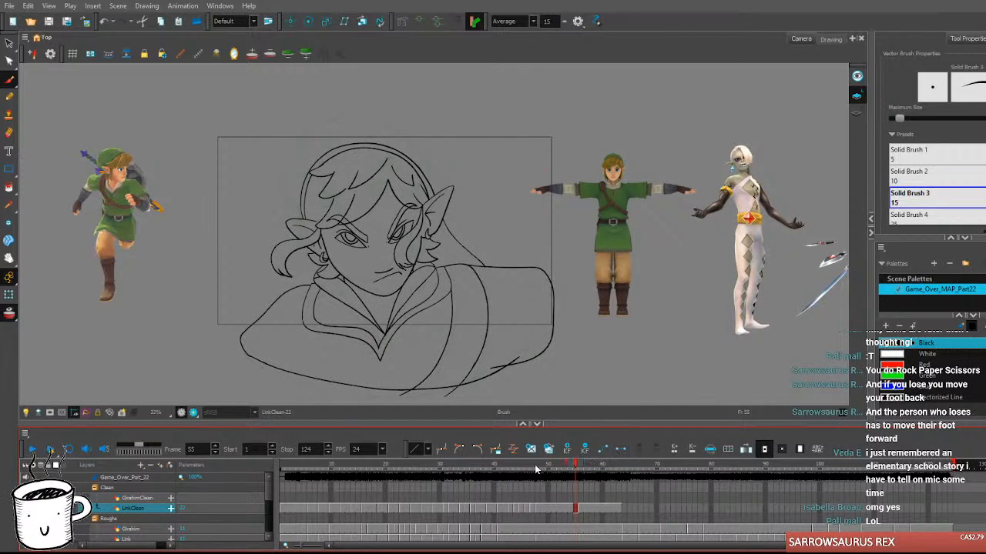
{"action": "left_click", "coordinate": [499, 465]}
{"action": "left_click_drag", "start_coordinate": [500, 466], "coordinate": [532, 476]}
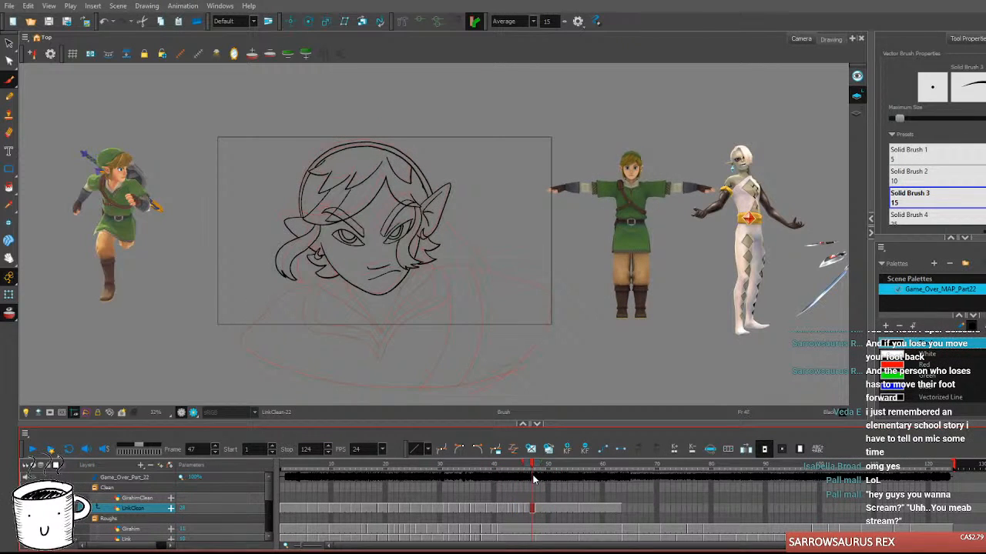
Ink the inner fold of the left-hand ear and the short strand above its earring, comparing with frames 45, 46 and 48.
{"action": "scroll", "coordinate": [421, 232], "scroll_direction": "up", "scroll_amount": 3}
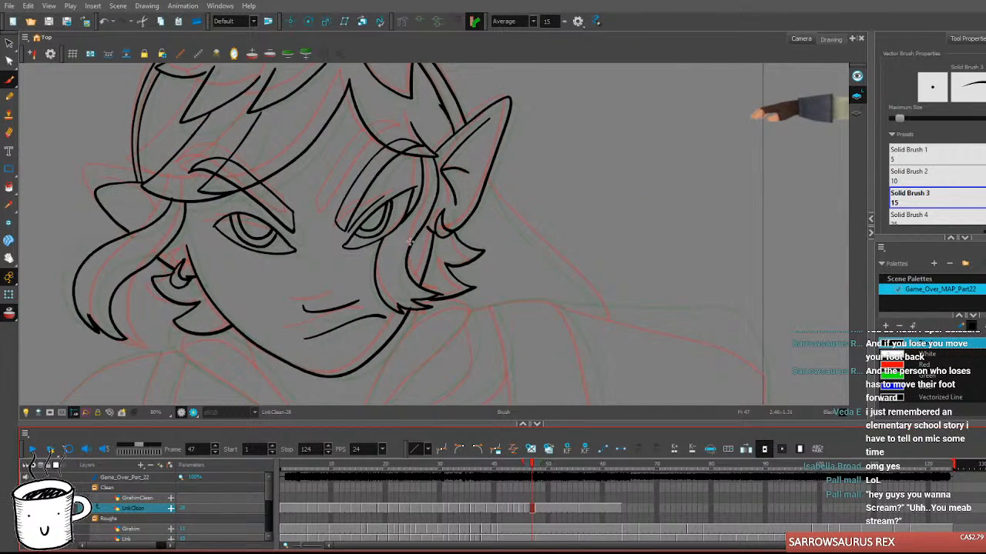
{"action": "key", "text": "comma"}
{"action": "key", "text": "period"}
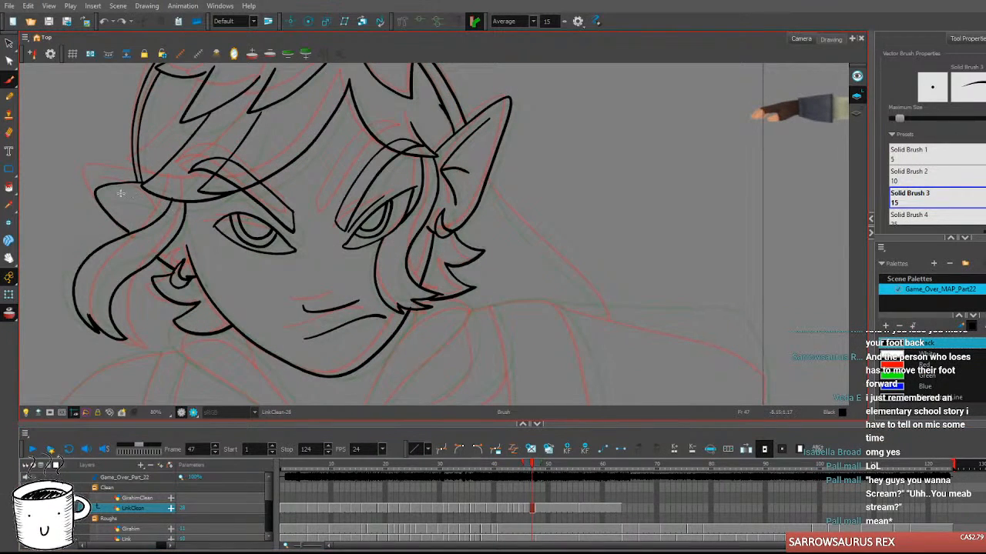
{"action": "left_click_drag", "start_coordinate": [132, 195], "coordinate": [165, 210]}
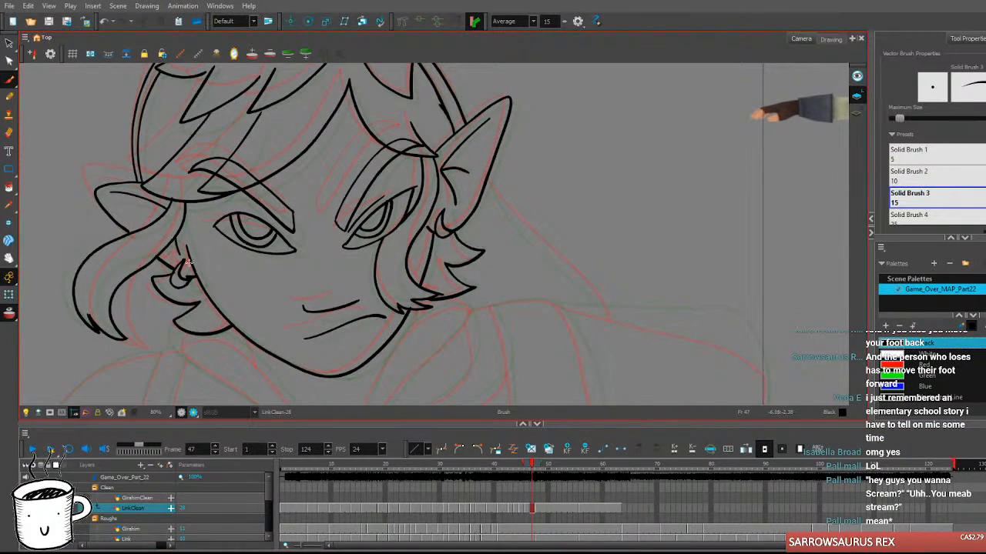
{"action": "key", "text": "comma"}
{"action": "key", "text": "period"}
{"action": "key", "text": "period"}
{"action": "key", "text": "comma"}
{"action": "key", "text": "comma"}
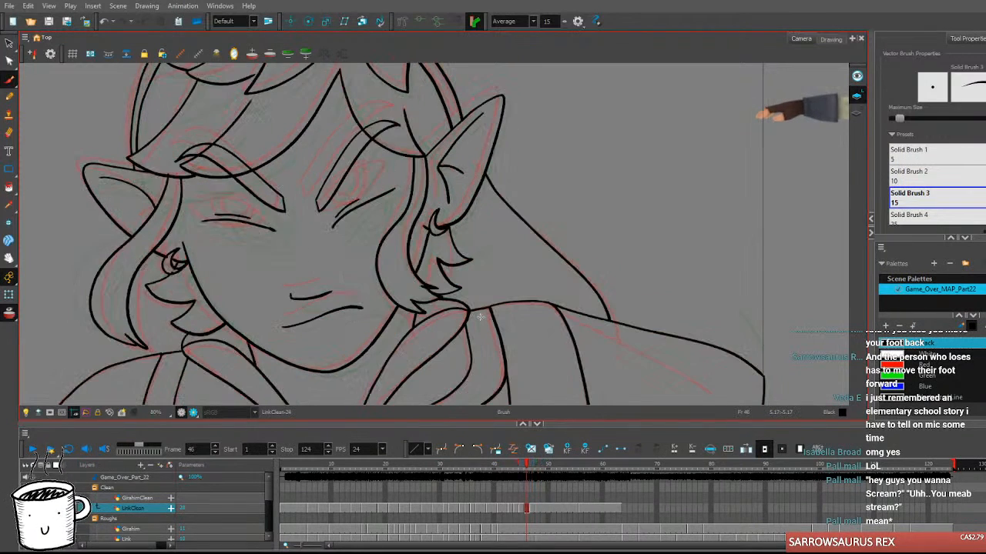
{"action": "key", "text": "comma"}
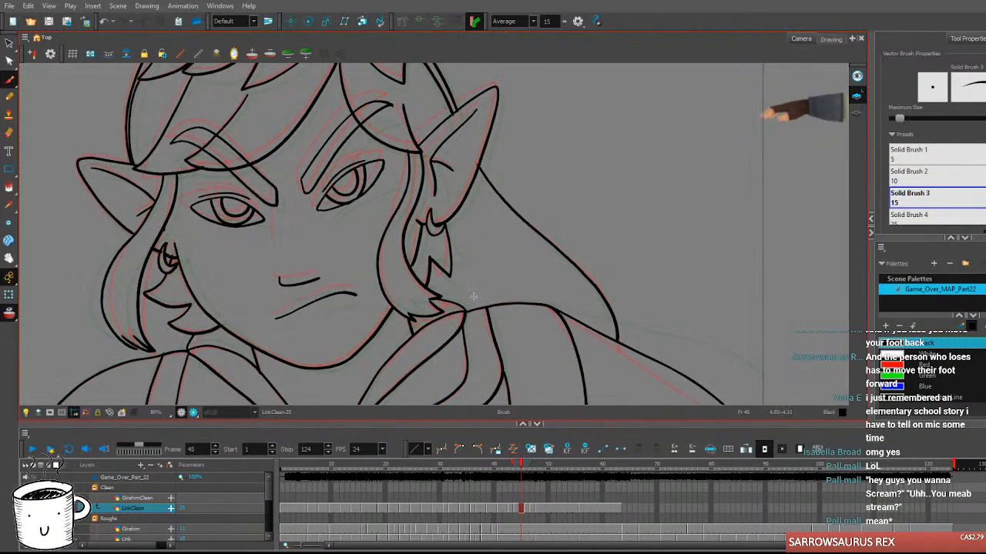
Ink the right-hand collar flap on frame 47 from the V point up to the hair, and check it against frame 48.
{"action": "mouse_move", "coordinate": [580, 300]}
{"action": "left_mouse_down"}
{"action": "mouse_move", "coordinate": [543, 308]}
{"action": "mouse_move", "coordinate": [553, 298]}
{"action": "mouse_move", "coordinate": [515, 325]}
{"action": "mouse_move", "coordinate": [533, 303]}
{"action": "mouse_move", "coordinate": [528, 280]}
{"action": "left_mouse_up"}
{"action": "key", "text": "period"}
{"action": "key", "text": "period"}
{"action": "mouse_move", "coordinate": [481, 331]}
{"action": "left_mouse_down"}
{"action": "mouse_move", "coordinate": [532, 273]}
{"action": "mouse_move", "coordinate": [523, 295]}
{"action": "left_mouse_up"}
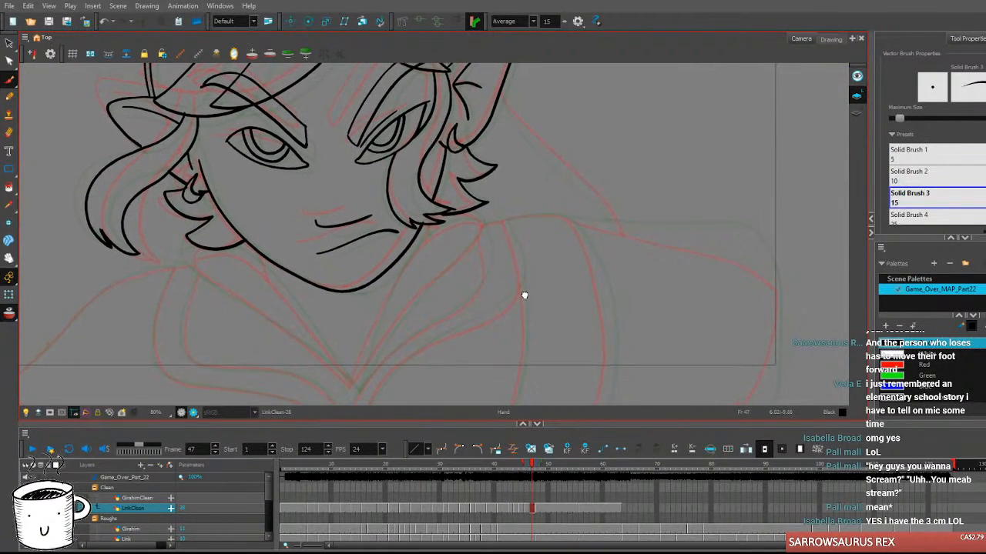
{"action": "left_click_drag", "start_coordinate": [352, 388], "coordinate": [397, 278]}
{"action": "key", "text": "ctrl+z"}
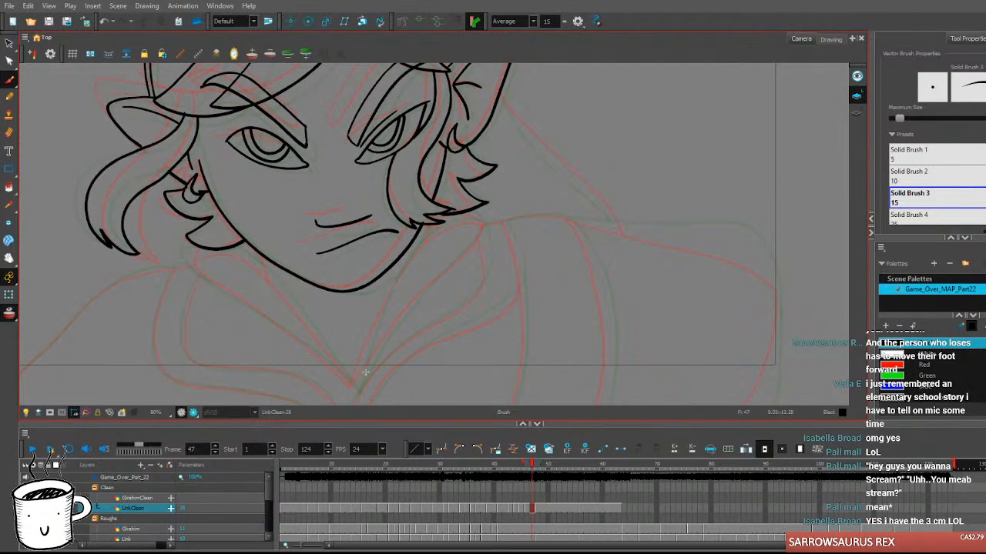
{"action": "left_click_drag", "start_coordinate": [355, 391], "coordinate": [381, 310]}
{"action": "key", "text": "ctrl+z"}
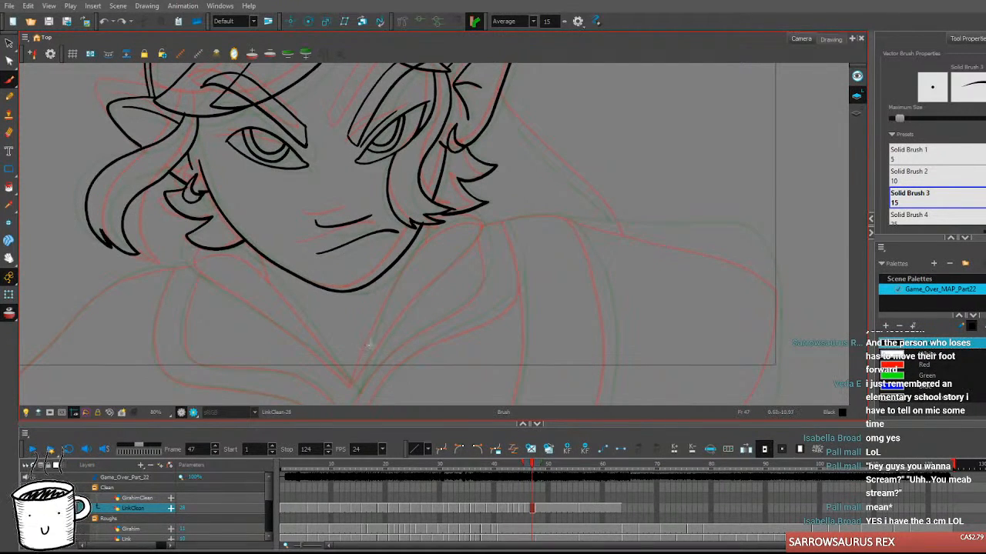
{"action": "mouse_move", "coordinate": [354, 387]}
{"action": "left_mouse_down"}
{"action": "mouse_move", "coordinate": [405, 264]}
{"action": "mouse_move", "coordinate": [444, 228]}
{"action": "mouse_move", "coordinate": [503, 207]}
{"action": "mouse_move", "coordinate": [466, 208]}
{"action": "mouse_move", "coordinate": [473, 240]}
{"action": "mouse_move", "coordinate": [415, 298]}
{"action": "mouse_move", "coordinate": [354, 389]}
{"action": "left_mouse_up"}
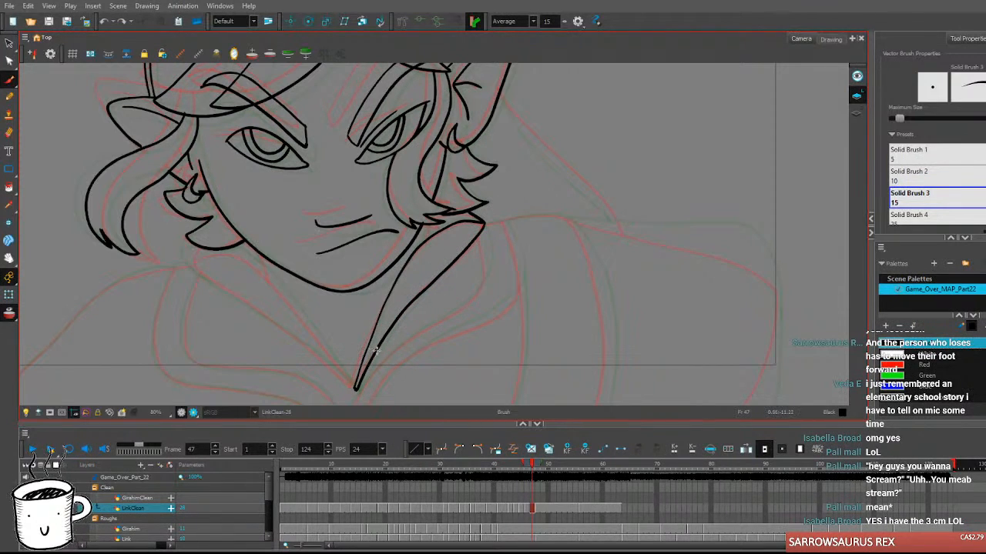
{"action": "key", "text": "period"}
{"action": "key", "text": "comma"}
{"action": "key", "text": "period"}
{"action": "key", "text": "comma"}
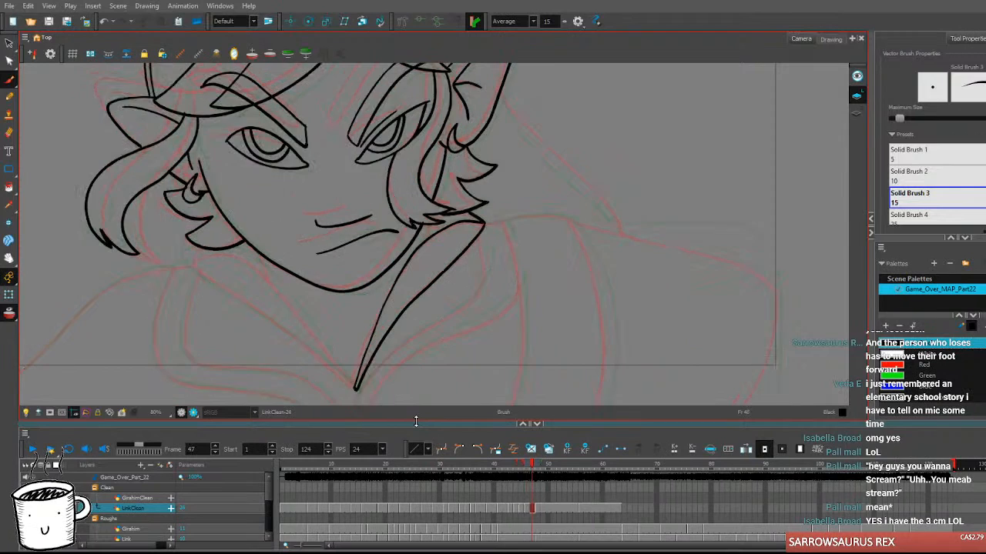
Ink the left-hand collar flap from beneath the hair tufts down to the V point, including its short upper edge.
{"action": "left_click_drag", "start_coordinate": [188, 256], "coordinate": [233, 253]}
{"action": "key", "text": "ctrl+z"}
{"action": "key", "text": "period"}
{"action": "key", "text": "comma"}
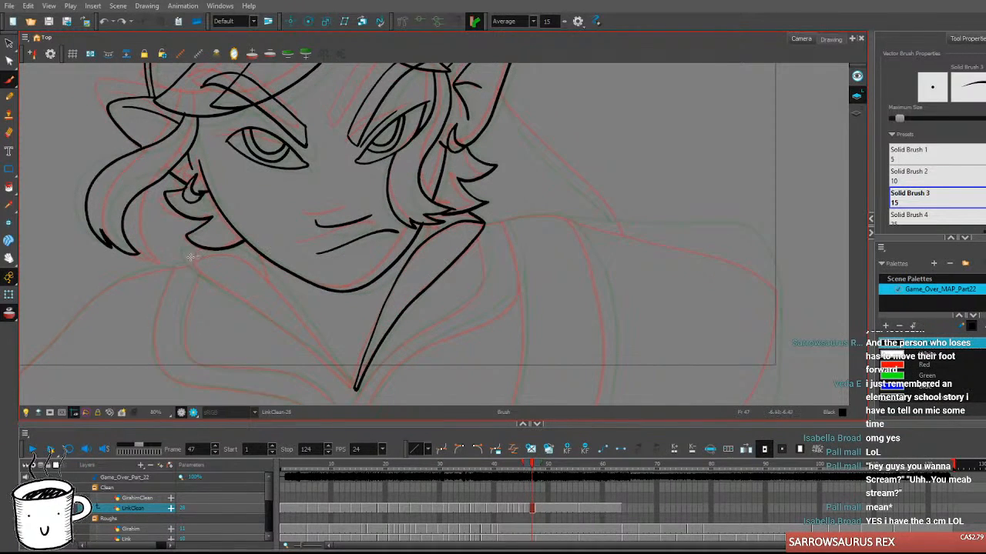
{"action": "mouse_move", "coordinate": [184, 258]}
{"action": "left_mouse_down"}
{"action": "mouse_move", "coordinate": [241, 253]}
{"action": "mouse_move", "coordinate": [261, 267]}
{"action": "mouse_move", "coordinate": [356, 388]}
{"action": "left_mouse_up"}
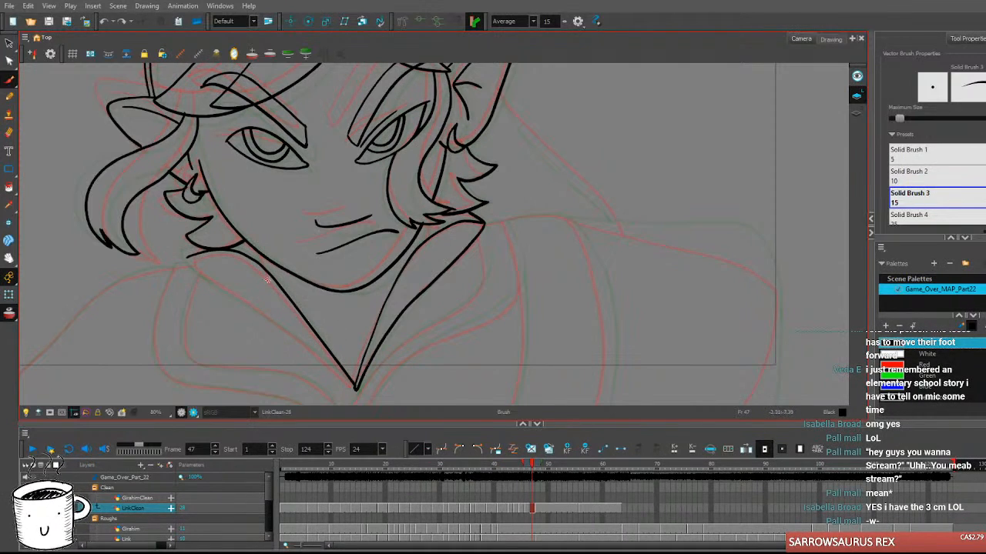
{"action": "left_click_drag", "start_coordinate": [187, 259], "coordinate": [238, 304]}
{"action": "key", "text": "ctrl+z"}
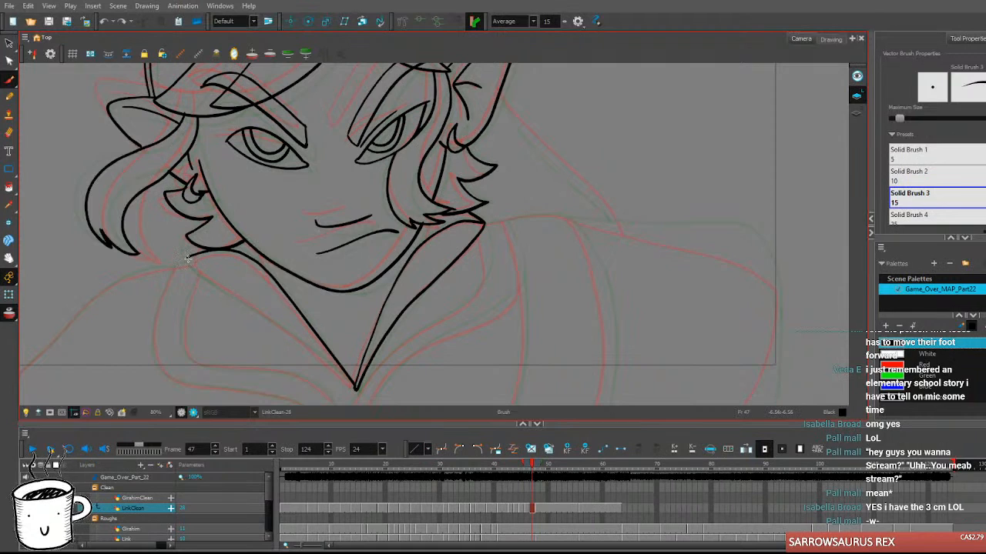
{"action": "left_click_drag", "start_coordinate": [186, 260], "coordinate": [356, 388]}
{"action": "left_click_drag", "start_coordinate": [186, 258], "coordinate": [196, 240]}
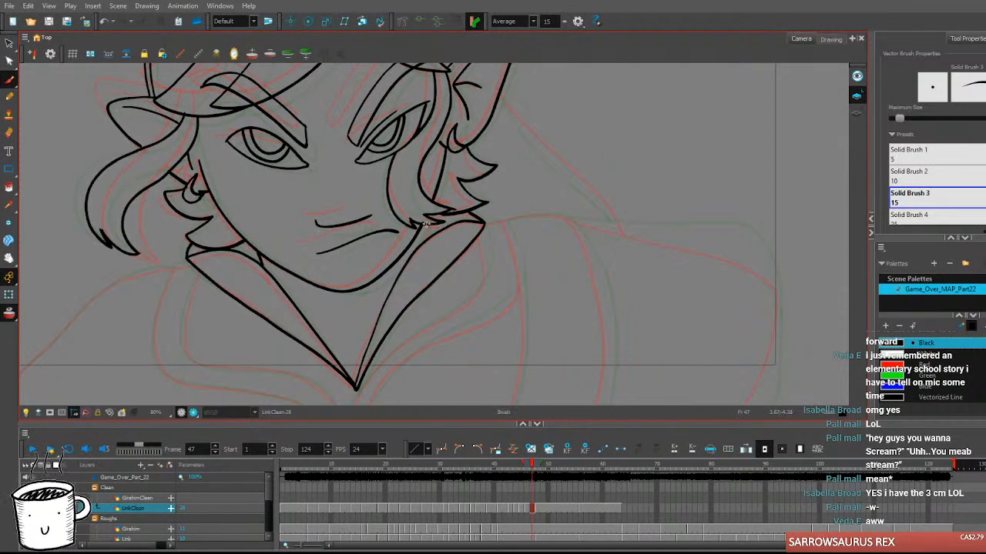
Flip back and forth between frame 47 and its neighbouring frames to compare the face and collar line art.
{"action": "key", "text": "comma"}
{"action": "key", "text": "period"}
{"action": "key", "text": "period"}
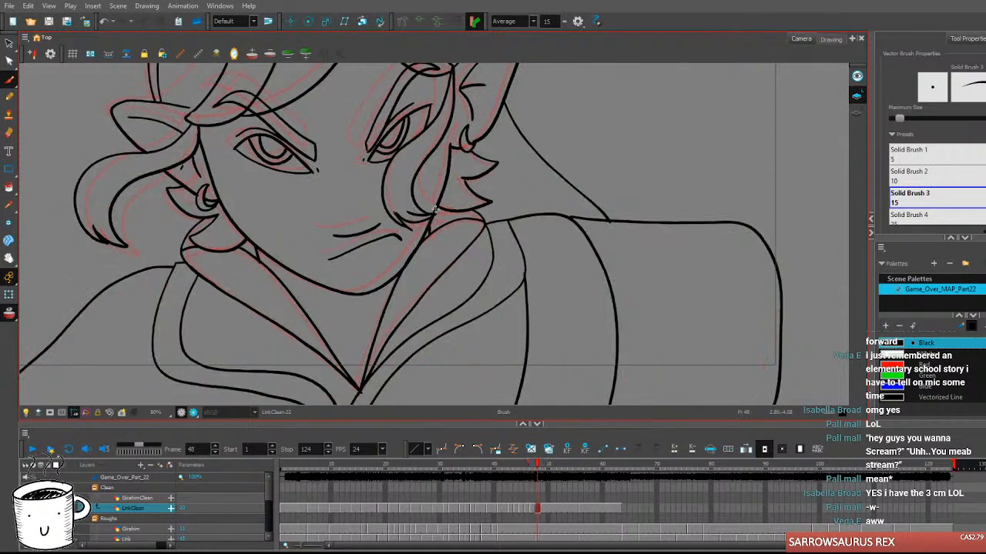
{"action": "key", "text": "comma"}
{"action": "key", "text": "comma"}
{"action": "scroll", "coordinate": [475, 275], "scroll_direction": "down", "scroll_amount": 2}
{"action": "scroll", "coordinate": [476, 275], "scroll_direction": "down", "scroll_amount": 1}
{"action": "key", "text": "period"}
{"action": "key", "text": "period"}
{"action": "key", "text": "comma"}
{"action": "key", "text": "comma"}
{"action": "key", "text": "period"}
{"action": "key", "text": "period"}
{"action": "key", "text": "comma"}
{"action": "key", "text": "period"}
{"action": "key", "text": "period"}
{"action": "key", "text": "period"}
{"action": "key", "text": "comma"}
{"action": "key", "text": "comma"}
{"action": "key", "text": "comma"}
{"action": "key", "text": "comma"}
{"action": "key", "text": "period"}
{"action": "key", "text": "period"}
{"action": "key", "text": "comma"}
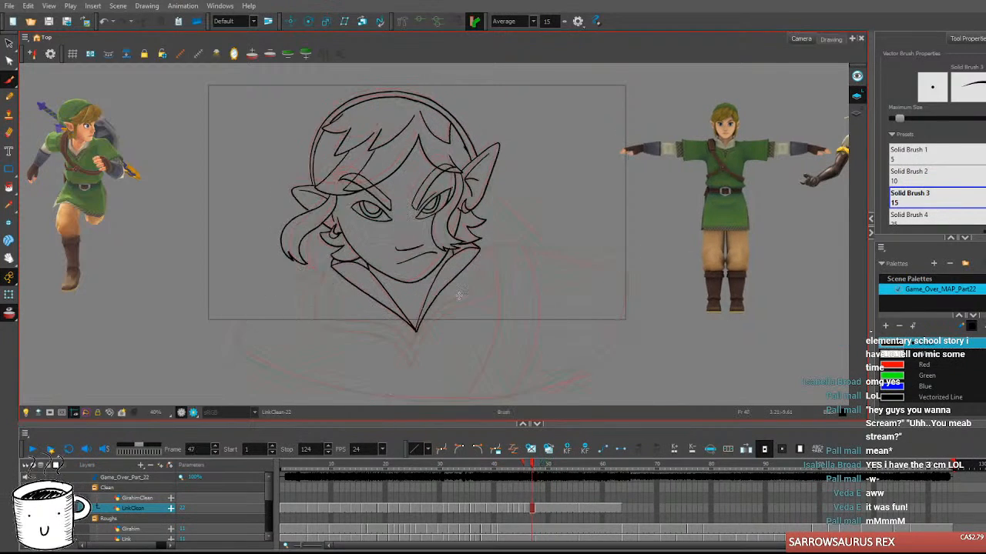
Ink the outer and inner edges of the left-hand tunic neckline band on frame 47, curving from the collar toward the chest.
{"action": "scroll", "coordinate": [452, 296], "scroll_direction": "up", "scroll_amount": 1}
{"action": "scroll", "coordinate": [452, 296], "scroll_direction": "up", "scroll_amount": 1}
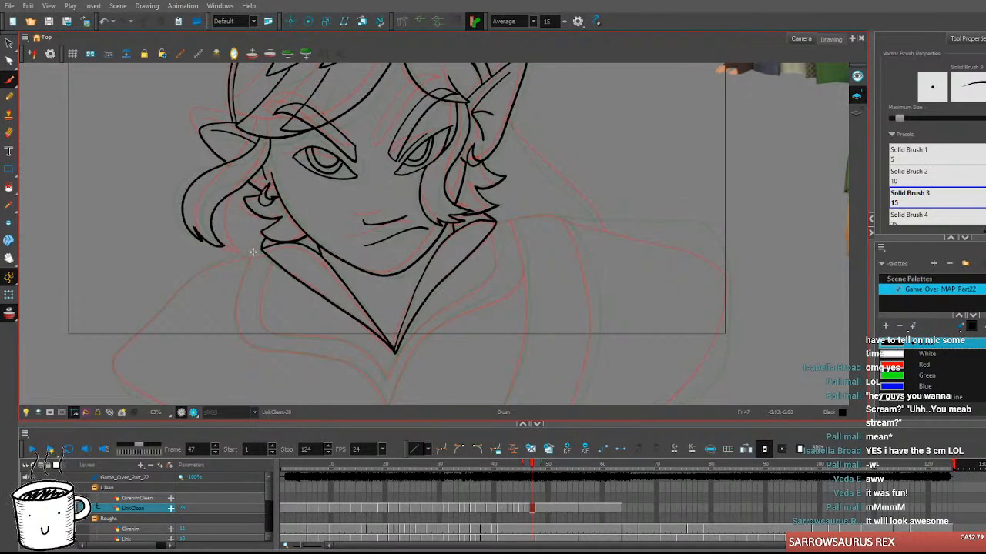
{"action": "mouse_move", "coordinate": [252, 254]}
{"action": "left_mouse_down"}
{"action": "mouse_move", "coordinate": [234, 312]}
{"action": "mouse_move", "coordinate": [262, 351]}
{"action": "mouse_move", "coordinate": [287, 350]}
{"action": "left_mouse_up"}
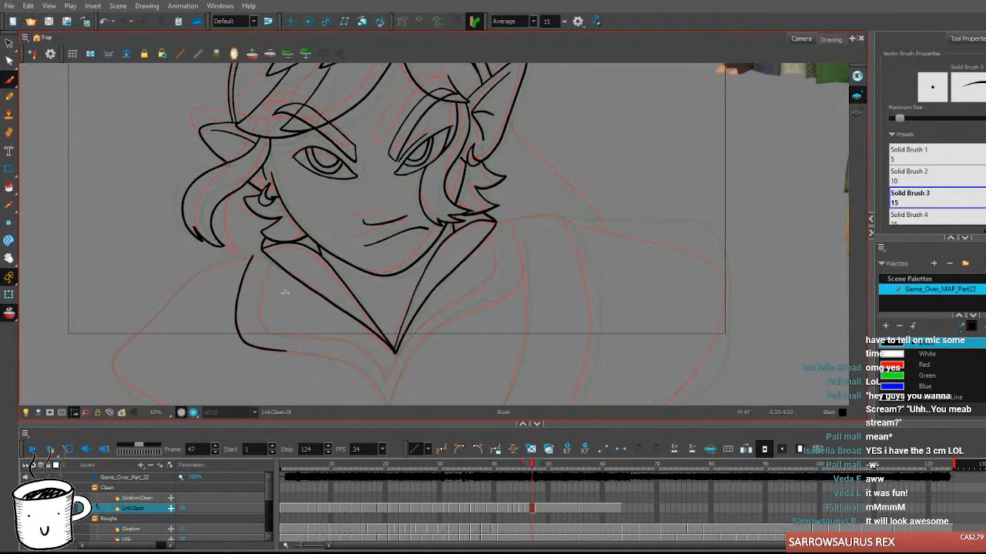
{"action": "mouse_move", "coordinate": [269, 262]}
{"action": "left_mouse_down"}
{"action": "mouse_move", "coordinate": [257, 316]}
{"action": "mouse_move", "coordinate": [271, 332]}
{"action": "mouse_move", "coordinate": [376, 352]}
{"action": "left_mouse_up"}
{"action": "key", "text": "ctrl+z"}
{"action": "left_click_drag", "start_coordinate": [270, 260], "coordinate": [259, 321]}
{"action": "key", "text": "ctrl+z"}
{"action": "mouse_move", "coordinate": [269, 261]}
{"action": "left_mouse_down"}
{"action": "mouse_move", "coordinate": [255, 309]}
{"action": "mouse_move", "coordinate": [294, 339]}
{"action": "mouse_move", "coordinate": [358, 348]}
{"action": "left_mouse_up"}
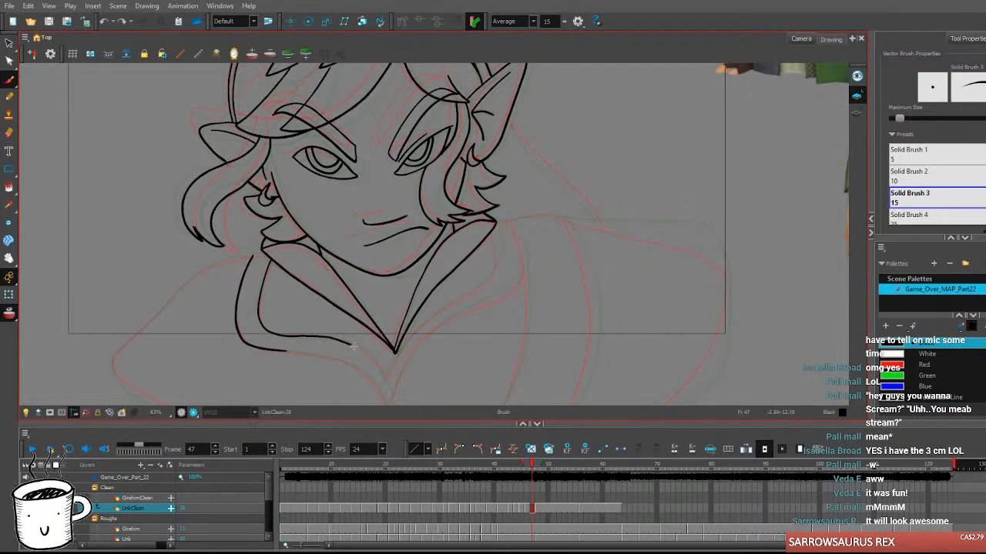
Ink the right-hand tunic neckline band from the shoulder down to the V point below the collar.
{"action": "mouse_move", "coordinate": [365, 346]}
{"action": "left_mouse_down"}
{"action": "mouse_move", "coordinate": [388, 379]}
{"action": "mouse_move", "coordinate": [424, 321]}
{"action": "left_mouse_up"}
{"action": "key", "text": "ctrl+z"}
{"action": "mouse_move", "coordinate": [386, 381]}
{"action": "left_mouse_down"}
{"action": "mouse_move", "coordinate": [430, 316]}
{"action": "mouse_move", "coordinate": [490, 275]}
{"action": "mouse_move", "coordinate": [493, 229]}
{"action": "mouse_move", "coordinate": [516, 220]}
{"action": "mouse_move", "coordinate": [520, 282]}
{"action": "mouse_move", "coordinate": [442, 325]}
{"action": "mouse_move", "coordinate": [406, 365]}
{"action": "mouse_move", "coordinate": [390, 406]}
{"action": "left_mouse_up"}
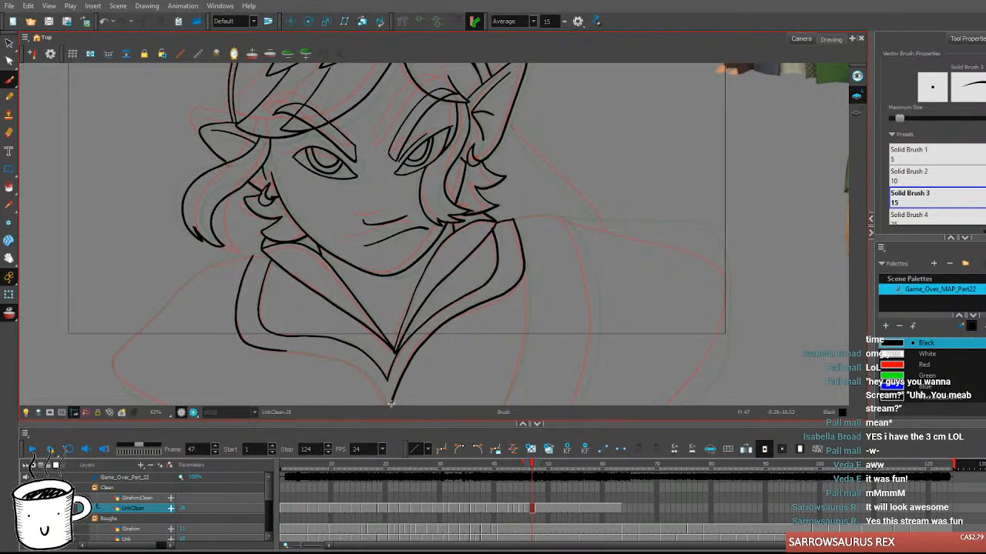
Extend the outer edge of the left-hand neckline band to meet the lower V point on the chest.
{"action": "left_click_drag", "start_coordinate": [445, 337], "coordinate": [409, 290]}
{"action": "mouse_move", "coordinate": [248, 302]}
{"action": "left_mouse_down"}
{"action": "mouse_move", "coordinate": [305, 315]}
{"action": "mouse_move", "coordinate": [341, 344]}
{"action": "left_mouse_up"}
{"action": "key", "text": "ctrl+z"}
{"action": "left_click_drag", "start_coordinate": [253, 302], "coordinate": [301, 313]}
{"action": "key", "text": "ctrl+z"}
{"action": "mouse_move", "coordinate": [245, 302]}
{"action": "left_mouse_down"}
{"action": "mouse_move", "coordinate": [320, 317]}
{"action": "mouse_move", "coordinate": [356, 355]}
{"action": "left_mouse_up"}
{"action": "key", "text": "ctrl+z"}
{"action": "left_click_drag", "start_coordinate": [413, 295], "coordinate": [556, 267]}
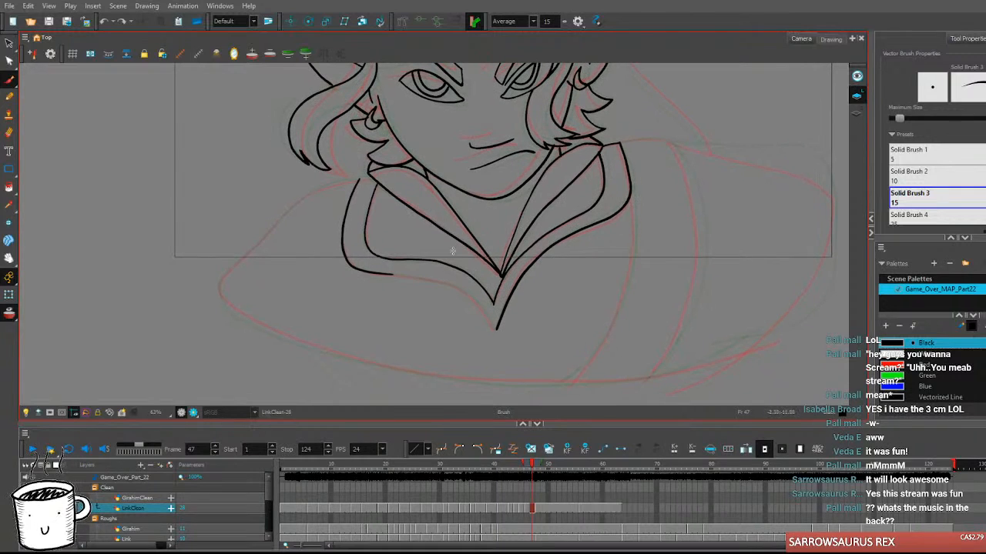
{"action": "left_click_drag", "start_coordinate": [433, 195], "coordinate": [254, 202]}
{"action": "mouse_move", "coordinate": [212, 281]}
{"action": "left_mouse_down"}
{"action": "mouse_move", "coordinate": [277, 295]}
{"action": "mouse_move", "coordinate": [317, 336]}
{"action": "left_mouse_up"}
{"action": "left_click_drag", "start_coordinate": [261, 219], "coordinate": [350, 257]}
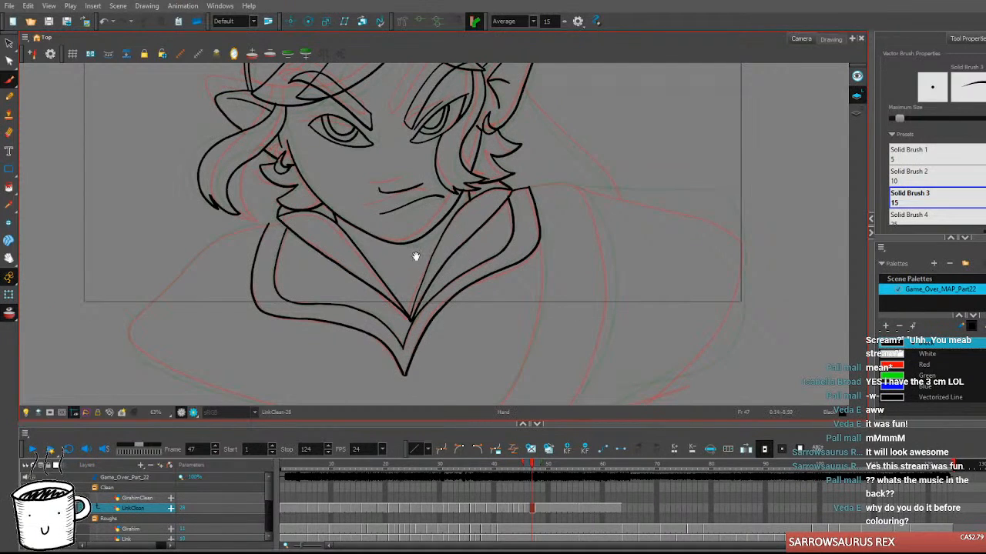
Ink the left-hand shoulder outline from the neckline band outward and around the end of the arm.
{"action": "left_click_drag", "start_coordinate": [414, 254], "coordinate": [568, 278]}
{"action": "mouse_move", "coordinate": [424, 246]}
{"action": "left_mouse_down"}
{"action": "mouse_move", "coordinate": [365, 264]}
{"action": "mouse_move", "coordinate": [335, 293]}
{"action": "left_mouse_up"}
{"action": "key", "text": "ctrl+z"}
{"action": "mouse_move", "coordinate": [422, 246]}
{"action": "left_mouse_down"}
{"action": "mouse_move", "coordinate": [351, 277]}
{"action": "mouse_move", "coordinate": [293, 339]}
{"action": "mouse_move", "coordinate": [284, 371]}
{"action": "left_mouse_up"}
{"action": "mouse_move", "coordinate": [400, 365]}
{"action": "left_mouse_down"}
{"action": "mouse_move", "coordinate": [323, 346]}
{"action": "mouse_move", "coordinate": [213, 294]}
{"action": "left_mouse_up"}
{"action": "left_click_drag", "start_coordinate": [441, 323], "coordinate": [354, 325]}
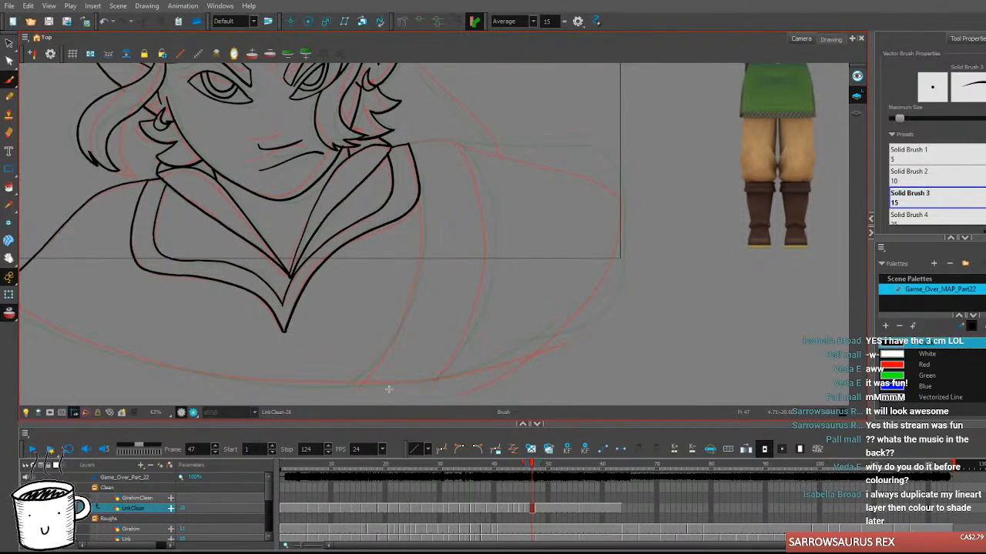
{"action": "scroll", "coordinate": [462, 362], "scroll_direction": "up", "scroll_amount": 2}
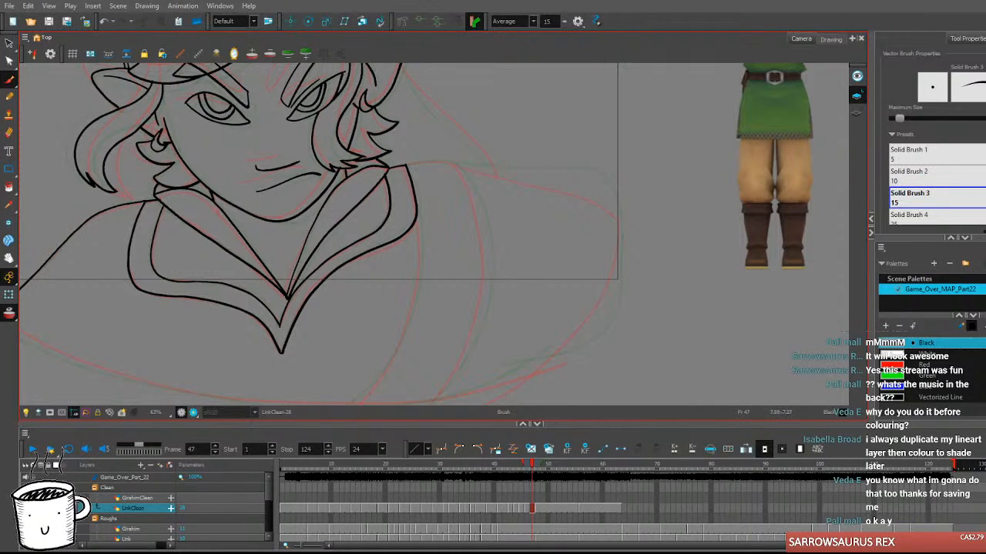
{"action": "key", "text": "ctrl+z"}
{"action": "left_click_drag", "start_coordinate": [476, 232], "coordinate": [495, 205]}
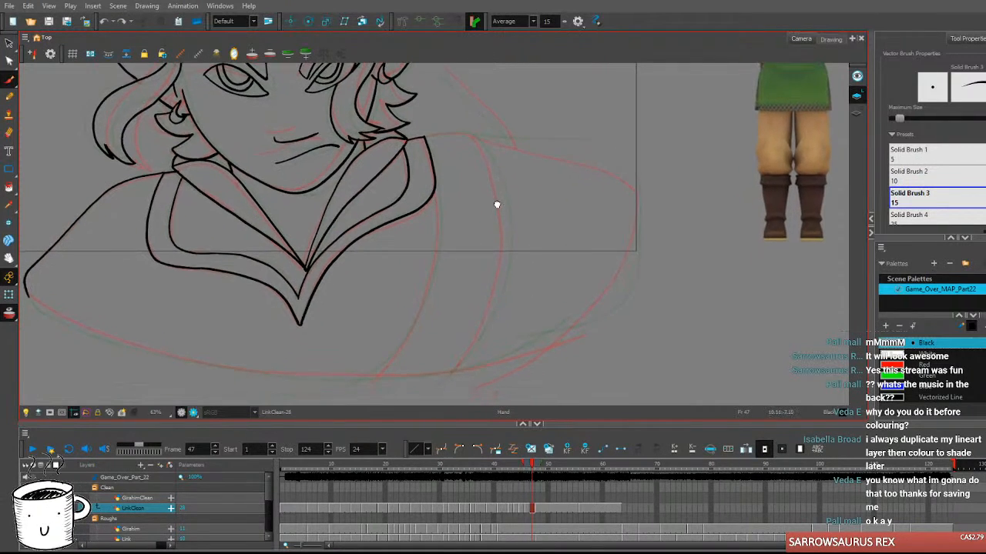
{"action": "left_click_drag", "start_coordinate": [459, 271], "coordinate": [478, 295]}
Switch the brush colour to Red and draw trial strokes along the jaw and beneath the nose line.
{"action": "left_click", "coordinate": [890, 368]}
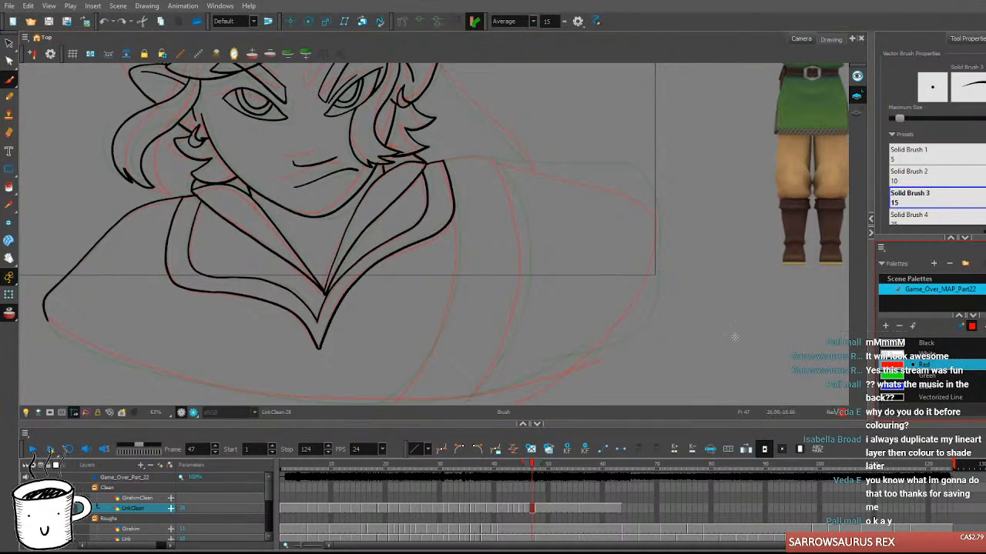
{"action": "left_click_drag", "start_coordinate": [321, 286], "coordinate": [300, 316]}
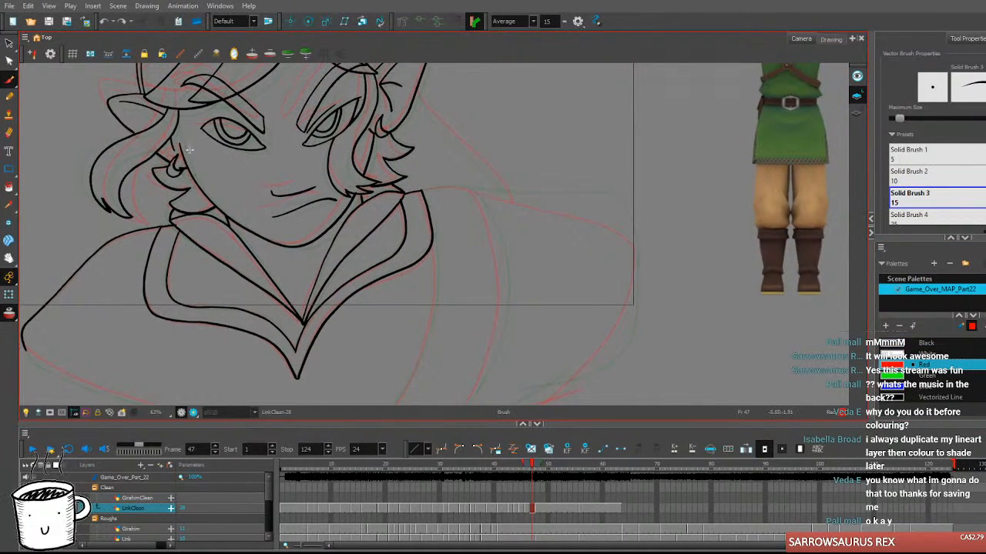
{"action": "mouse_move", "coordinate": [179, 144]}
{"action": "left_mouse_down"}
{"action": "mouse_move", "coordinate": [221, 200]}
{"action": "mouse_move", "coordinate": [260, 225]}
{"action": "mouse_move", "coordinate": [325, 219]}
{"action": "left_mouse_up"}
{"action": "key", "text": "ctrl+z"}
{"action": "mouse_move", "coordinate": [208, 269]}
{"action": "left_mouse_down"}
{"action": "mouse_move", "coordinate": [254, 292]}
{"action": "mouse_move", "coordinate": [267, 359]}
{"action": "mouse_move", "coordinate": [275, 336]}
{"action": "mouse_move", "coordinate": [264, 341]}
{"action": "mouse_move", "coordinate": [324, 334]}
{"action": "mouse_move", "coordinate": [233, 292]}
{"action": "left_mouse_up"}
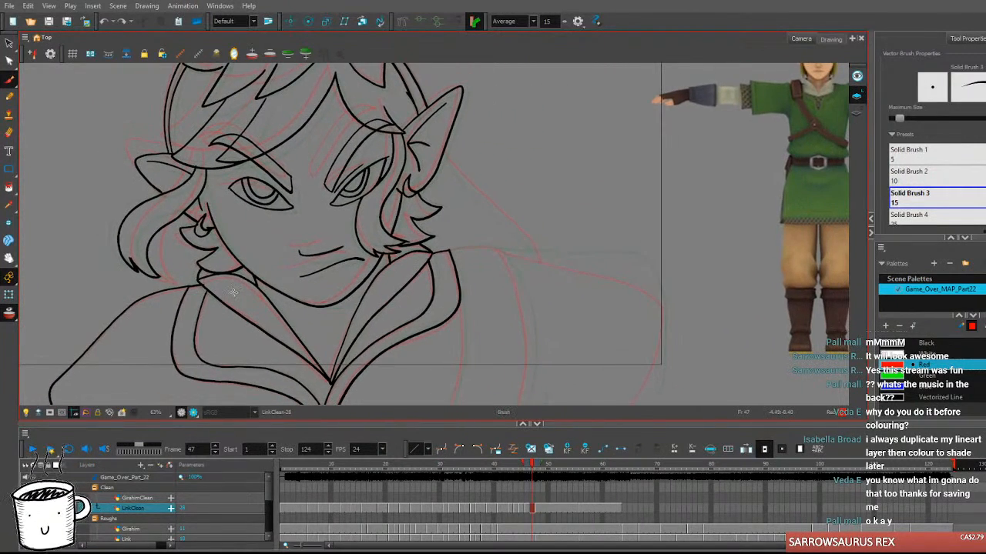
{"action": "mouse_move", "coordinate": [208, 204]}
{"action": "left_mouse_down"}
{"action": "mouse_move", "coordinate": [281, 287]}
{"action": "mouse_move", "coordinate": [317, 296]}
{"action": "mouse_move", "coordinate": [366, 276]}
{"action": "left_mouse_up"}
{"action": "key", "text": "ctrl+z"}
{"action": "mouse_move", "coordinate": [208, 204]}
{"action": "left_mouse_down"}
{"action": "mouse_move", "coordinate": [263, 270]}
{"action": "mouse_move", "coordinate": [307, 293]}
{"action": "mouse_move", "coordinate": [347, 283]}
{"action": "left_mouse_up"}
{"action": "key", "text": "ctrl+z"}
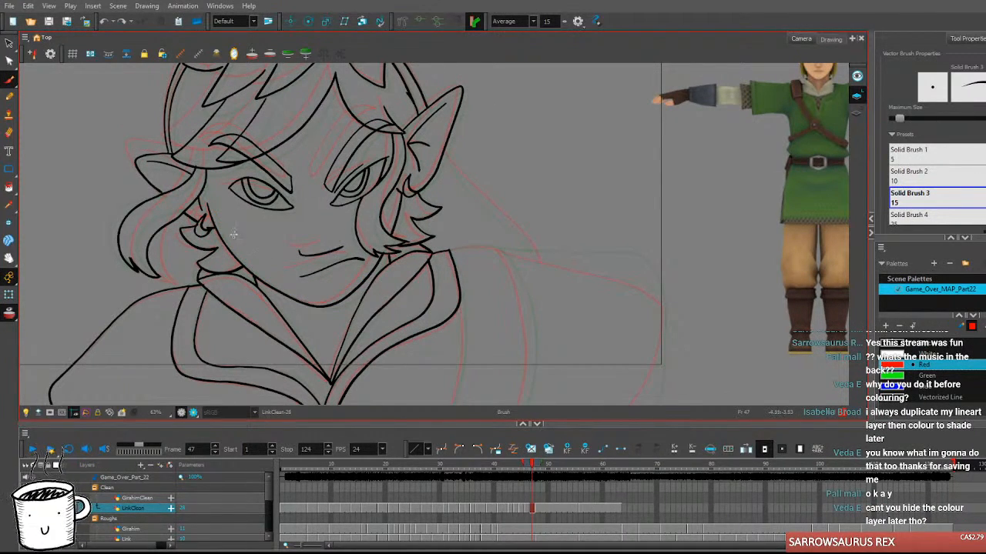
{"action": "mouse_move", "coordinate": [209, 205]}
{"action": "left_mouse_down"}
{"action": "mouse_move", "coordinate": [241, 254]}
{"action": "mouse_move", "coordinate": [285, 289]}
{"action": "mouse_move", "coordinate": [328, 296]}
{"action": "mouse_move", "coordinate": [358, 279]}
{"action": "left_mouse_up"}
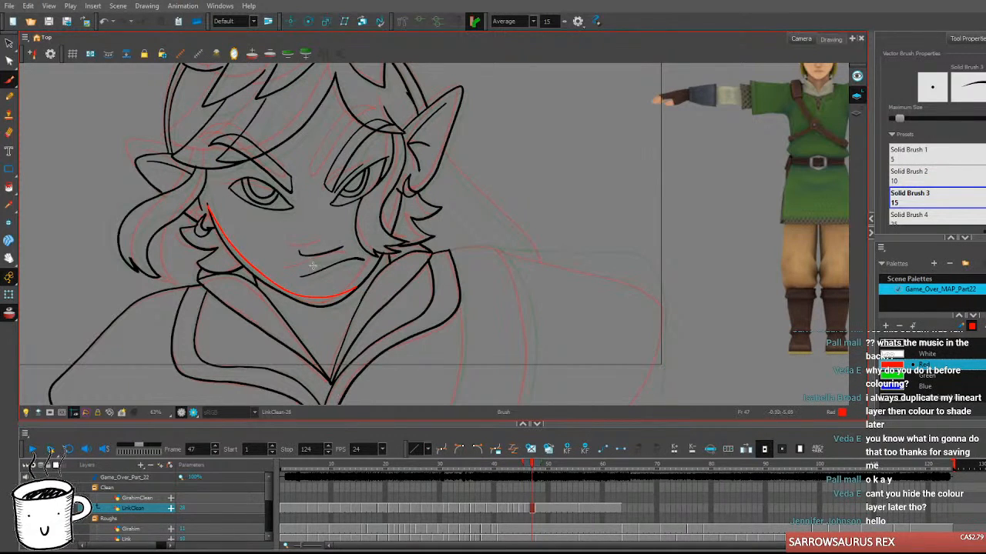
{"action": "mouse_move", "coordinate": [298, 252]}
{"action": "left_mouse_down"}
{"action": "mouse_move", "coordinate": [349, 246]}
{"action": "mouse_move", "coordinate": [308, 261]}
{"action": "mouse_move", "coordinate": [347, 248]}
{"action": "left_mouse_up"}
{"action": "key", "text": "ctrl+z"}
{"action": "mouse_move", "coordinate": [513, 308]}
{"action": "left_mouse_down"}
{"action": "mouse_move", "coordinate": [501, 317]}
{"action": "mouse_move", "coordinate": [508, 328]}
{"action": "mouse_move", "coordinate": [436, 352]}
{"action": "mouse_move", "coordinate": [461, 341]}
{"action": "left_mouse_up"}
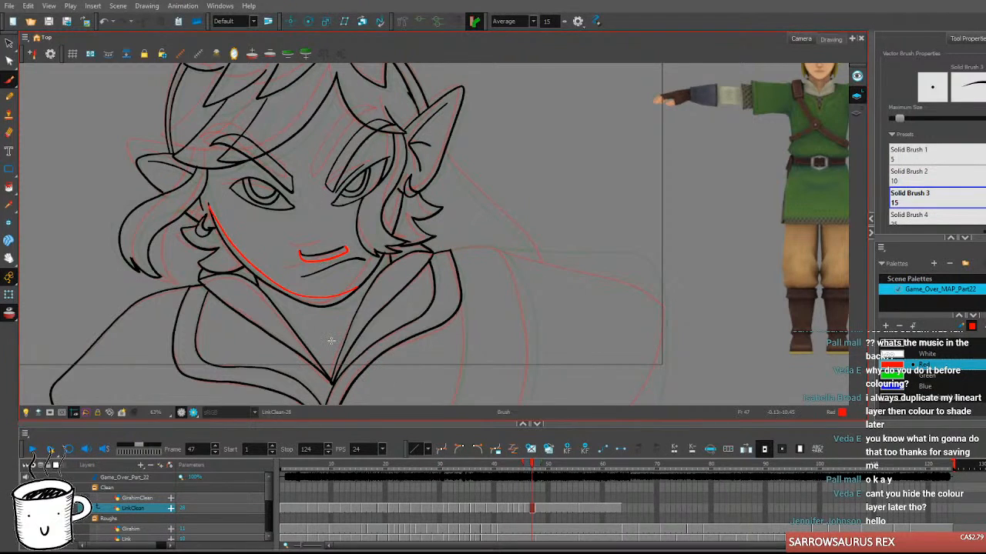
Delete the red trial strokes from the jaw and nose area and return to the brush.
{"action": "left_click", "coordinate": [9, 42]}
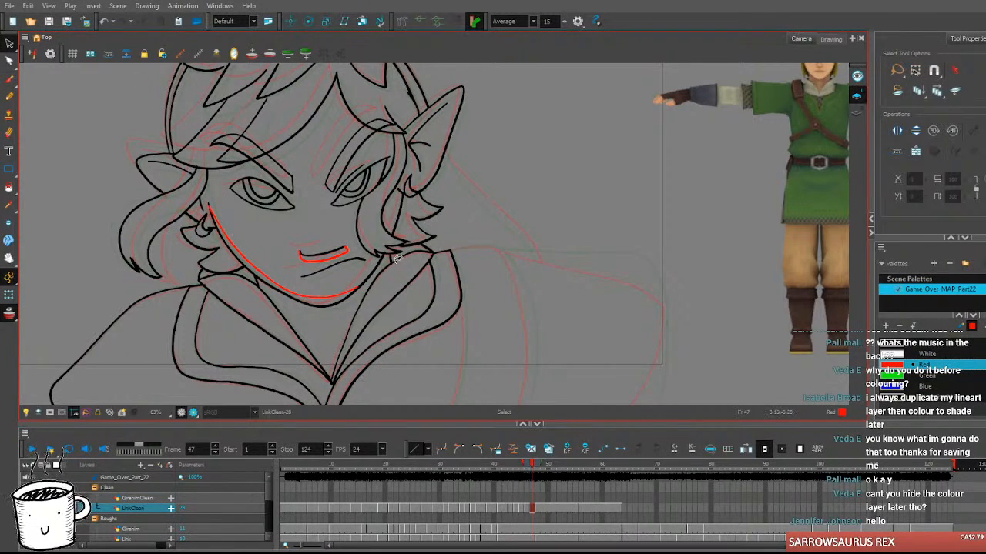
{"action": "left_click", "coordinate": [348, 294]}
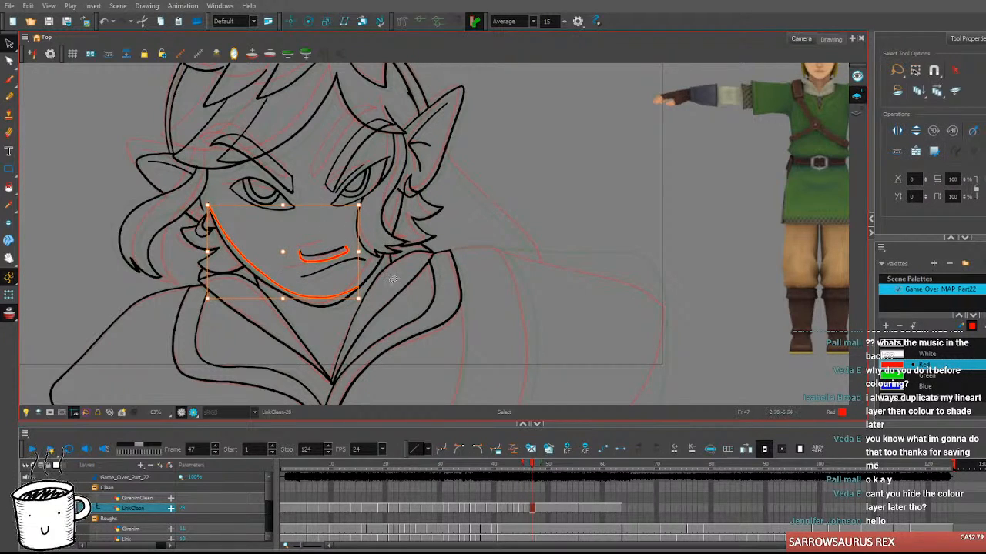
{"action": "left_click", "coordinate": [358, 301]}
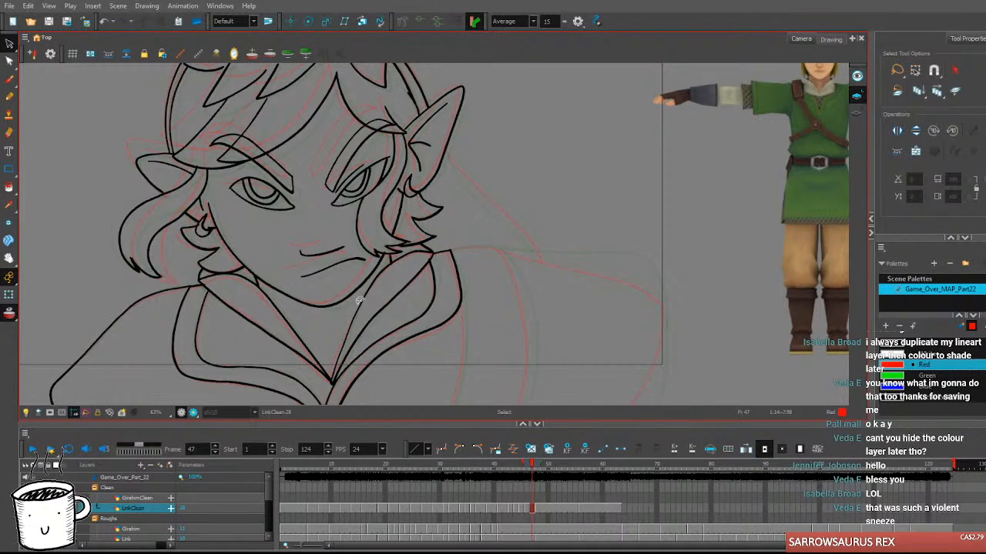
{"action": "left_click", "coordinate": [10, 79]}
{"action": "left_click_drag", "start_coordinate": [279, 231], "coordinate": [337, 226]}
{"action": "key", "text": "ctrl+z"}
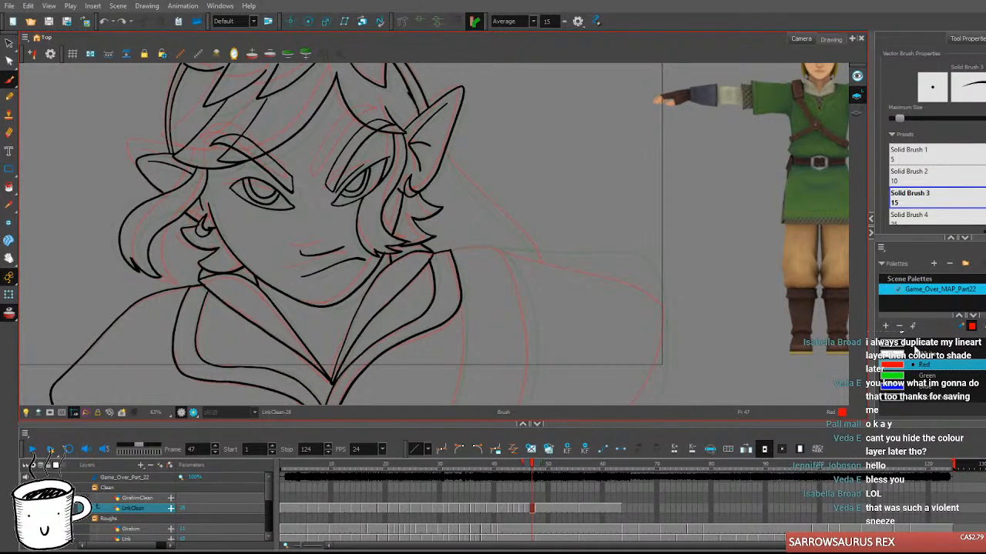
{"action": "key", "text": "ctrl+z"}
Compare with the previous frame, then ink the right-hand shoulder top and the long sleeve seam curving down to the hem in Black.
{"action": "left_click_drag", "start_coordinate": [677, 353], "coordinate": [691, 341]}
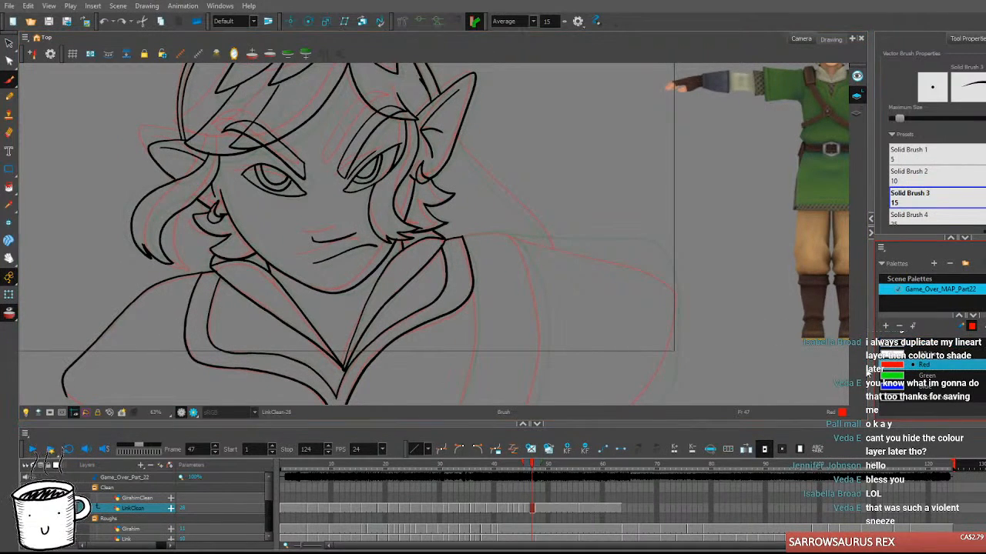
{"action": "left_click_drag", "start_coordinate": [629, 334], "coordinate": [646, 342]}
{"action": "key", "text": "comma"}
{"action": "key", "text": "period"}
{"action": "key", "text": "comma"}
{"action": "key", "text": "period"}
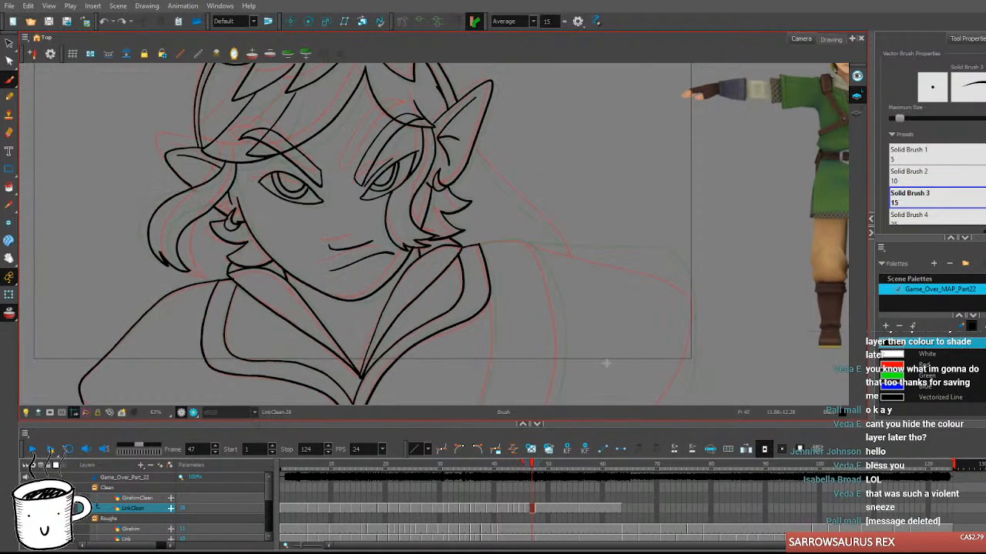
{"action": "left_click_drag", "start_coordinate": [606, 363], "coordinate": [537, 262]}
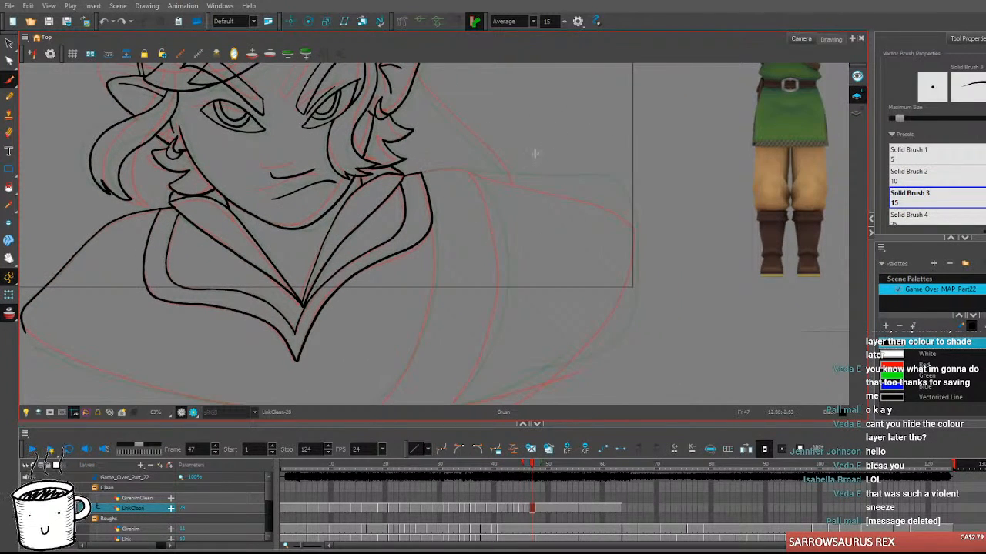
{"action": "left_click_drag", "start_coordinate": [421, 171], "coordinate": [472, 170]}
{"action": "key", "text": "ctrl+z"}
{"action": "left_click_drag", "start_coordinate": [511, 201], "coordinate": [533, 132]}
{"action": "mouse_move", "coordinate": [497, 104]}
{"action": "left_mouse_down"}
{"action": "mouse_move", "coordinate": [528, 233]}
{"action": "mouse_move", "coordinate": [478, 341]}
{"action": "left_mouse_up"}
{"action": "key", "text": "ctrl+z"}
{"action": "mouse_move", "coordinate": [493, 104]}
{"action": "left_mouse_down"}
{"action": "mouse_move", "coordinate": [476, 341]}
{"action": "mouse_move", "coordinate": [510, 337]}
{"action": "left_mouse_up"}
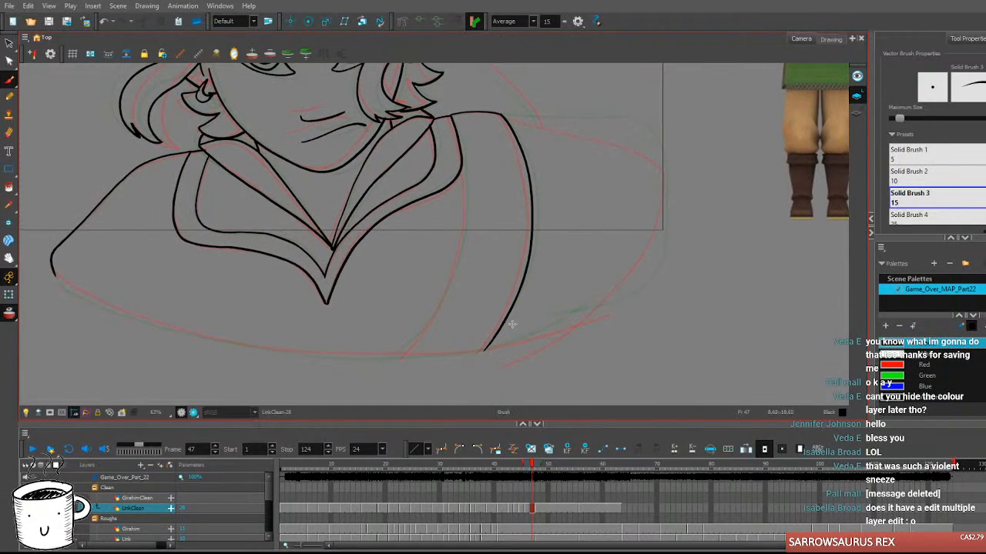
Ink the inner curve running from the right-hand neckline band down to the lower hem, parallel to the sleeve seam.
{"action": "mouse_move", "coordinate": [462, 163]}
{"action": "left_mouse_down"}
{"action": "mouse_move", "coordinate": [459, 235]}
{"action": "mouse_move", "coordinate": [405, 345]}
{"action": "left_mouse_up"}
{"action": "key", "text": "ctrl+z"}
{"action": "mouse_move", "coordinate": [461, 163]}
{"action": "left_mouse_down"}
{"action": "mouse_move", "coordinate": [438, 311]}
{"action": "mouse_move", "coordinate": [389, 382]}
{"action": "left_mouse_up"}
{"action": "left_click_drag", "start_coordinate": [471, 315], "coordinate": [463, 332]}
{"action": "left_click_drag", "start_coordinate": [526, 298], "coordinate": [488, 315]}
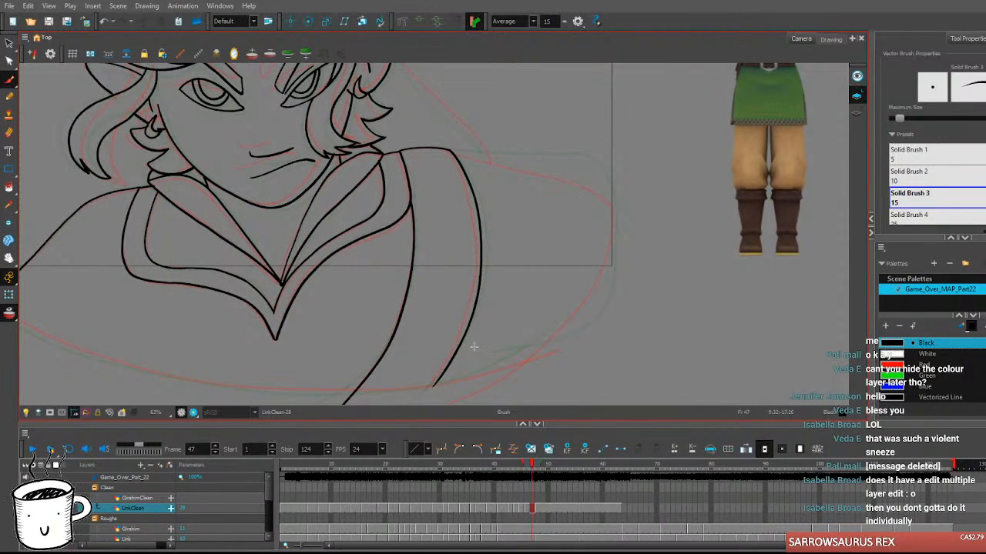
Ink the upper edge of the right-hand arm from the sleeve seam outward and curve it down around the end.
{"action": "mouse_move", "coordinate": [474, 347]}
{"action": "left_mouse_down"}
{"action": "mouse_move", "coordinate": [385, 326]}
{"action": "mouse_move", "coordinate": [372, 334]}
{"action": "mouse_move", "coordinate": [414, 290]}
{"action": "left_mouse_up"}
{"action": "mouse_move", "coordinate": [354, 183]}
{"action": "left_mouse_down"}
{"action": "mouse_move", "coordinate": [451, 200]}
{"action": "mouse_move", "coordinate": [521, 259]}
{"action": "left_mouse_up"}
{"action": "key", "text": "ctrl+z"}
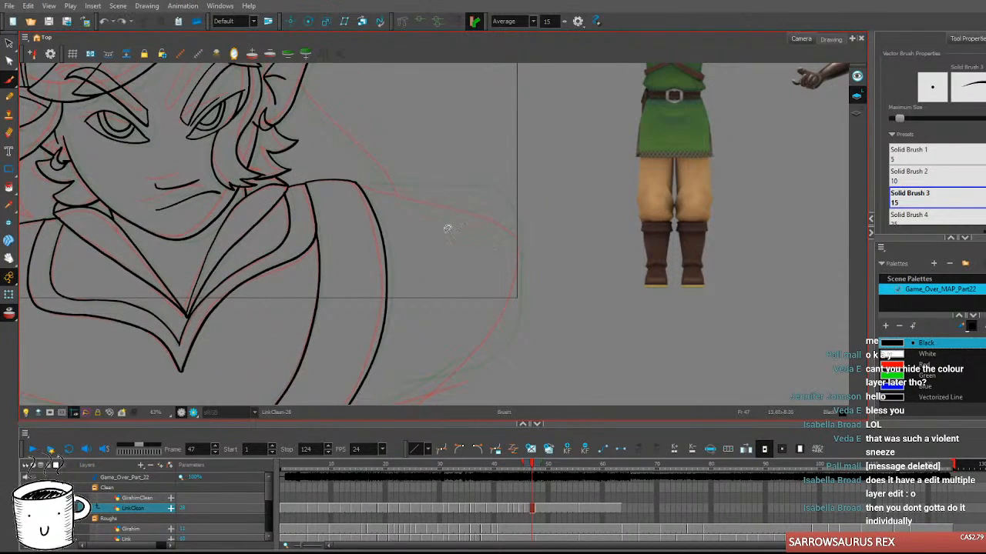
{"action": "left_click_drag", "start_coordinate": [356, 180], "coordinate": [510, 258]}
{"action": "key", "text": "ctrl+z"}
{"action": "mouse_move", "coordinate": [354, 182]}
{"action": "left_mouse_down"}
{"action": "mouse_move", "coordinate": [417, 193]}
{"action": "mouse_move", "coordinate": [496, 337]}
{"action": "mouse_move", "coordinate": [368, 424]}
{"action": "left_mouse_up"}
{"action": "mouse_move", "coordinate": [504, 285]}
{"action": "left_mouse_down"}
{"action": "mouse_move", "coordinate": [622, 334]}
{"action": "mouse_move", "coordinate": [721, 346]}
{"action": "left_mouse_up"}
Pick Red again and draw trial strokes along the jawline and under the nose on the finished face.
{"action": "left_click", "coordinate": [893, 367]}
{"action": "left_click_drag", "start_coordinate": [367, 344], "coordinate": [316, 355]}
{"action": "mouse_move", "coordinate": [232, 223]}
{"action": "left_mouse_down"}
{"action": "mouse_move", "coordinate": [248, 249]}
{"action": "mouse_move", "coordinate": [360, 302]}
{"action": "left_mouse_up"}
{"action": "key", "text": "ctrl+z"}
{"action": "left_click_drag", "start_coordinate": [231, 220], "coordinate": [312, 309]}
{"action": "key", "text": "ctrl+z"}
{"action": "mouse_move", "coordinate": [231, 221]}
{"action": "left_mouse_down"}
{"action": "mouse_move", "coordinate": [267, 272]}
{"action": "mouse_move", "coordinate": [338, 316]}
{"action": "mouse_move", "coordinate": [381, 302]}
{"action": "left_mouse_up"}
{"action": "left_click_drag", "start_coordinate": [321, 269], "coordinate": [367, 270]}
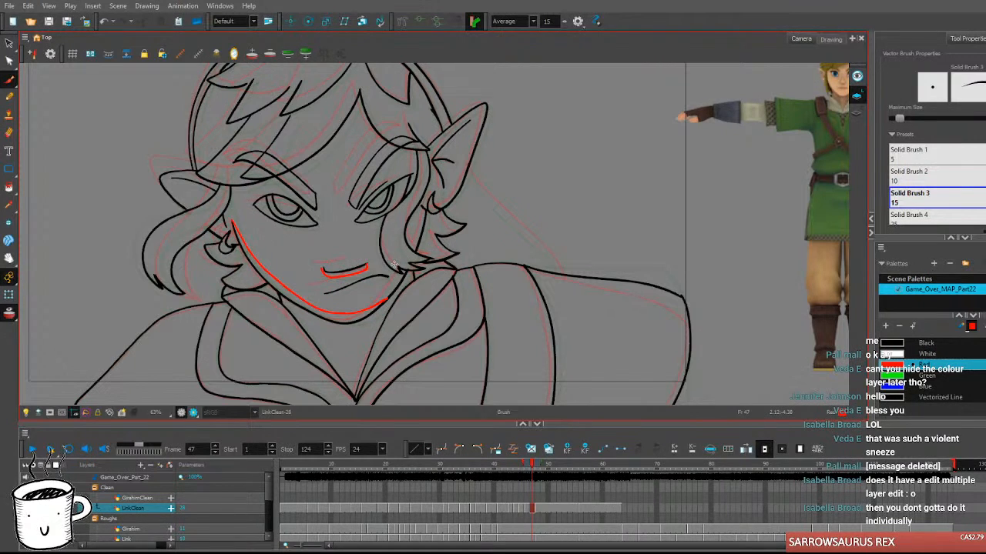
Select and delete the red jaw stroke and the red stroke beneath the nose.
{"action": "left_click", "coordinate": [9, 43]}
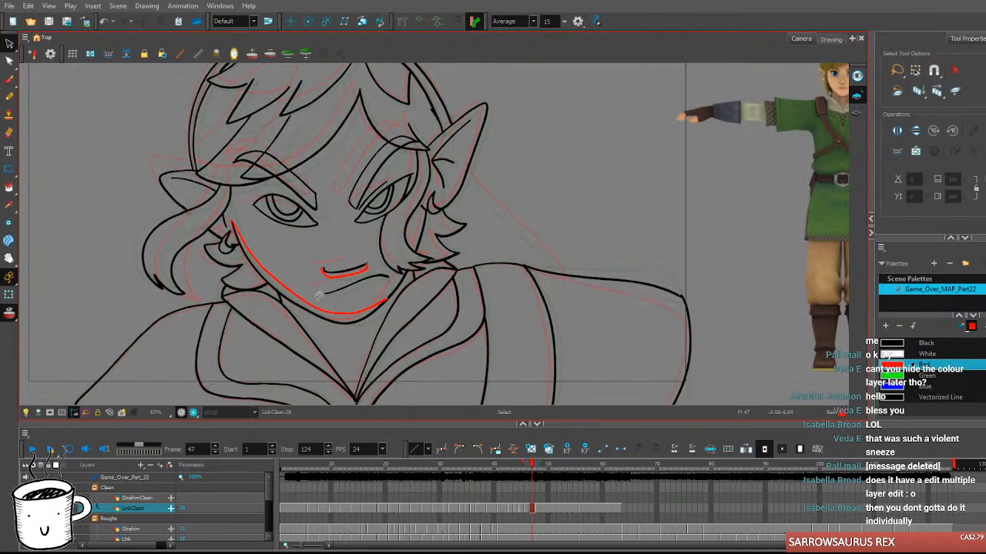
{"action": "left_click", "coordinate": [361, 307]}
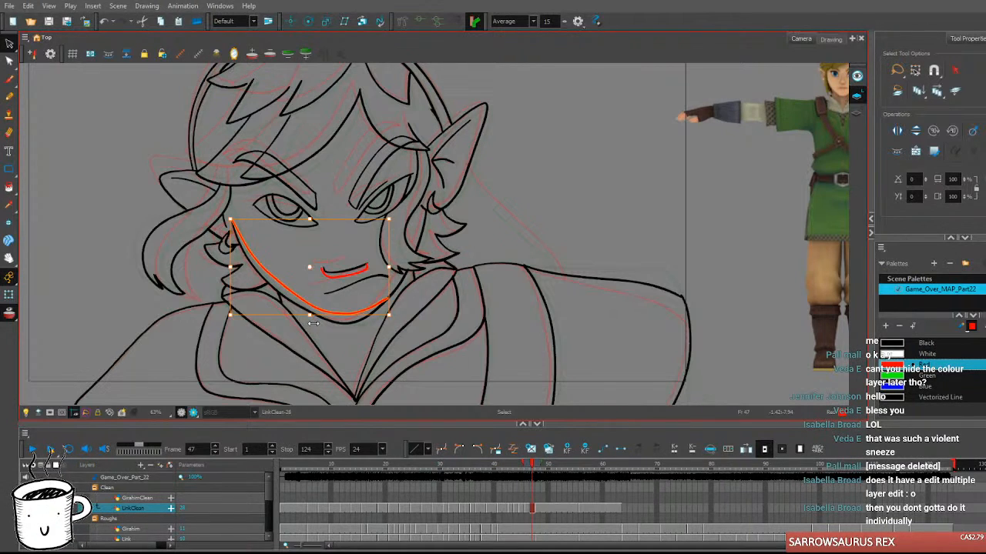
{"action": "key", "text": "Delete"}
{"action": "left_click", "coordinate": [351, 274]}
{"action": "key", "text": "Delete"}
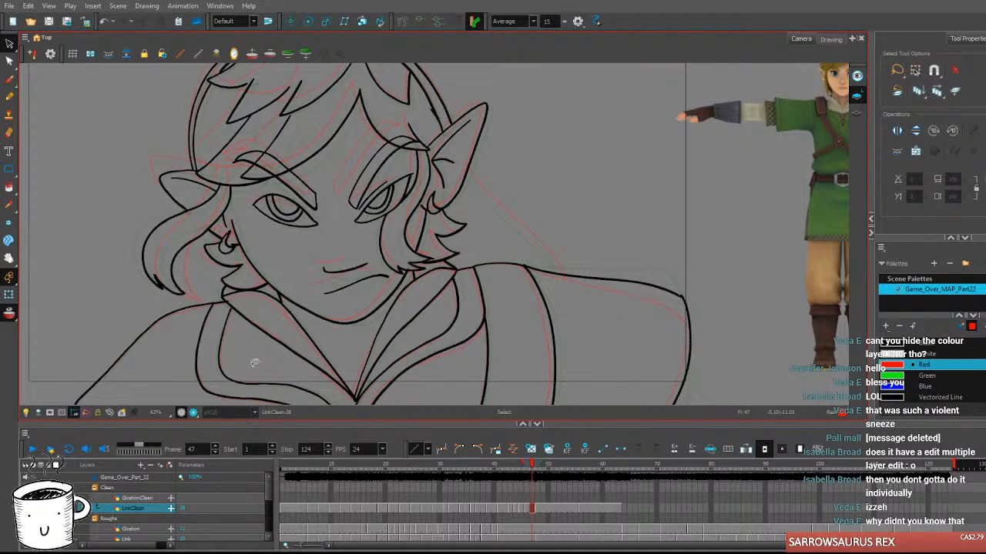
Return to the brush and step back to frame 45 and forward to frame 47 to compare the line art.
{"action": "key", "text": "alt+b"}
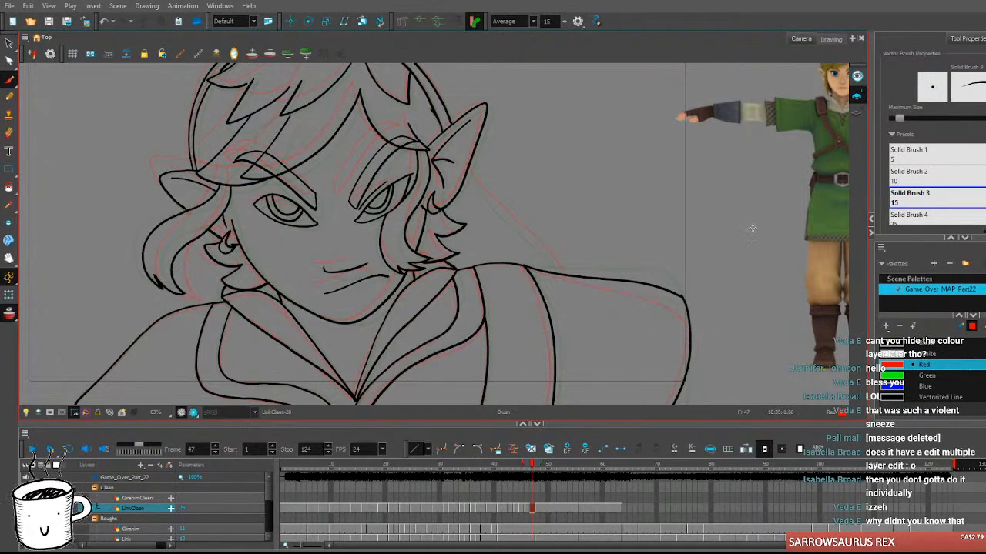
{"action": "key", "text": "."}
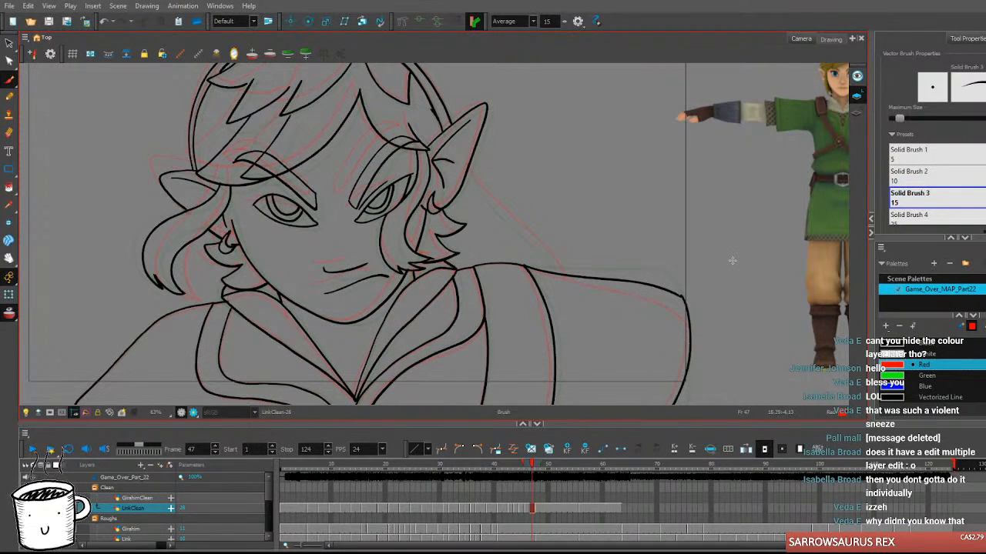
{"action": "key", "text": "comma"}
{"action": "key", "text": "comma"}
{"action": "key", "text": "comma"}
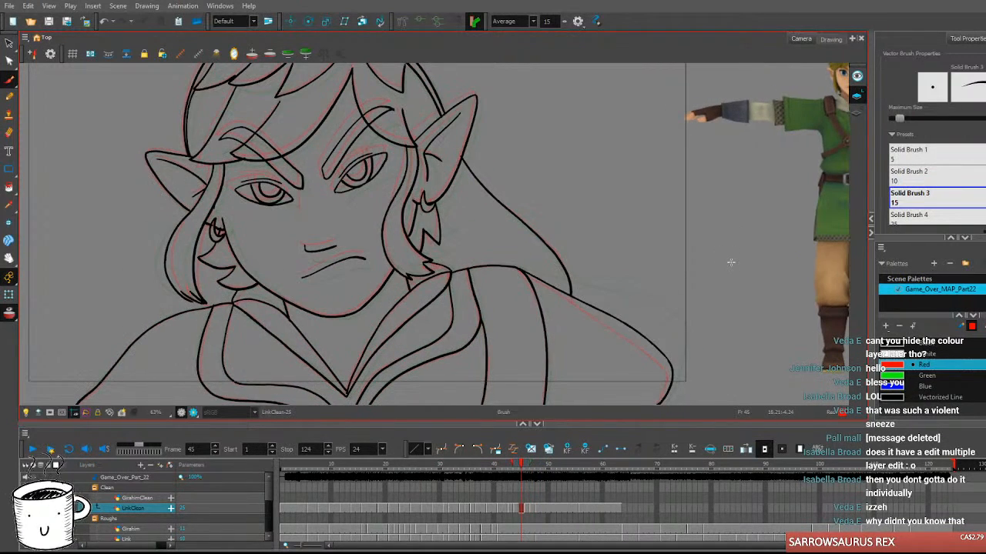
{"action": "key", "text": "period"}
{"action": "key", "text": "period"}
{"action": "key", "text": "period"}
{"action": "key", "text": "period"}
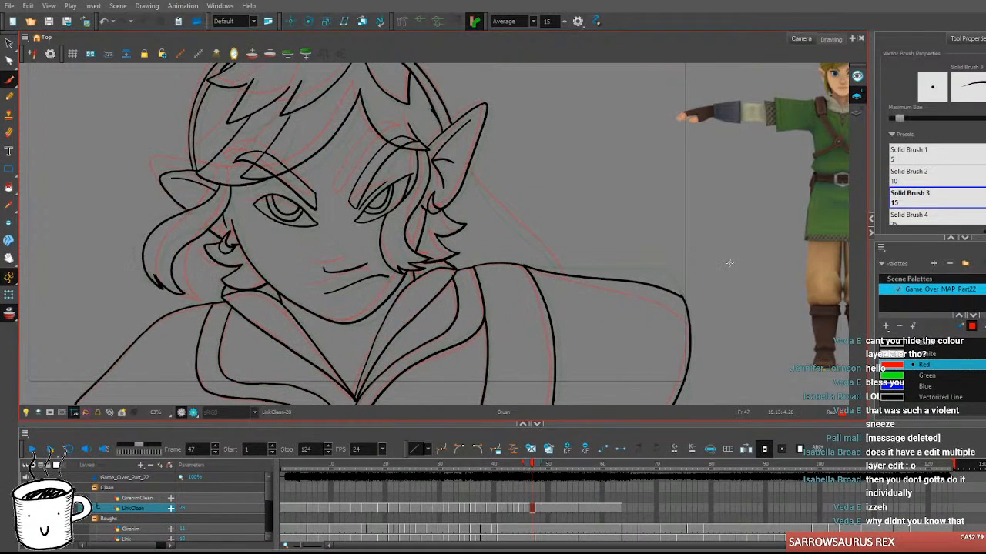
Switch the colour to Black and ink the line running from the right-hand ear down to the shoulder on frame 47.
{"action": "key", "text": "comma"}
{"action": "mouse_move", "coordinate": [667, 278]}
{"action": "left_mouse_down"}
{"action": "mouse_move", "coordinate": [473, 293]}
{"action": "mouse_move", "coordinate": [405, 261]}
{"action": "left_mouse_up"}
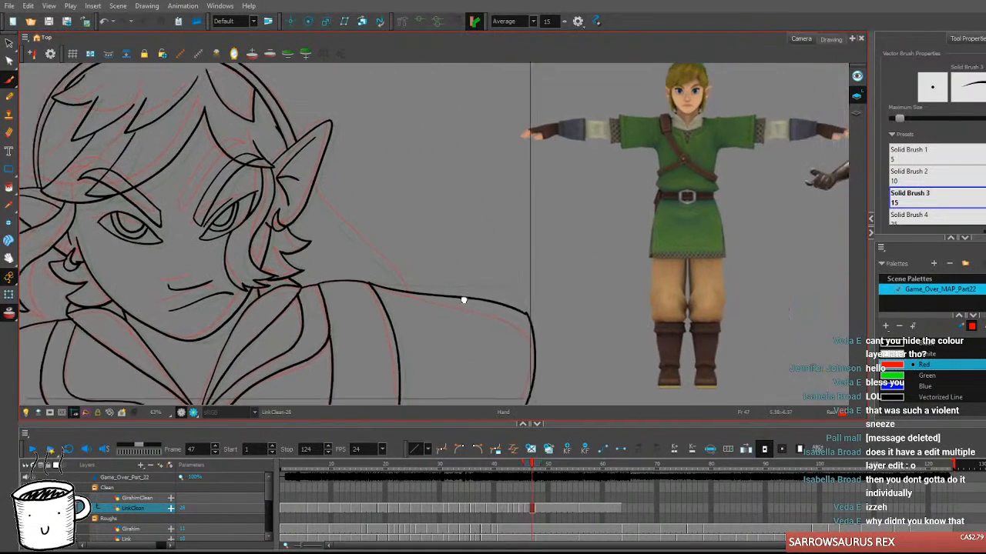
{"action": "mouse_move", "coordinate": [265, 201]}
{"action": "left_mouse_down"}
{"action": "mouse_move", "coordinate": [341, 279]}
{"action": "mouse_move", "coordinate": [351, 302]}
{"action": "left_mouse_up"}
{"action": "key", "text": "ctrl+z"}
{"action": "left_click", "coordinate": [924, 343]}
{"action": "left_click_drag", "start_coordinate": [264, 202], "coordinate": [348, 297]}
{"action": "key", "text": "ctrl+z"}
{"action": "left_click_drag", "start_coordinate": [264, 200], "coordinate": [356, 302]}
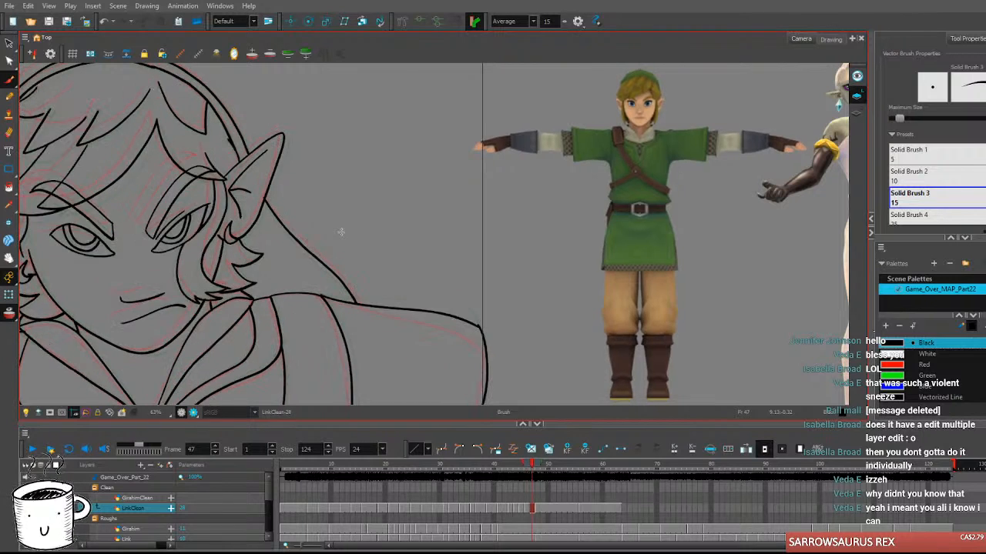
Compare the neighbouring drawings and ink the long lower edge curving from the left-hand arm's end across beneath the torso to the right-hand sleeve.
{"action": "scroll", "coordinate": [348, 233], "scroll_direction": "down", "scroll_amount": 3}
{"action": "key", "text": "period"}
{"action": "key", "text": "comma"}
{"action": "key", "text": "period"}
{"action": "key", "text": "comma"}
{"action": "left_click_drag", "start_coordinate": [382, 344], "coordinate": [457, 274]}
{"action": "scroll", "coordinate": [430, 332], "scroll_direction": "up", "scroll_amount": 1}
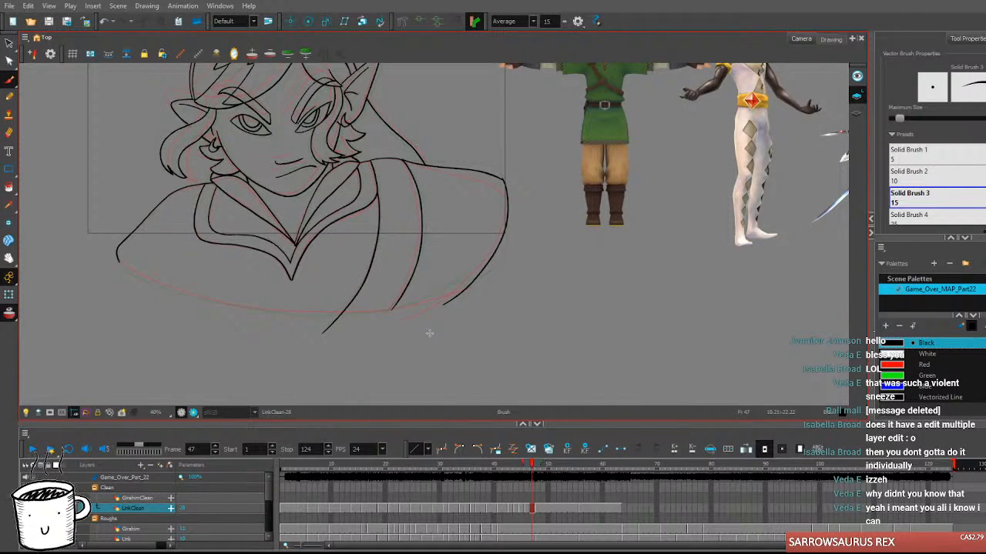
{"action": "mouse_move", "coordinate": [118, 262]}
{"action": "left_mouse_down"}
{"action": "mouse_move", "coordinate": [197, 292]}
{"action": "mouse_move", "coordinate": [374, 308]}
{"action": "mouse_move", "coordinate": [510, 272]}
{"action": "mouse_move", "coordinate": [475, 309]}
{"action": "mouse_move", "coordinate": [530, 379]}
{"action": "left_mouse_up"}
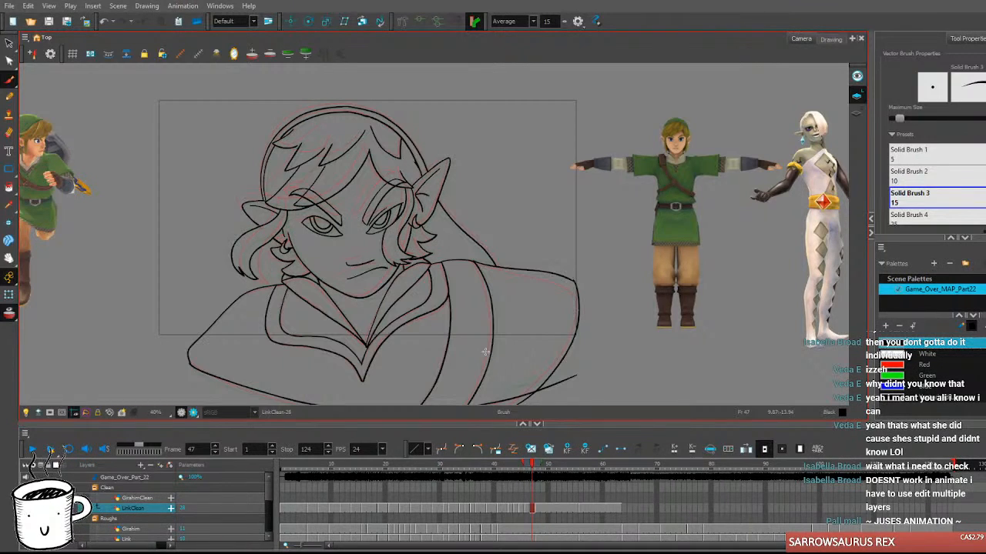
{"action": "left_click_drag", "start_coordinate": [523, 305], "coordinate": [542, 303]}
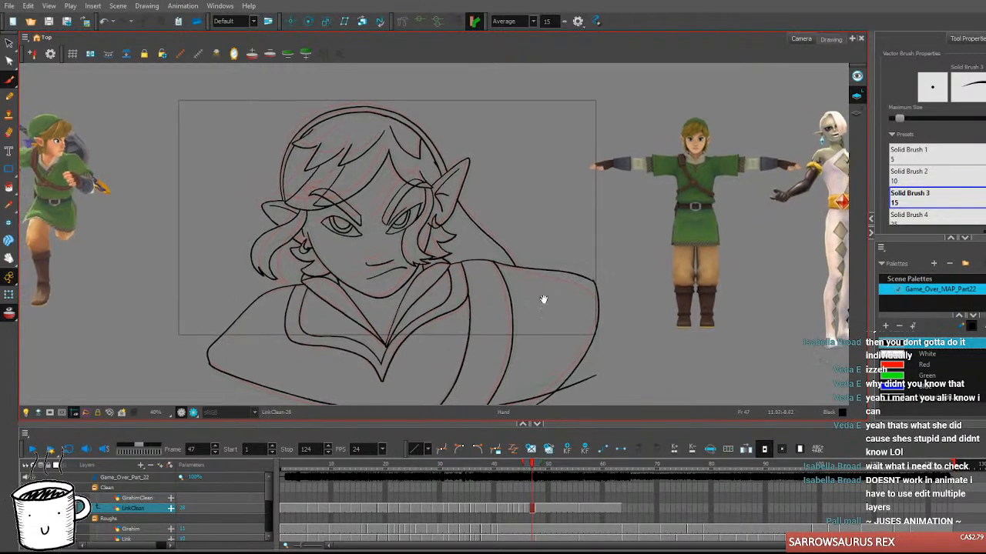
{"action": "left_click", "coordinate": [857, 115]}
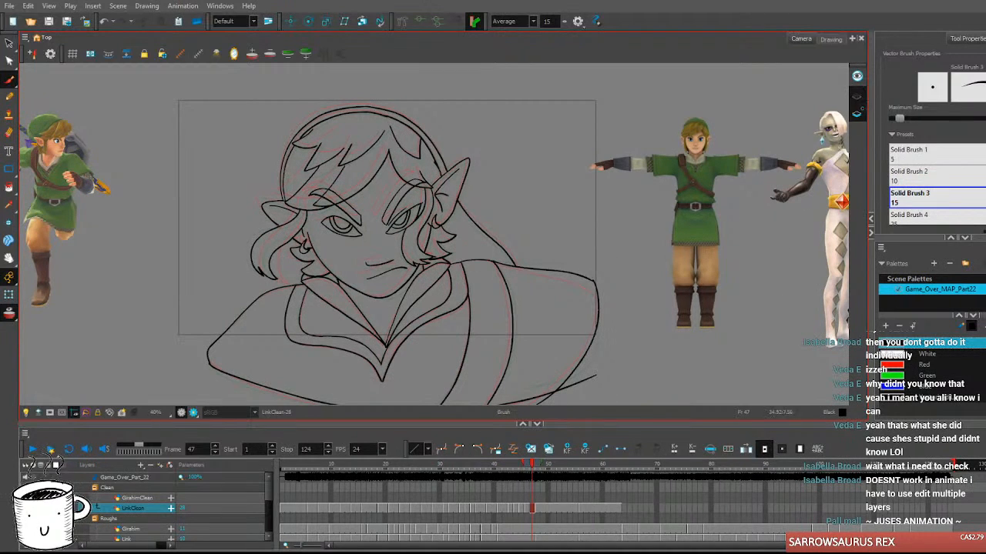
{"action": "left_click_drag", "start_coordinate": [713, 322], "coordinate": [706, 313]}
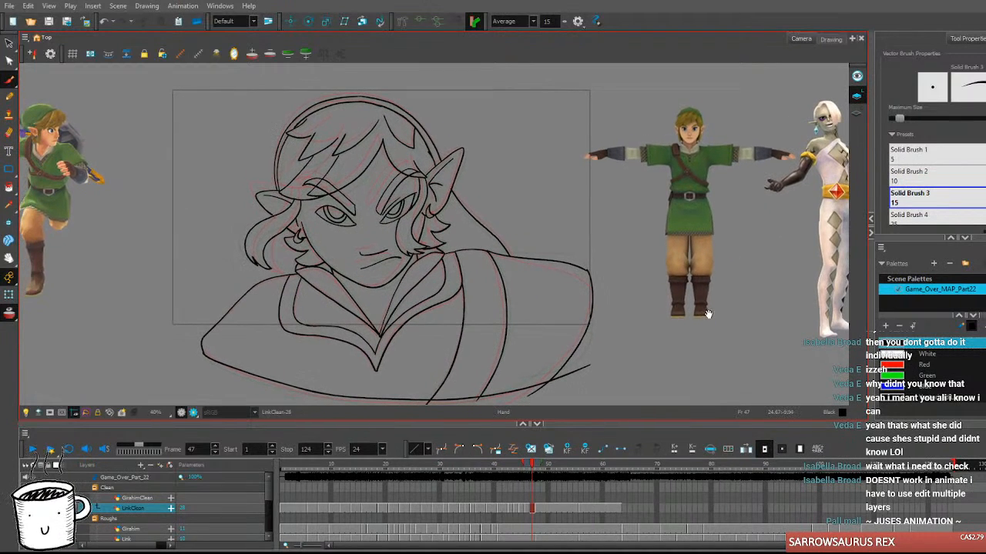
{"action": "left_click", "coordinate": [8, 240]}
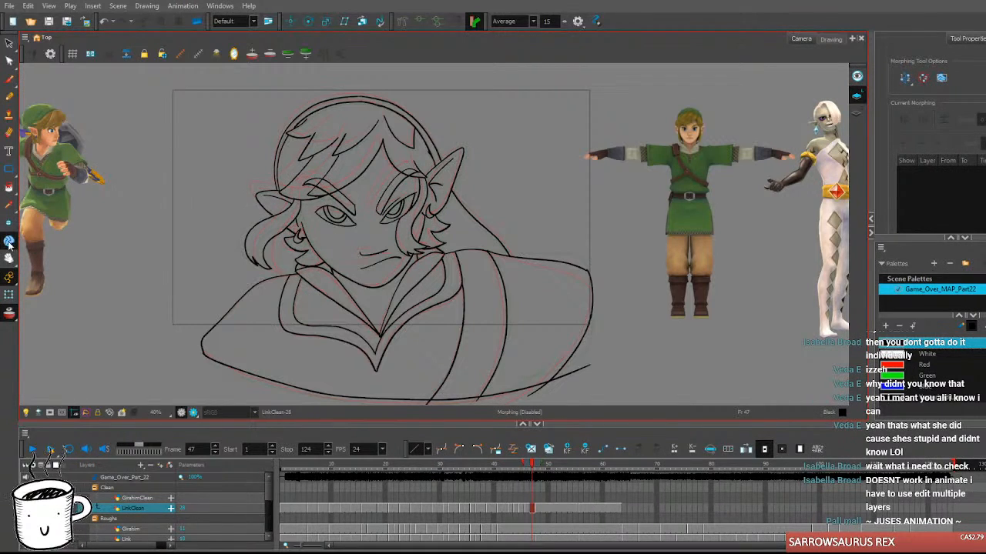
{"action": "left_click", "coordinate": [9, 187]}
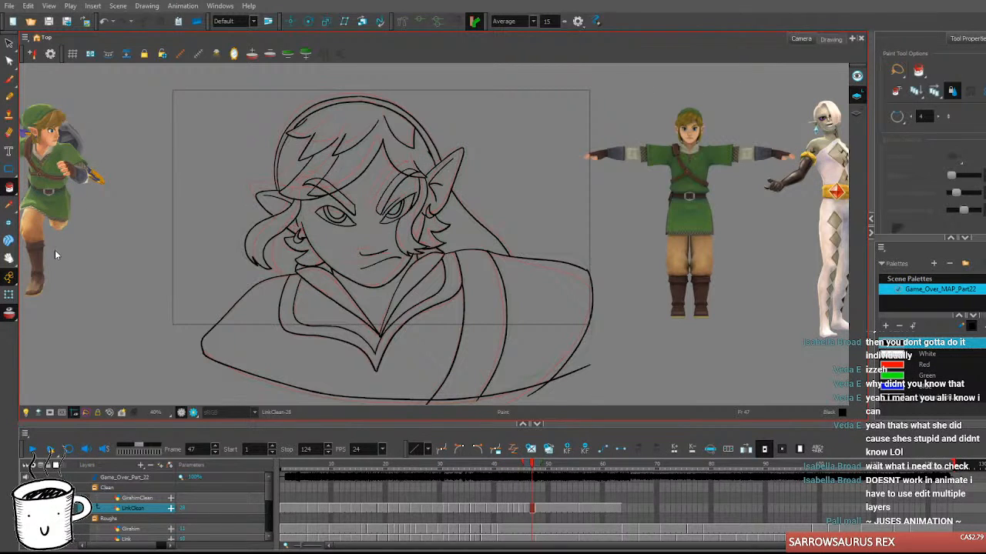
Try tracing the jawline with the Stroke tool on the other art layer of frame 47.
{"action": "key", "text": "alt+k"}
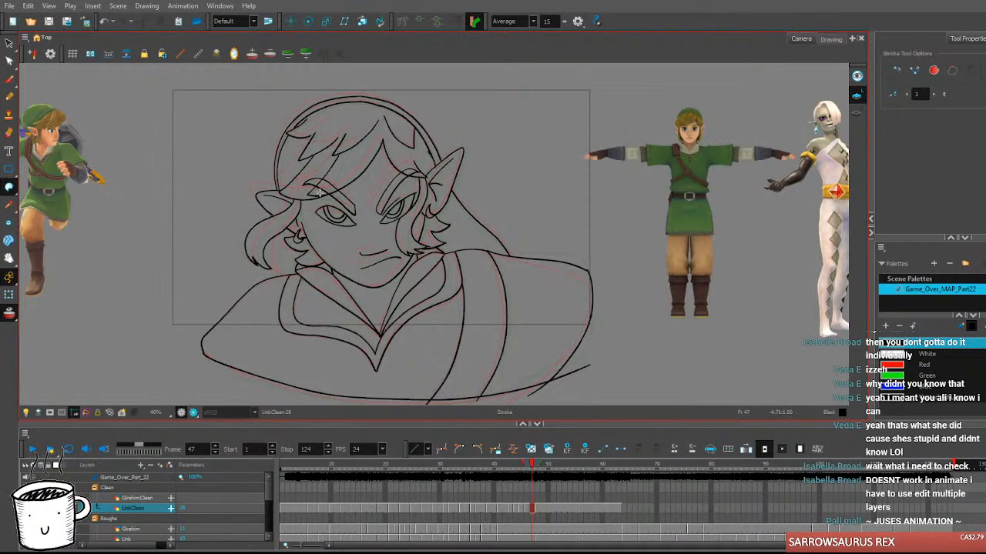
{"action": "scroll", "coordinate": [320, 192], "scroll_direction": "up", "scroll_amount": 3}
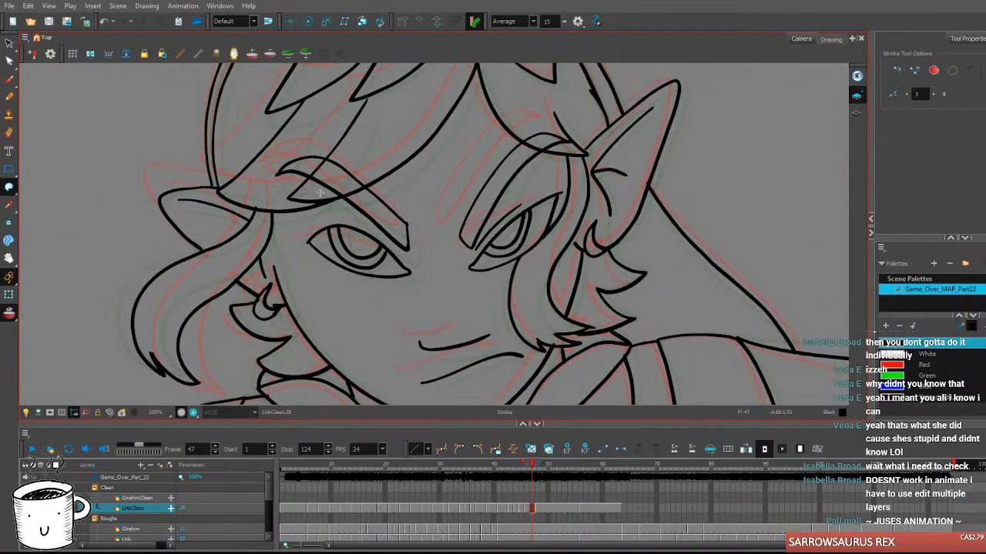
{"action": "mouse_move", "coordinate": [273, 265]}
{"action": "left_mouse_down"}
{"action": "mouse_move", "coordinate": [312, 328]}
{"action": "mouse_move", "coordinate": [380, 389]}
{"action": "mouse_move", "coordinate": [451, 408]}
{"action": "mouse_move", "coordinate": [508, 388]}
{"action": "left_mouse_up"}
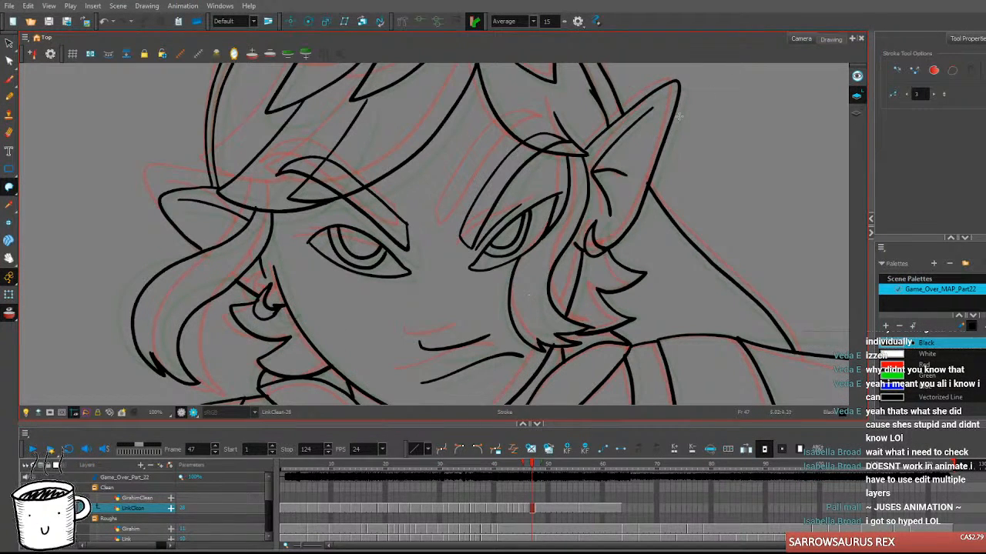
{"action": "left_click_drag", "start_coordinate": [556, 308], "coordinate": [452, 236]}
{"action": "mouse_move", "coordinate": [168, 198]}
{"action": "left_mouse_down"}
{"action": "mouse_move", "coordinate": [225, 283]}
{"action": "mouse_move", "coordinate": [290, 329]}
{"action": "mouse_move", "coordinate": [349, 348]}
{"action": "mouse_move", "coordinate": [408, 331]}
{"action": "left_mouse_up"}
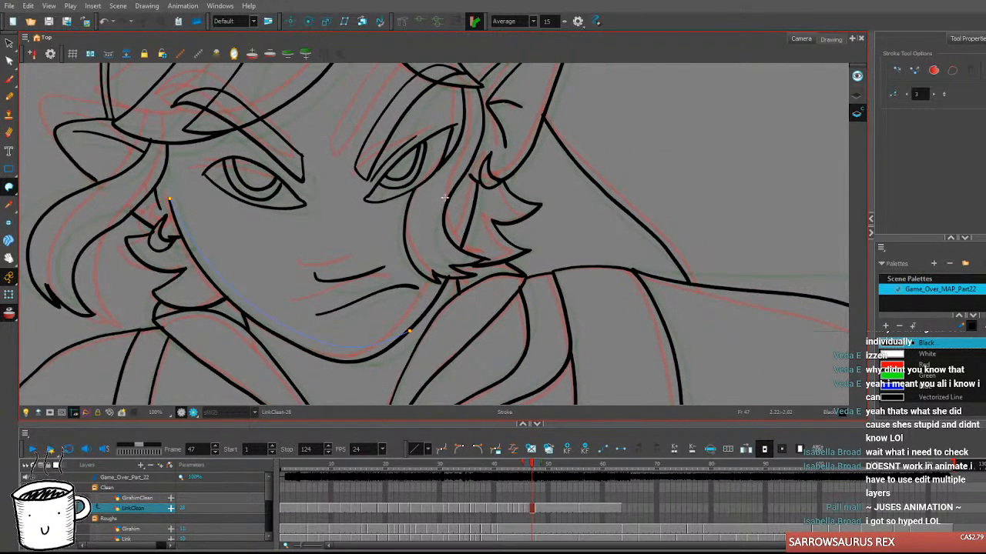
{"action": "left_click", "coordinate": [856, 94]}
{"action": "key", "text": "ctrl+z"}
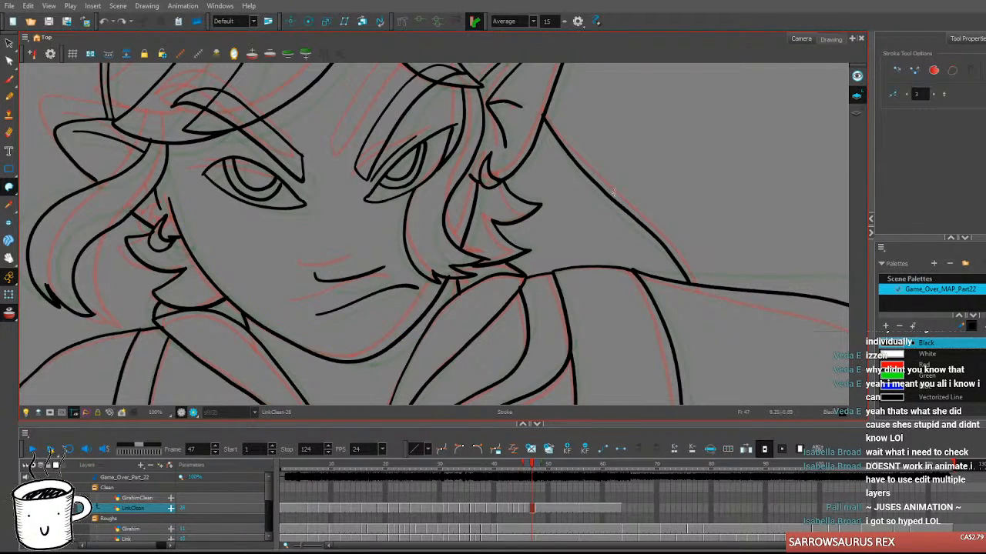
Return to the brush and scrub from frame 47 back through frame 26 to frame 2 to review the clean line art.
{"action": "key", "text": "1"}
{"action": "key", "text": "1"}
{"action": "left_click", "coordinate": [9, 79]}
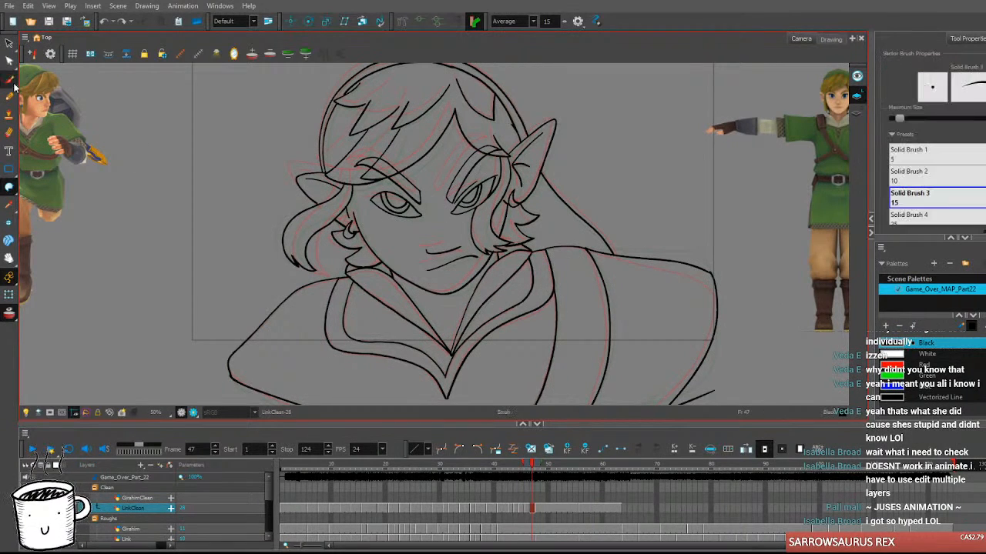
{"action": "key", "text": "1"}
{"action": "key", "text": "1"}
{"action": "key", "text": "1"}
{"action": "key", "text": "2"}
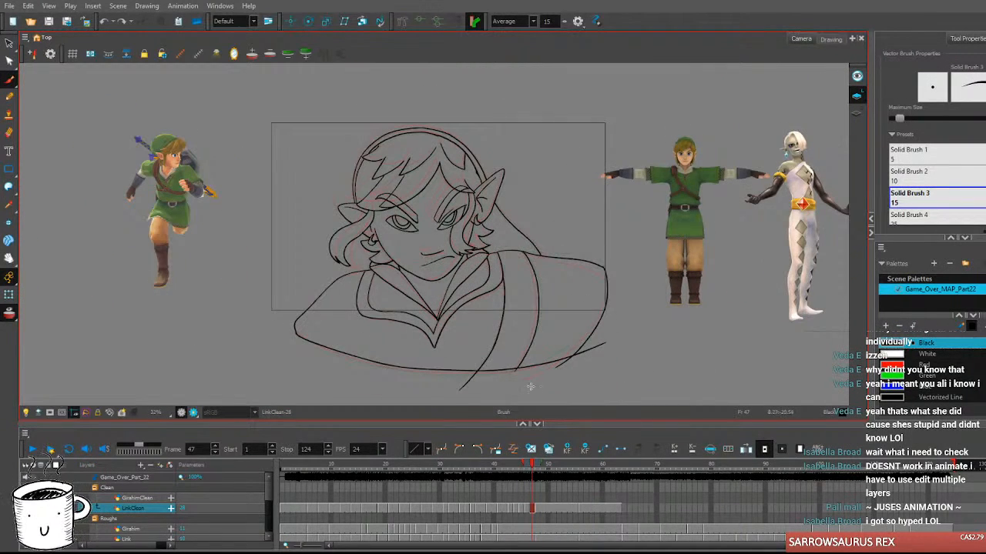
{"action": "mouse_move", "coordinate": [536, 470]}
{"action": "left_mouse_down"}
{"action": "mouse_move", "coordinate": [489, 470]}
{"action": "mouse_move", "coordinate": [593, 469]}
{"action": "mouse_move", "coordinate": [417, 470]}
{"action": "left_mouse_up"}
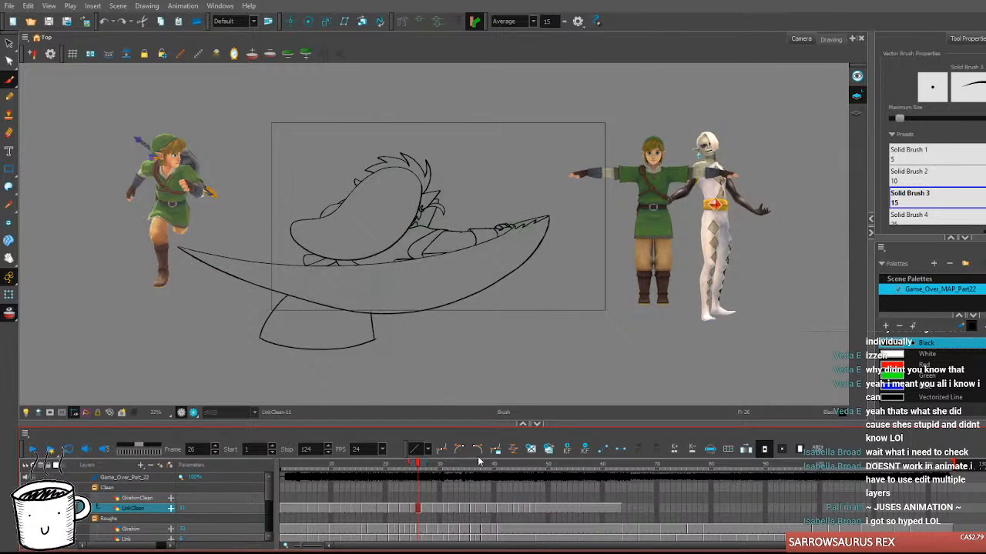
{"action": "left_click", "coordinate": [290, 473]}
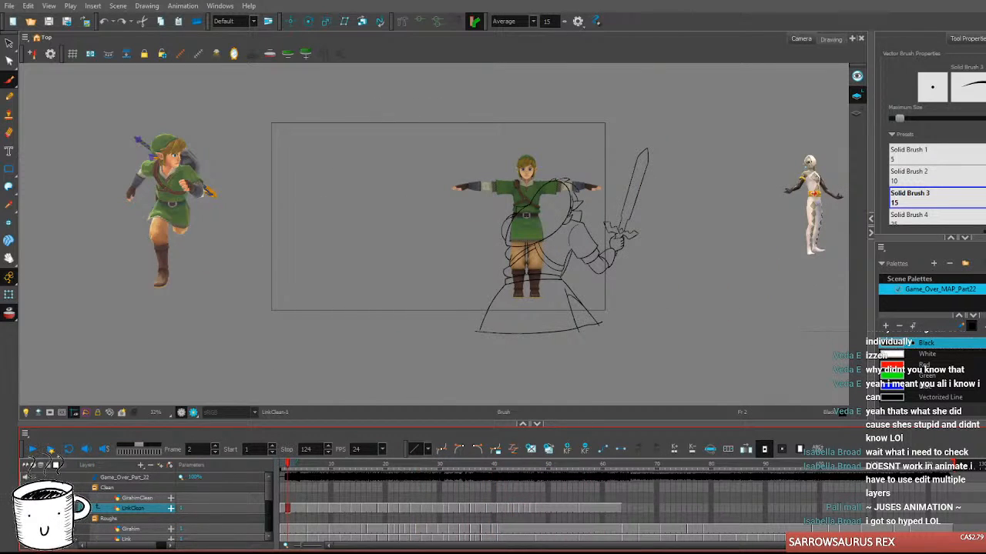
Look over the line art, rough sketches and character references around frame 2 along with the timeline's layer list.
{"action": "scroll", "coordinate": [425, 262], "scroll_direction": "down", "scroll_amount": 1}
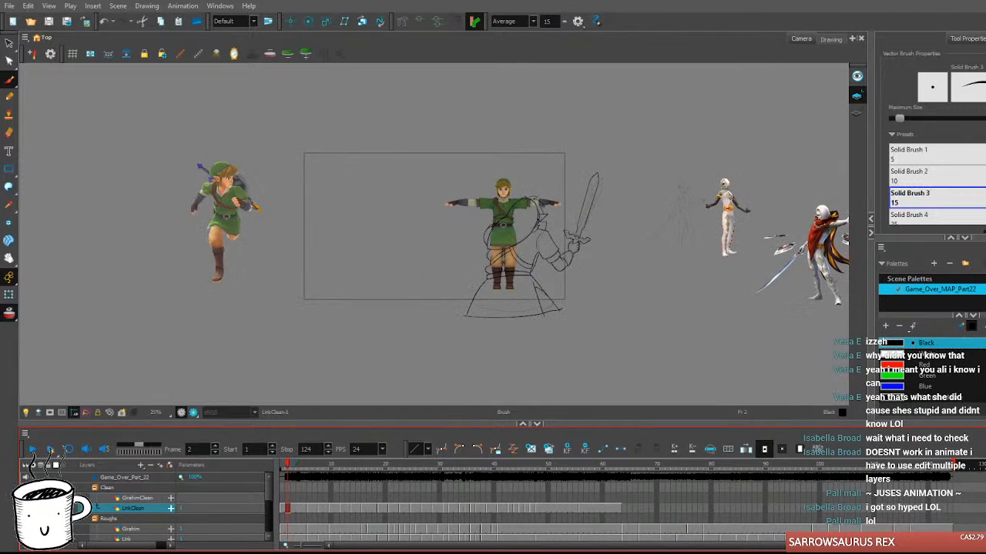
{"action": "scroll", "coordinate": [557, 259], "scroll_direction": "down", "scroll_amount": 1}
{"action": "scroll", "coordinate": [556, 258], "scroll_direction": "up", "scroll_amount": 2}
{"action": "scroll", "coordinate": [557, 259], "scroll_direction": "down", "scroll_amount": 1}
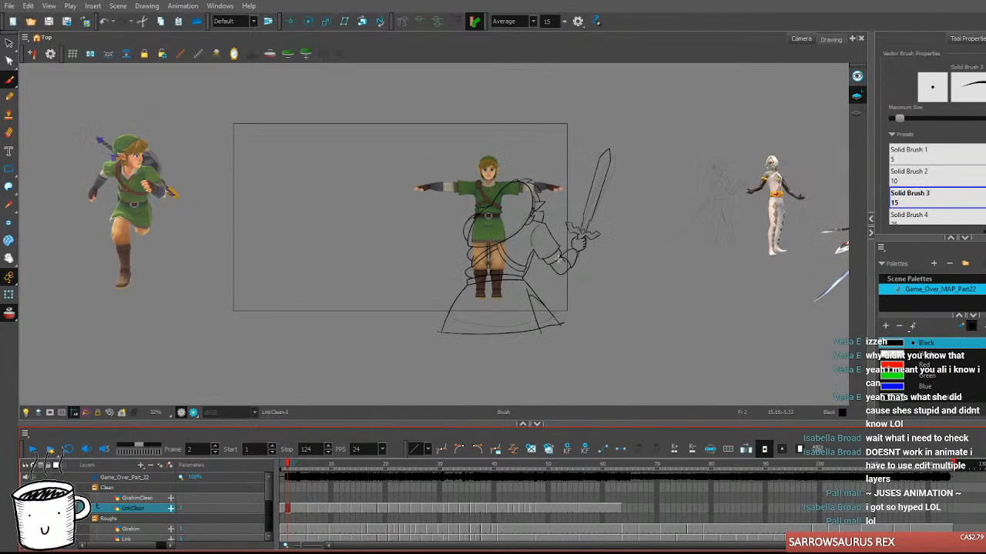
{"action": "scroll", "coordinate": [117, 513], "scroll_direction": "down", "scroll_amount": 2}
{"action": "scroll", "coordinate": [117, 513], "scroll_direction": "down", "scroll_amount": 1}
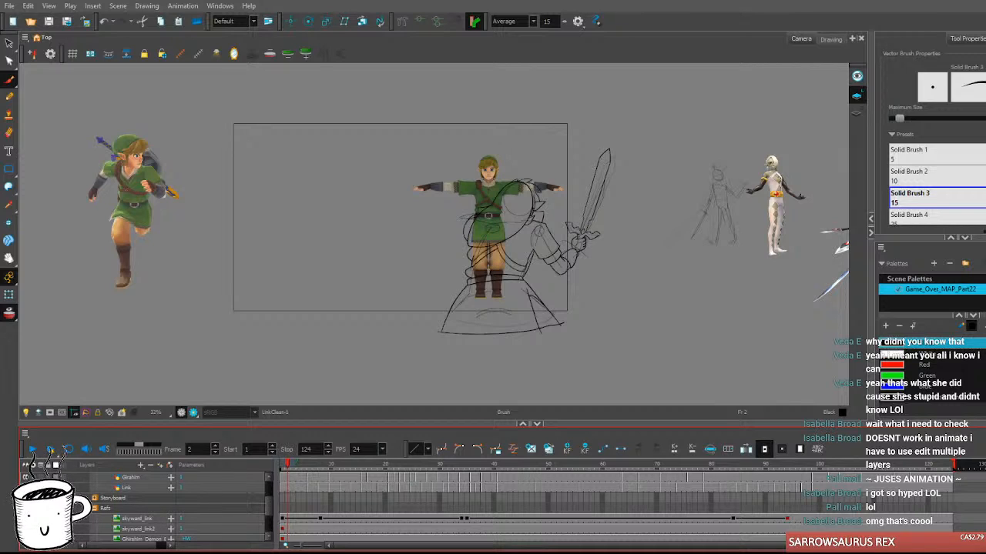
{"action": "scroll", "coordinate": [197, 495], "scroll_direction": "up", "scroll_amount": 3}
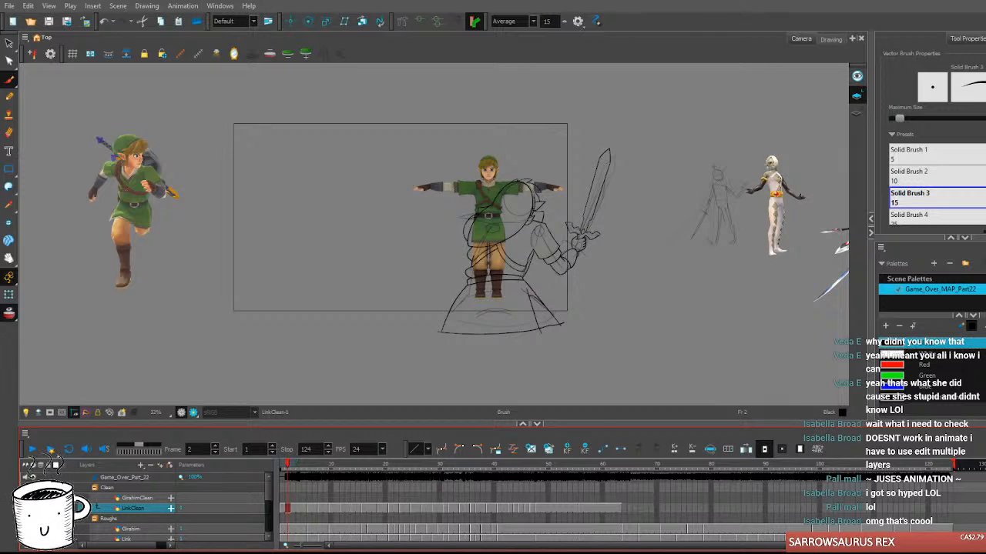
{"action": "scroll", "coordinate": [197, 501], "scroll_direction": "down", "scroll_amount": 3}
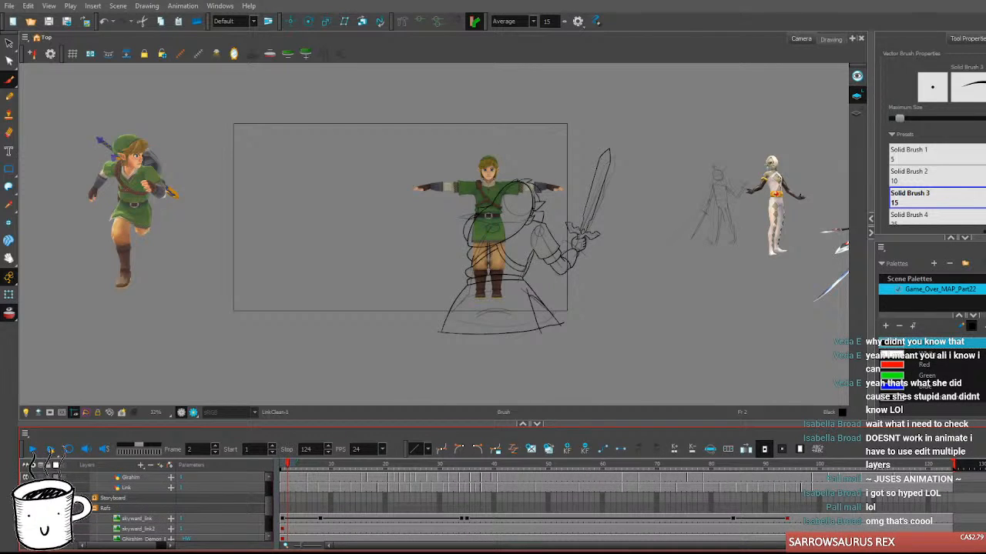
{"action": "scroll", "coordinate": [531, 210], "scroll_direction": "up", "scroll_amount": 5}
{"action": "scroll", "coordinate": [402, 135], "scroll_direction": "down", "scroll_amount": 7}
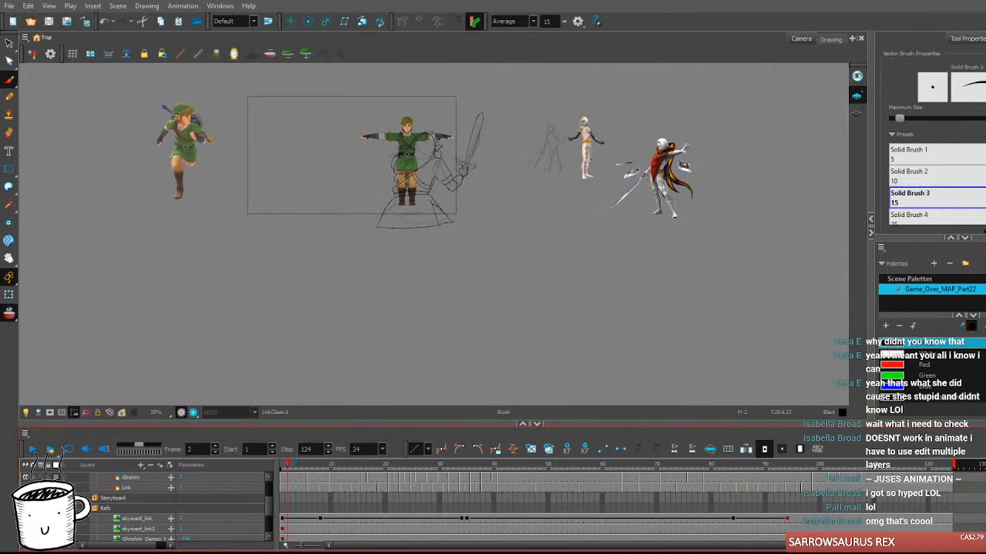
{"action": "scroll", "coordinate": [311, 106], "scroll_direction": "up", "scroll_amount": 4}
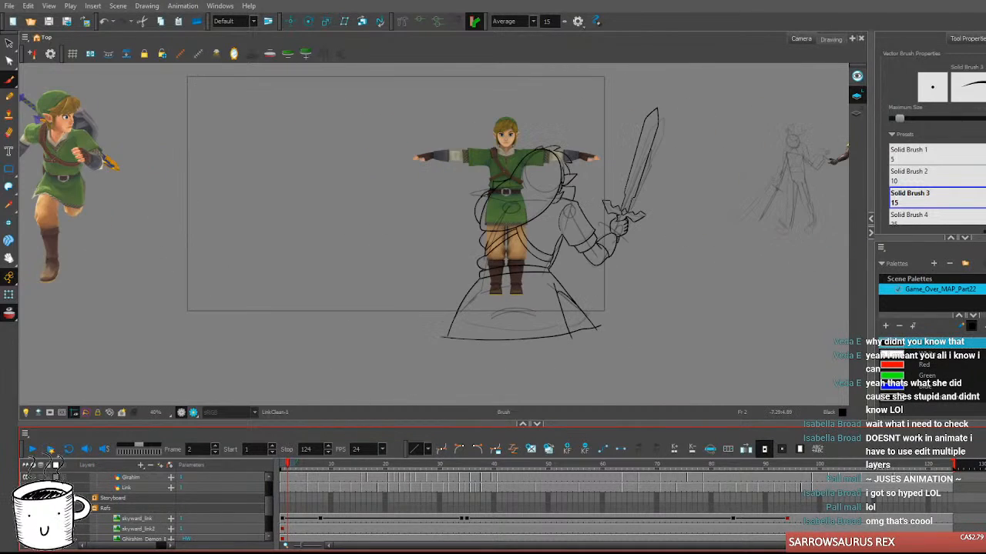
{"action": "scroll", "coordinate": [555, 509], "scroll_direction": "down", "scroll_amount": 3}
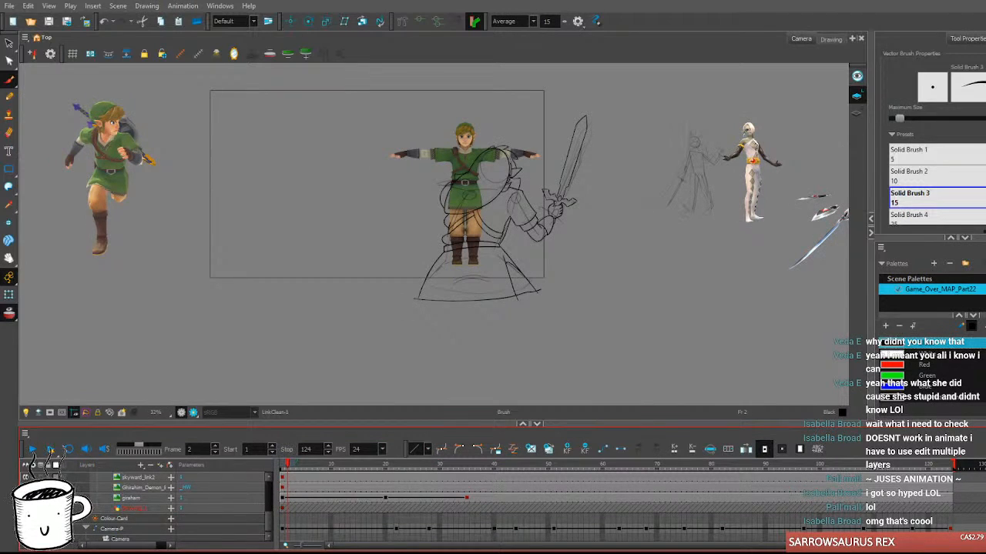
{"action": "scroll", "coordinate": [431, 208], "scroll_direction": "right", "scroll_amount": 3}
{"action": "scroll", "coordinate": [312, 147], "scroll_direction": "up", "scroll_amount": 2}
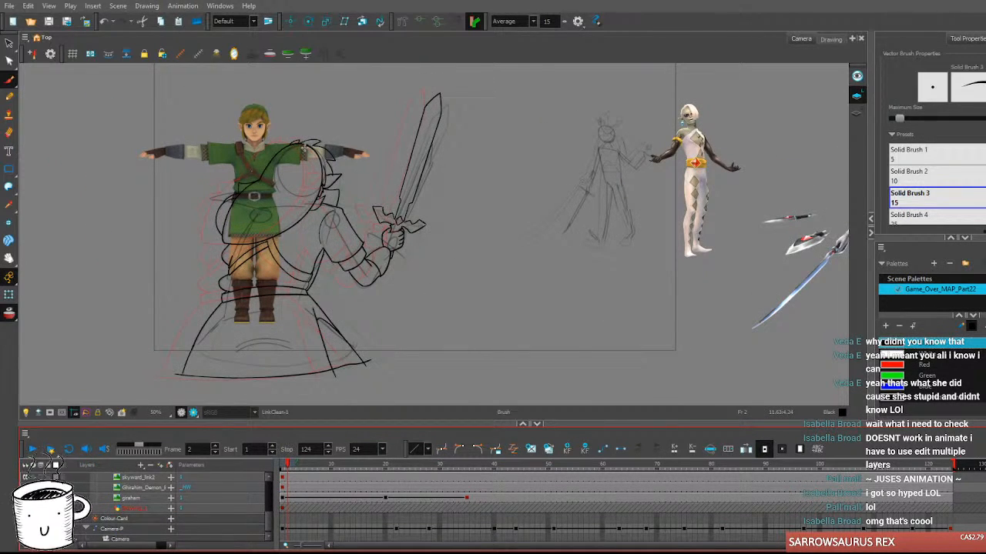
{"action": "scroll", "coordinate": [432, 231], "scroll_direction": "down", "scroll_amount": 1}
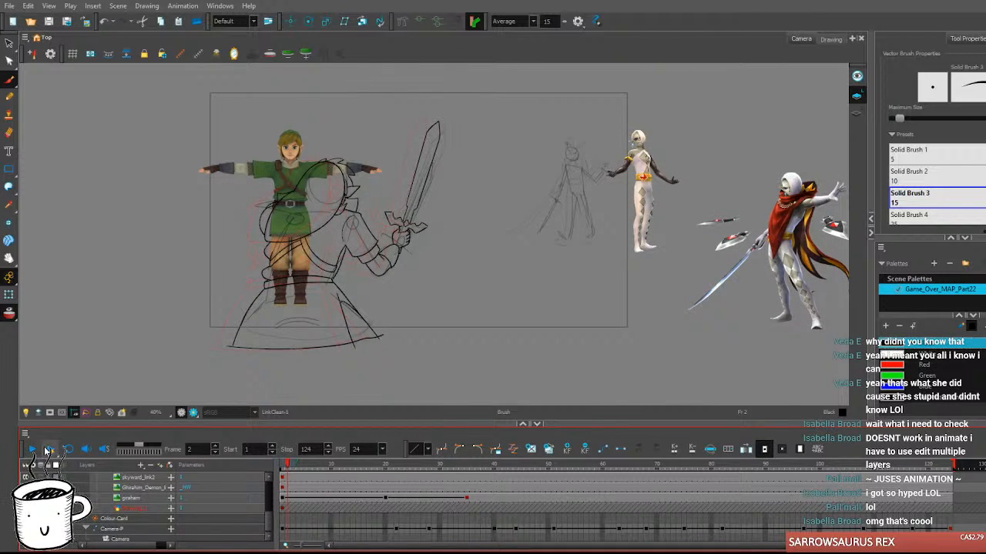
Play the animation through to its last frame and replay it to review the clean and rough drawings.
{"action": "left_click", "coordinate": [33, 451]}
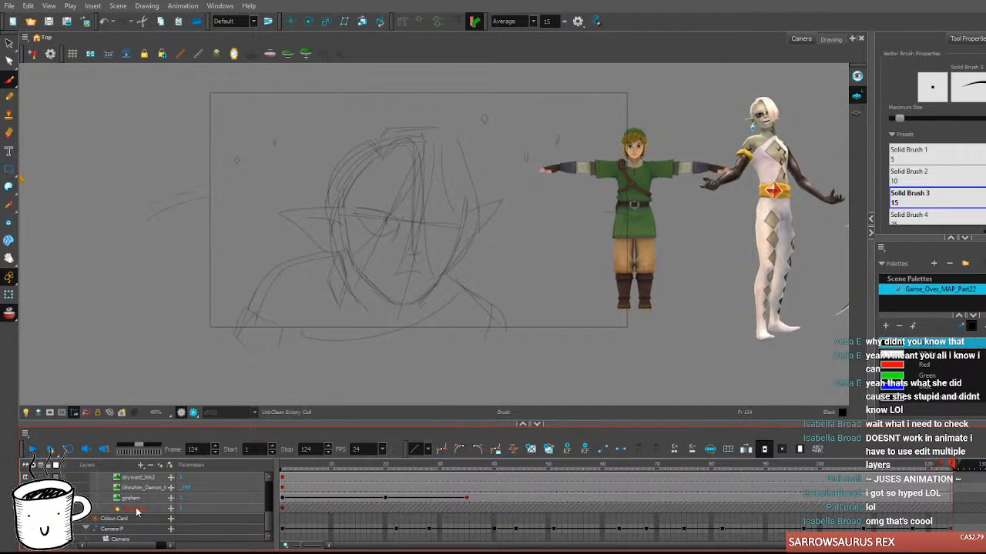
{"action": "scroll", "coordinate": [102, 513], "scroll_direction": "up", "scroll_amount": 3}
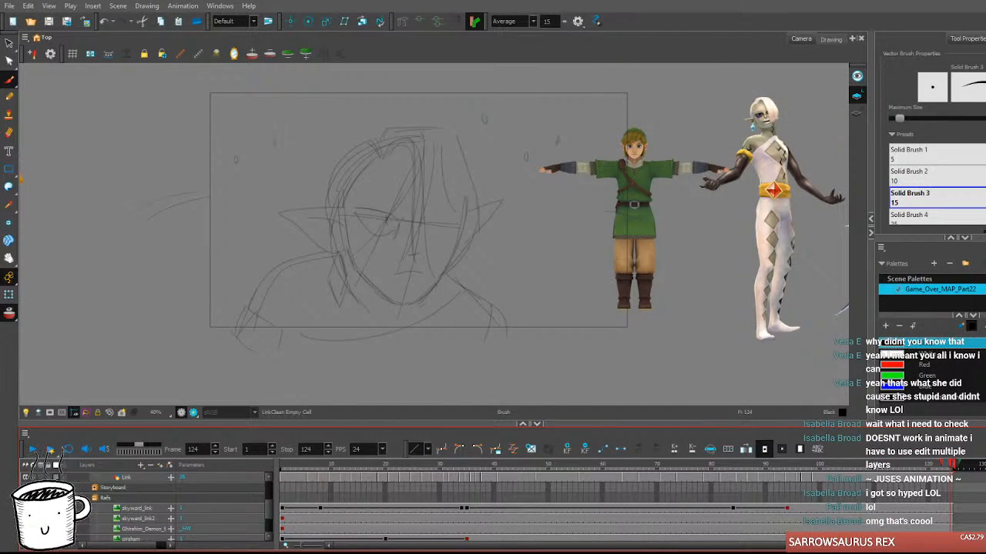
{"action": "left_click", "coordinate": [32, 449]}
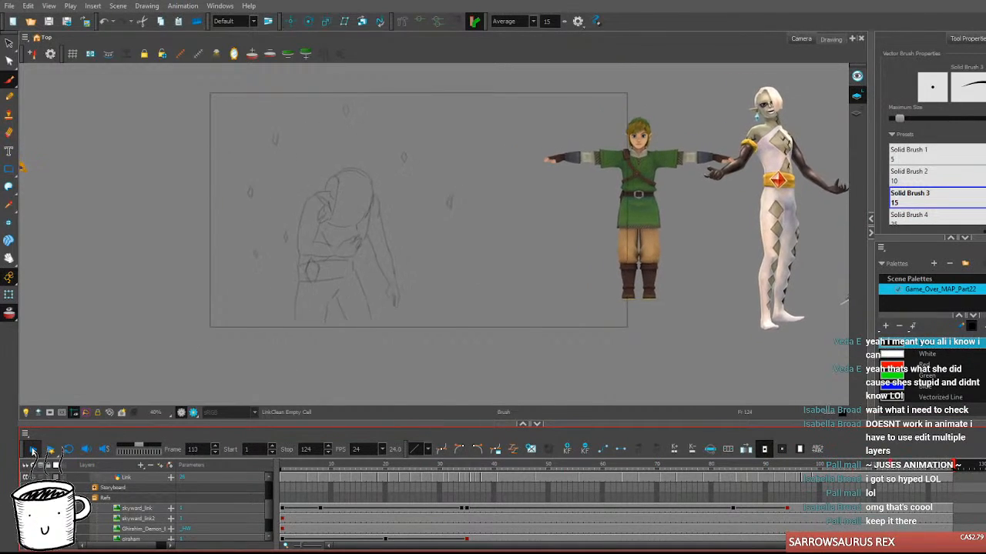
{"action": "scroll", "coordinate": [202, 478], "scroll_direction": "up", "scroll_amount": 2}
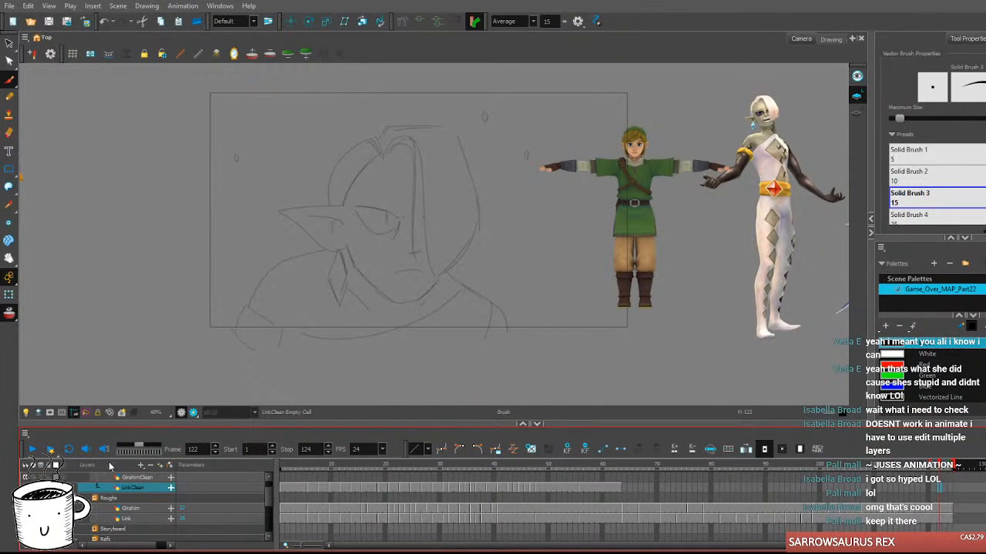
Turn on sound playback, return to the start of the timeline and play the whole animation with its audio.
{"action": "left_click", "coordinate": [85, 450]}
{"action": "left_click_drag", "start_coordinate": [286, 467], "coordinate": [282, 467]}
{"action": "left_click", "coordinate": [33, 452]}
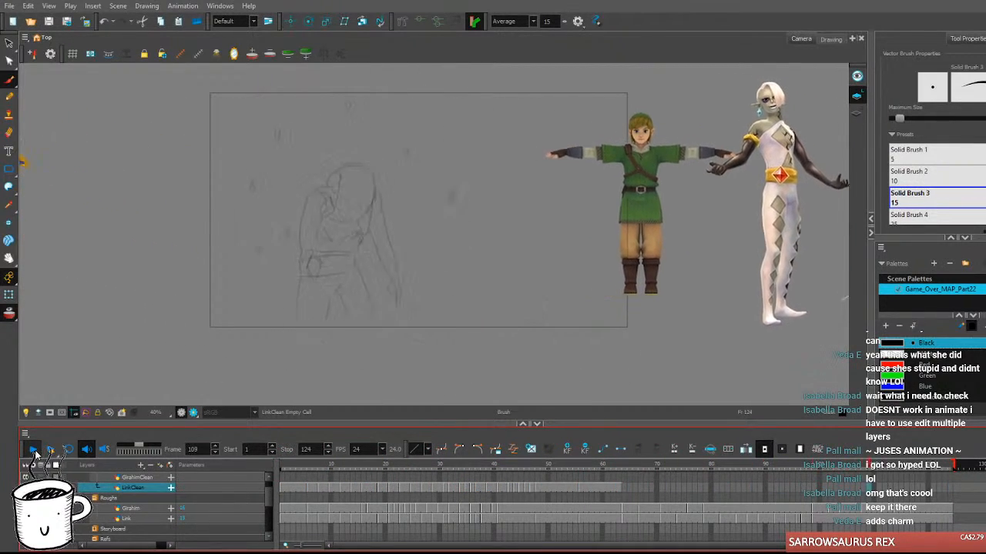
{"action": "scroll", "coordinate": [398, 256], "scroll_direction": "up", "scroll_amount": 1}
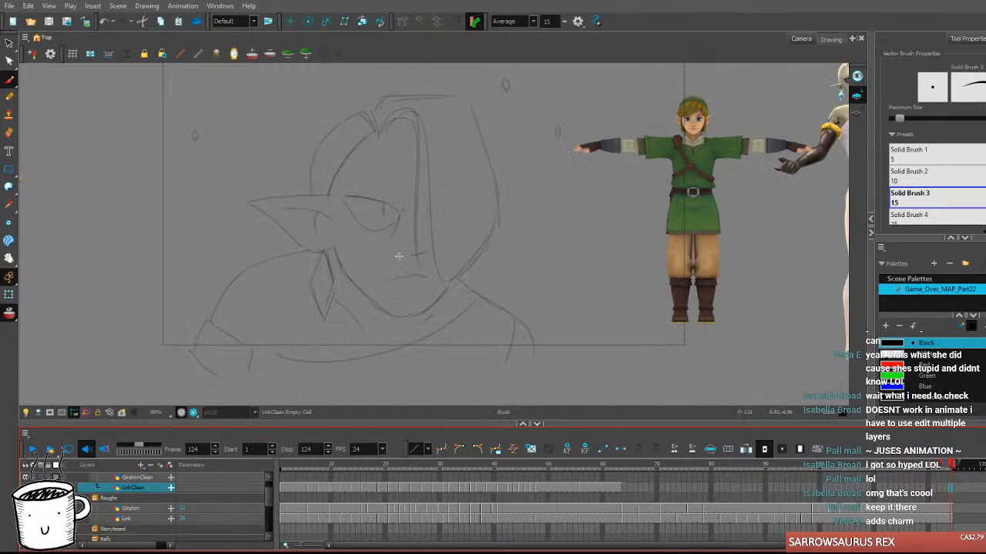
{"action": "left_click", "coordinate": [31, 450]}
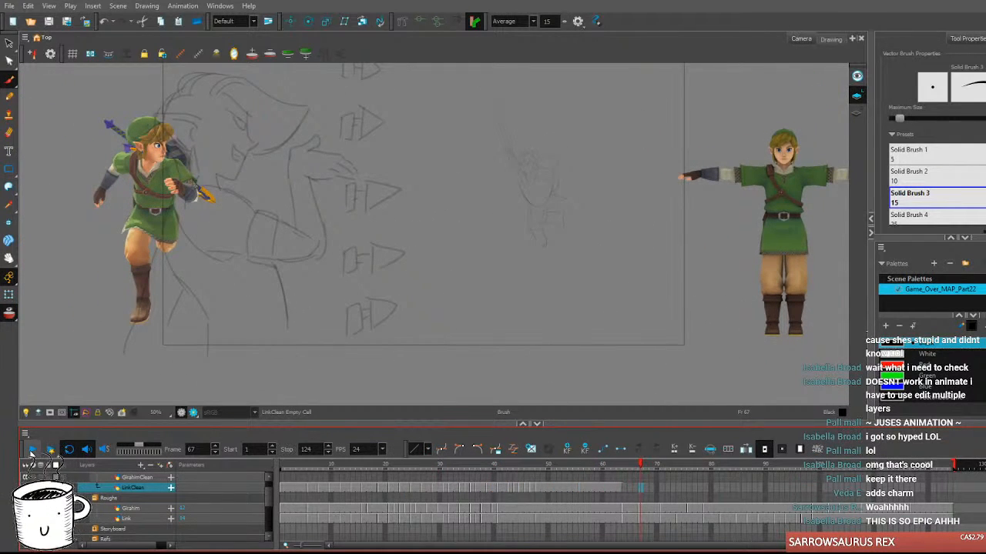
Return to frame 3 and make the Girahim rough layer current to look closely at its sketch beside the character reference.
{"action": "left_click", "coordinate": [292, 468]}
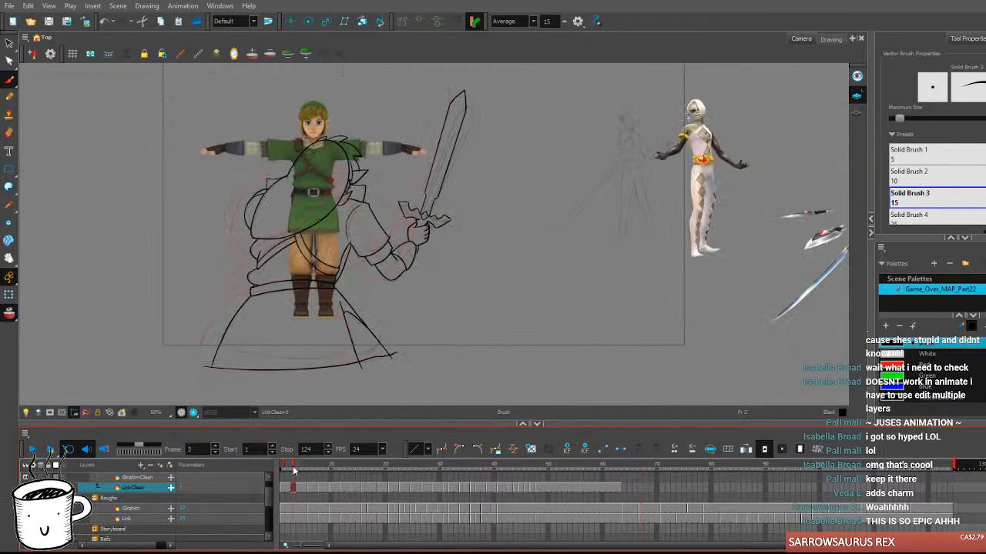
{"action": "scroll", "coordinate": [121, 497], "scroll_direction": "up", "scroll_amount": 1}
{"action": "left_click", "coordinate": [149, 488]}
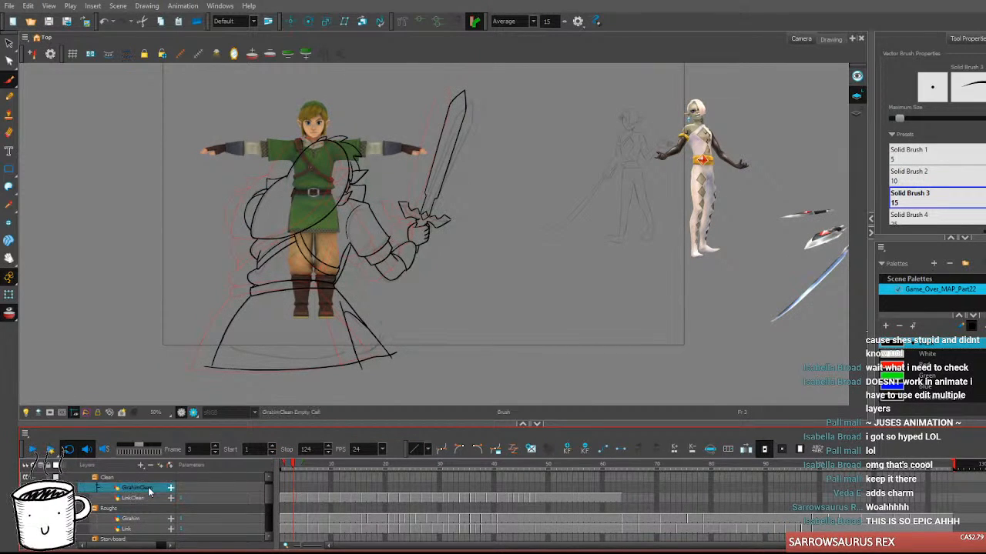
{"action": "left_click", "coordinate": [144, 499]}
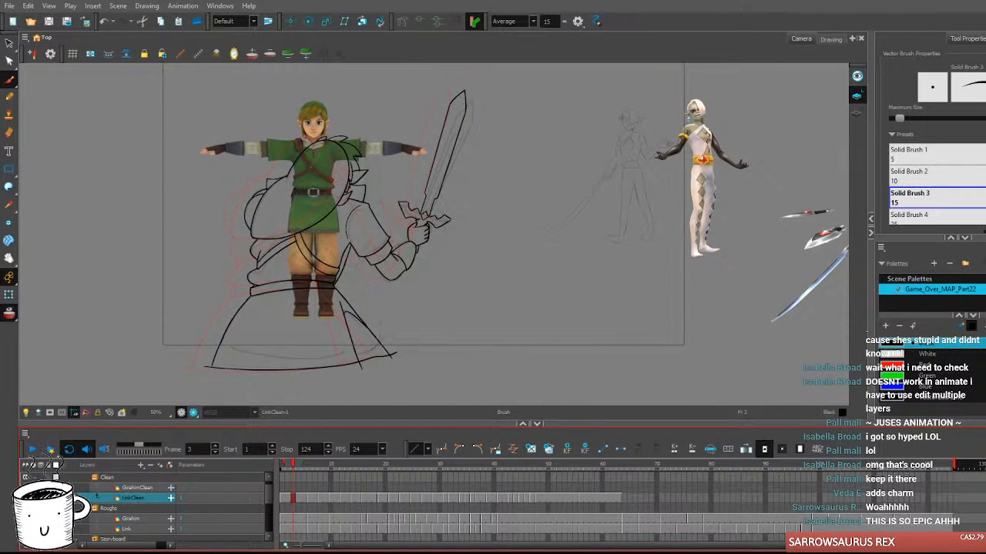
{"action": "left_click", "coordinate": [137, 520]}
{"action": "scroll", "coordinate": [662, 106], "scroll_direction": "up", "scroll_amount": 2}
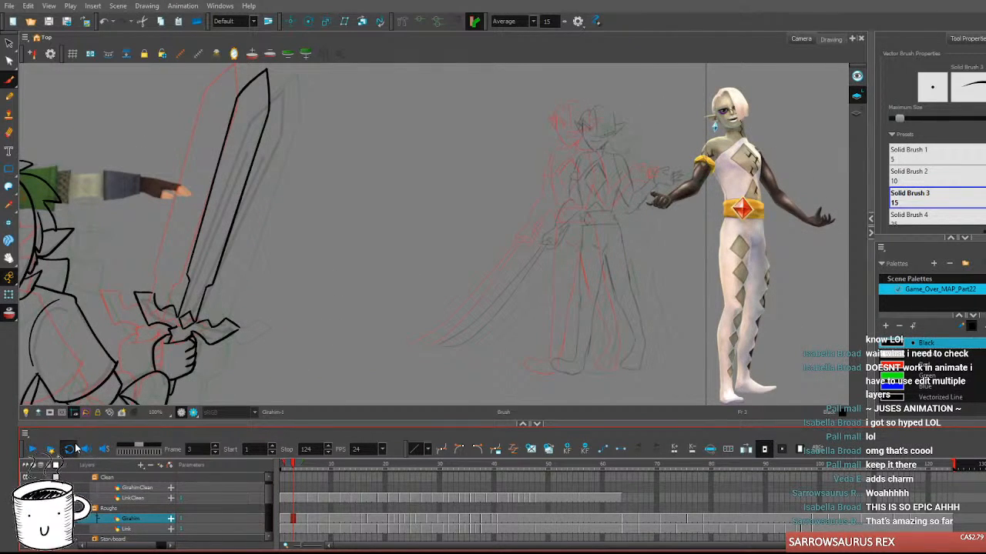
Check the opening frames on the Girahim rough layer and hide the character reference images.
{"action": "mouse_move", "coordinate": [293, 465]}
{"action": "left_mouse_down"}
{"action": "mouse_move", "coordinate": [348, 465]}
{"action": "mouse_move", "coordinate": [282, 467]}
{"action": "left_mouse_up"}
{"action": "left_click", "coordinate": [293, 465]}
{"action": "scroll", "coordinate": [301, 278], "scroll_direction": "down", "scroll_amount": 3}
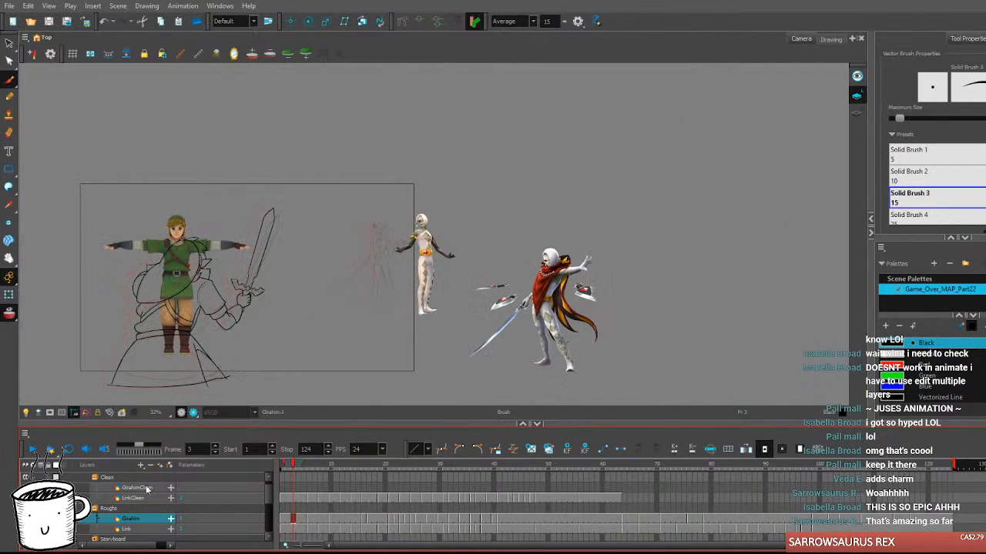
{"action": "scroll", "coordinate": [105, 528], "scroll_direction": "down", "scroll_amount": 2}
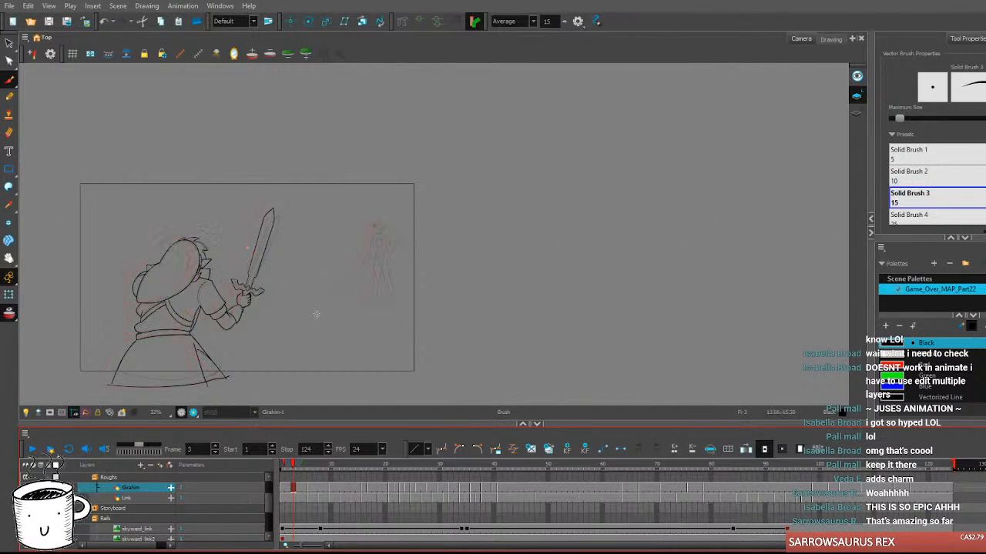
Scrub back and forth through roughly the first 30 frames to review Link's clean line art over the rough sketches.
{"action": "scroll", "coordinate": [223, 277], "scroll_direction": "up", "scroll_amount": 3}
{"action": "left_click_drag", "start_coordinate": [316, 467], "coordinate": [359, 472]}
{"action": "scroll", "coordinate": [231, 224], "scroll_direction": "down", "scroll_amount": 4}
{"action": "scroll", "coordinate": [70, 268], "scroll_direction": "up", "scroll_amount": 3}
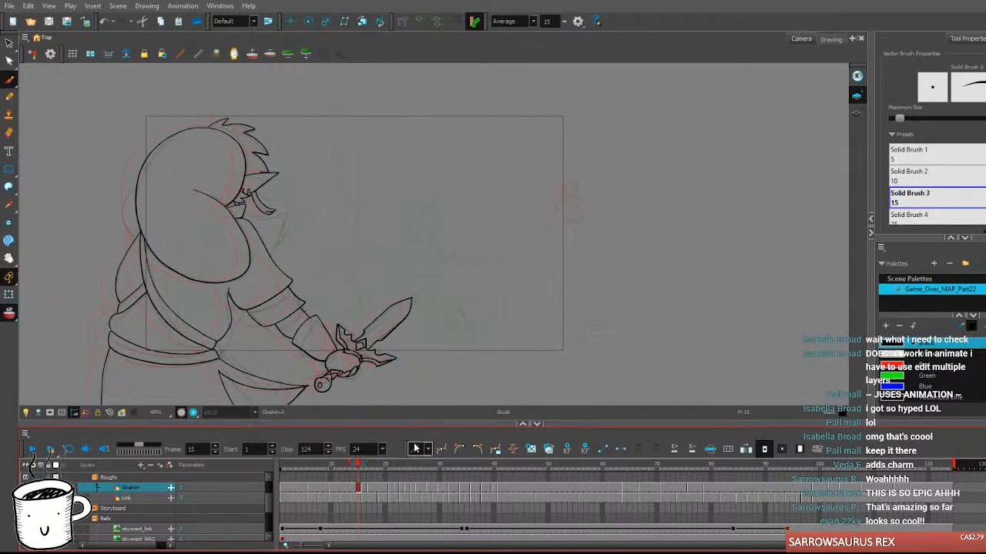
{"action": "left_click_drag", "start_coordinate": [362, 464], "coordinate": [267, 464]}
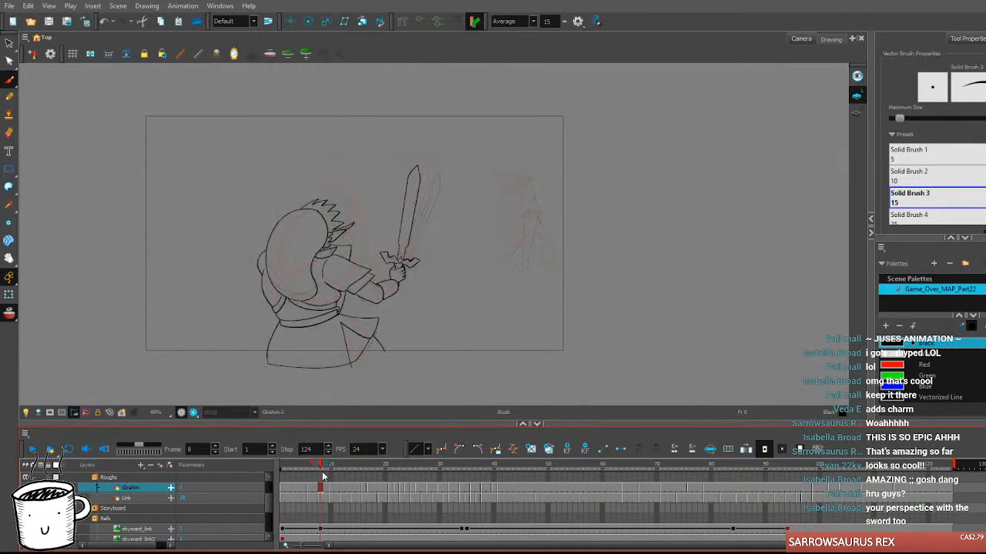
{"action": "left_click_drag", "start_coordinate": [337, 475], "coordinate": [438, 479]}
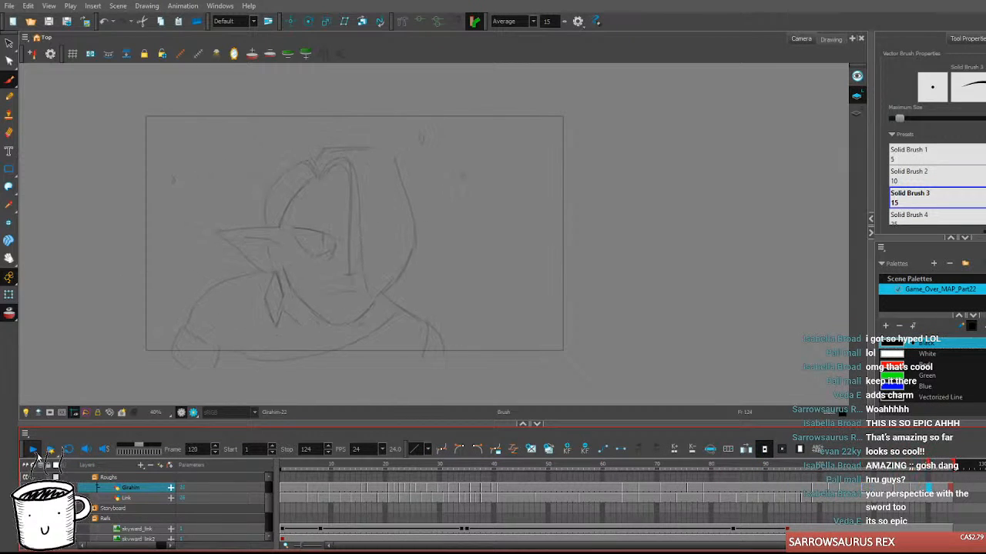
Play the animation and scrub through frames 27, 85 and 67 before returning to frame 6.
{"action": "left_click", "coordinate": [35, 452]}
{"action": "left_click_drag", "start_coordinate": [312, 465], "coordinate": [422, 475]}
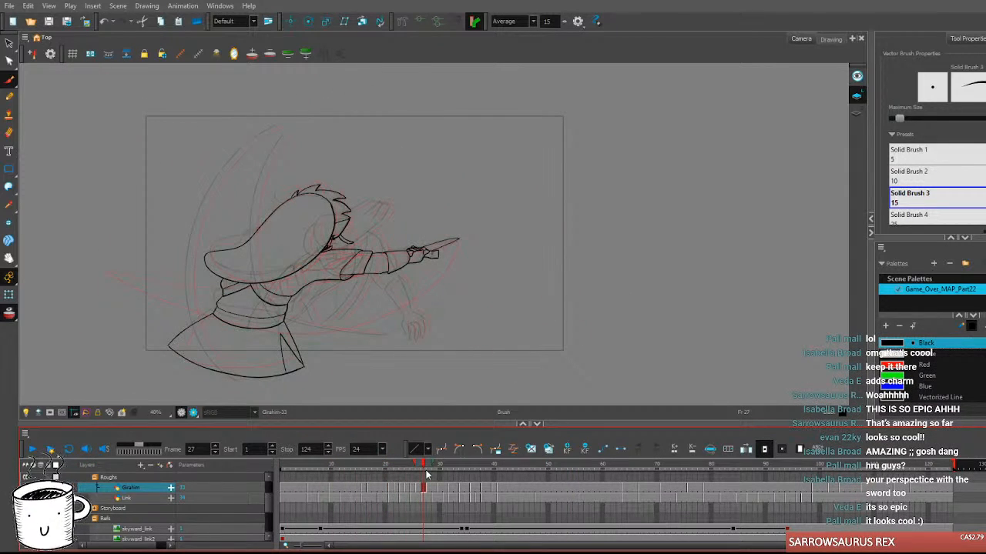
{"action": "mouse_move", "coordinate": [289, 469]}
{"action": "left_mouse_down"}
{"action": "mouse_move", "coordinate": [515, 479]}
{"action": "mouse_move", "coordinate": [255, 484]}
{"action": "mouse_move", "coordinate": [460, 487]}
{"action": "mouse_move", "coordinate": [480, 476]}
{"action": "mouse_move", "coordinate": [749, 460]}
{"action": "mouse_move", "coordinate": [643, 460]}
{"action": "mouse_move", "coordinate": [715, 463]}
{"action": "left_mouse_up"}
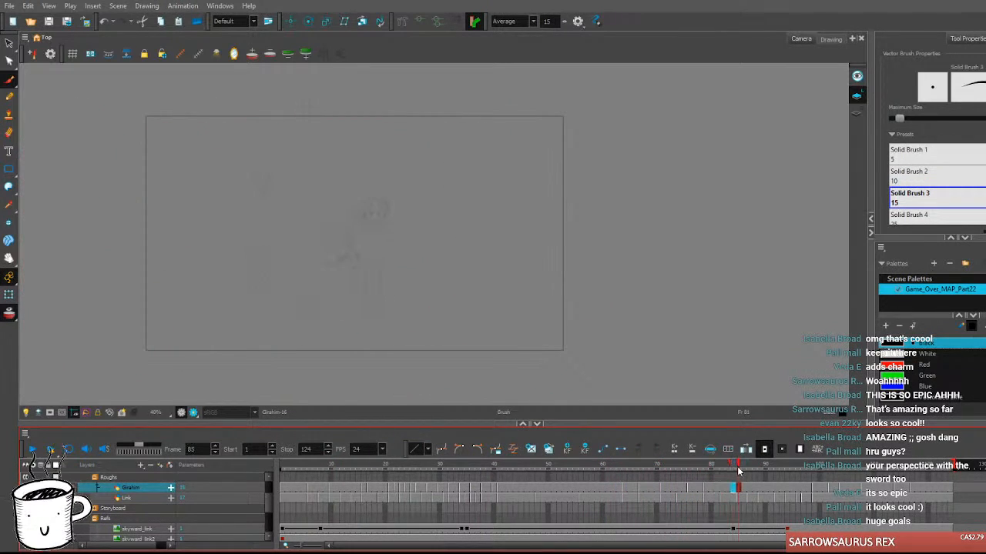
{"action": "mouse_move", "coordinate": [792, 473]}
{"action": "left_mouse_down"}
{"action": "mouse_move", "coordinate": [815, 476]}
{"action": "mouse_move", "coordinate": [590, 470]}
{"action": "mouse_move", "coordinate": [640, 466]}
{"action": "left_mouse_up"}
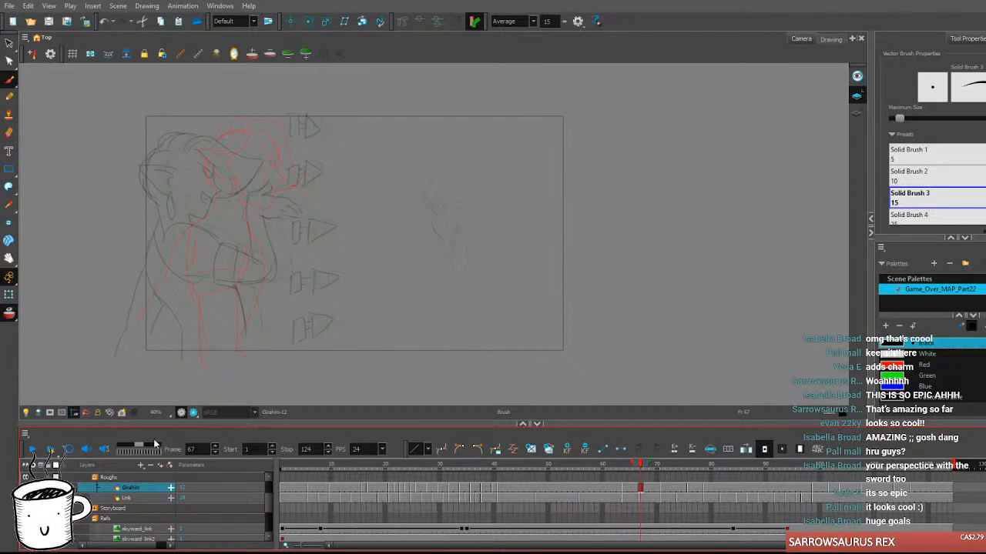
{"action": "left_click", "coordinate": [307, 468]}
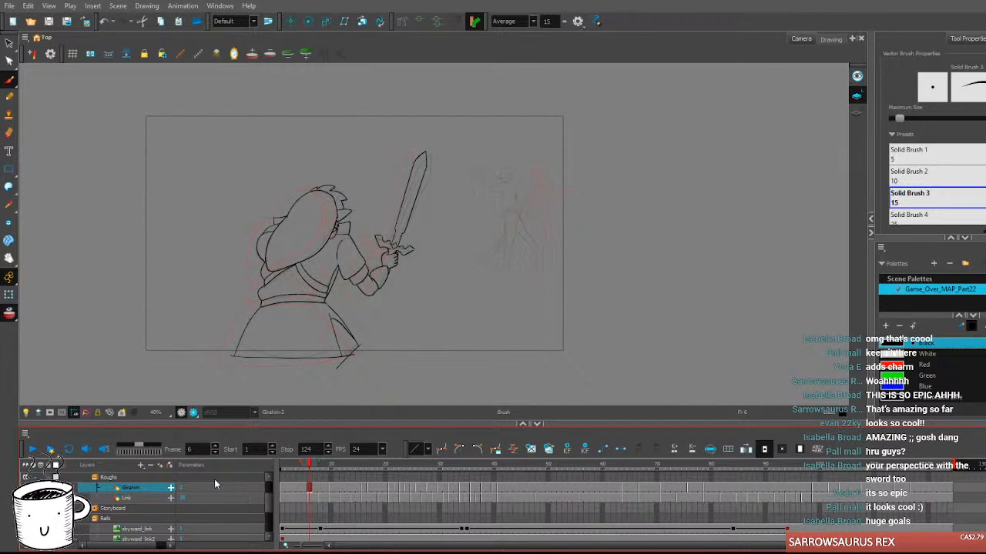
Look through the timeline's reference, clean and rough layers, including the Link rough layer's drawing thumbnails.
{"action": "scroll", "coordinate": [94, 525], "scroll_direction": "down", "scroll_amount": 3}
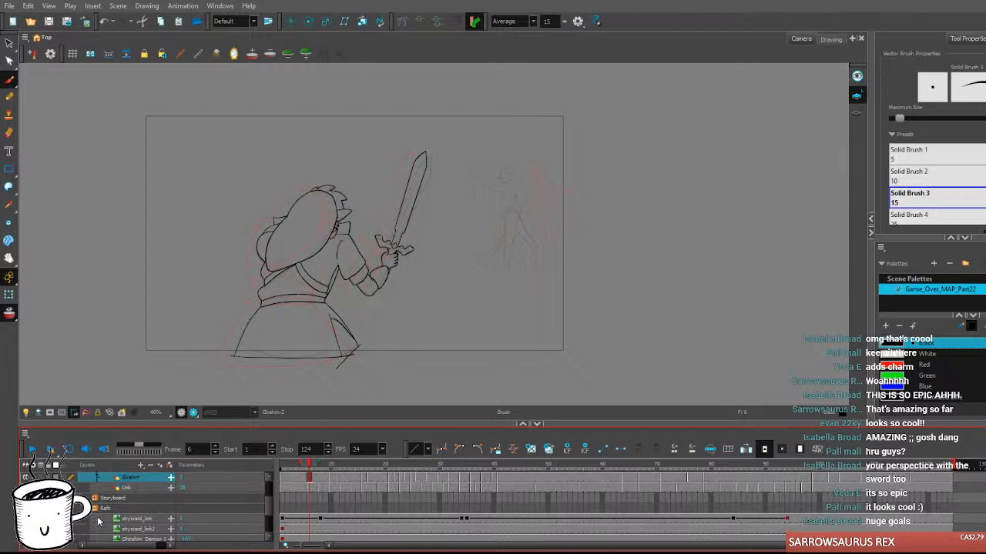
{"action": "scroll", "coordinate": [98, 522], "scroll_direction": "down", "scroll_amount": 2}
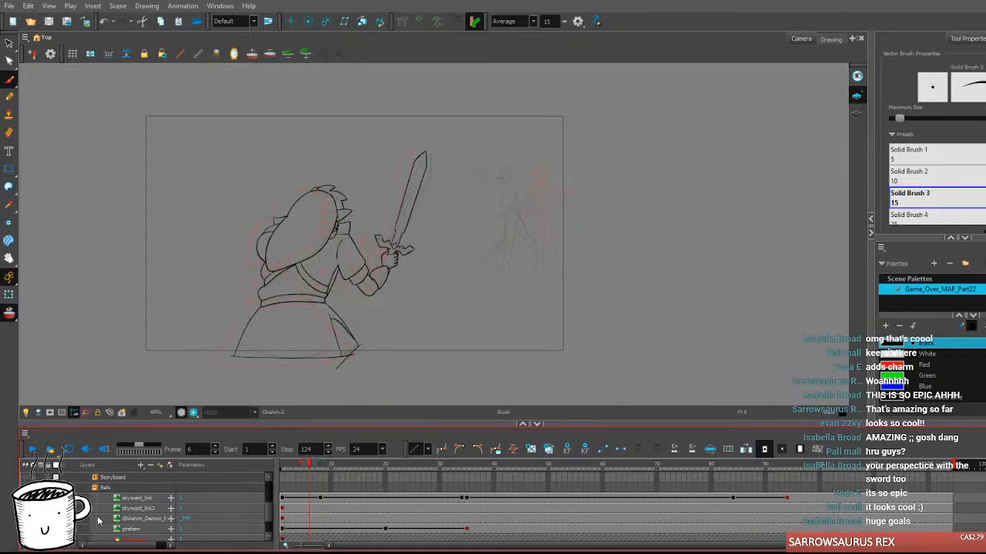
{"action": "scroll", "coordinate": [146, 500], "scroll_direction": "up", "scroll_amount": 3}
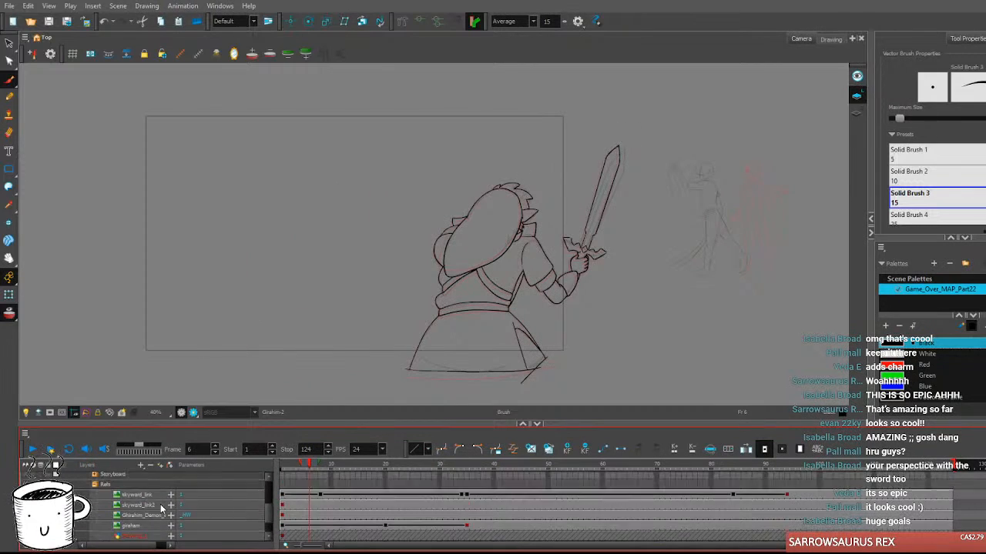
{"action": "scroll", "coordinate": [159, 501], "scroll_direction": "up", "scroll_amount": 3}
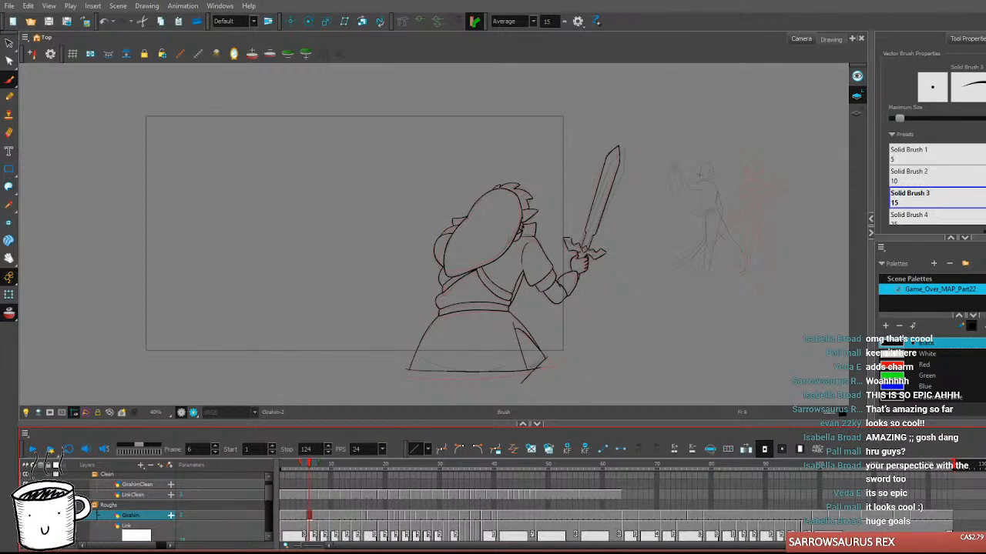
{"action": "scroll", "coordinate": [154, 508], "scroll_direction": "down", "scroll_amount": 1}
{"action": "left_click_drag", "start_coordinate": [618, 147], "coordinate": [571, 298]}
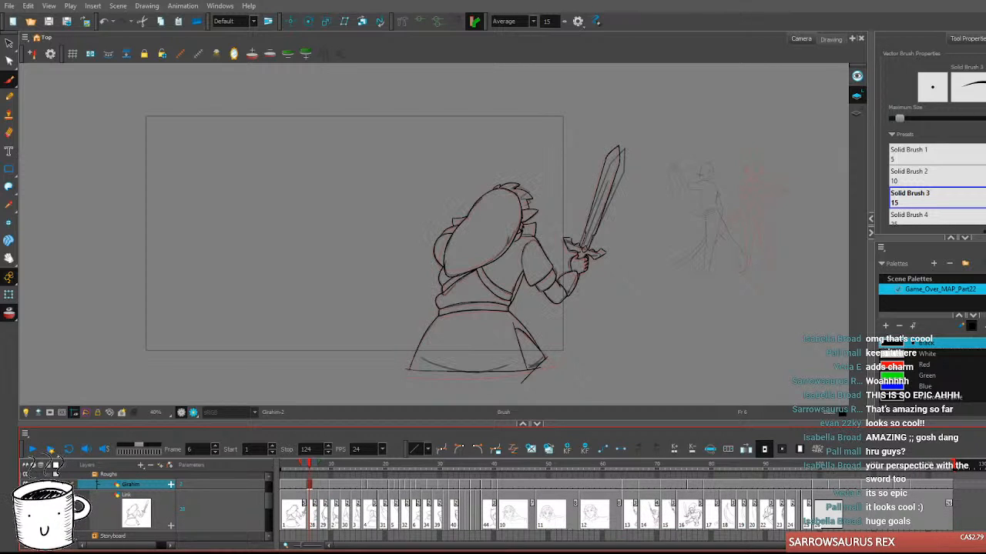
Scrub through the rough drawings to frames 69 and 99, back to frame 18 and on to frame 46.
{"action": "mouse_move", "coordinate": [419, 464]}
{"action": "left_mouse_down"}
{"action": "mouse_move", "coordinate": [707, 465]}
{"action": "mouse_move", "coordinate": [656, 463]}
{"action": "left_mouse_up"}
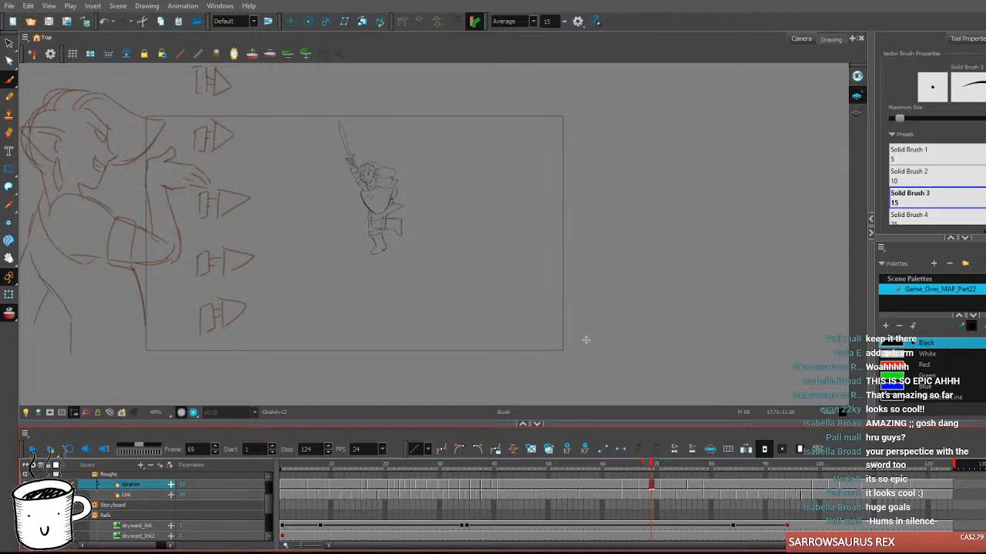
{"action": "mouse_move", "coordinate": [653, 467]}
{"action": "left_mouse_down"}
{"action": "mouse_move", "coordinate": [789, 479]}
{"action": "mouse_move", "coordinate": [730, 467]}
{"action": "mouse_move", "coordinate": [800, 465]}
{"action": "mouse_move", "coordinate": [700, 465]}
{"action": "mouse_move", "coordinate": [795, 465]}
{"action": "mouse_move", "coordinate": [687, 455]}
{"action": "mouse_move", "coordinate": [800, 462]}
{"action": "mouse_move", "coordinate": [745, 463]}
{"action": "mouse_move", "coordinate": [804, 485]}
{"action": "mouse_move", "coordinate": [590, 469]}
{"action": "mouse_move", "coordinate": [668, 486]}
{"action": "mouse_move", "coordinate": [859, 501]}
{"action": "mouse_move", "coordinate": [787, 494]}
{"action": "mouse_move", "coordinate": [862, 512]}
{"action": "mouse_move", "coordinate": [787, 509]}
{"action": "mouse_move", "coordinate": [817, 512]}
{"action": "left_mouse_up"}
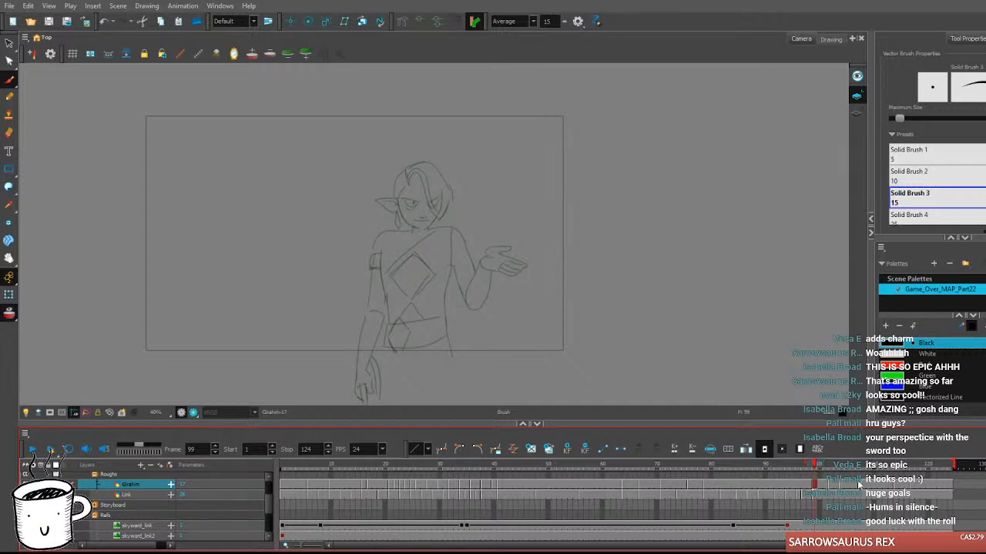
{"action": "left_click_drag", "start_coordinate": [523, 467], "coordinate": [375, 467]}
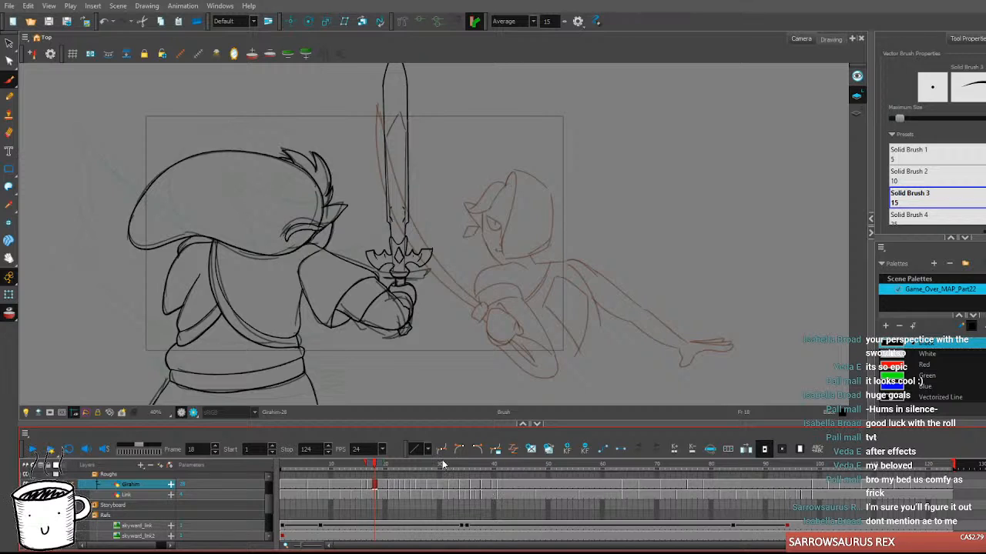
{"action": "left_click", "coordinate": [509, 477]}
{"action": "mouse_move", "coordinate": [509, 478]}
{"action": "left_mouse_down"}
{"action": "mouse_move", "coordinate": [572, 479]}
{"action": "mouse_move", "coordinate": [500, 479]}
{"action": "mouse_move", "coordinate": [548, 489]}
{"action": "mouse_move", "coordinate": [521, 492]}
{"action": "mouse_move", "coordinate": [539, 482]}
{"action": "mouse_move", "coordinate": [504, 484]}
{"action": "mouse_move", "coordinate": [565, 483]}
{"action": "mouse_move", "coordinate": [499, 479]}
{"action": "mouse_move", "coordinate": [524, 485]}
{"action": "left_mouse_up"}
{"action": "left_click", "coordinate": [520, 468]}
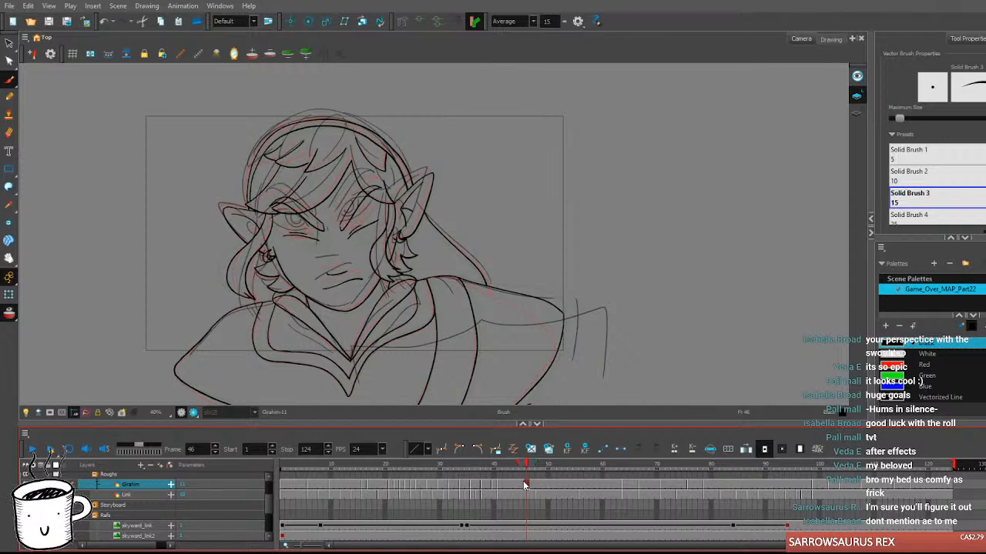
Go to frame 23 and examine Link's sword-and-shield line art beside the Girahim rough sketch, up close and as a whole.
{"action": "scroll", "coordinate": [119, 496], "scroll_direction": "up", "scroll_amount": 2}
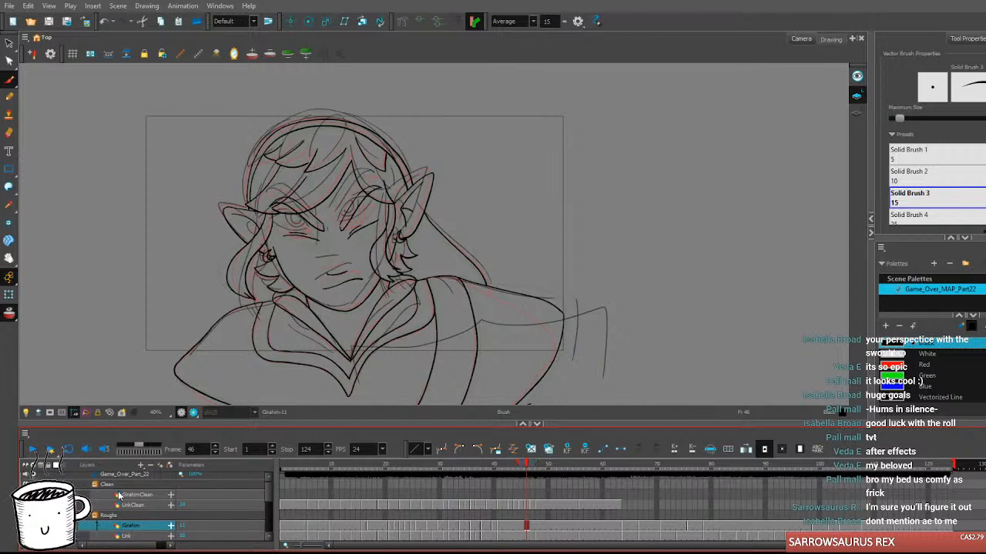
{"action": "scroll", "coordinate": [119, 496], "scroll_direction": "up", "scroll_amount": 1}
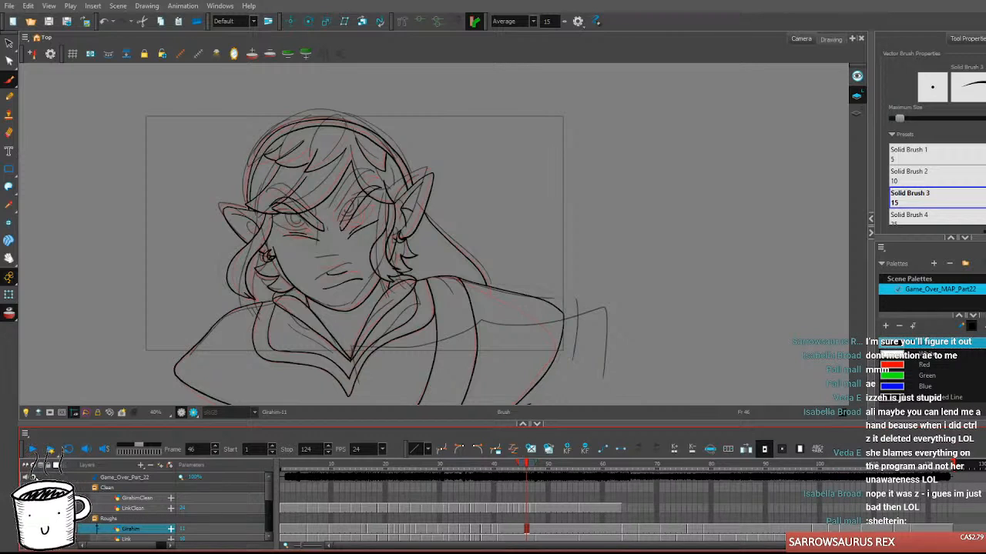
{"action": "left_click", "coordinate": [400, 470]}
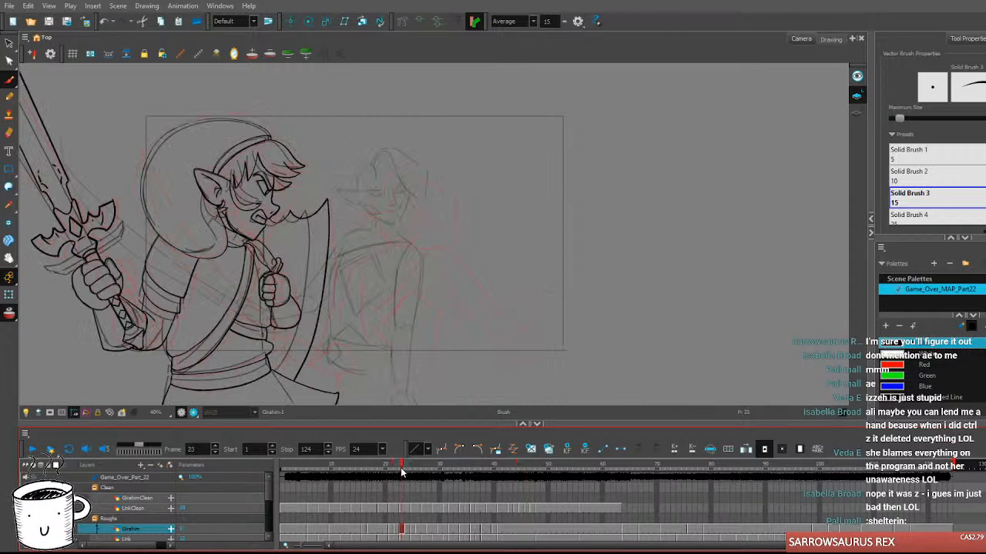
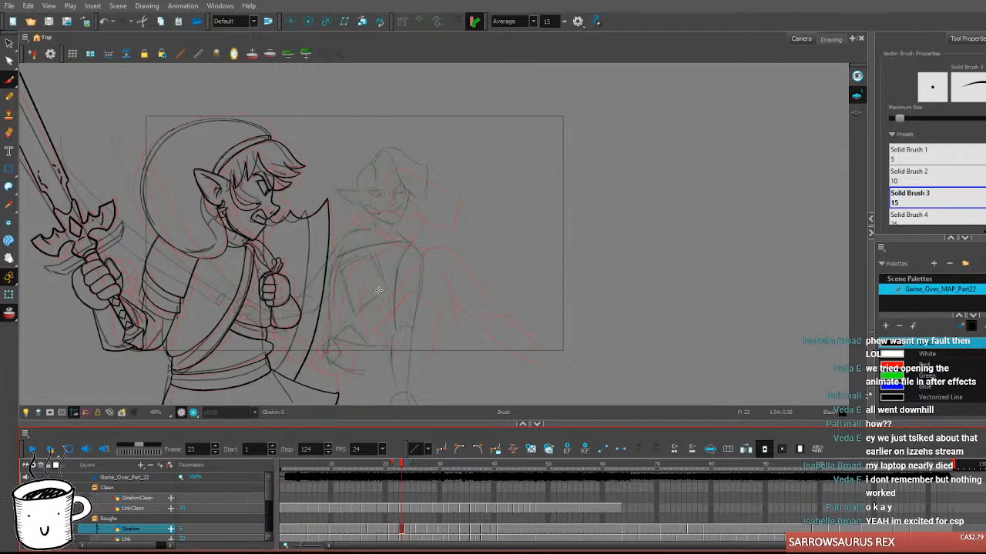
{"action": "scroll", "coordinate": [378, 290], "scroll_direction": "down", "scroll_amount": 2}
{"action": "scroll", "coordinate": [318, 277], "scroll_direction": "up", "scroll_amount": 6}
{"action": "scroll", "coordinate": [318, 277], "scroll_direction": "down", "scroll_amount": 4}
{"action": "scroll", "coordinate": [317, 277], "scroll_direction": "up", "scroll_amount": 2}
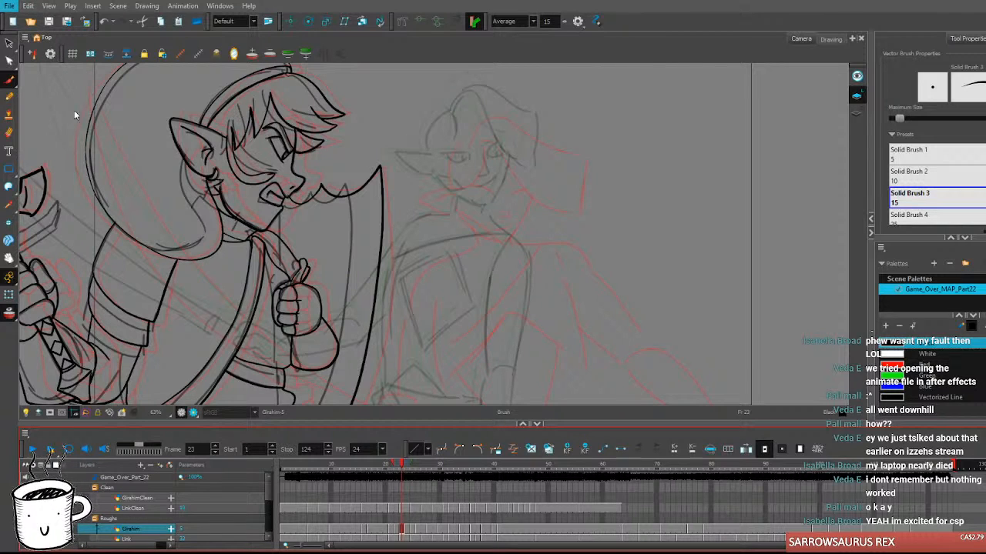
{"action": "scroll", "coordinate": [129, 246], "scroll_direction": "down", "scroll_amount": 3}
{"action": "scroll", "coordinate": [346, 214], "scroll_direction": "up", "scroll_amount": 4}
{"action": "scroll", "coordinate": [347, 214], "scroll_direction": "down", "scroll_amount": 3}
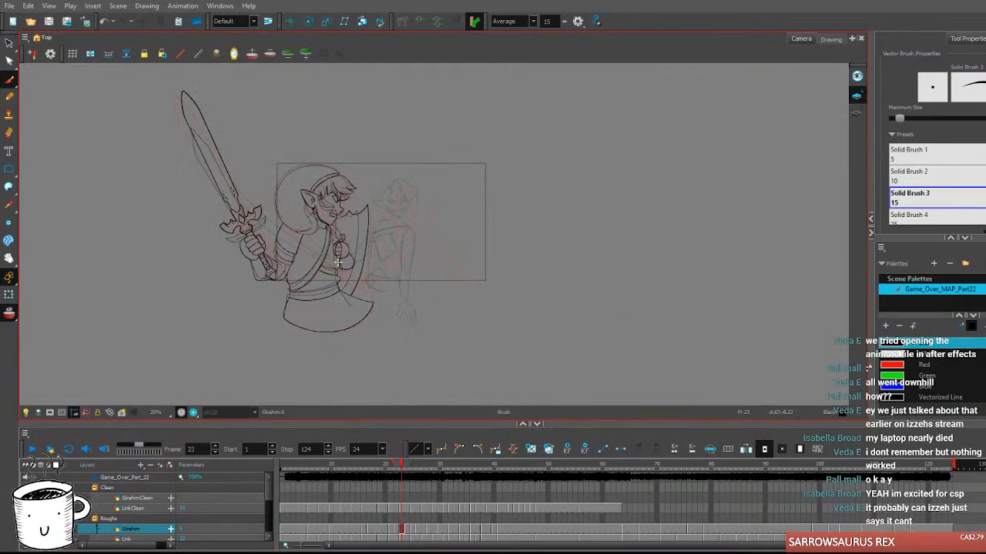
{"action": "scroll", "coordinate": [347, 214], "scroll_direction": "up", "scroll_amount": 2}
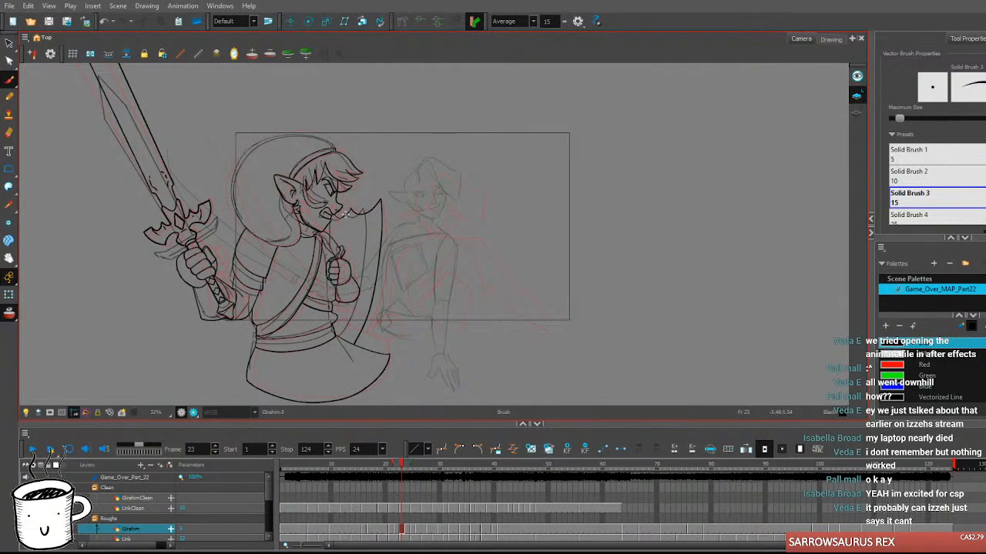